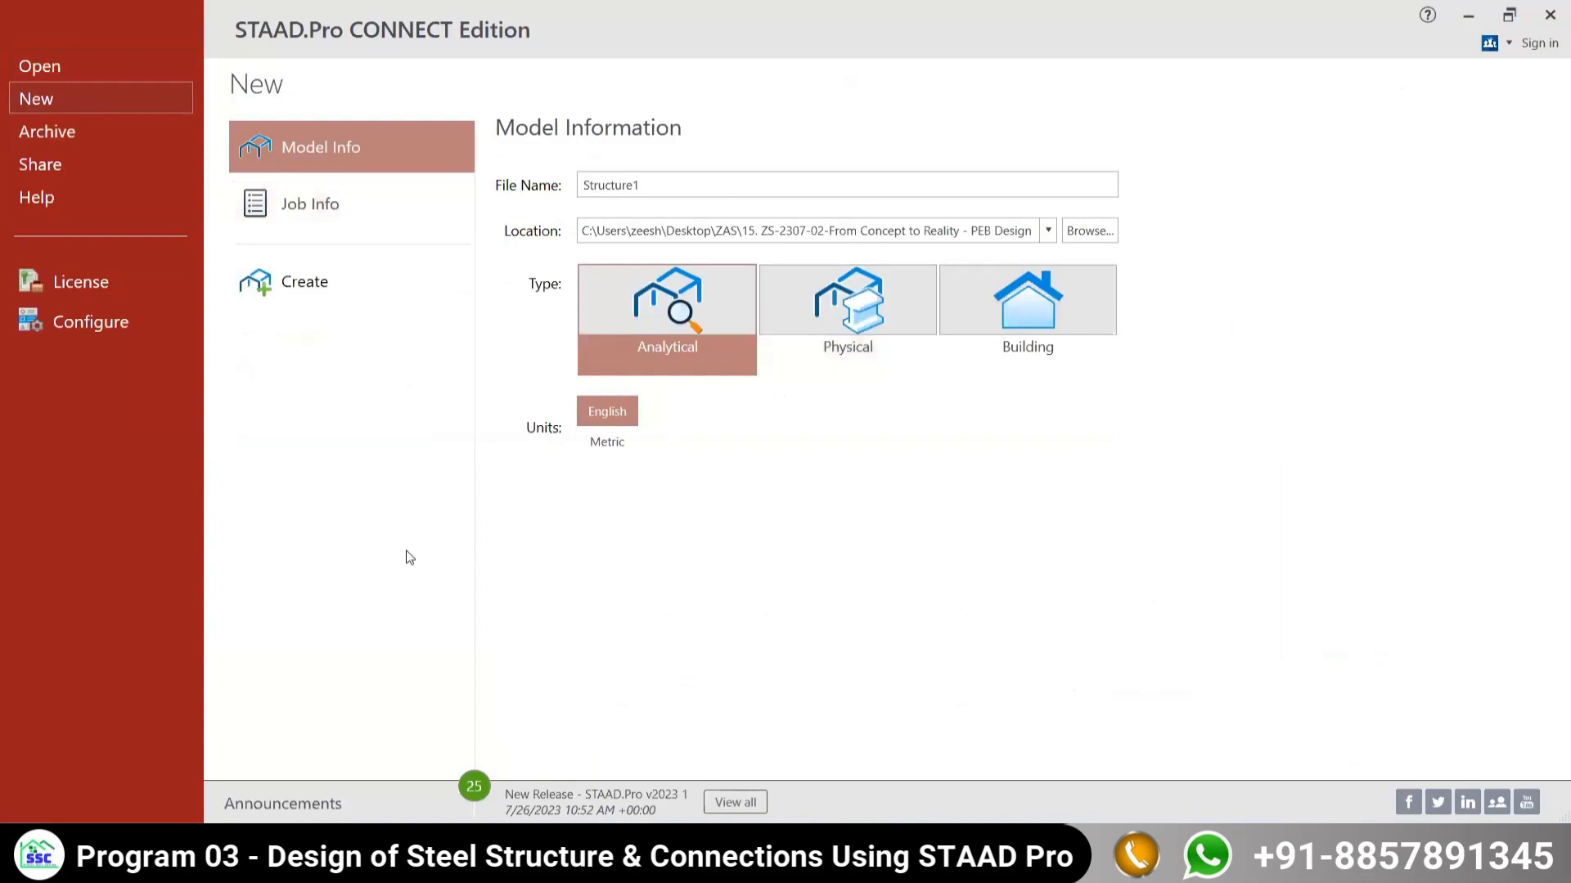
# Step: Create a metric analytical model named "Comparison PEB COnvensional" in the "4. Staad files" folder
pyautogui.moveTo(669, 181); pyautogui.dragTo(350, 217)
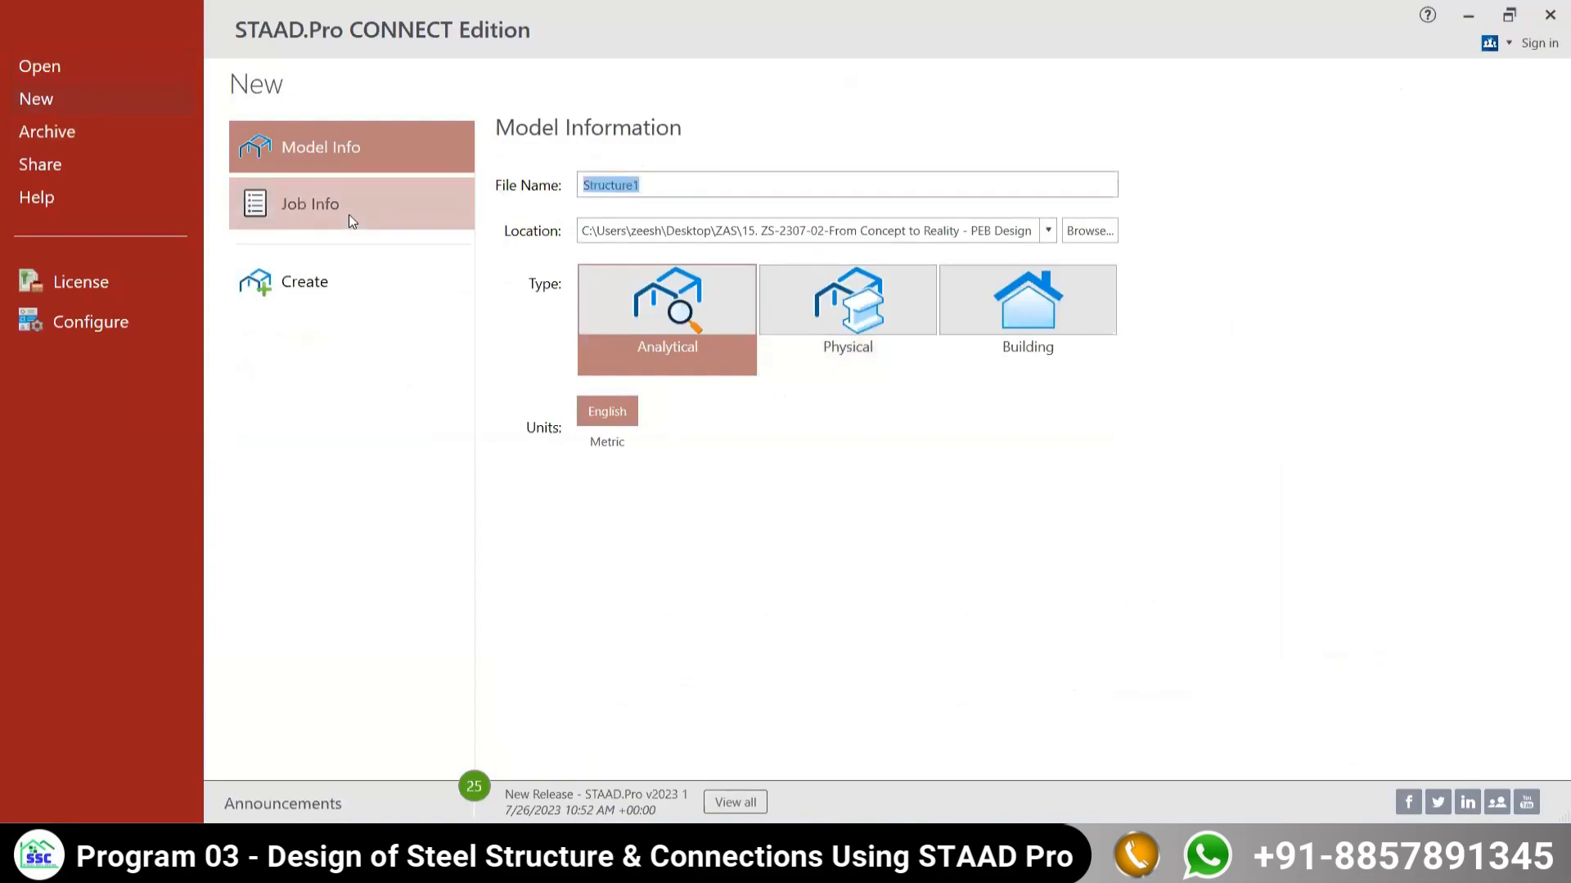
pyautogui.write('Compa')
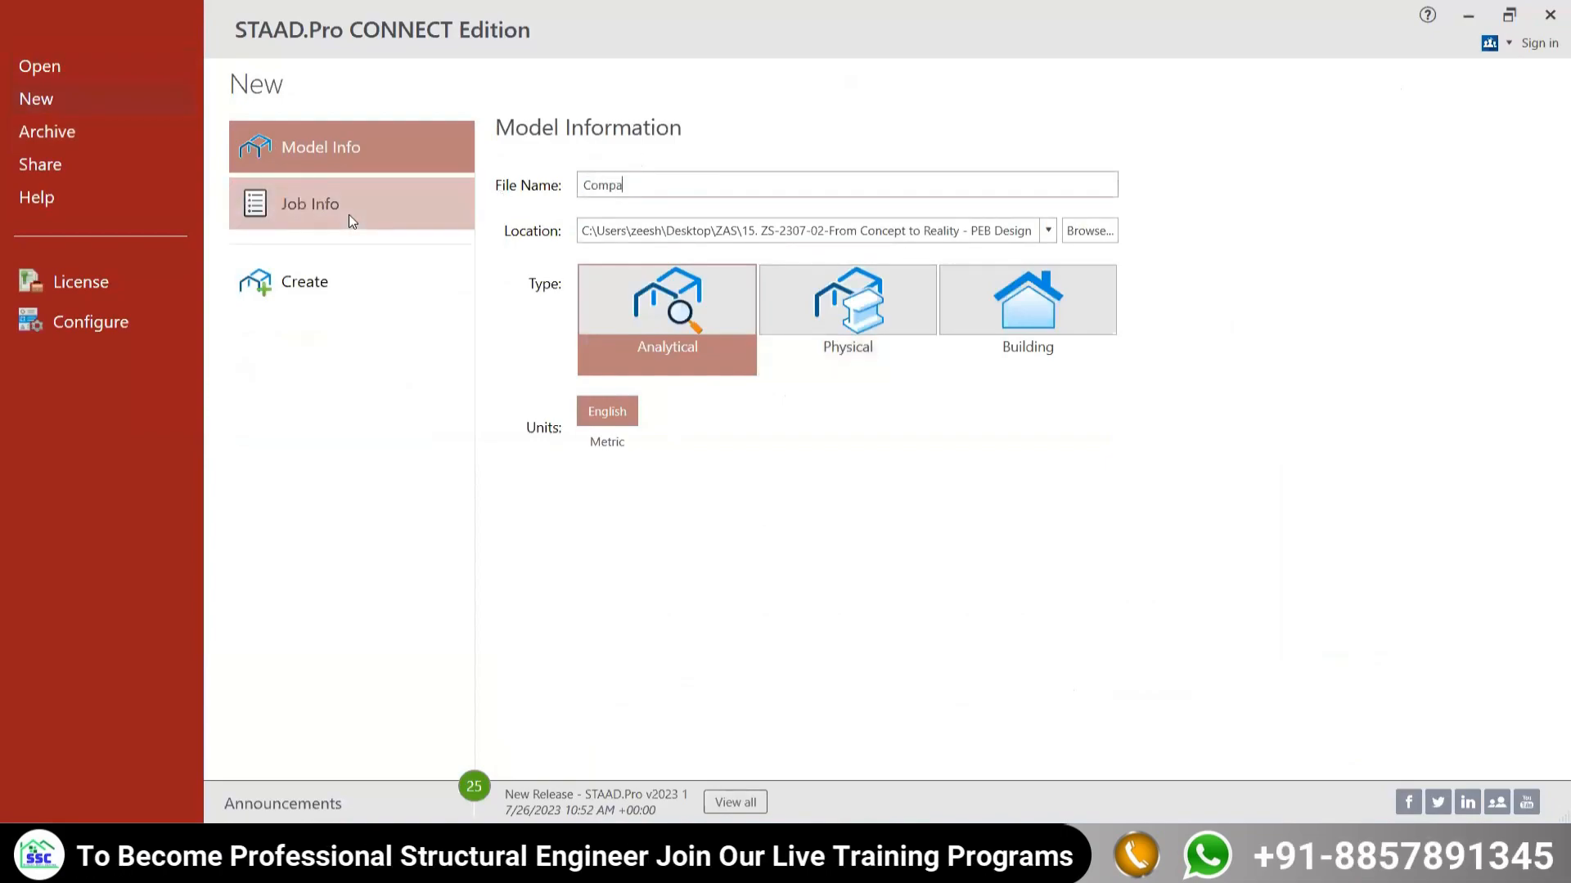
pyautogui.write('rison PEB COnvensional')
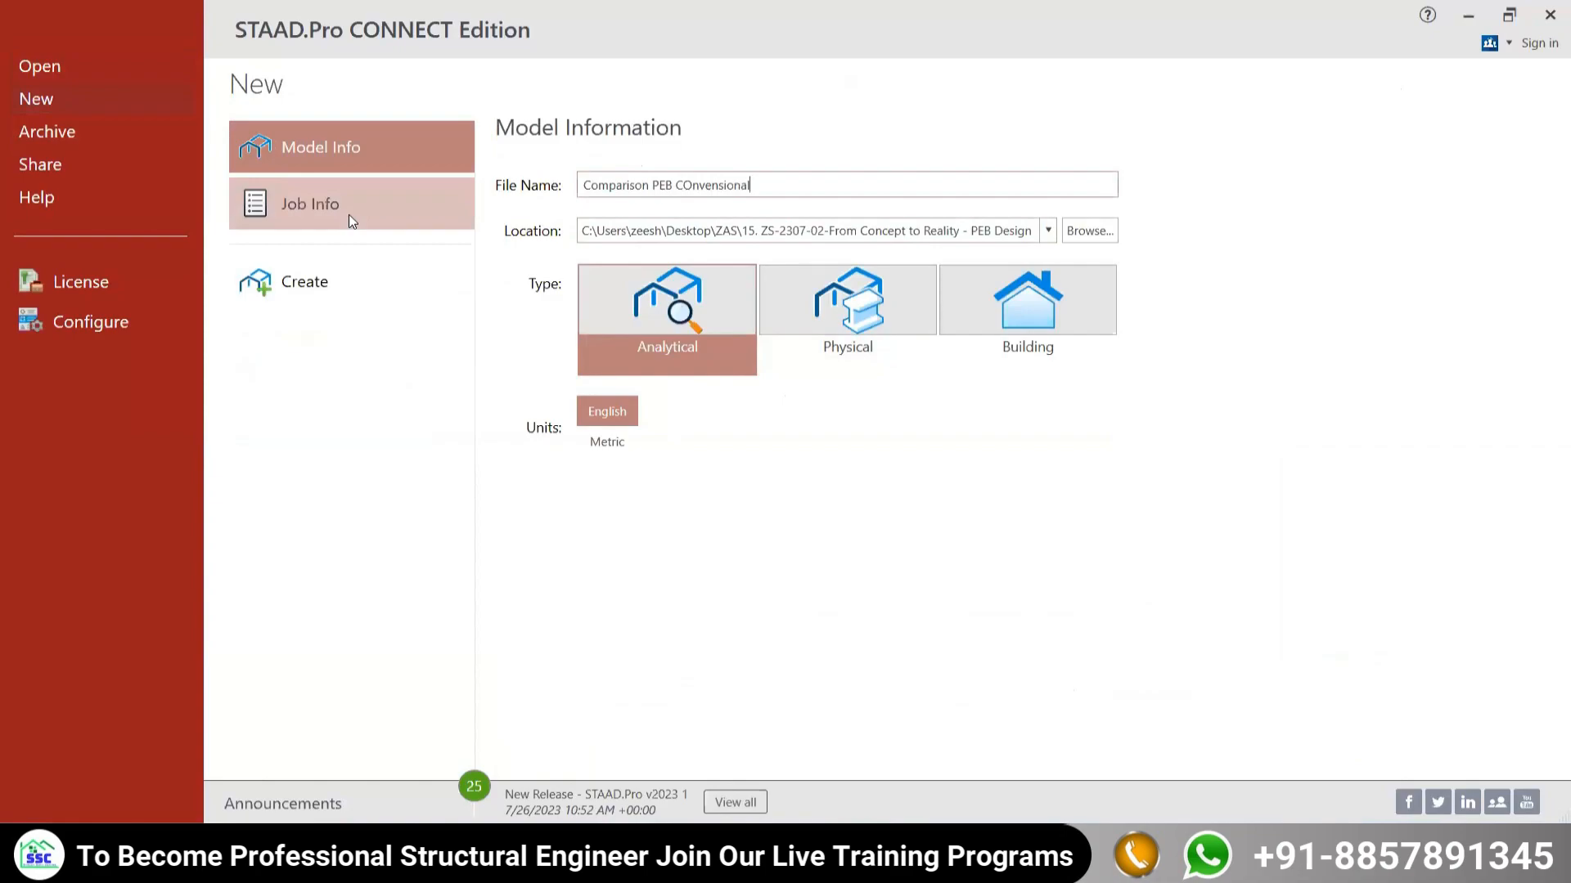
pyautogui.click(1046, 231)
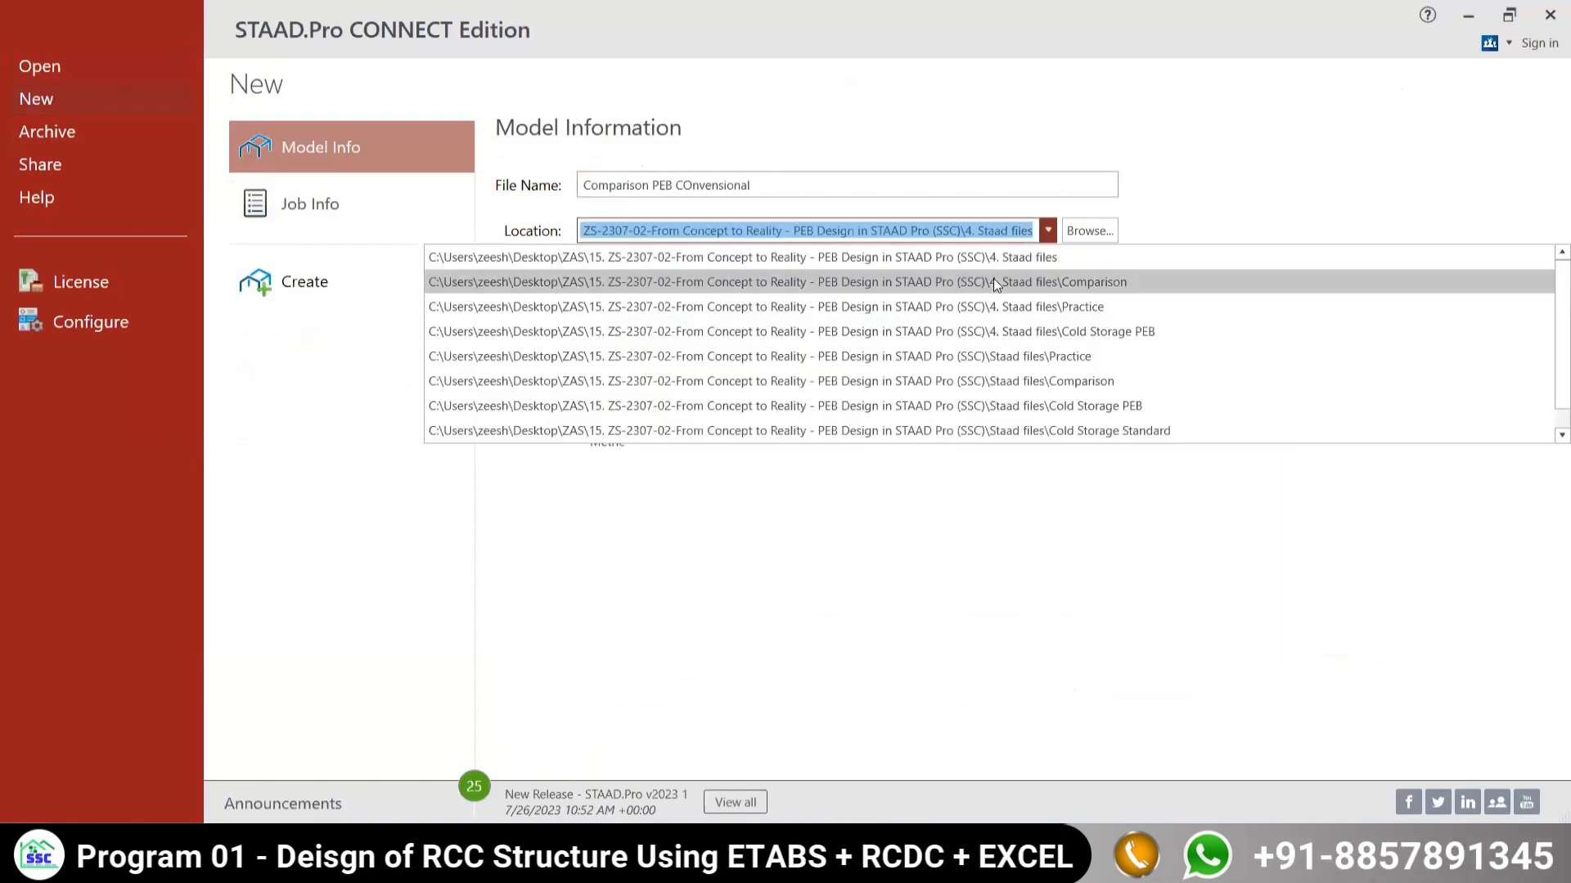
pyautogui.click(987, 264)
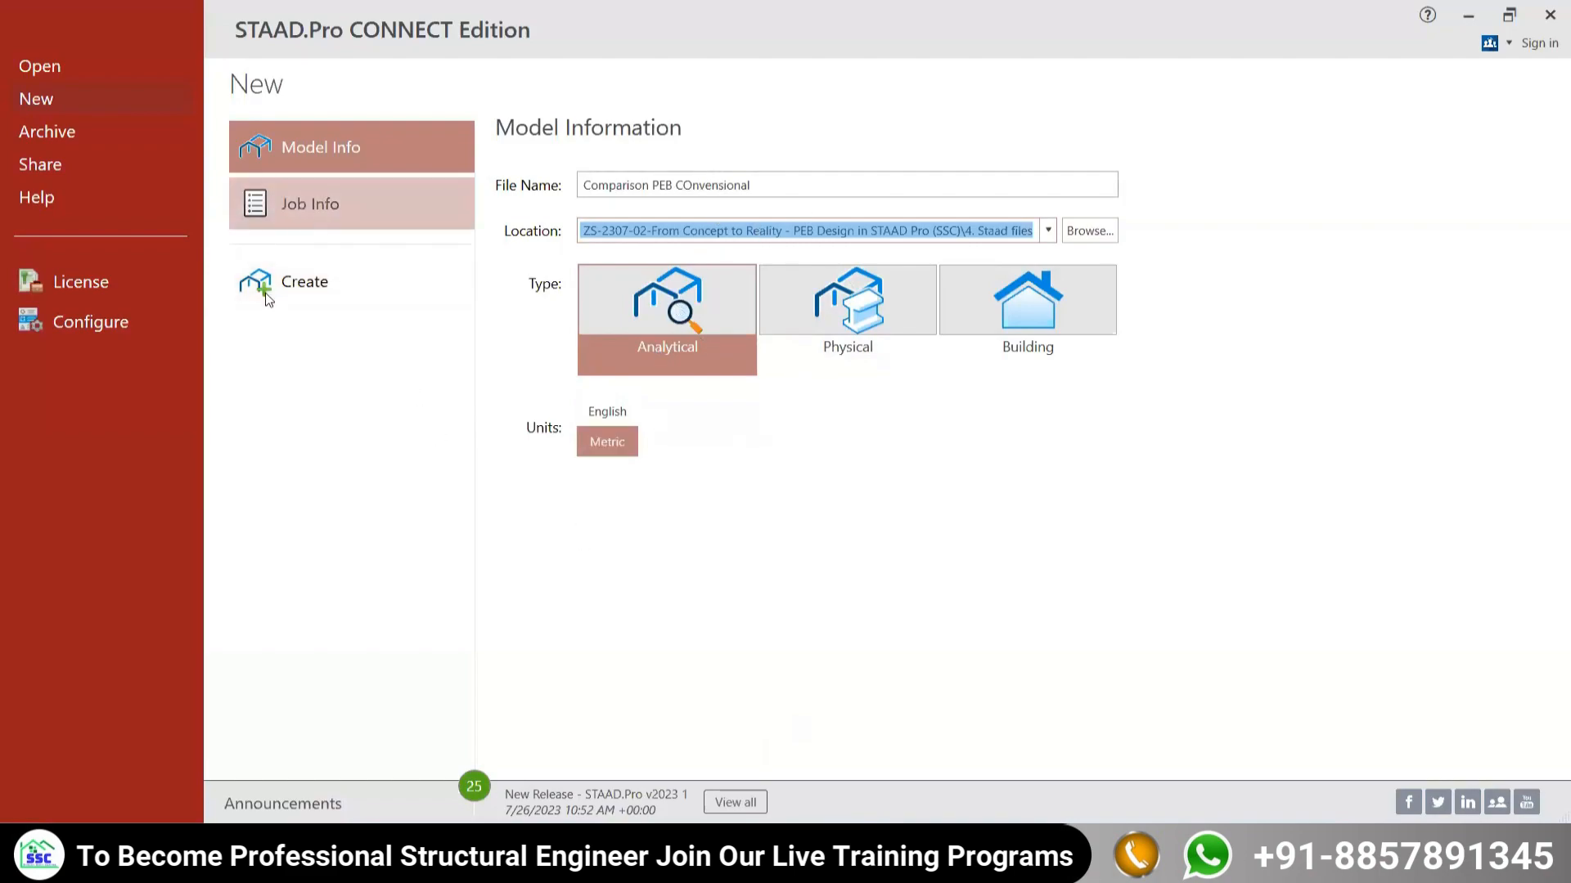
pyautogui.click(304, 283)
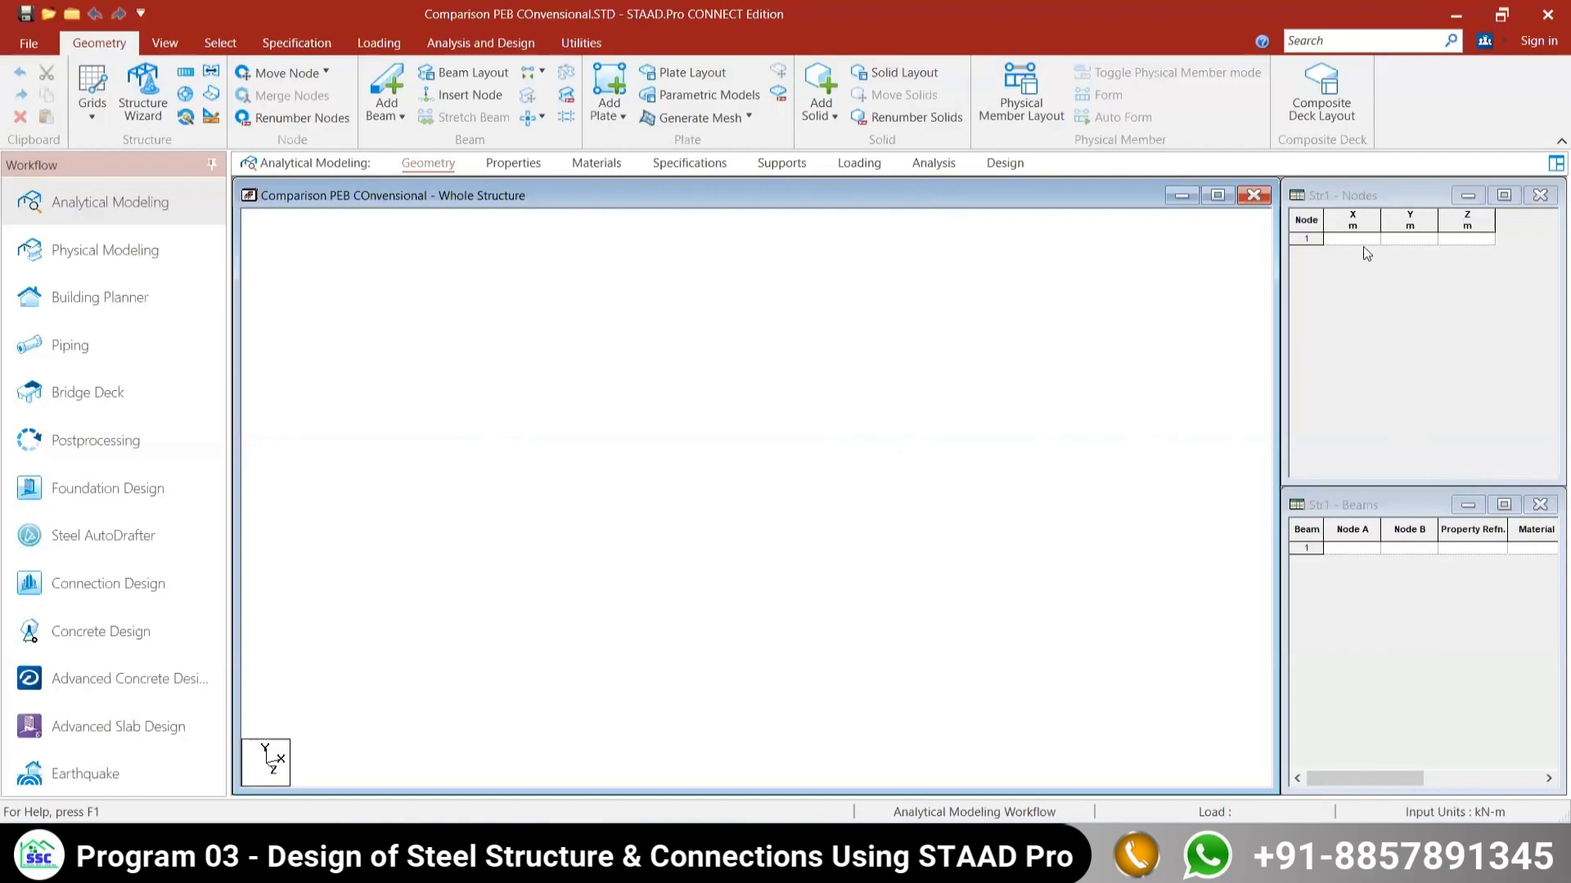
# Step: Add the first node at the origin (0, 0, 0) in the node table
pyautogui.click(1399, 342)
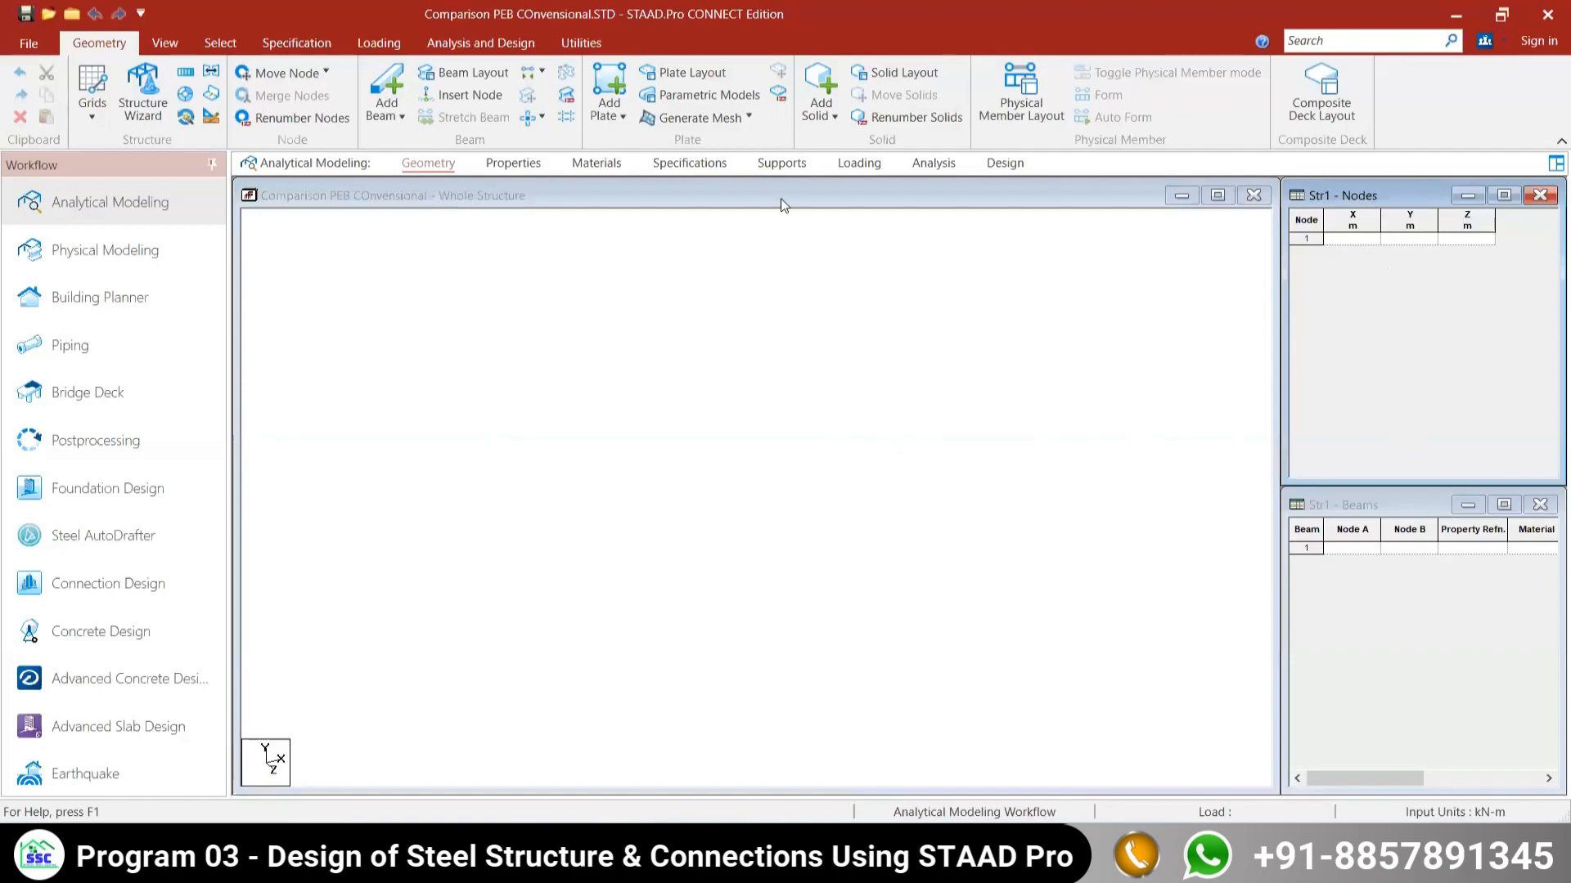
pyautogui.click(1369, 237)
pyautogui.write('0')
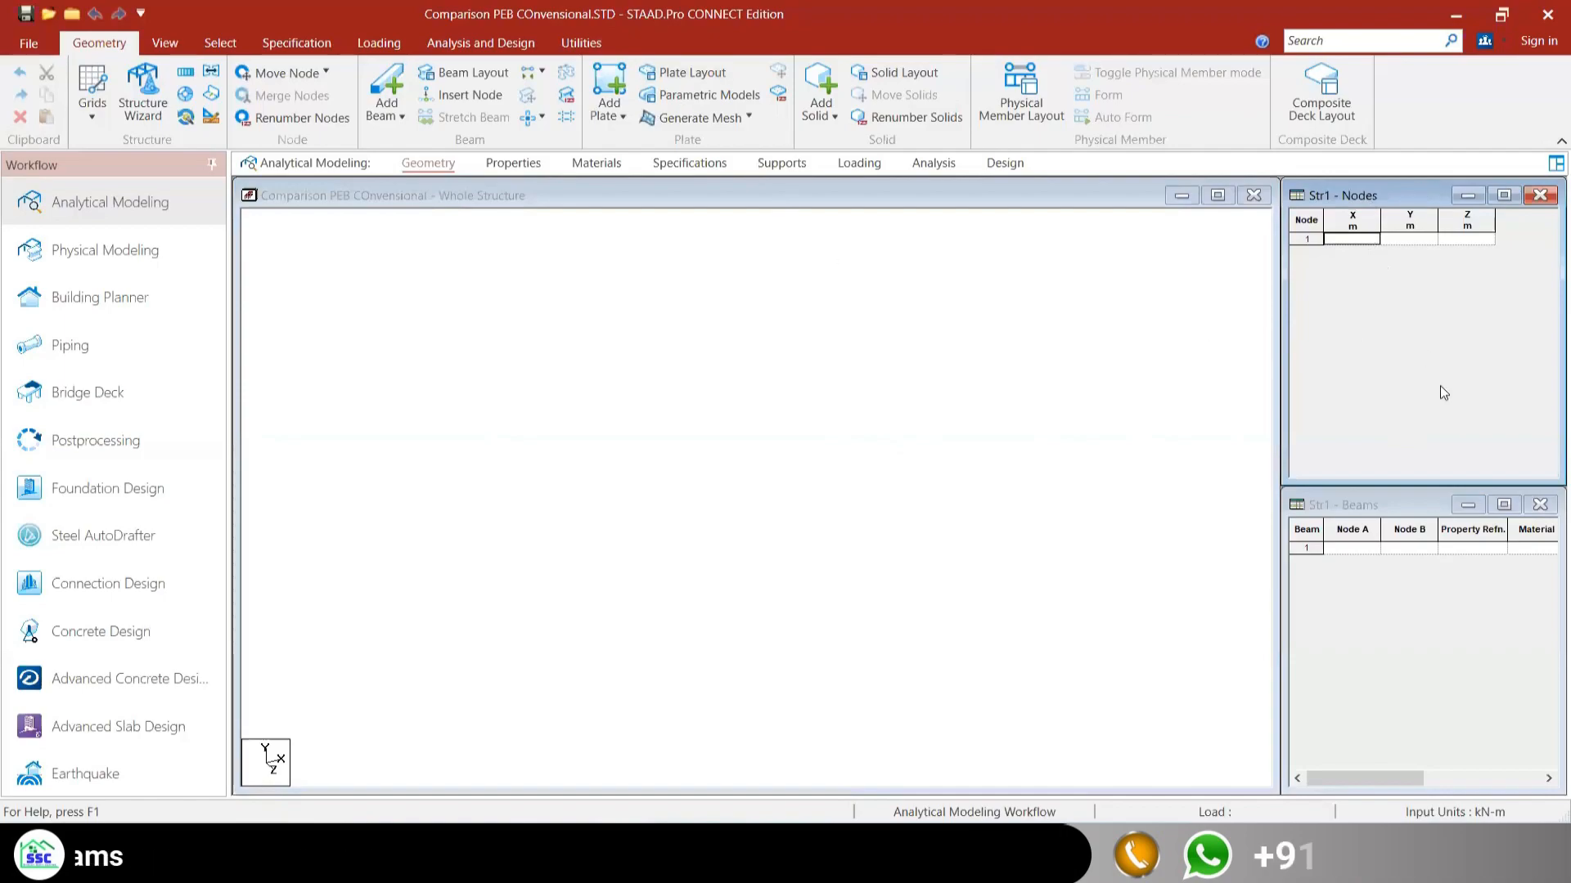
pyautogui.press('Tab')
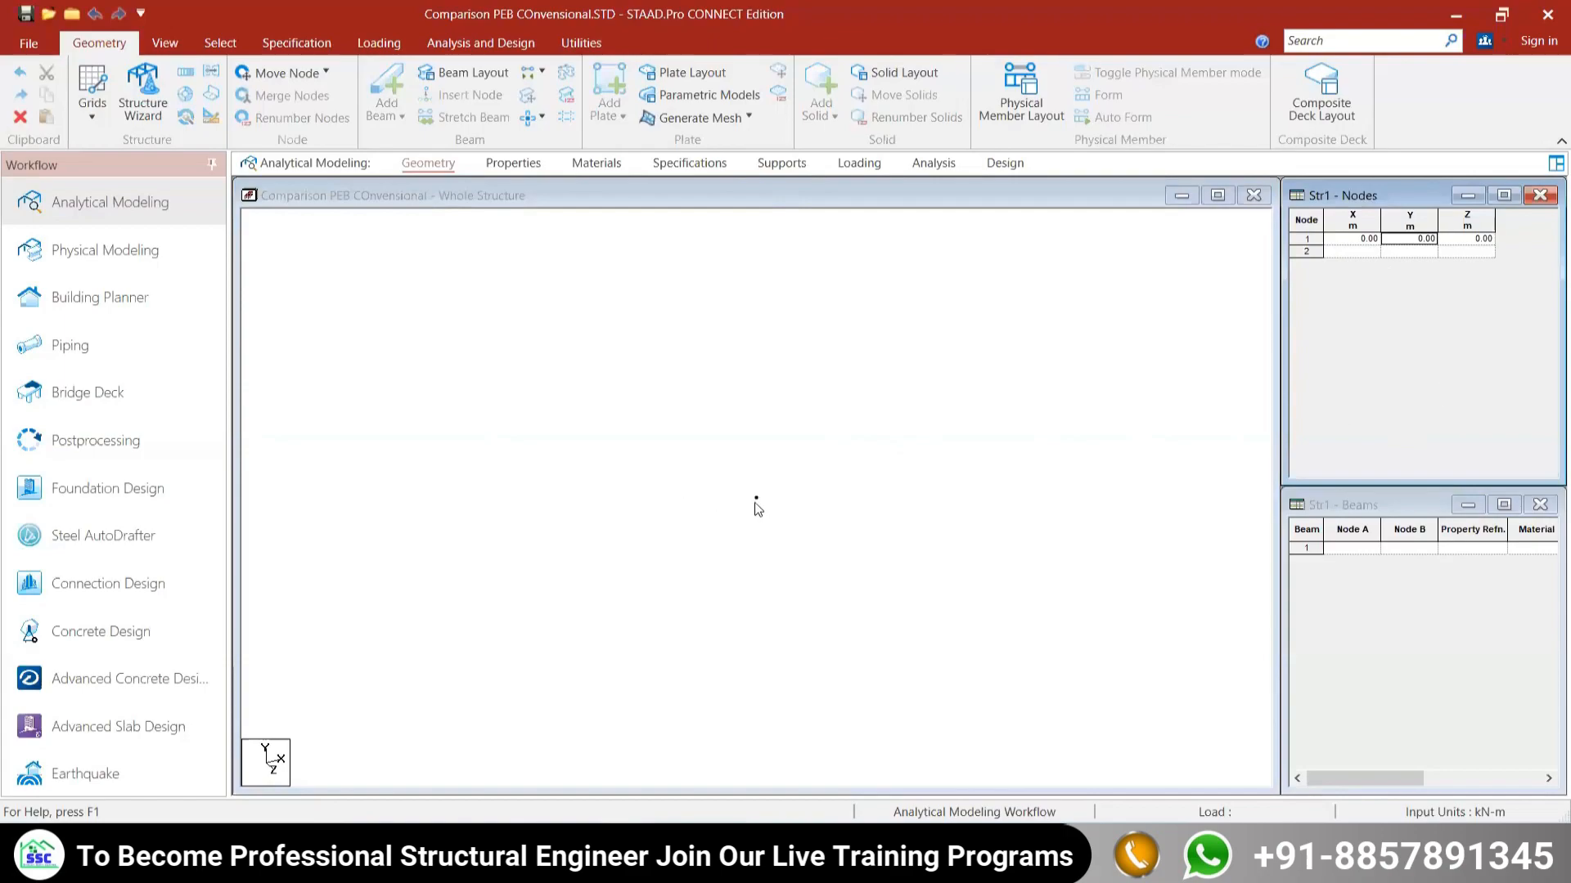
pyautogui.click(586, 423)
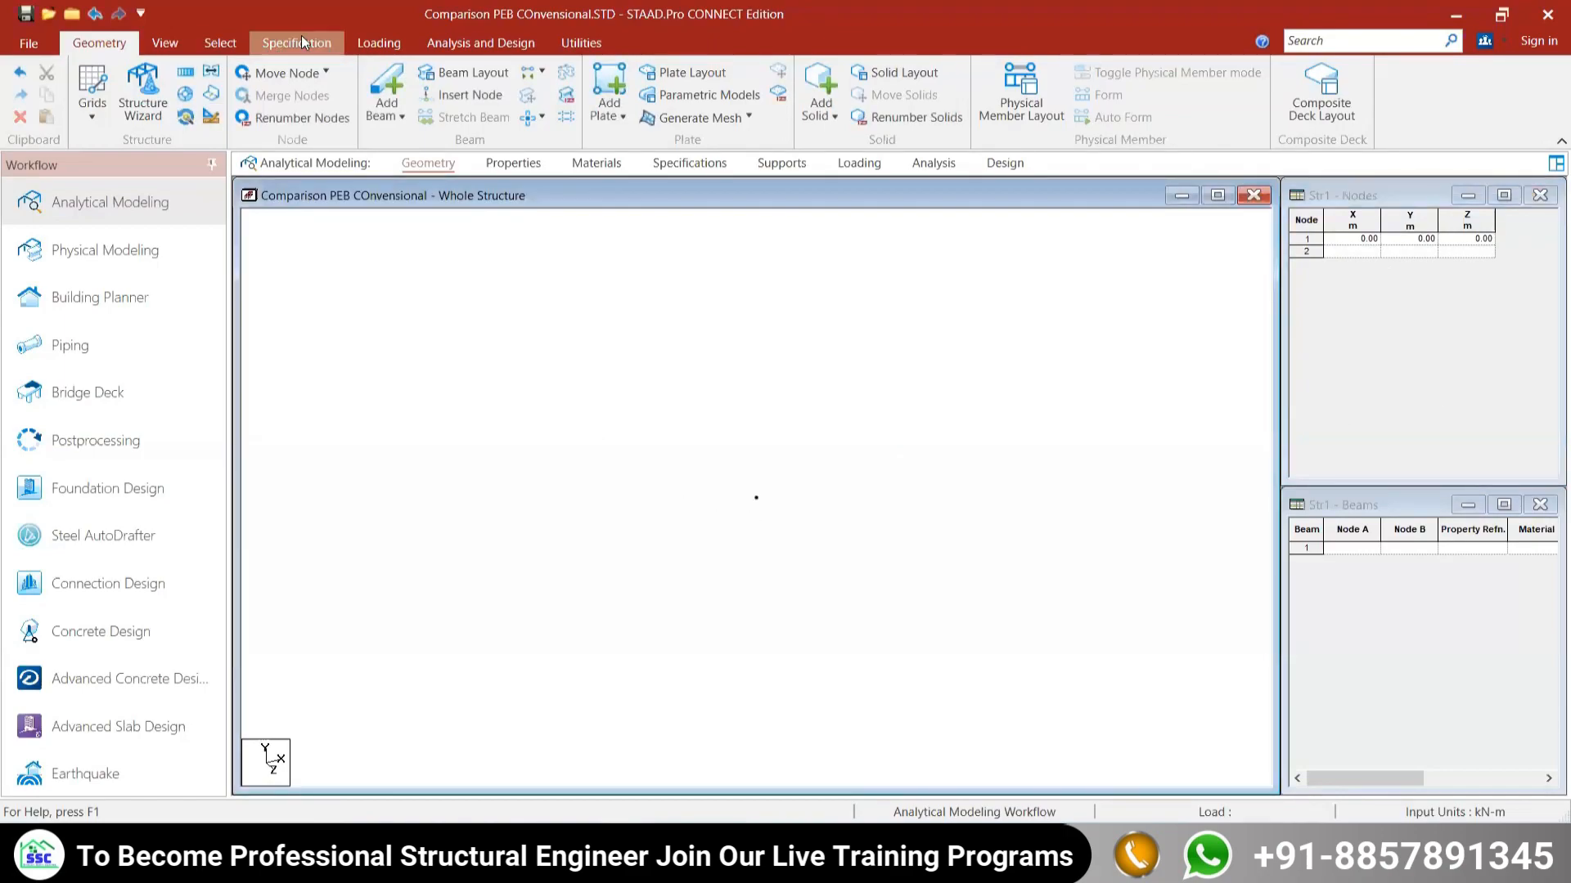
# Step: Copy the origin node 3.5 m in Y to create the eave node above it
pyautogui.click(223, 37)
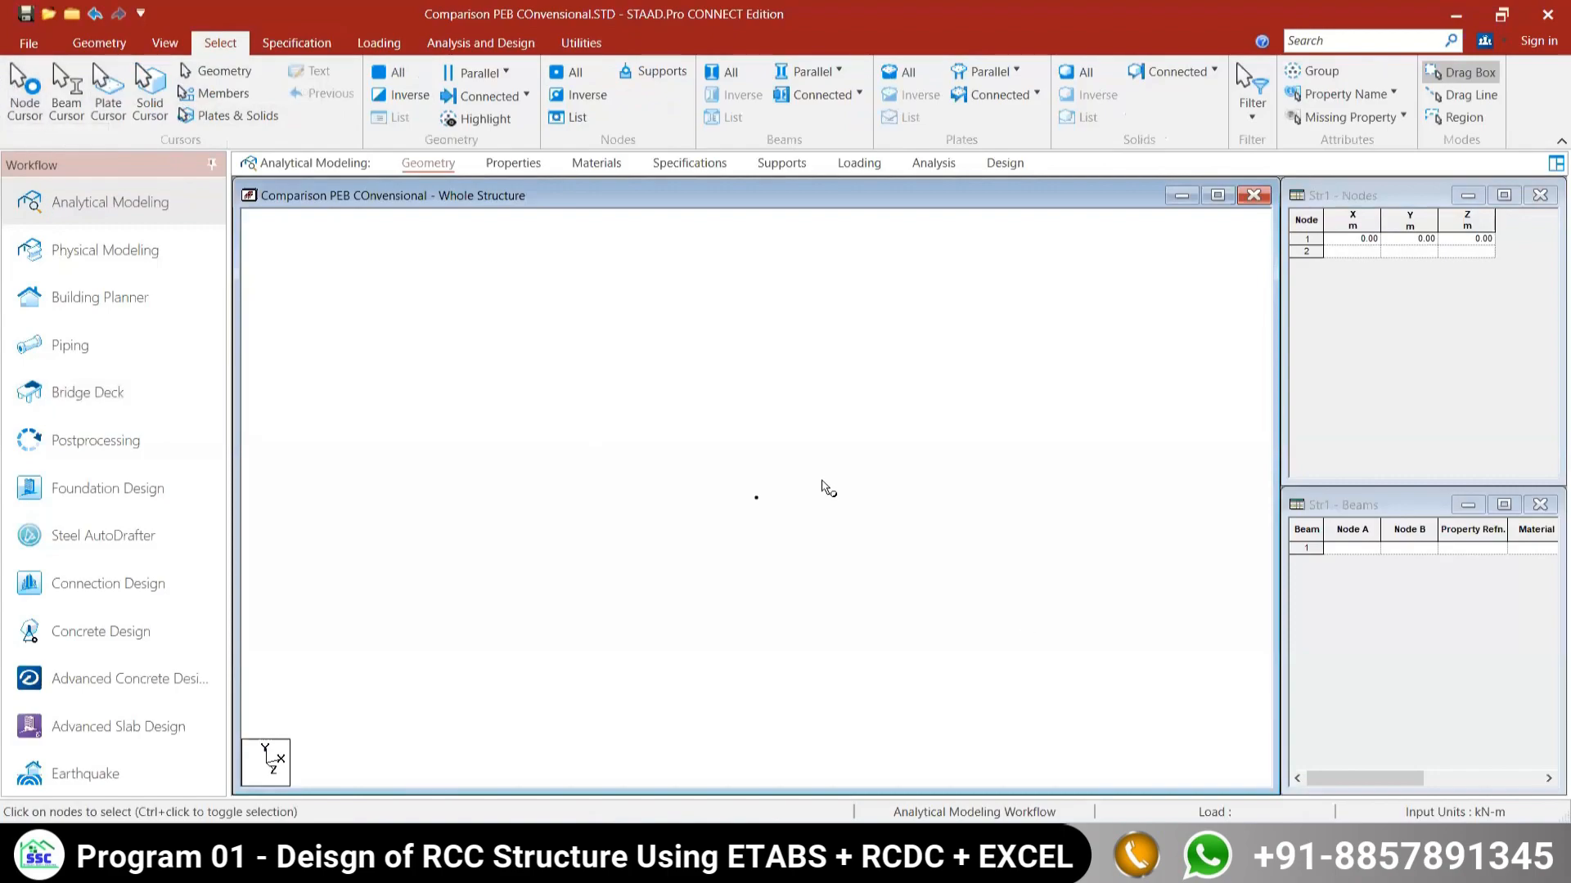
pyautogui.moveTo(684, 481)
pyautogui.mouseDown()
pyautogui.moveTo(848, 529)
pyautogui.moveTo(872, 573)
pyautogui.mouseUp()
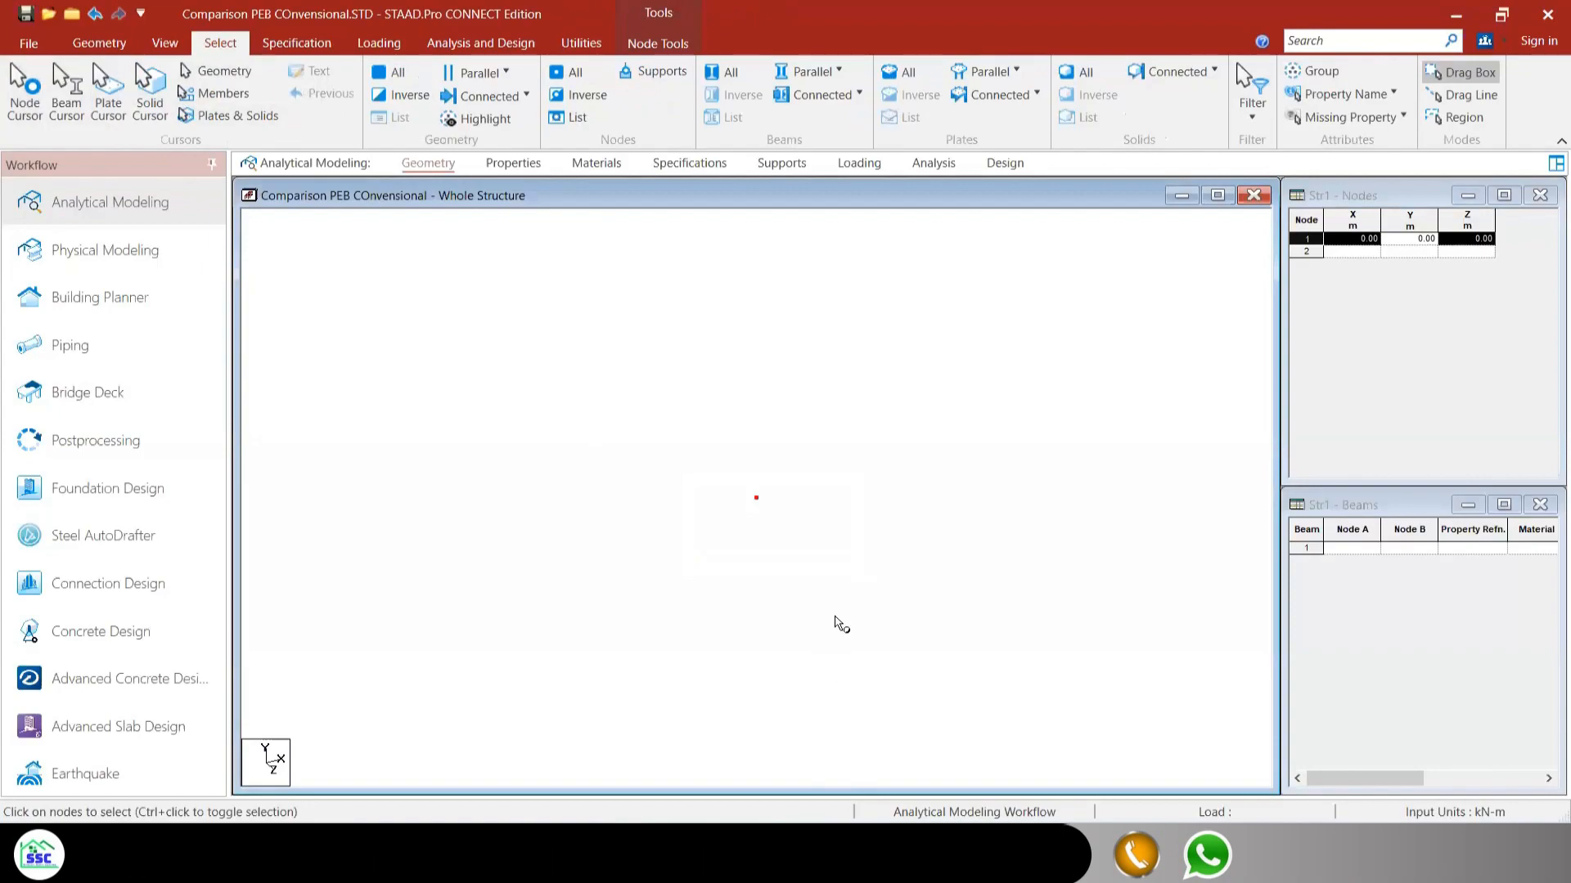
pyautogui.hotkey('ctrl', 'v')
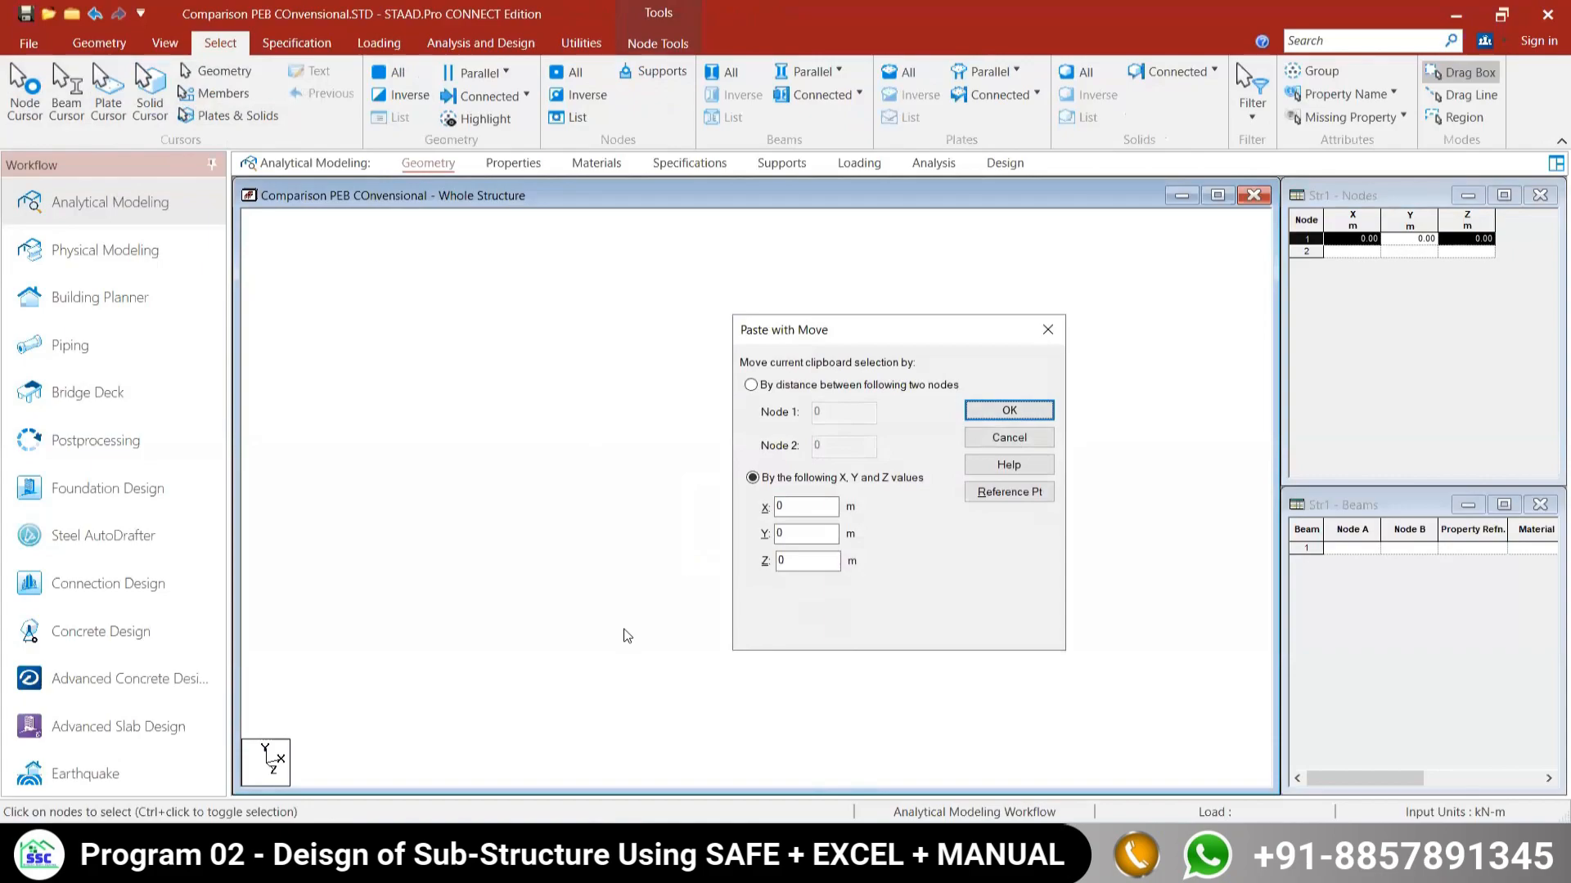
pyautogui.doubleClick(789, 536)
pyautogui.write('3.5')
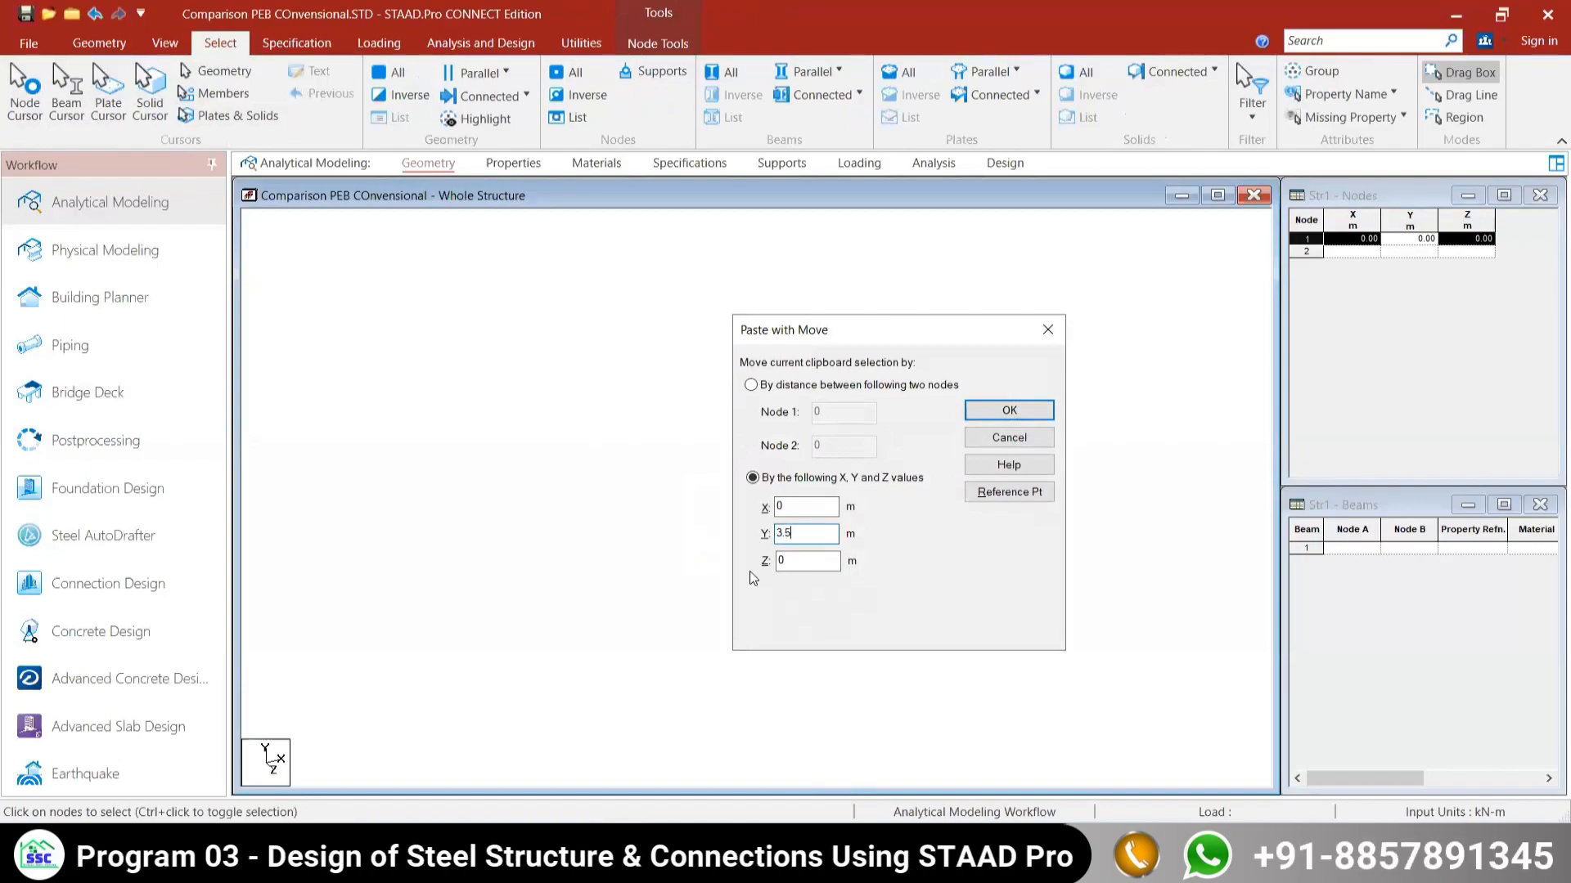
pyautogui.click(985, 412)
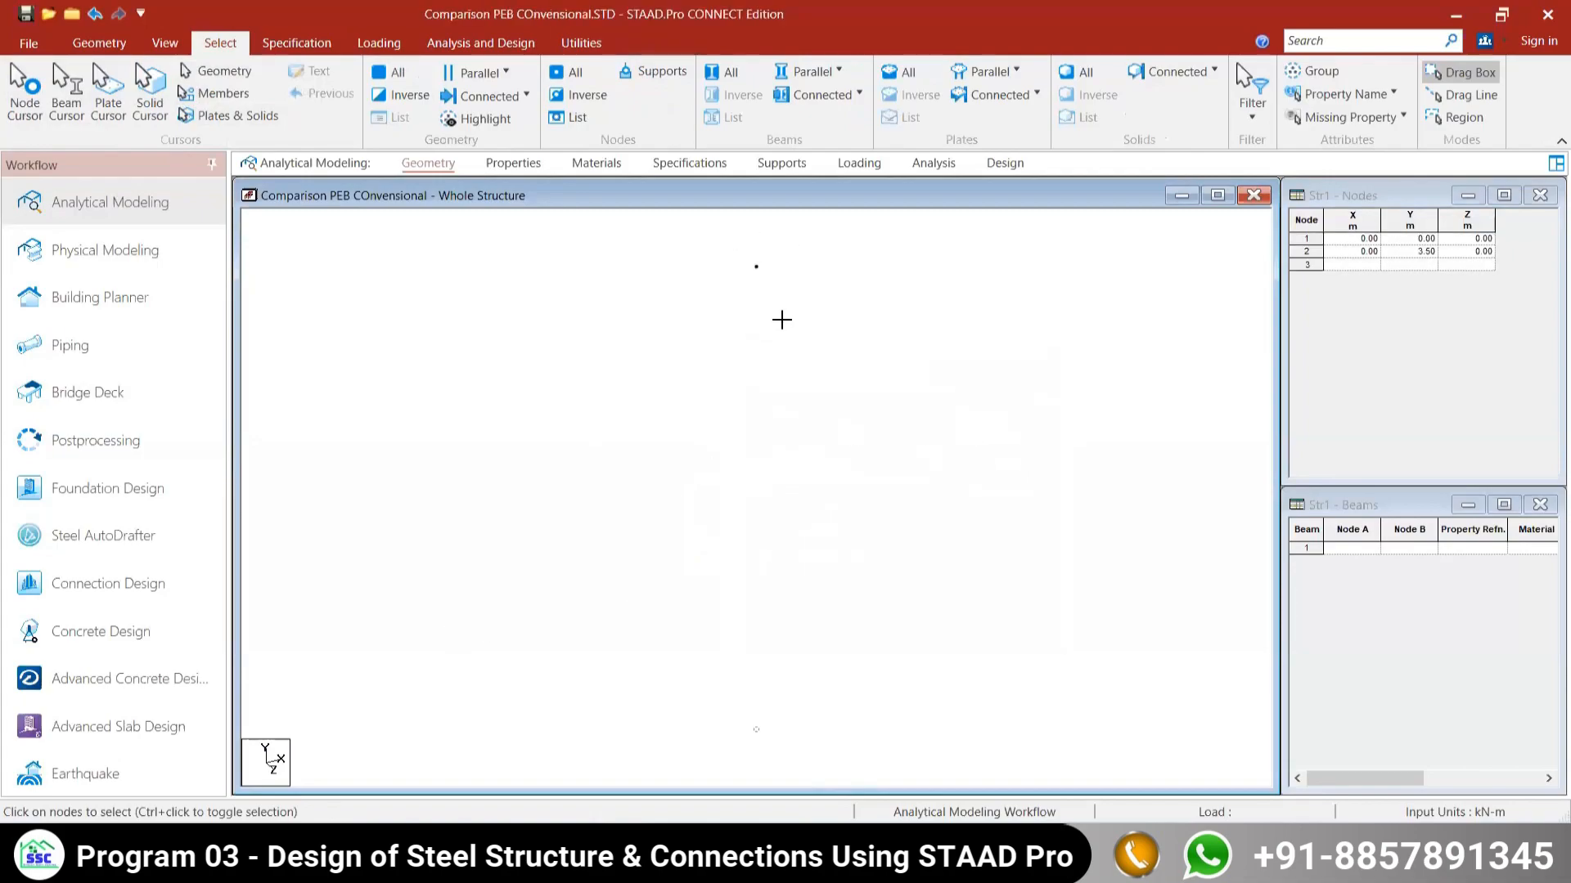
# Step: Copy the eave node by 4 m in X and 0.5 m in Y to create the ridge node
pyautogui.hotkey('ctrl', 'v')
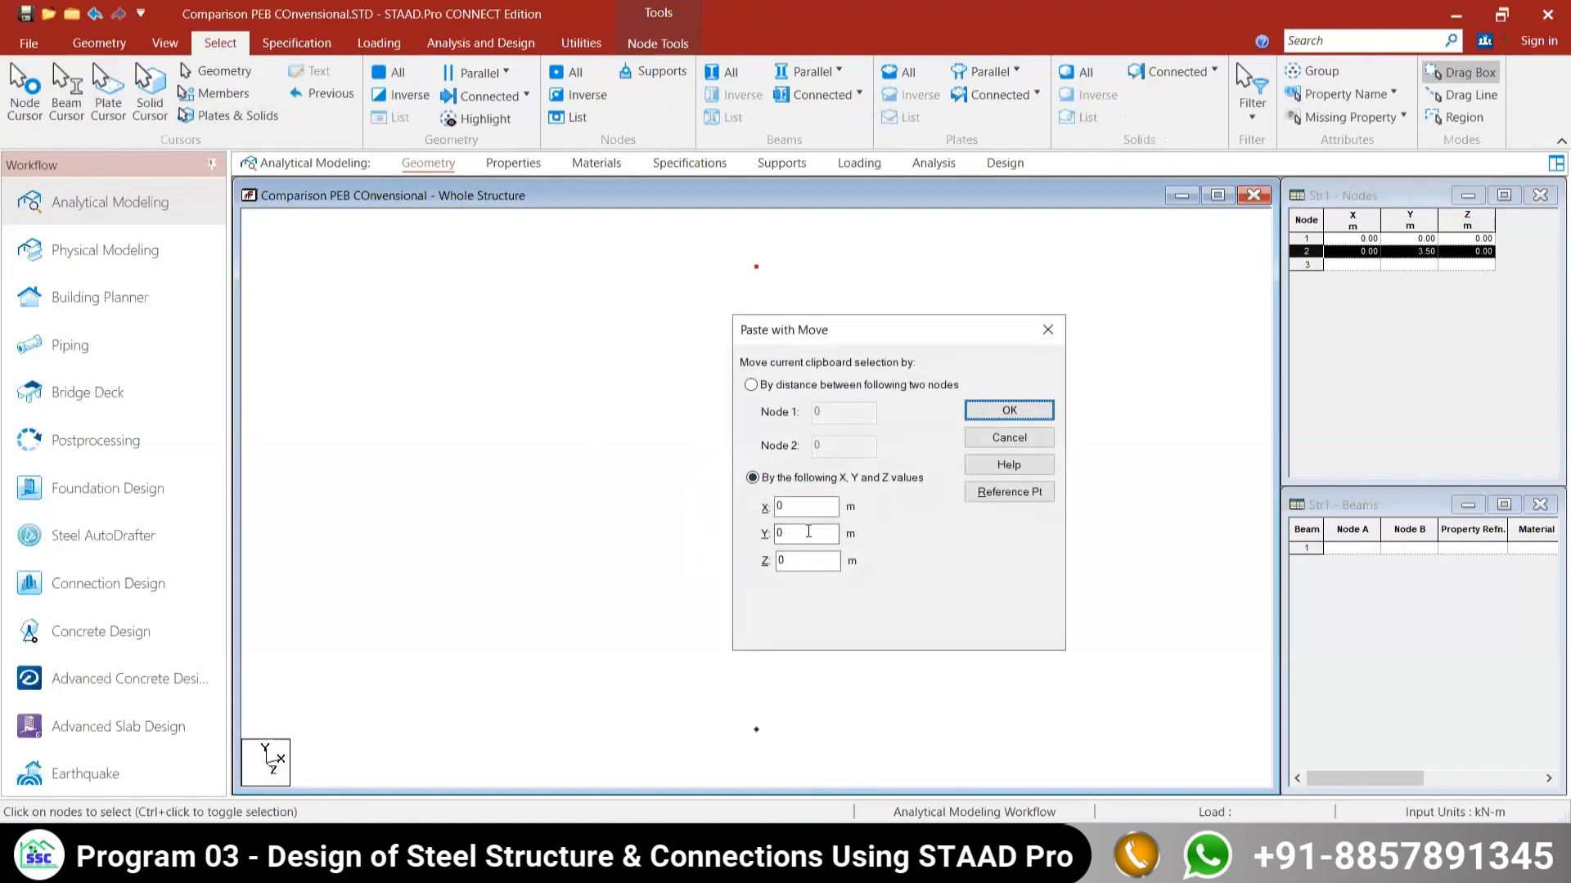
pyautogui.moveTo(808, 532); pyautogui.dragTo(753, 534)
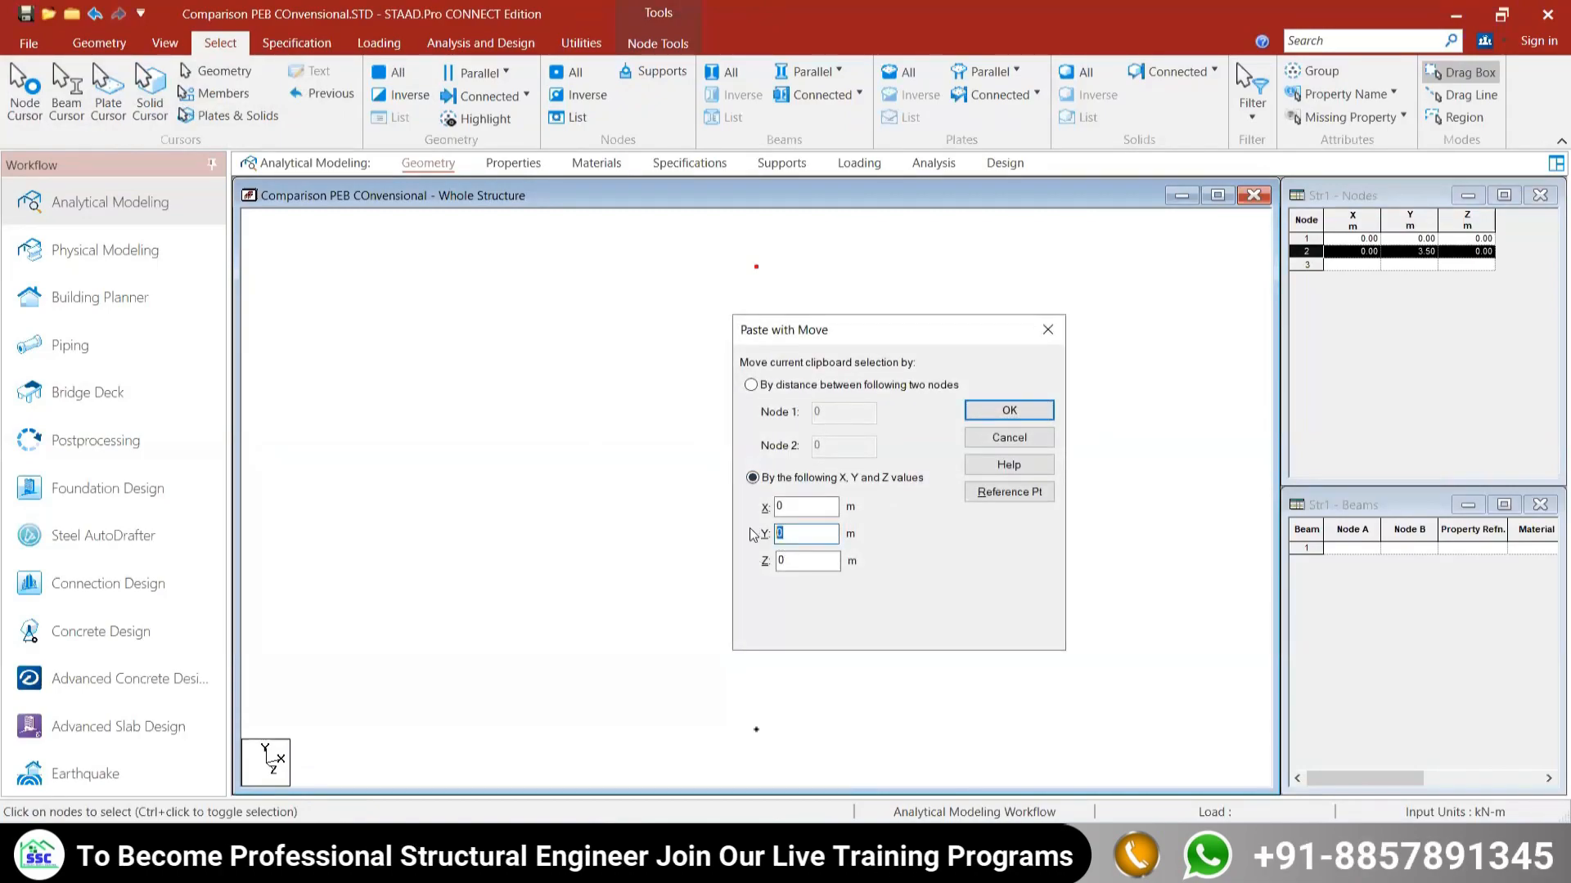
pyautogui.write('0.')
pyautogui.moveTo(801, 507); pyautogui.dragTo(675, 519)
pyautogui.write('4')
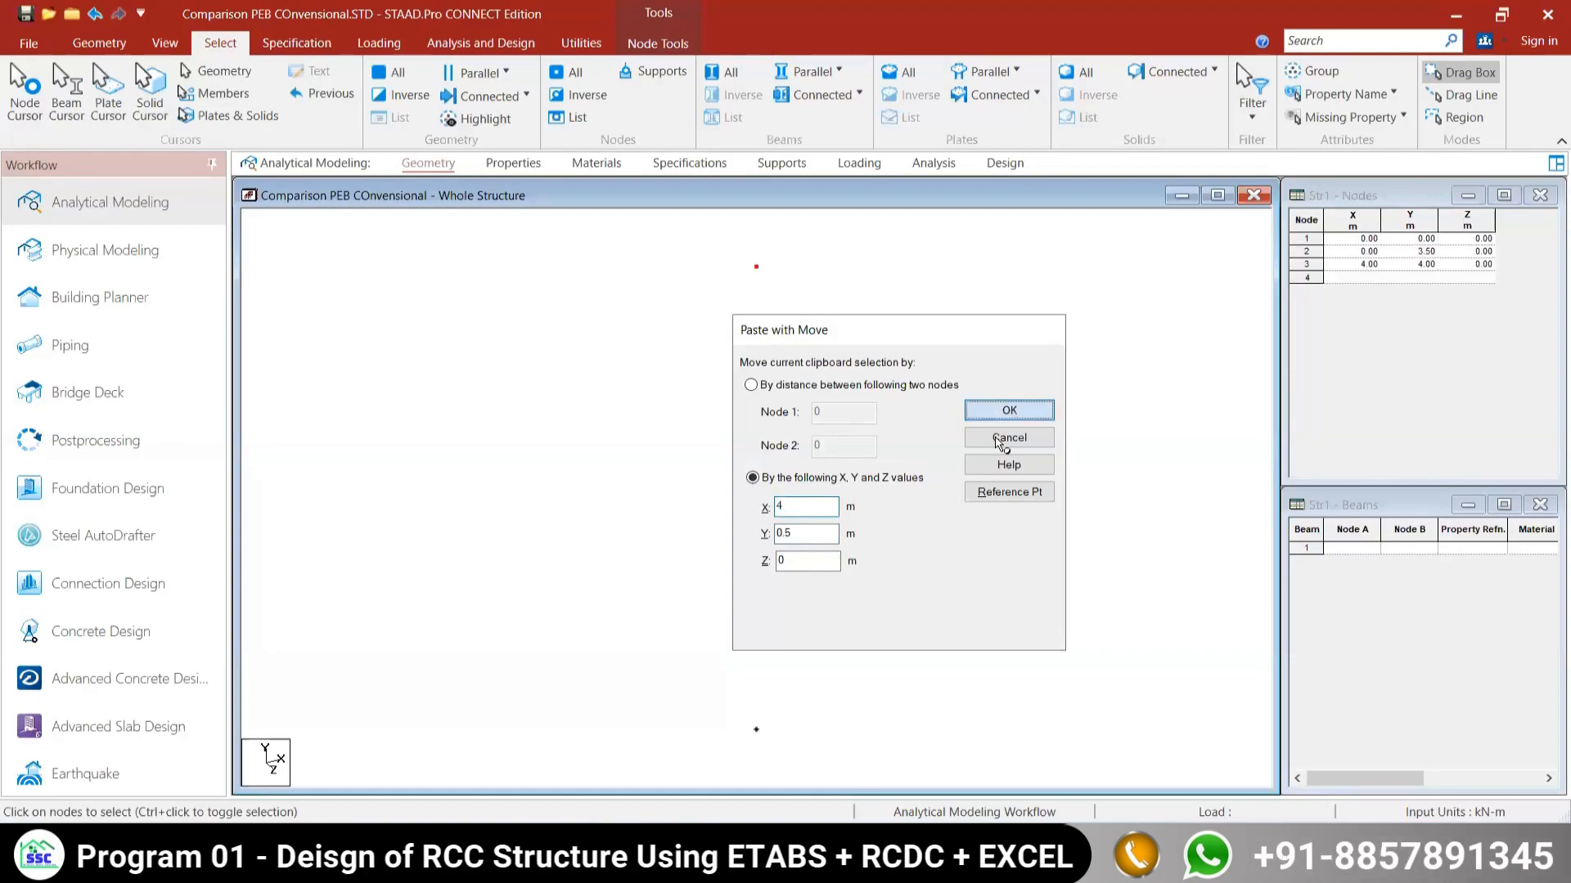
pyautogui.click(1006, 439)
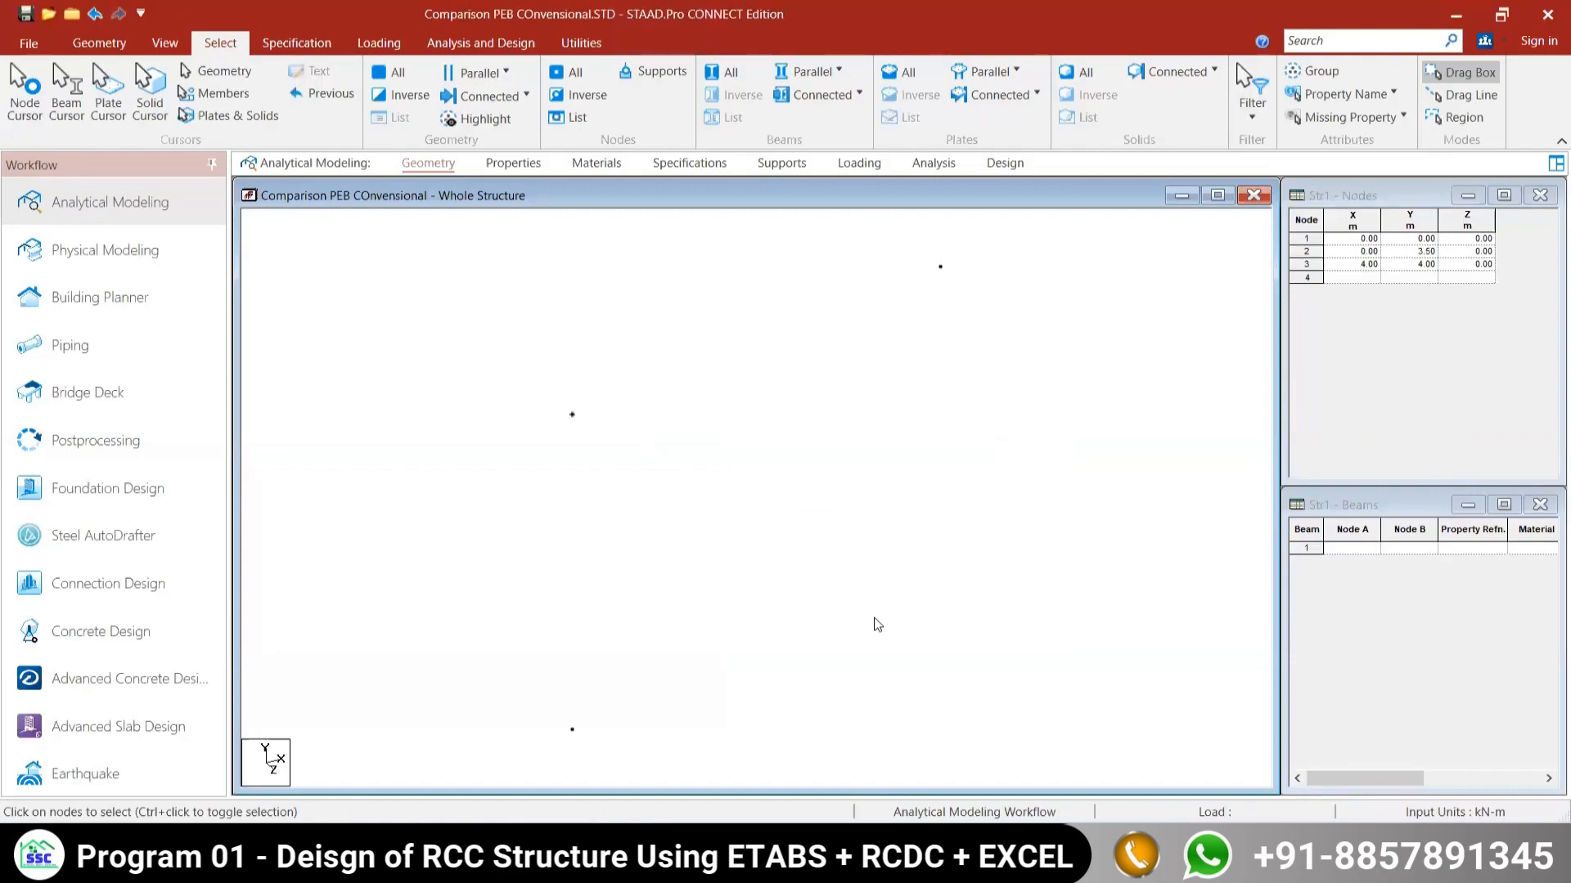
# Step: In a front view of the XY plane, copy the base and eave nodes at X = 0 by 8 m in X
pyautogui.click(165, 43)
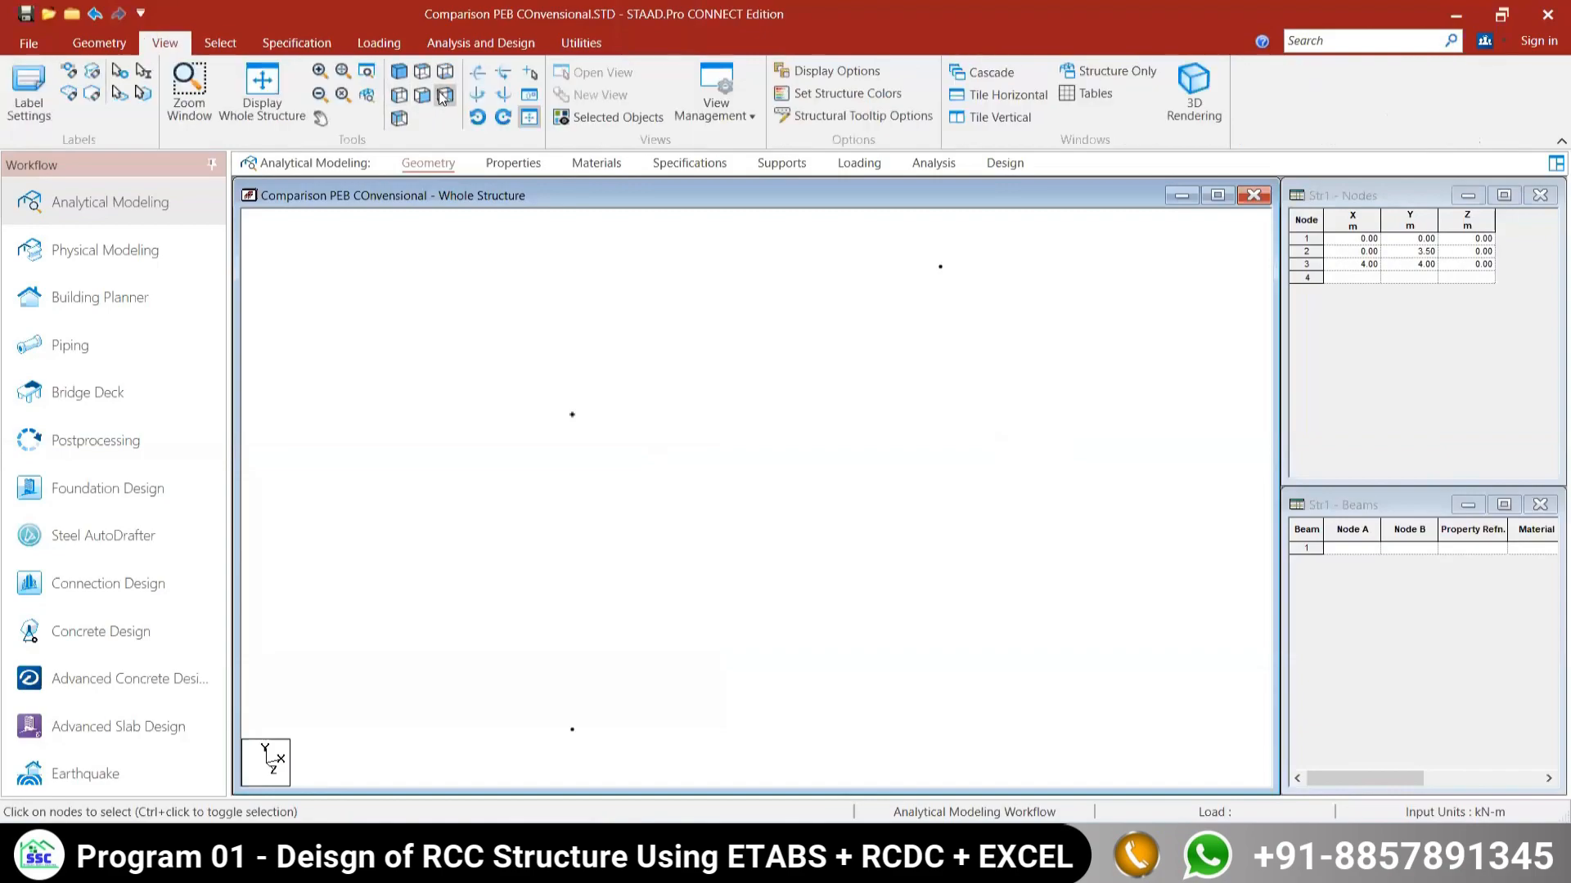
pyautogui.click(422, 95)
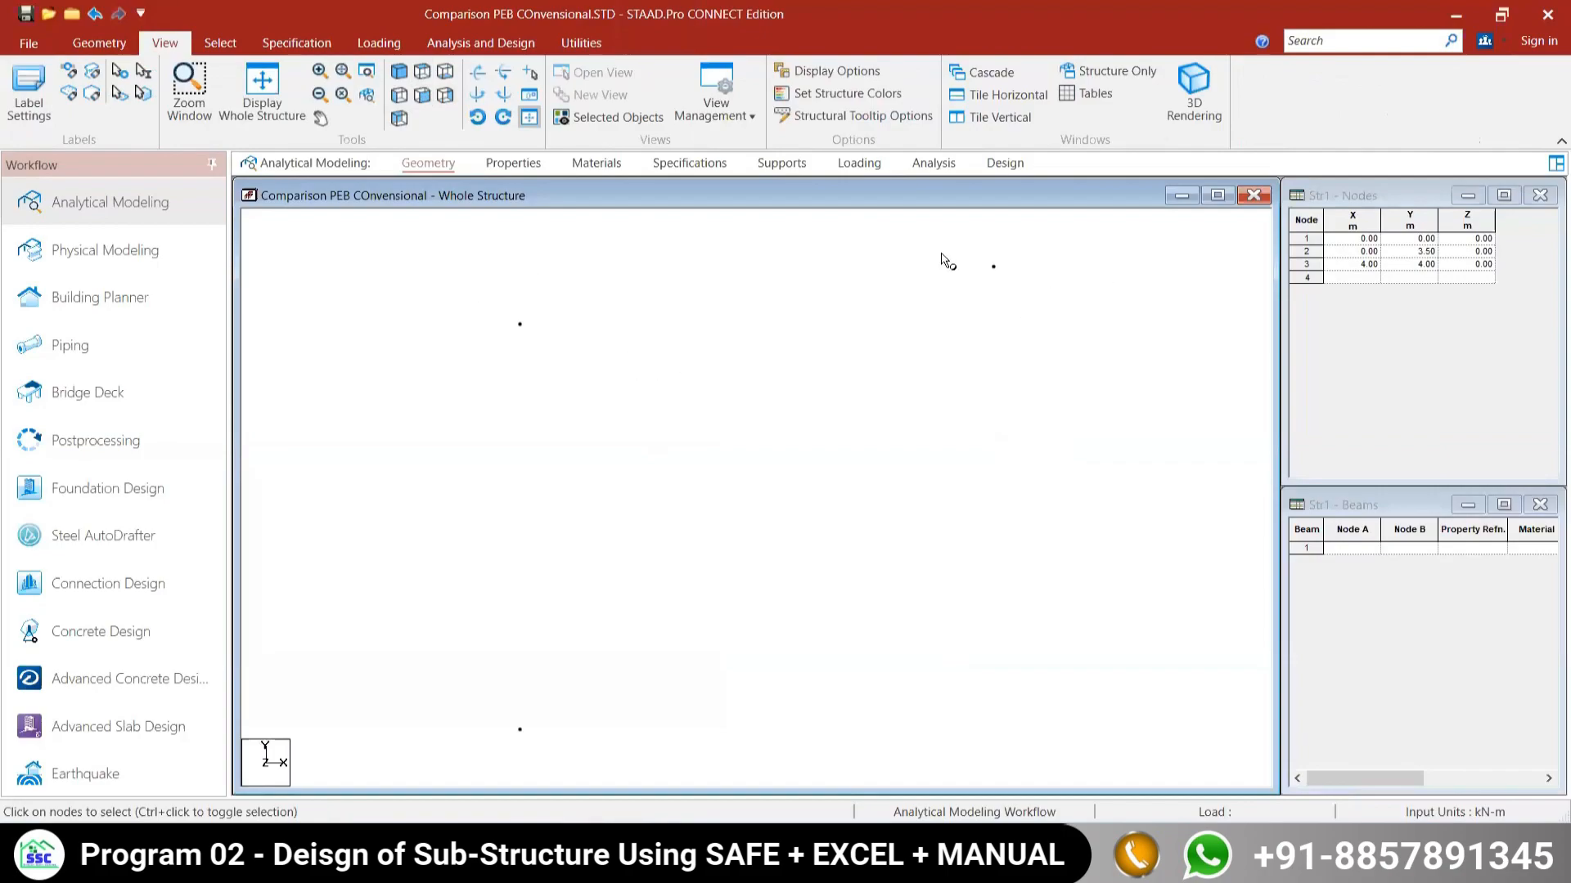
pyautogui.moveTo(449, 302); pyautogui.dragTo(577, 738)
pyautogui.hotkey('ctrl', 'v')
pyautogui.doubleClick(799, 514)
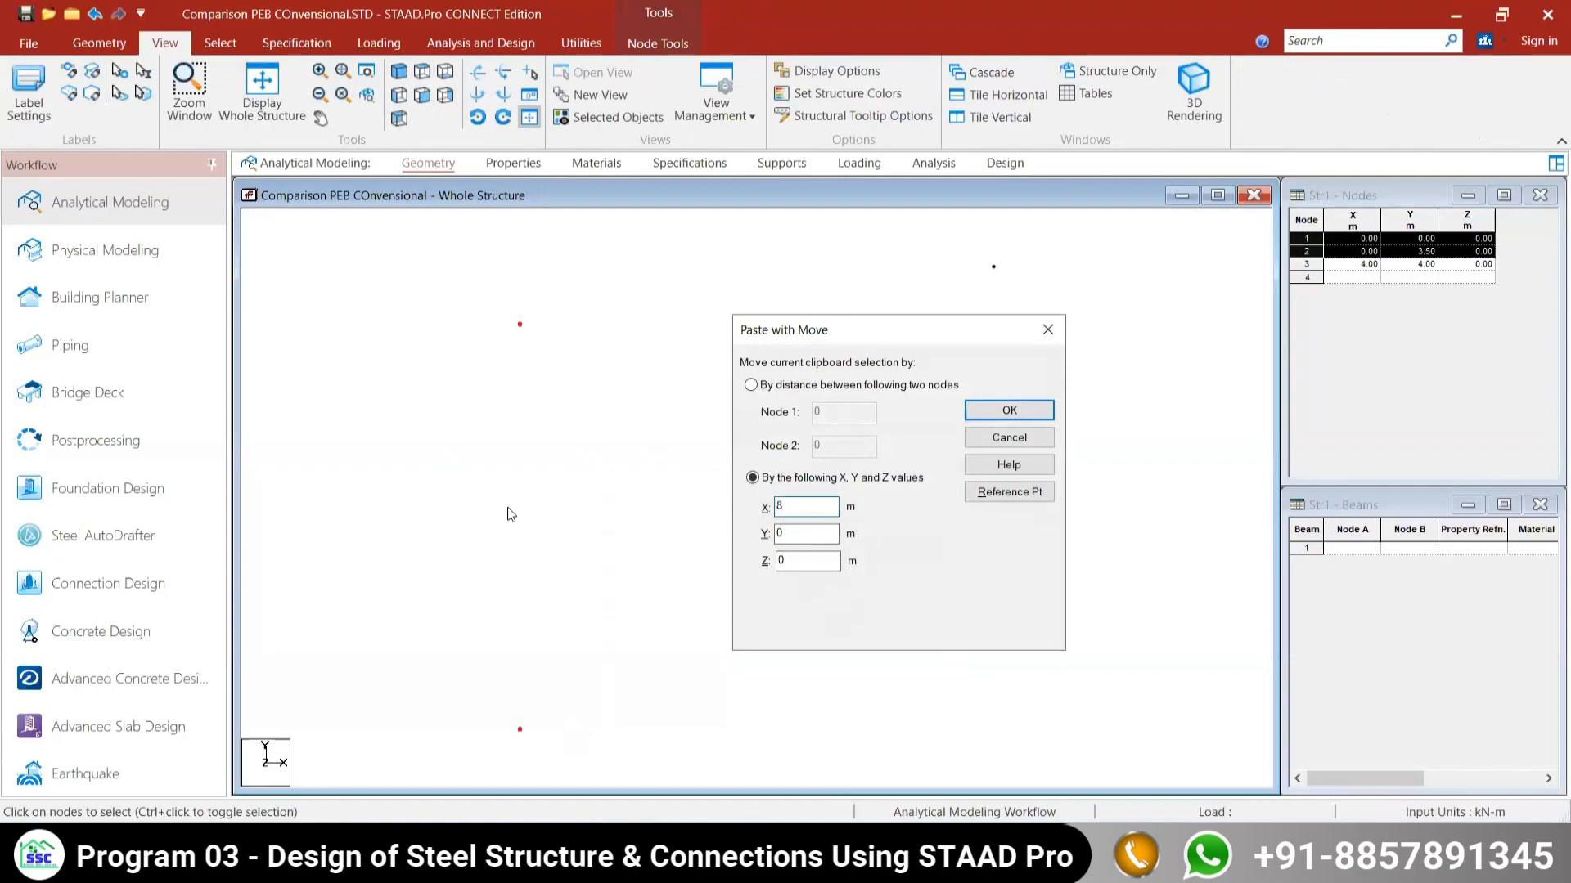
pyautogui.press('Return')
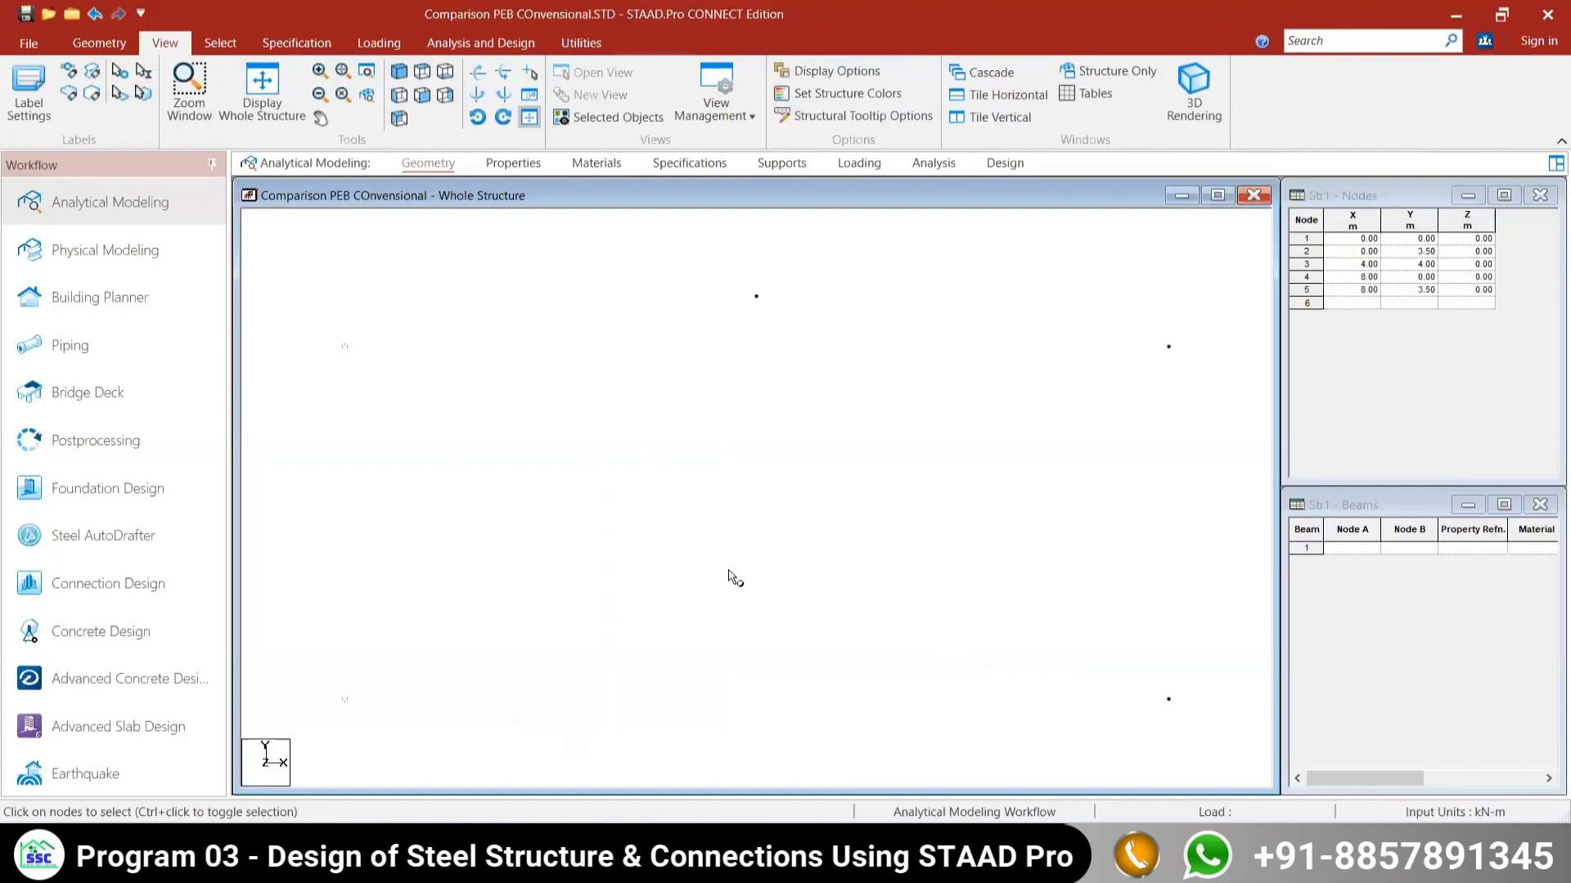
# Step: Connect the five nodes with beams to form two columns and two sloping rafters meeting at the ridge
pyautogui.click(112, 50)
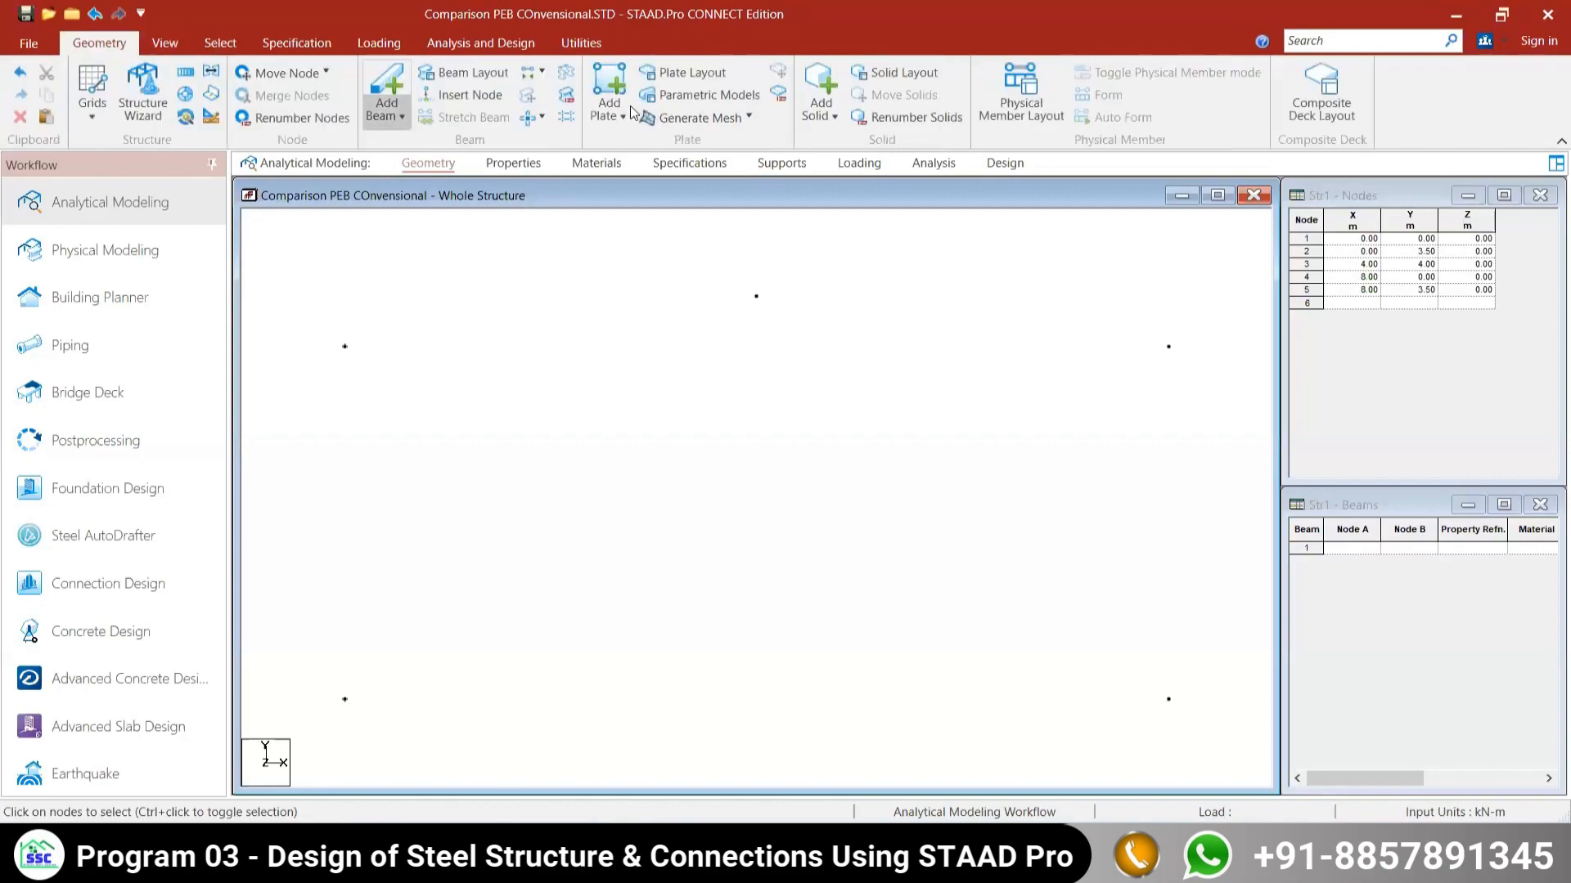
pyautogui.click(398, 84)
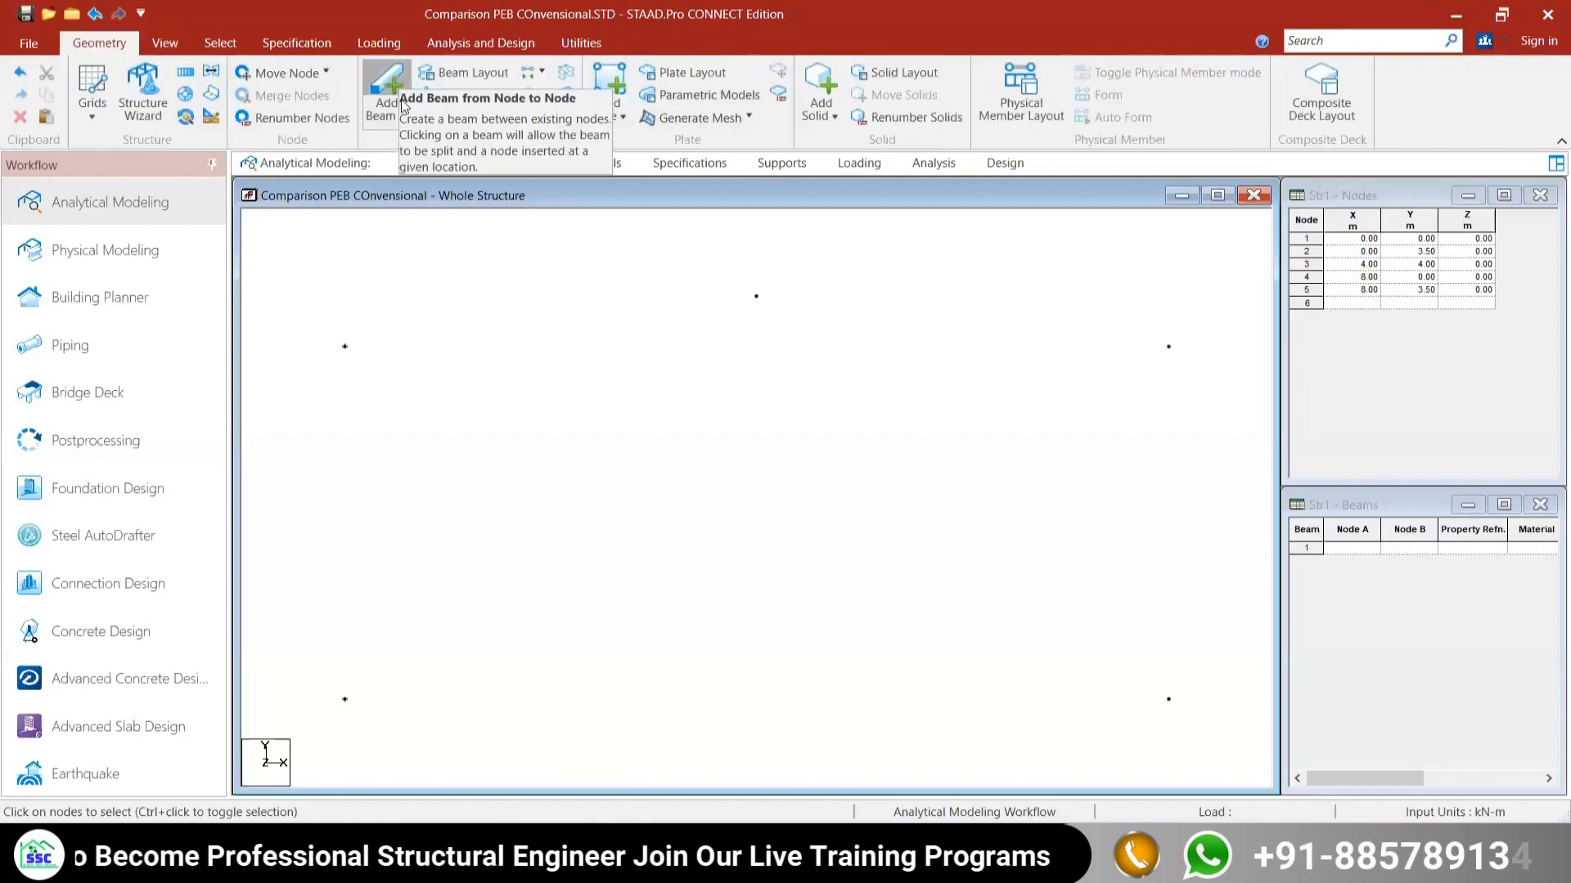
pyautogui.click(344, 700)
pyautogui.click(344, 347)
pyautogui.moveTo(344, 347); pyautogui.dragTo(761, 301)
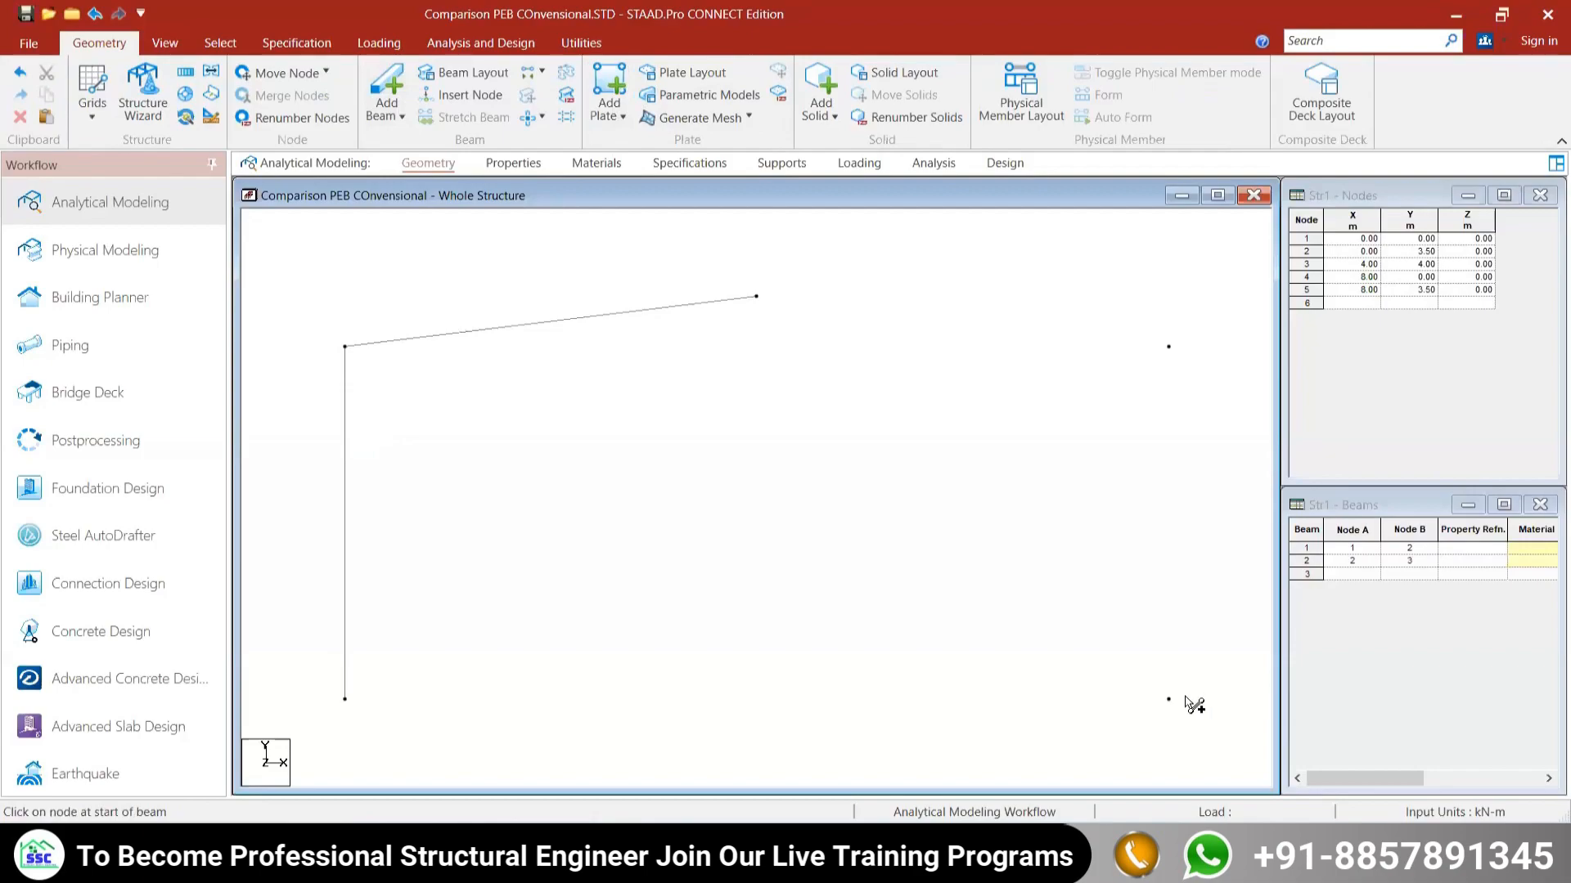
pyautogui.moveTo(1168, 700); pyautogui.dragTo(761, 301)
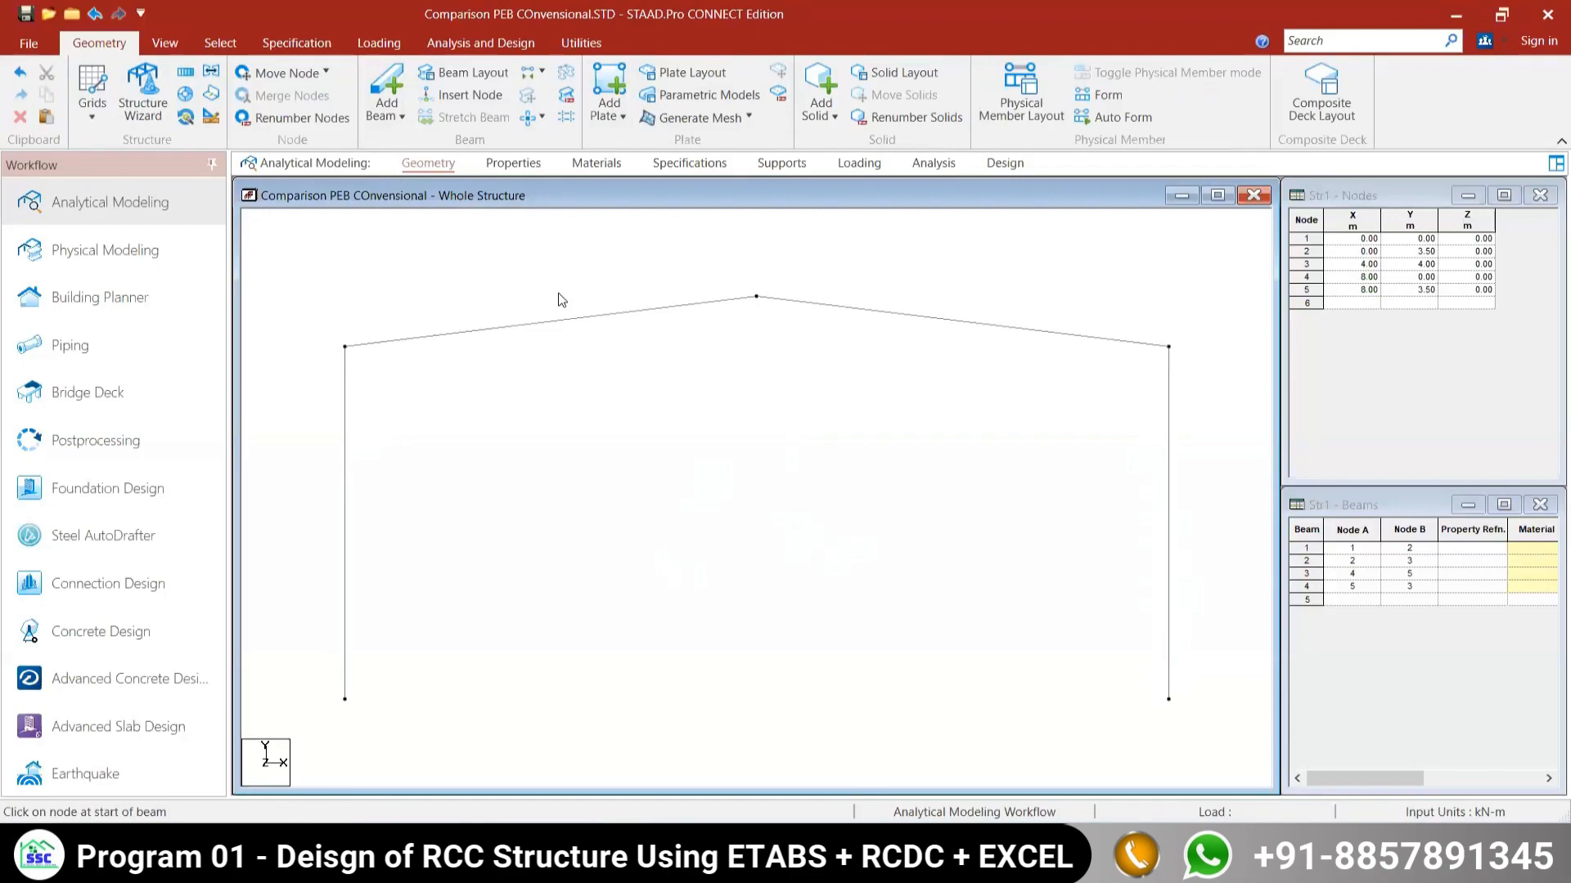
# Step: Add the Indian S Shape section ISMB250 in steel from the section database to the model's properties
pyautogui.click(515, 164)
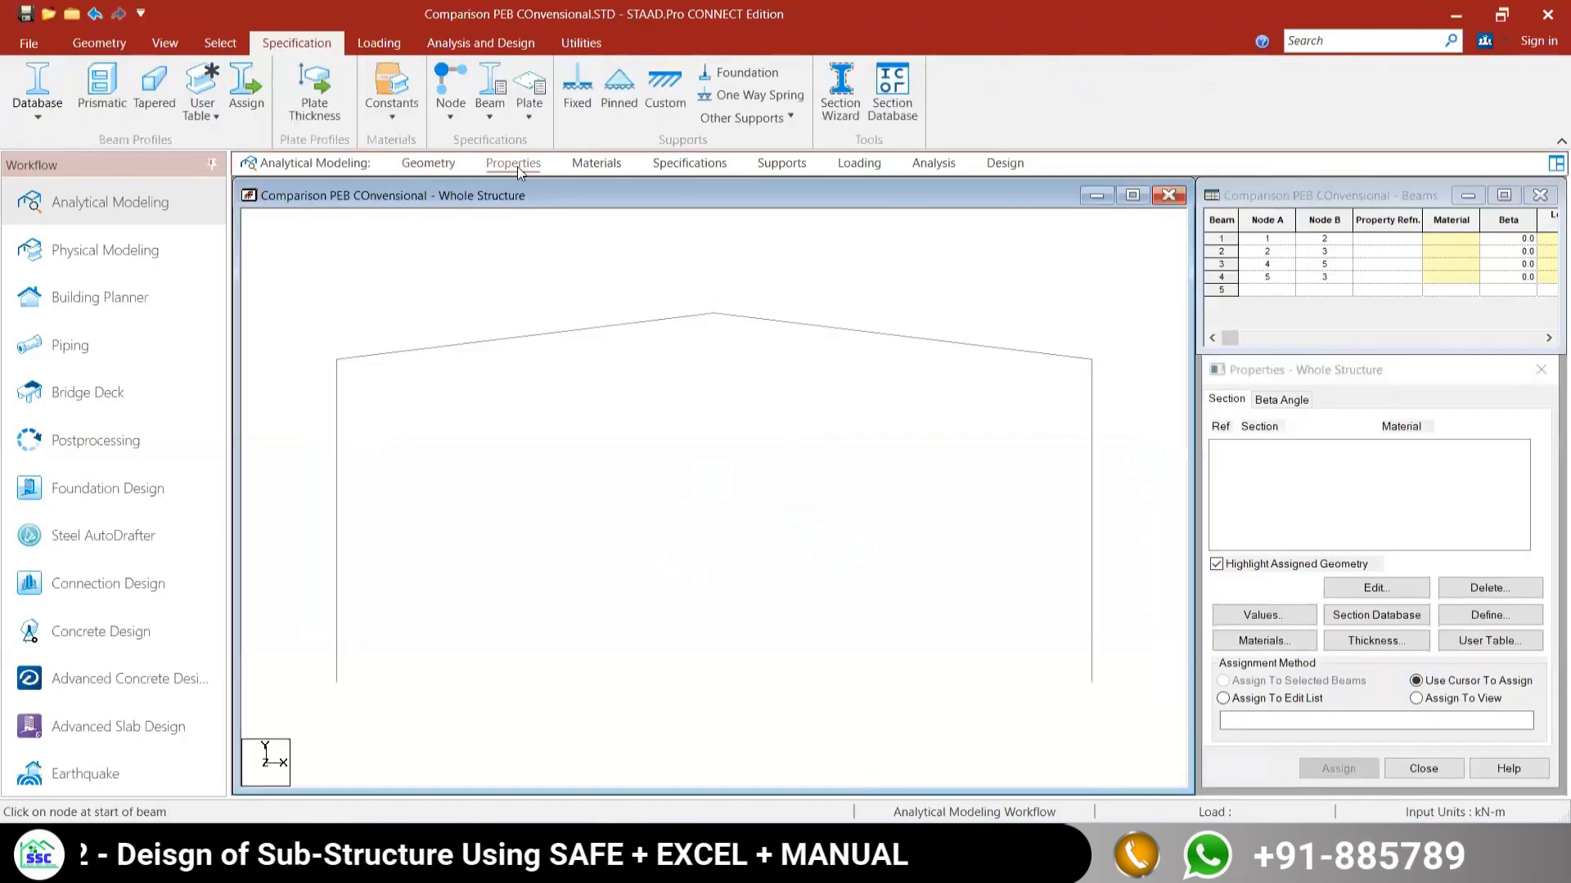
pyautogui.click(1370, 617)
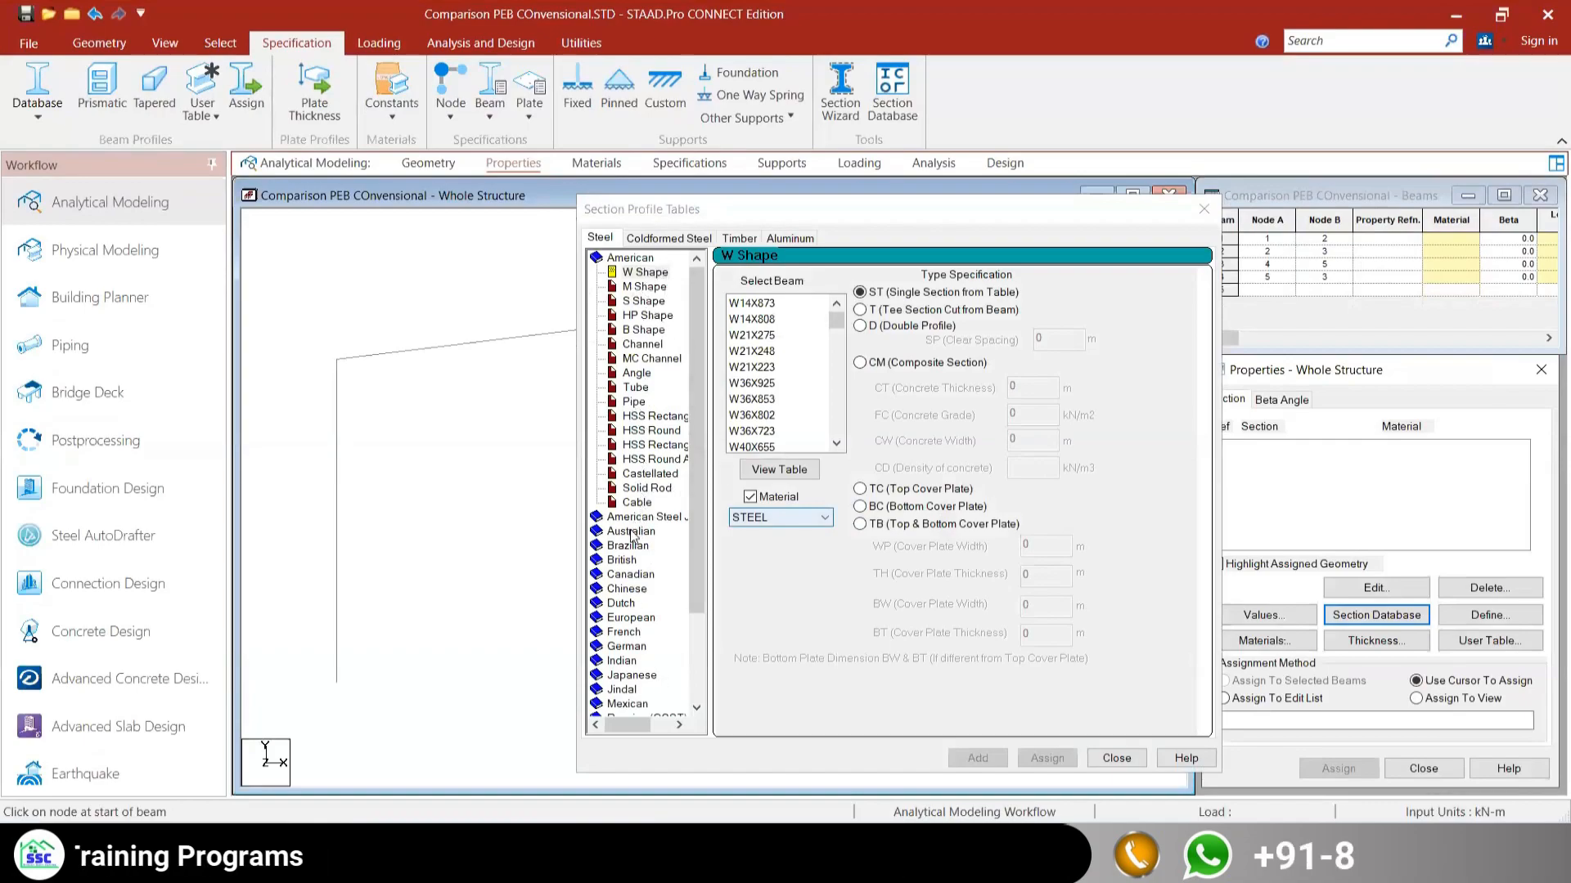
pyautogui.doubleClick(622, 661)
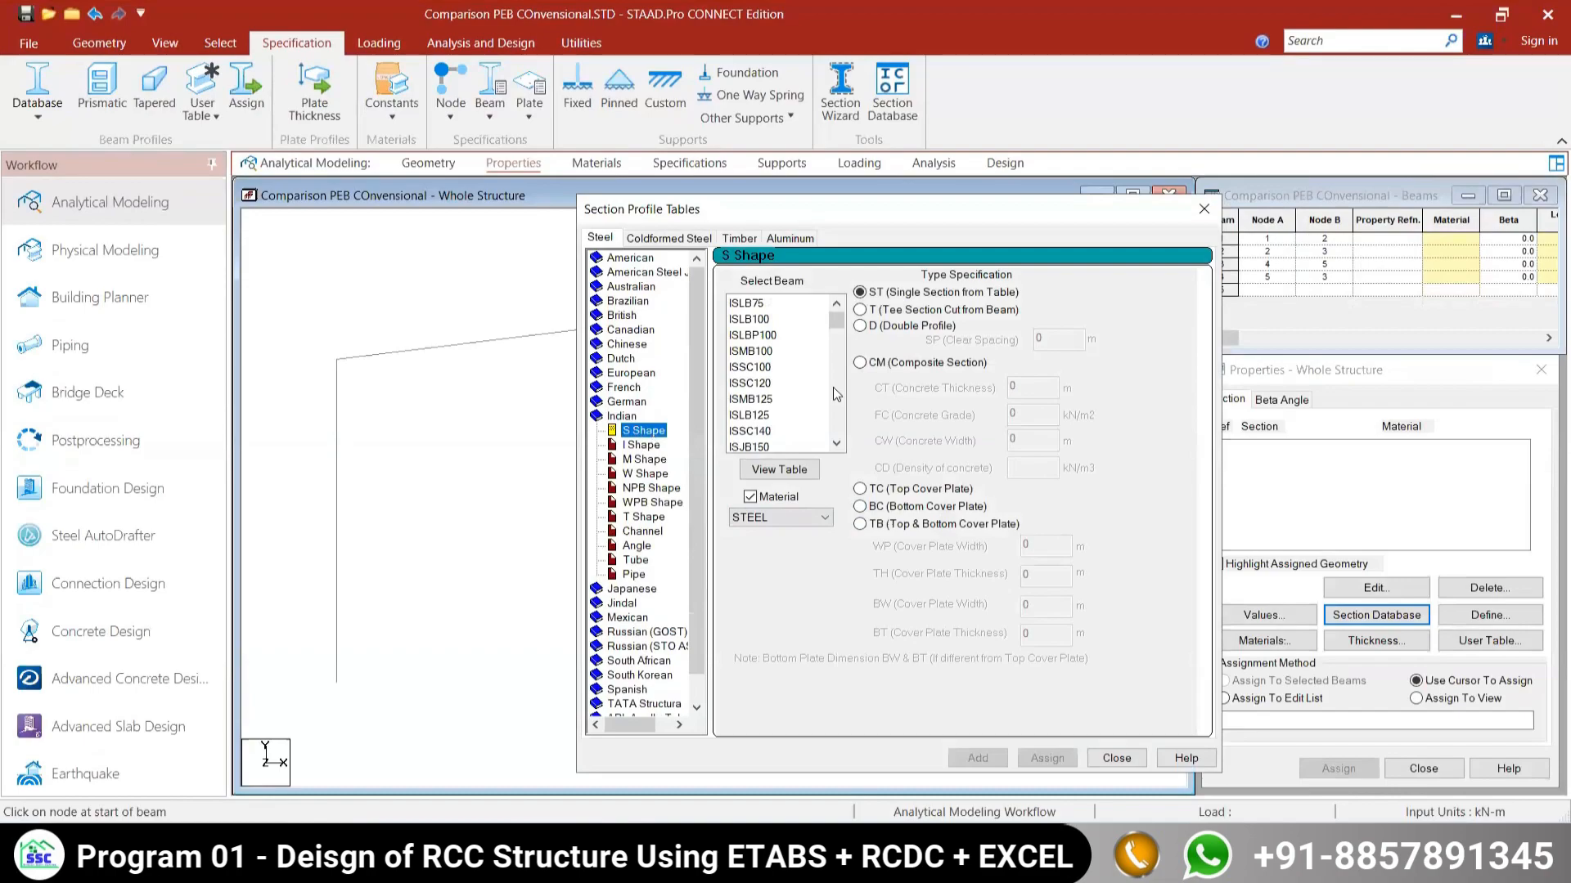
pyautogui.moveTo(836, 321); pyautogui.dragTo(837, 399)
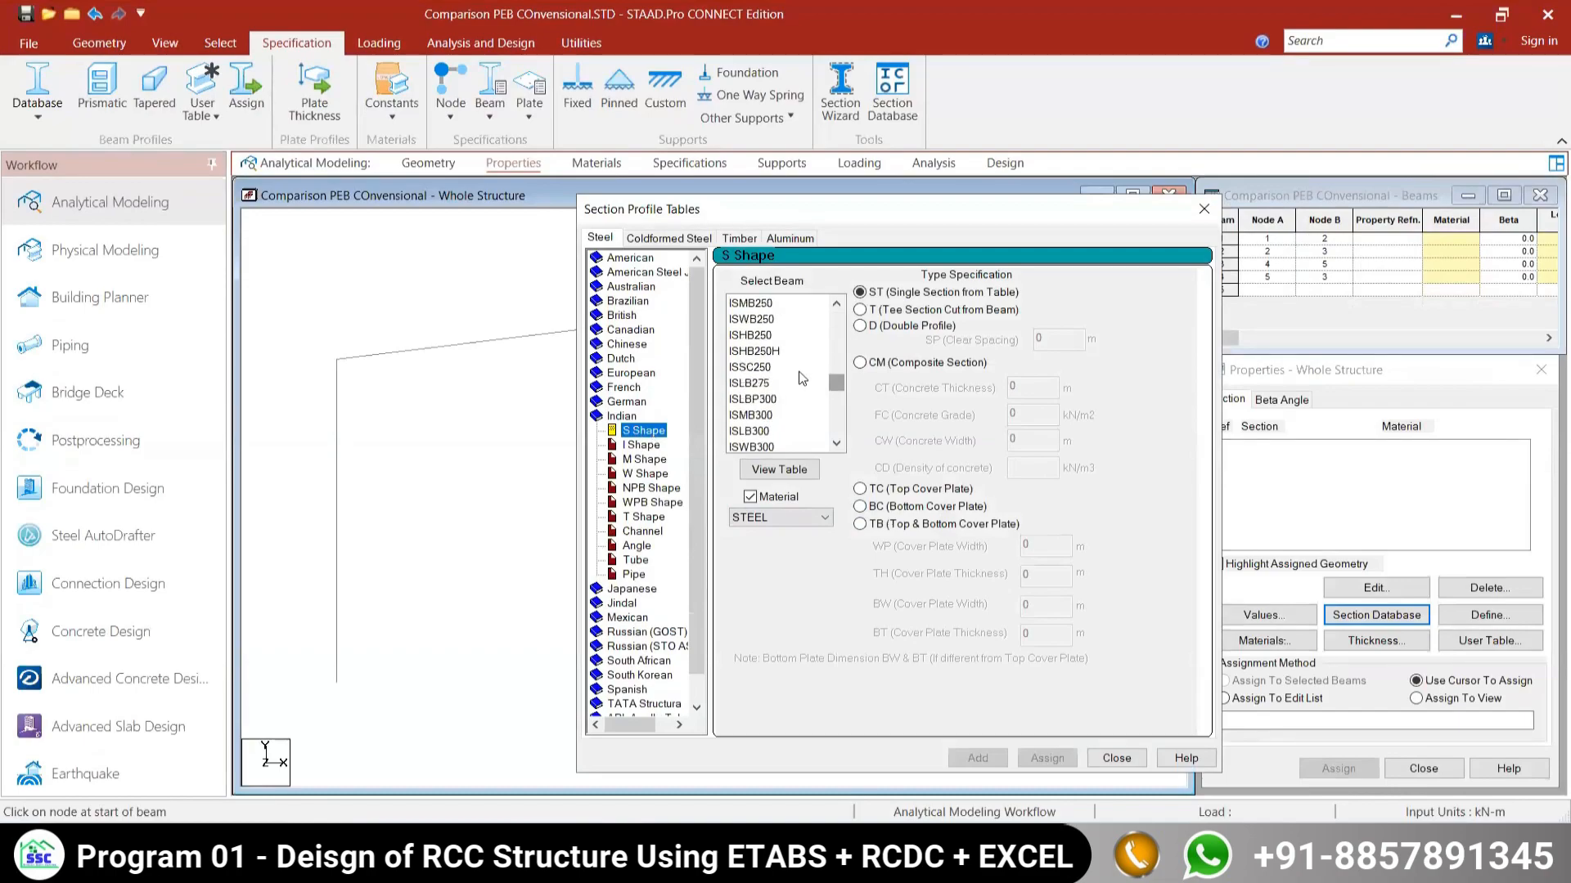
pyautogui.click(754, 305)
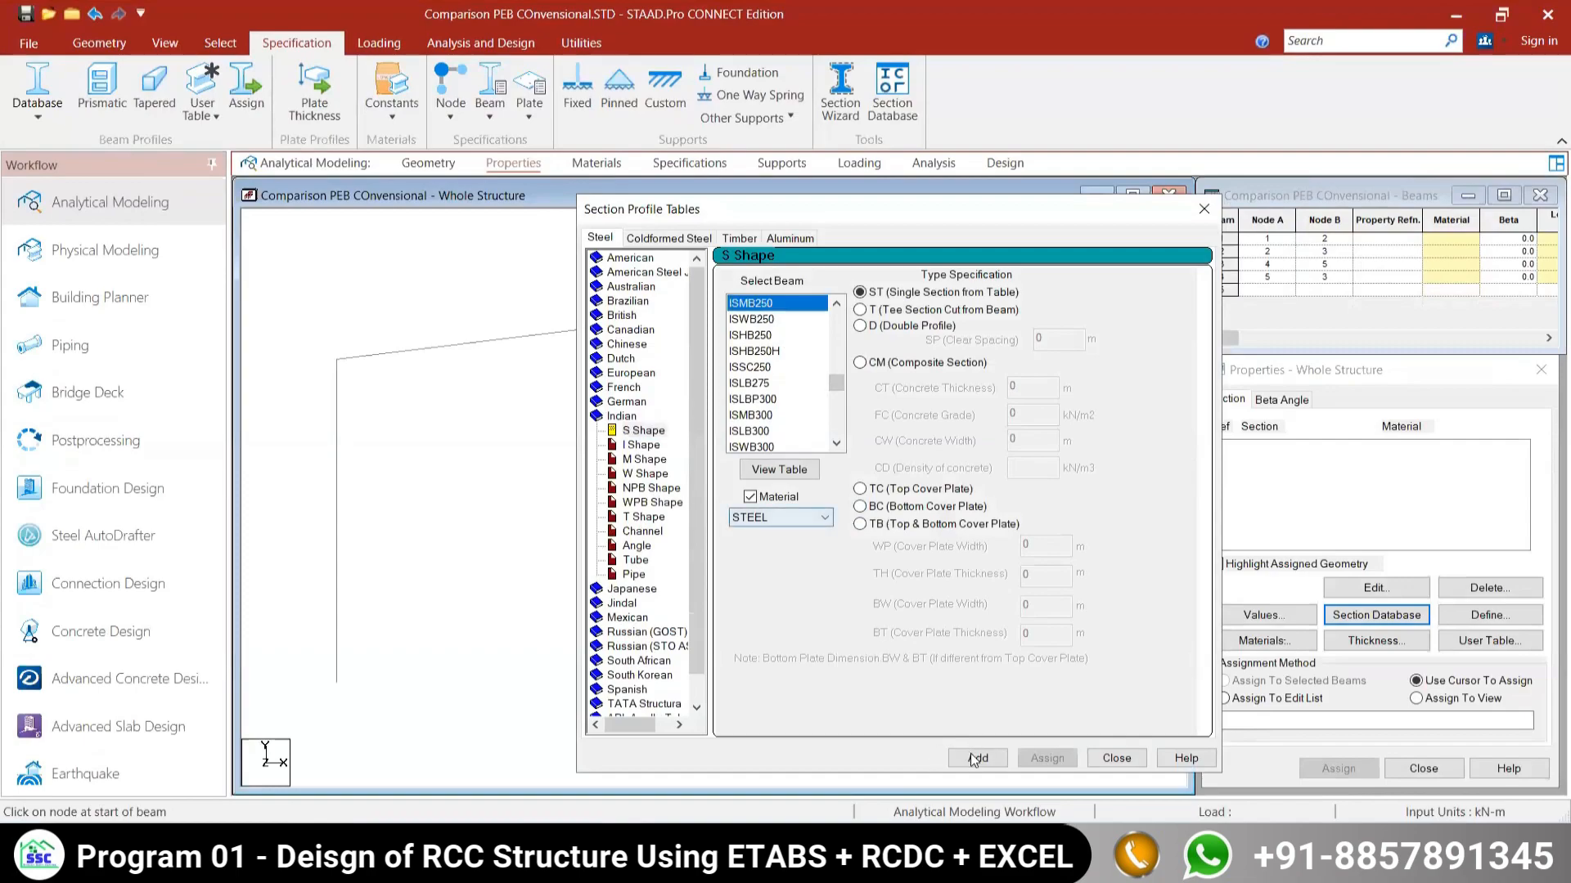
pyautogui.click(976, 759)
# Step: Add a second ISMB250 steel section property and close the section profile tables
pyautogui.click(749, 319)
pyautogui.click(751, 306)
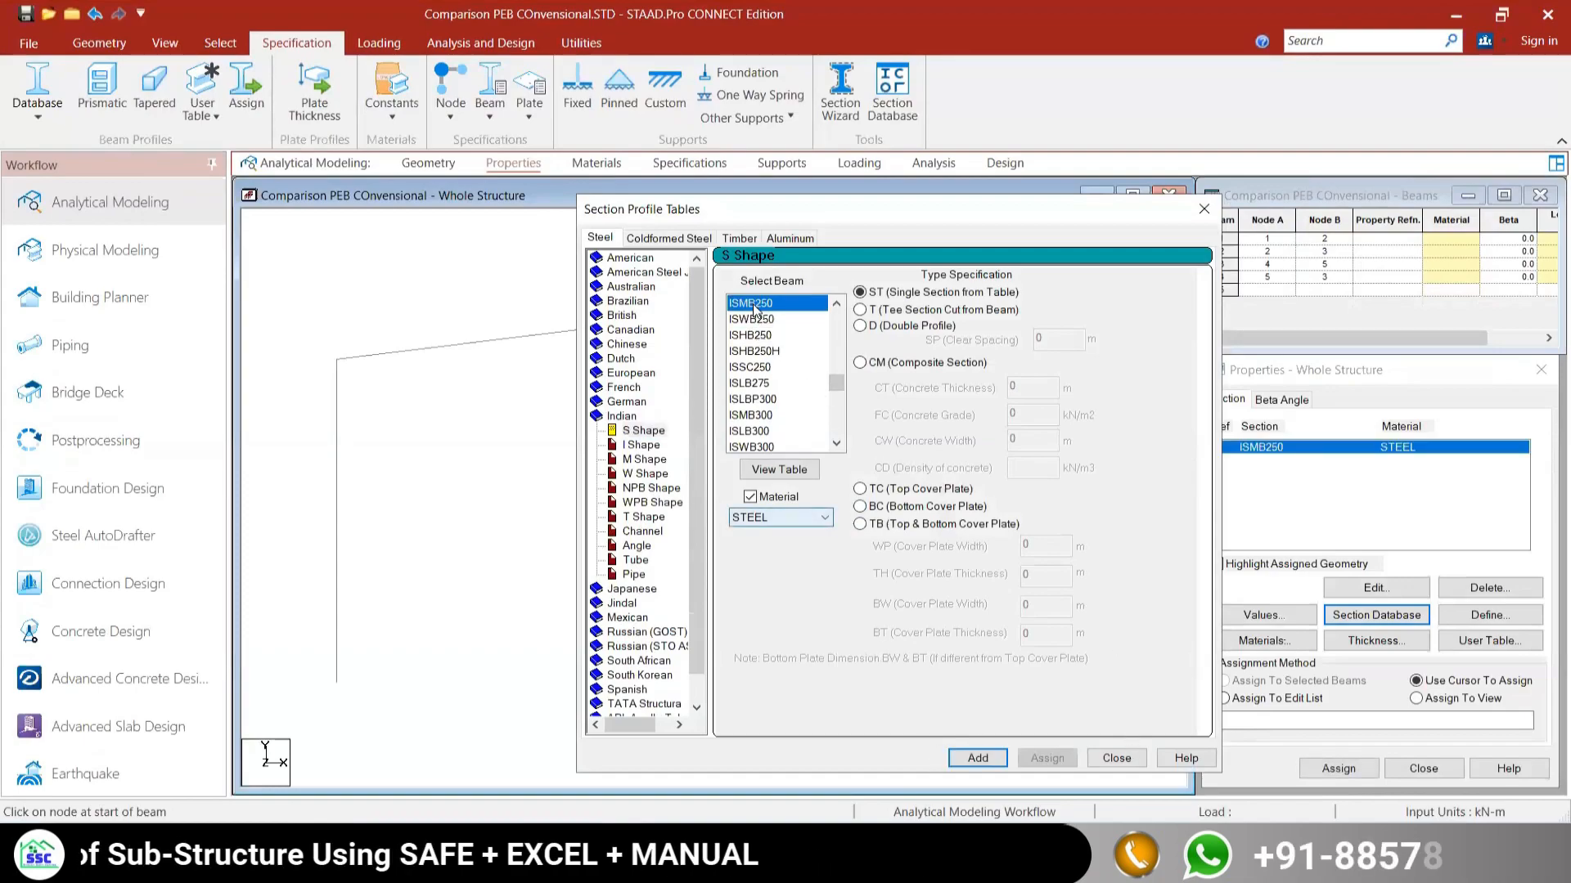
pyautogui.click(978, 758)
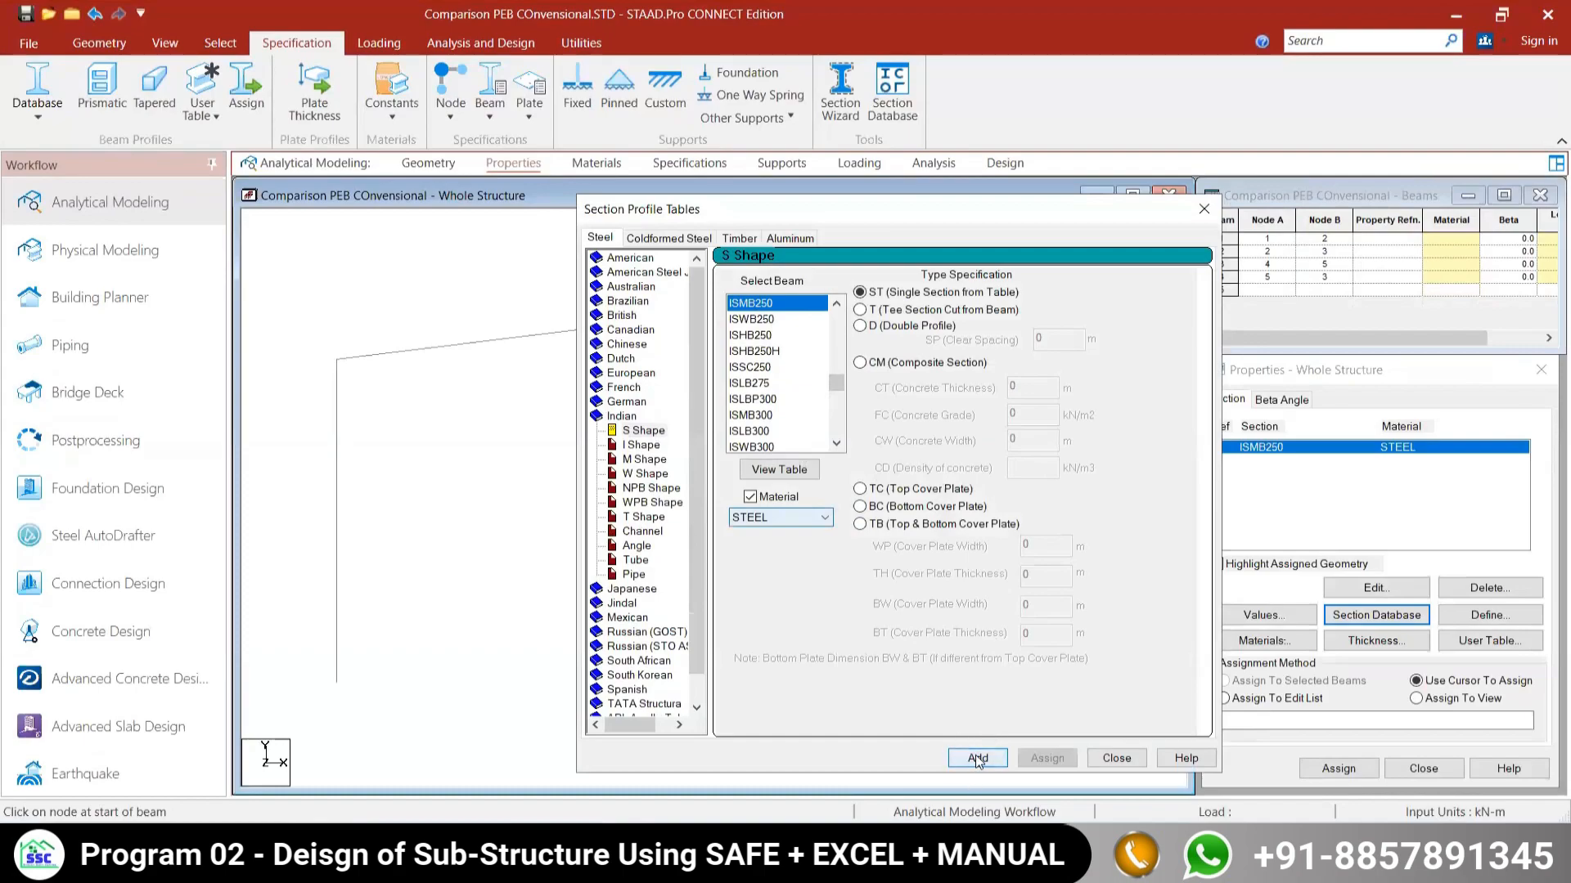
pyautogui.click(1116, 758)
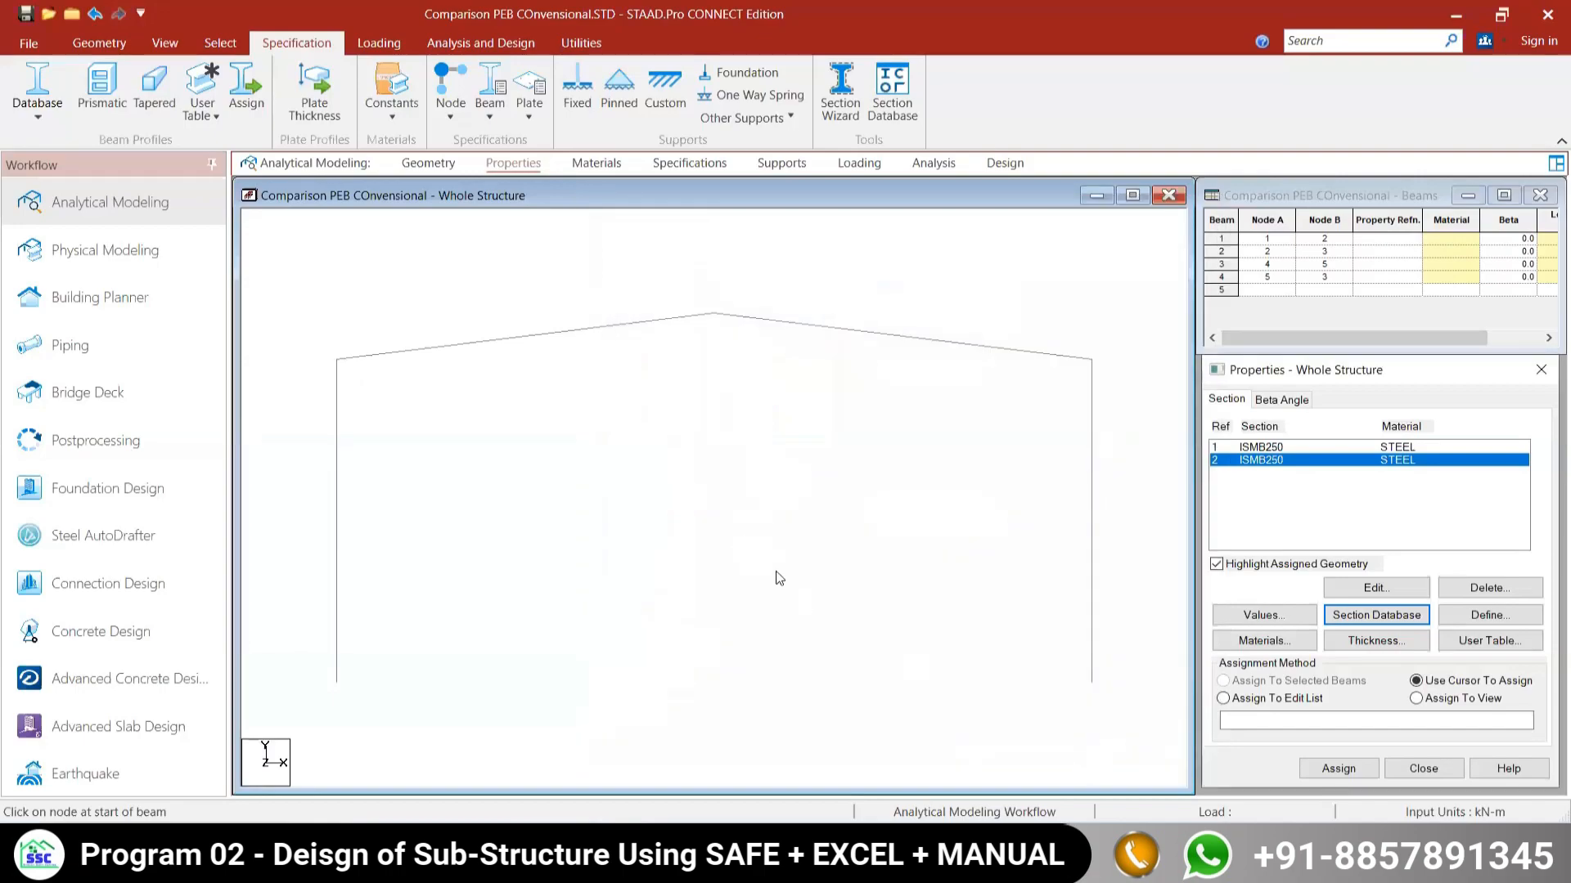
# Step: Assign the first ISMB250 section property (reference 1) to the two columns, then clear the selection
pyautogui.click(1261, 449)
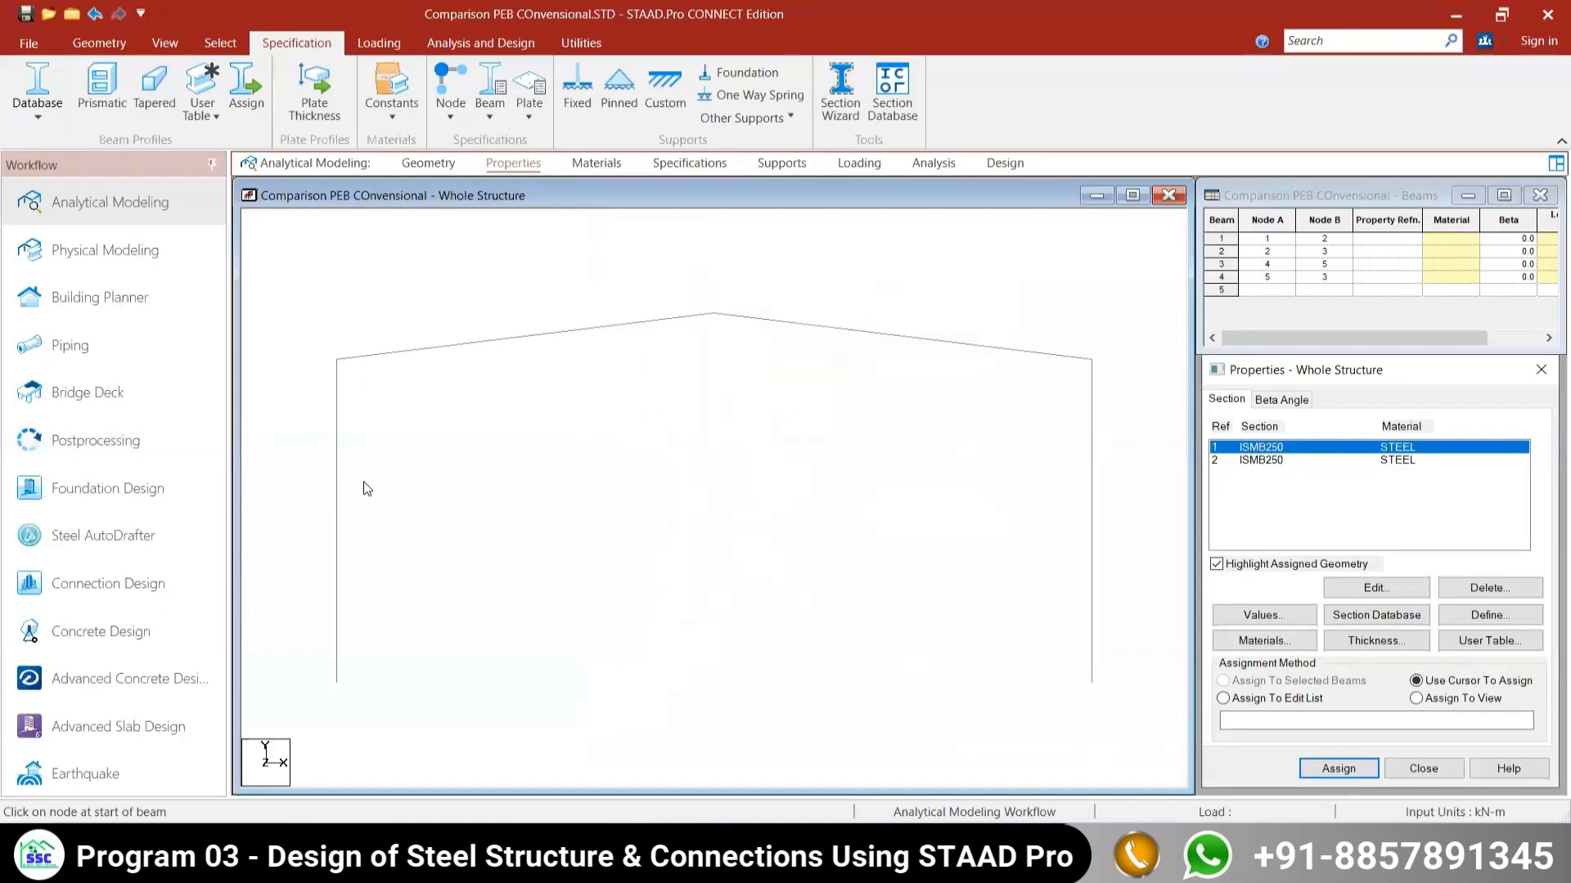
pyautogui.click(337, 467)
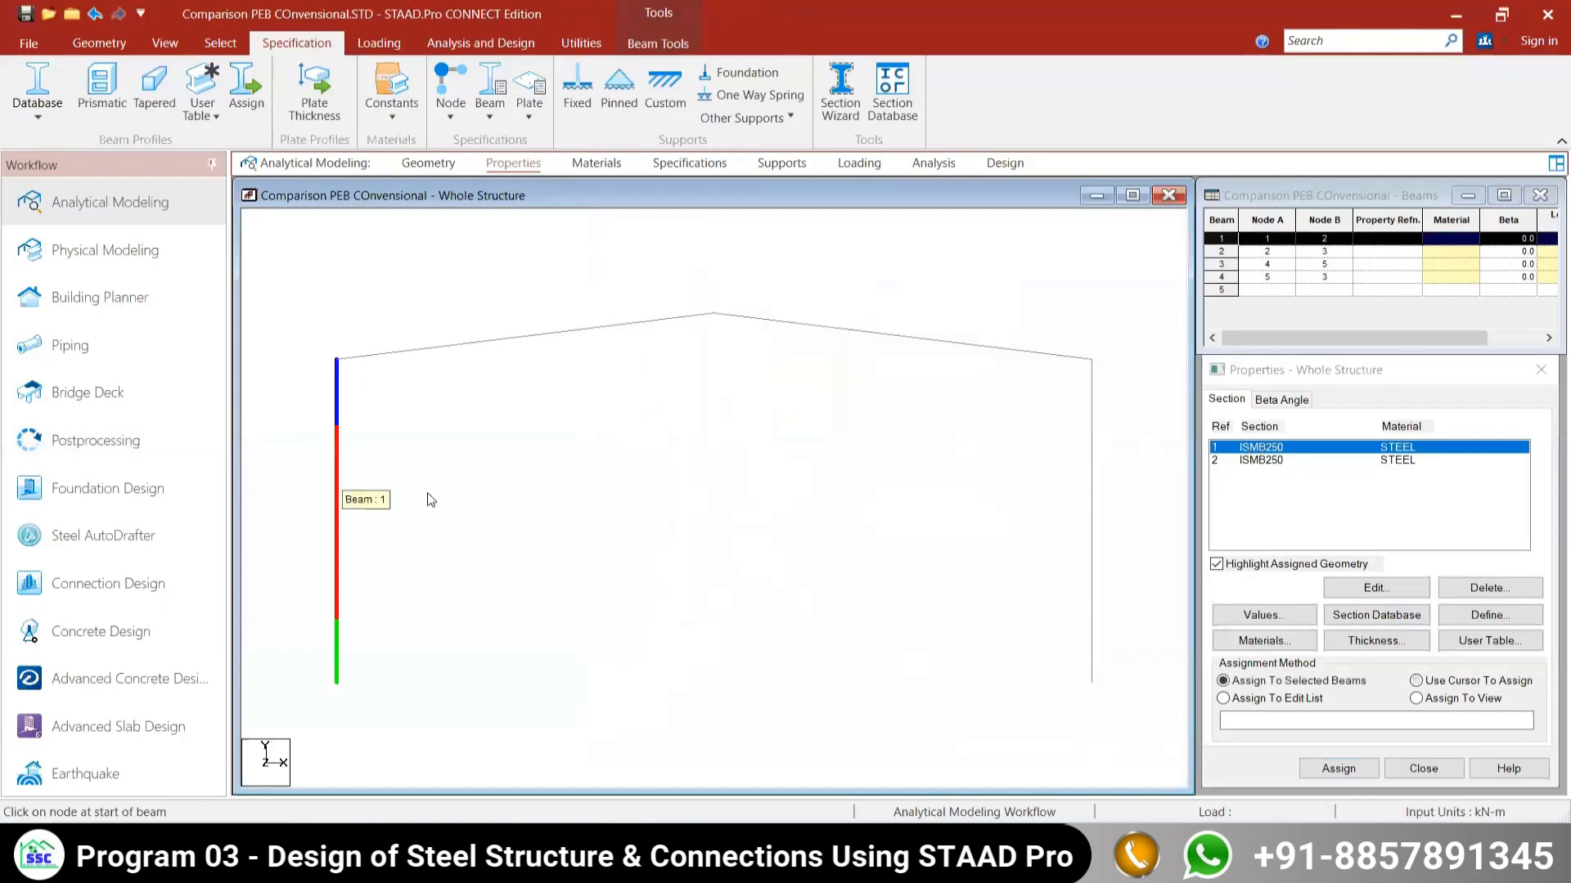
pyautogui.keyDown('ctrl'); pyautogui.click(1092, 532); pyautogui.keyUp('ctrl')
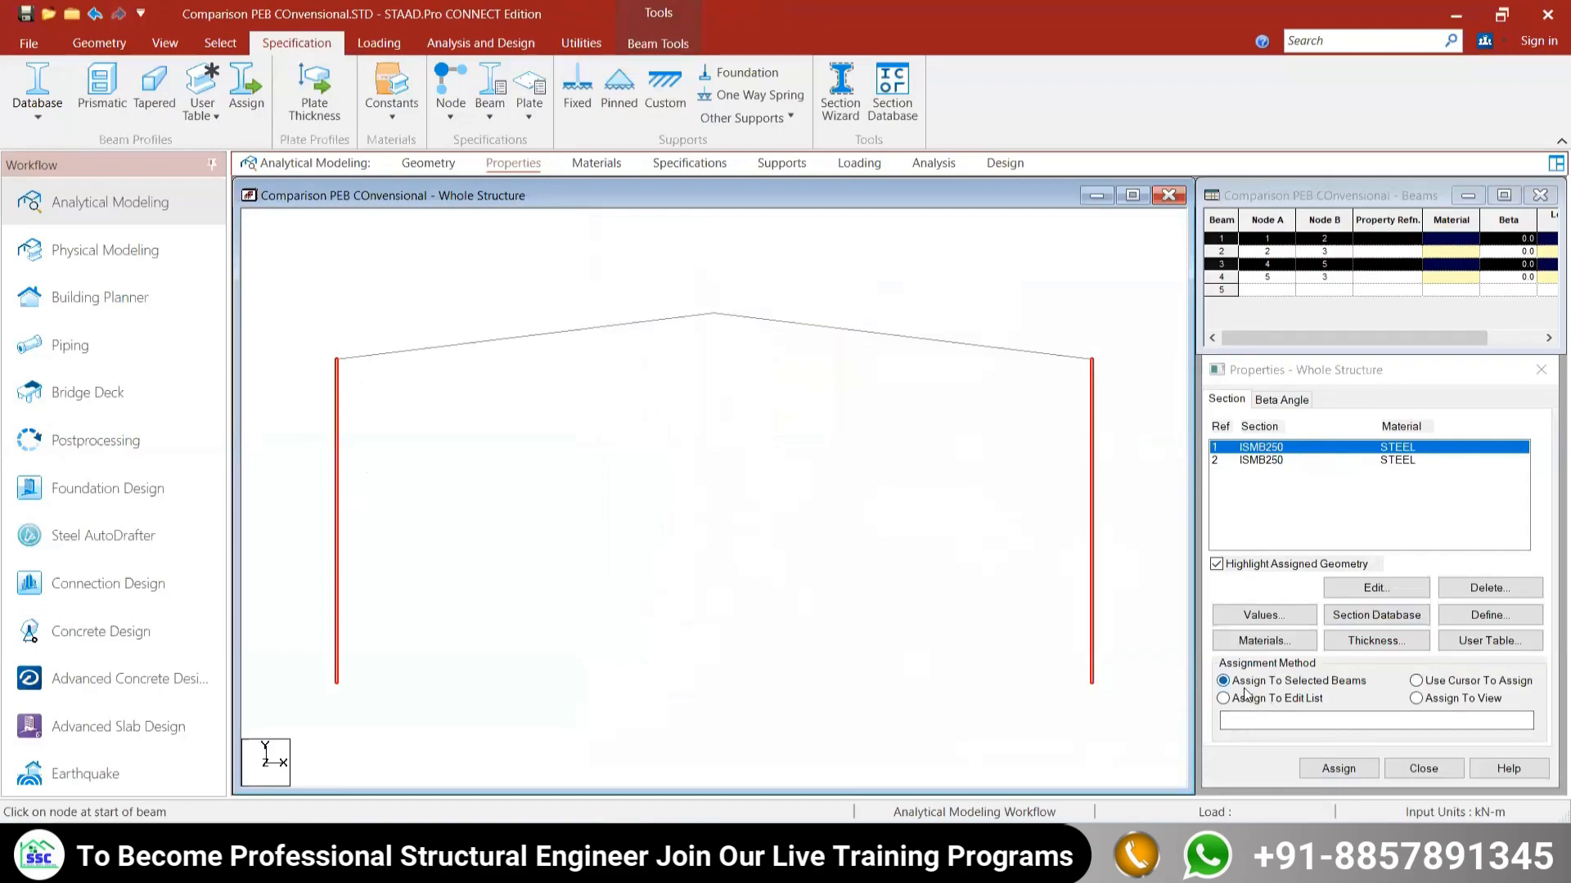
pyautogui.click(1339, 770)
pyautogui.click(1403, 636)
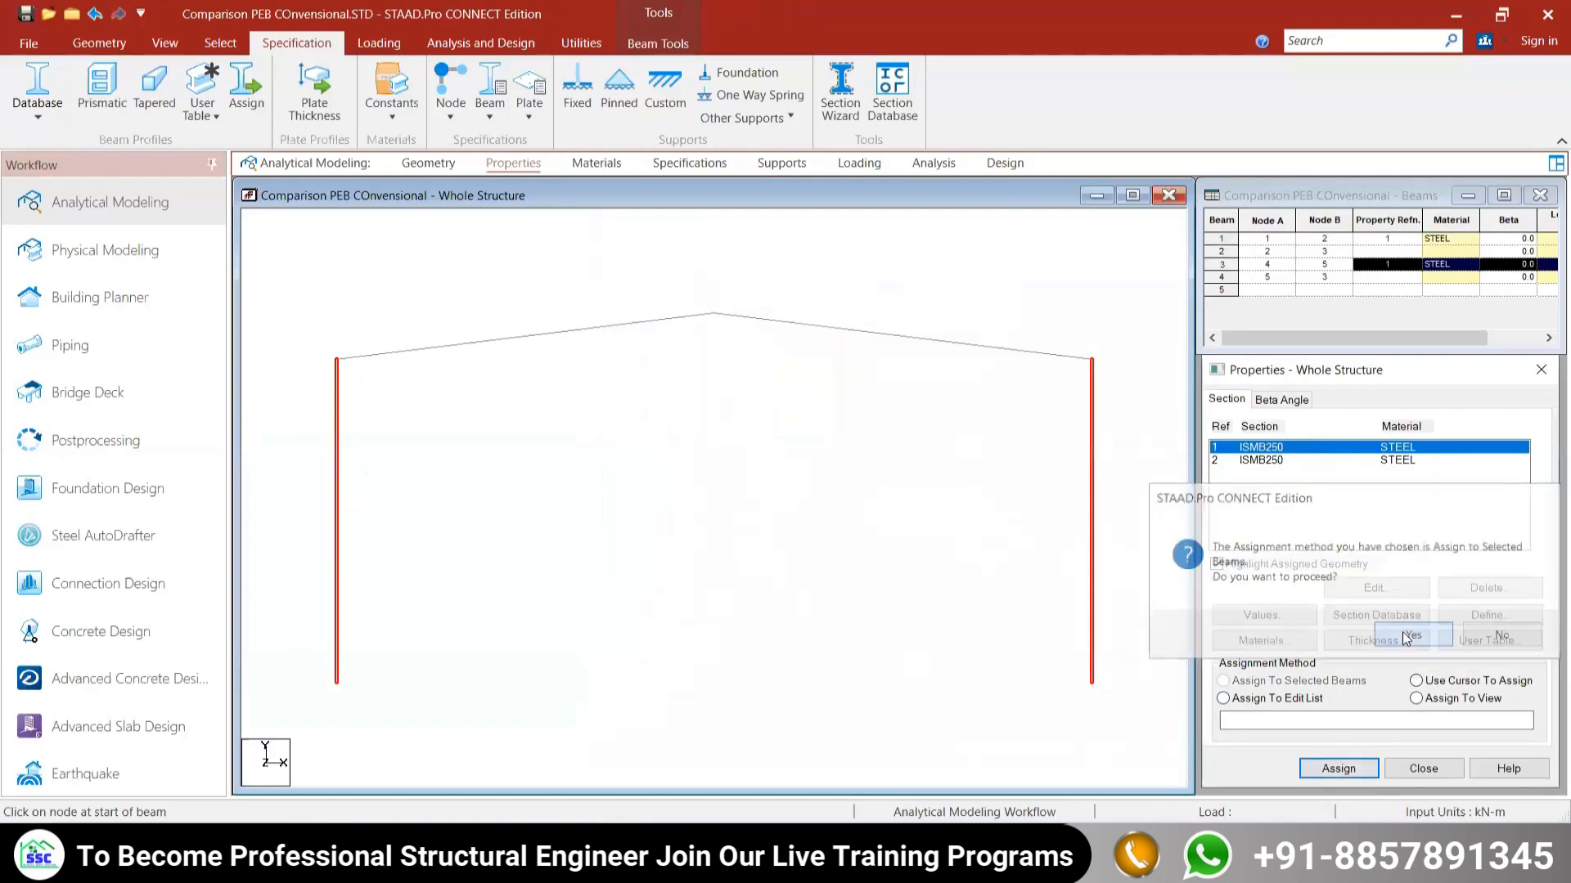
pyautogui.click(562, 523)
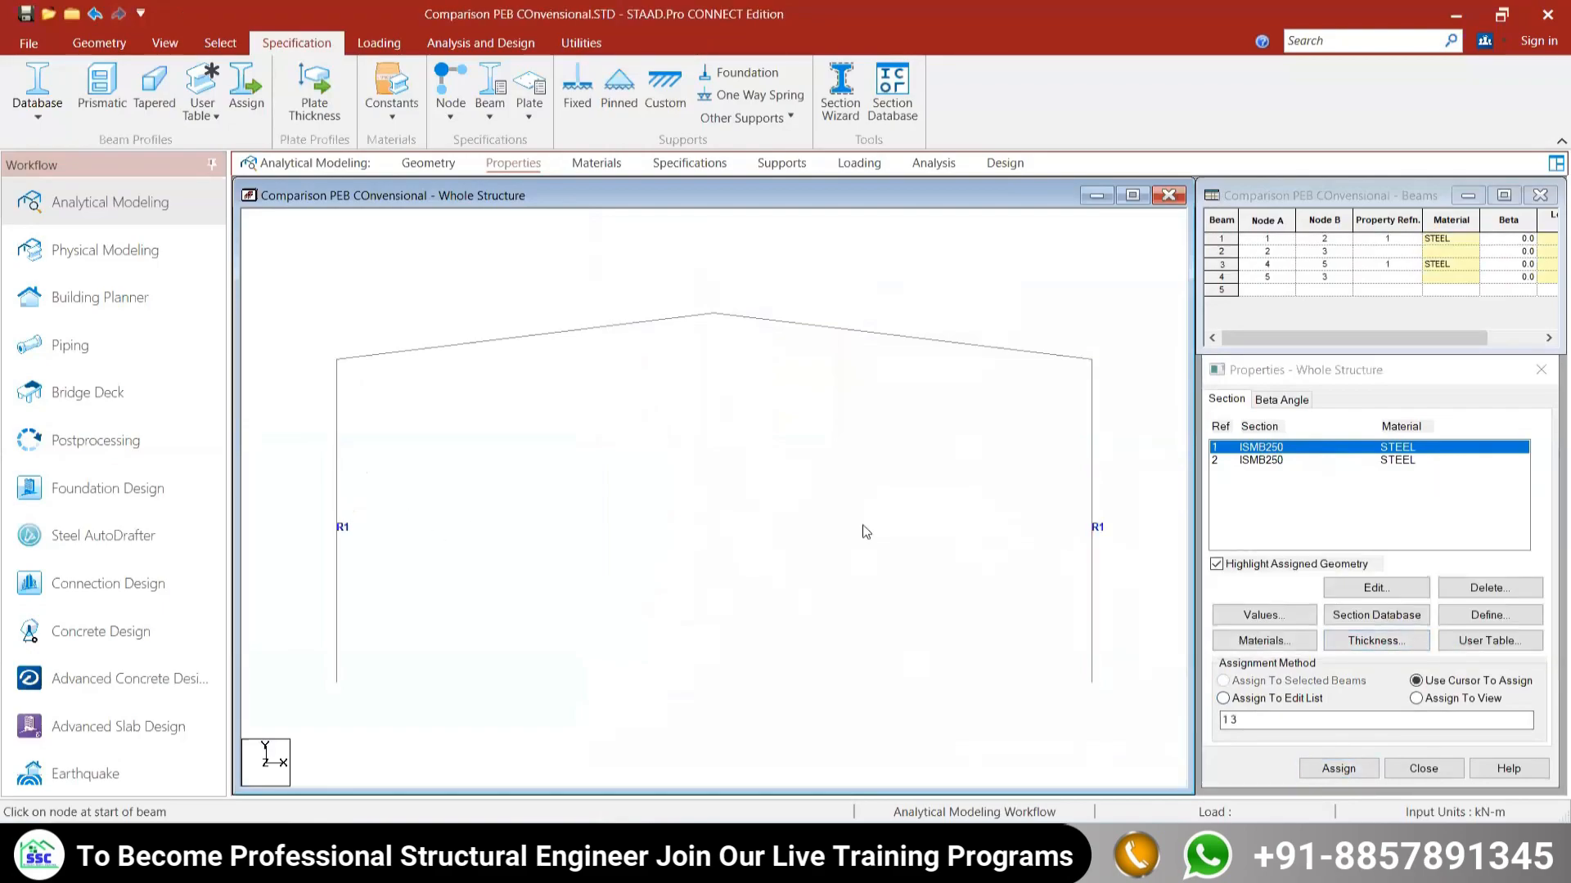
# Step: Assign the second ISMB250 section property (reference 2) to the two sloping rafters
pyautogui.click(616, 332)
pyautogui.click(1297, 458)
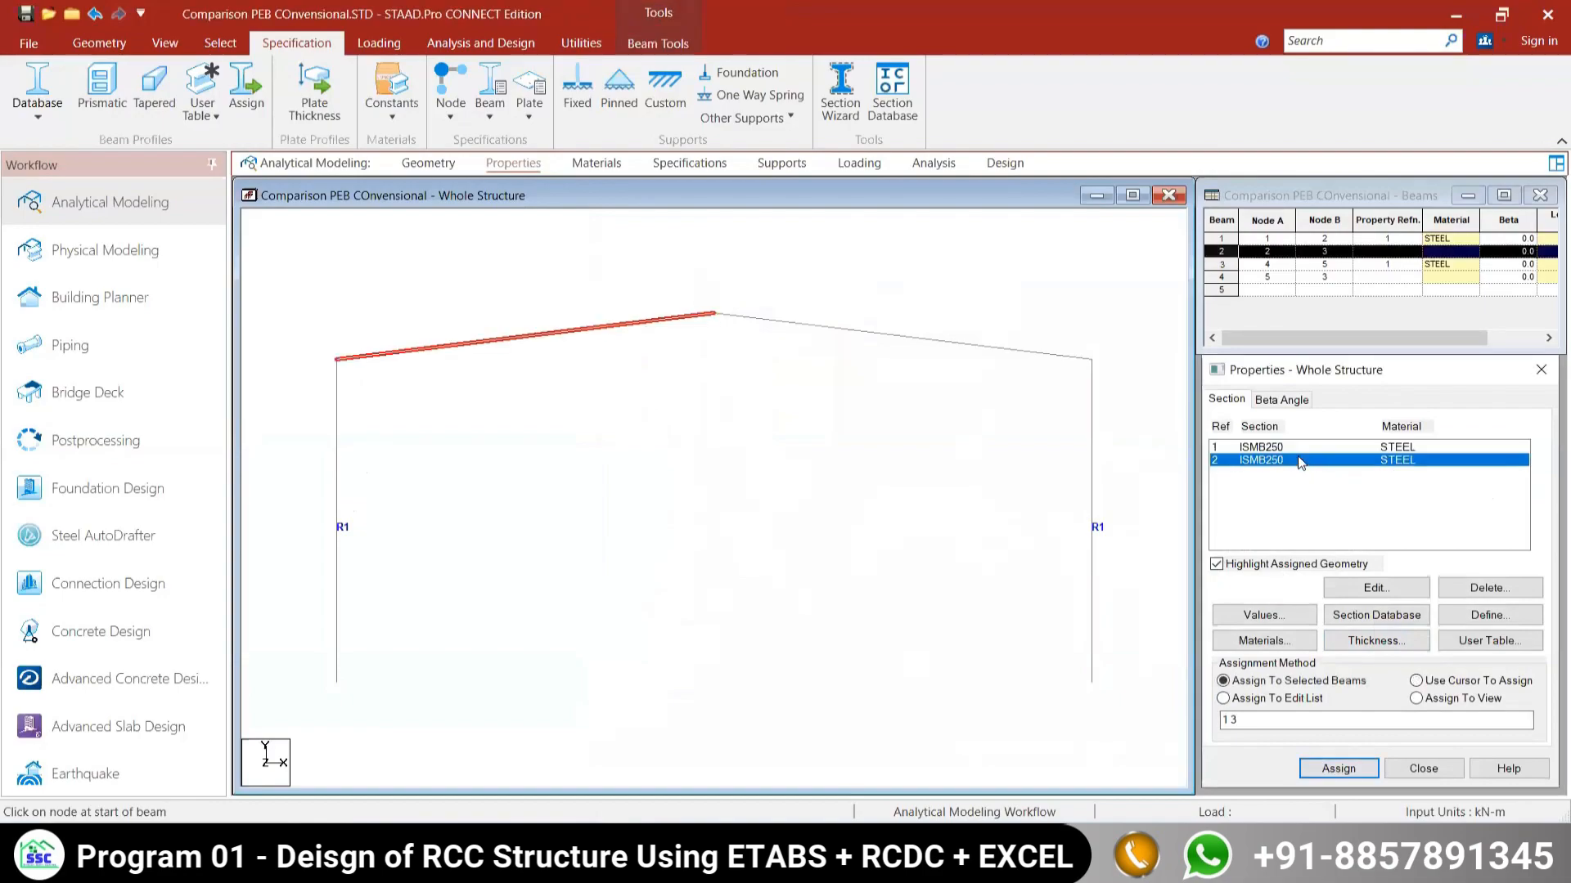
pyautogui.click(643, 324)
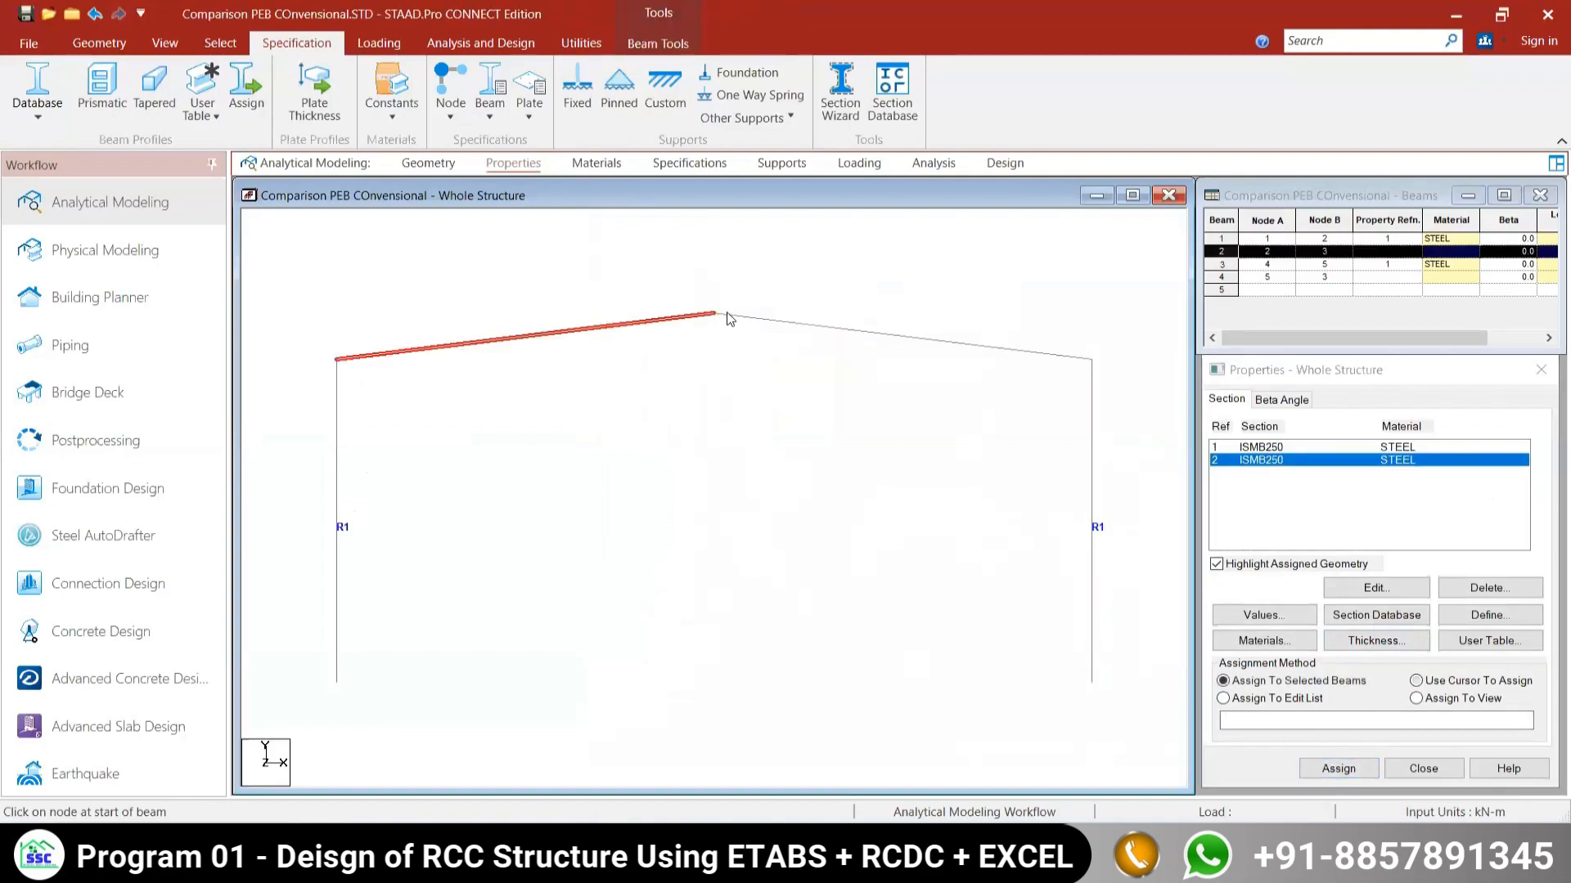
pyautogui.keyDown('ctrl'); pyautogui.click(730, 315); pyautogui.keyUp('ctrl')
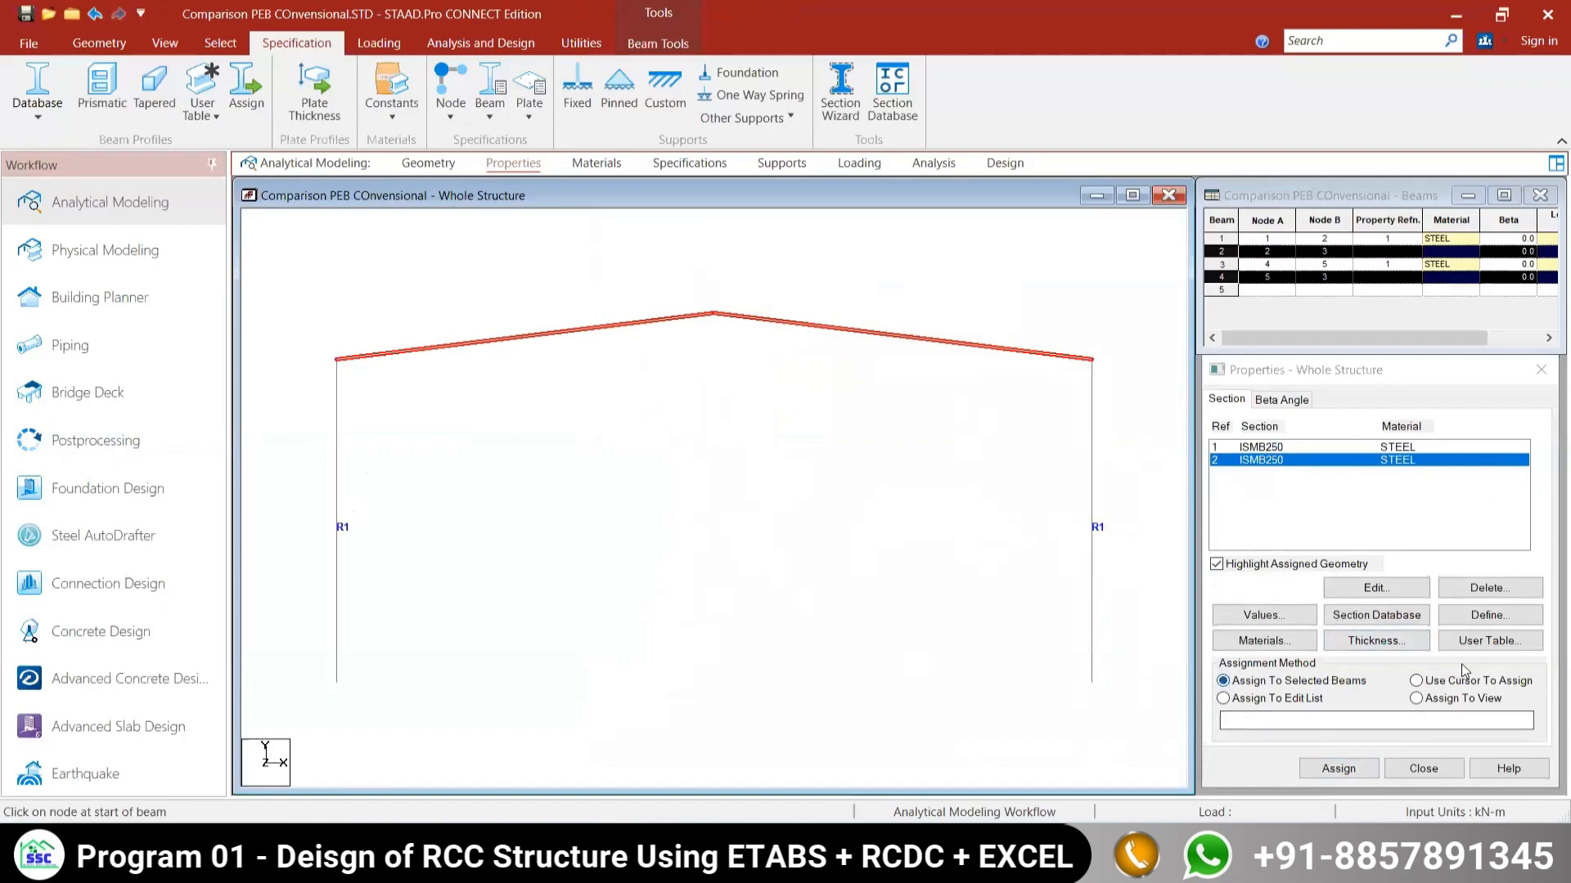
pyautogui.click(1313, 770)
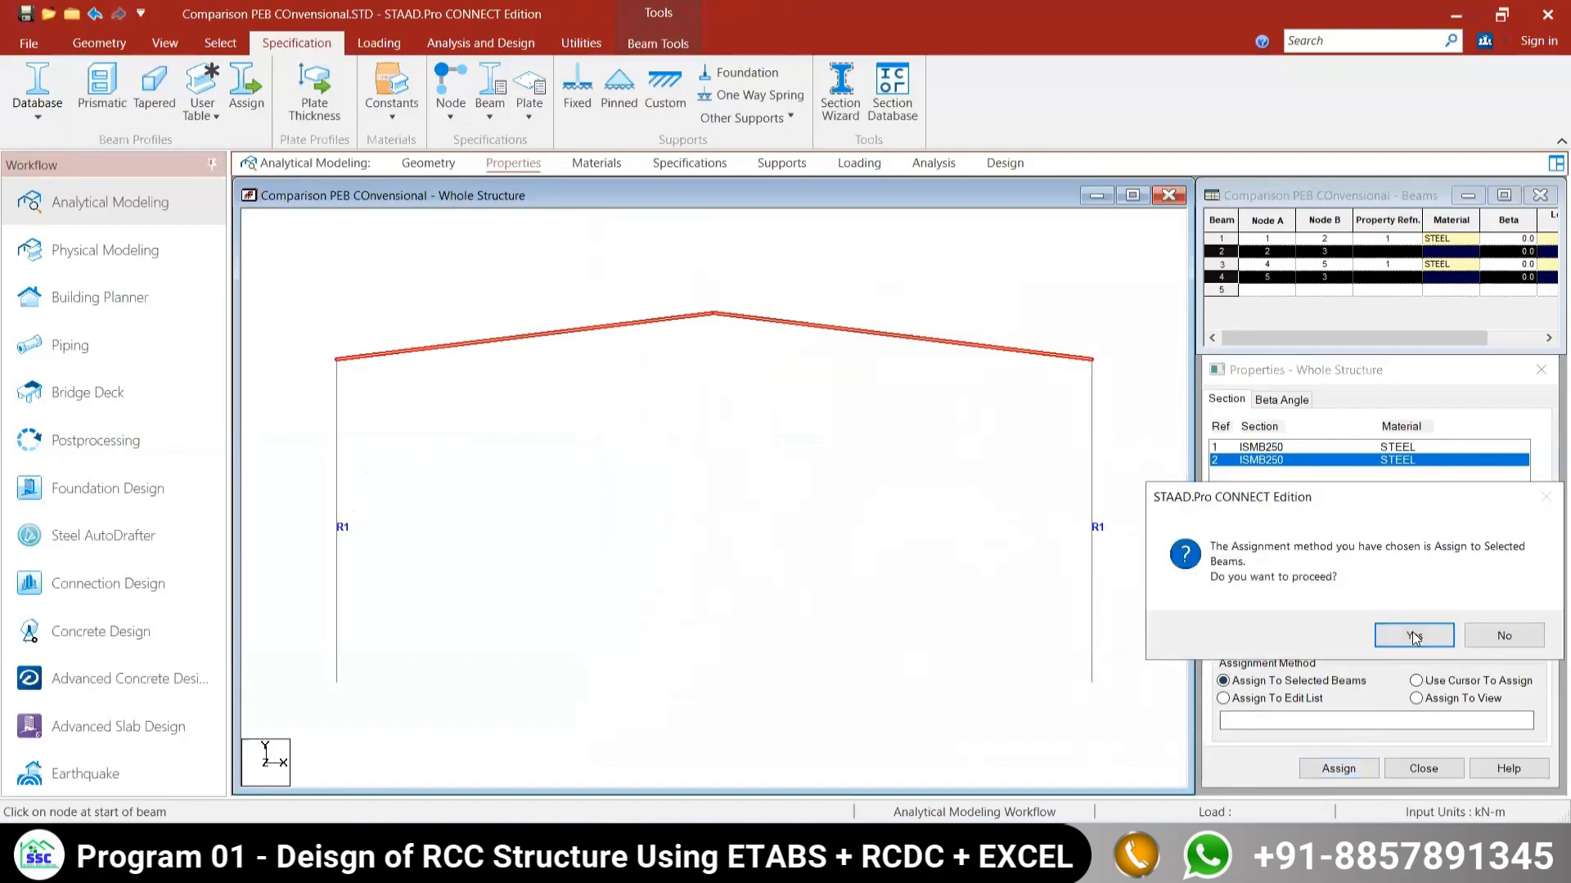
pyautogui.click(1414, 636)
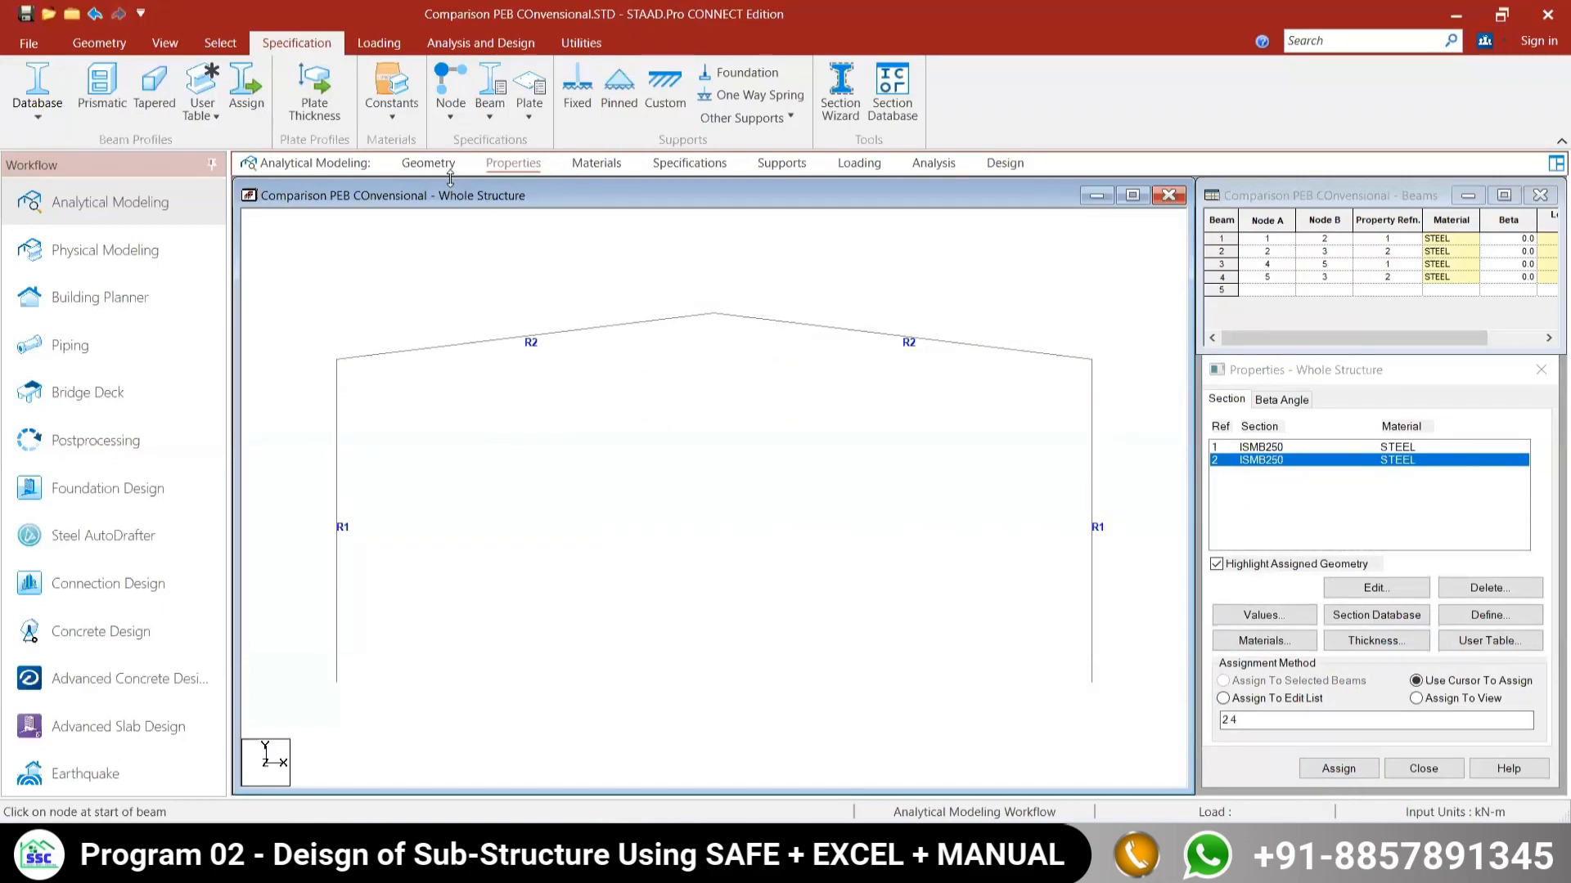
pyautogui.click(425, 163)
pyautogui.click(509, 162)
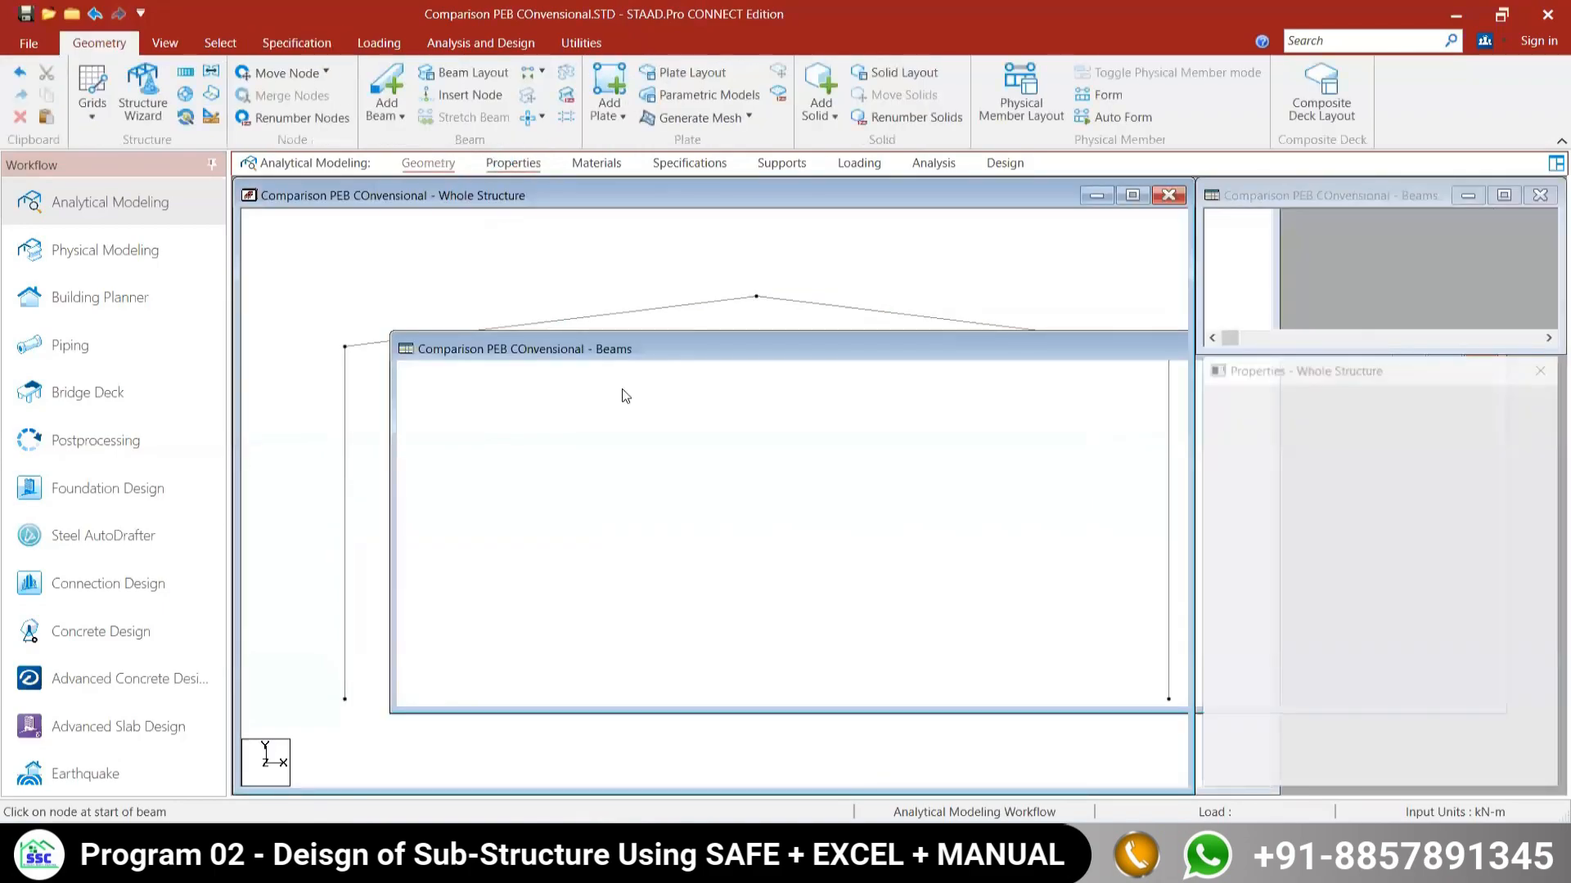
pyautogui.click(594, 164)
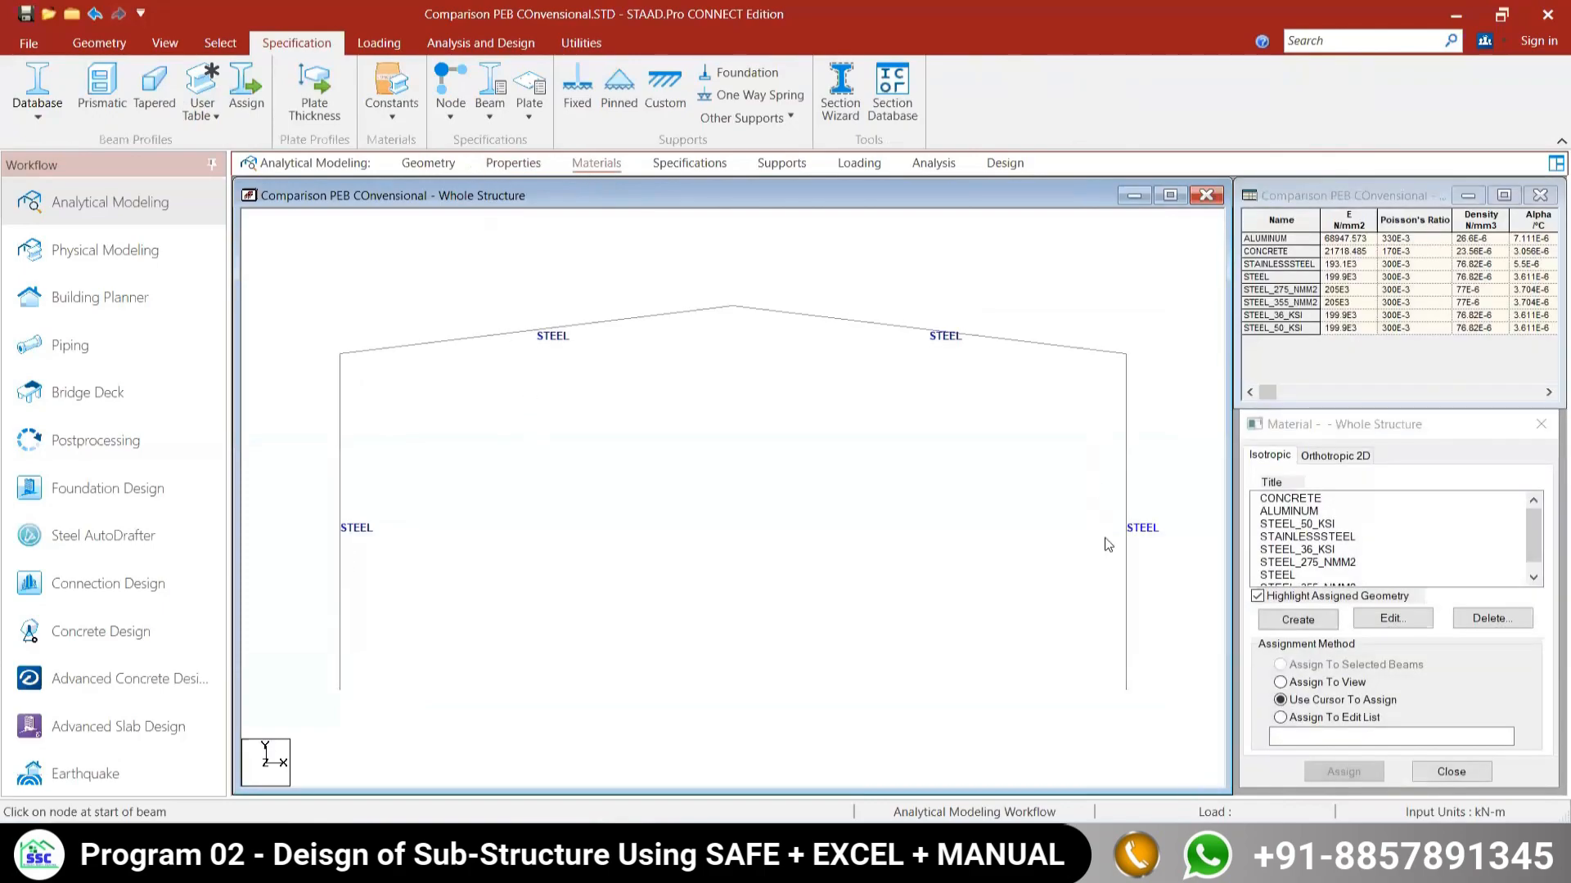
pyautogui.click(696, 163)
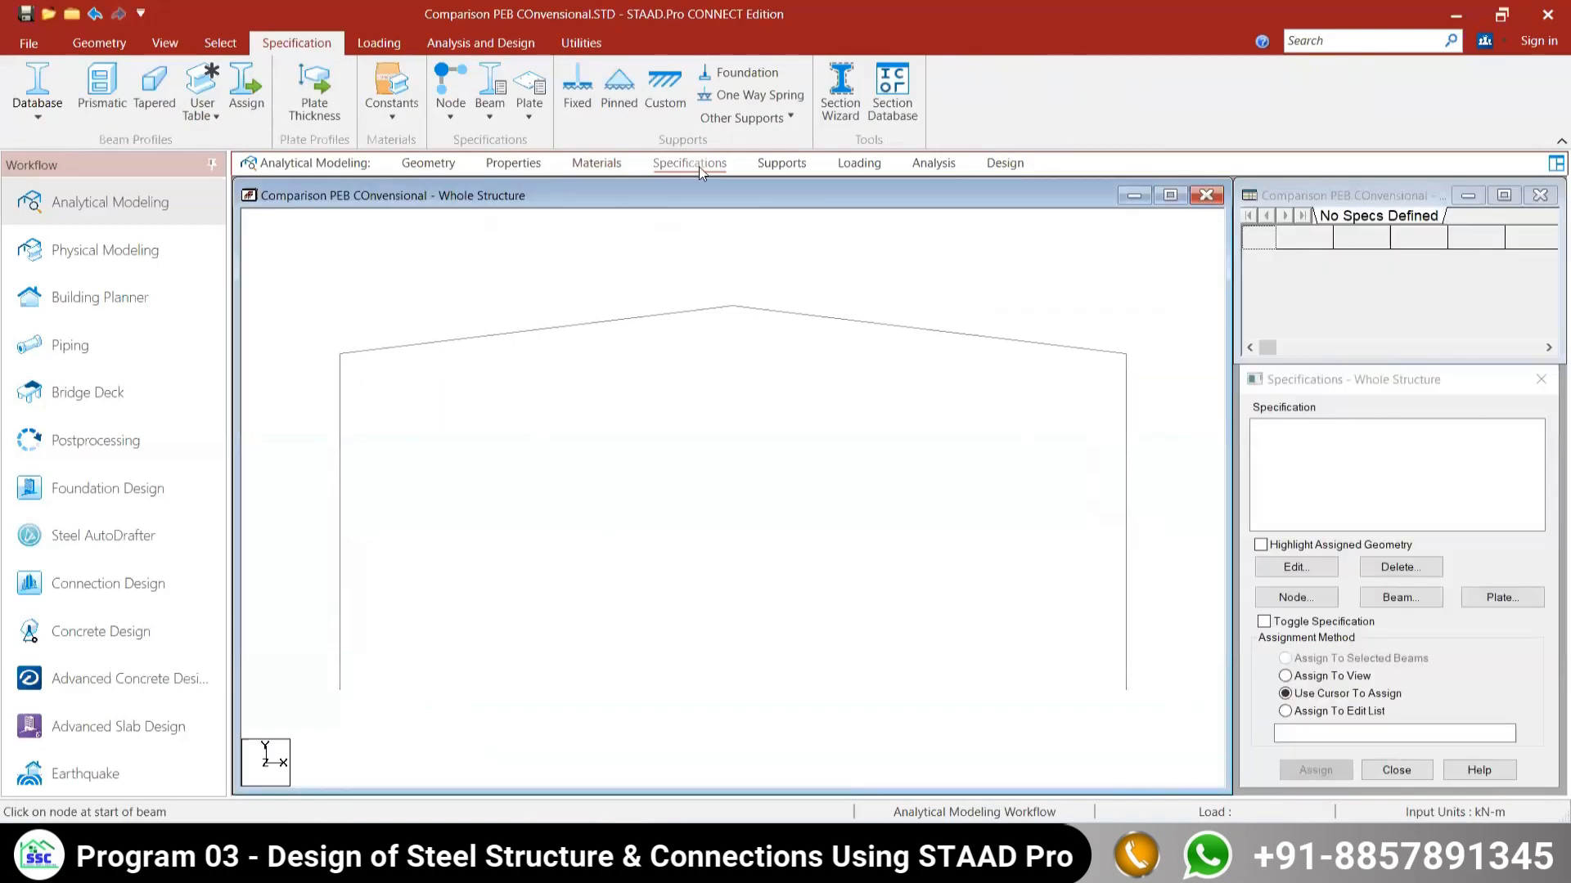
# Step: Create a pinned support and assign it to the base nodes of both columns
pyautogui.click(806, 166)
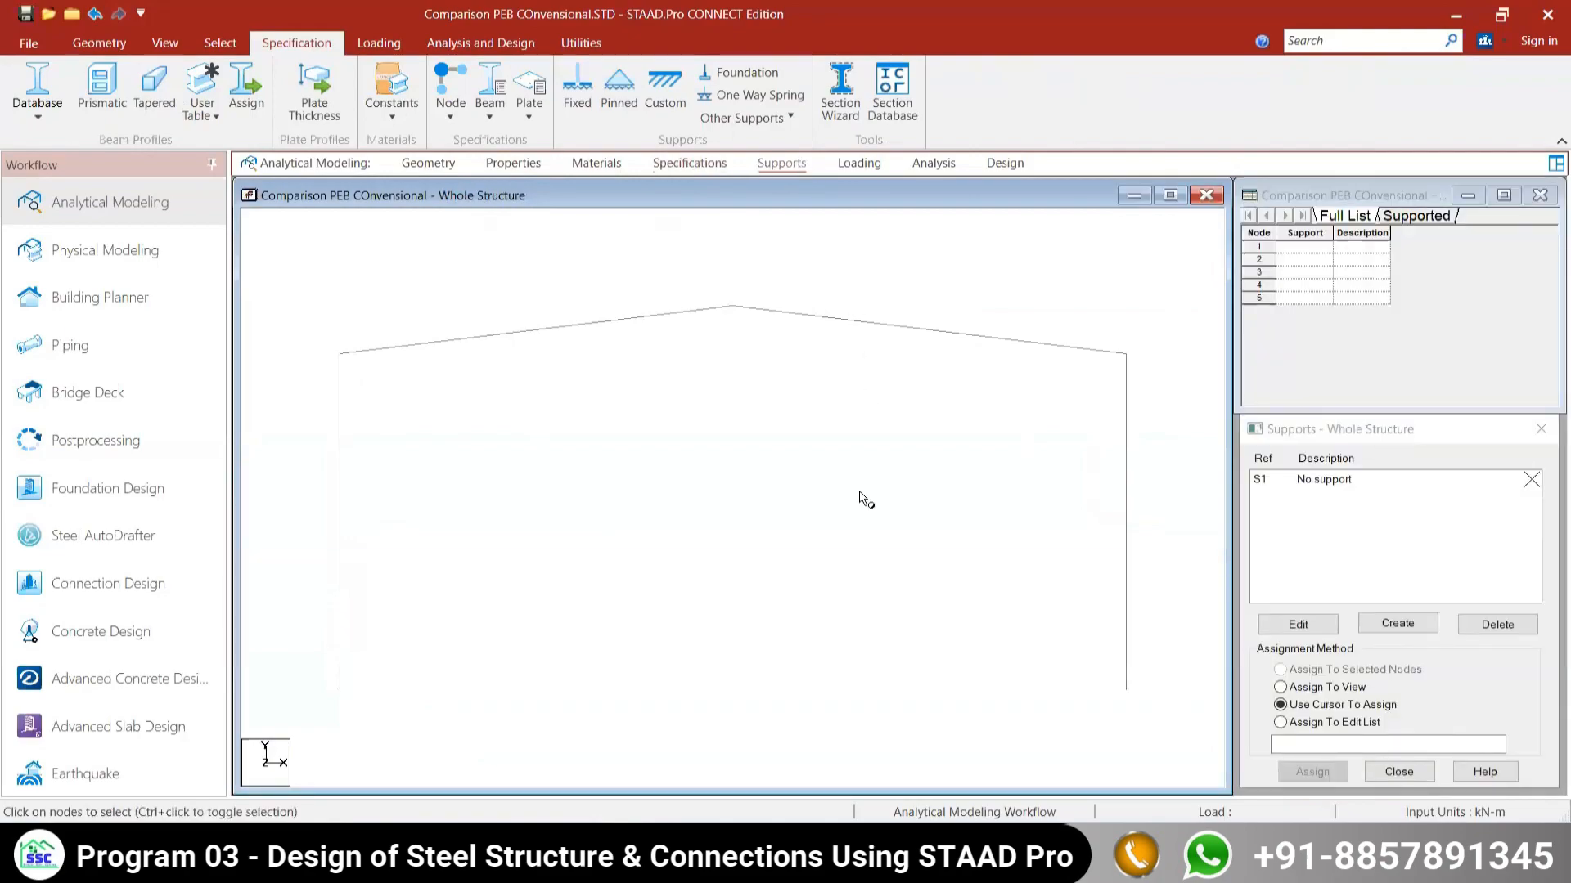
pyautogui.click(1397, 623)
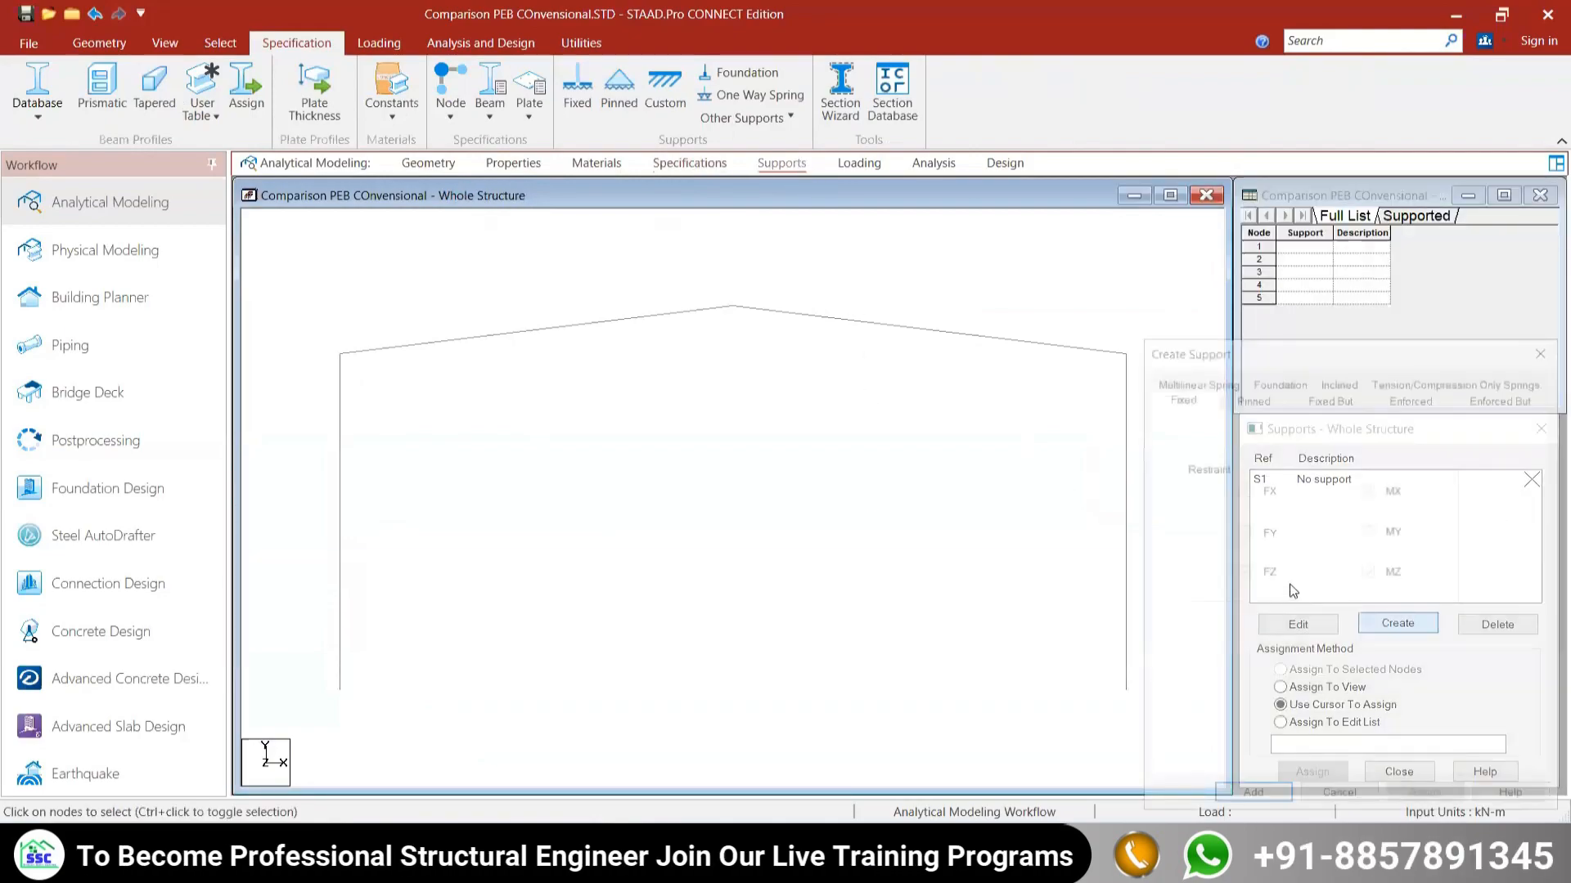
pyautogui.click(1247, 399)
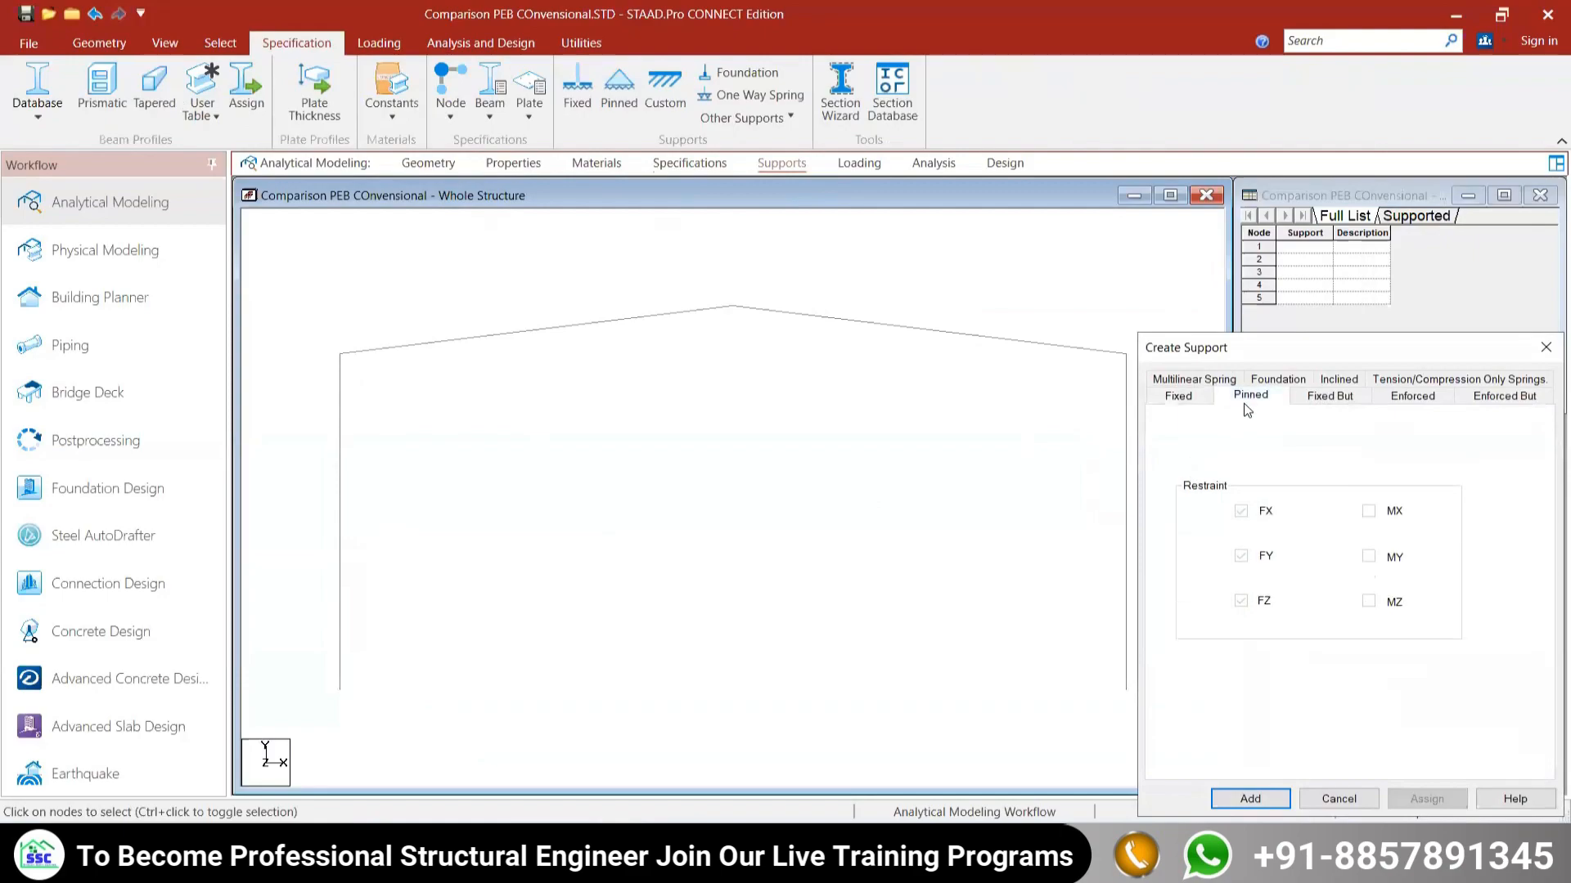
pyautogui.click(1249, 799)
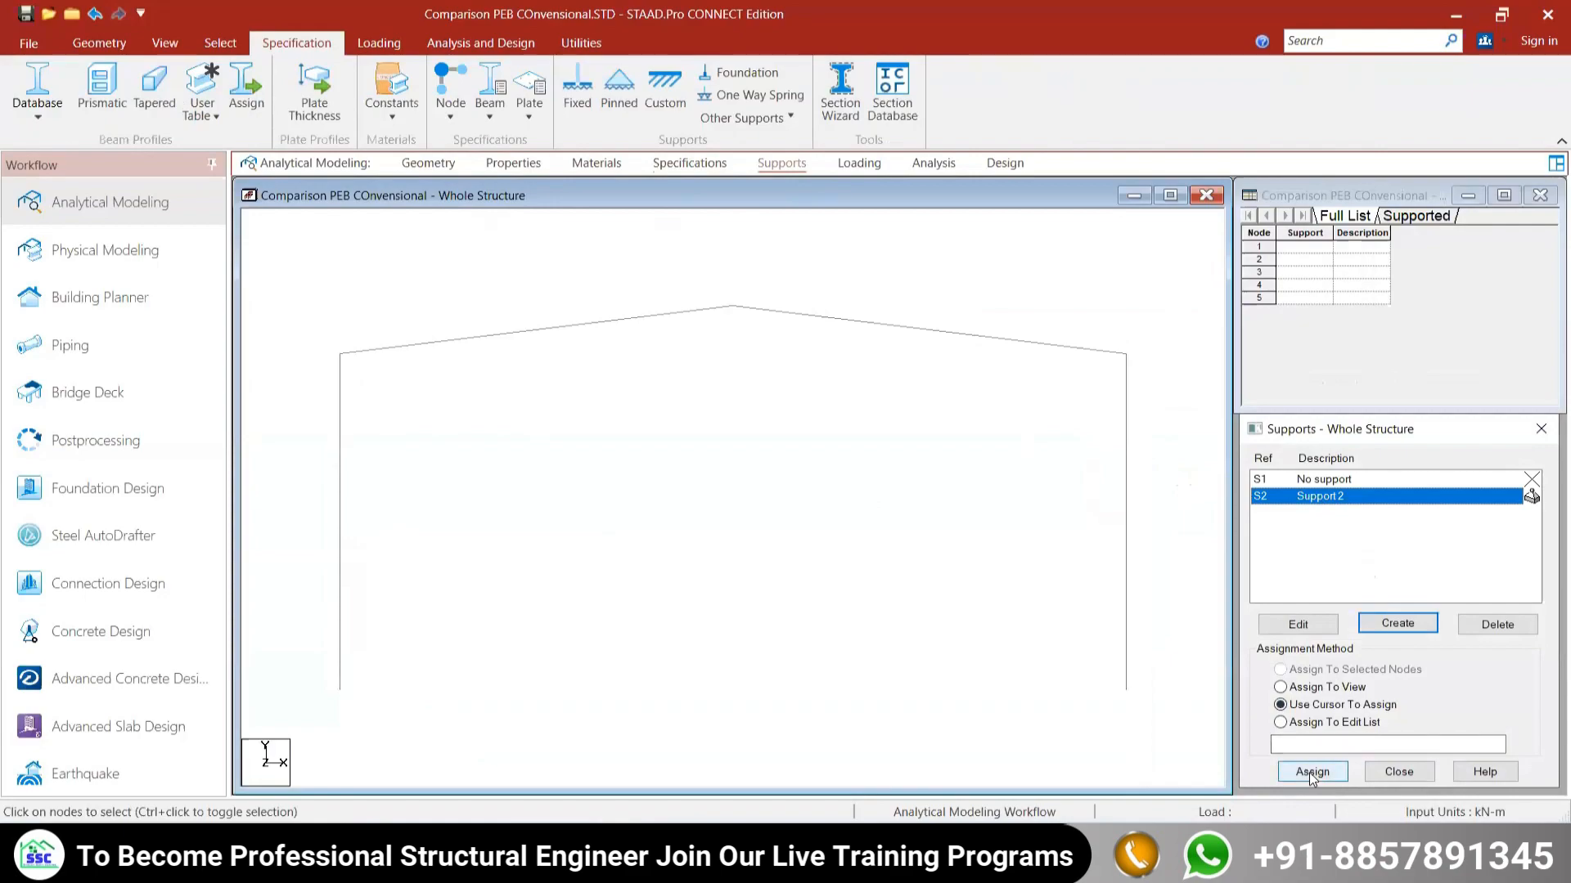
pyautogui.click(1312, 772)
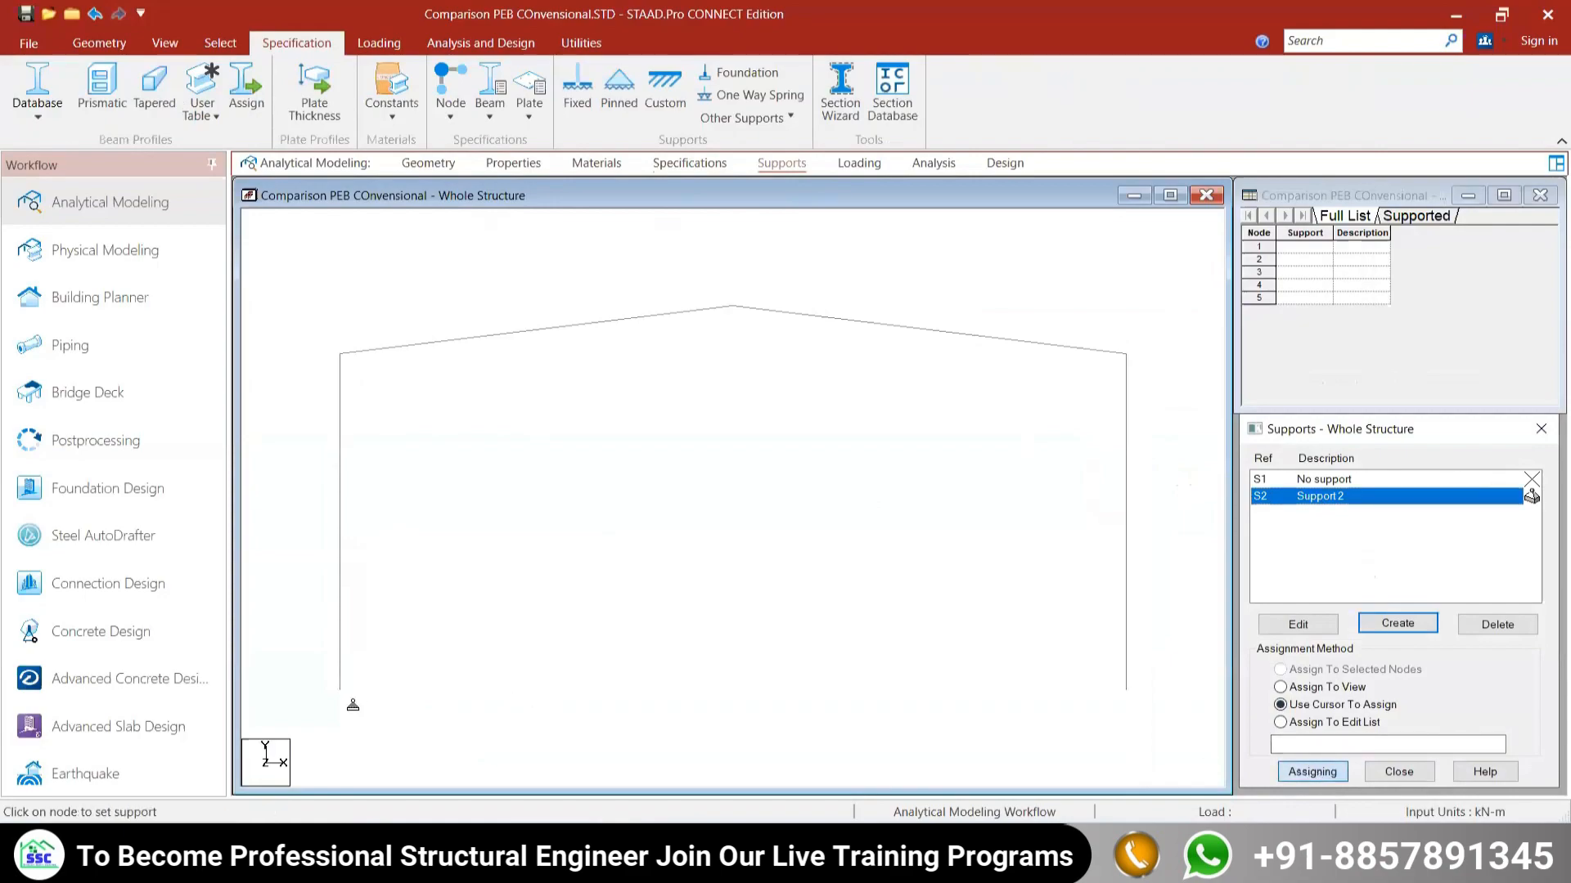
pyautogui.click(340, 696)
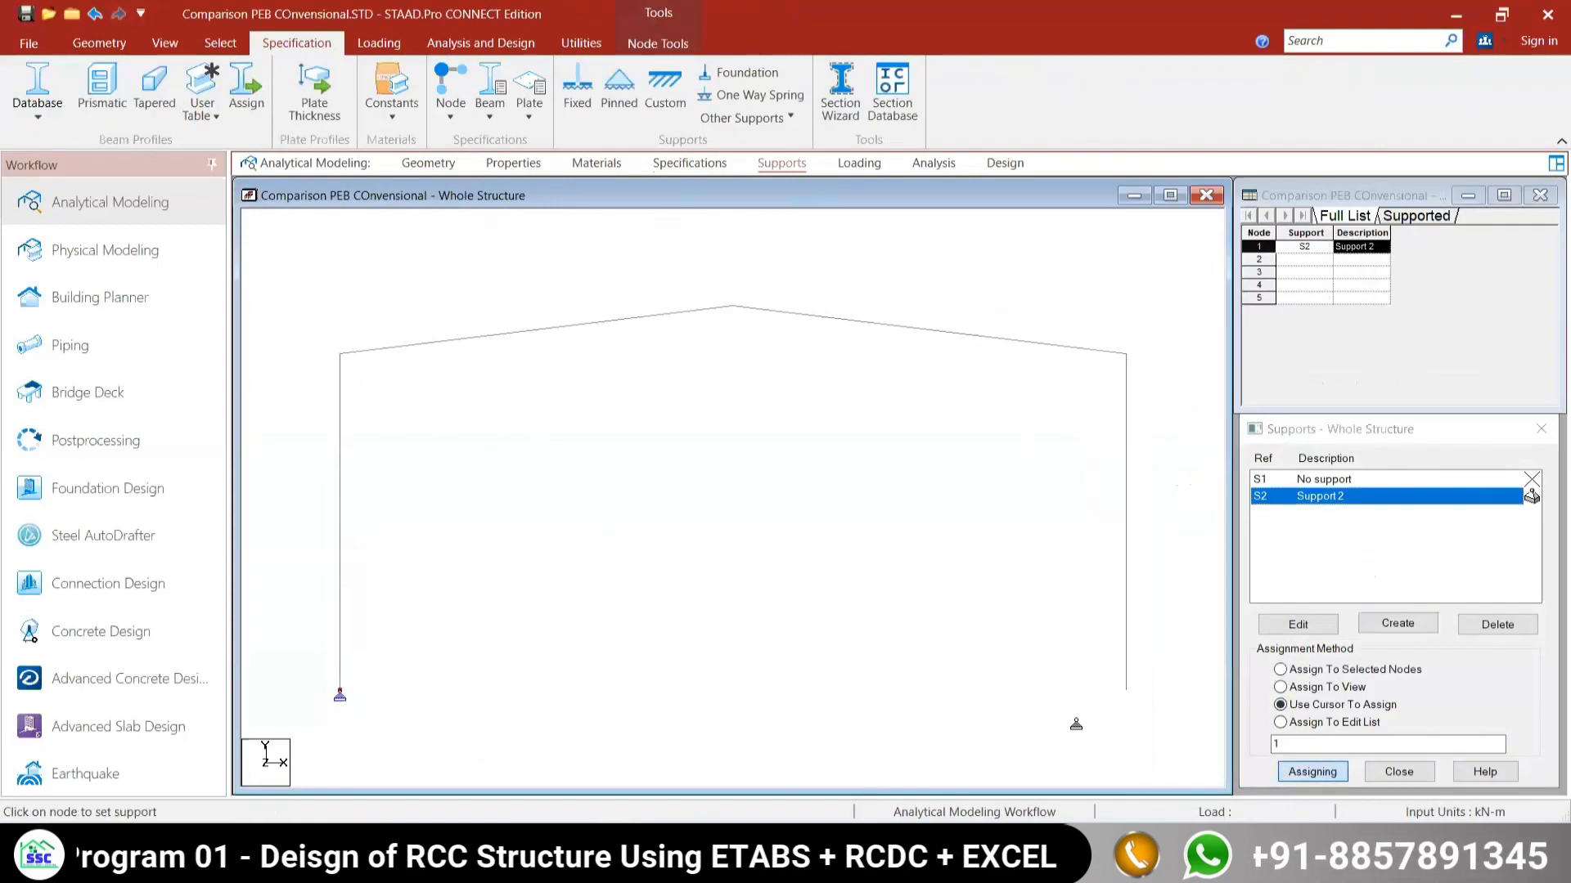
pyautogui.click(1126, 696)
pyautogui.press('Escape')
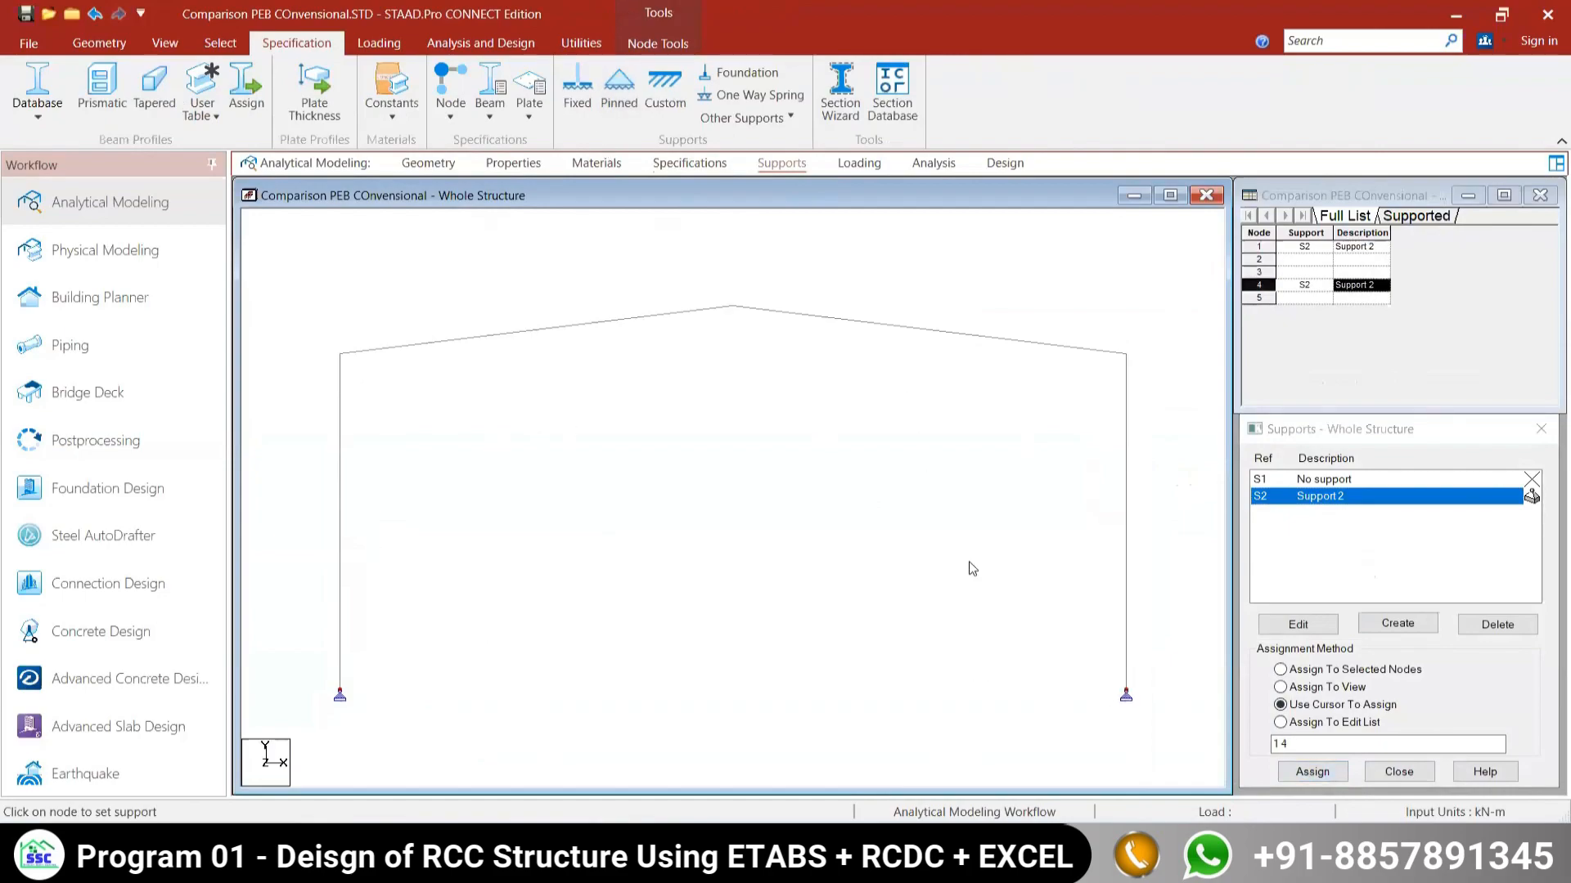
# Step: Add primary load case 1 titled LOAD CASE 1 with loading type None
pyautogui.click(851, 164)
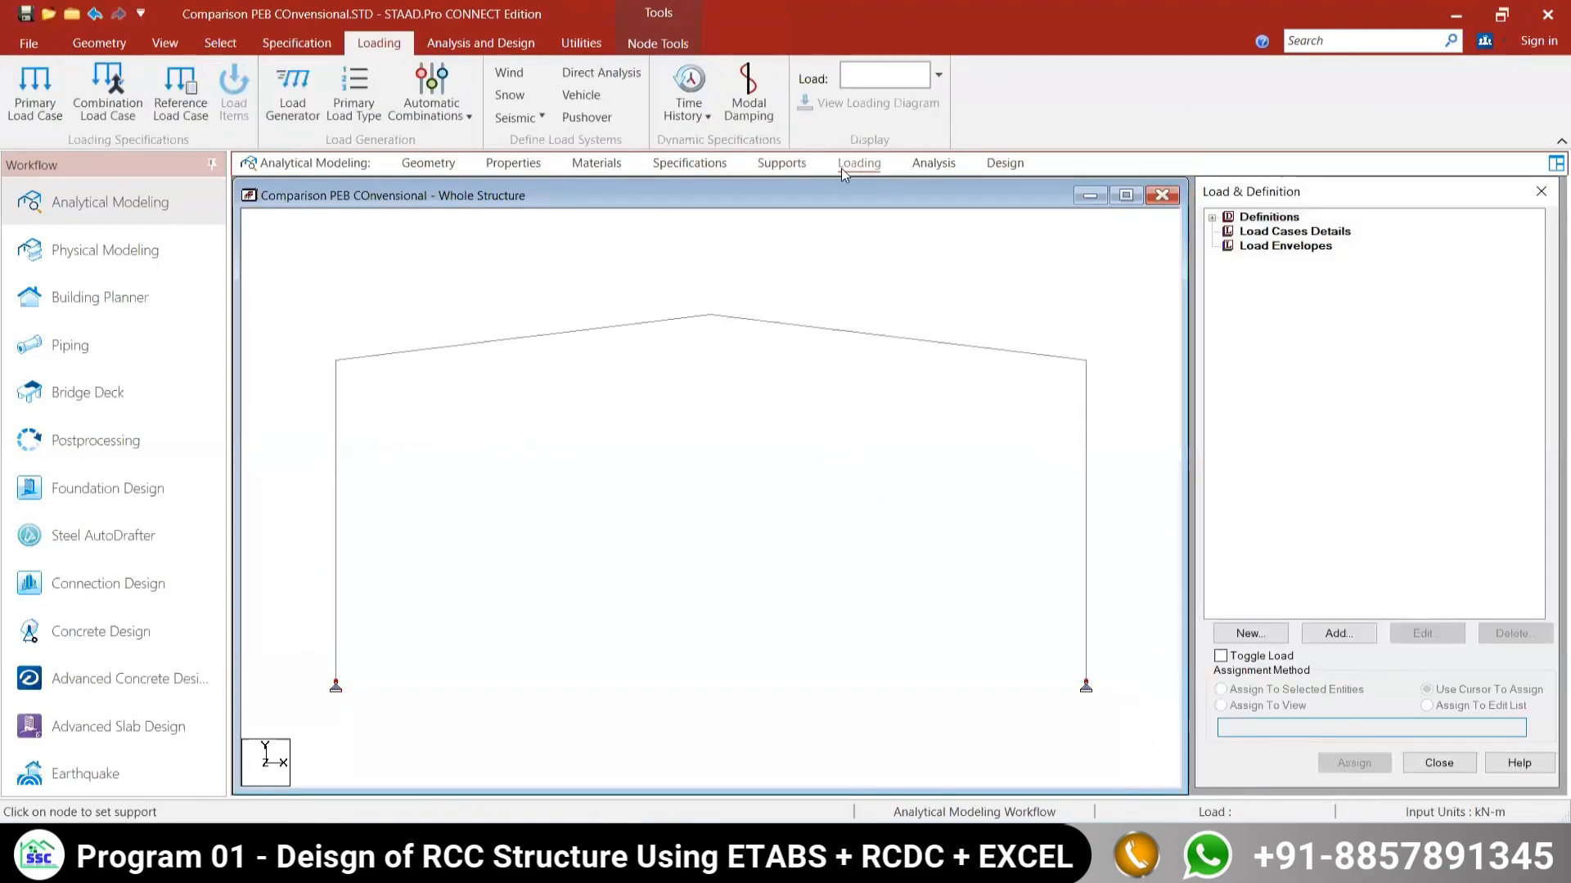
pyautogui.click(1251, 231)
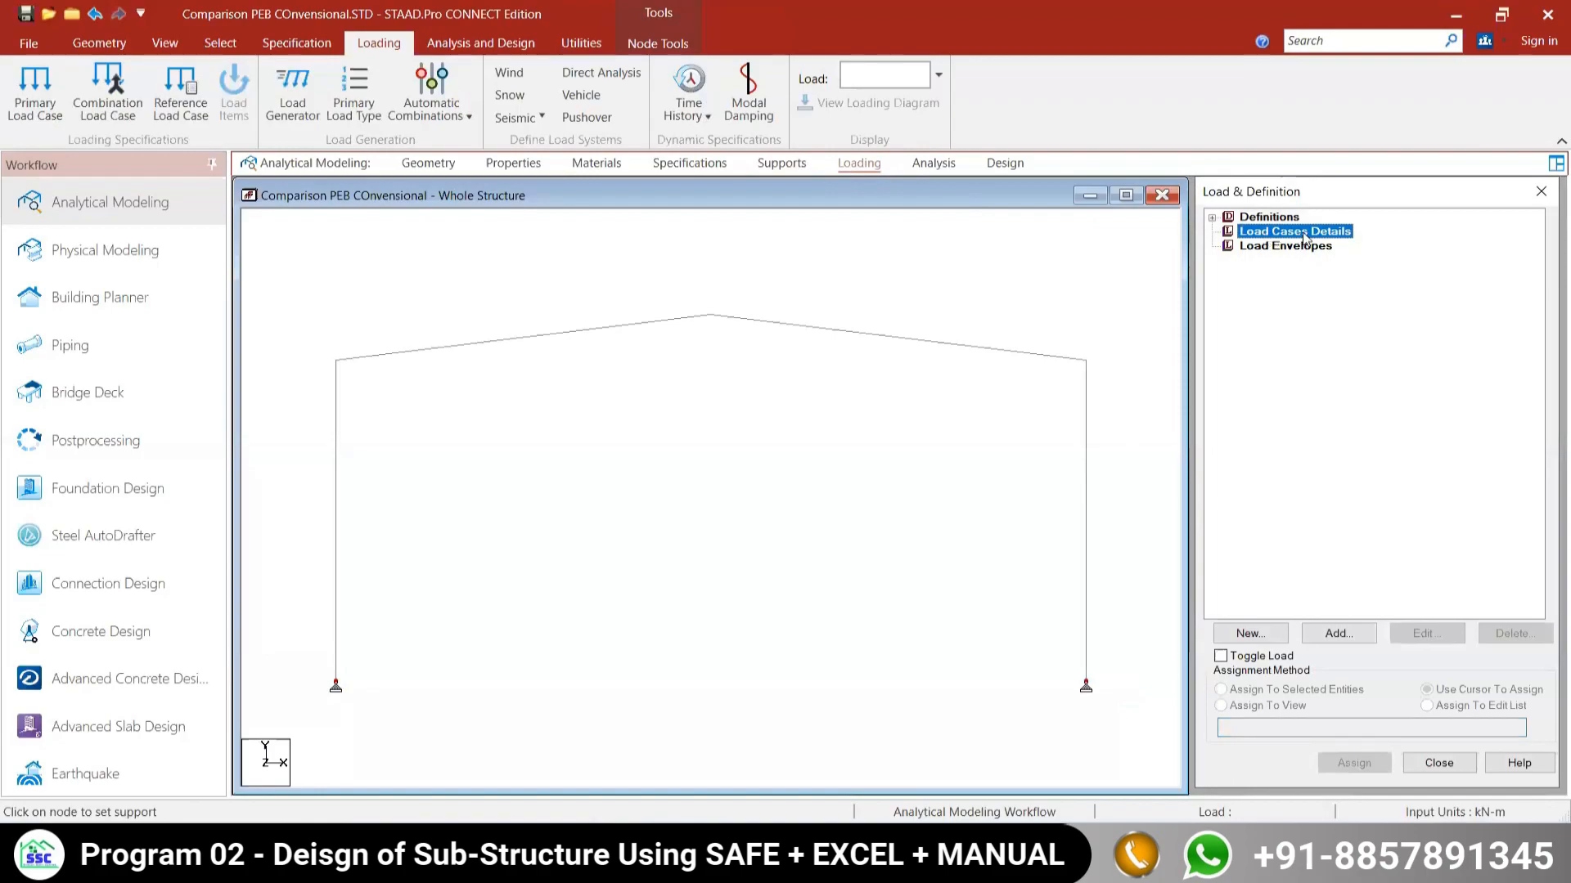
pyautogui.click(1339, 633)
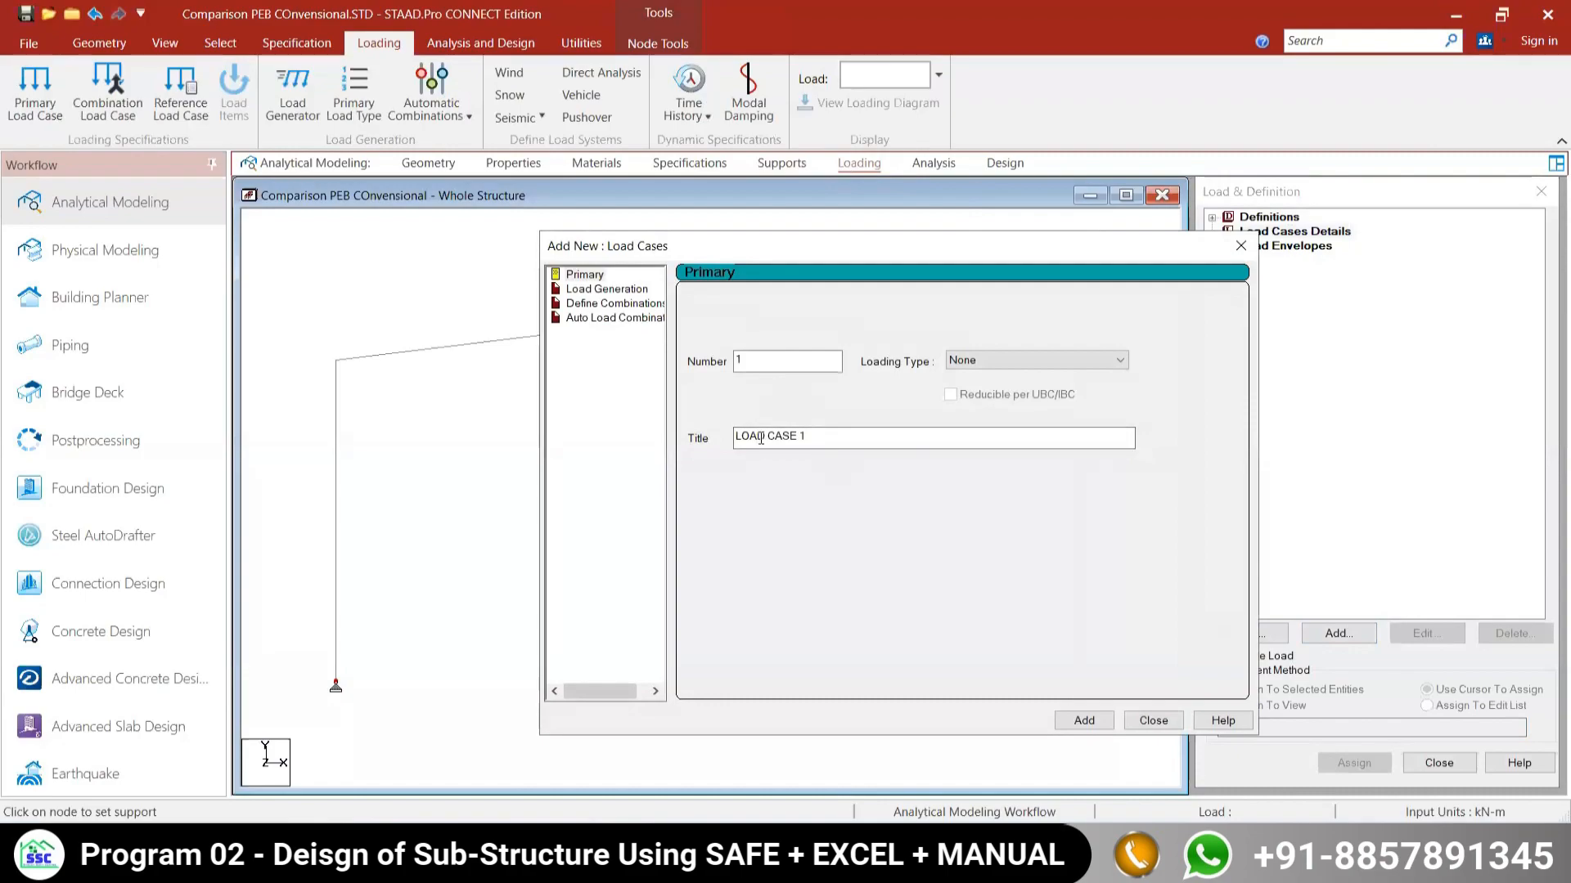
pyautogui.click(1096, 719)
pyautogui.click(1153, 716)
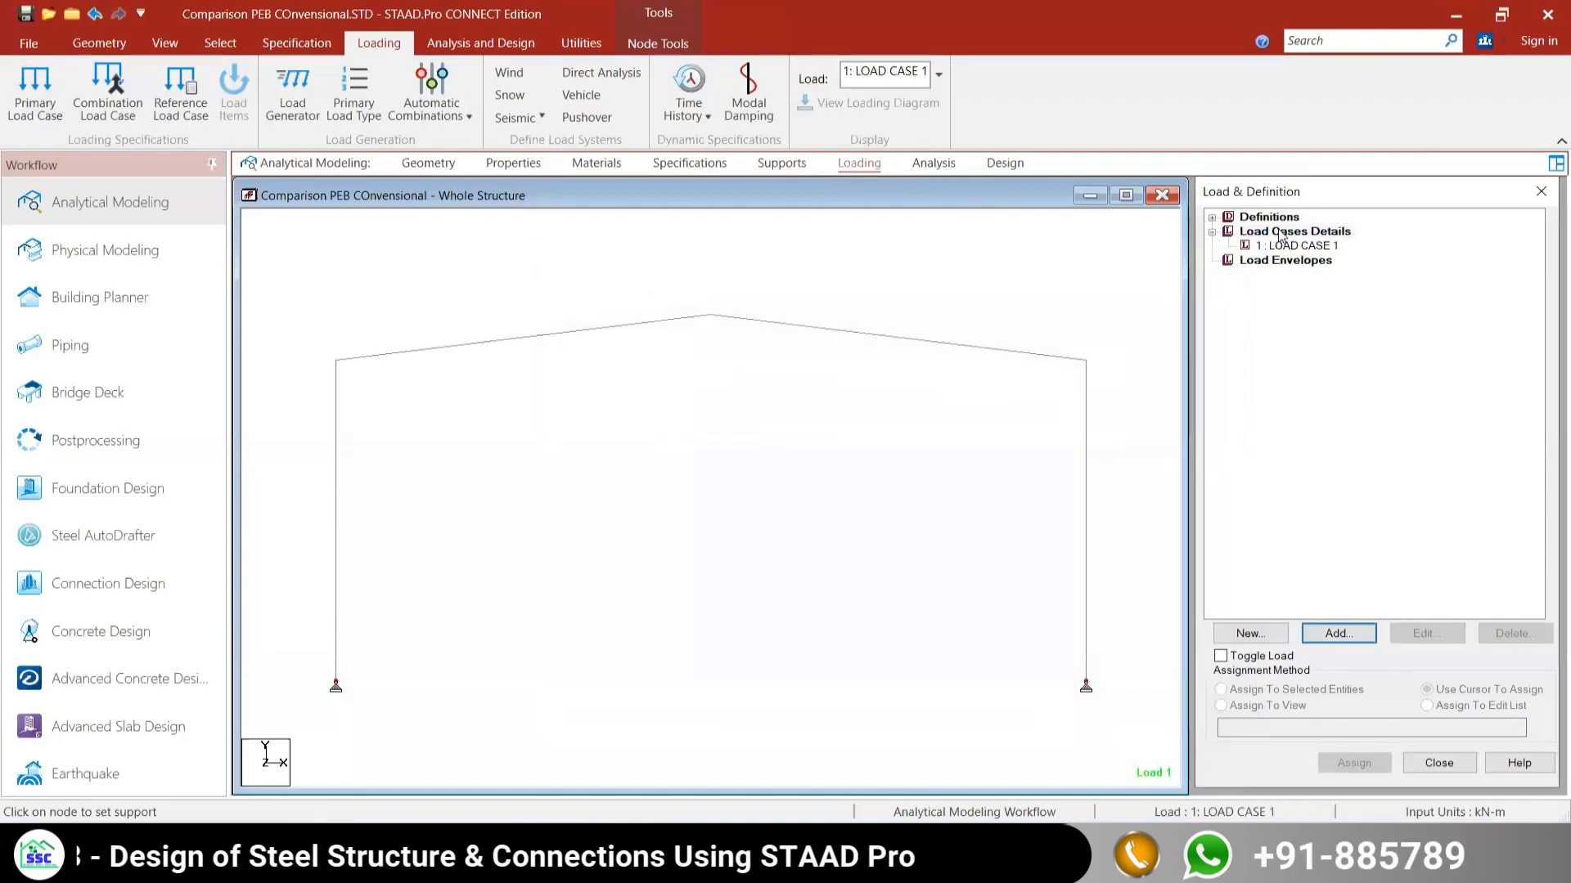
# Step: Add a uniform member force of -15 kN/m in the GY direction to LOAD CASE 1
pyautogui.click(1288, 245)
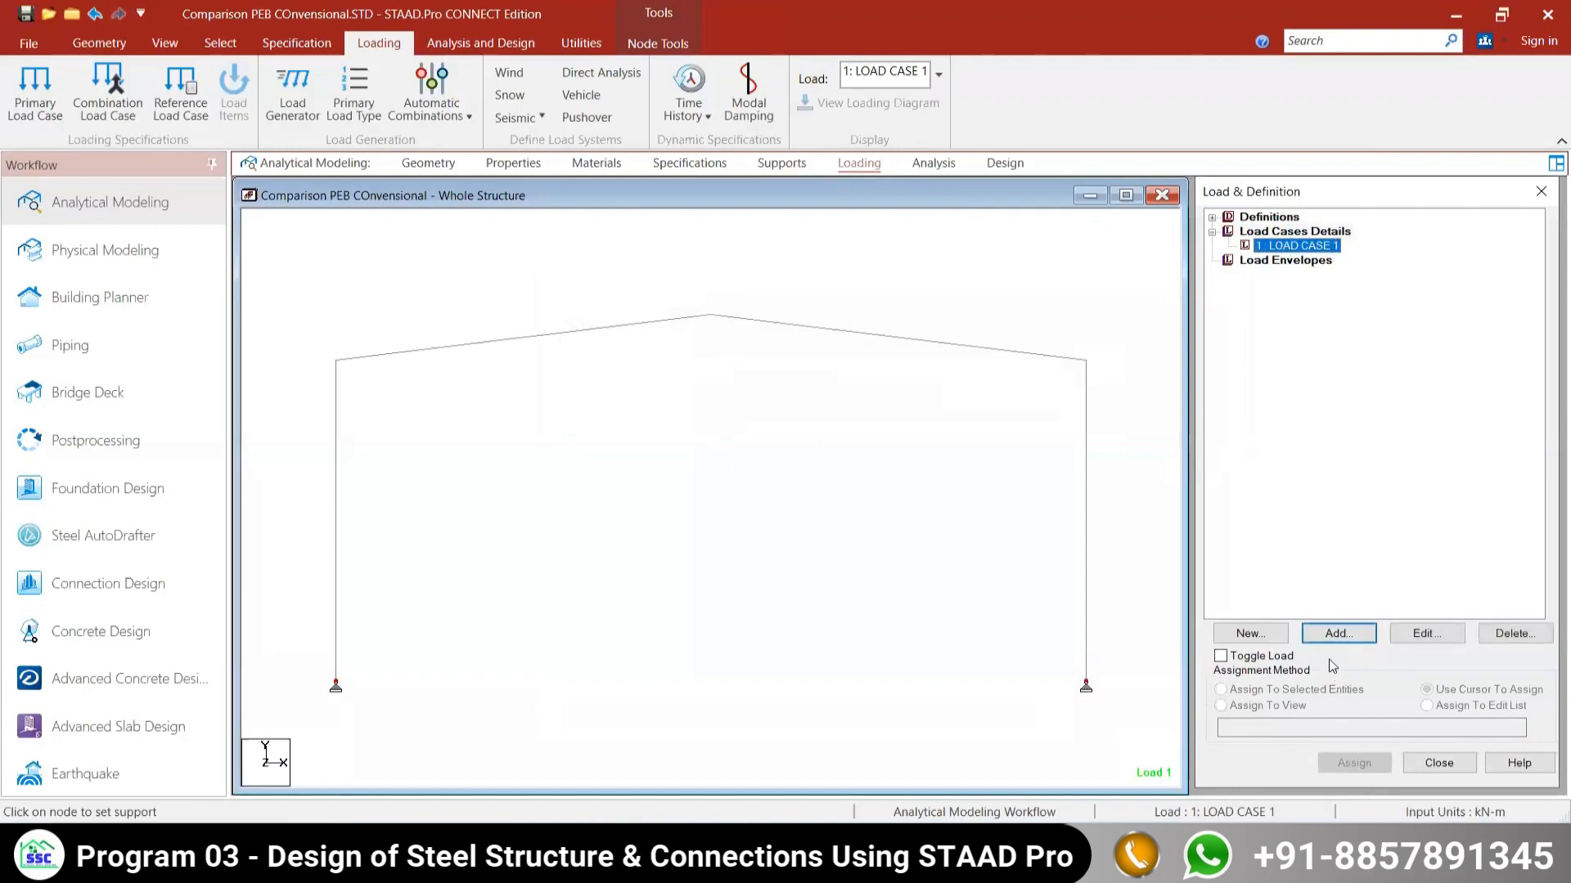
pyautogui.click(1325, 636)
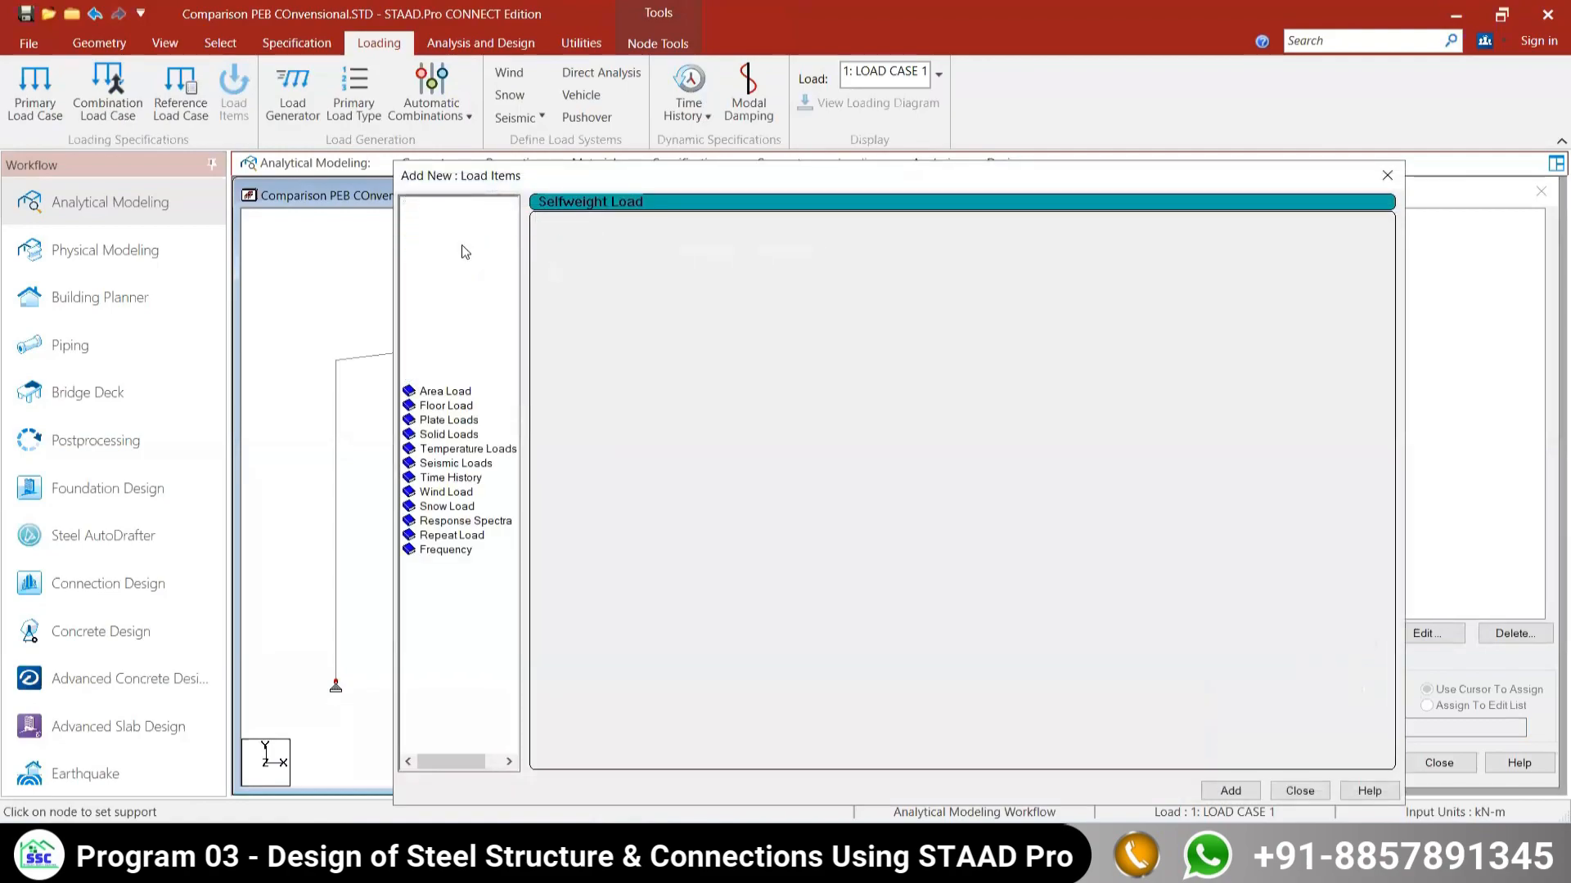
pyautogui.click(461, 245)
pyautogui.click(745, 285)
pyautogui.write('-')
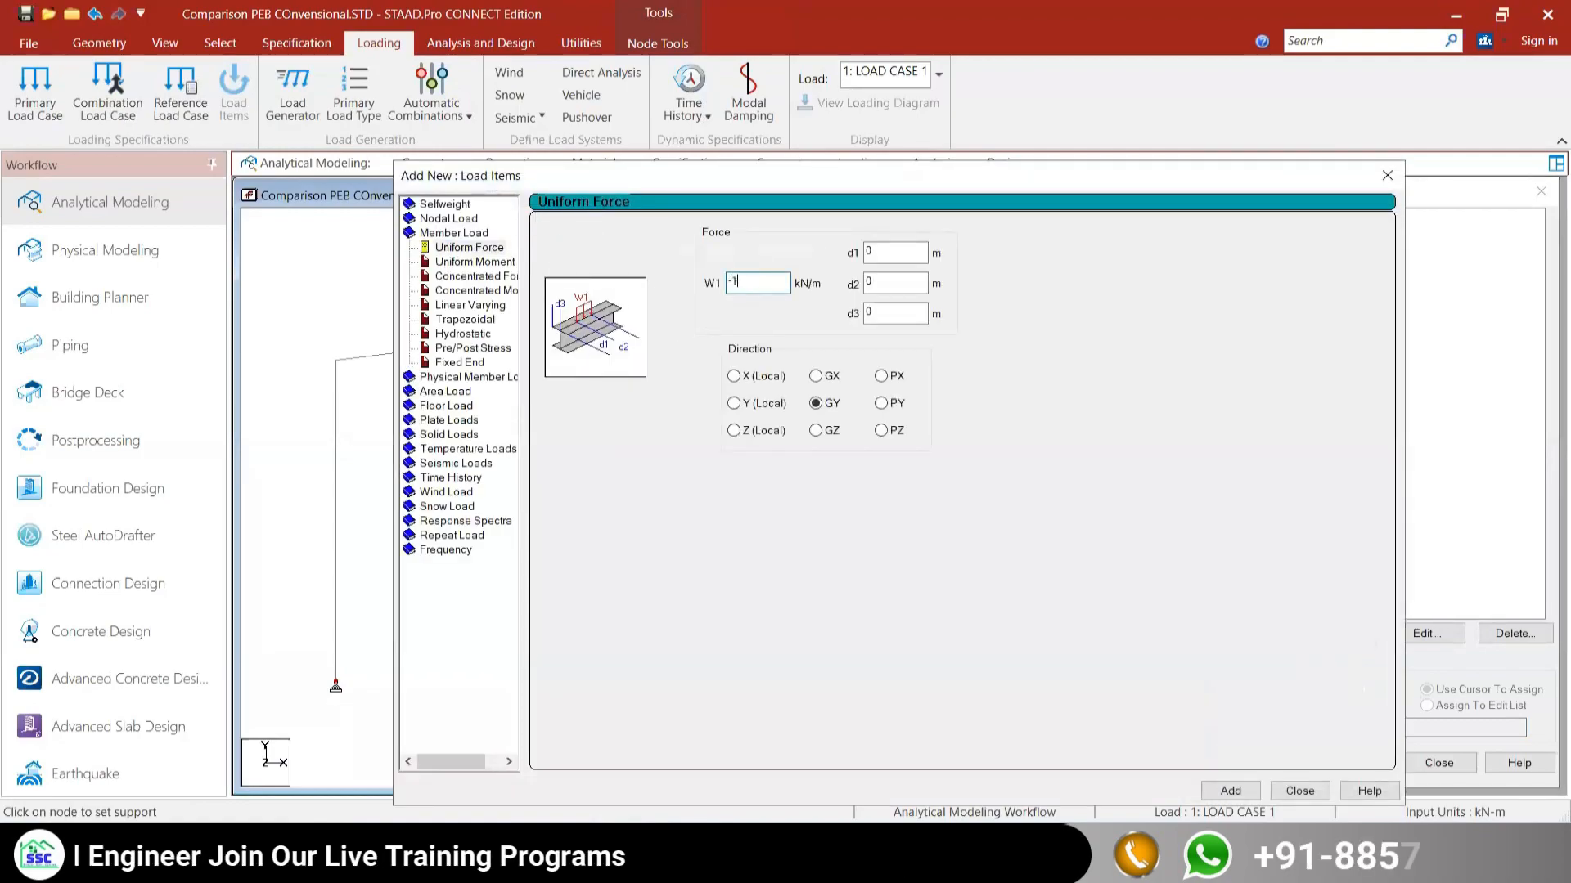
pyautogui.write('15')
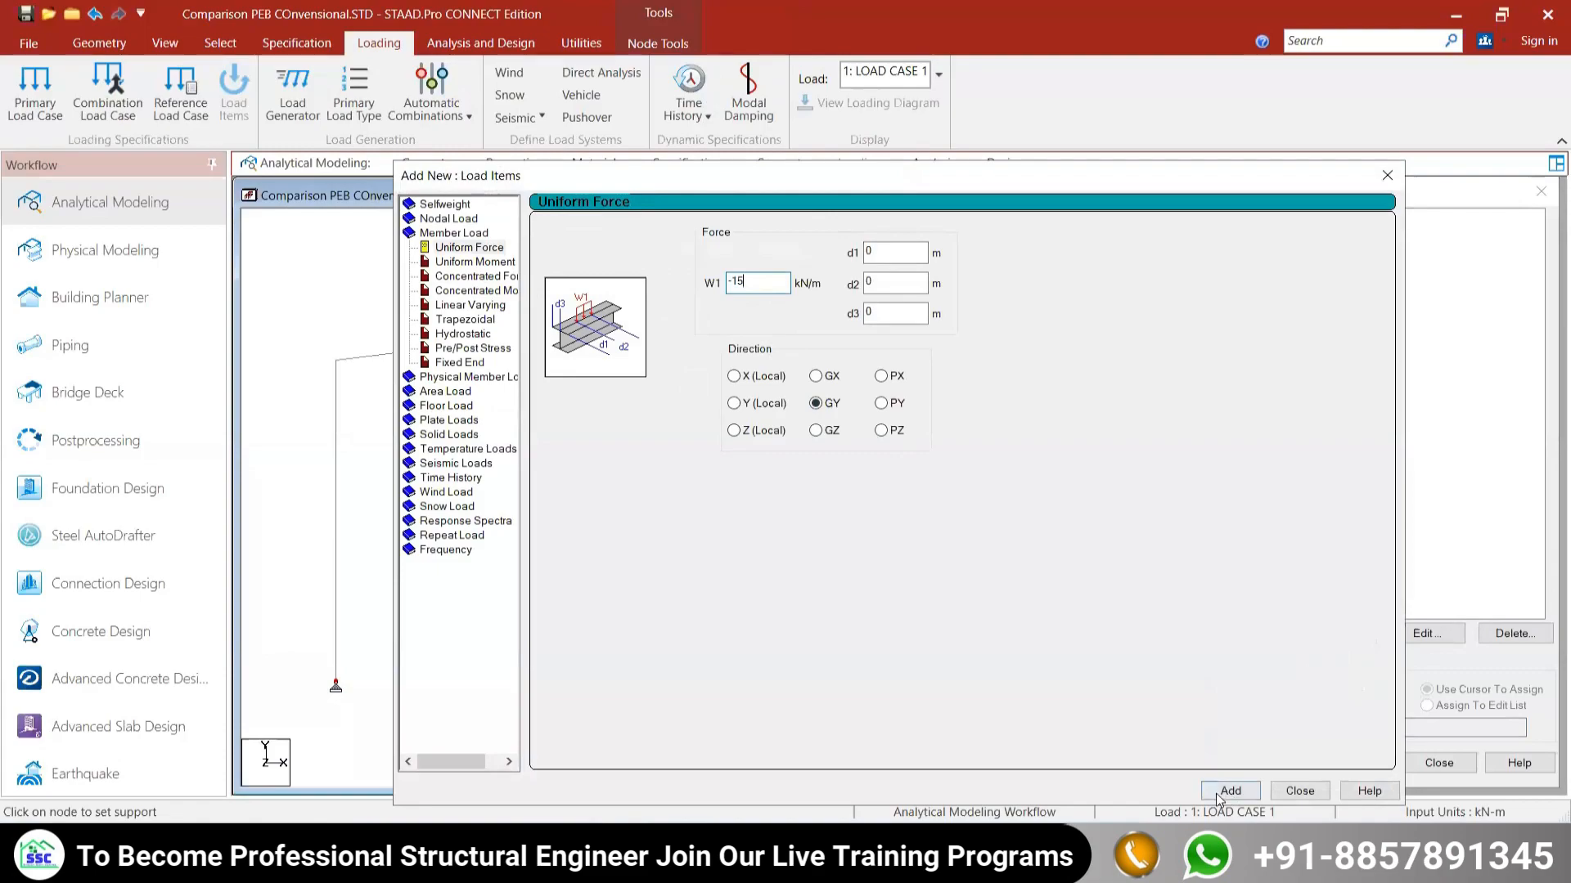
pyautogui.click(1300, 791)
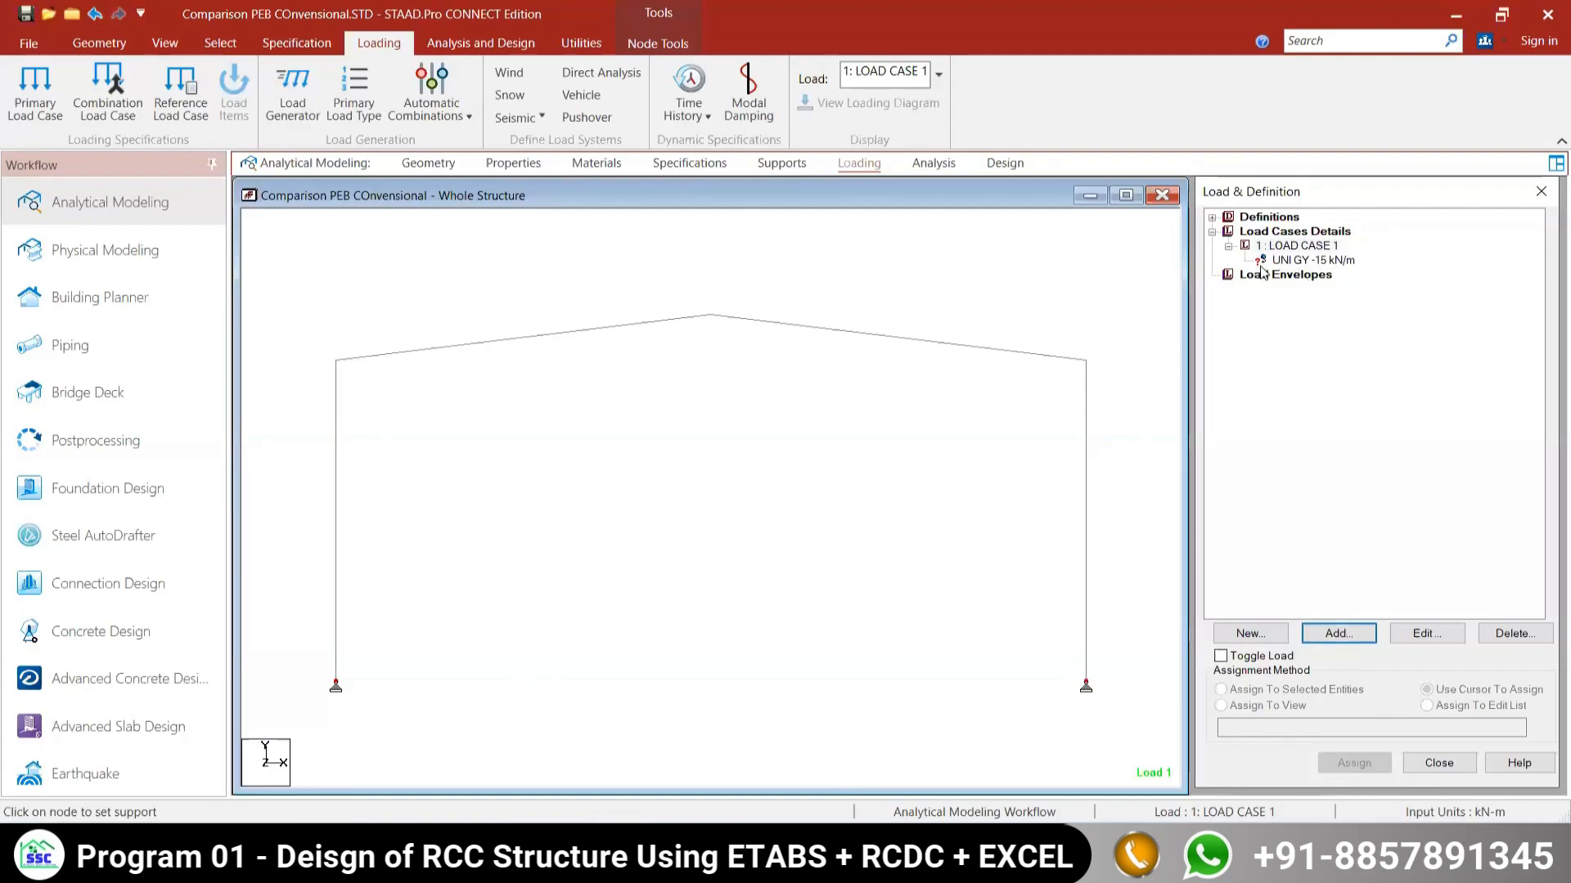
# Step: Assign the -15 kN/m uniform load to both sloping rafters and end the assignment
pyautogui.click(1306, 260)
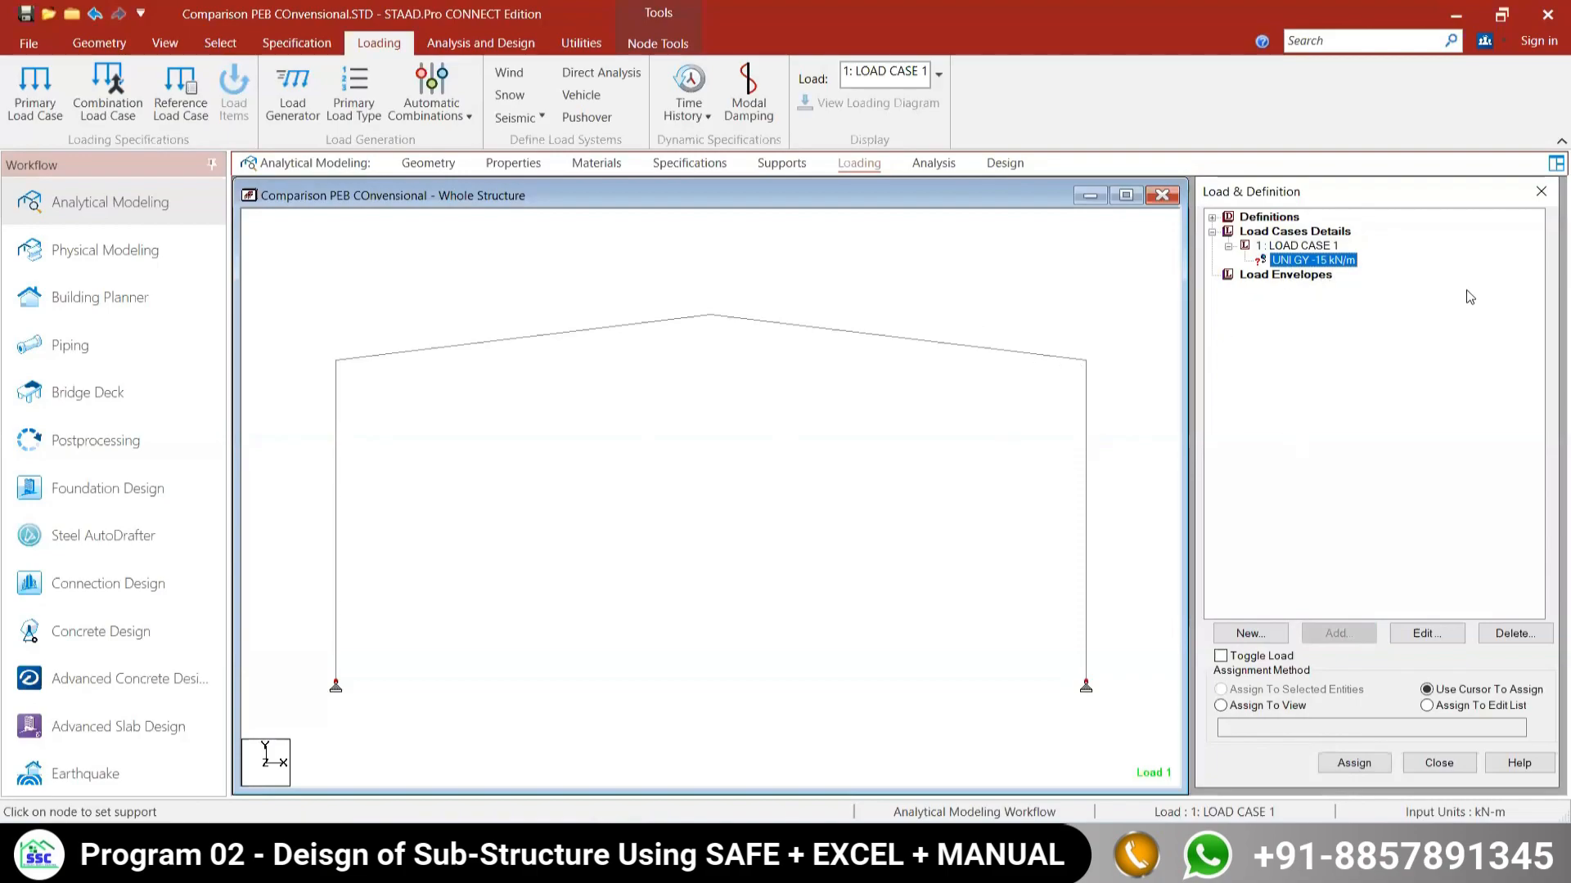
pyautogui.click(1353, 762)
pyautogui.click(533, 336)
pyautogui.click(809, 328)
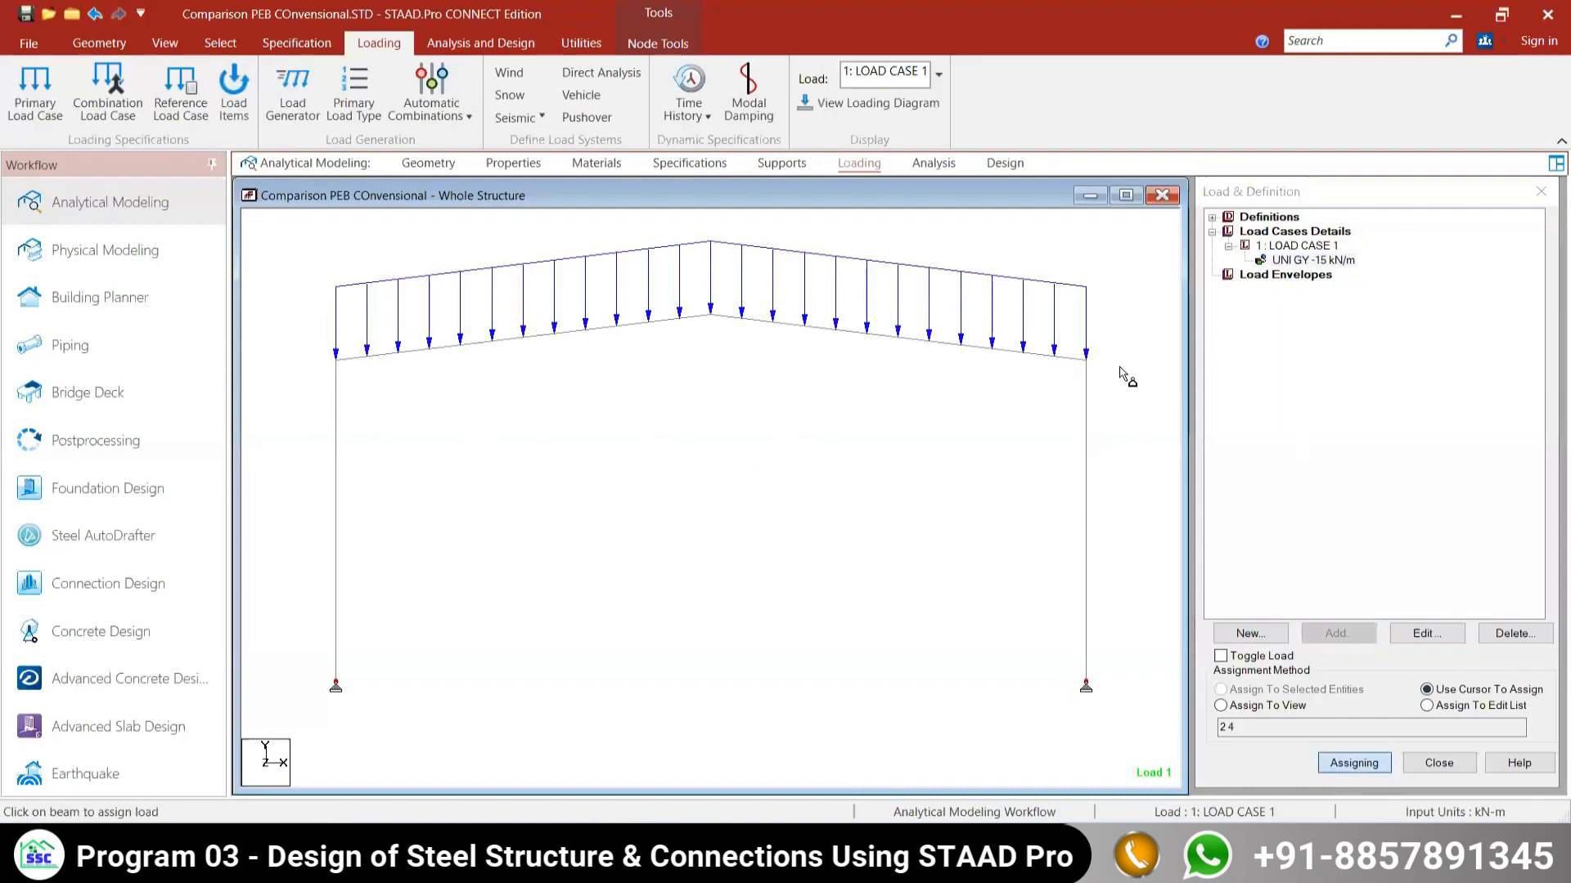
pyautogui.press('Escape')
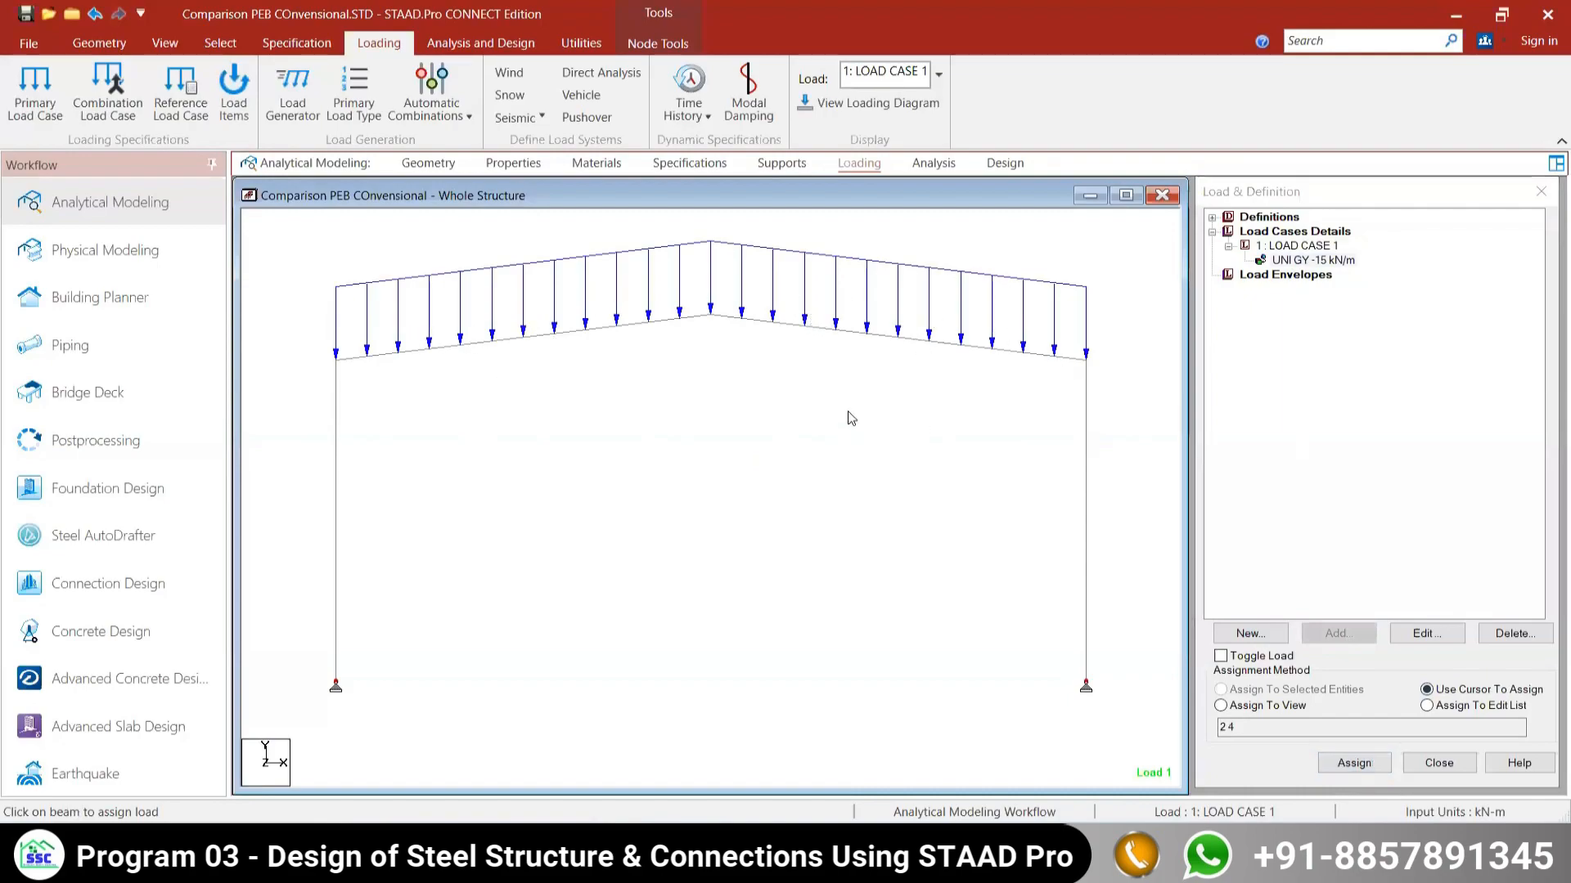
# Step: Add a Perform Analysis command with the No Print option to the model
pyautogui.click(932, 164)
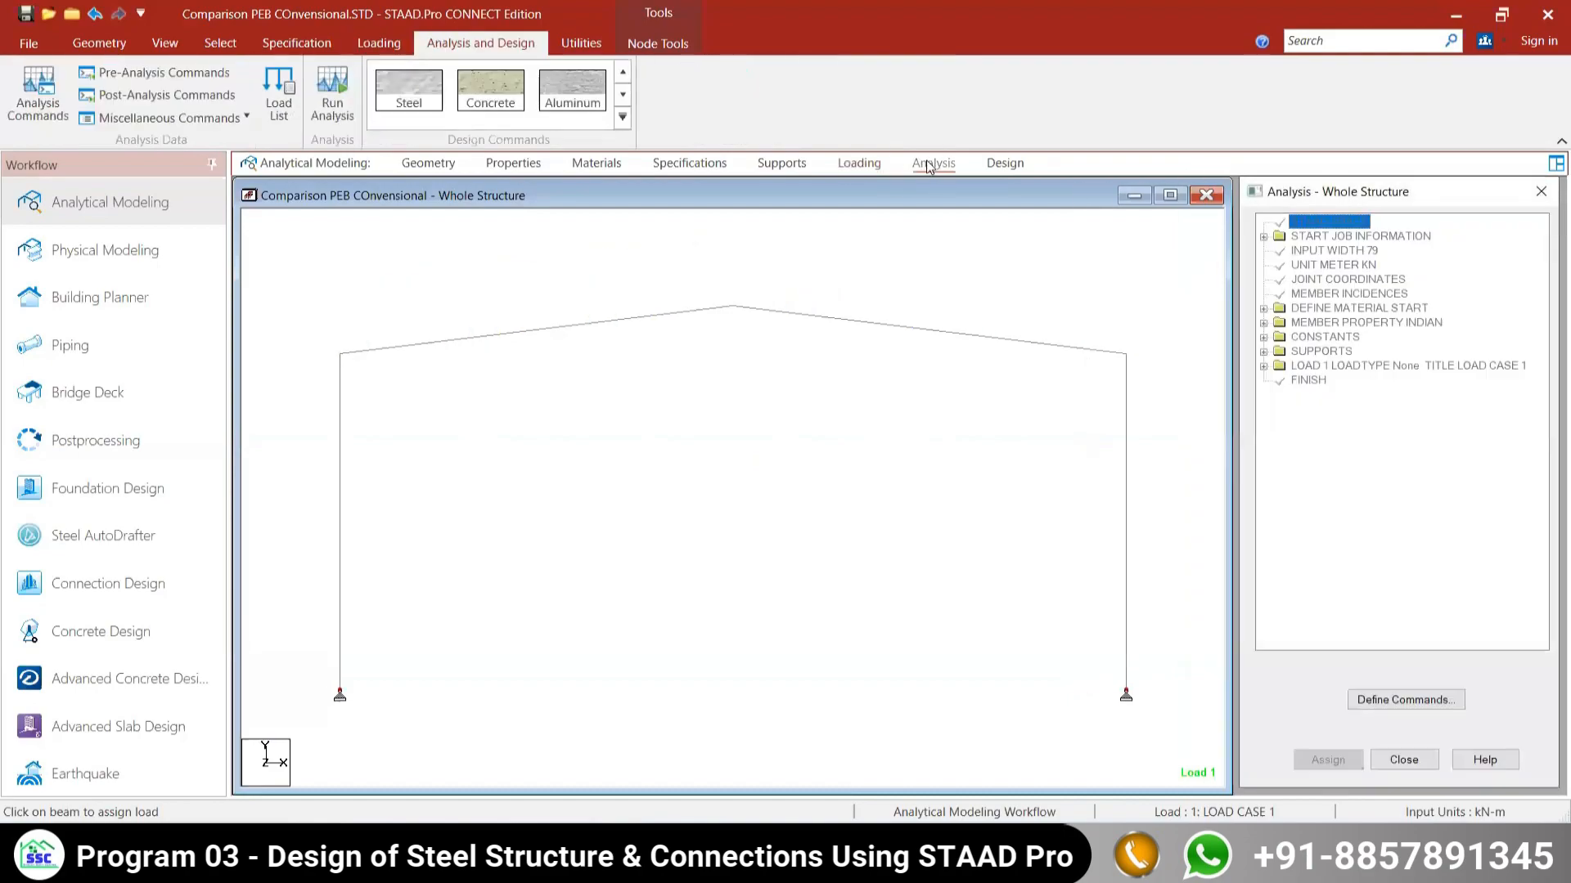
pyautogui.click(1406, 700)
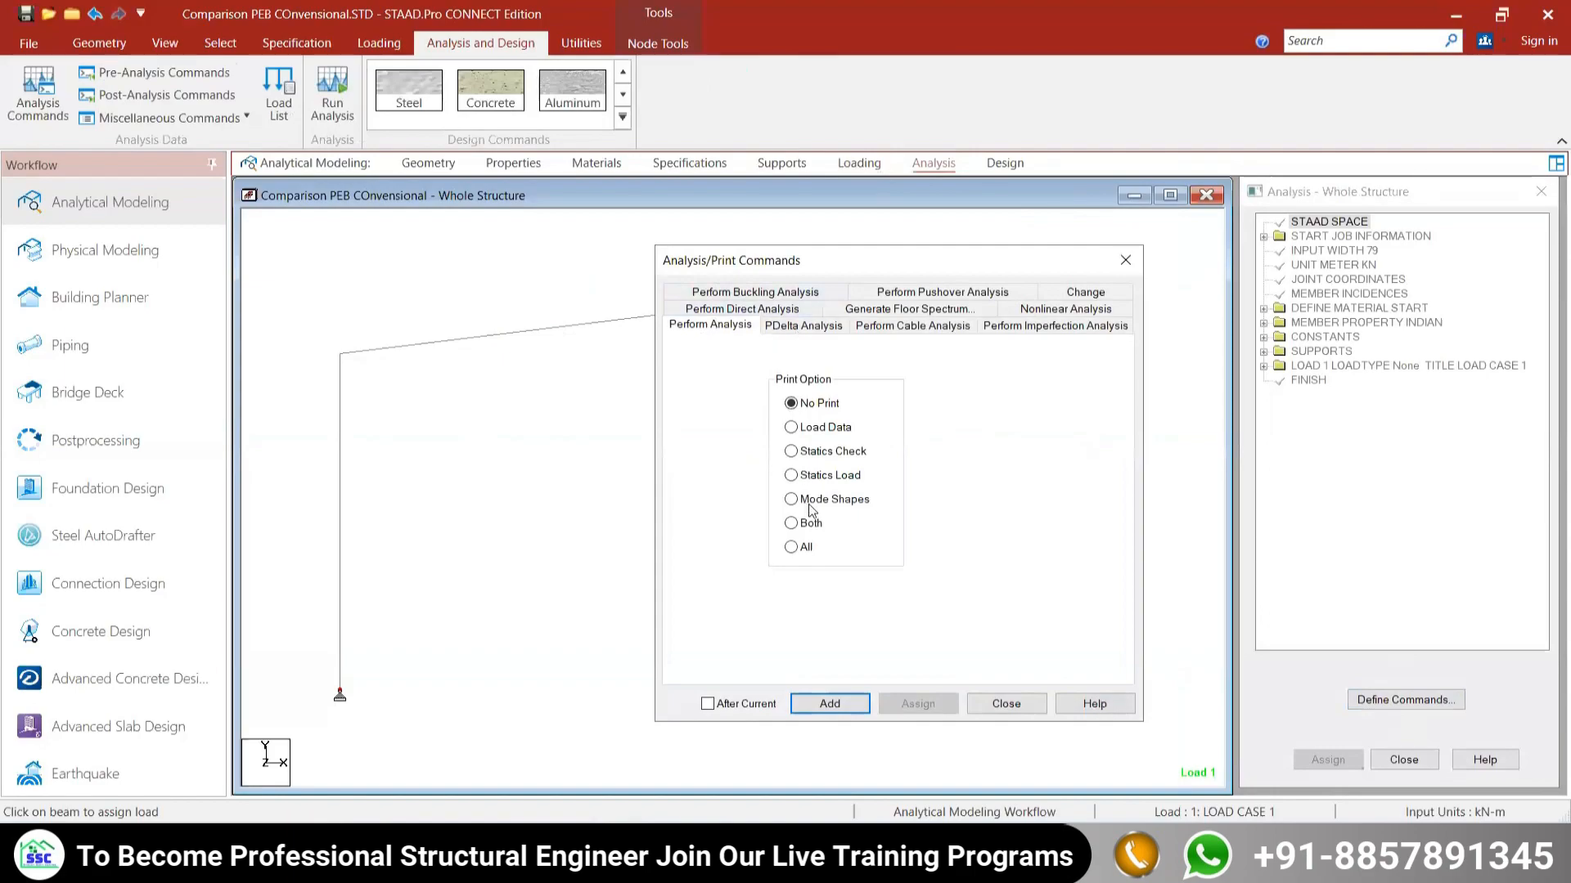
pyautogui.click(829, 703)
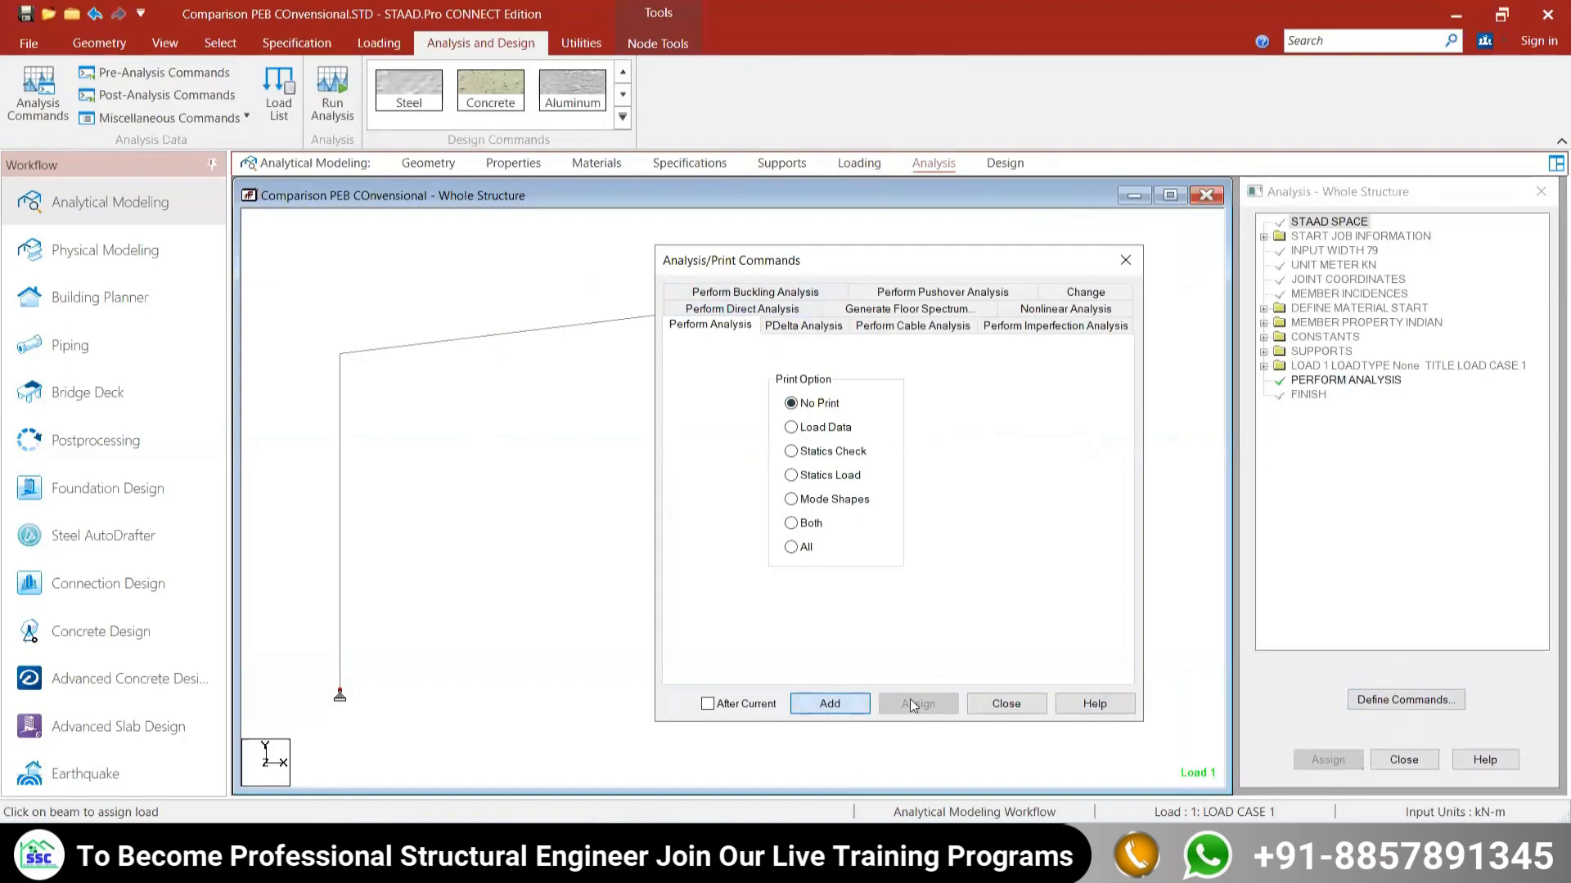
# Step: Close the analysis command setup and set the steel design code to IS800 2007 LSD
pyautogui.click(1006, 704)
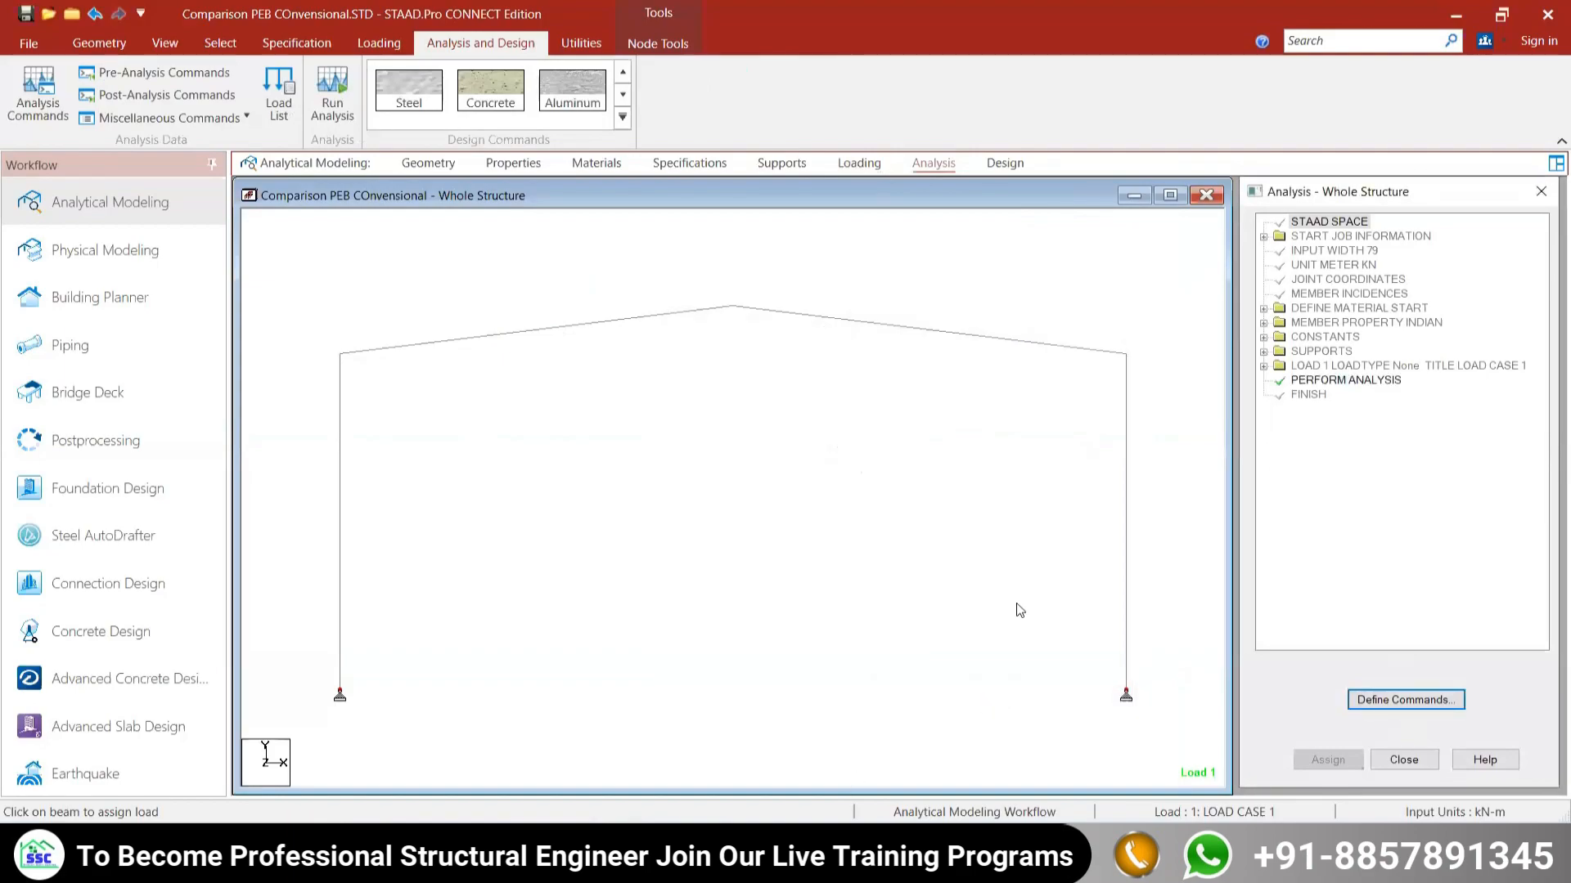
pyautogui.click(1012, 167)
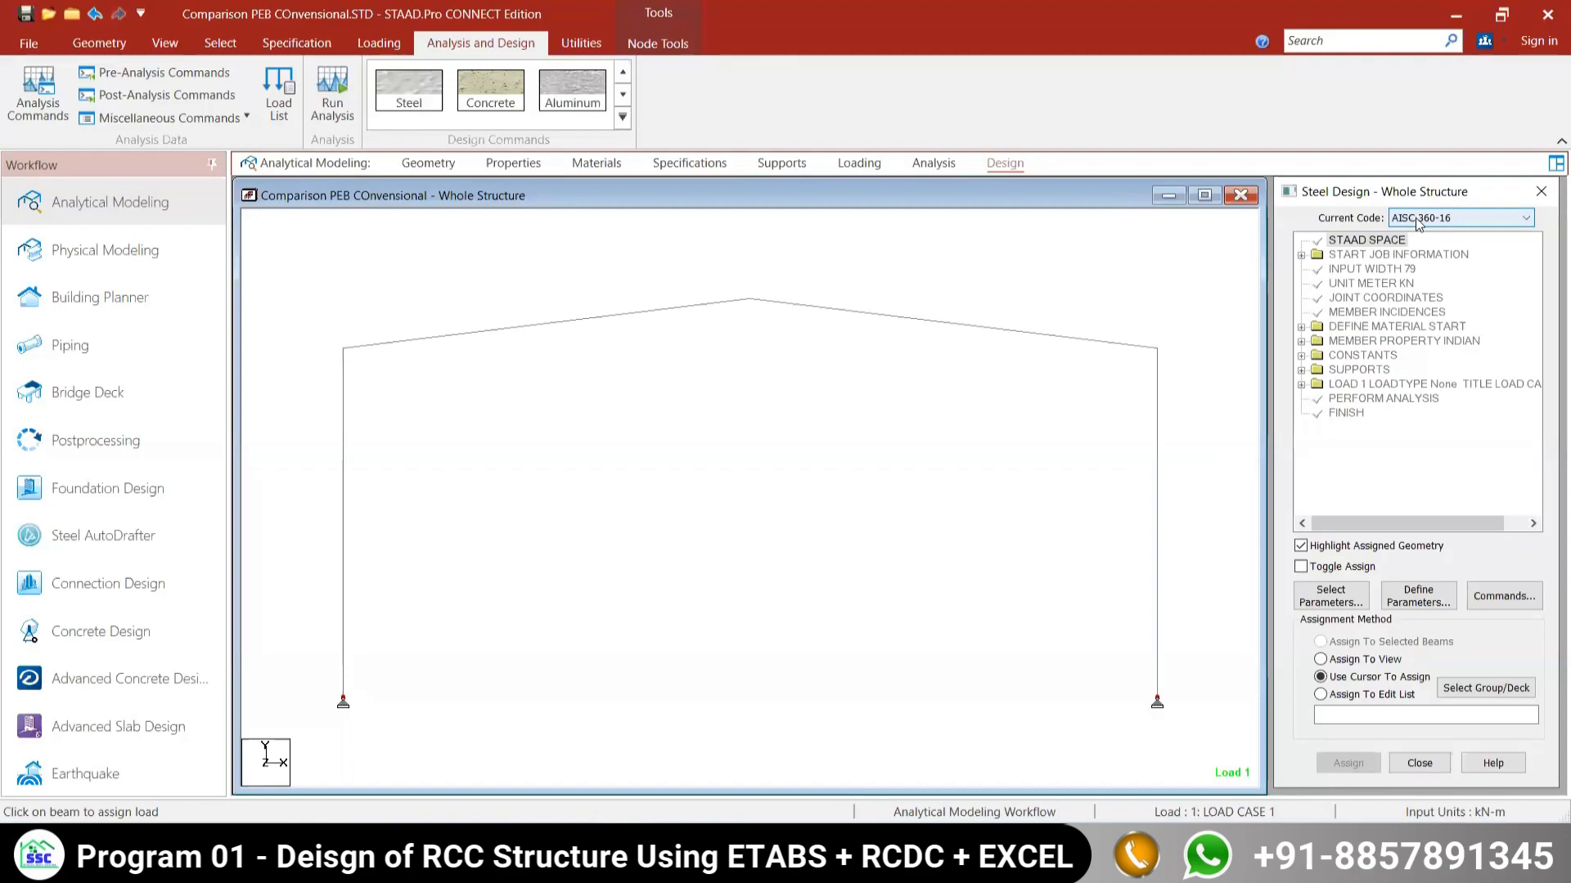
pyautogui.click(1417, 219)
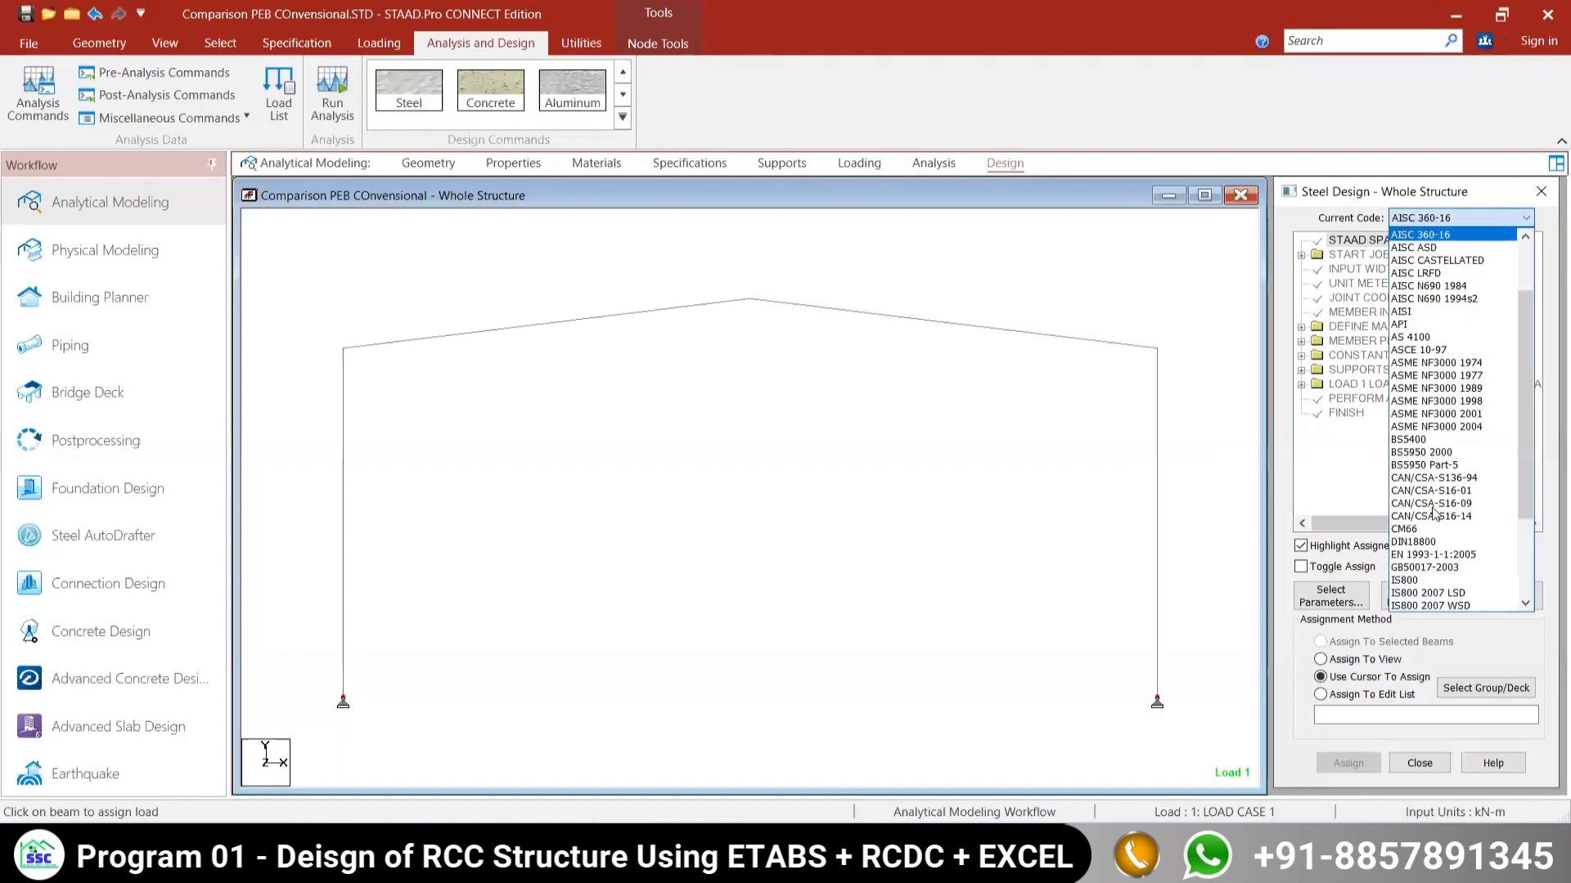
pyautogui.click(1409, 593)
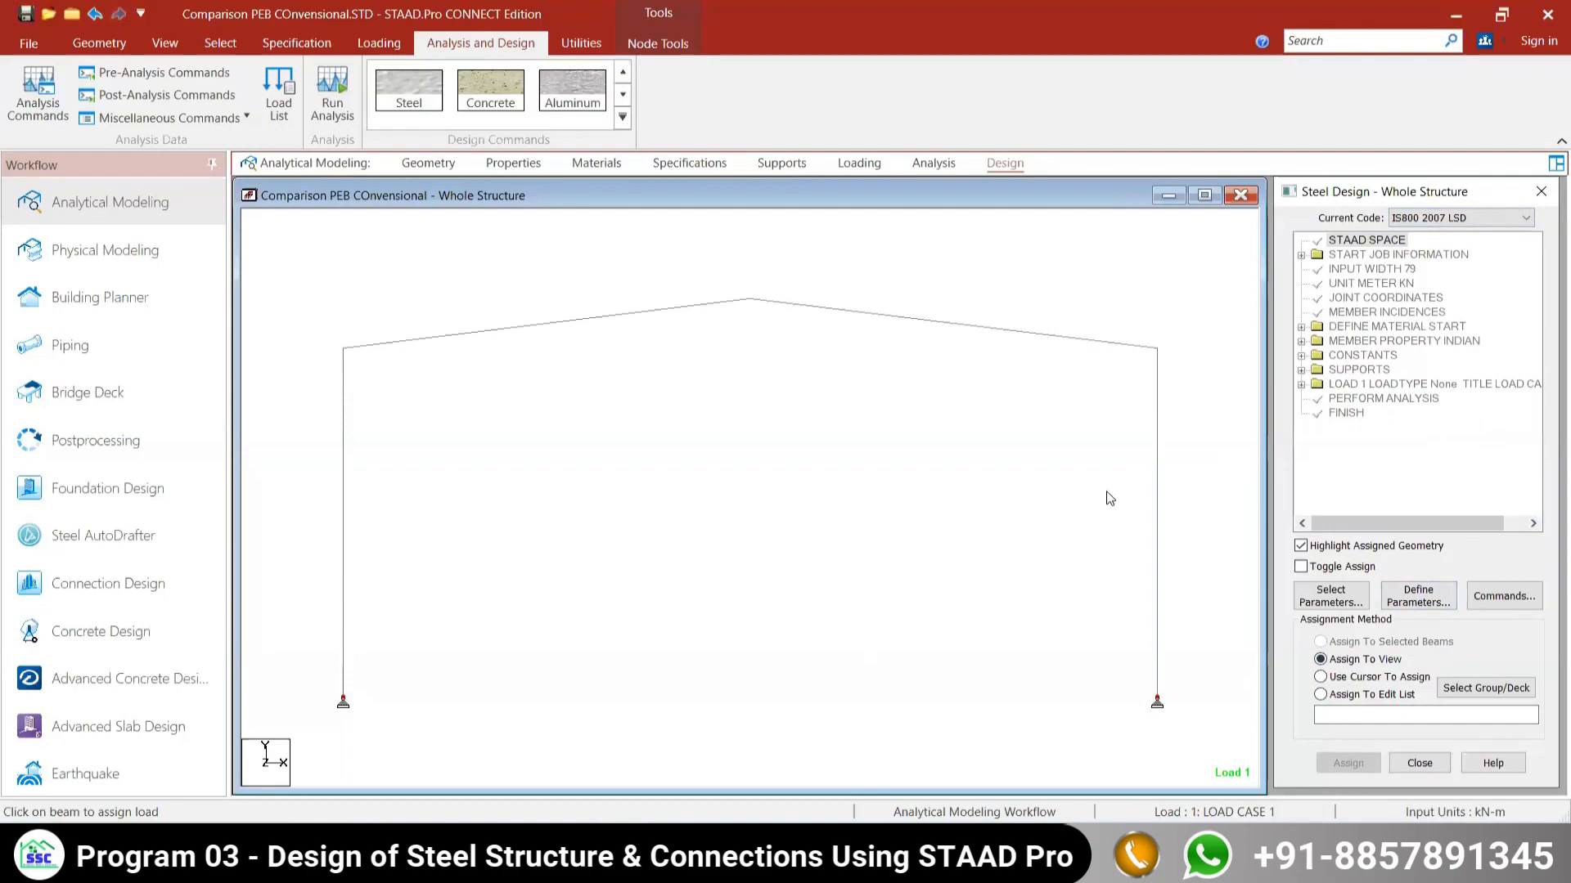
# Step: Add the CHECK CODE and TAKE OFF steel design commands to the model
pyautogui.click(1502, 597)
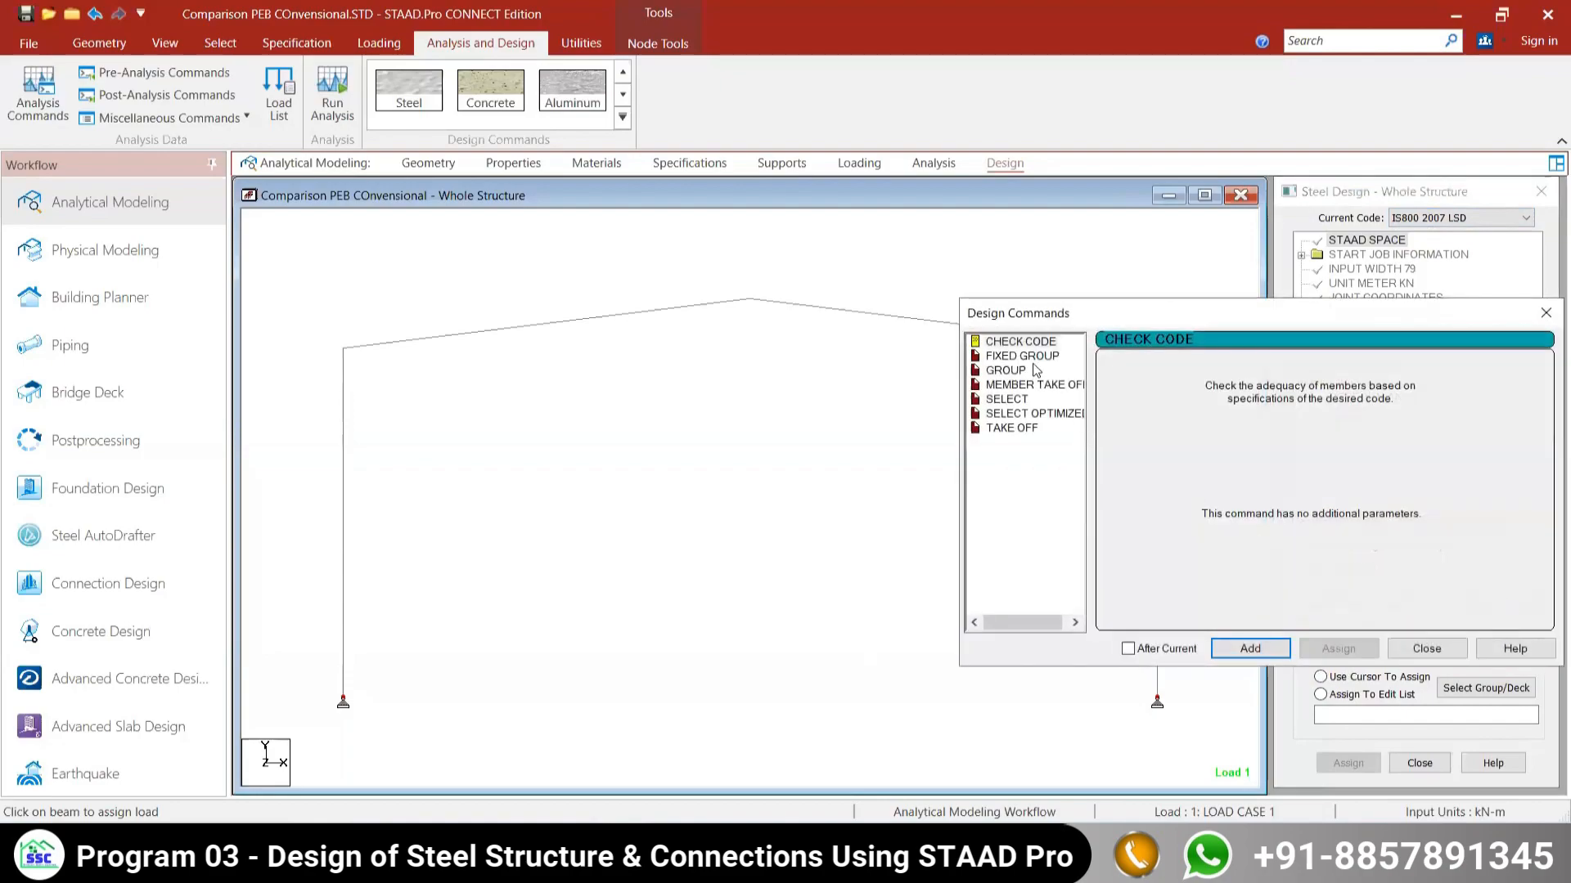
pyautogui.click(1029, 340)
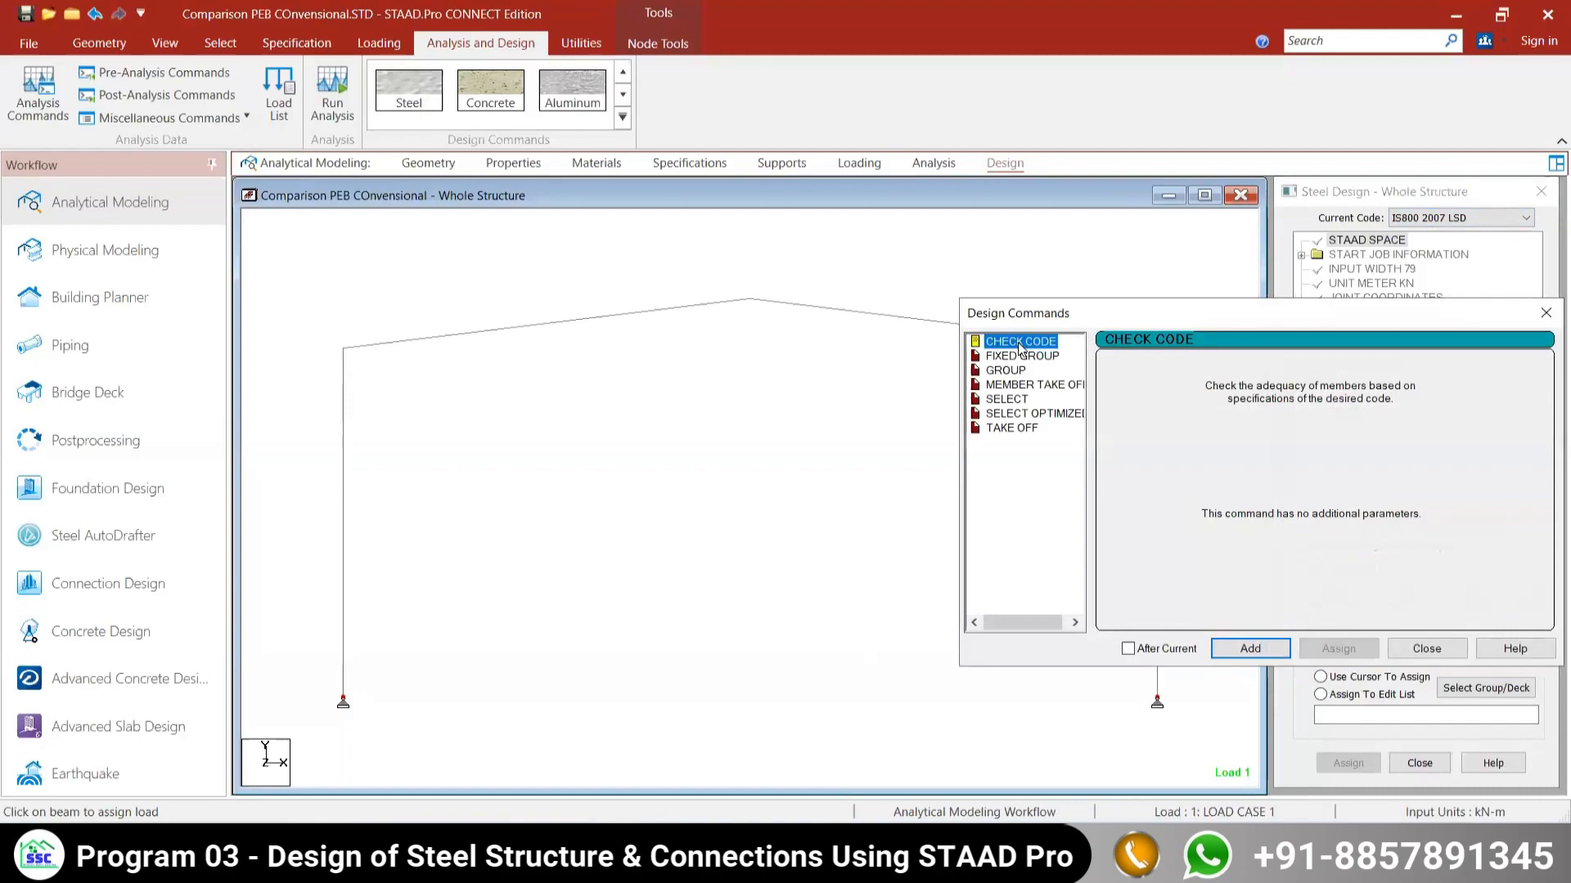
pyautogui.click(1237, 651)
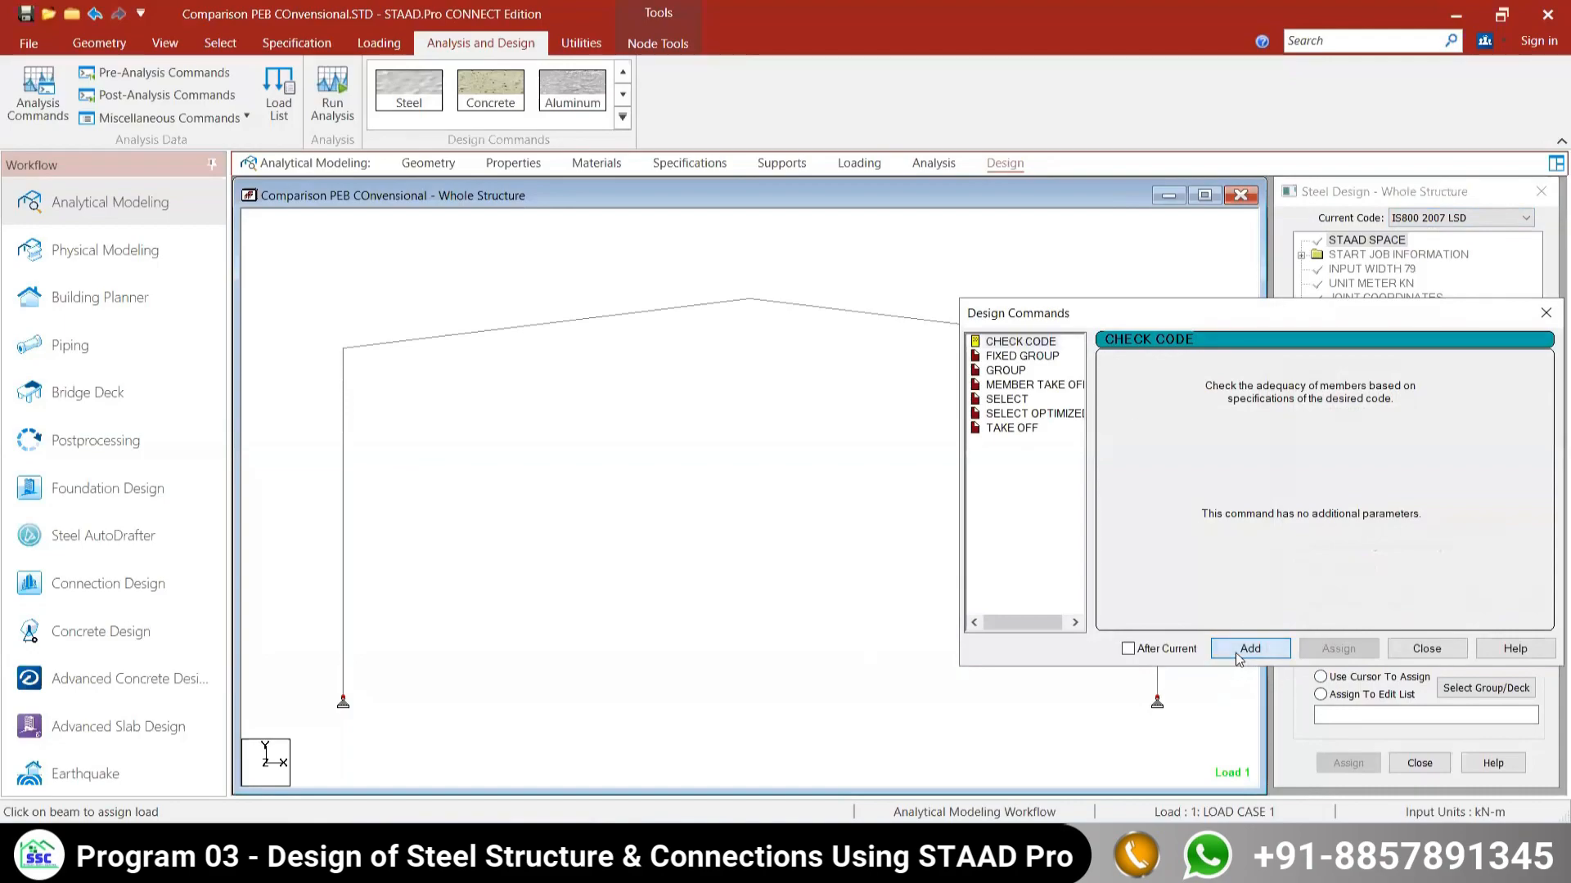
pyautogui.click(1014, 429)
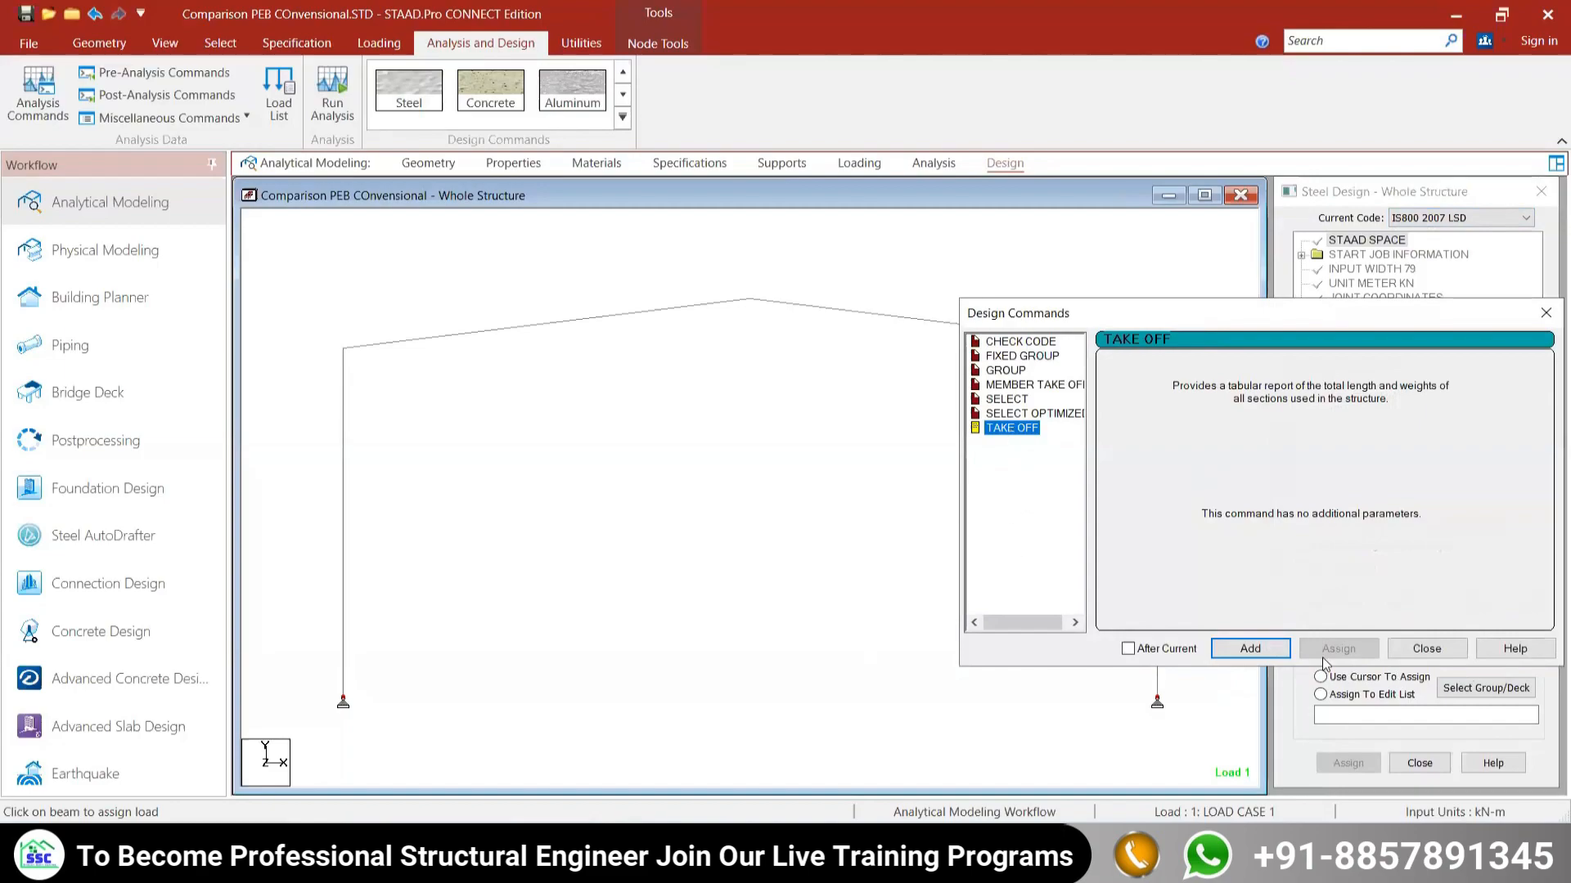
pyautogui.click(1250, 649)
pyautogui.click(1427, 649)
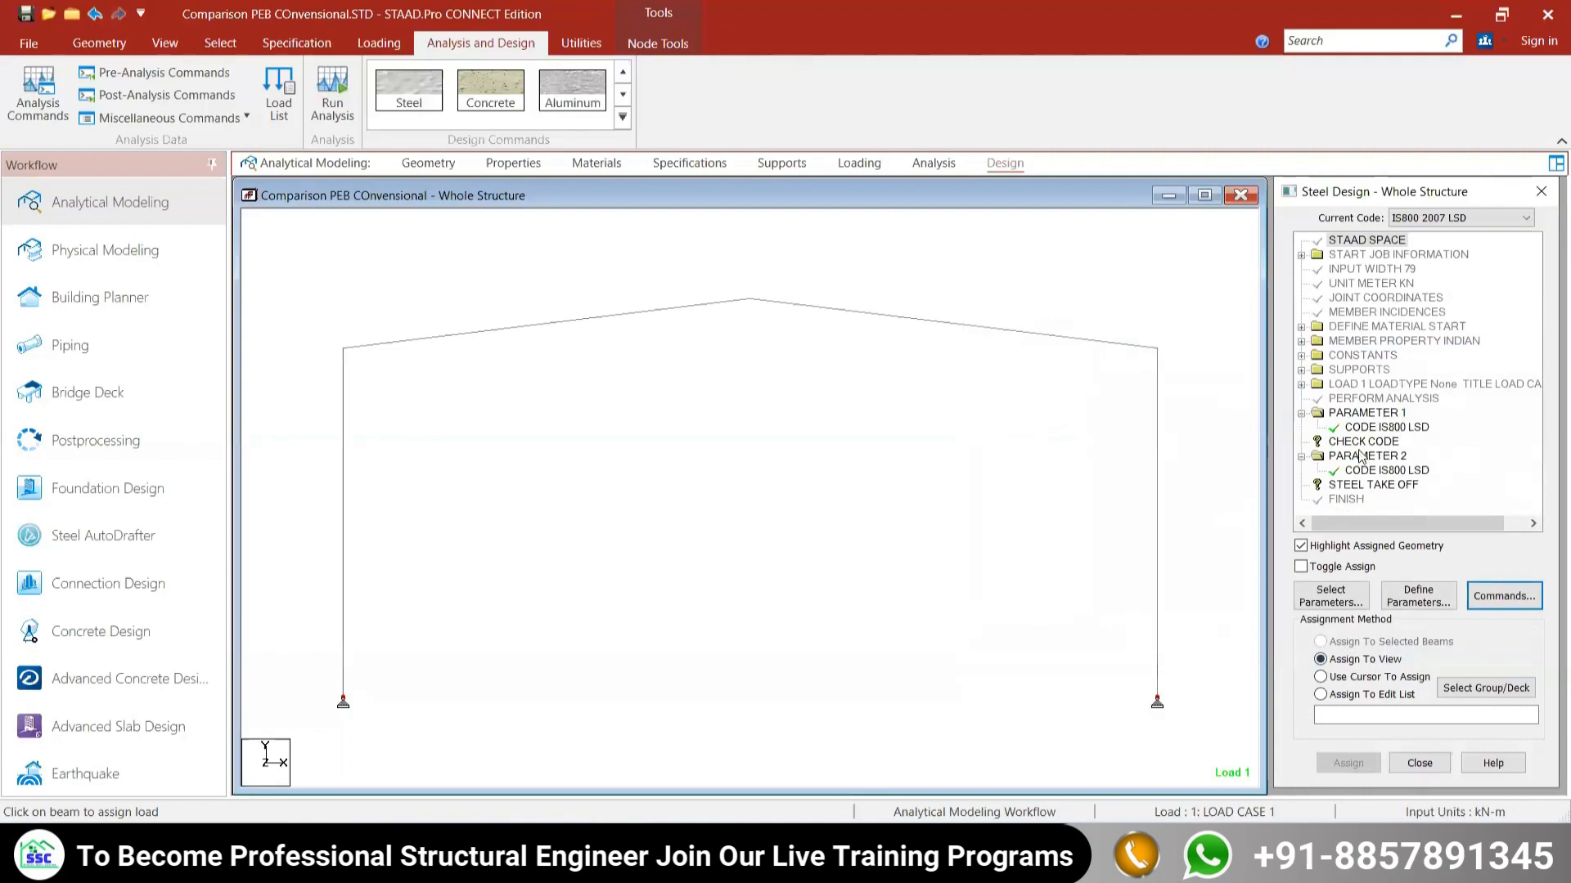
# Step: Assign the CHECK CODE command to all frame members with the Assign To View method
pyautogui.click(1381, 428)
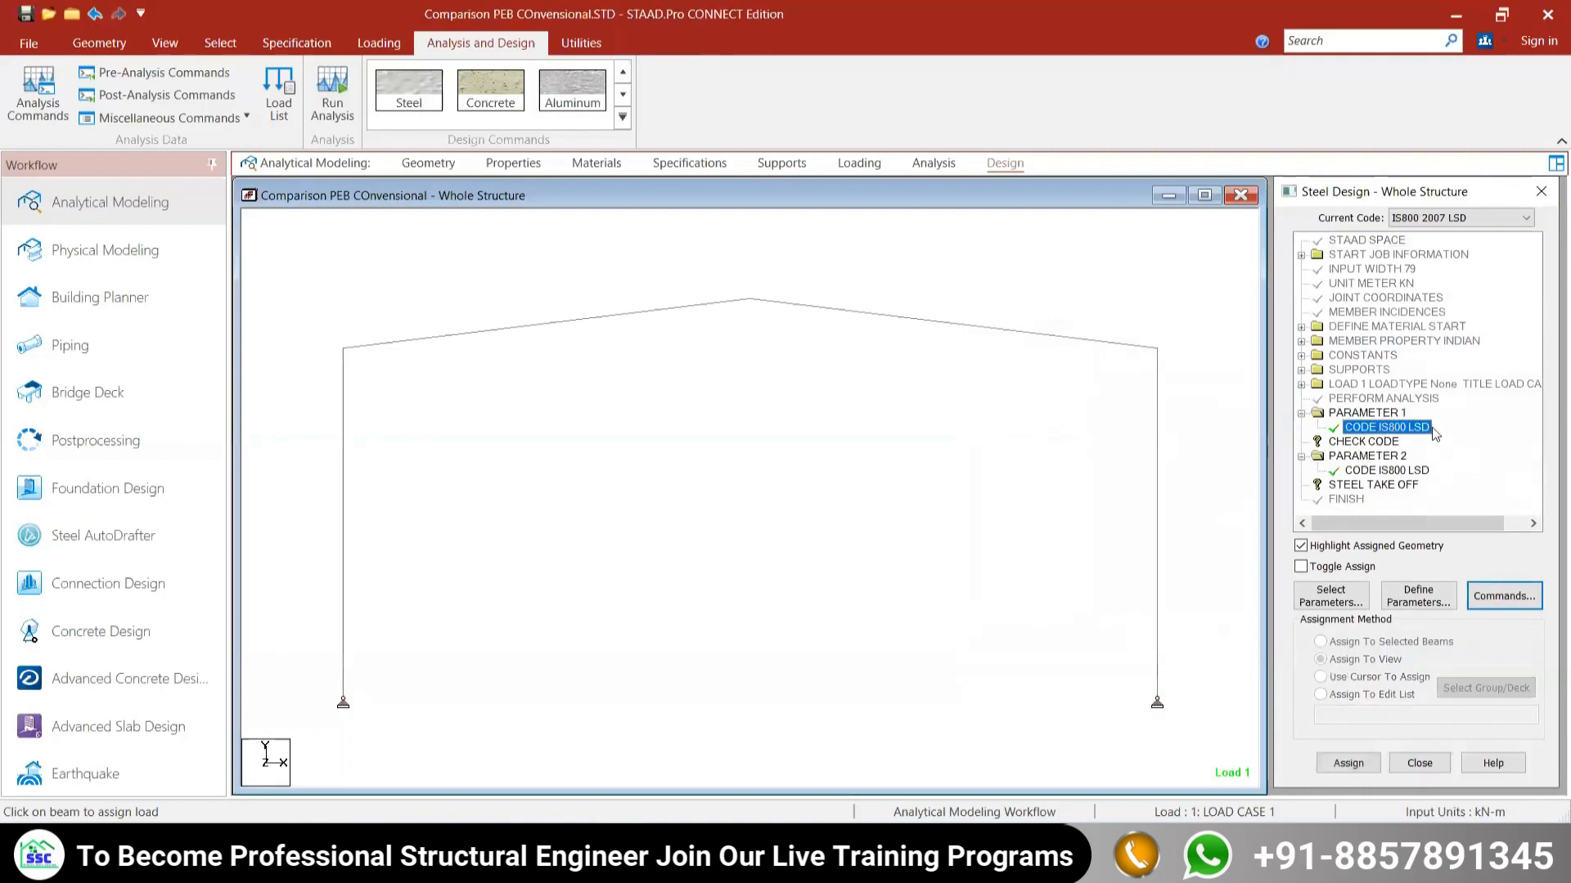
pyautogui.click(1358, 441)
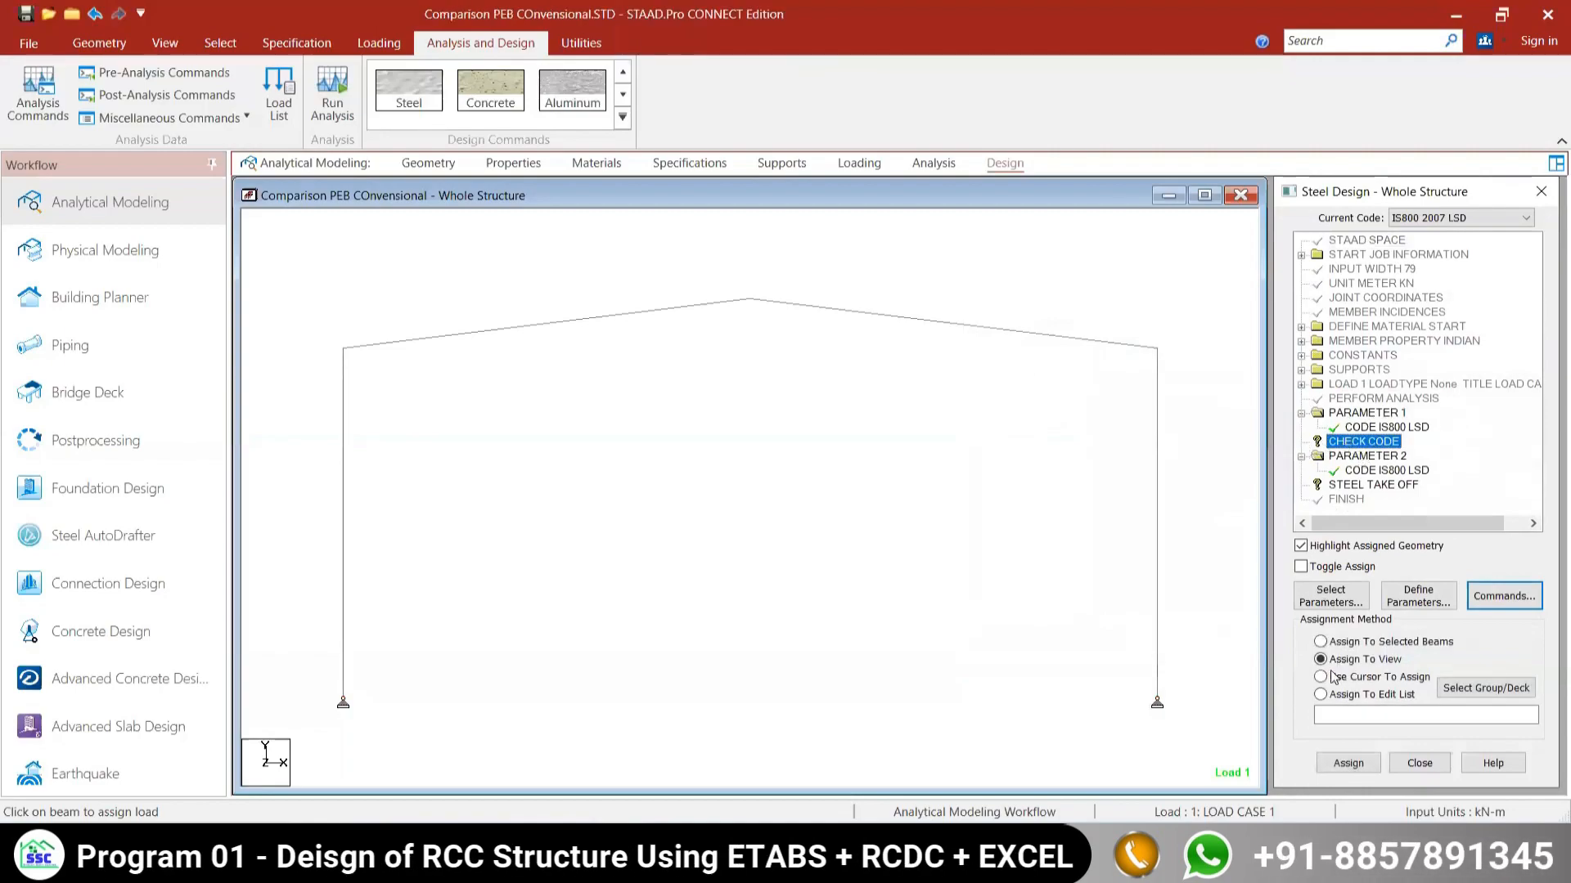
pyautogui.click(1348, 763)
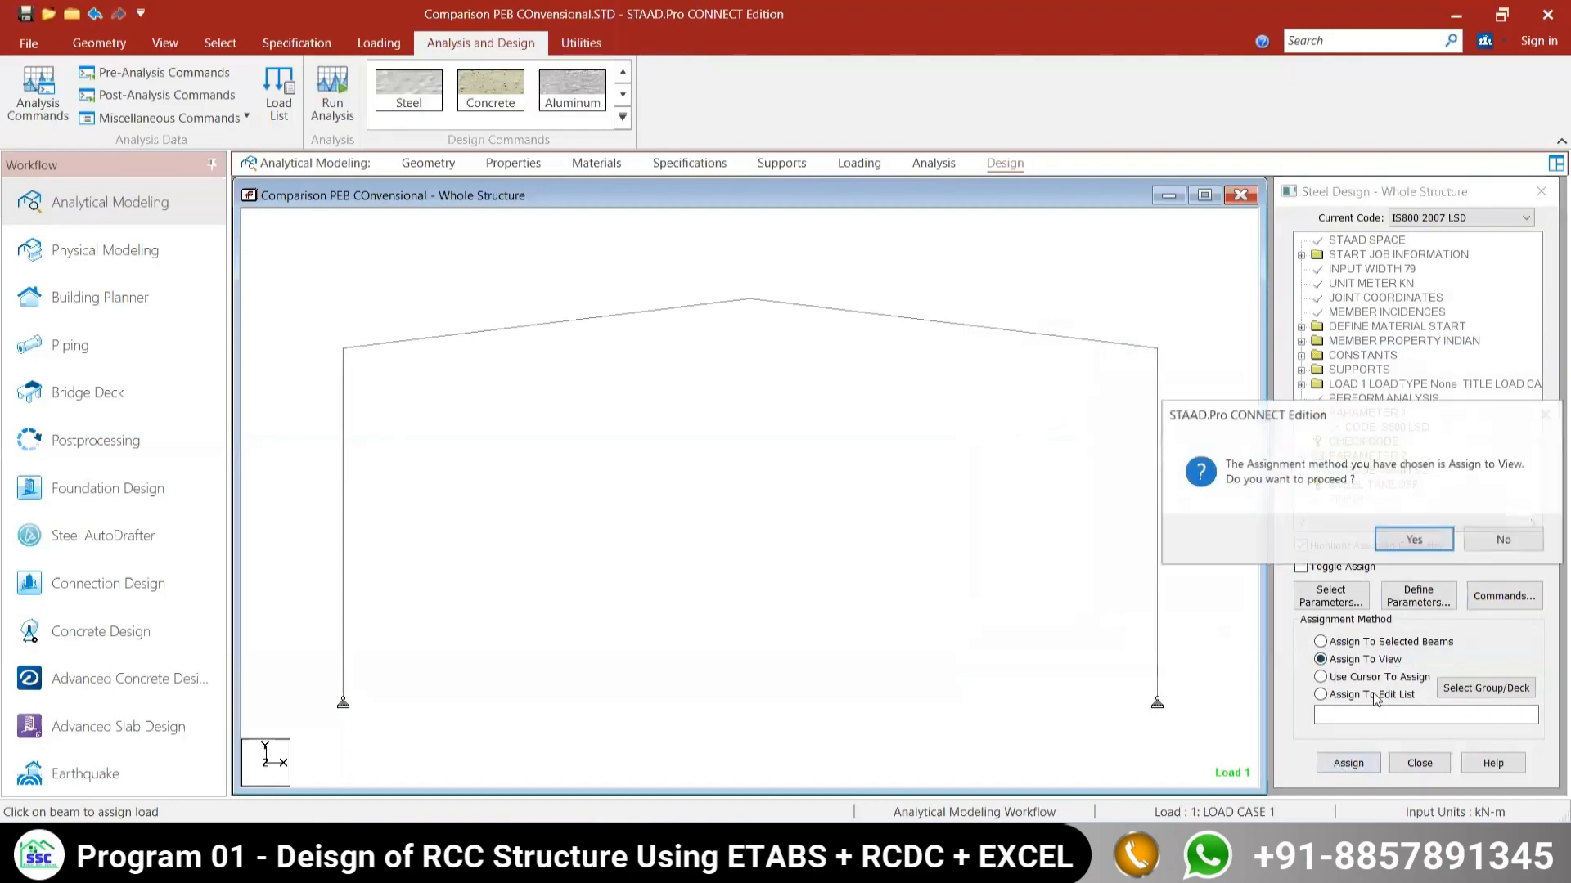
pyautogui.click(1391, 541)
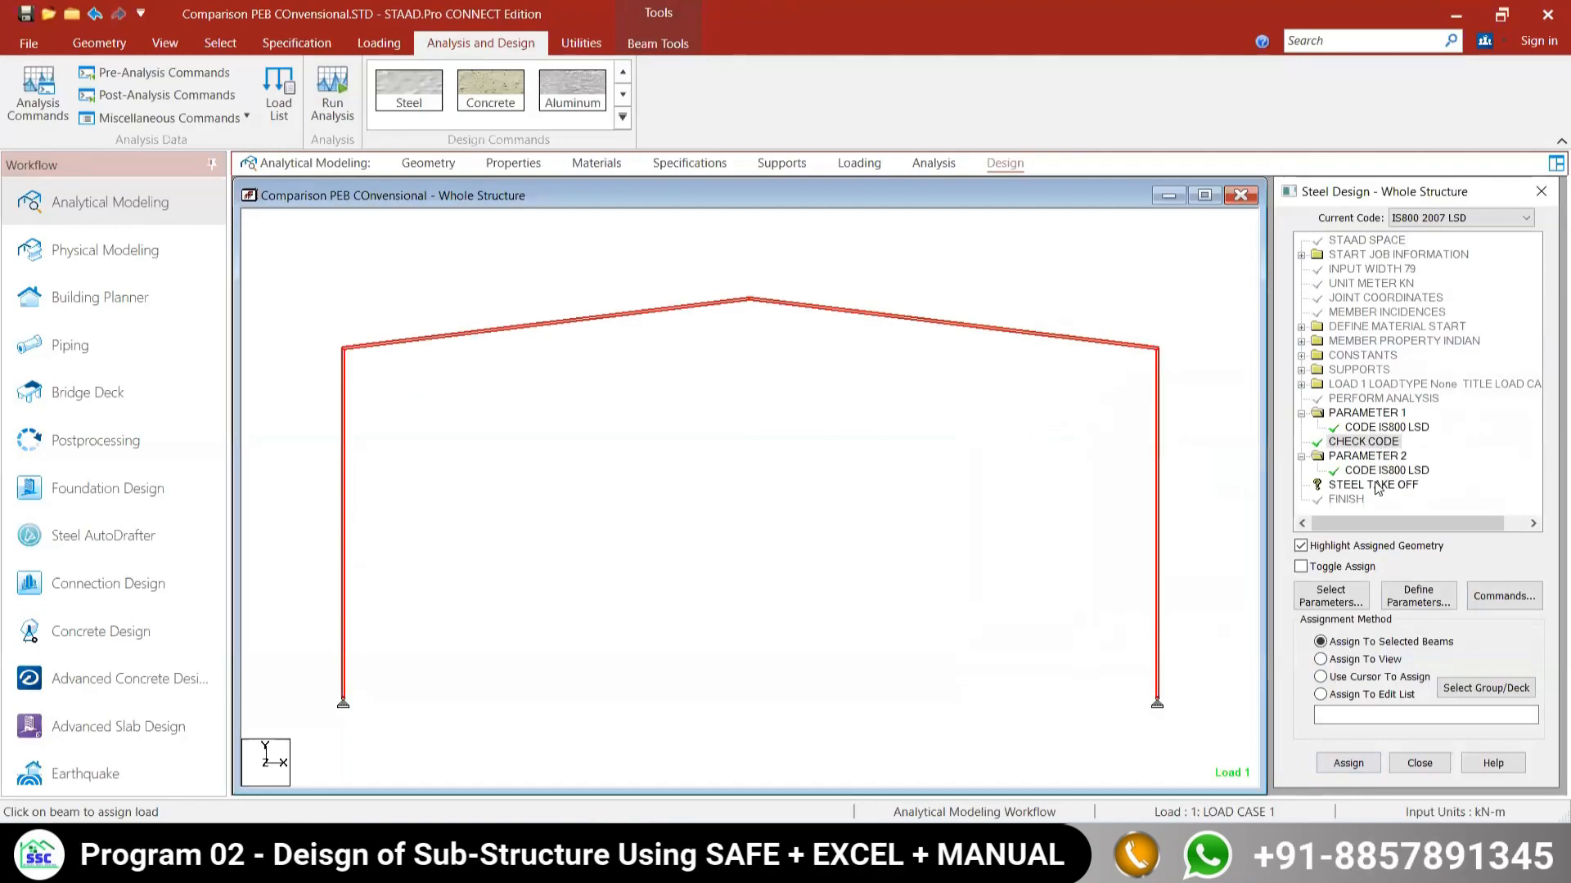
# Step: Assign the STEEL TAKE OFF command to the whole frame with the Assign To View method
pyautogui.click(1331, 485)
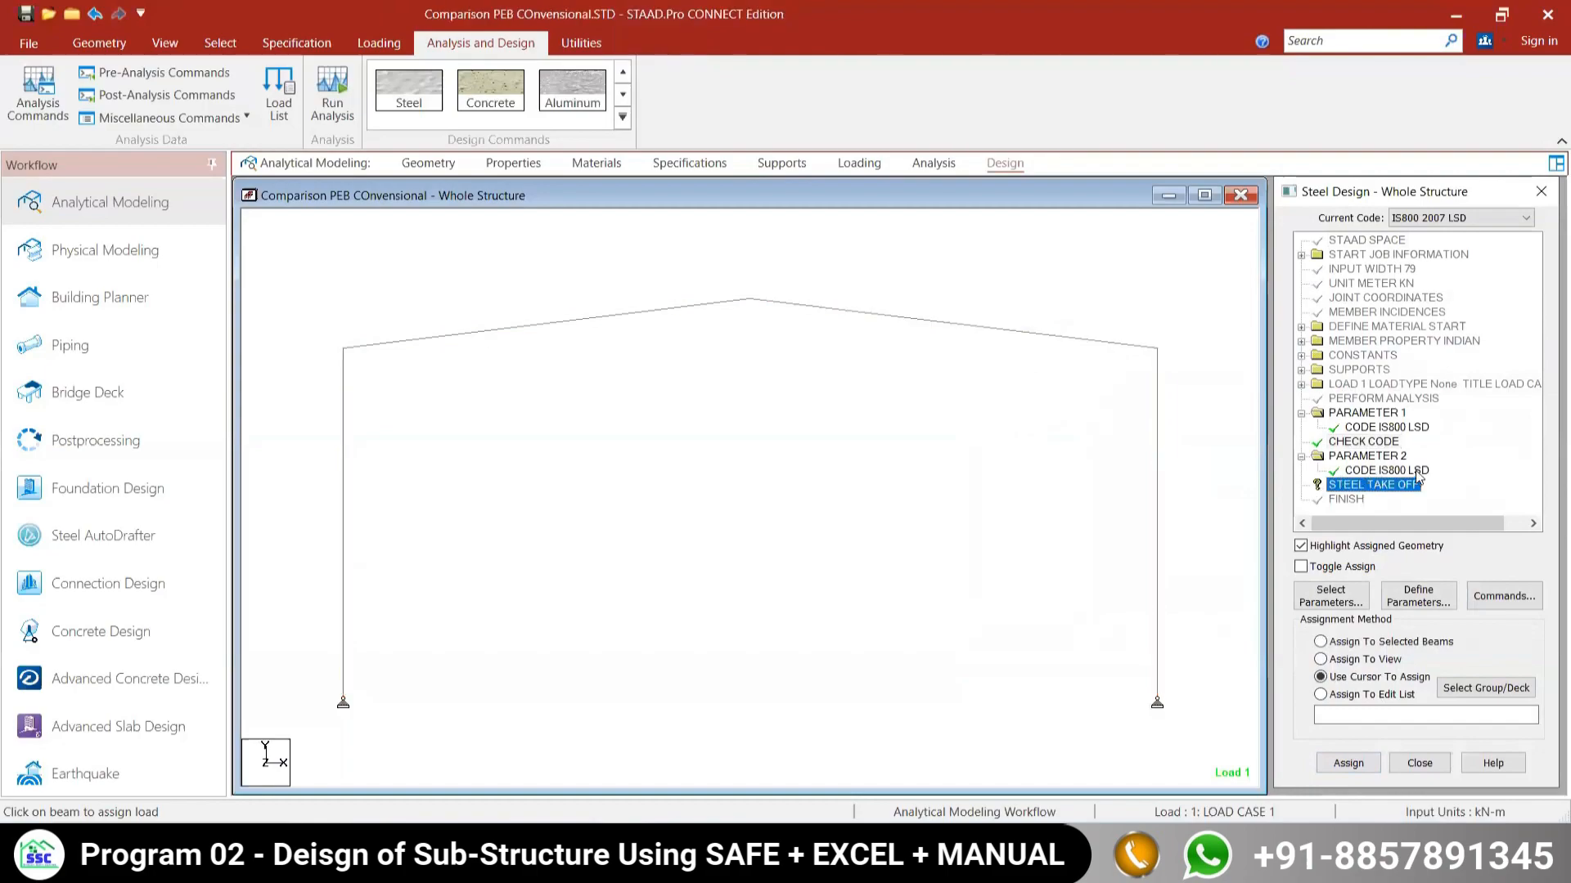
pyautogui.click(1320, 659)
pyautogui.click(1346, 763)
pyautogui.click(1405, 538)
pyautogui.click(727, 519)
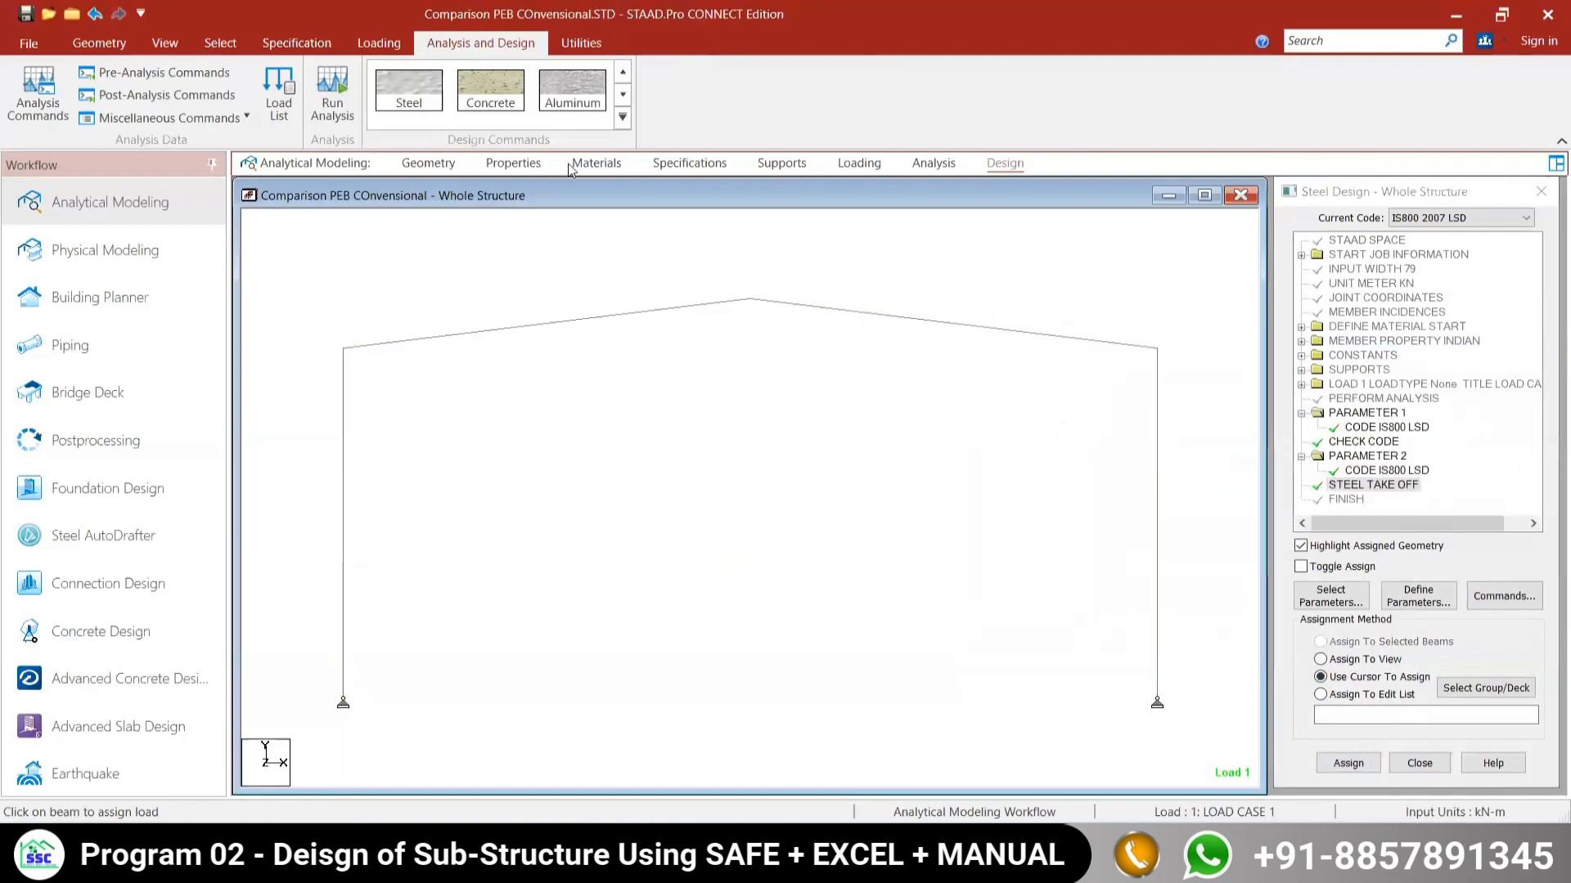
# Step: Save the model and run the analysis and design, staying in modeling mode
pyautogui.click(340, 97)
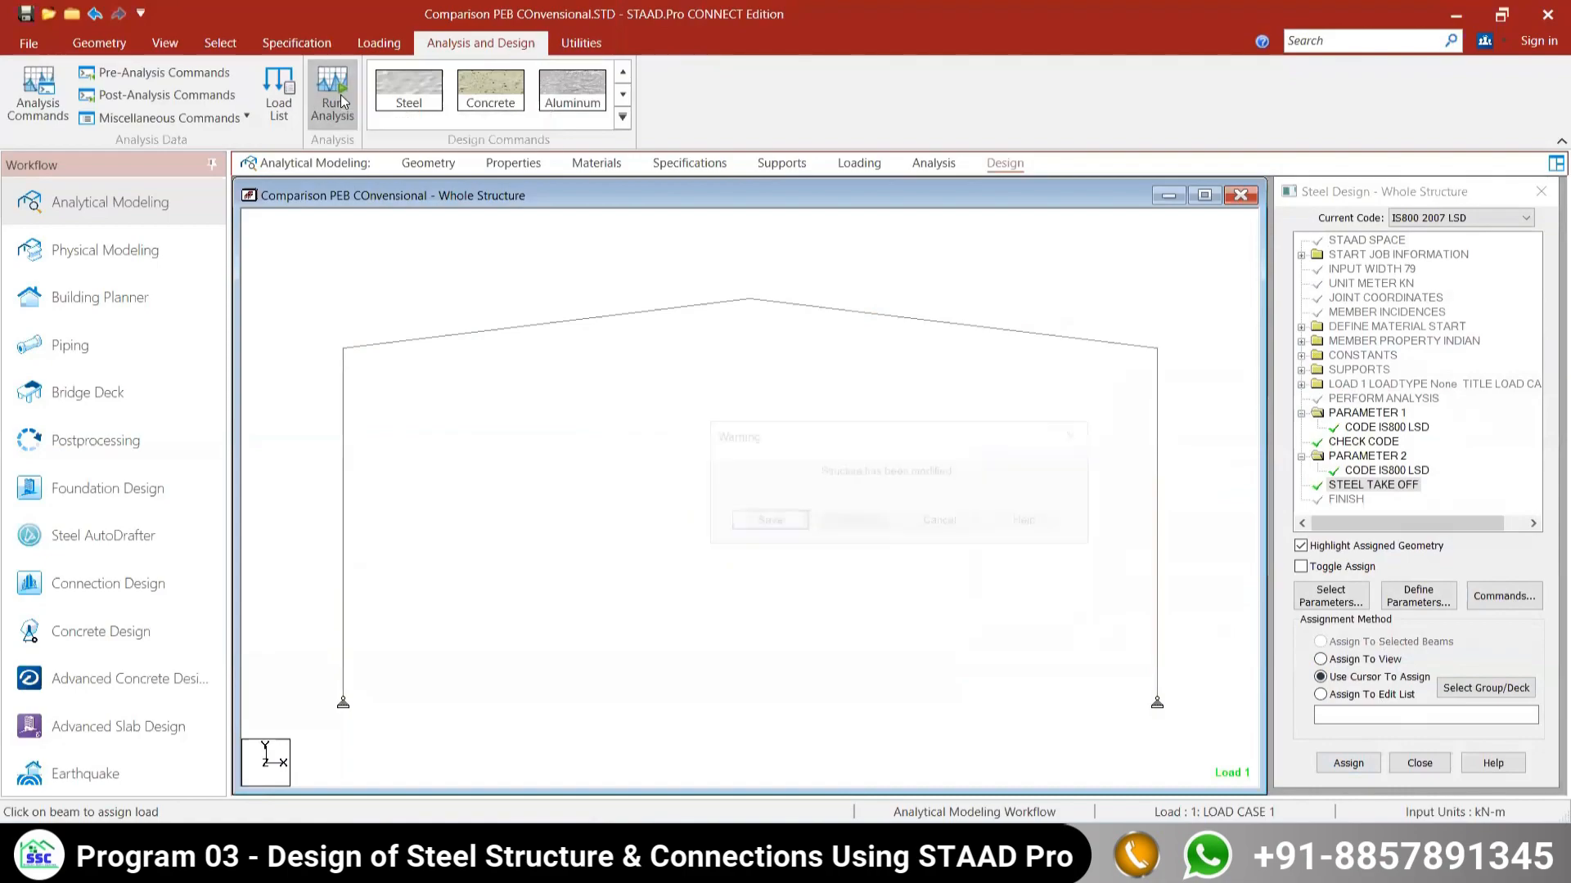
pyautogui.click(777, 521)
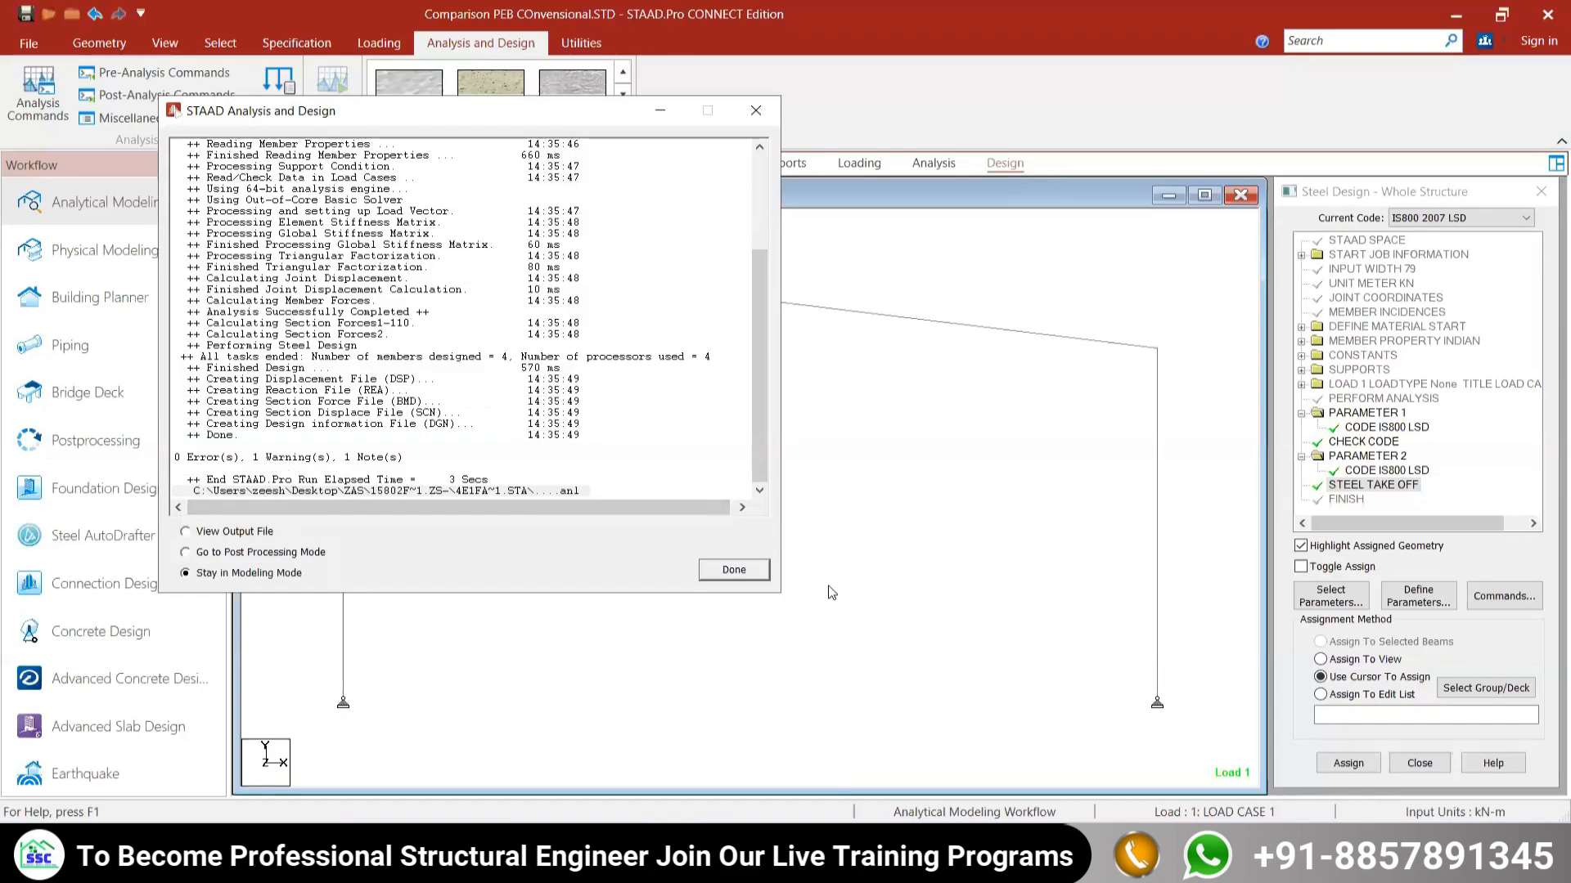
pyautogui.click(727, 571)
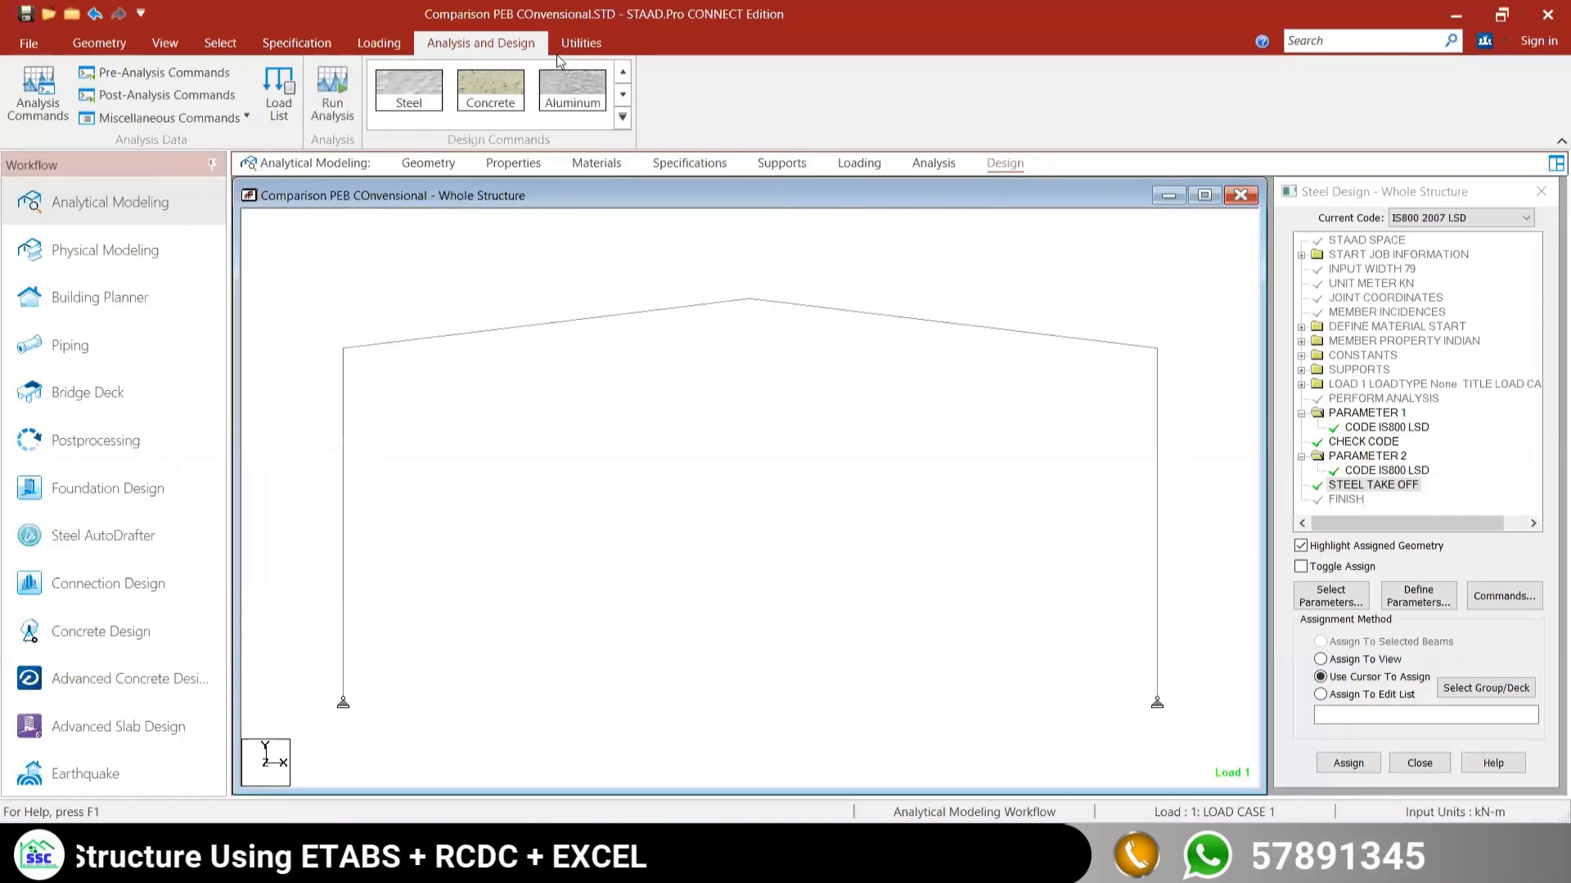
# Step: Change the structure type on line 1 of the command file from SPACE to plane and save the file
pyautogui.click(596, 44)
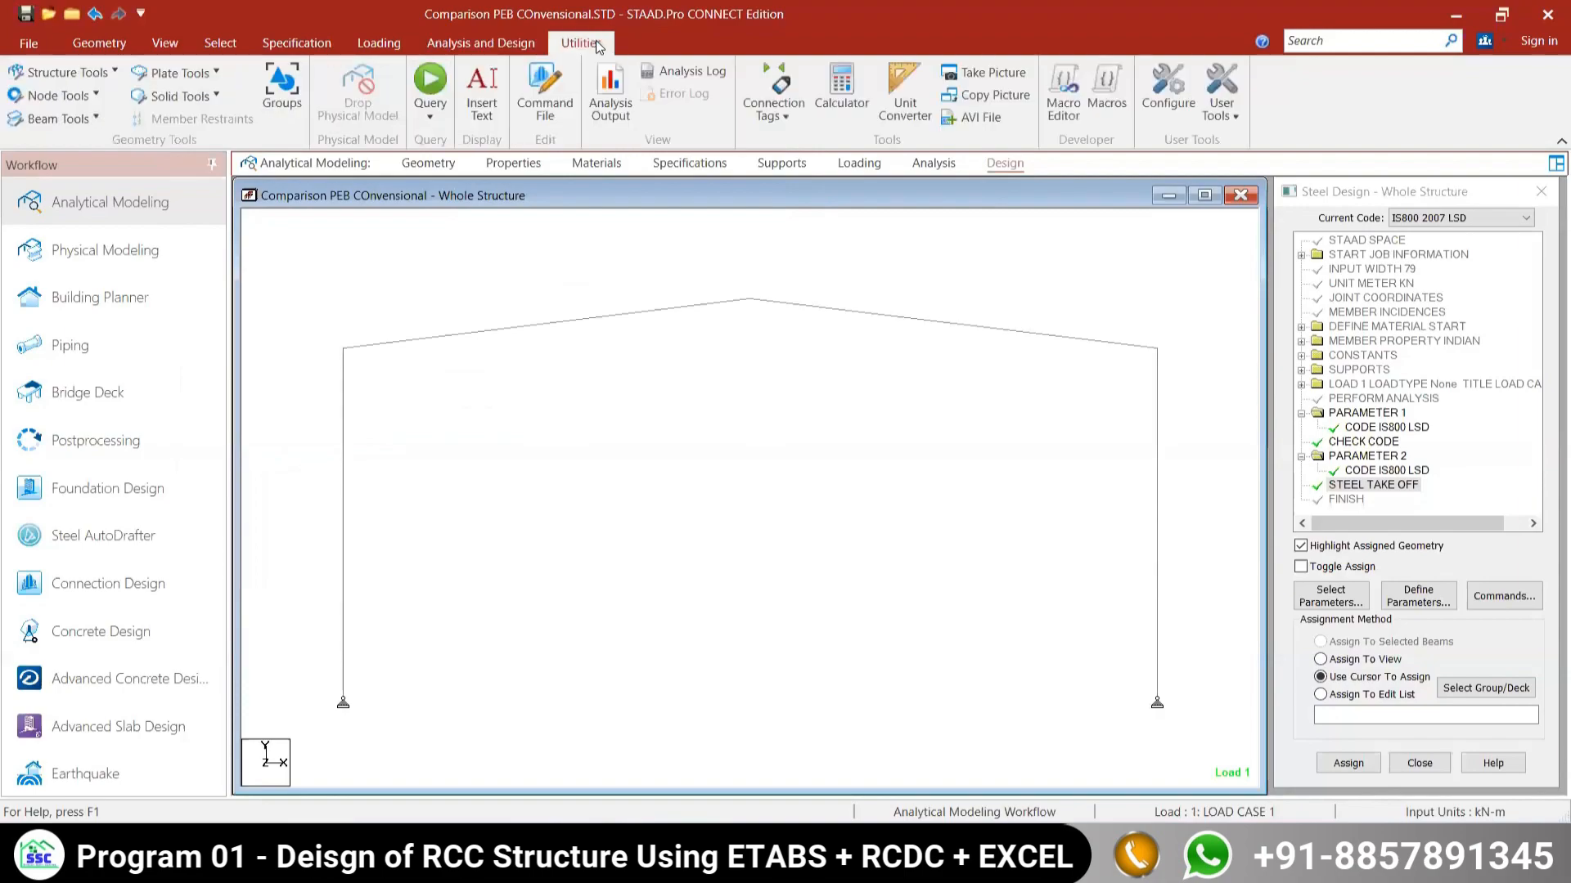
pyautogui.click(546, 104)
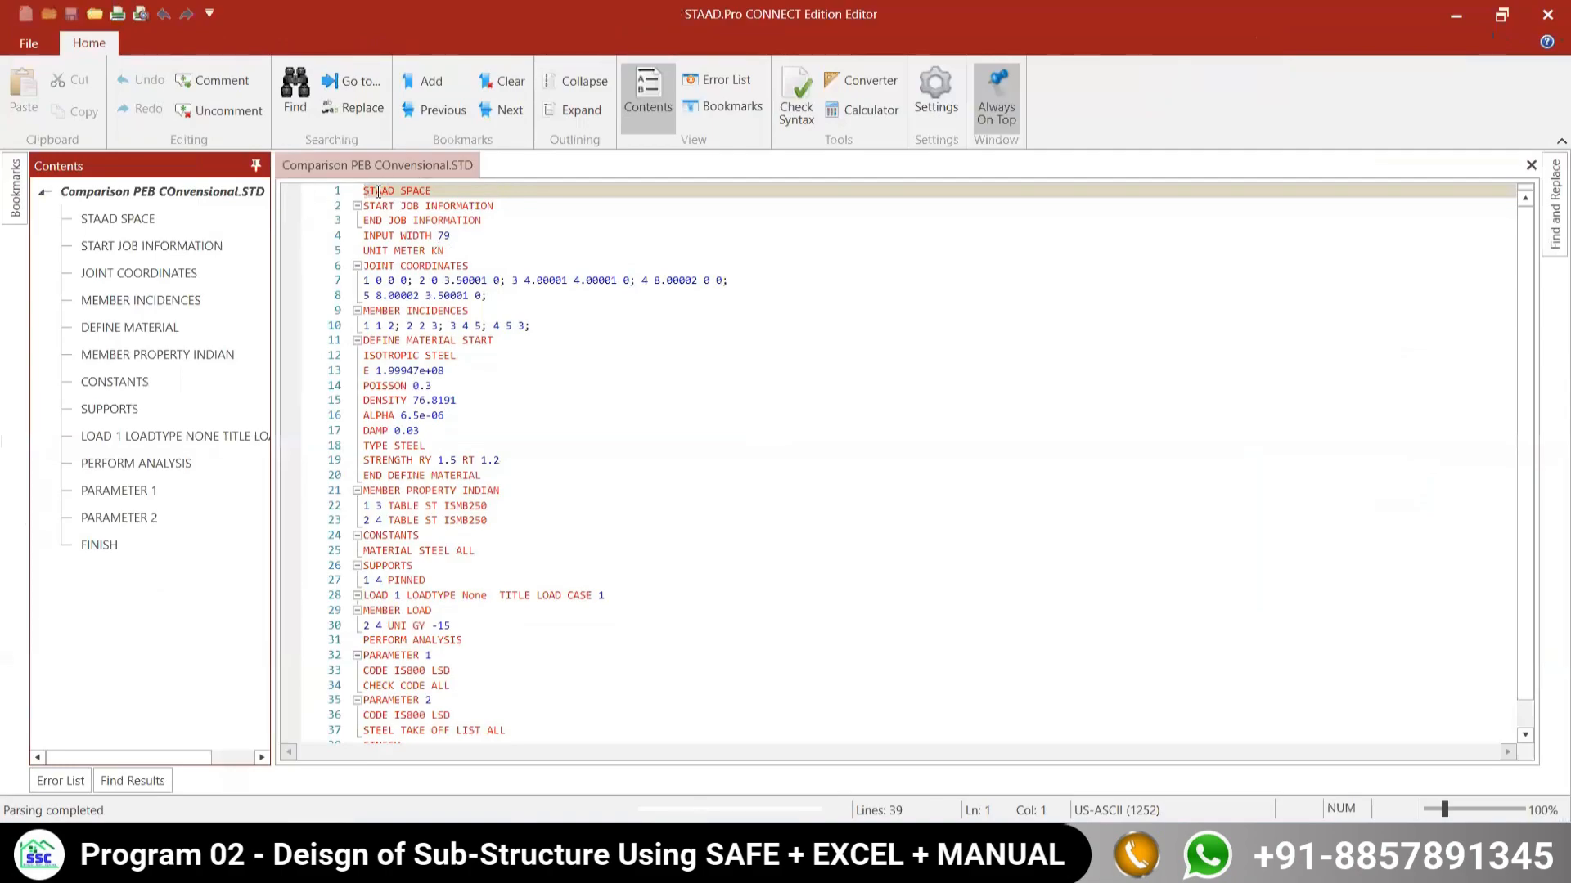
pyautogui.click(445, 188)
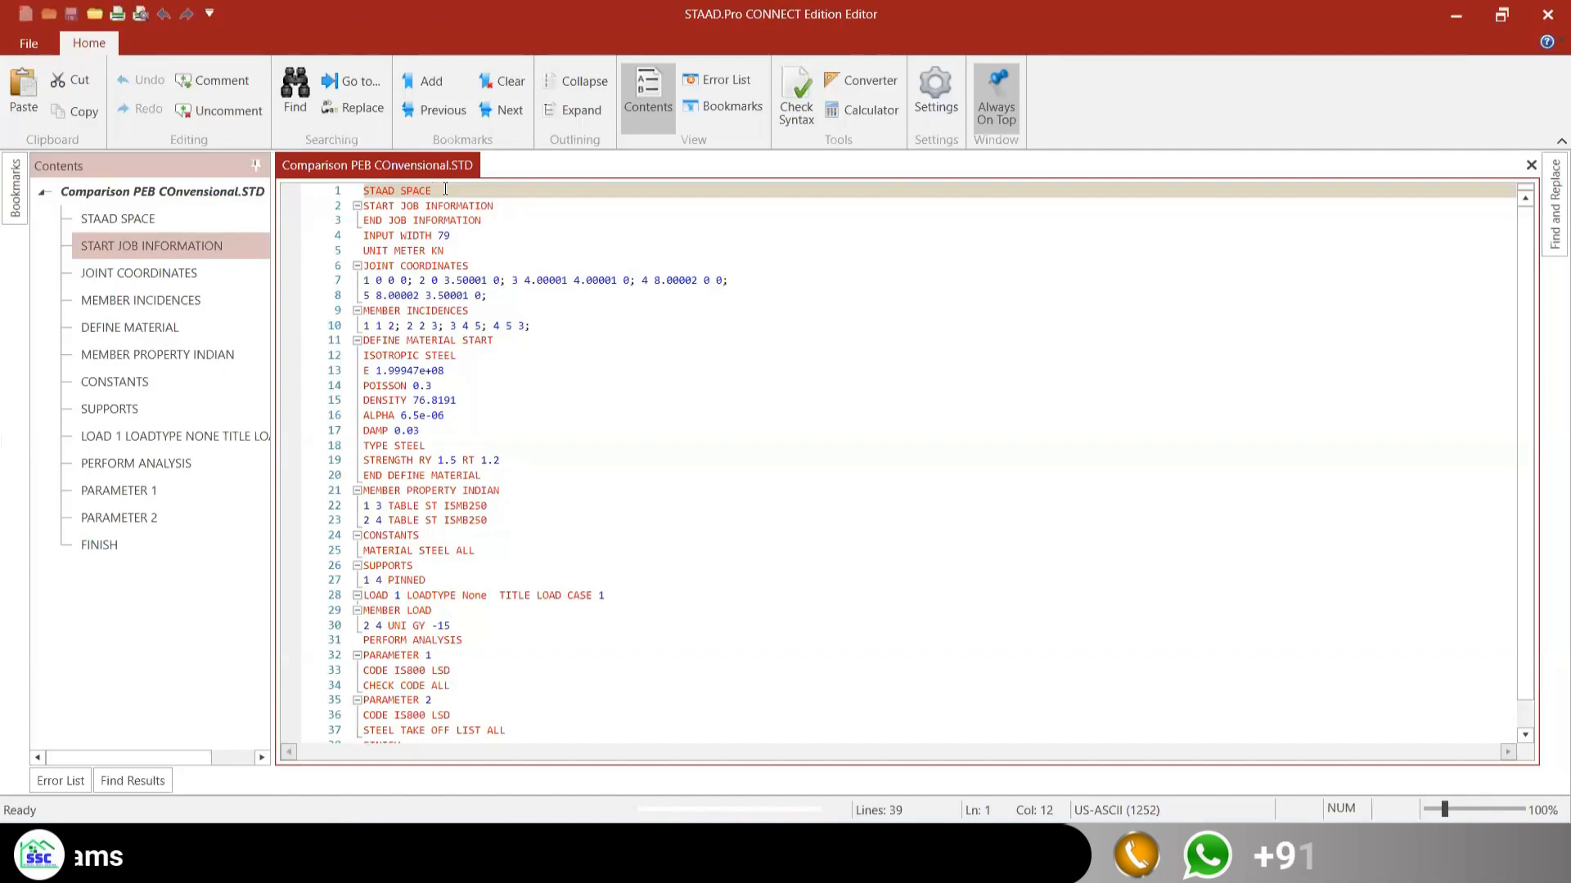
pyautogui.press('BackSpace')
pyautogui.press('BackSpace')
pyautogui.press('BackSpace')
pyautogui.press('BackSpace')
pyautogui.press('BackSpace')
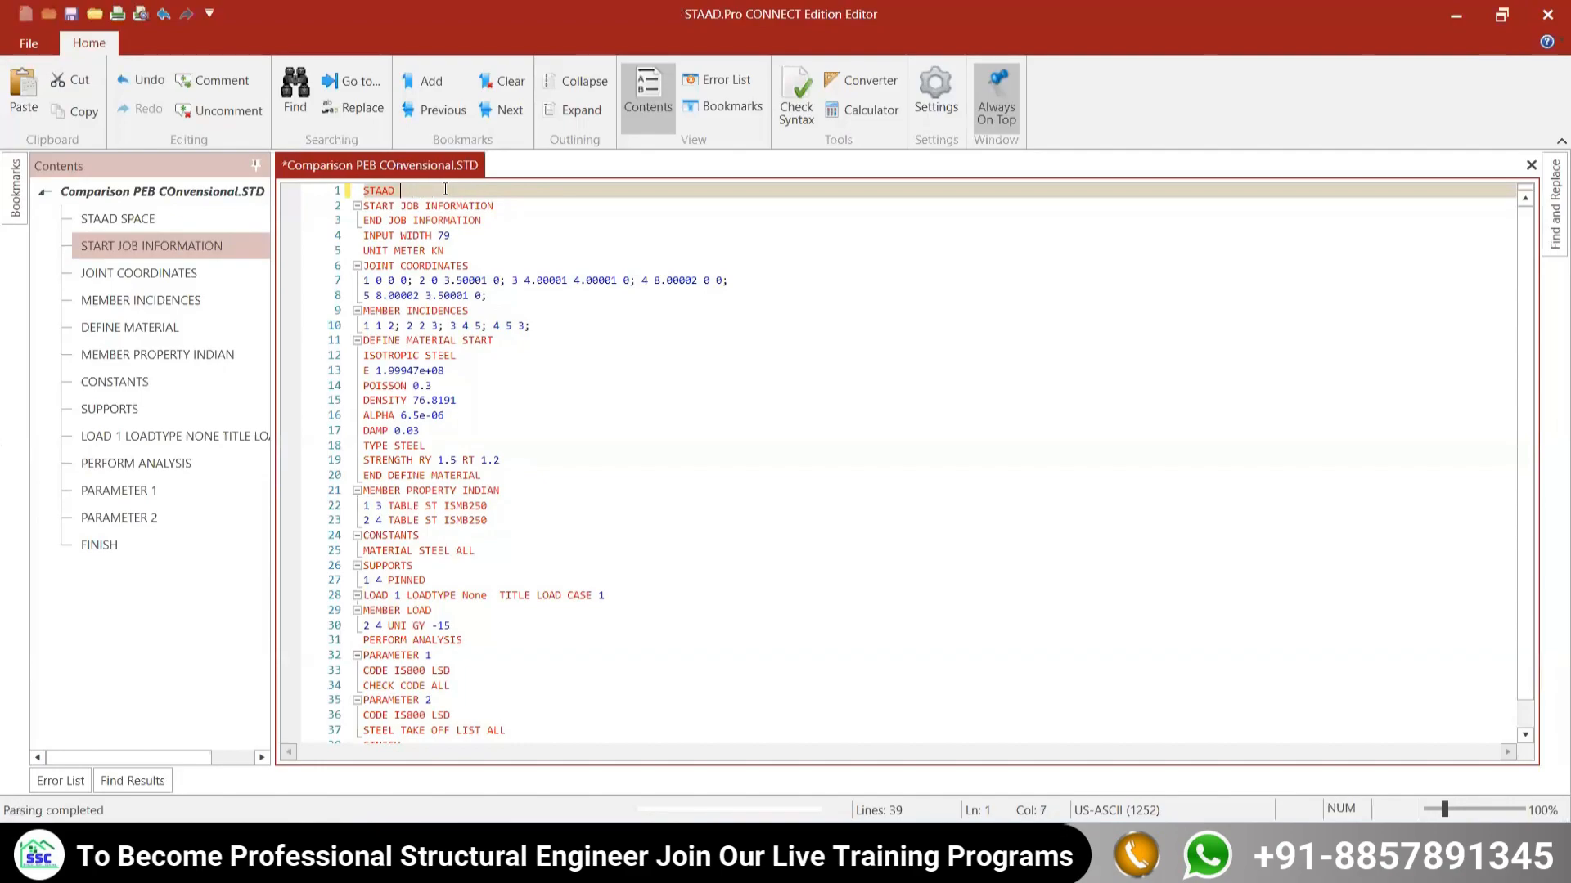
pyautogui.write('plane')
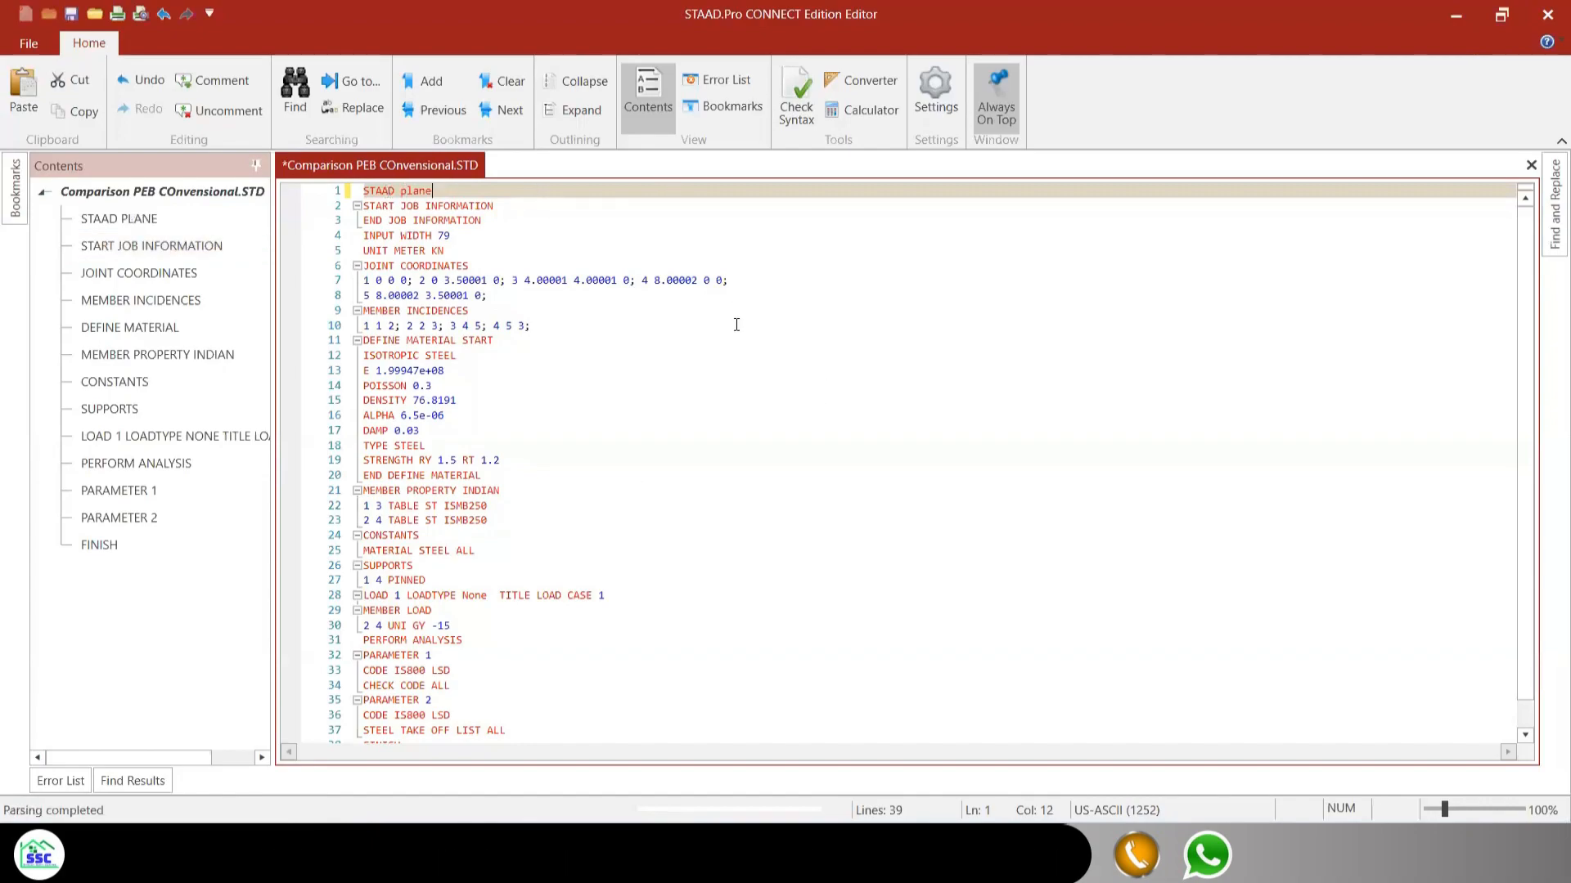
pyautogui.click(71, 14)
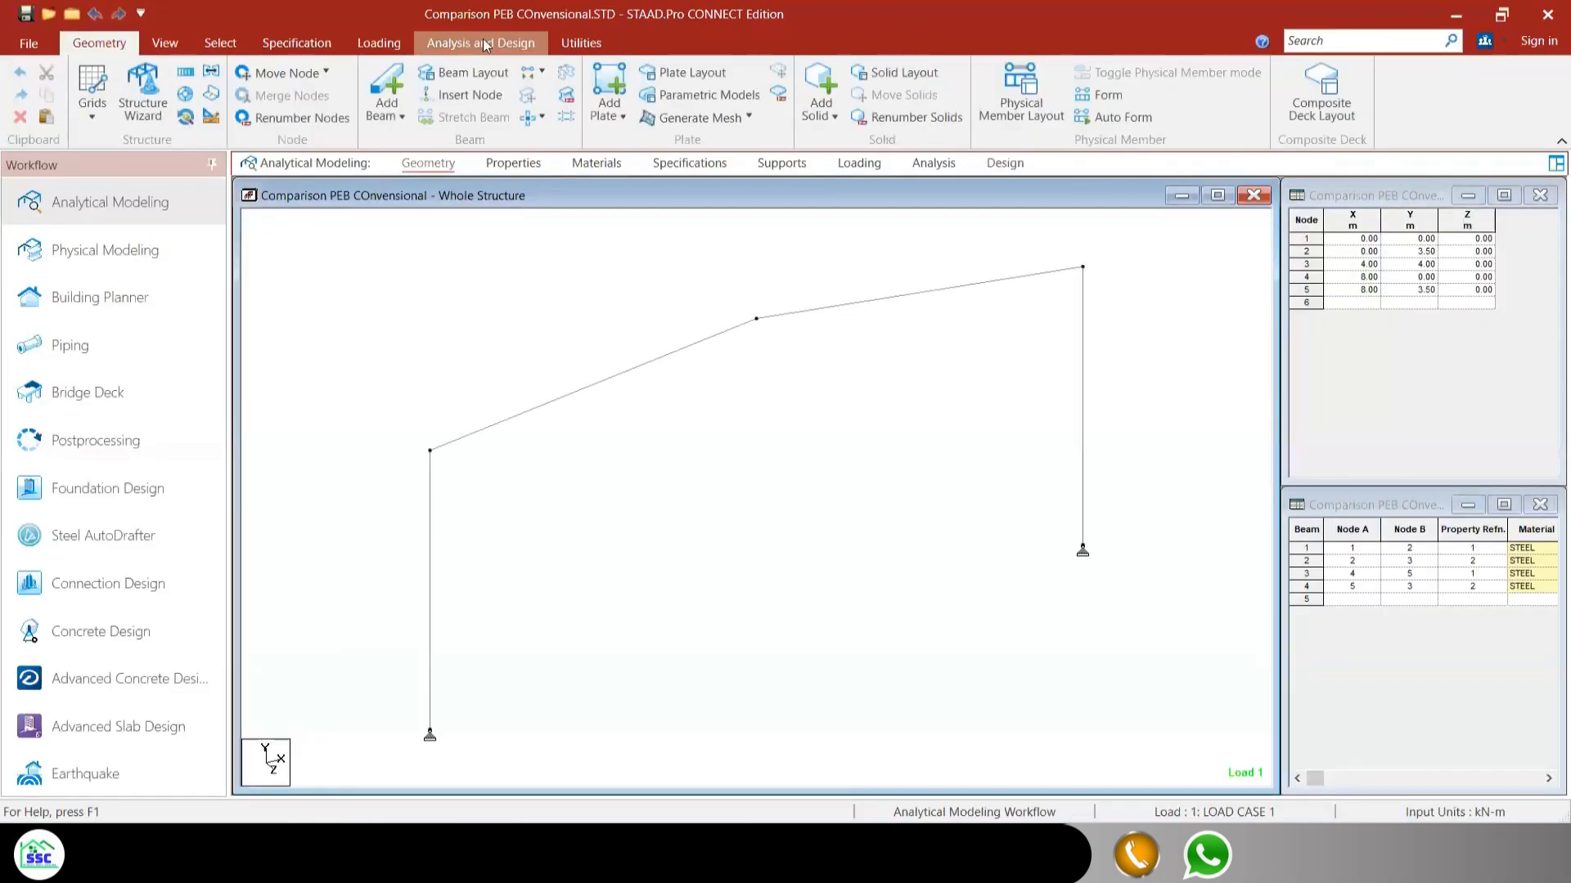
# Step: Rerun the analysis, staying in modeling mode, and return the frame to its front elevation view
pyautogui.click(483, 44)
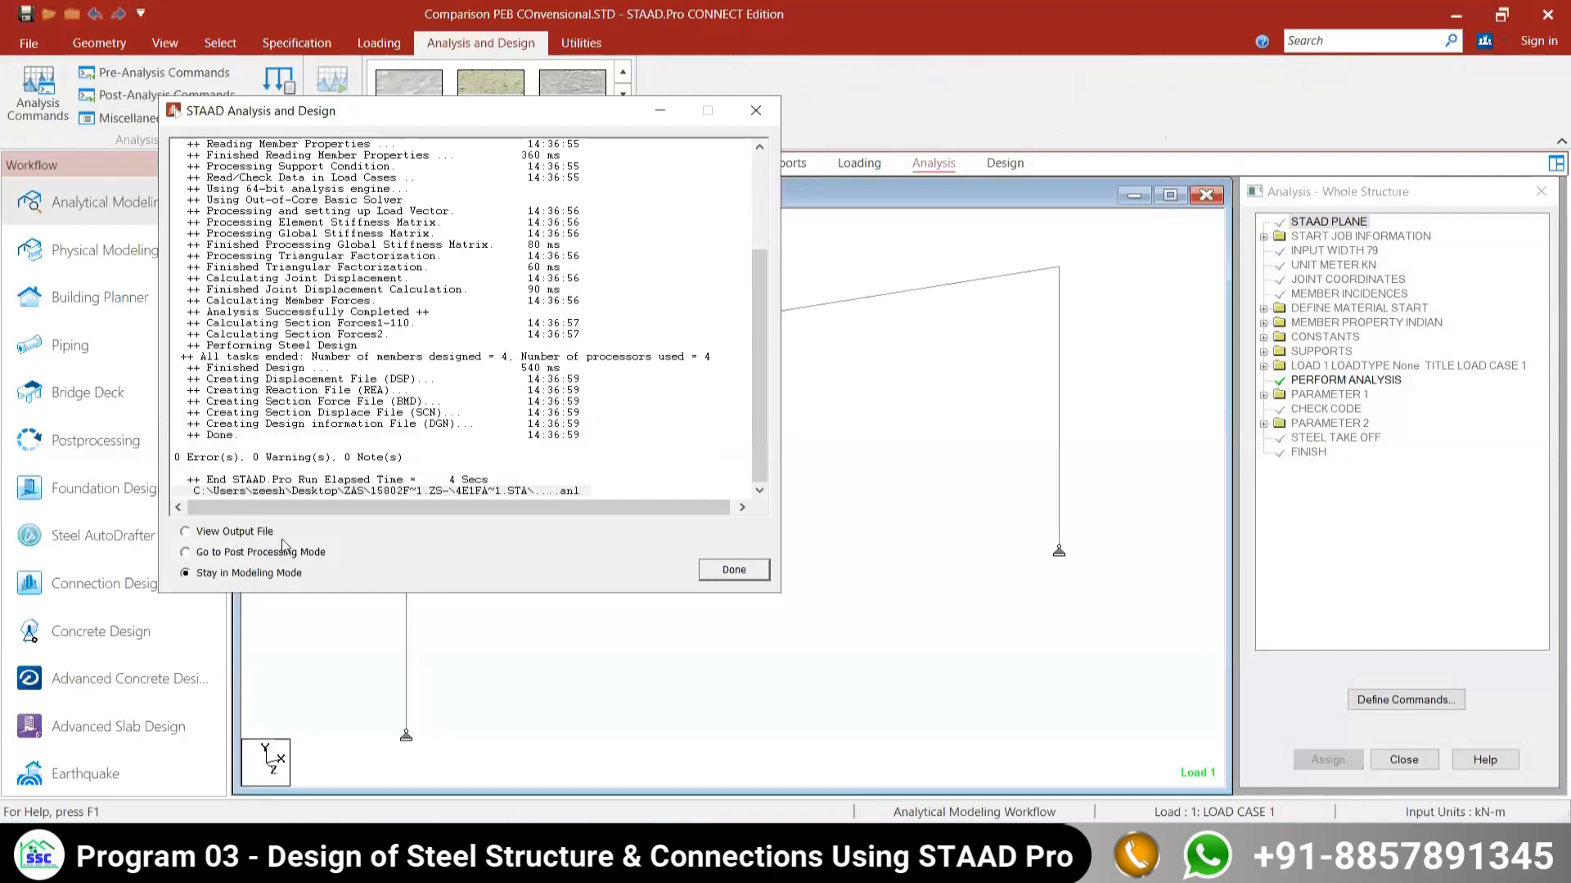
pyautogui.click(762, 567)
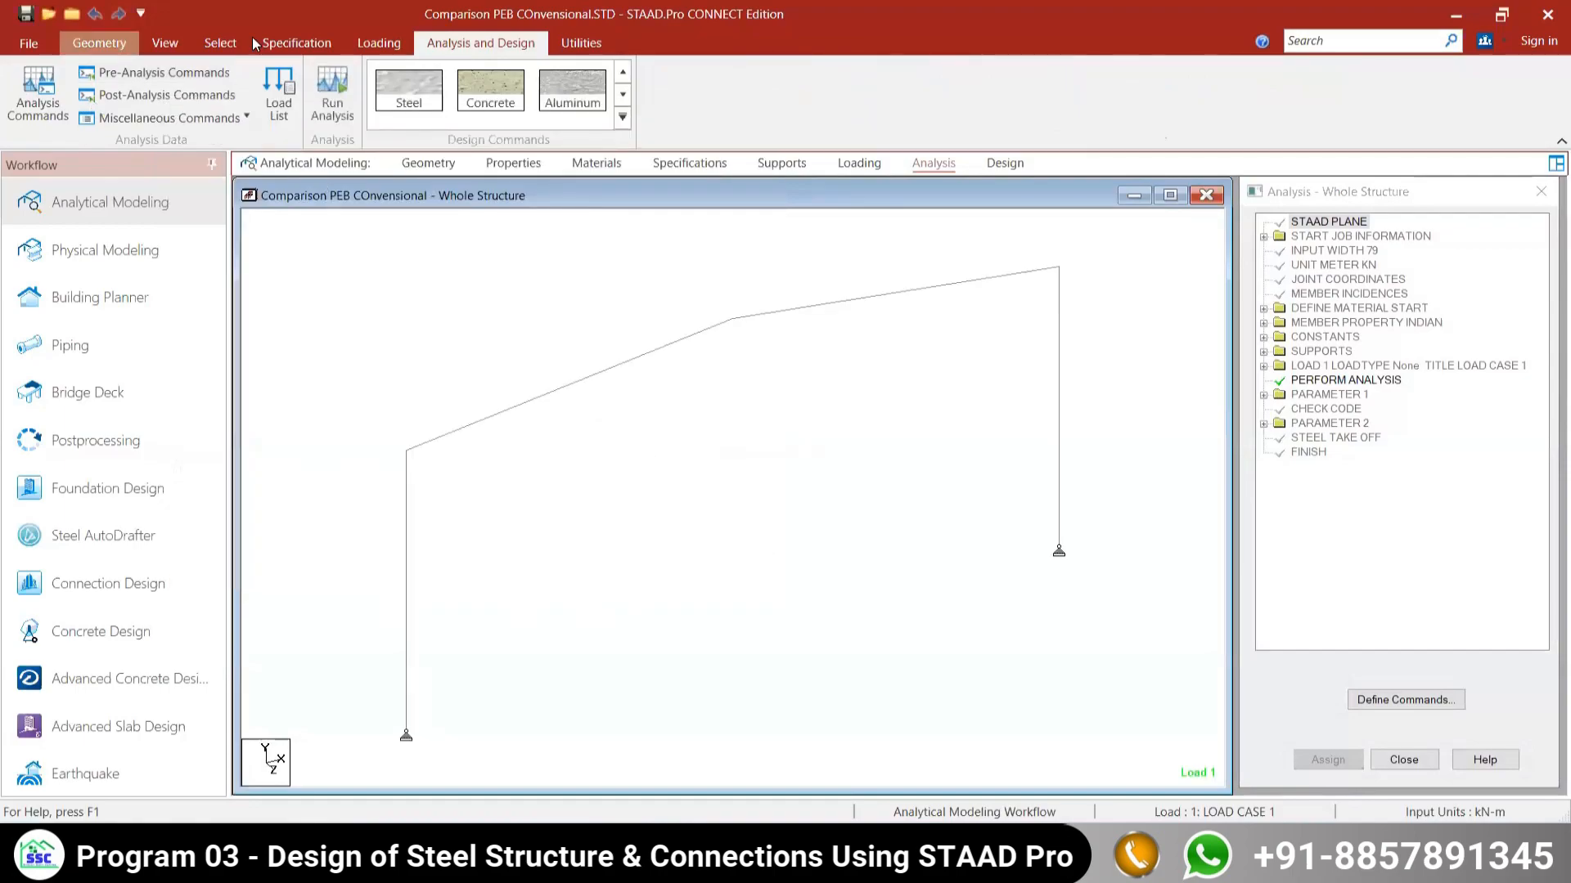
pyautogui.click(162, 42)
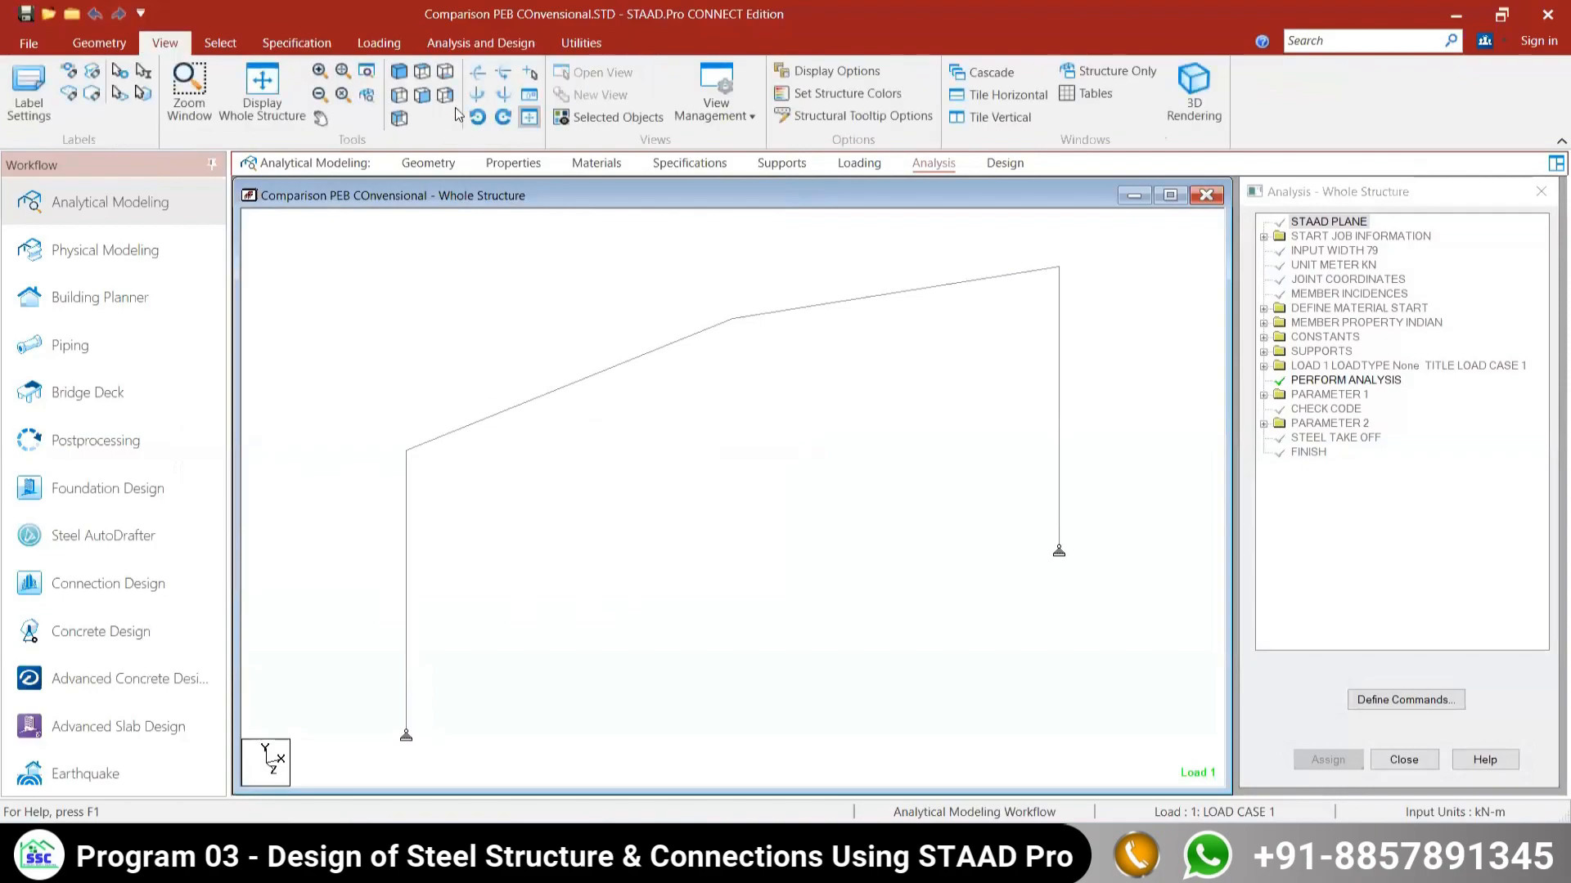
pyautogui.click(422, 94)
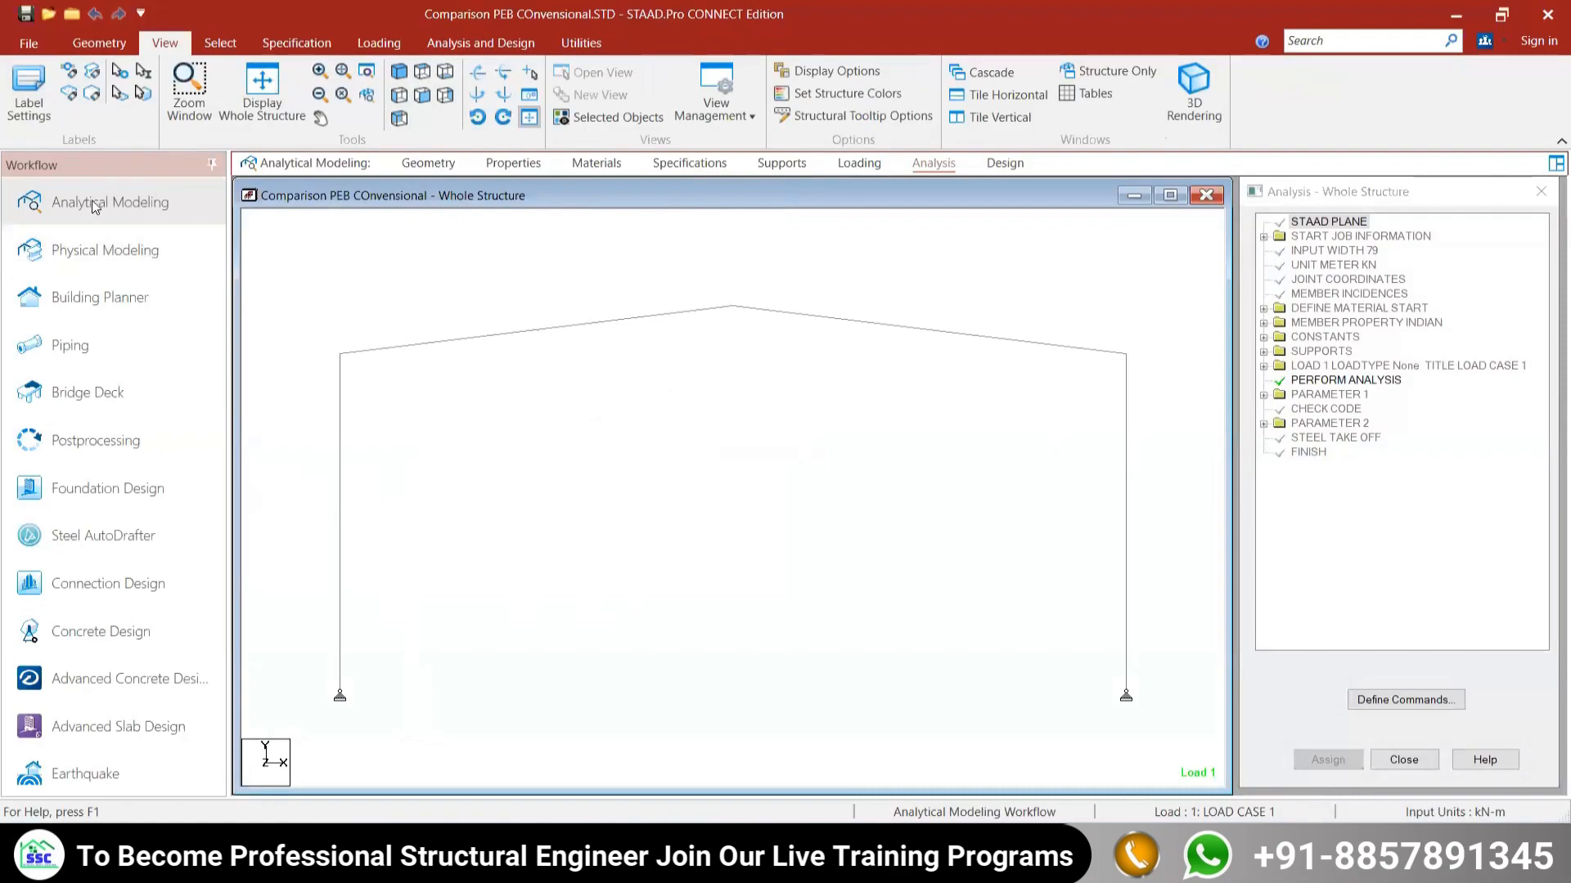
# Step: Open the postprocessing results for LOAD CASE 1 and show member utilization ratios instead of displacements
pyautogui.click(112, 440)
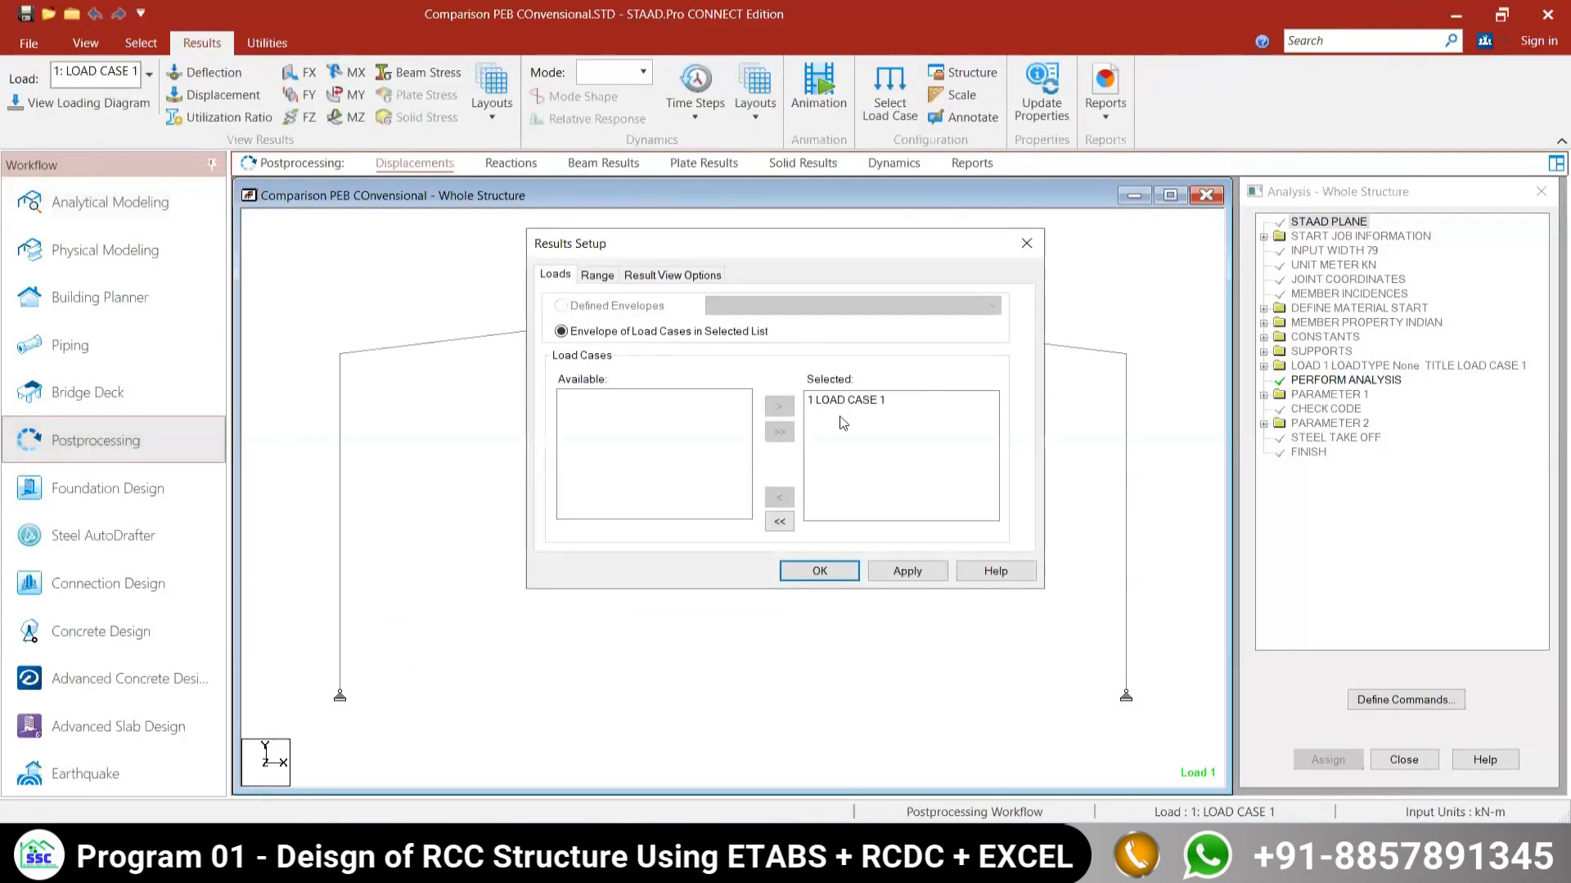
pyautogui.click(818, 571)
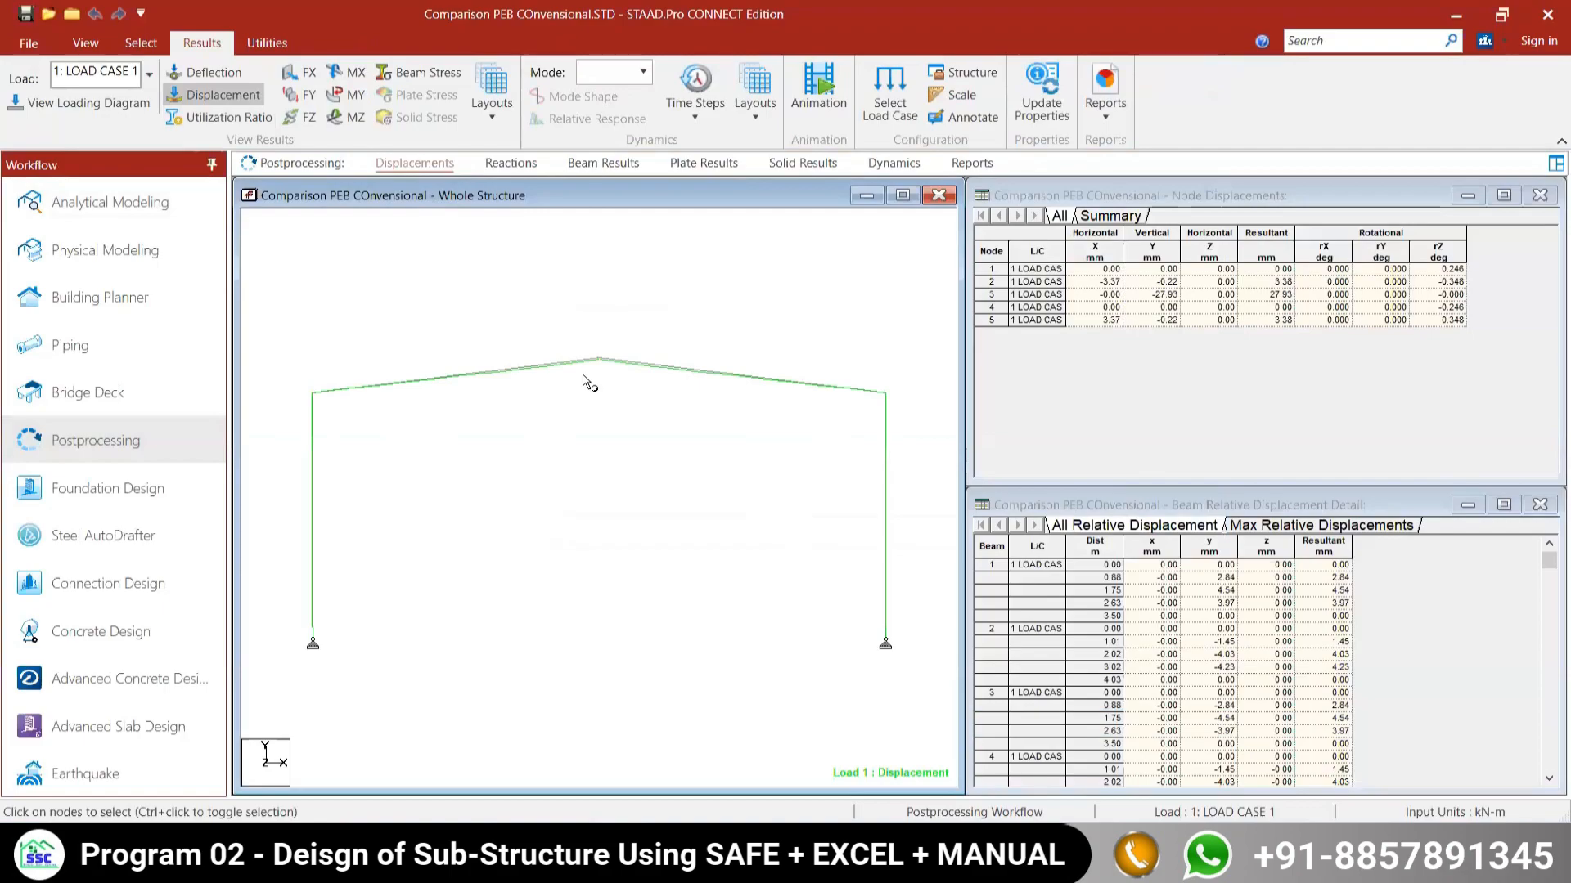
pyautogui.click(225, 95)
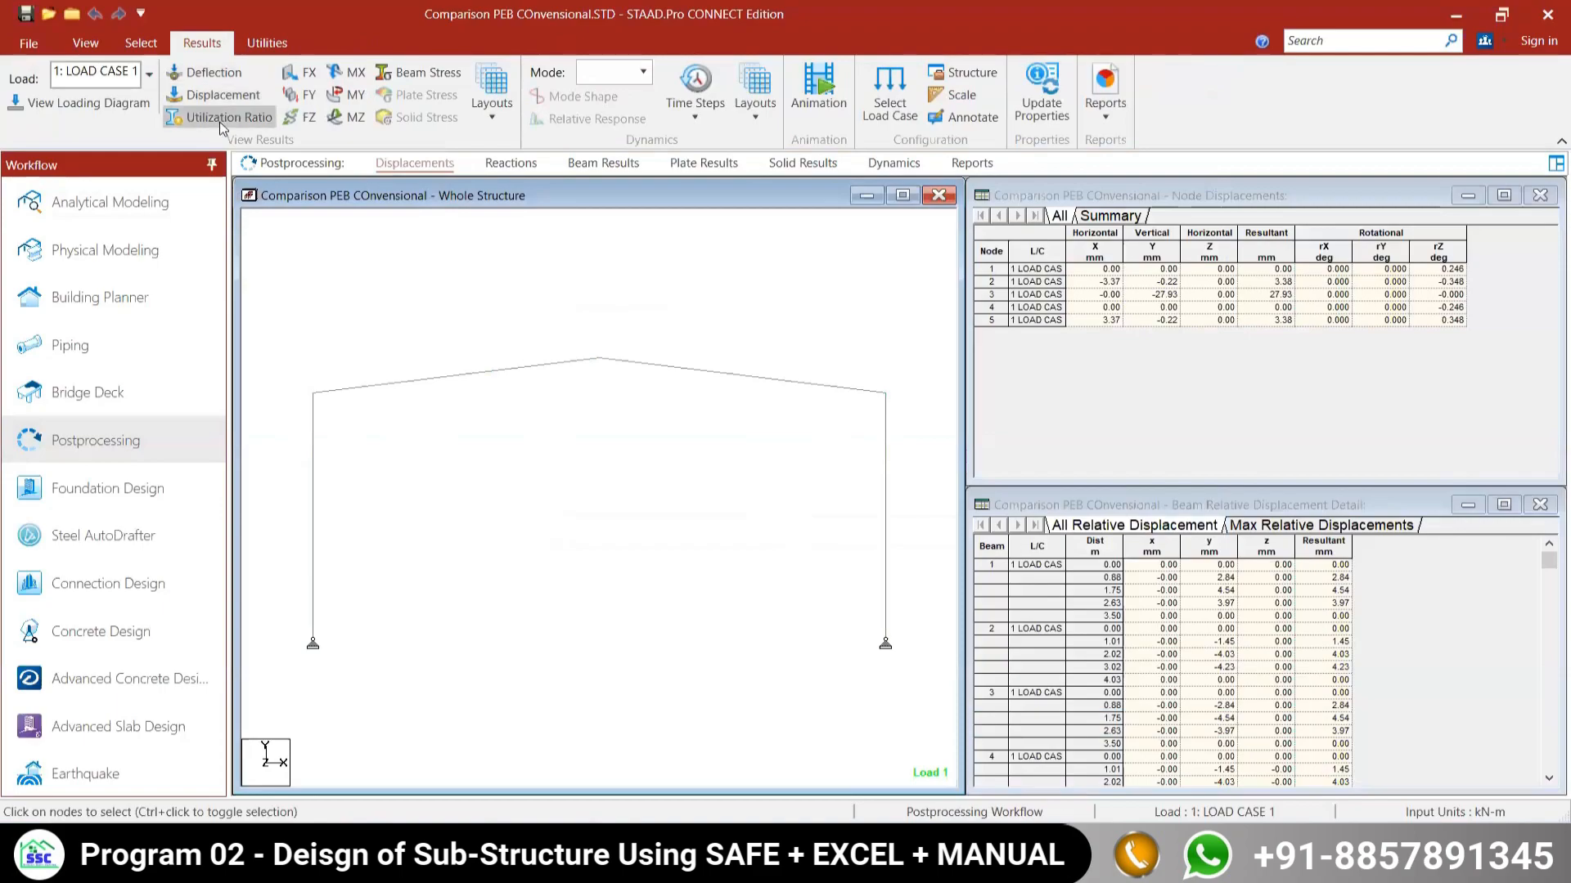
pyautogui.click(258, 121)
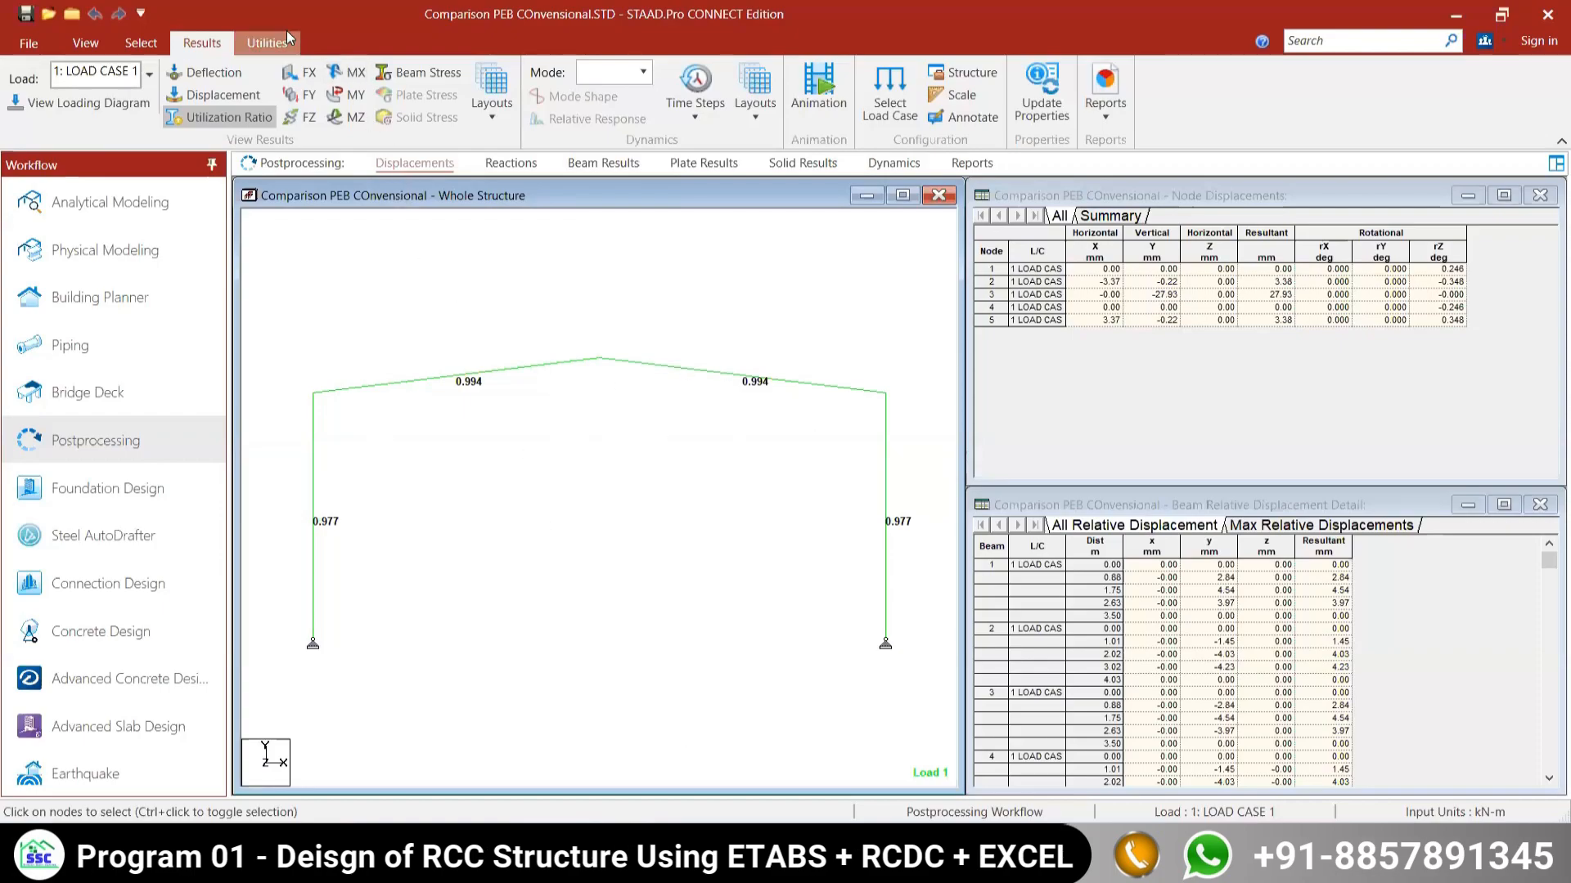
# Step: Open the analysis output file in a maximized viewer
pyautogui.click(263, 43)
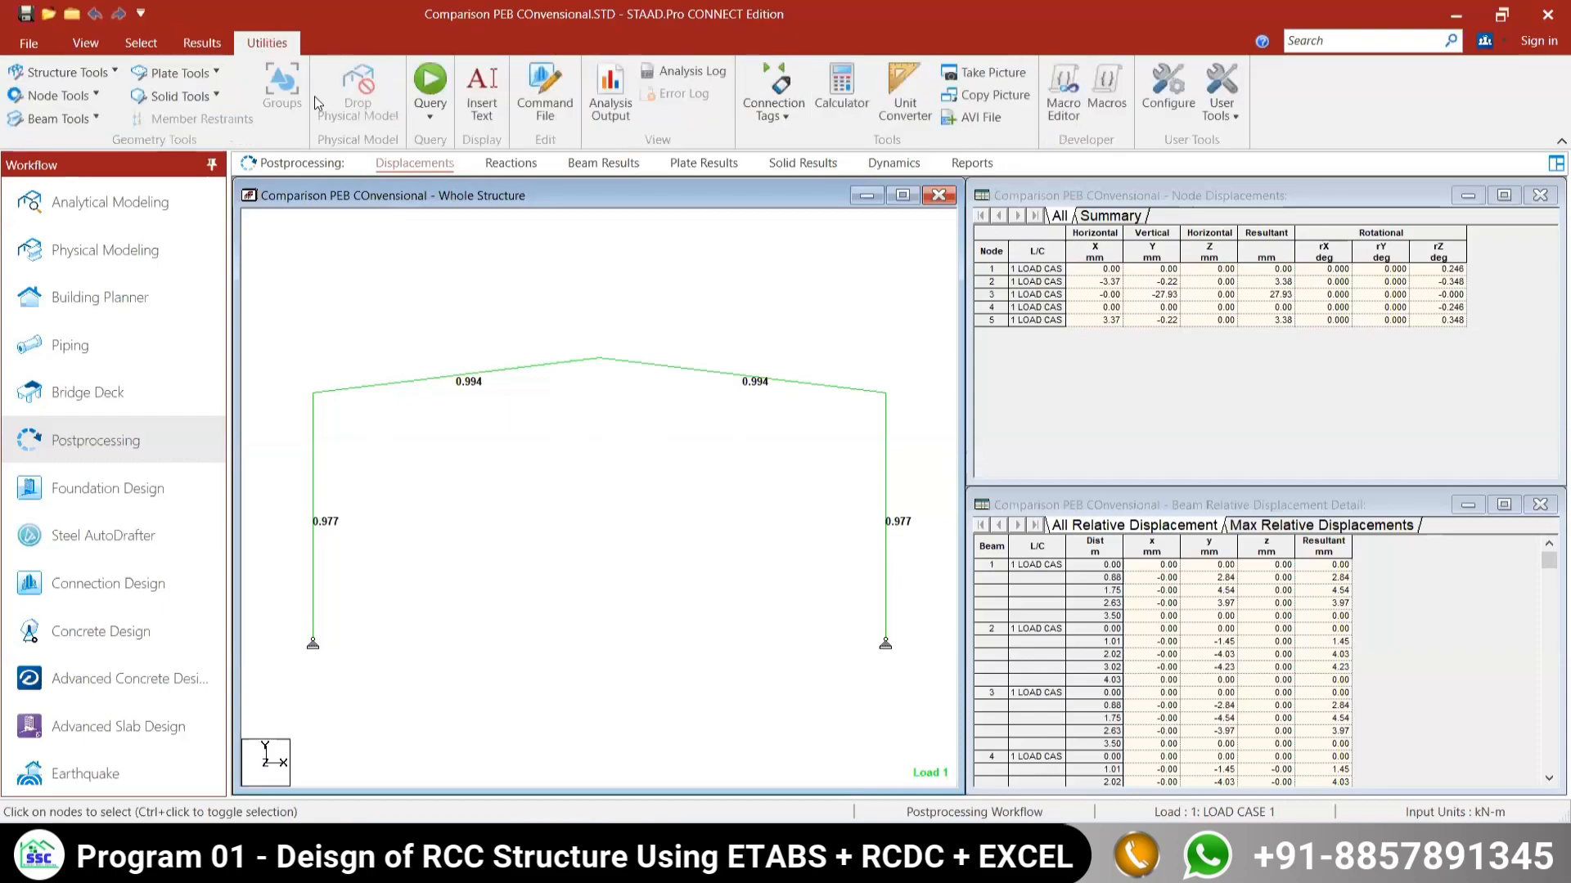
pyautogui.click(608, 99)
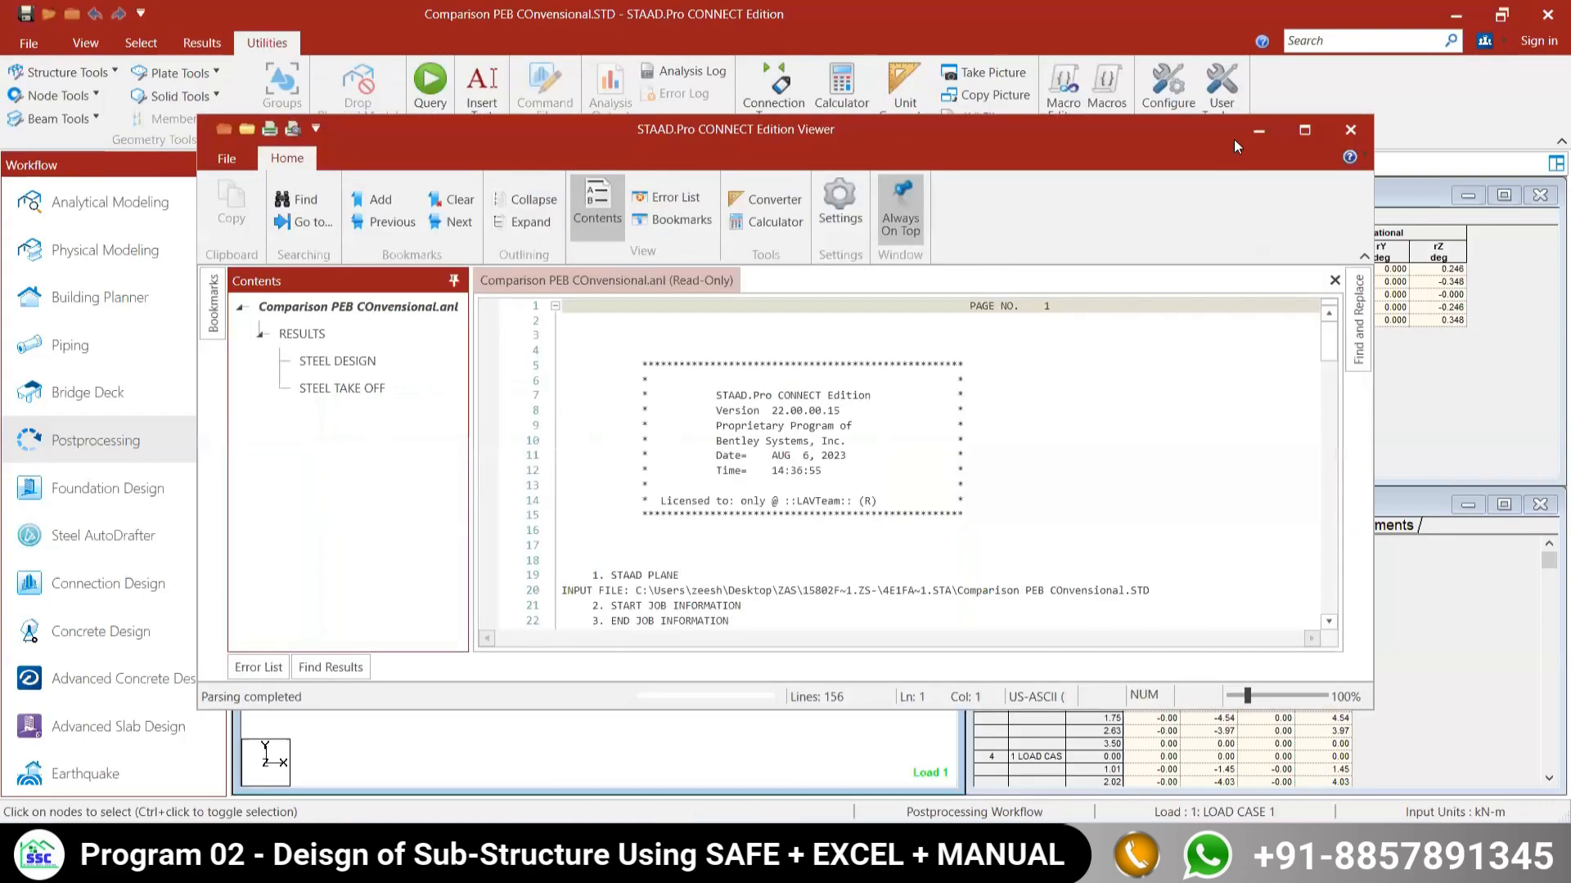
pyautogui.click(1307, 131)
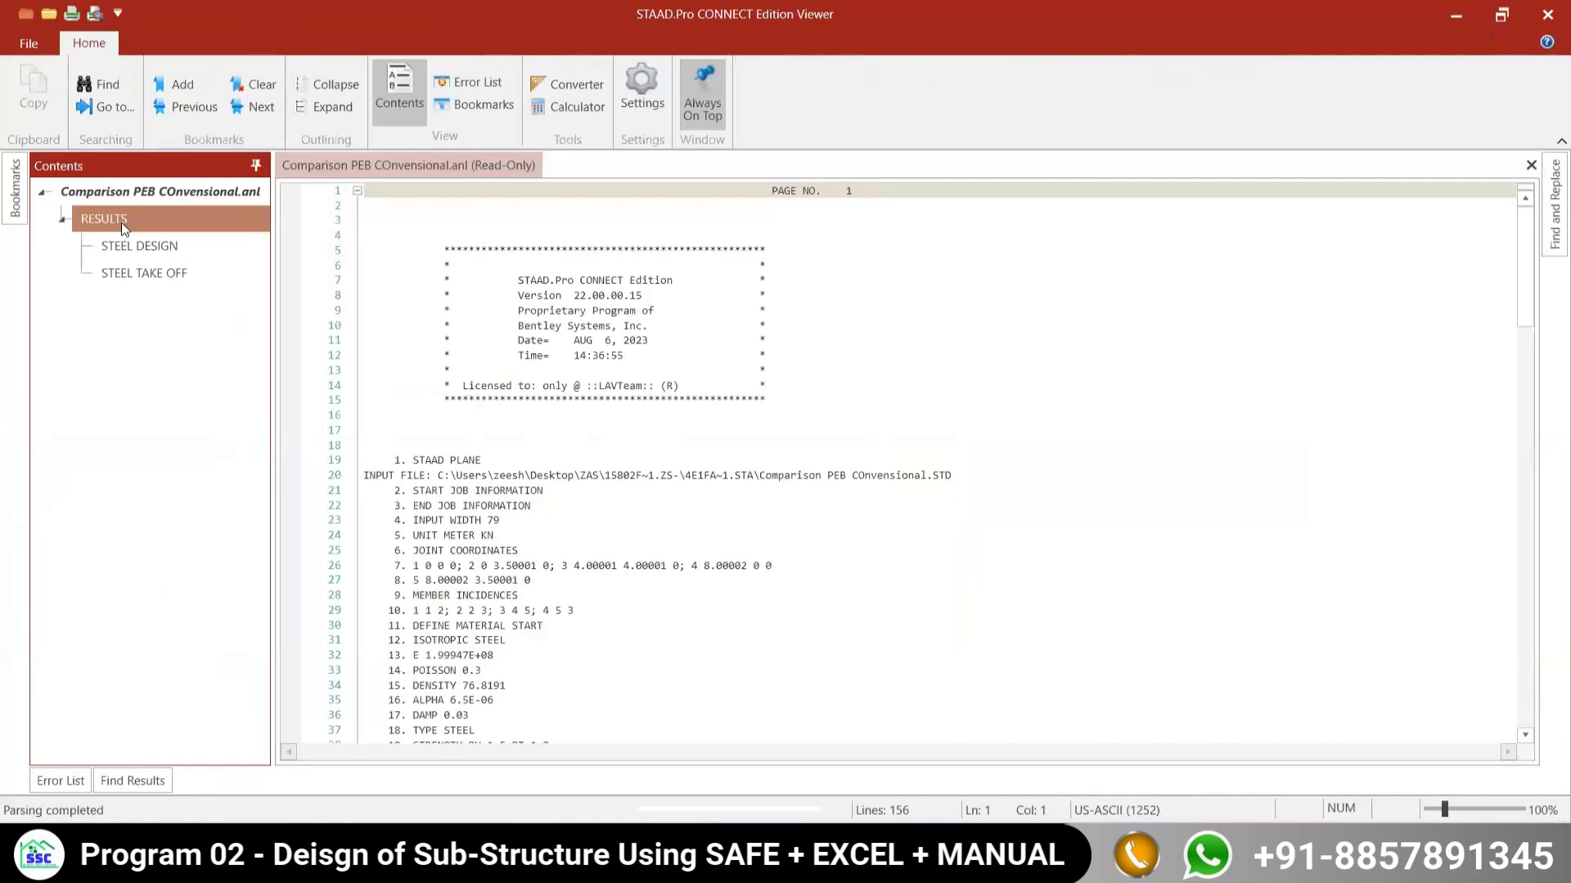
# Step: Go to the steel take-off section of the output file and examine the total weight
pyautogui.click(143, 272)
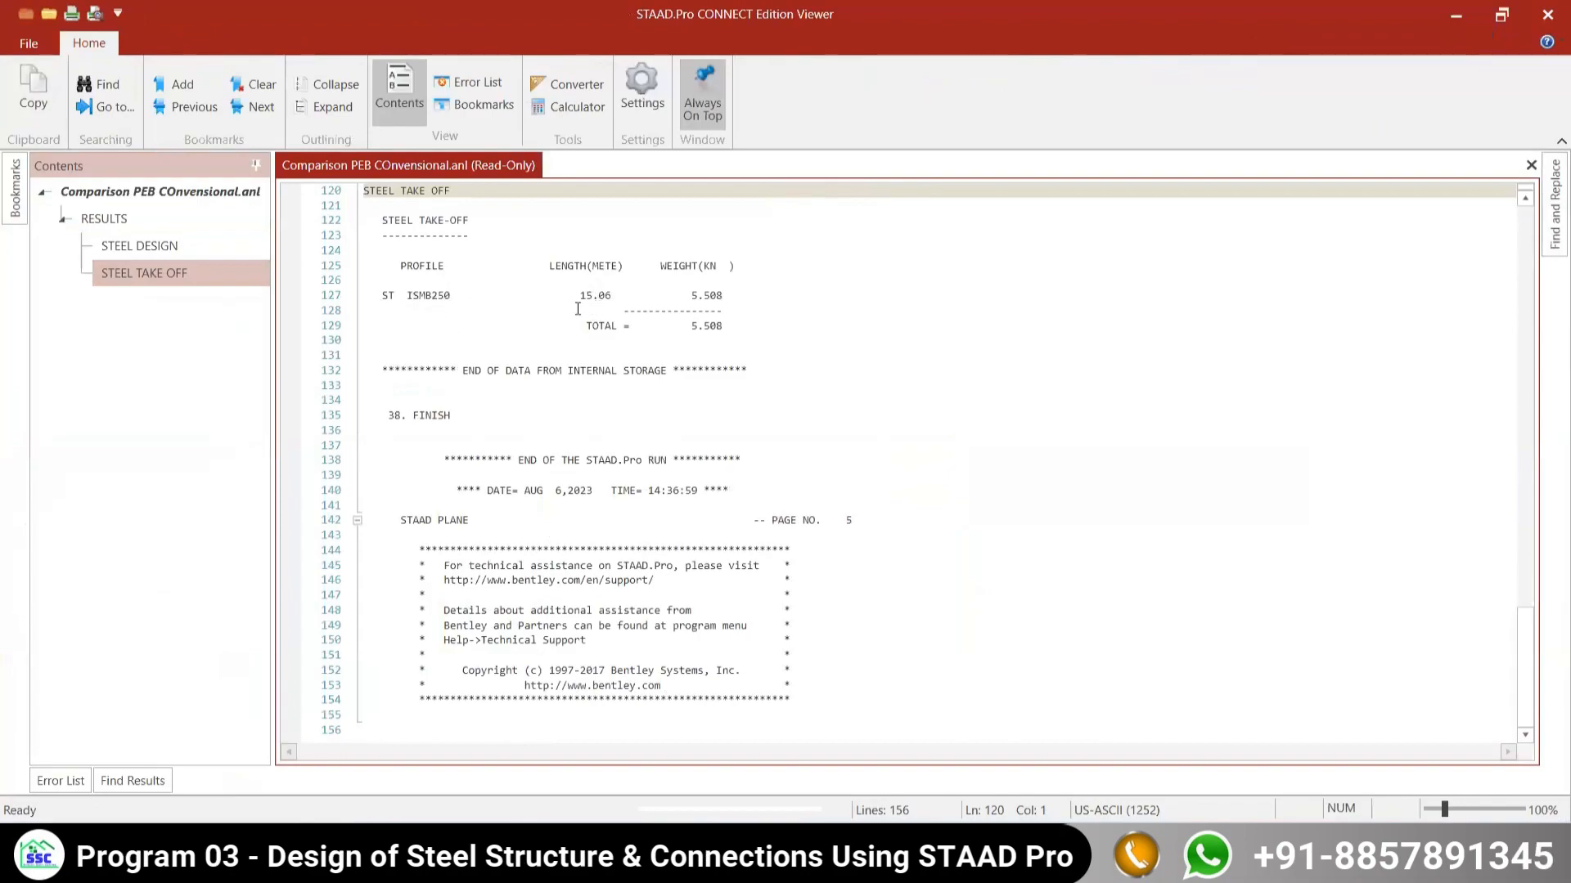
pyautogui.moveTo(682, 324); pyautogui.dragTo(733, 324)
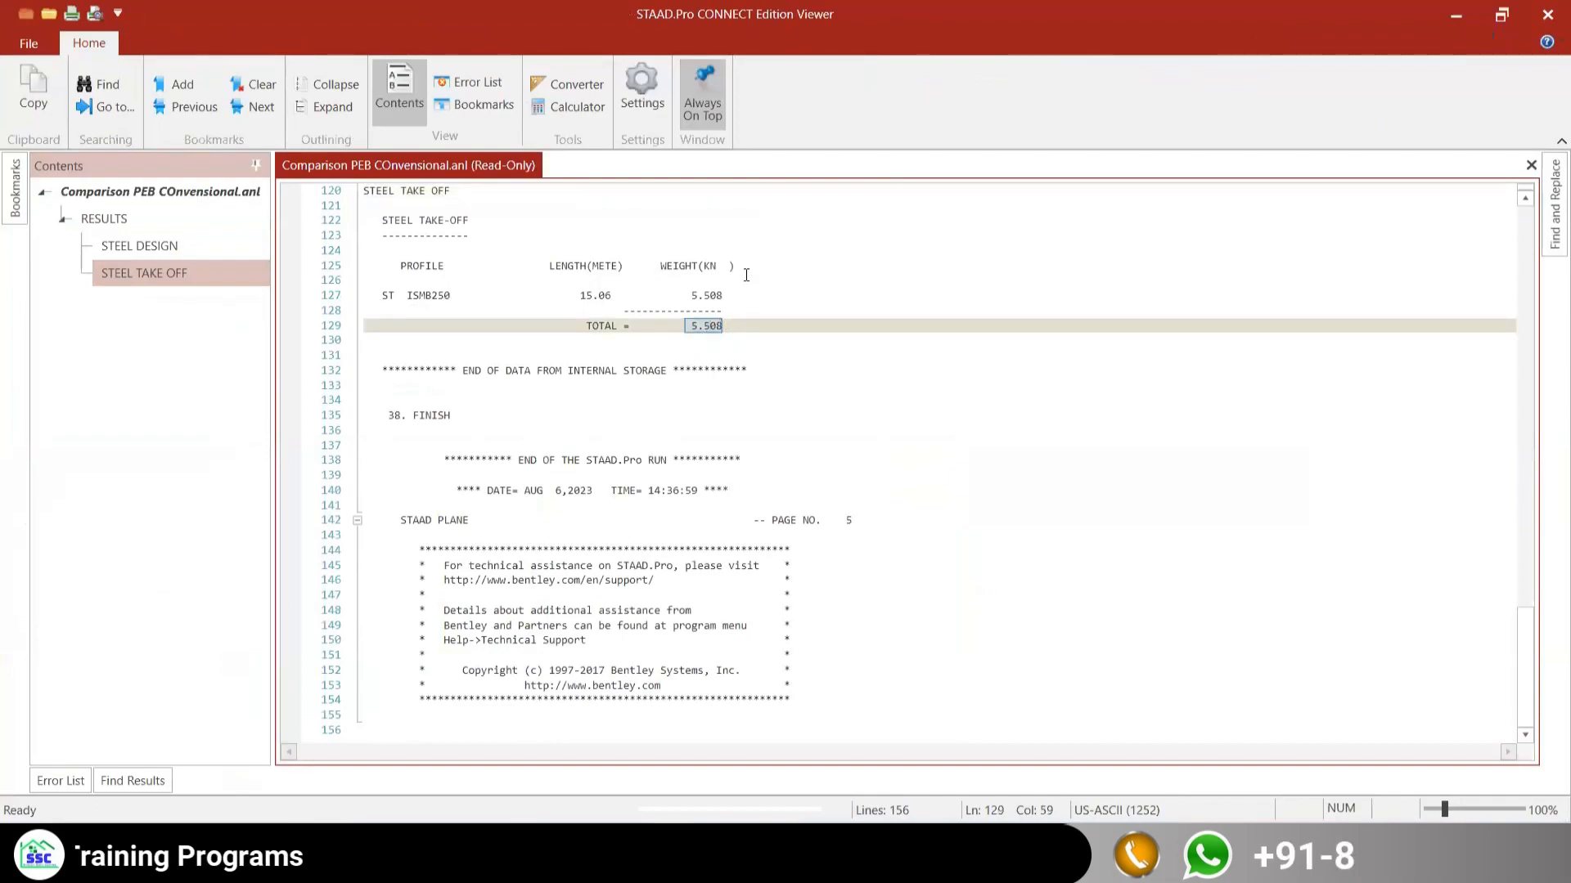
pyautogui.click(788, 336)
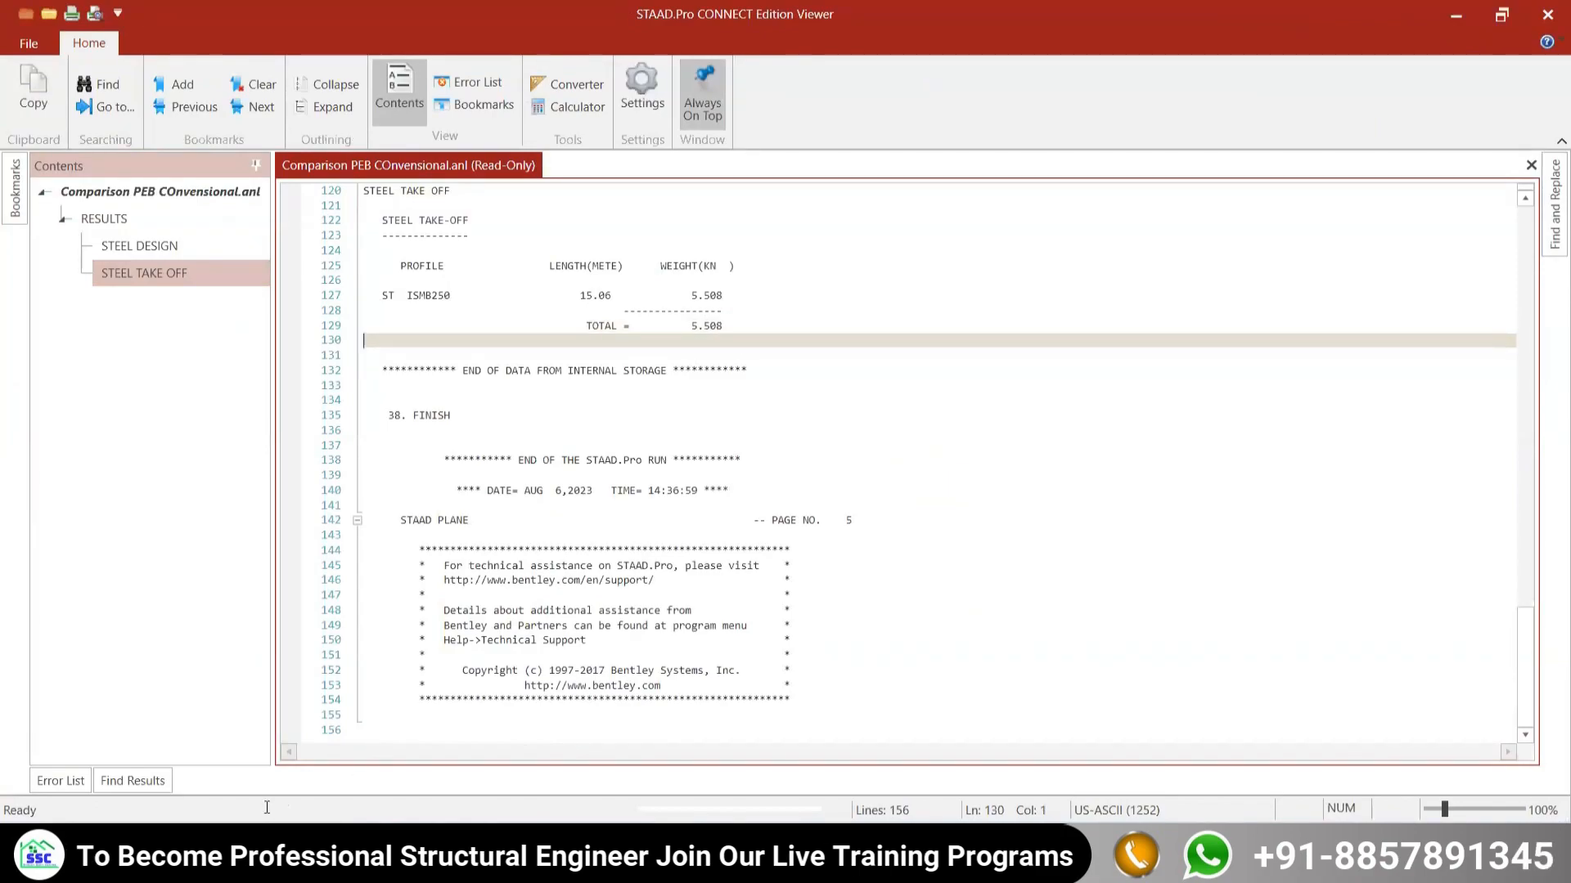
# Step: Capture the steel take-off table with a new Snipping Tool snip and minimize the snip window
pyautogui.press('super')
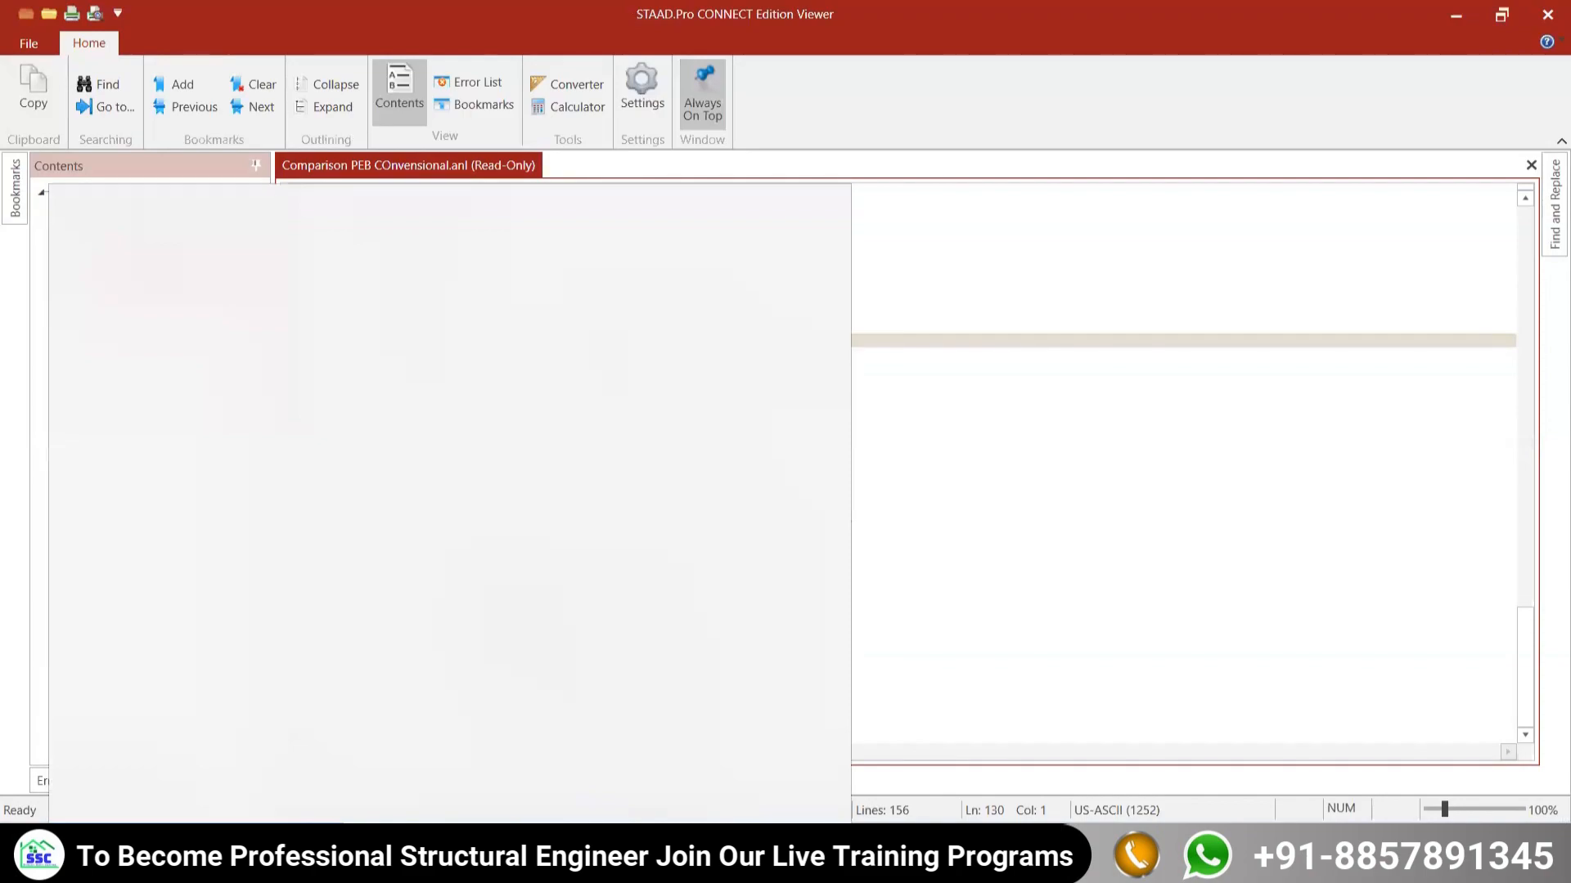
pyautogui.write('ss')
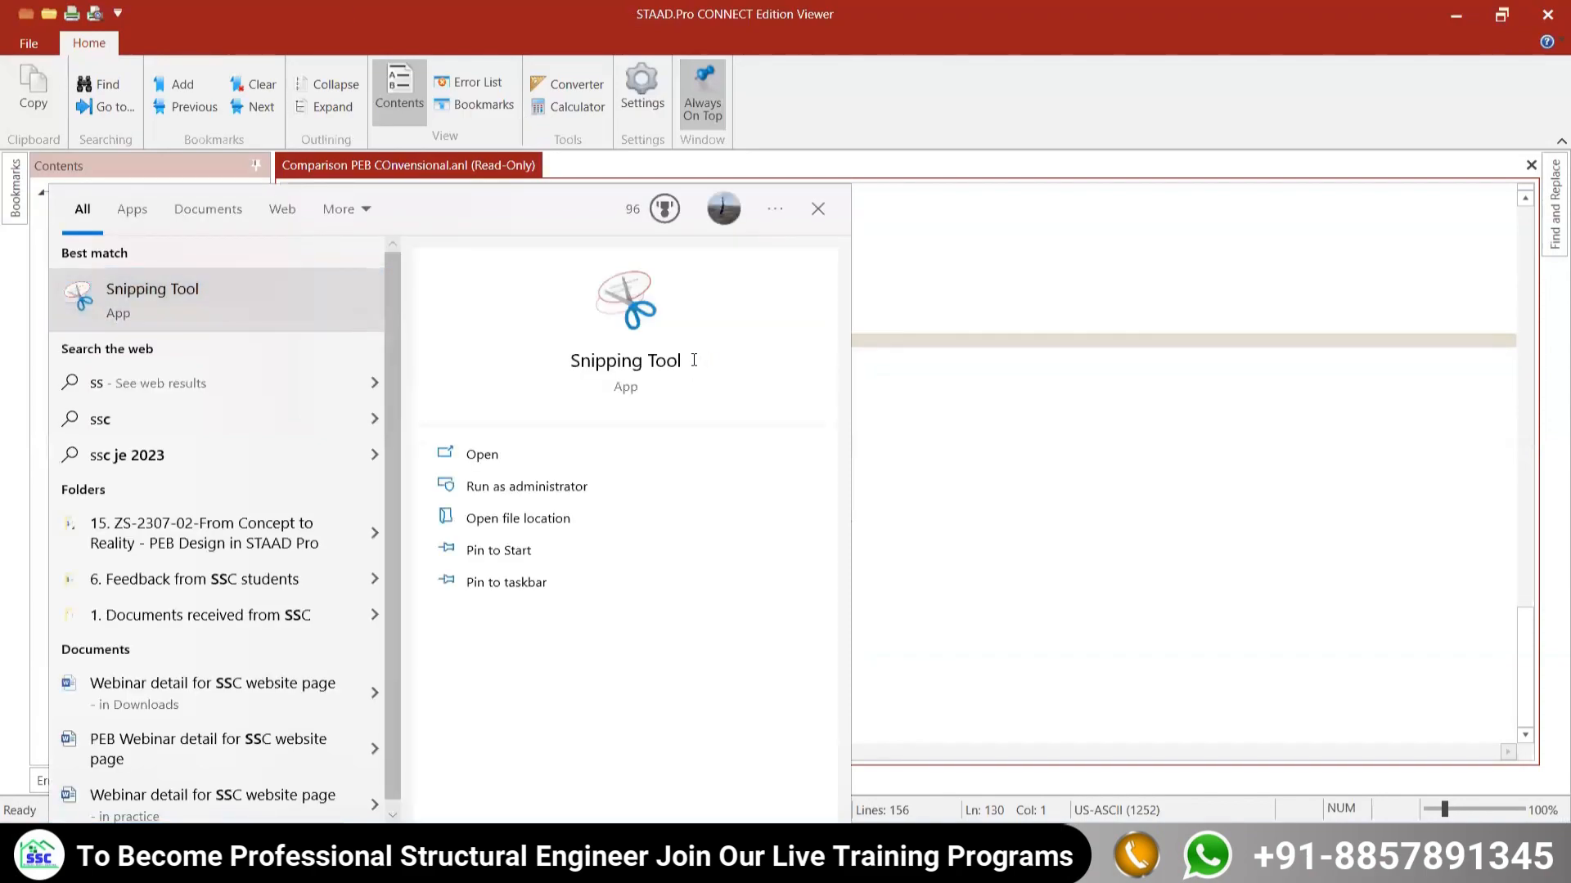
pyautogui.click(233, 293)
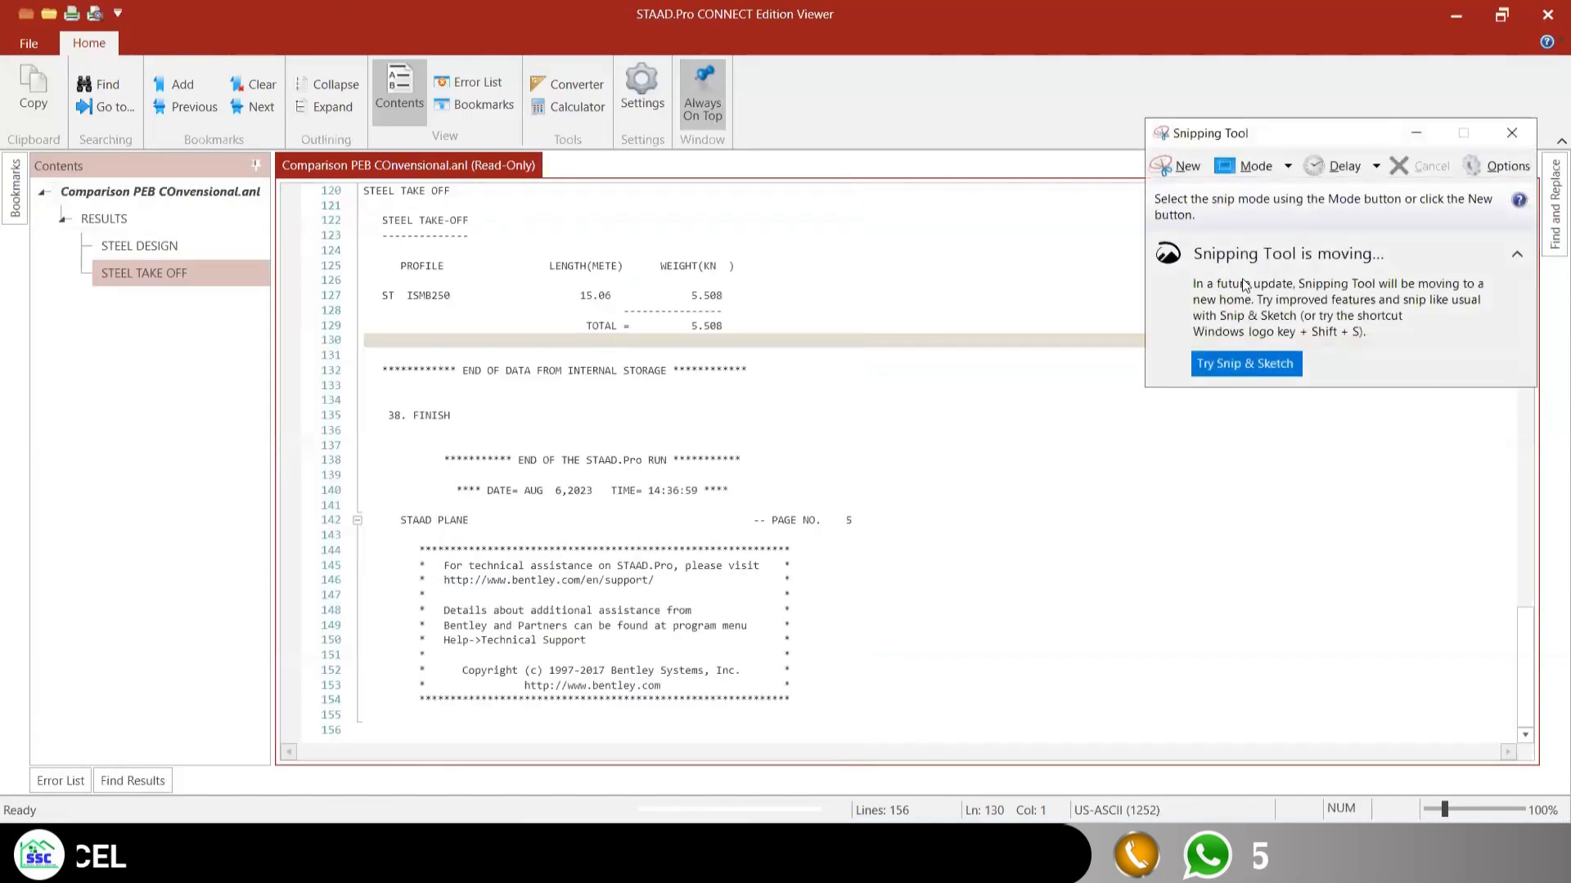
pyautogui.click(1180, 163)
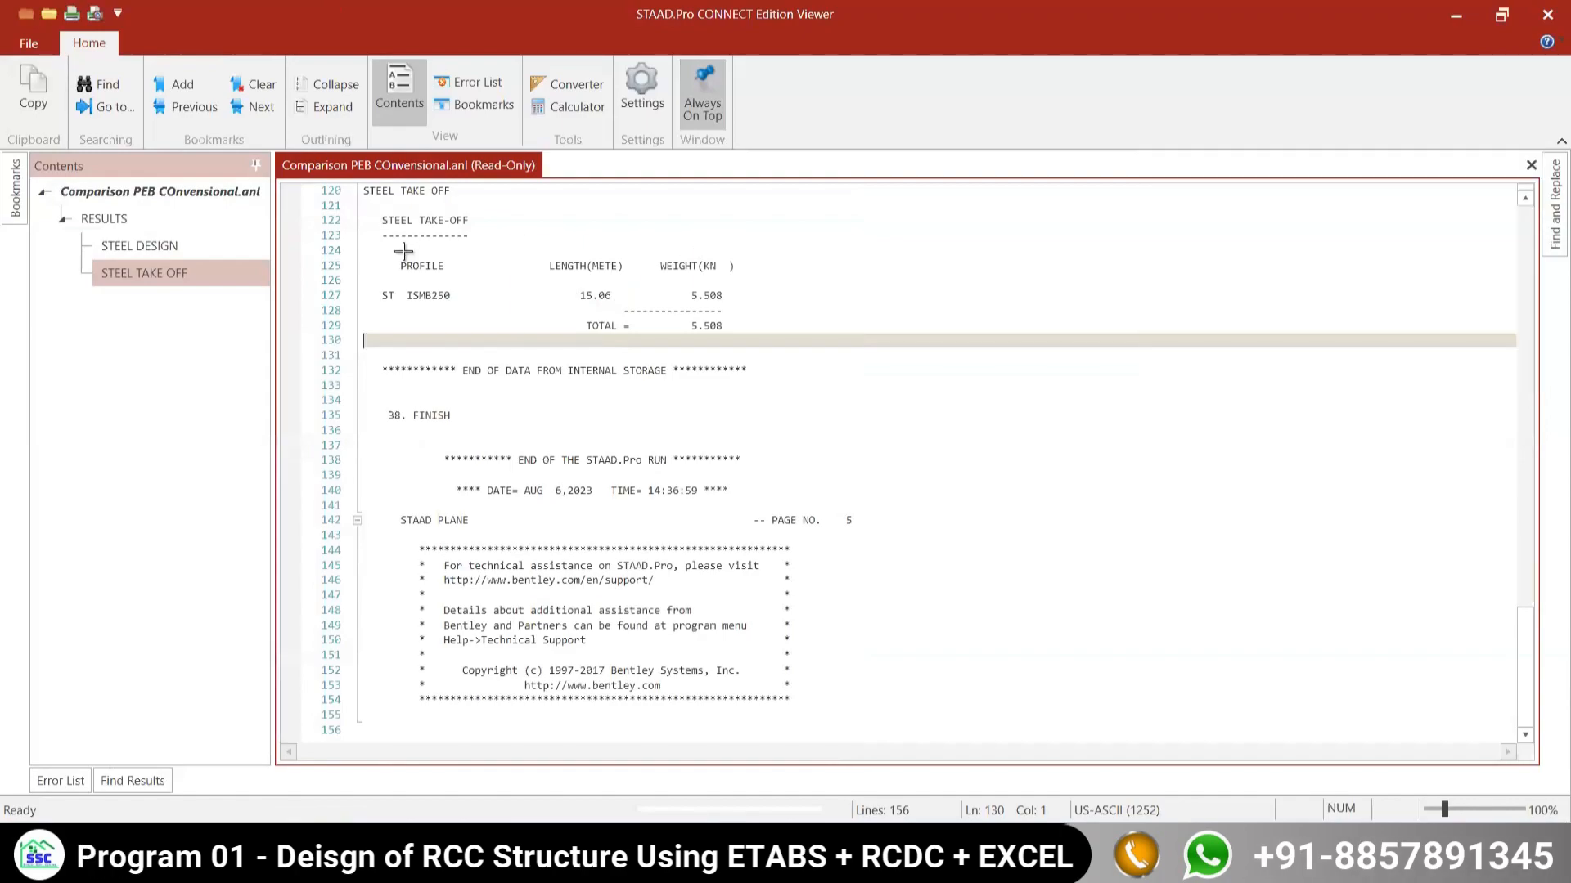
pyautogui.moveTo(371, 246); pyautogui.dragTo(793, 393)
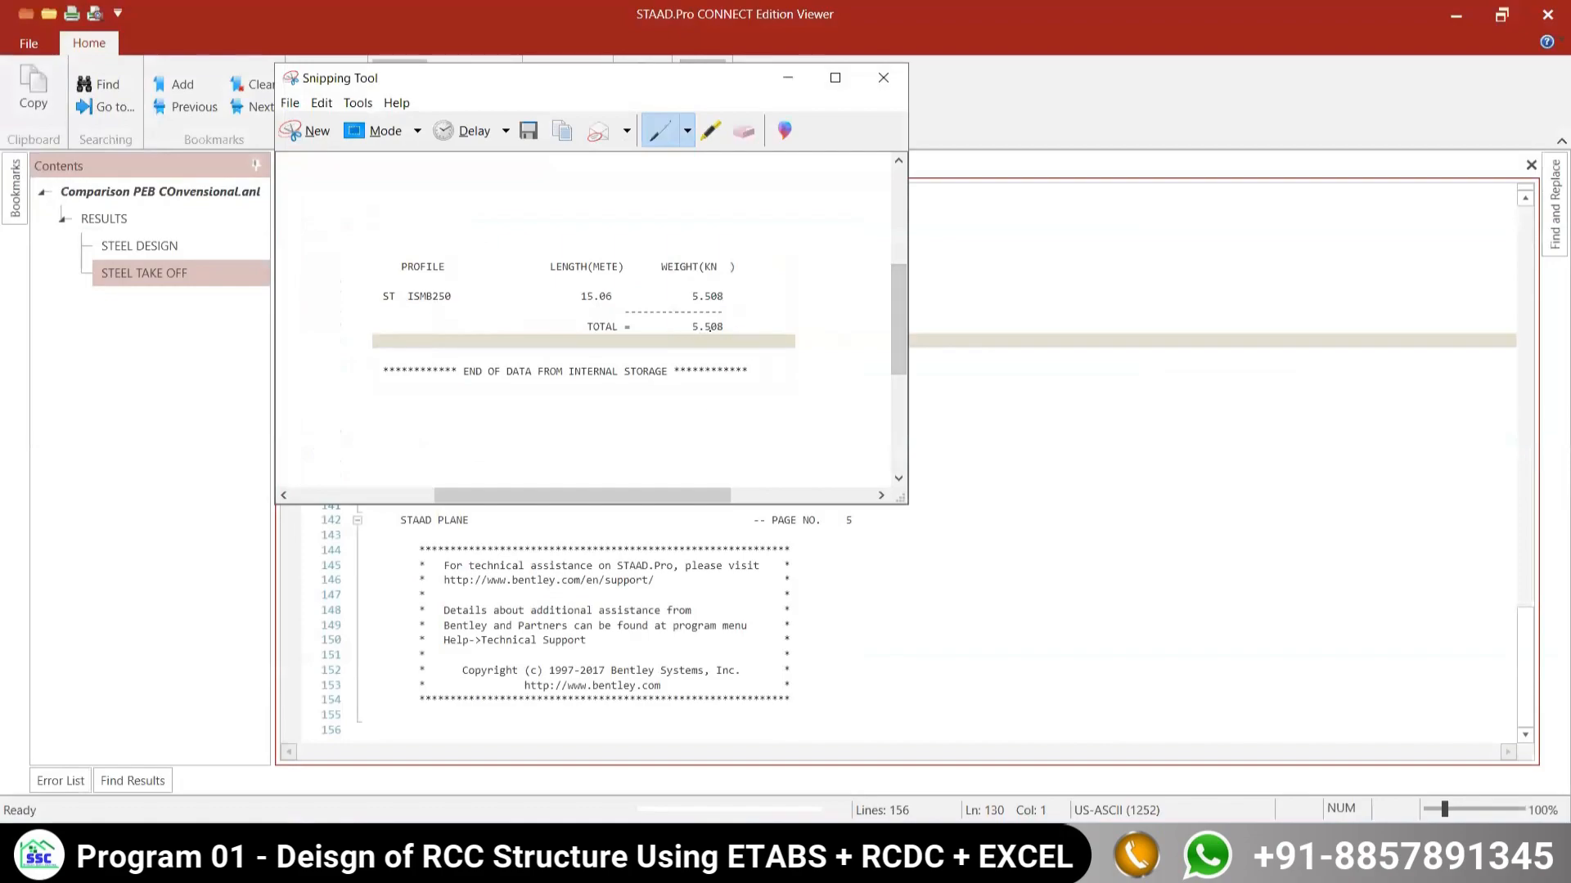
pyautogui.click(788, 77)
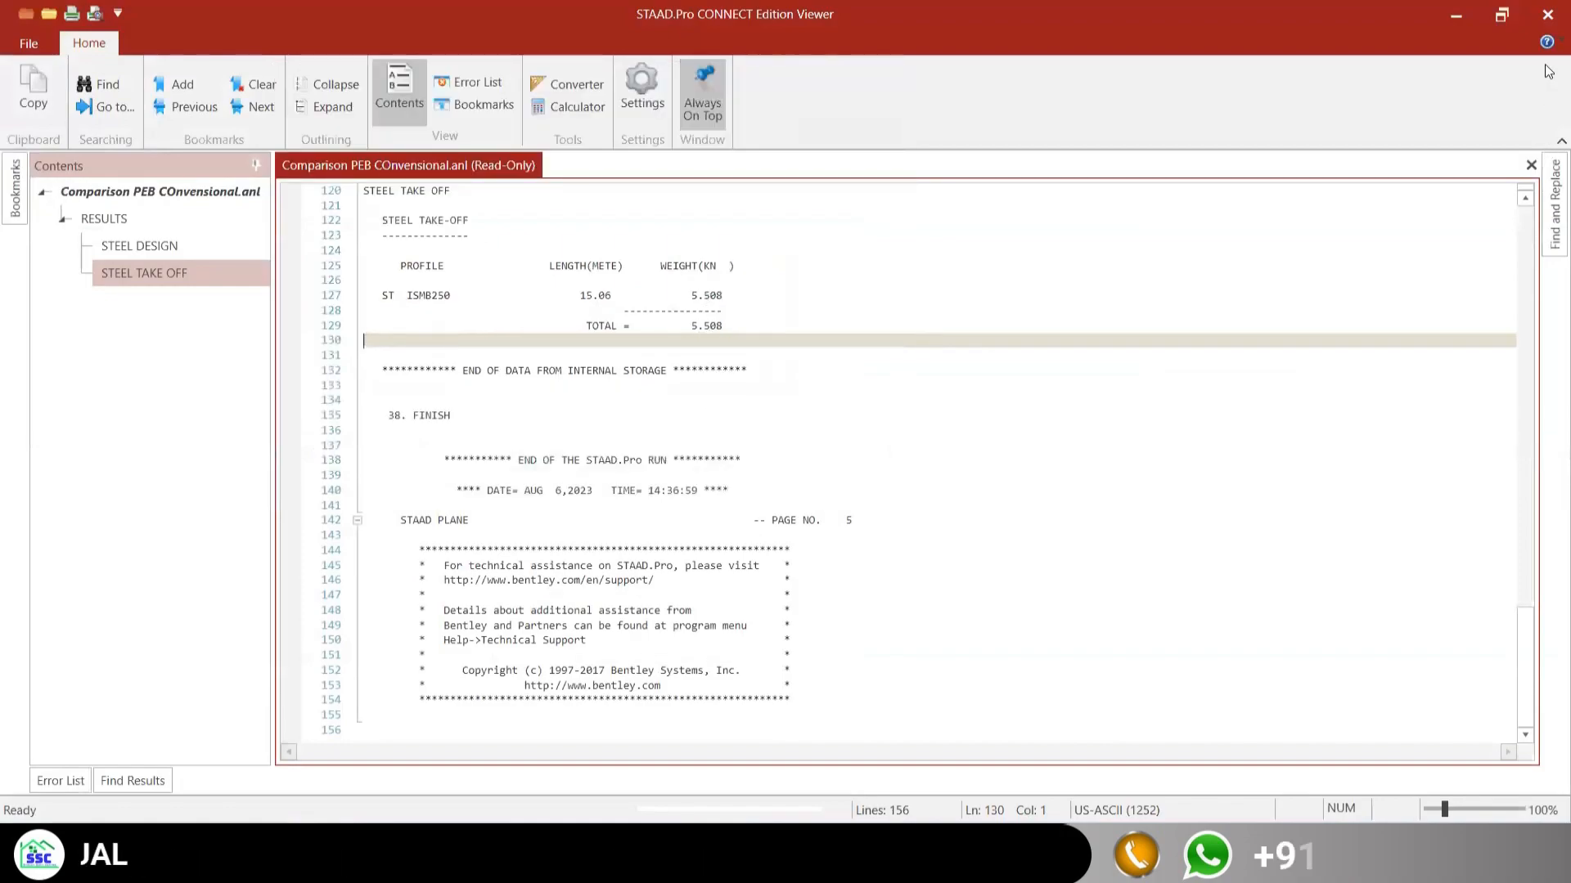
# Step: Close the output viewer, return to analytical modeling, and examine which members each ISMB250 section property is assigned to
pyautogui.click(1535, 15)
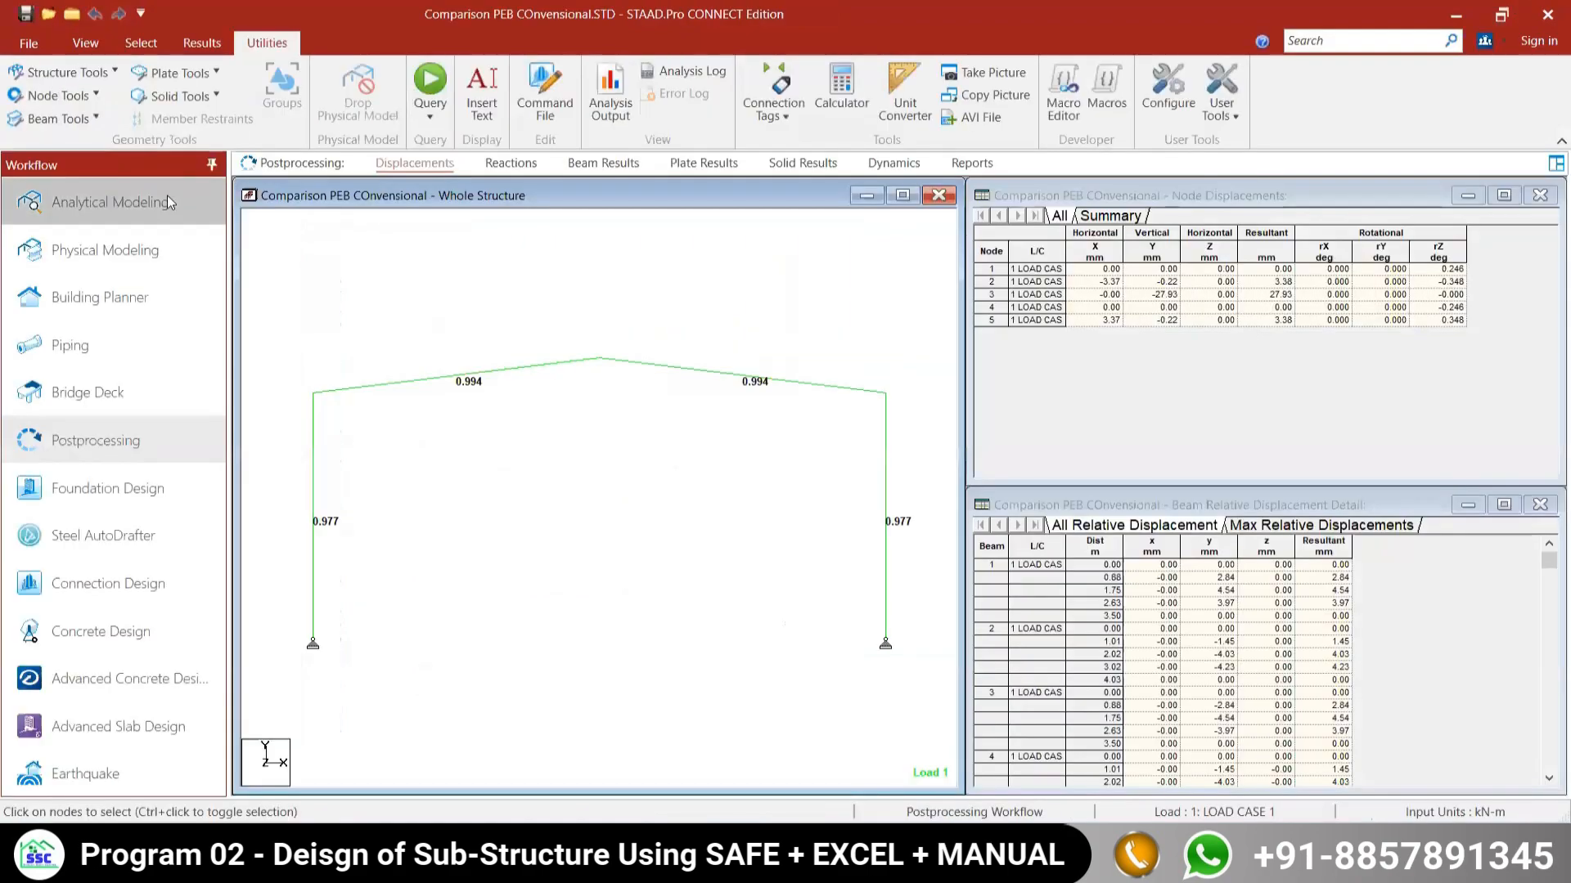
pyautogui.click(131, 202)
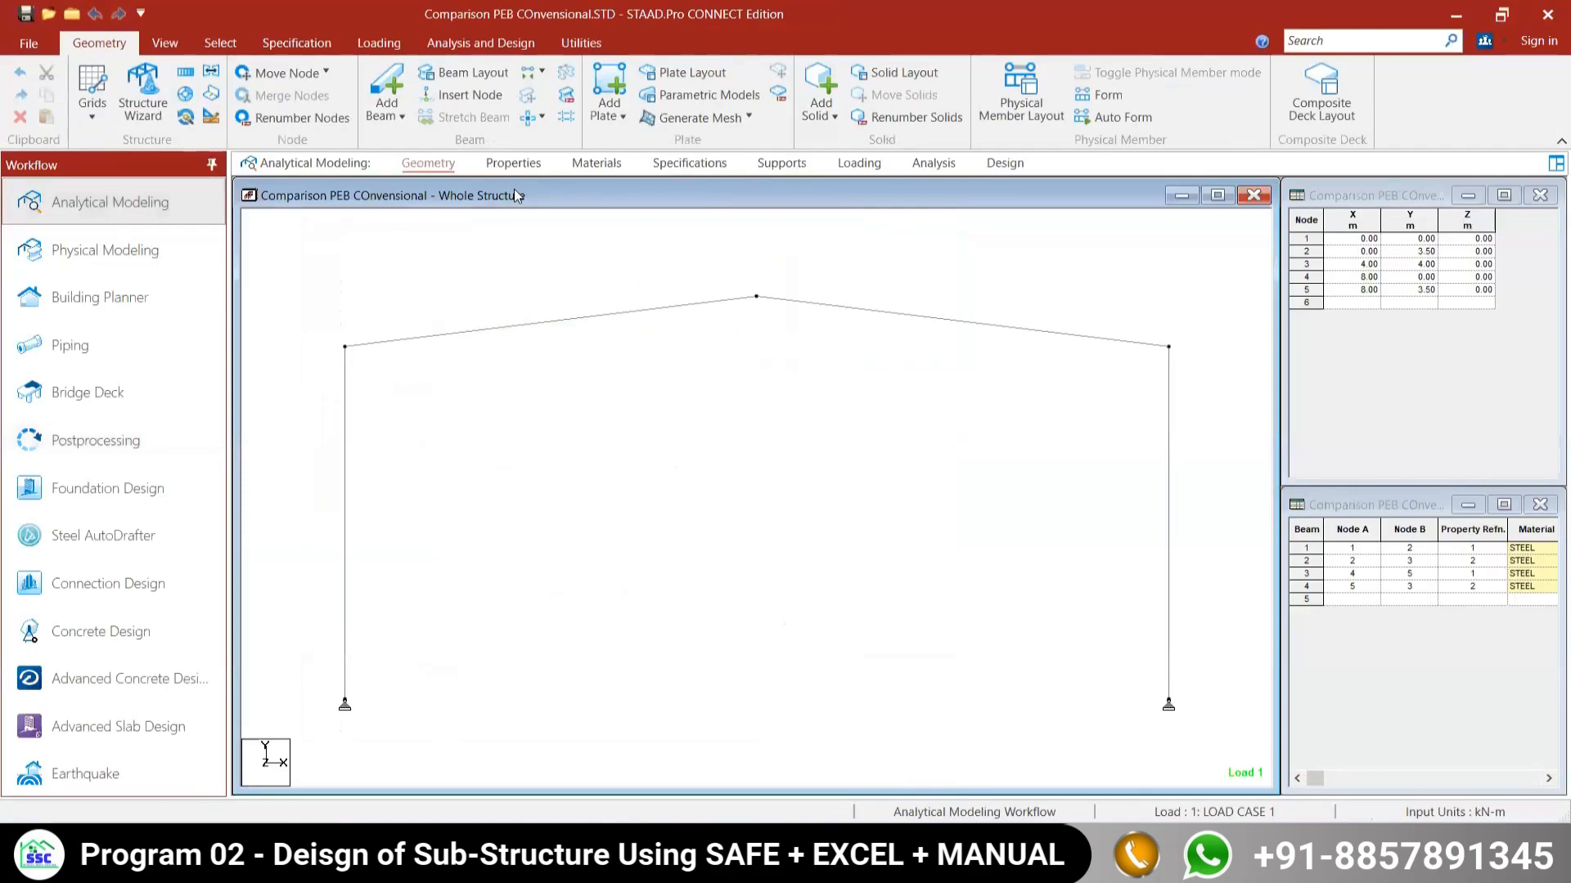
pyautogui.click(511, 162)
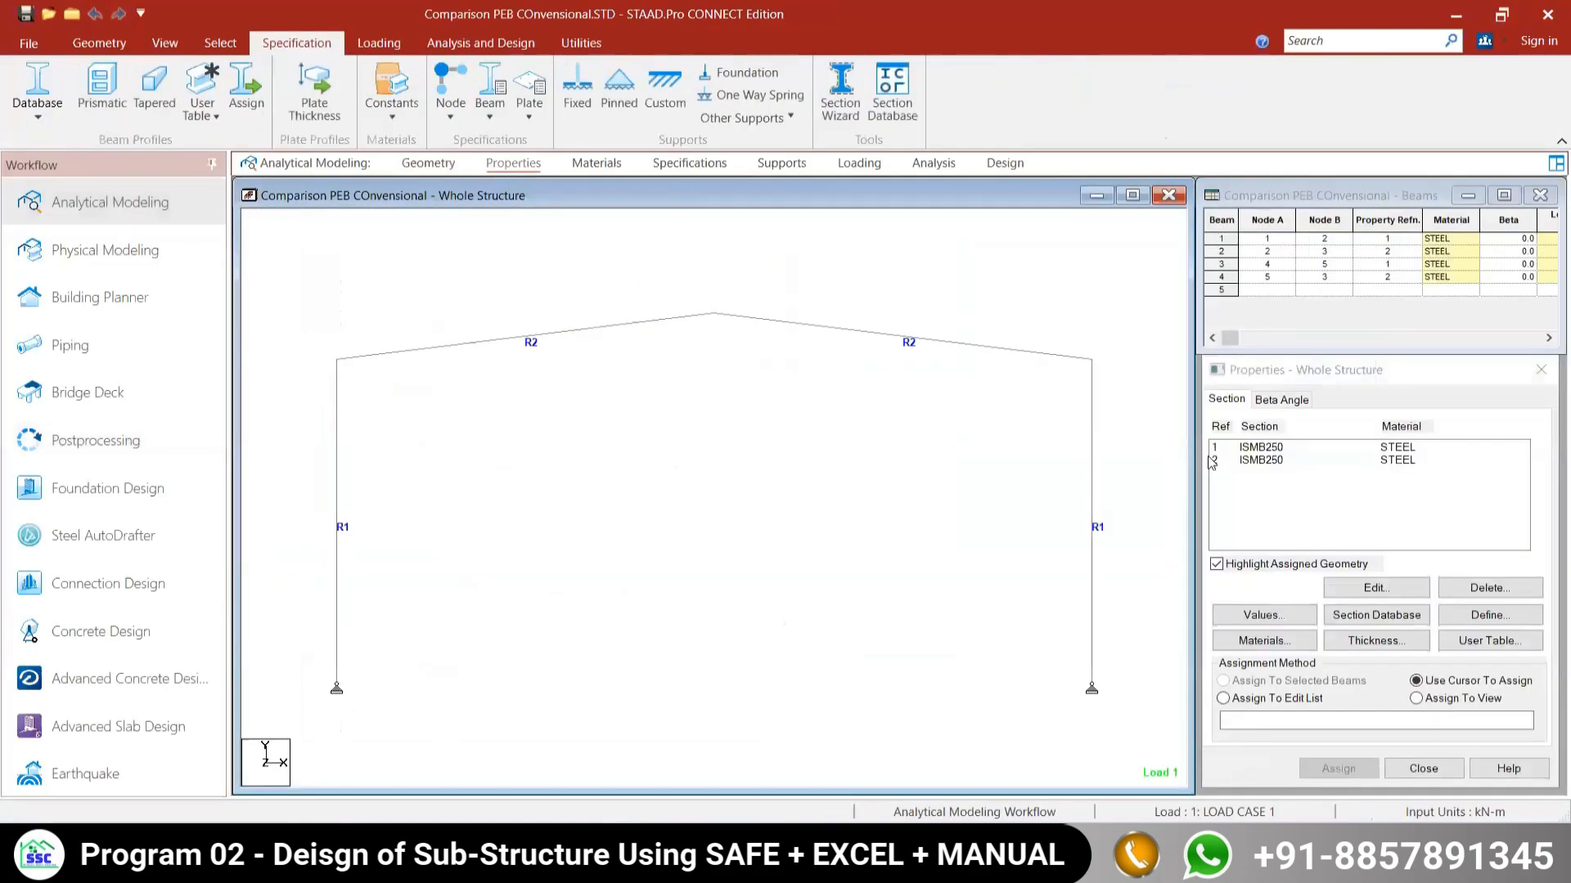
pyautogui.click(1260, 449)
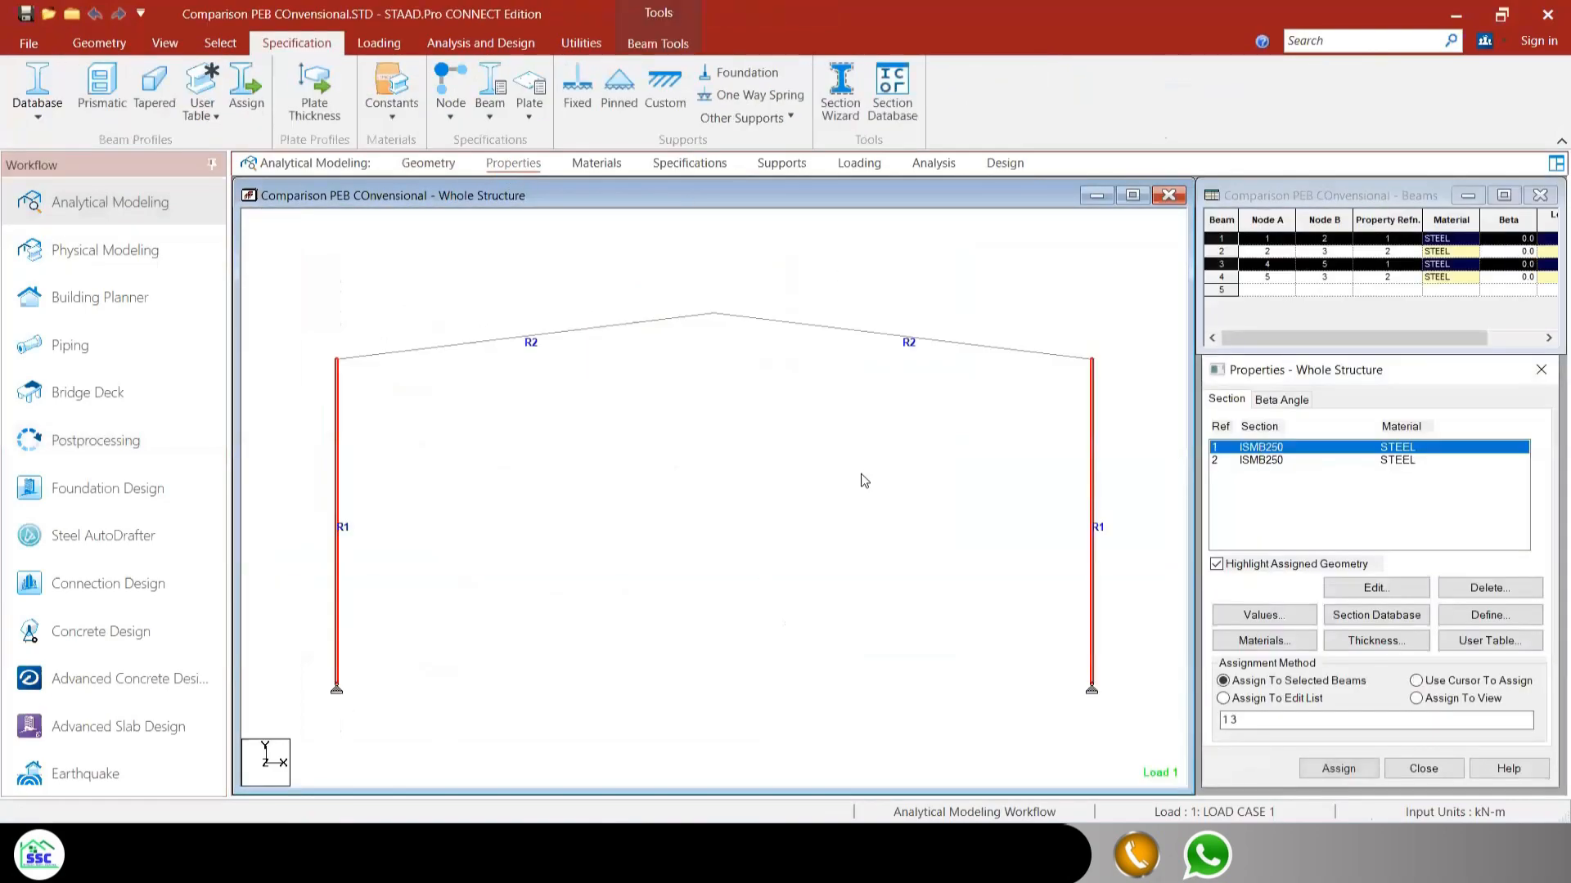
pyautogui.click(1260, 461)
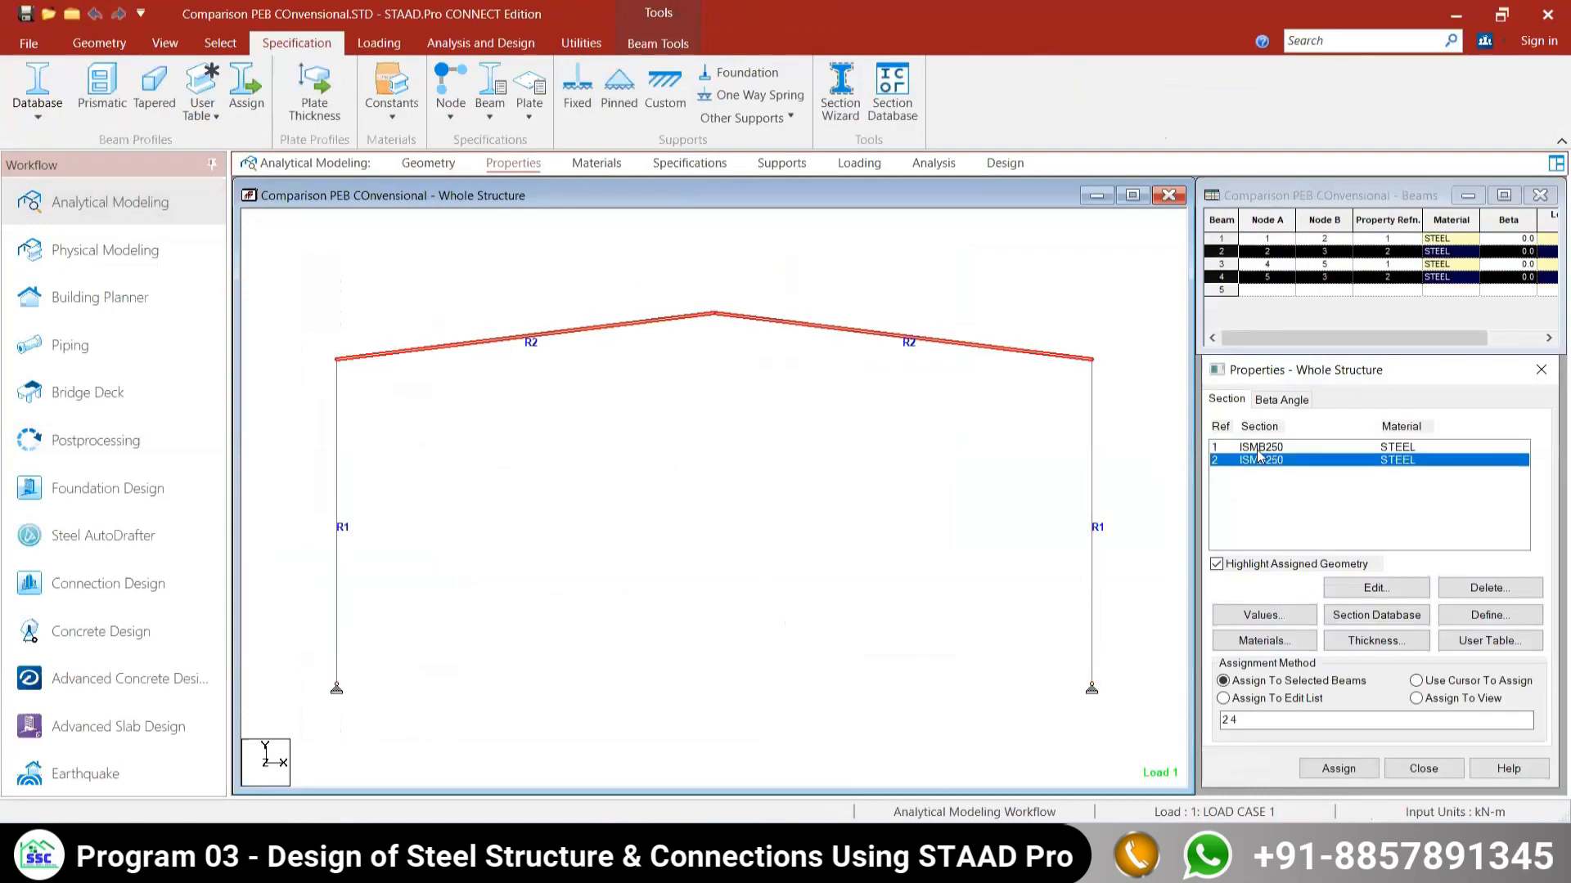
pyautogui.click(1260, 449)
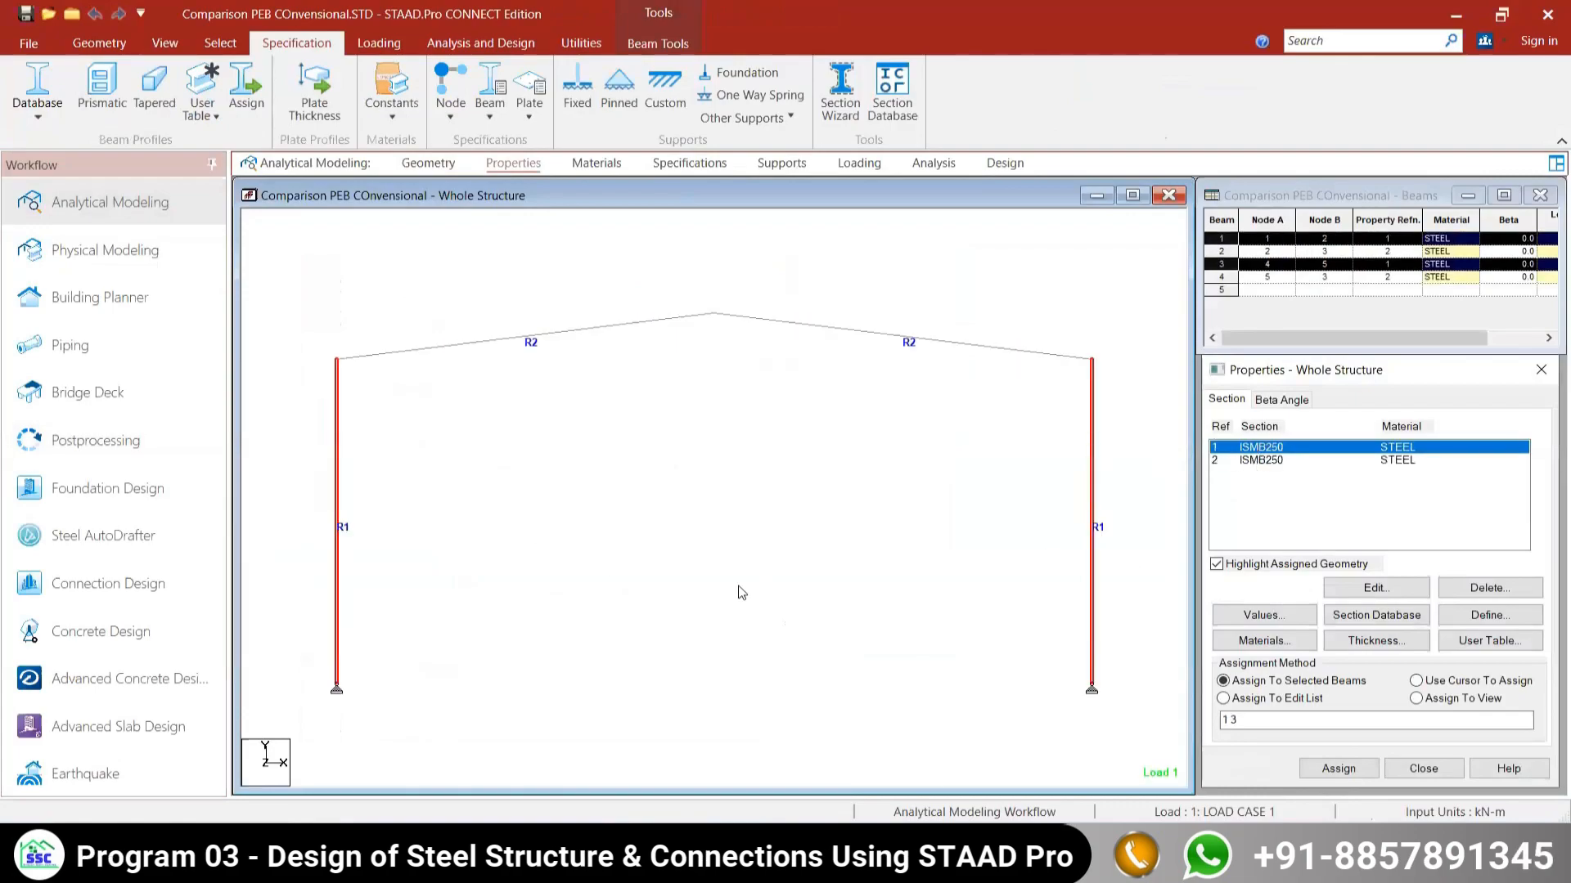
pyautogui.click(1115, 598)
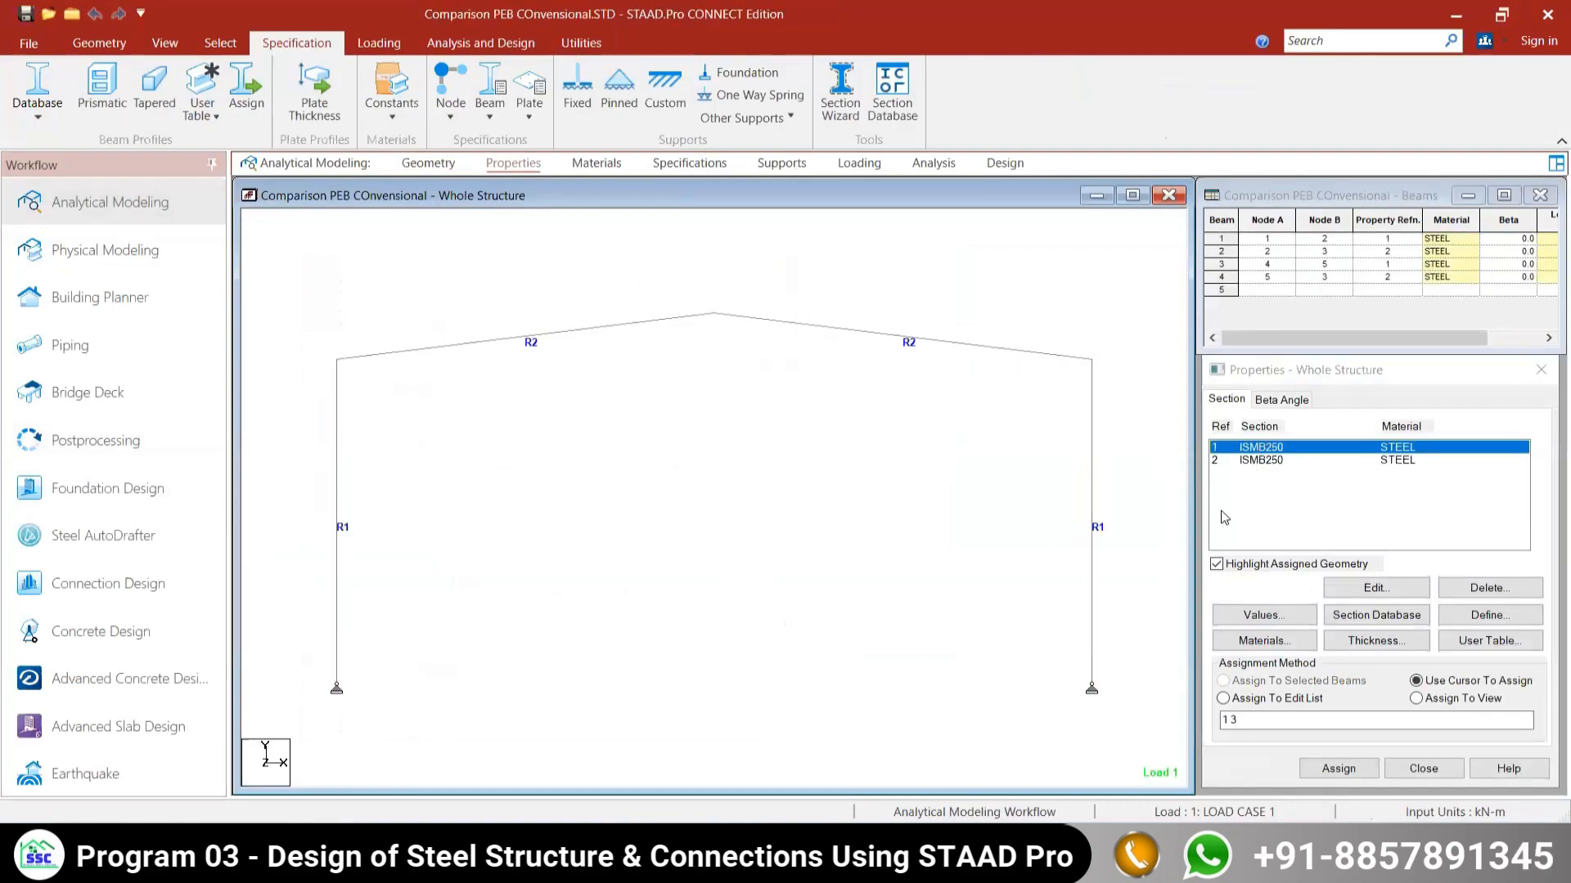
# Step: Delete both ISMB250 section properties, R1 on the columns and R2 on the rafters
pyautogui.click(1257, 449)
pyautogui.click(1490, 587)
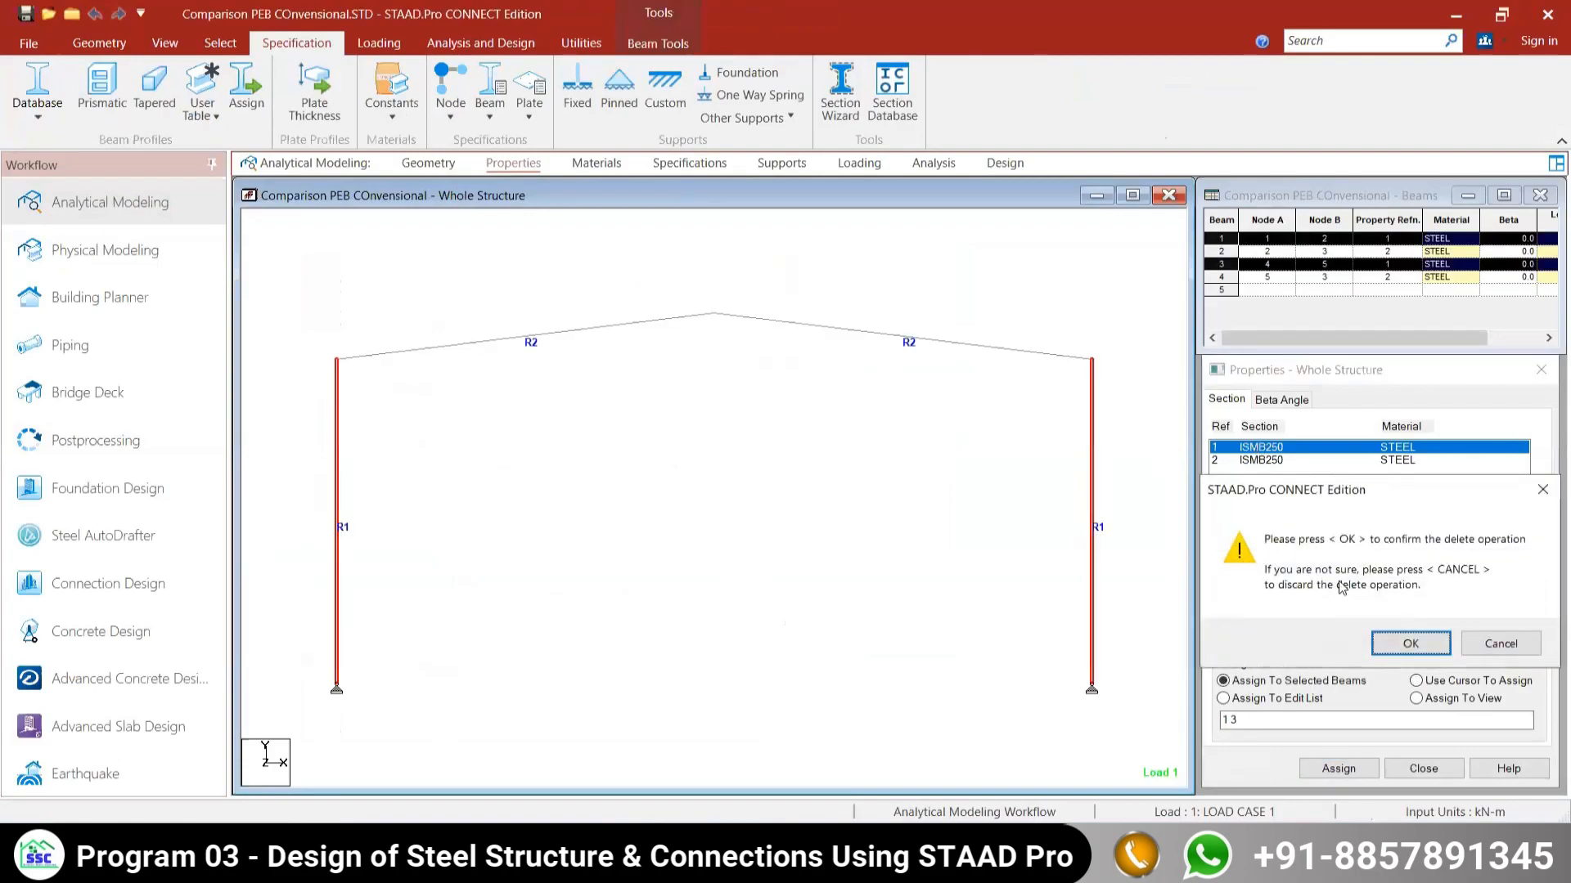
pyautogui.click(1416, 646)
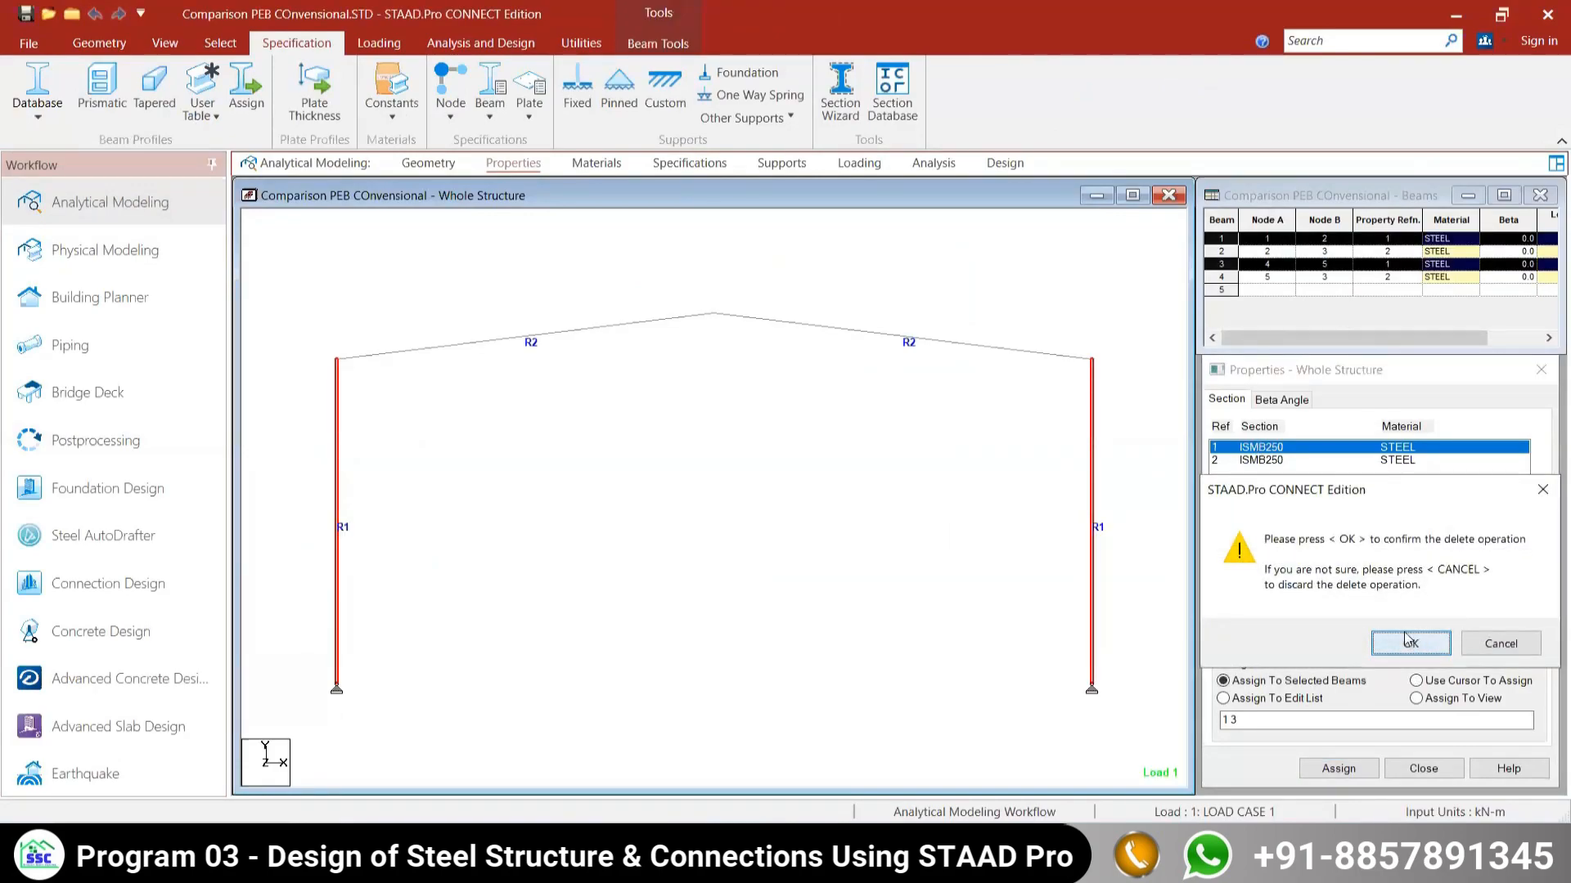
pyautogui.click(1258, 447)
pyautogui.click(1490, 587)
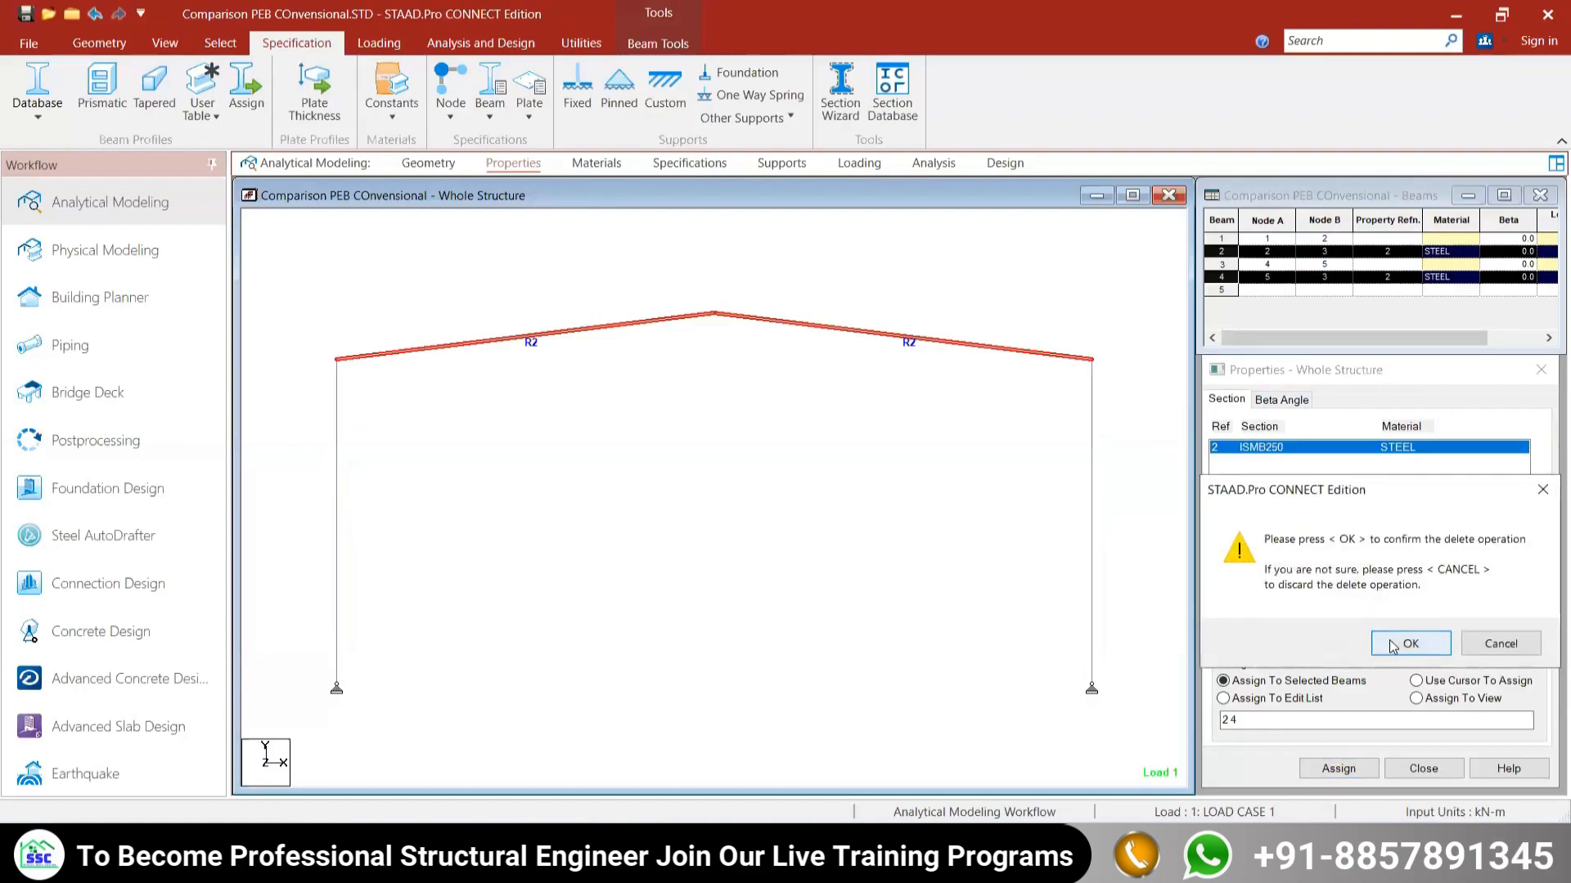
pyautogui.click(1393, 645)
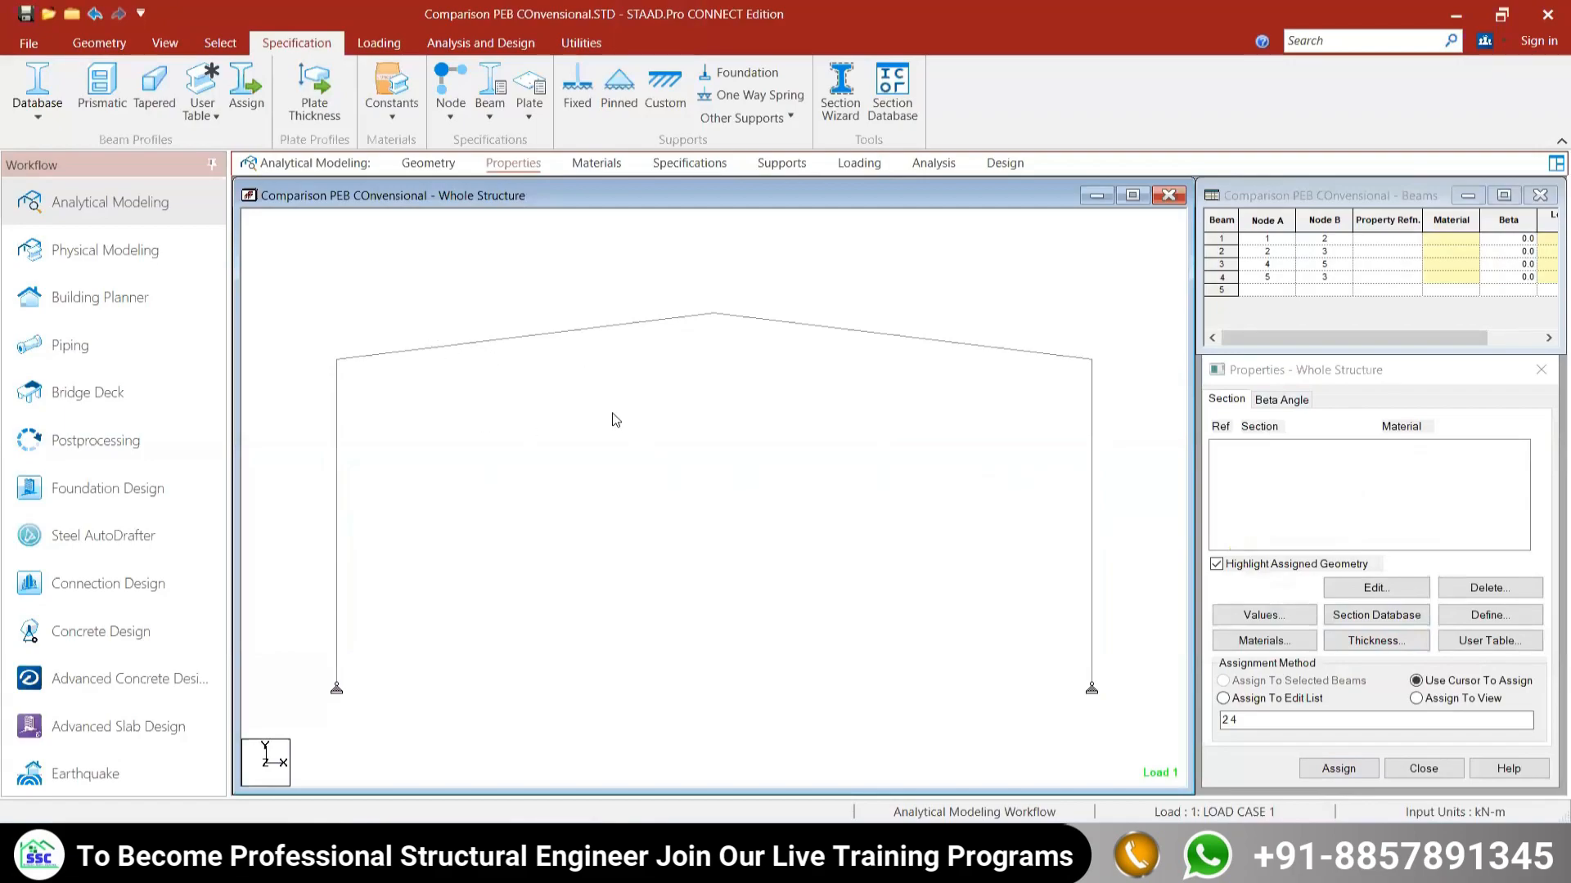
# Step: Save the modified structure, run the analysis, and open its output file for review before closing it
pyautogui.click(480, 43)
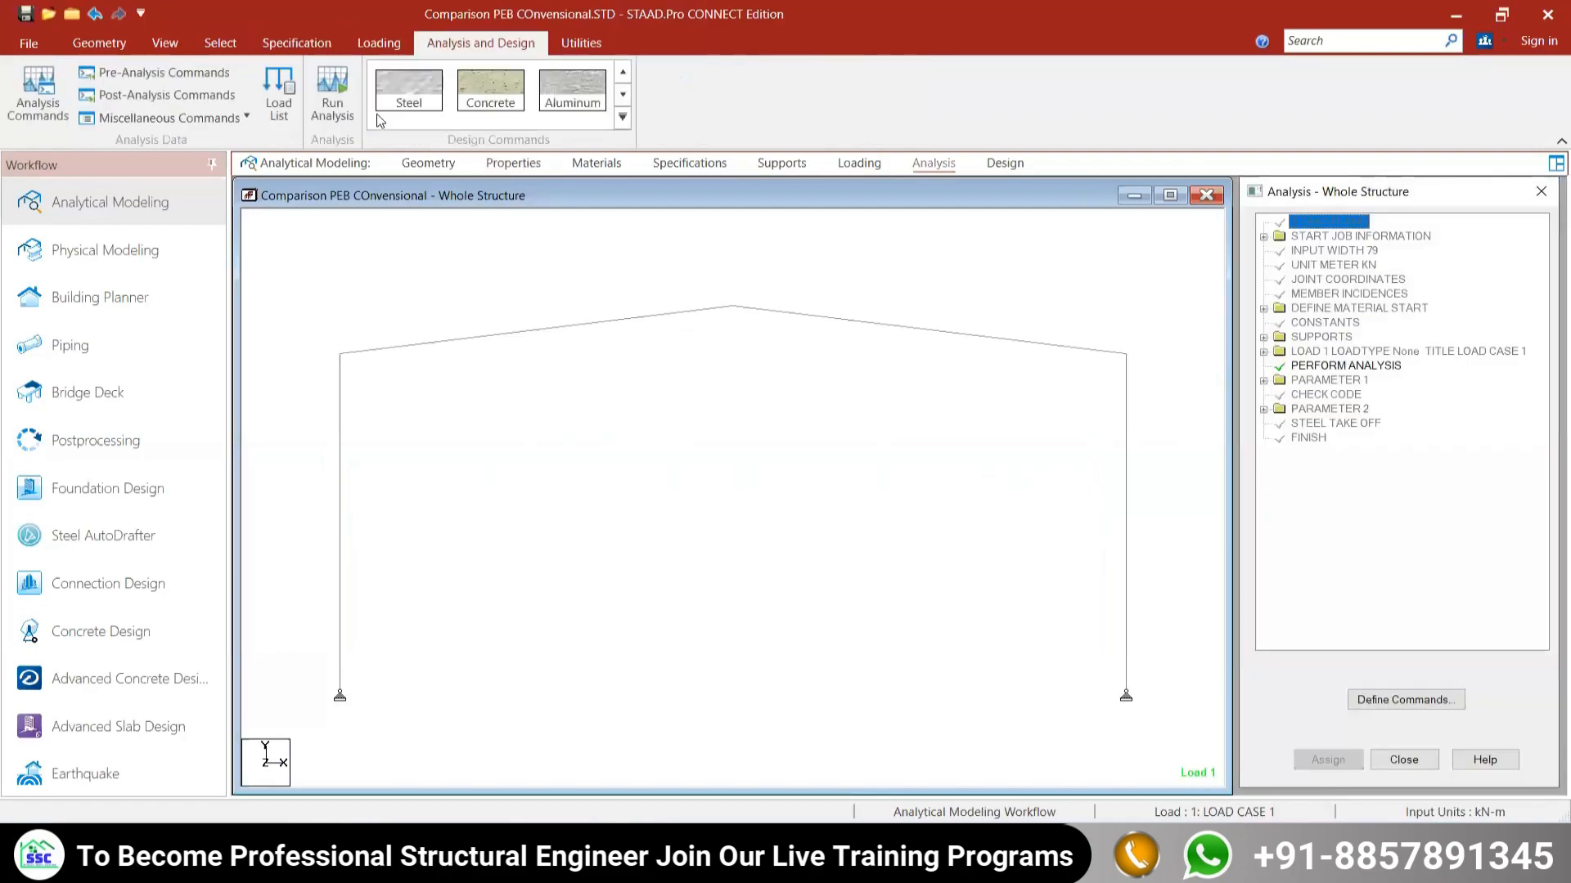
pyautogui.click(332, 109)
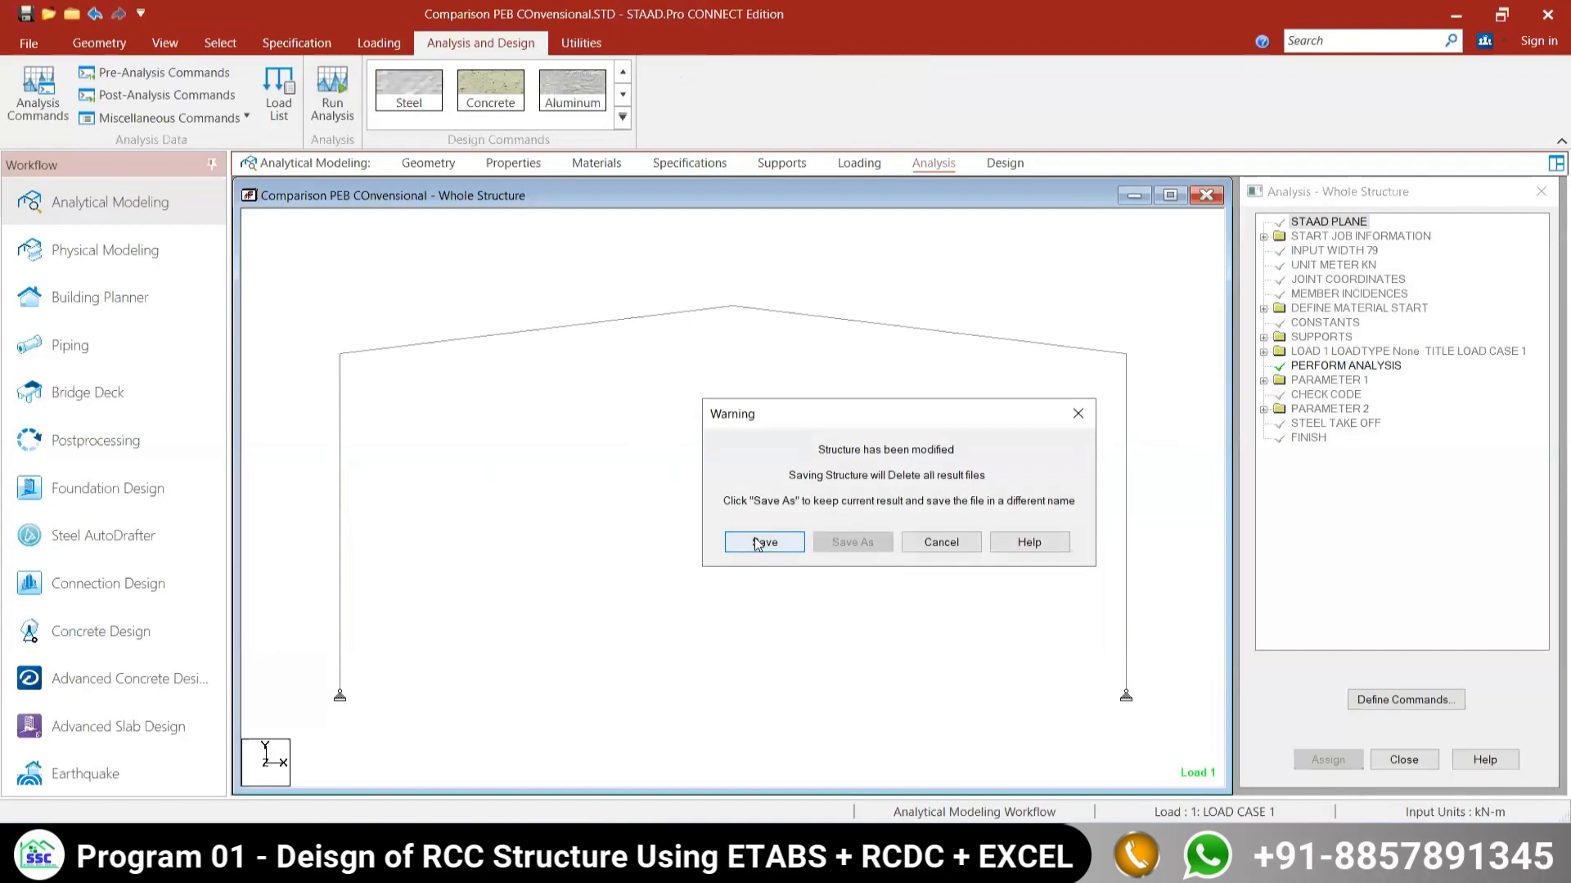
pyautogui.click(757, 544)
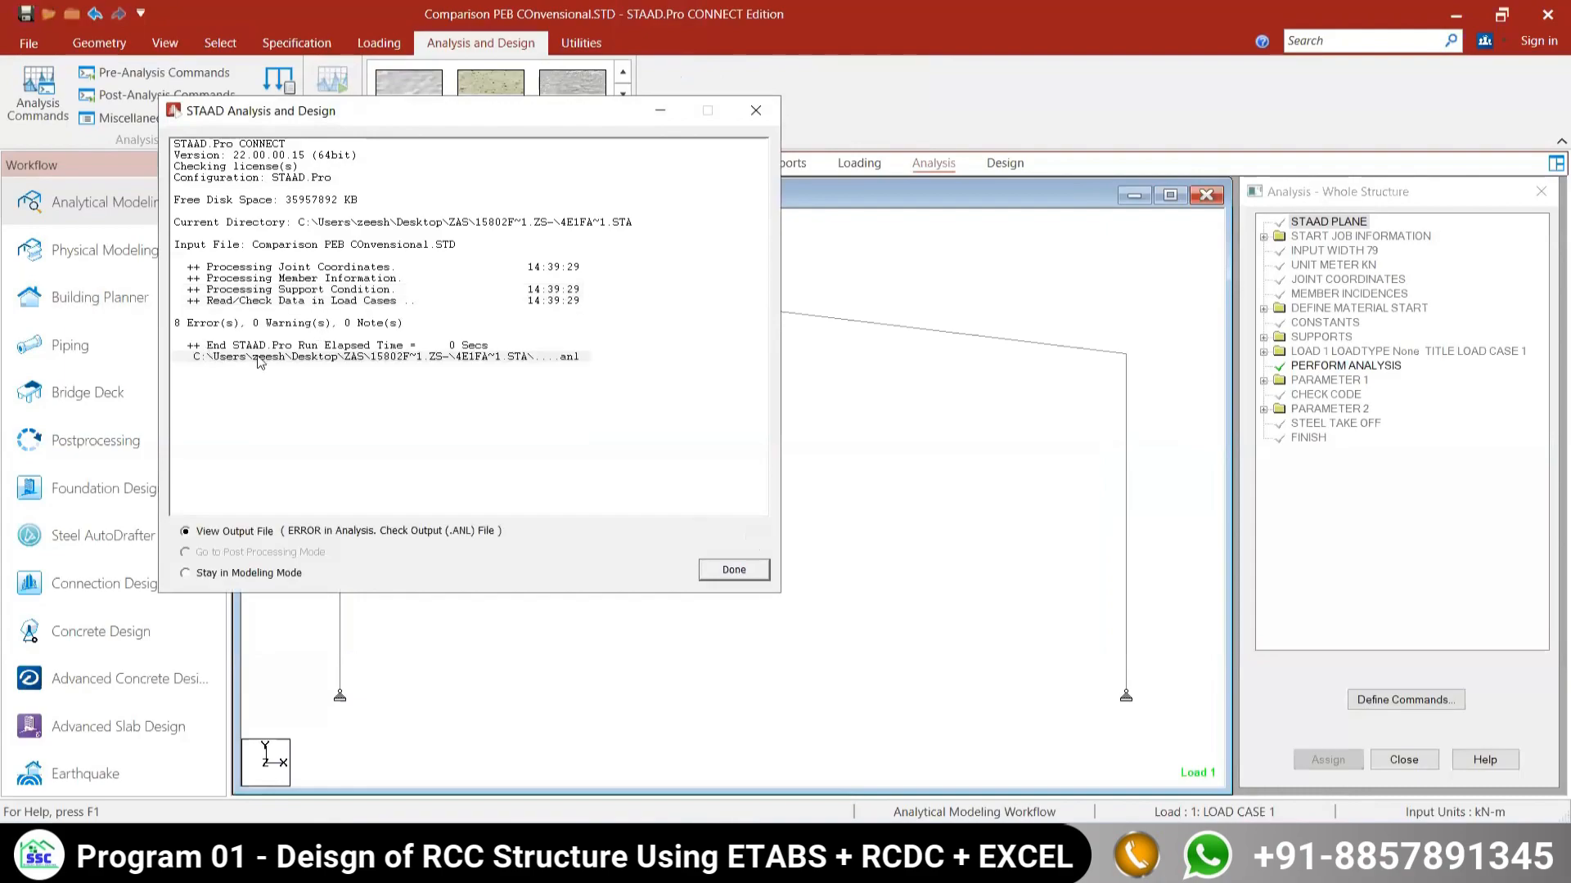
pyautogui.click(733, 571)
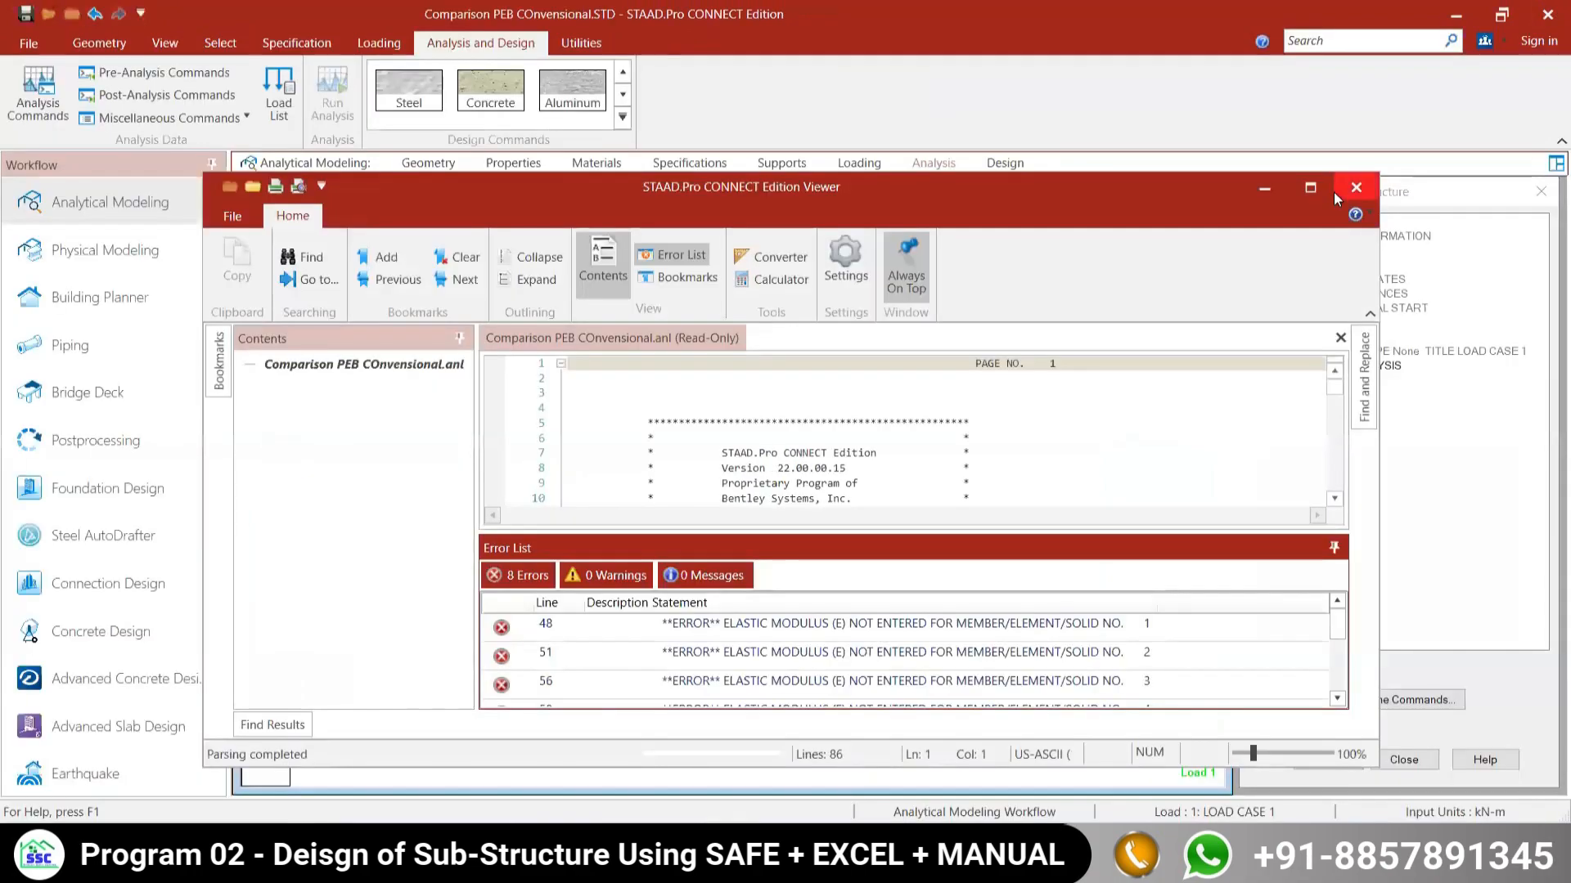
pyautogui.click(1354, 189)
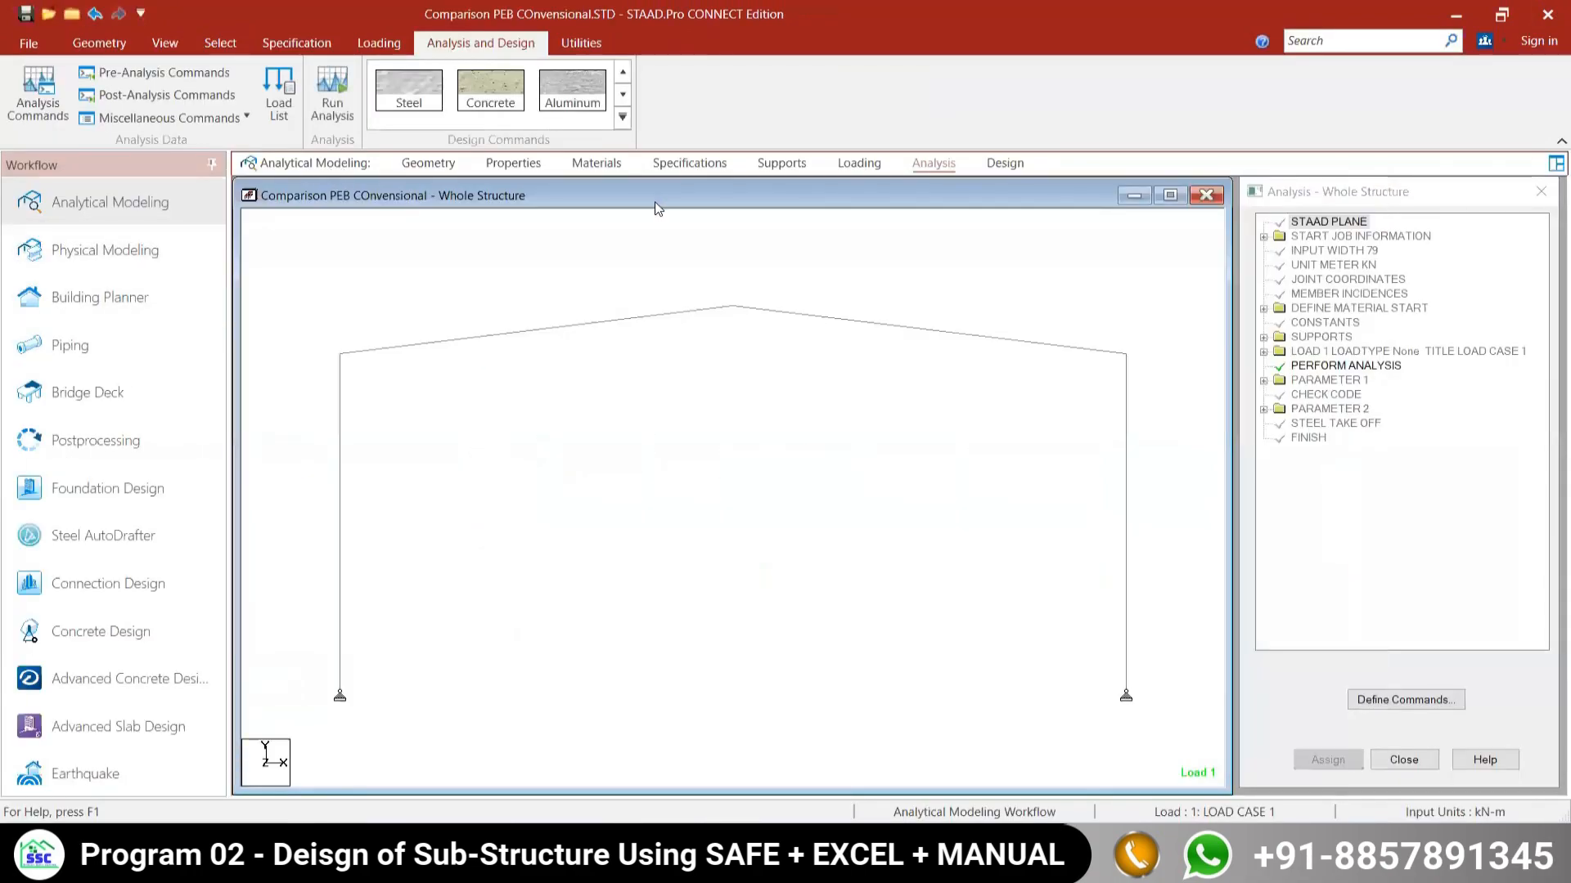
# Step: Add an Indian S Shape ISMB250 section with STEEL material from the section database to the property list
pyautogui.click(516, 164)
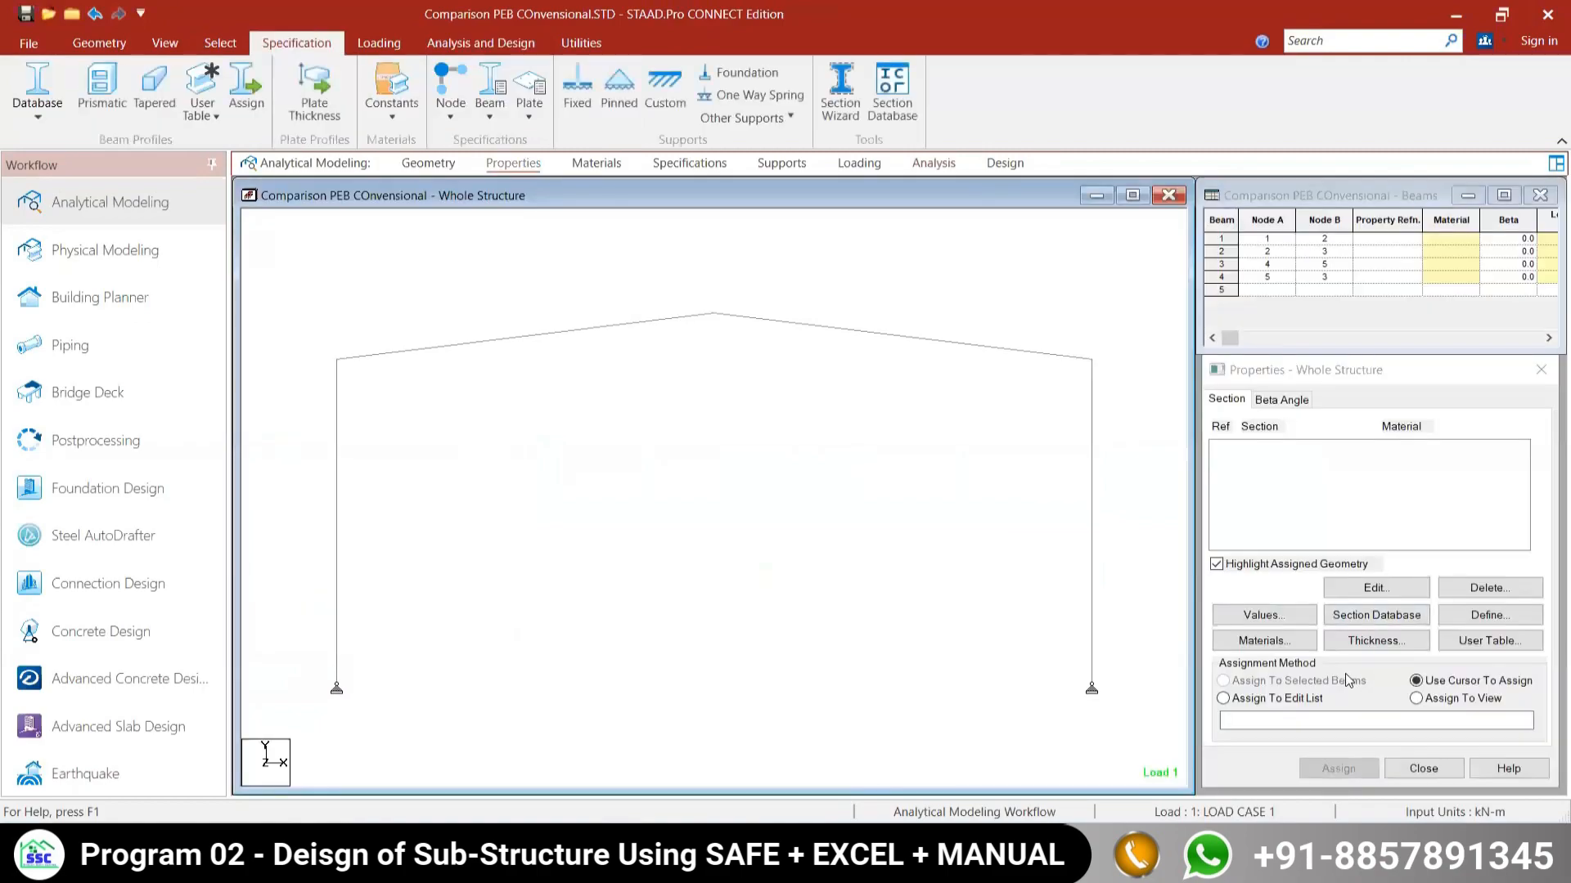
pyautogui.click(1331, 615)
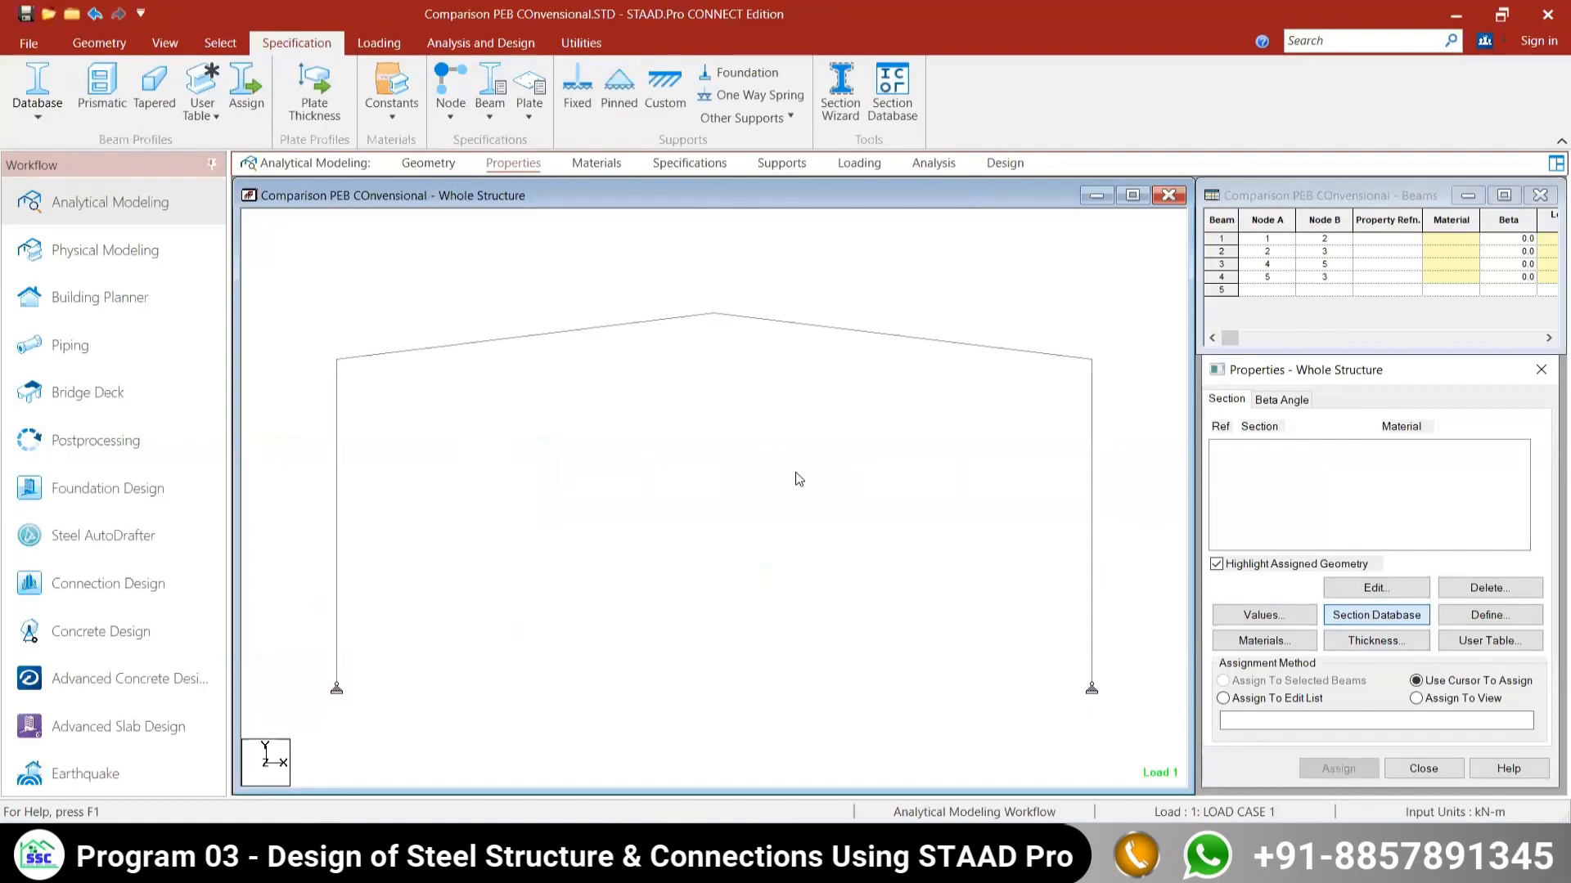
pyautogui.click(629, 658)
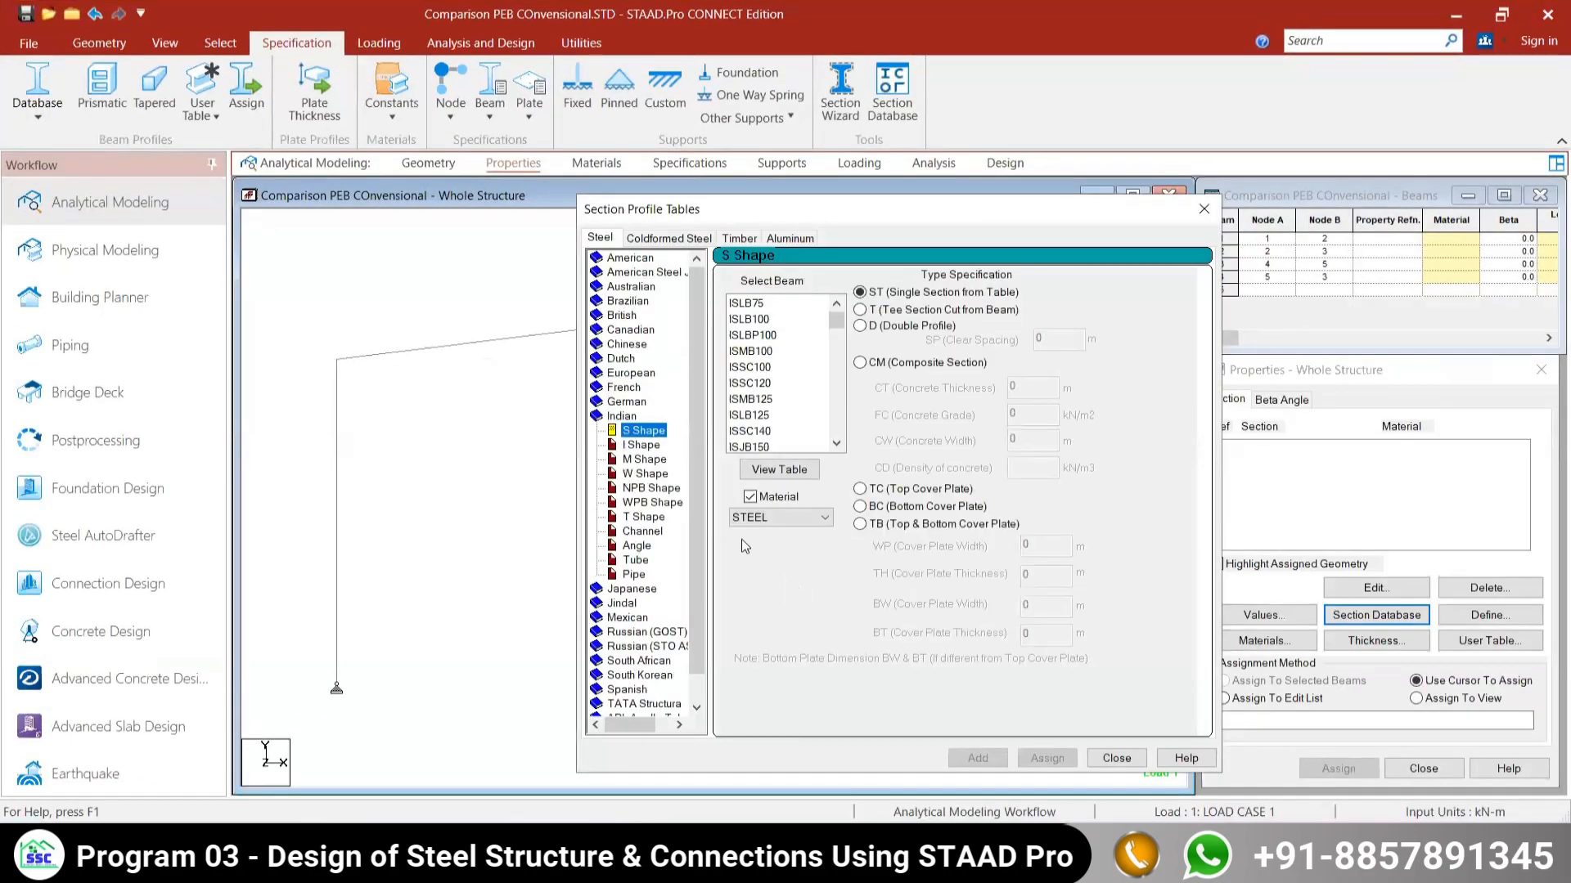
pyautogui.moveTo(831, 318); pyautogui.dragTo(823, 386)
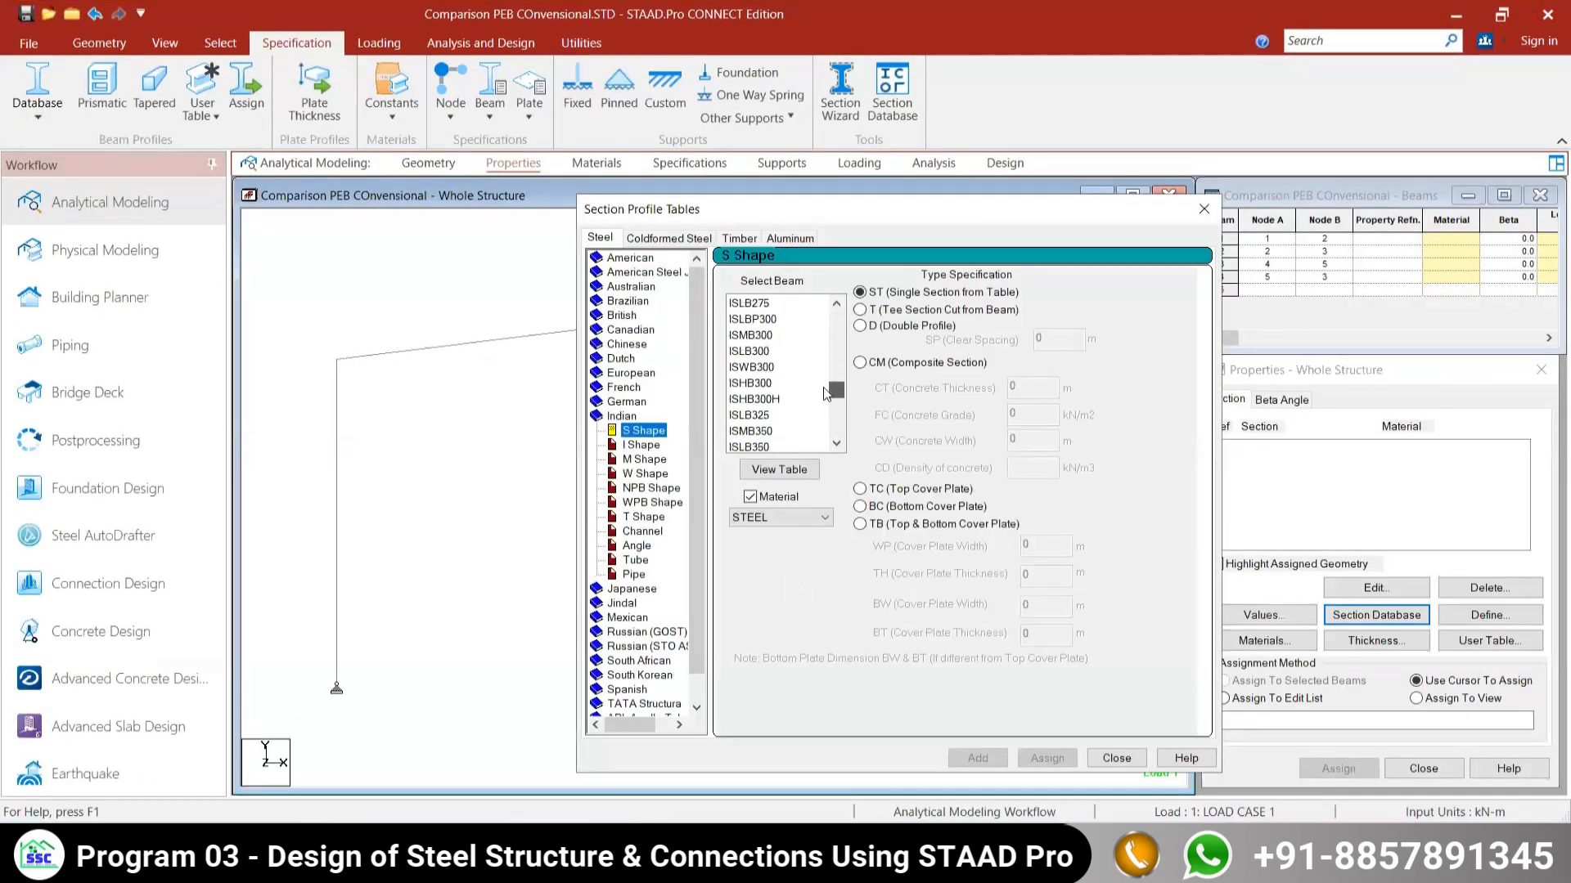
pyautogui.click(836, 303)
pyautogui.click(836, 303)
pyautogui.click(841, 306)
pyautogui.click(841, 305)
pyautogui.click(840, 305)
pyautogui.click(768, 306)
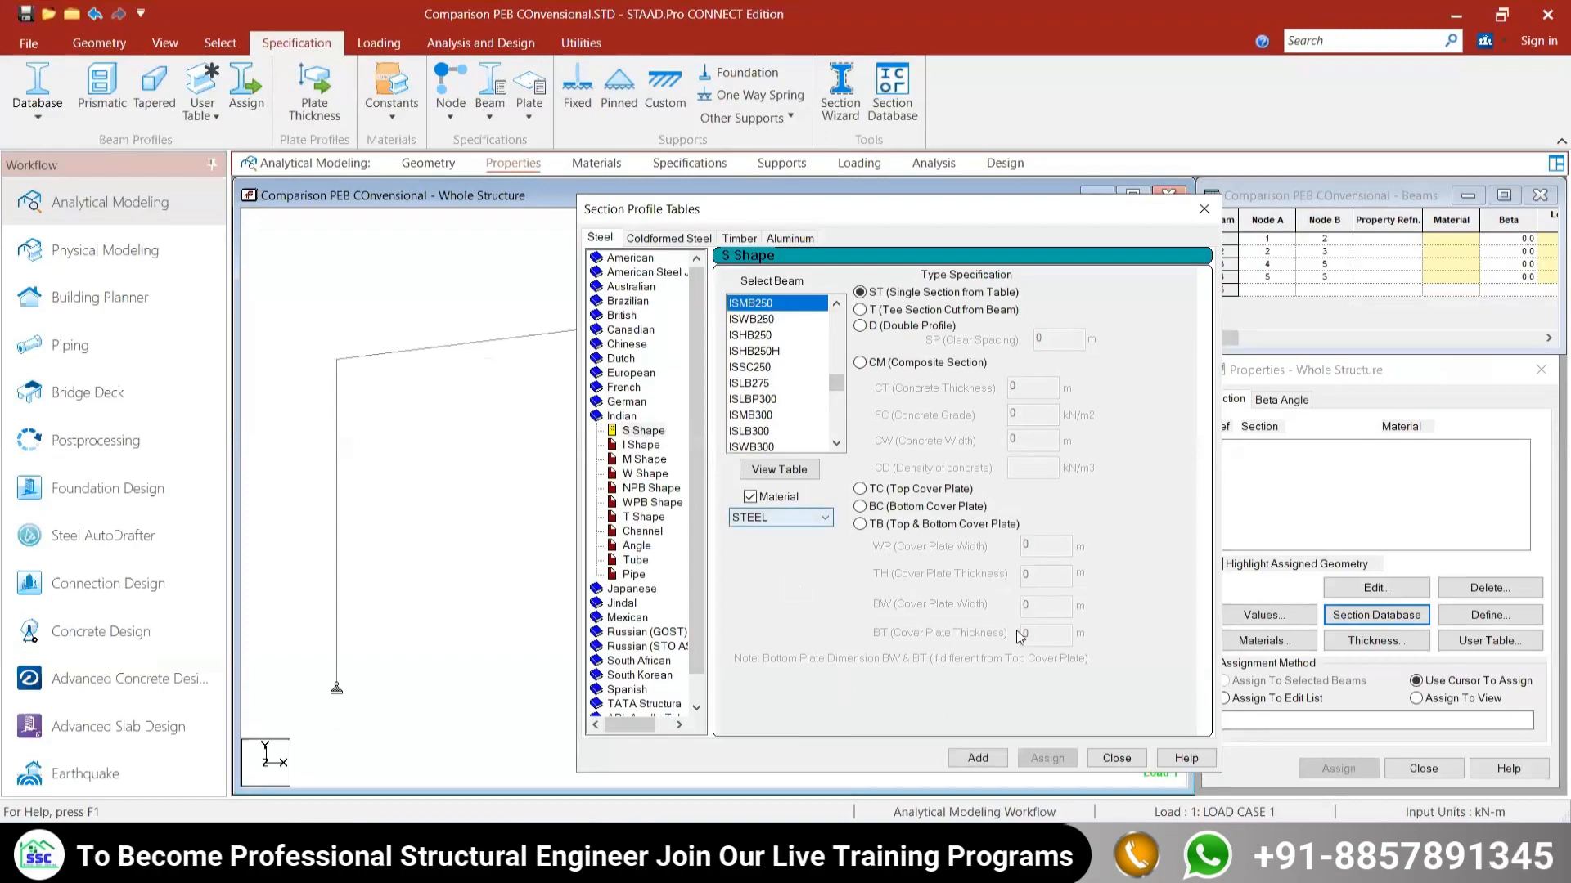
pyautogui.moveTo(961, 201); pyautogui.dragTo(893, 167)
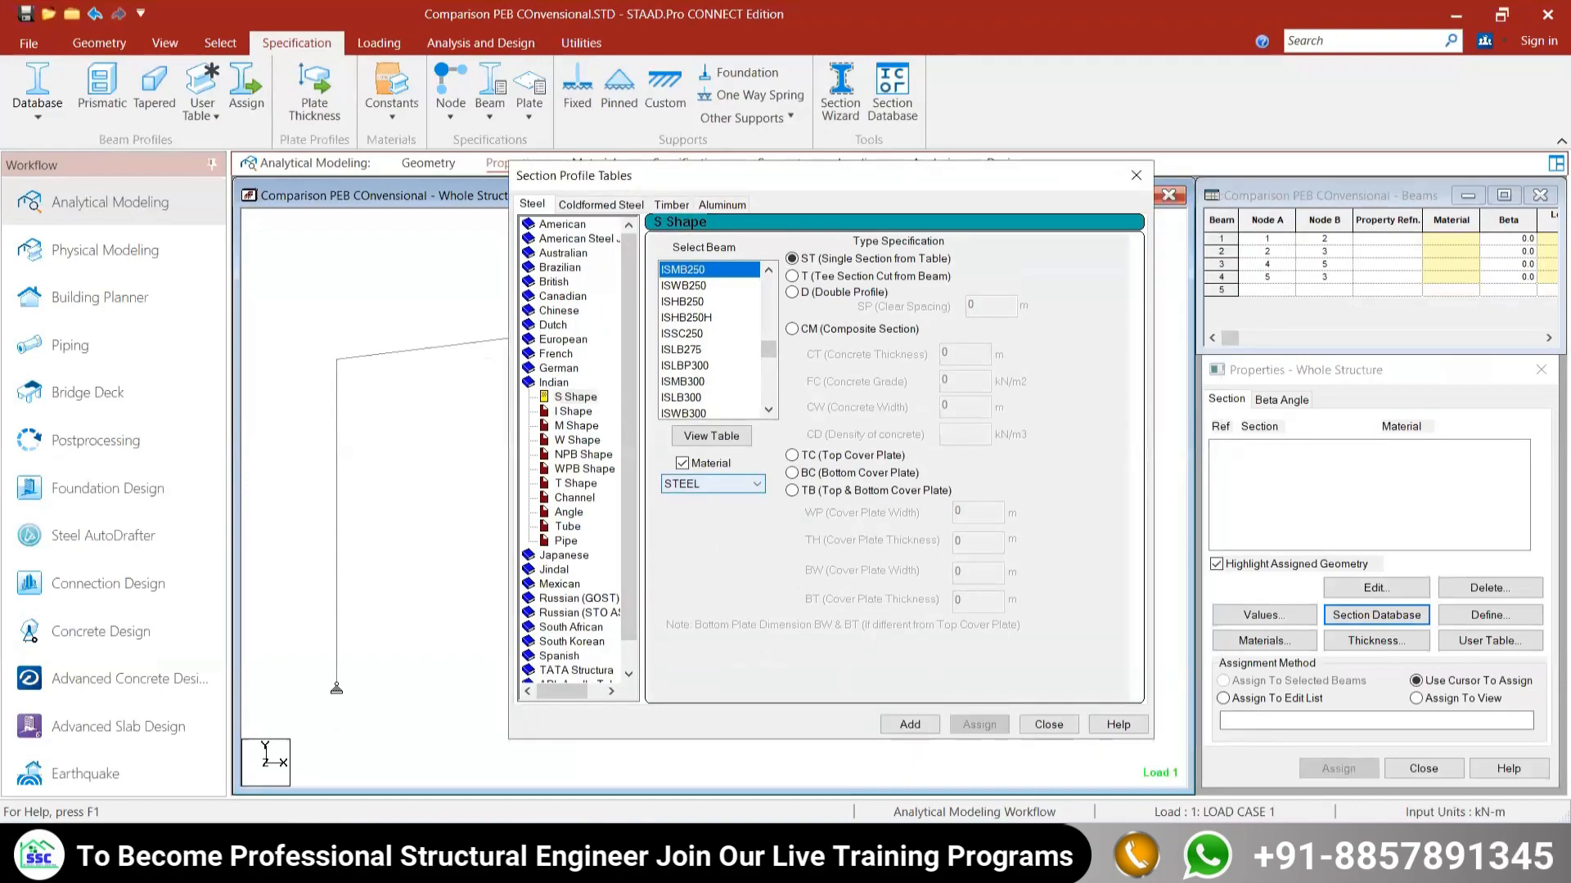
pyautogui.hotkey('alt', 'Tab')
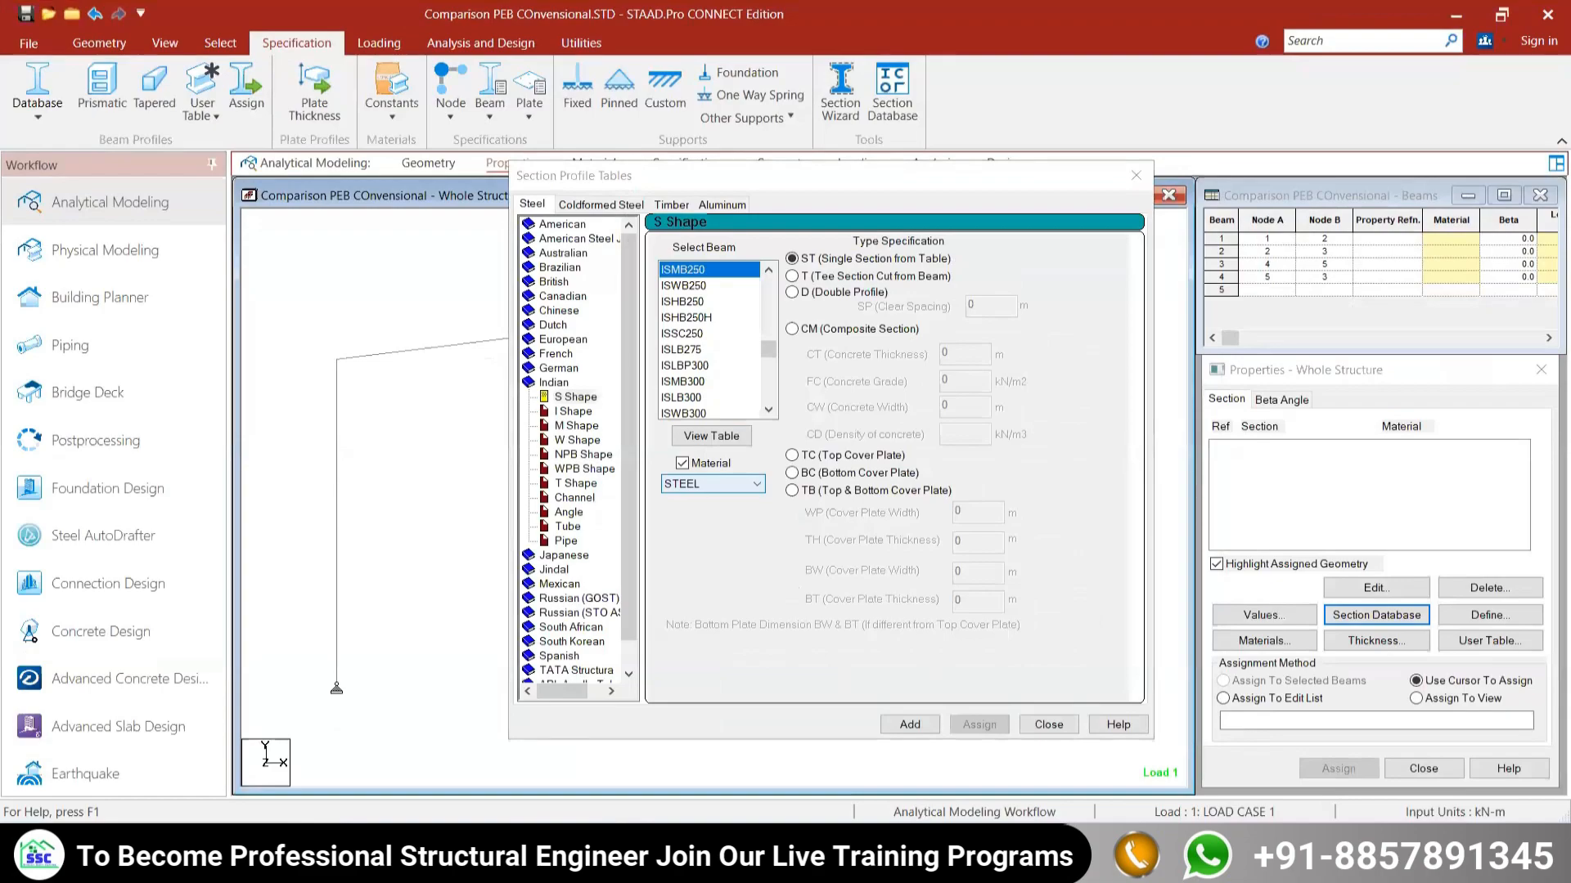
pyautogui.click(917, 731)
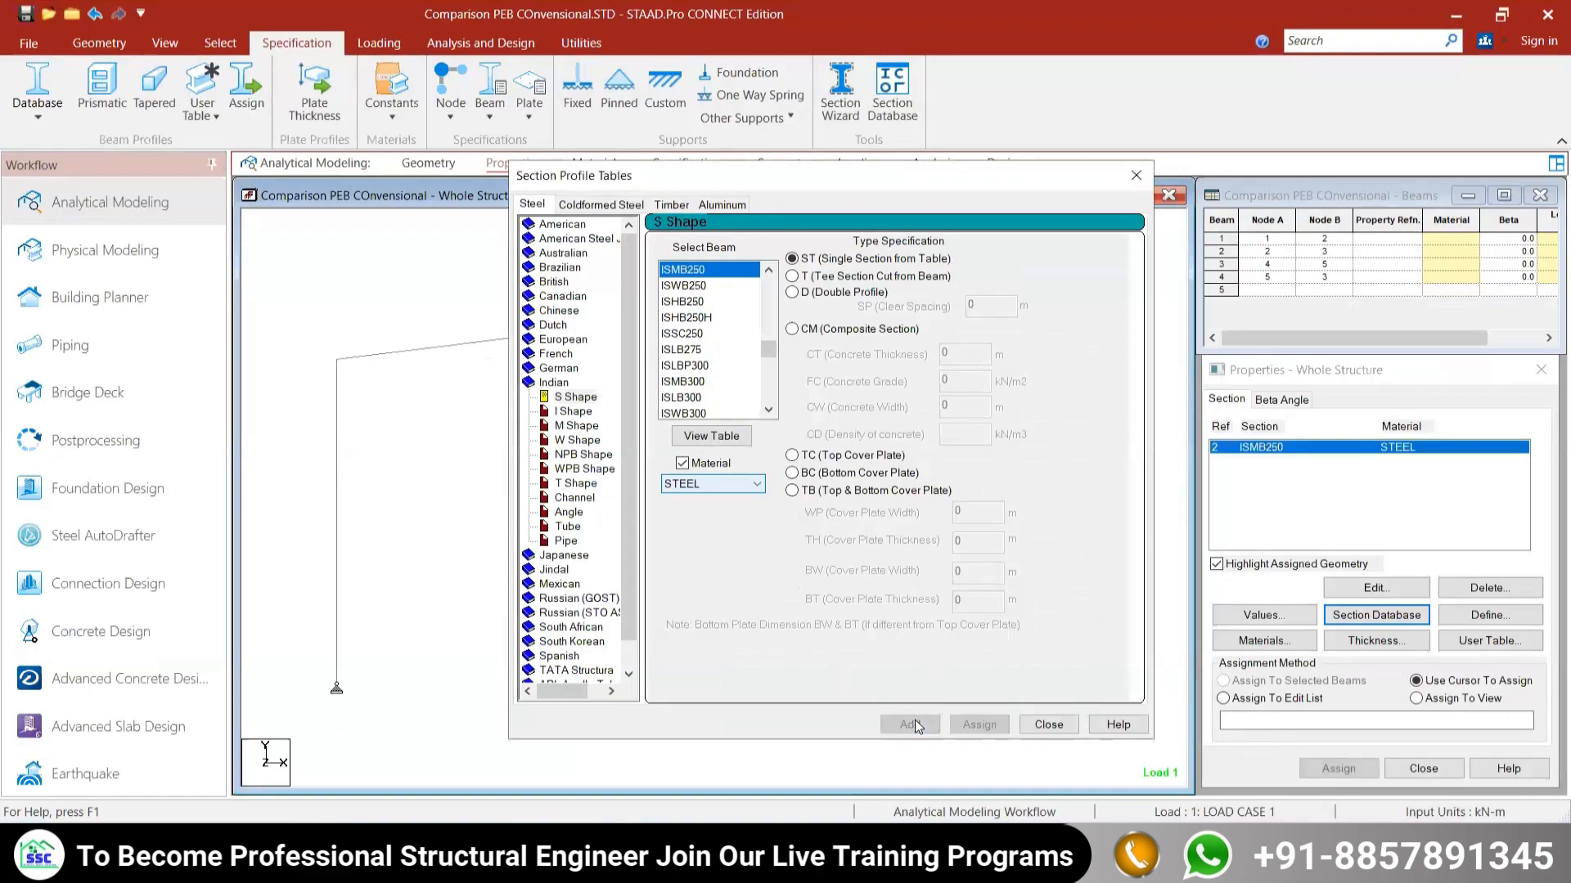
# Step: Add a second ISMB250 section with STEEL material and close the section profile tables
pyautogui.click(697, 273)
pyautogui.click(688, 284)
pyautogui.click(683, 269)
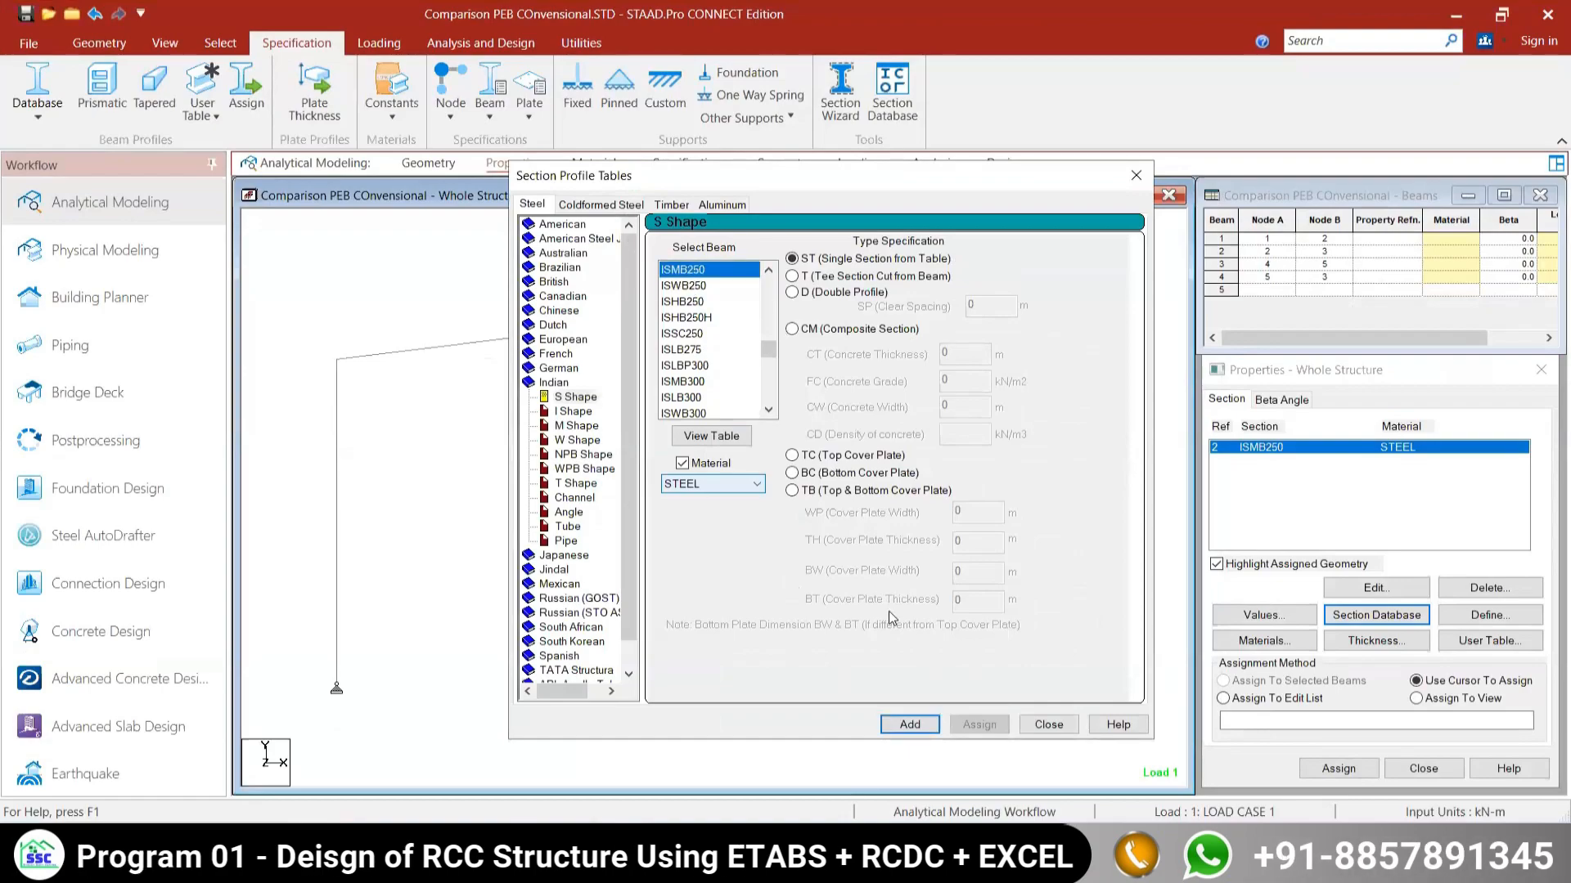
pyautogui.click(910, 725)
pyautogui.click(1049, 724)
# Step: Assign the first ISMB250 STEEL section property, reference 2, to both columns, beams 1 and 3
pyautogui.click(1094, 514)
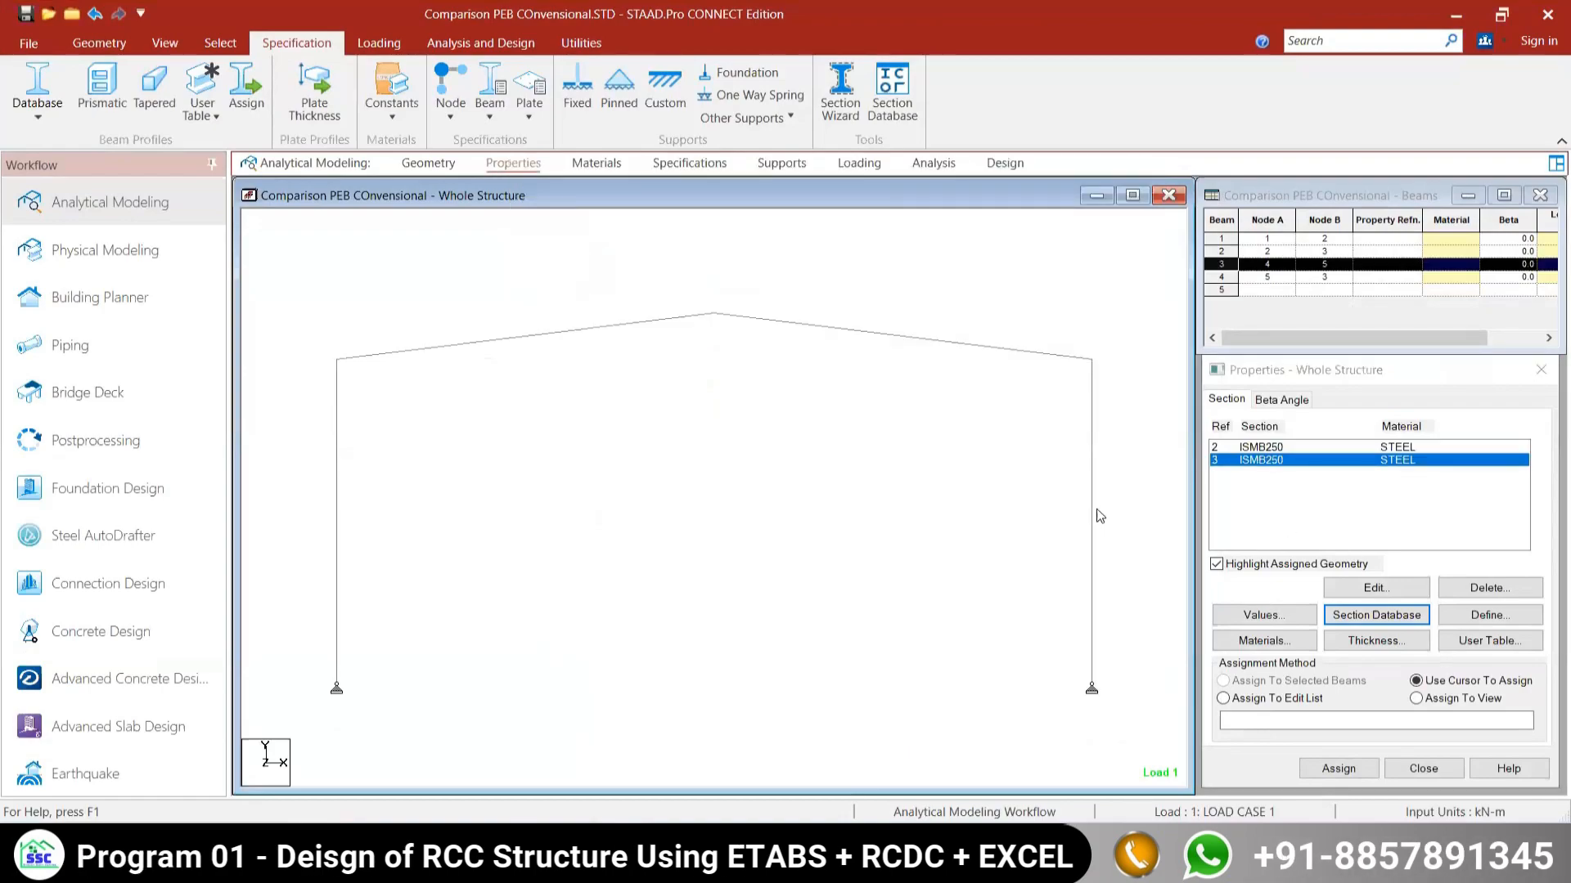
pyautogui.keyDown('ctrl'); pyautogui.click(337, 434); pyautogui.keyUp('ctrl')
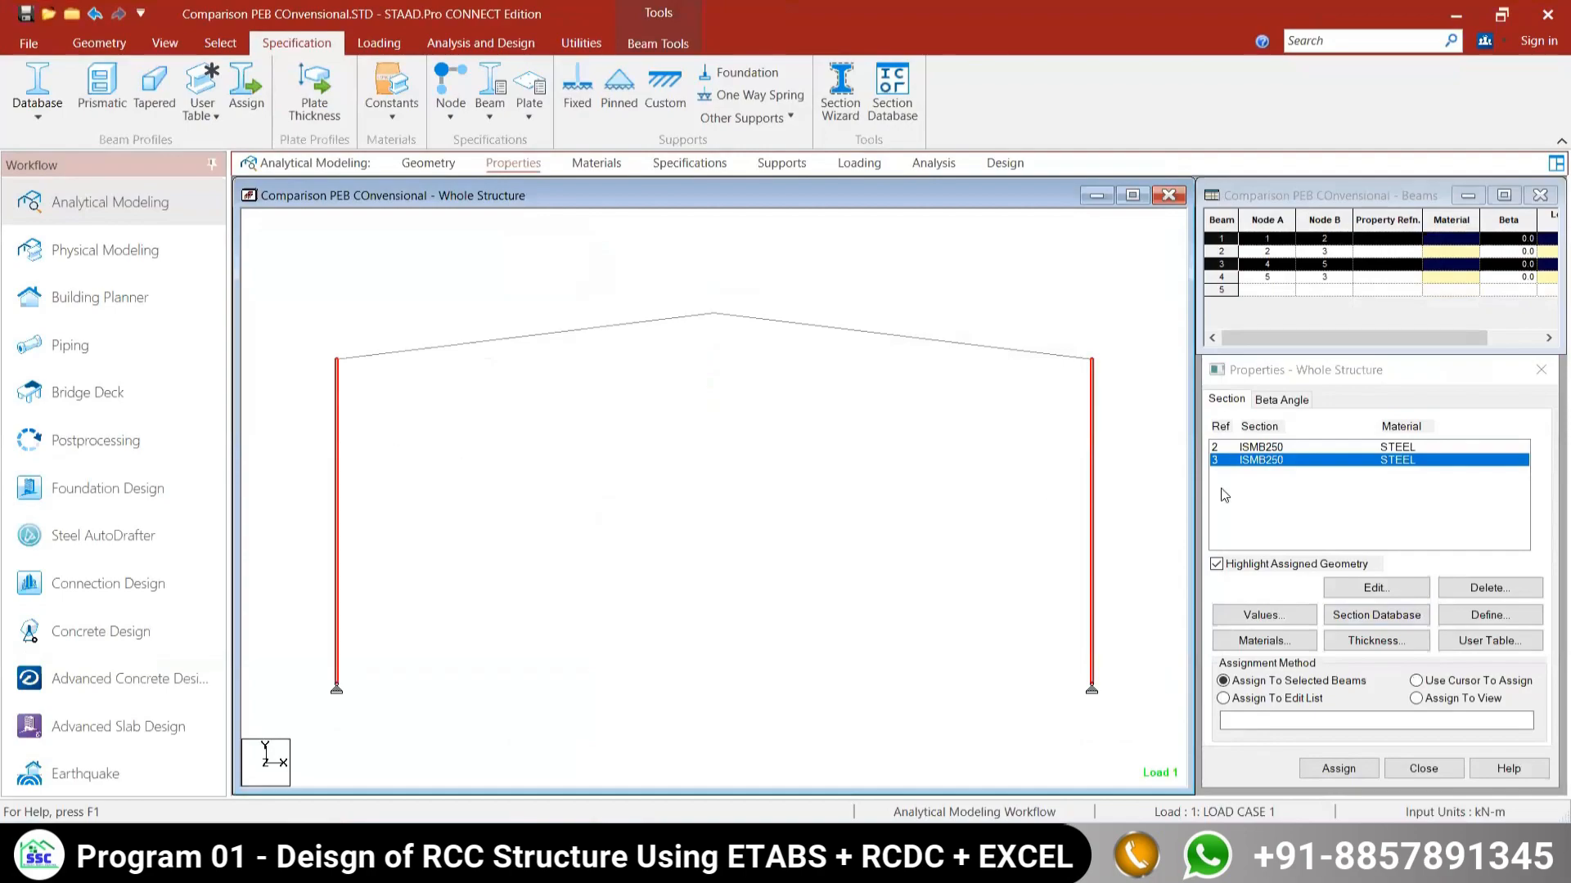
pyautogui.click(1281, 449)
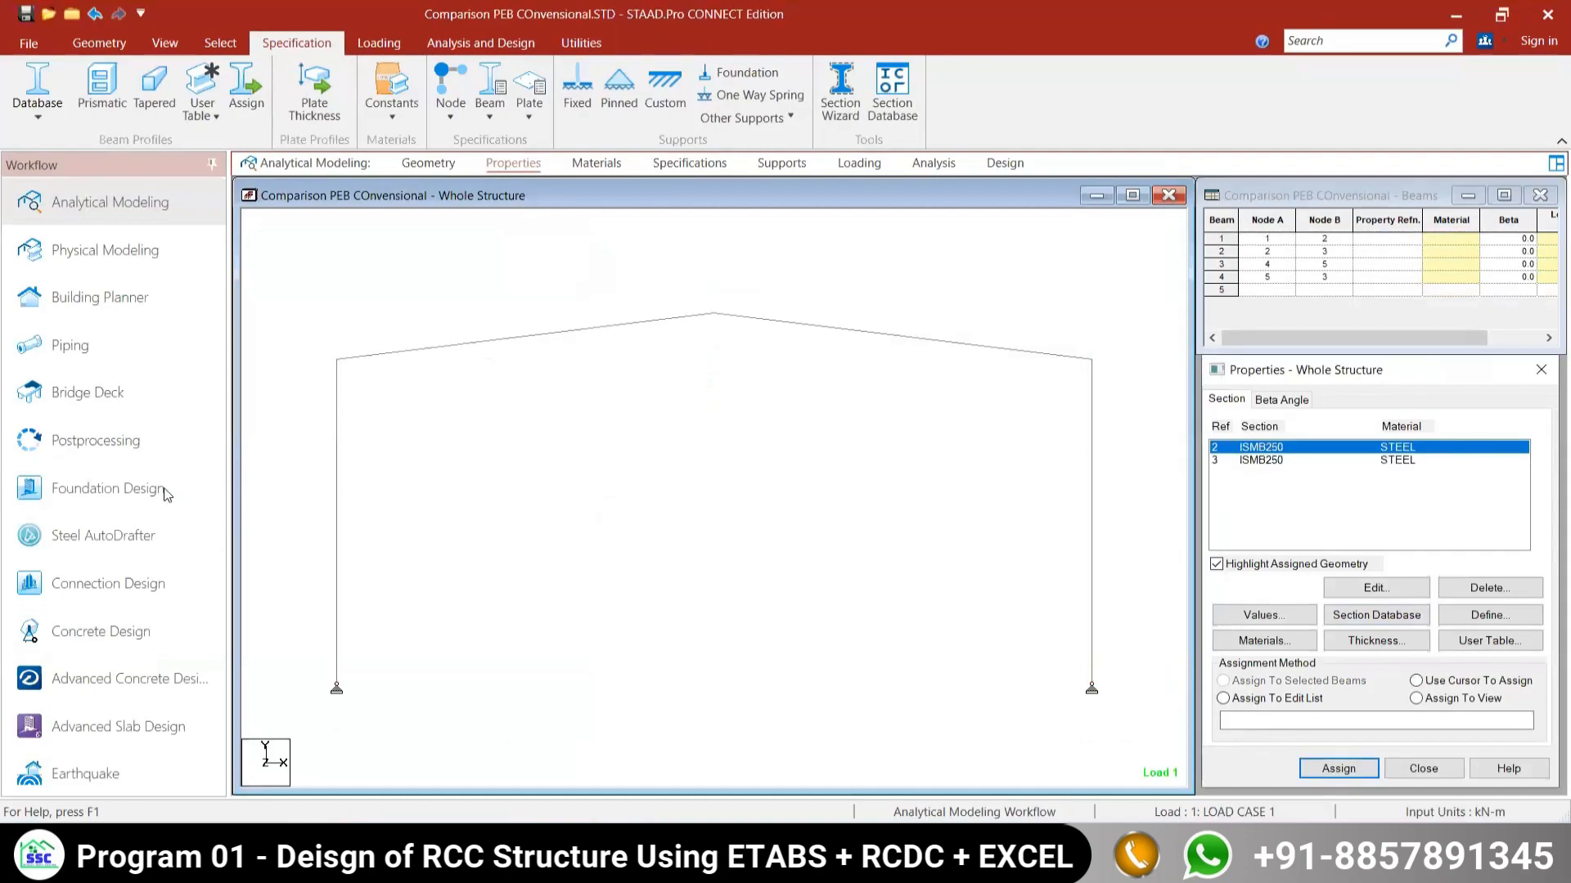
pyautogui.click(336, 465)
pyautogui.keyDown('ctrl'); pyautogui.click(1092, 546); pyautogui.keyUp('ctrl')
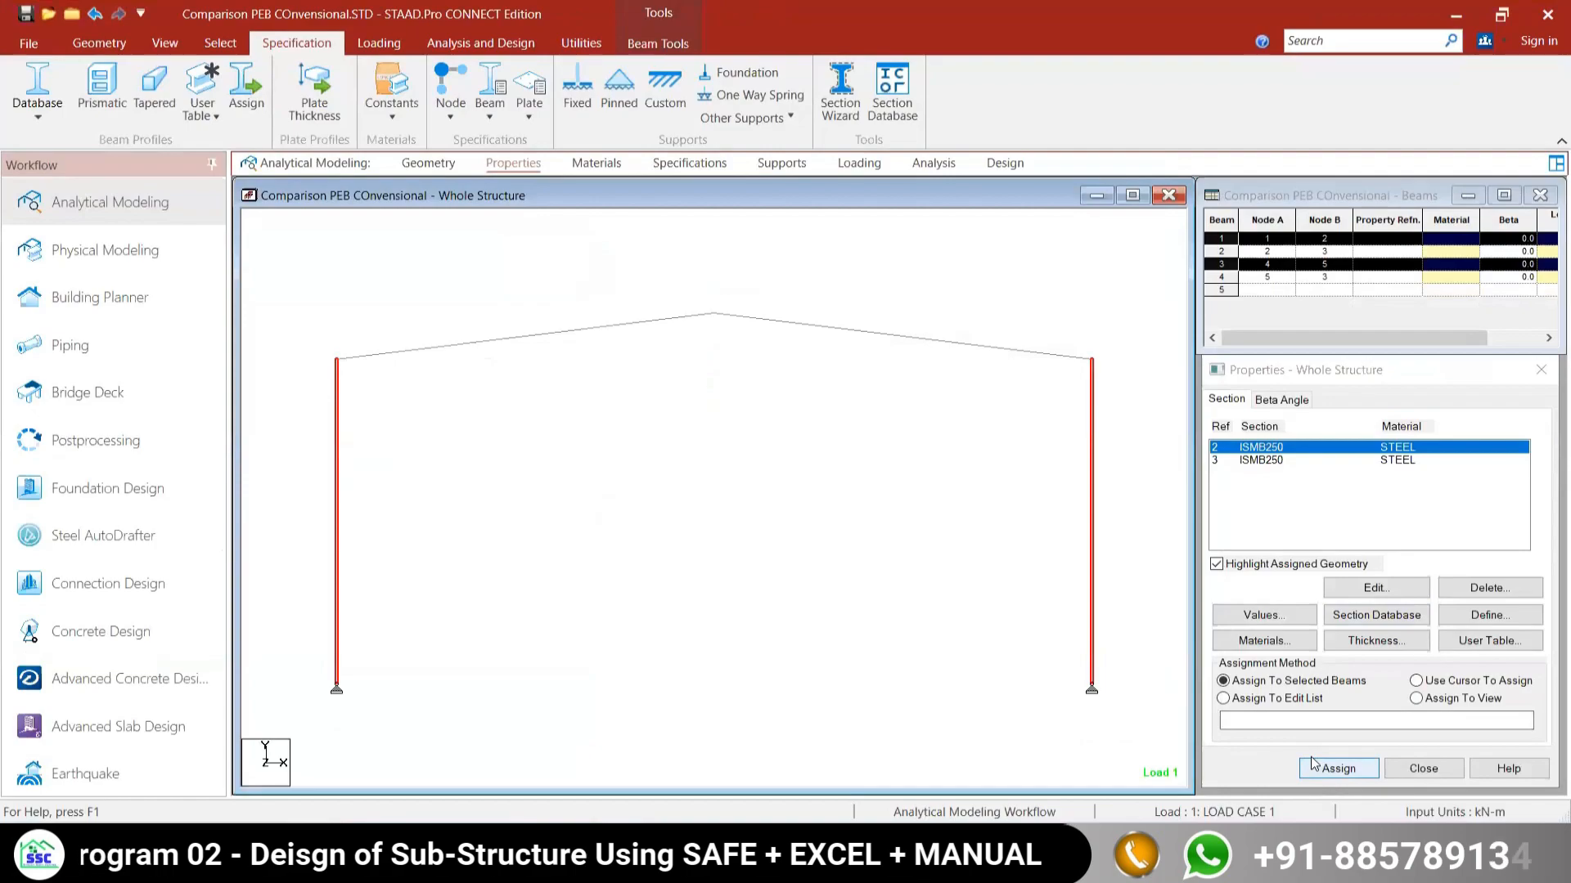
pyautogui.click(1336, 769)
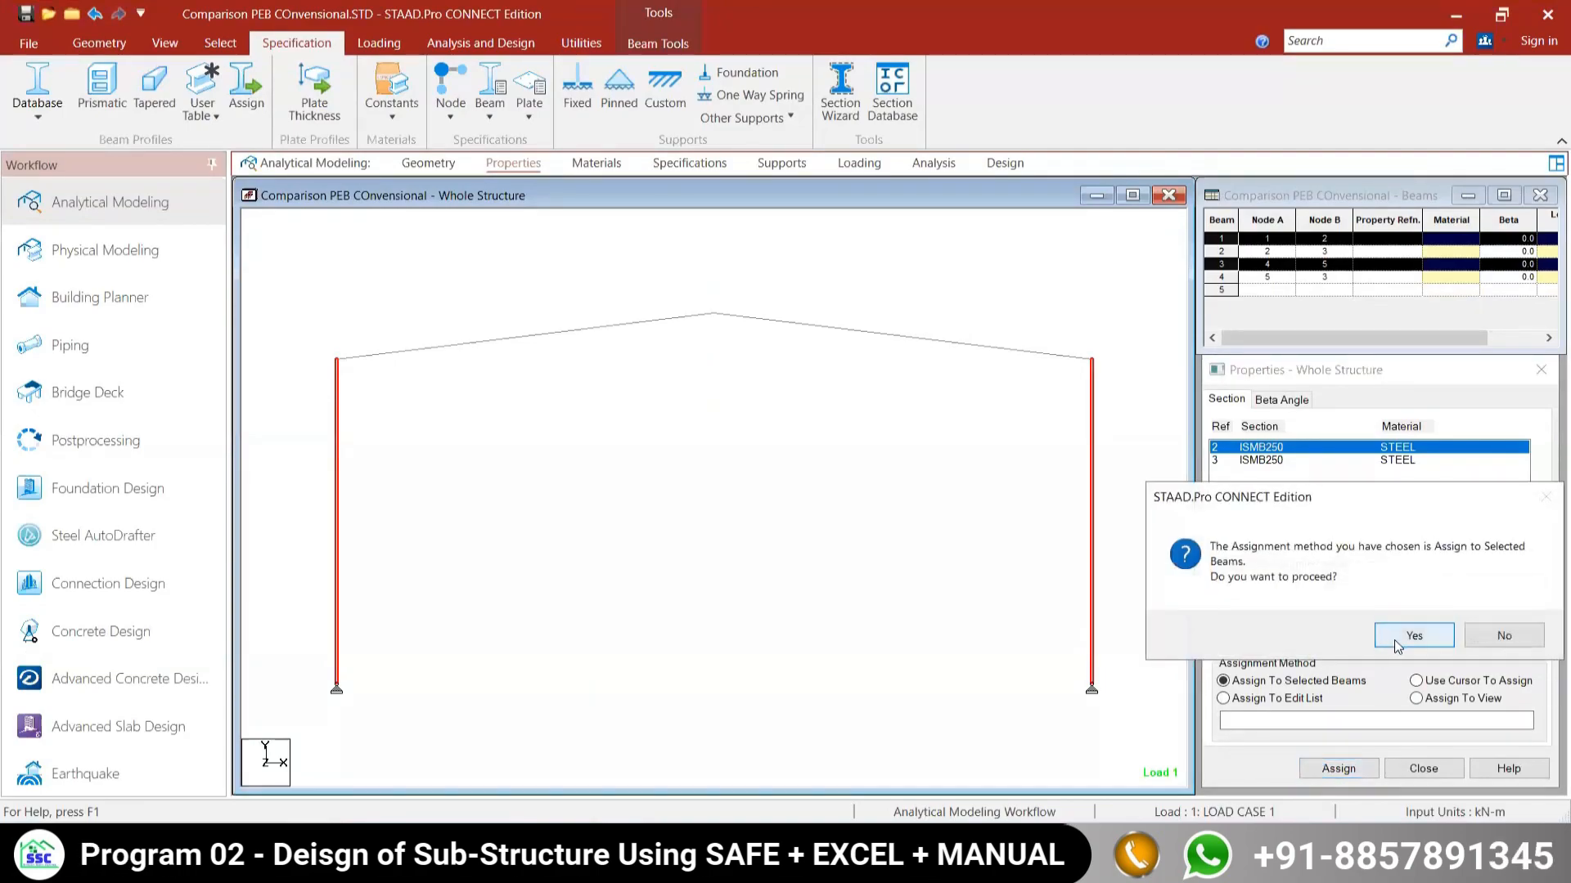
pyautogui.click(1397, 640)
# Step: Assign the second ISMB250 STEEL section property, reference 3, to both rafters, beams 2 and 4
pyautogui.click(610, 329)
pyautogui.keyDown('ctrl'); pyautogui.click(951, 349); pyautogui.keyUp('ctrl')
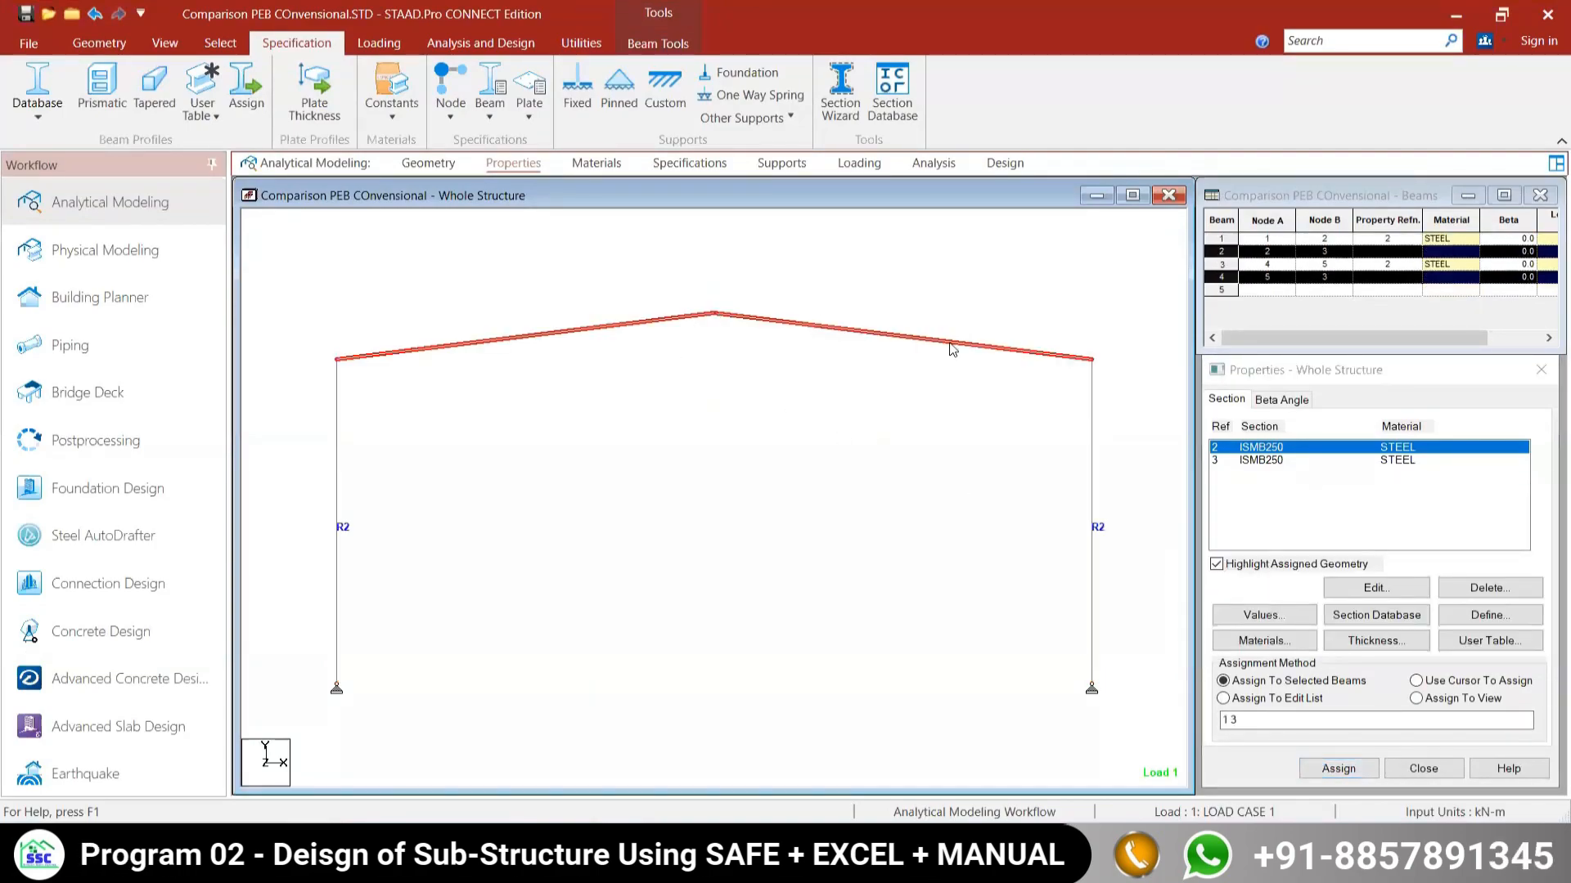
pyautogui.click(1264, 459)
pyautogui.click(1415, 681)
pyautogui.click(940, 353)
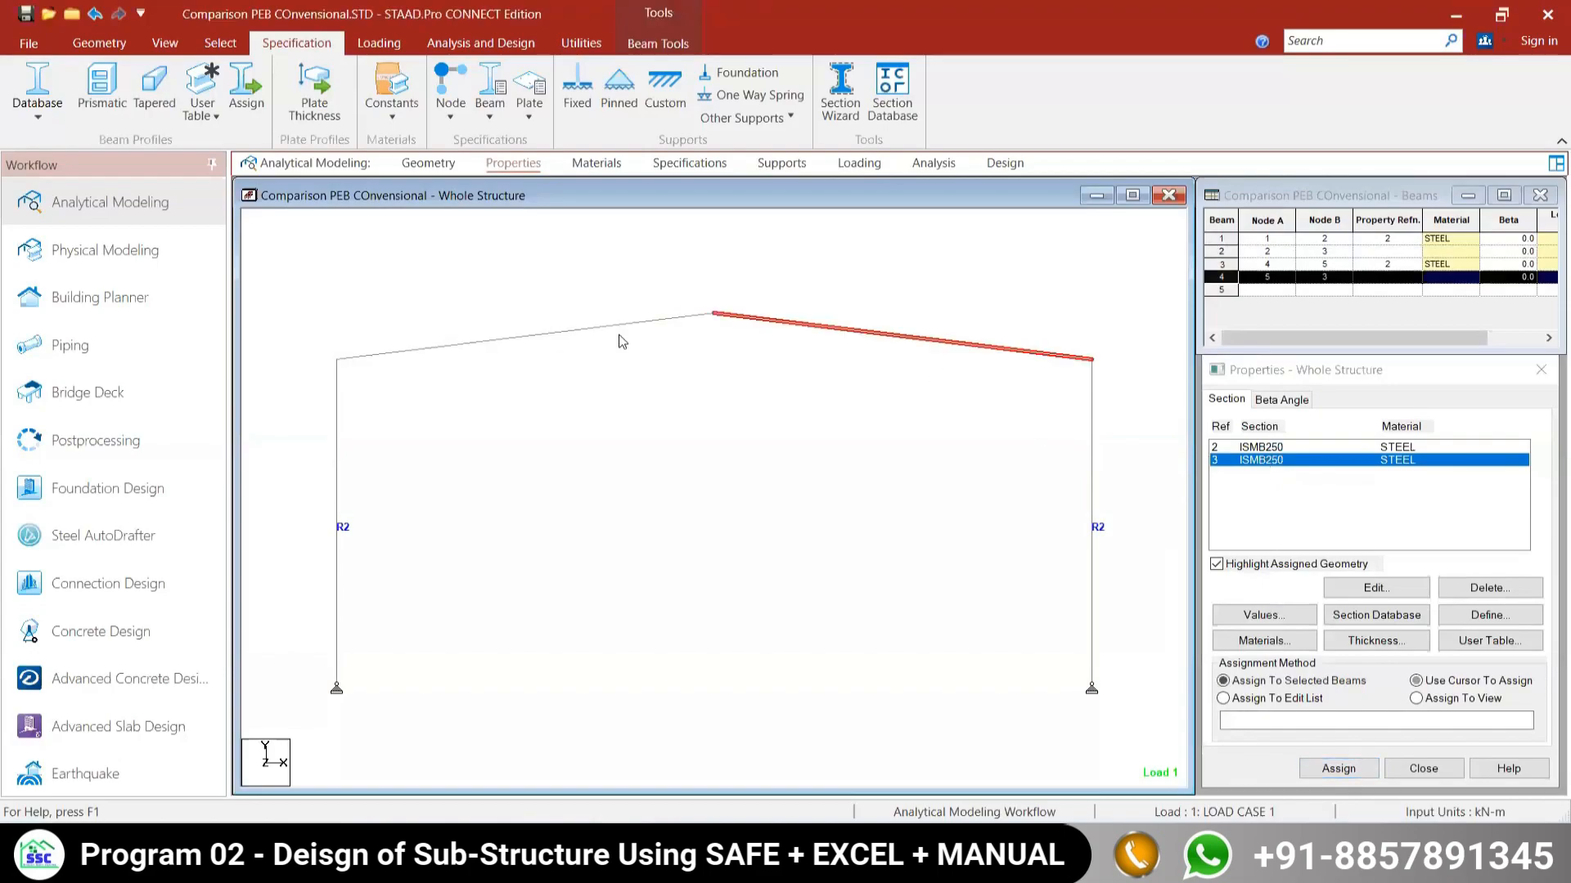
pyautogui.keyDown('ctrl'); pyautogui.click(614, 332); pyautogui.keyUp('ctrl')
pyautogui.click(1340, 771)
pyautogui.click(1403, 631)
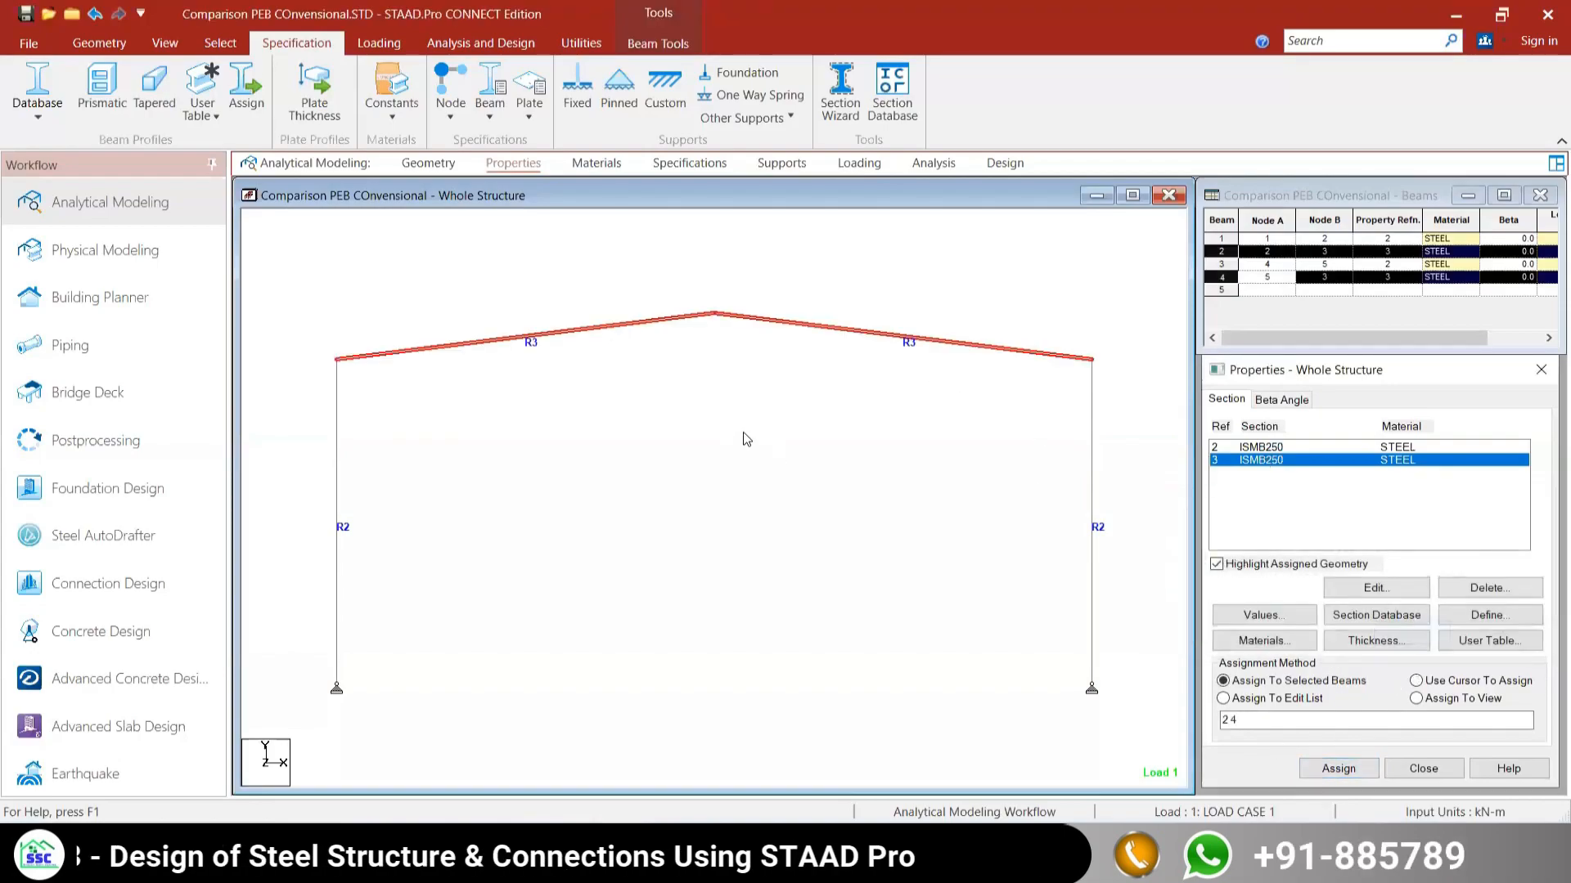
# Step: Run the analysis with the reassigned sections and open the output file's error list for review
pyautogui.click(597, 45)
pyautogui.click(515, 44)
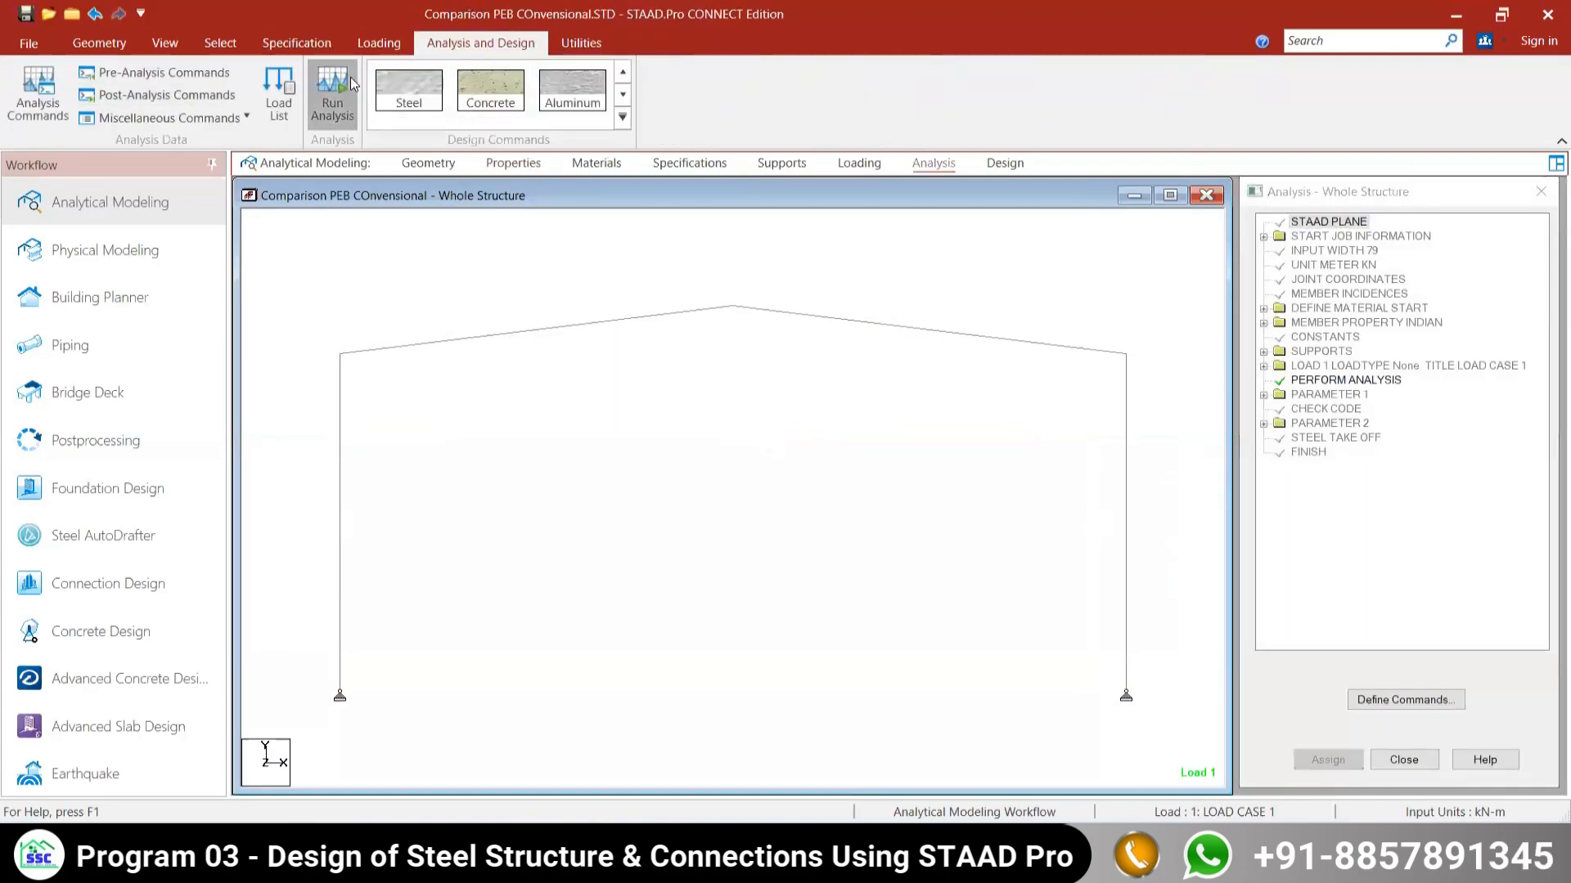
pyautogui.click(353, 84)
pyautogui.click(750, 517)
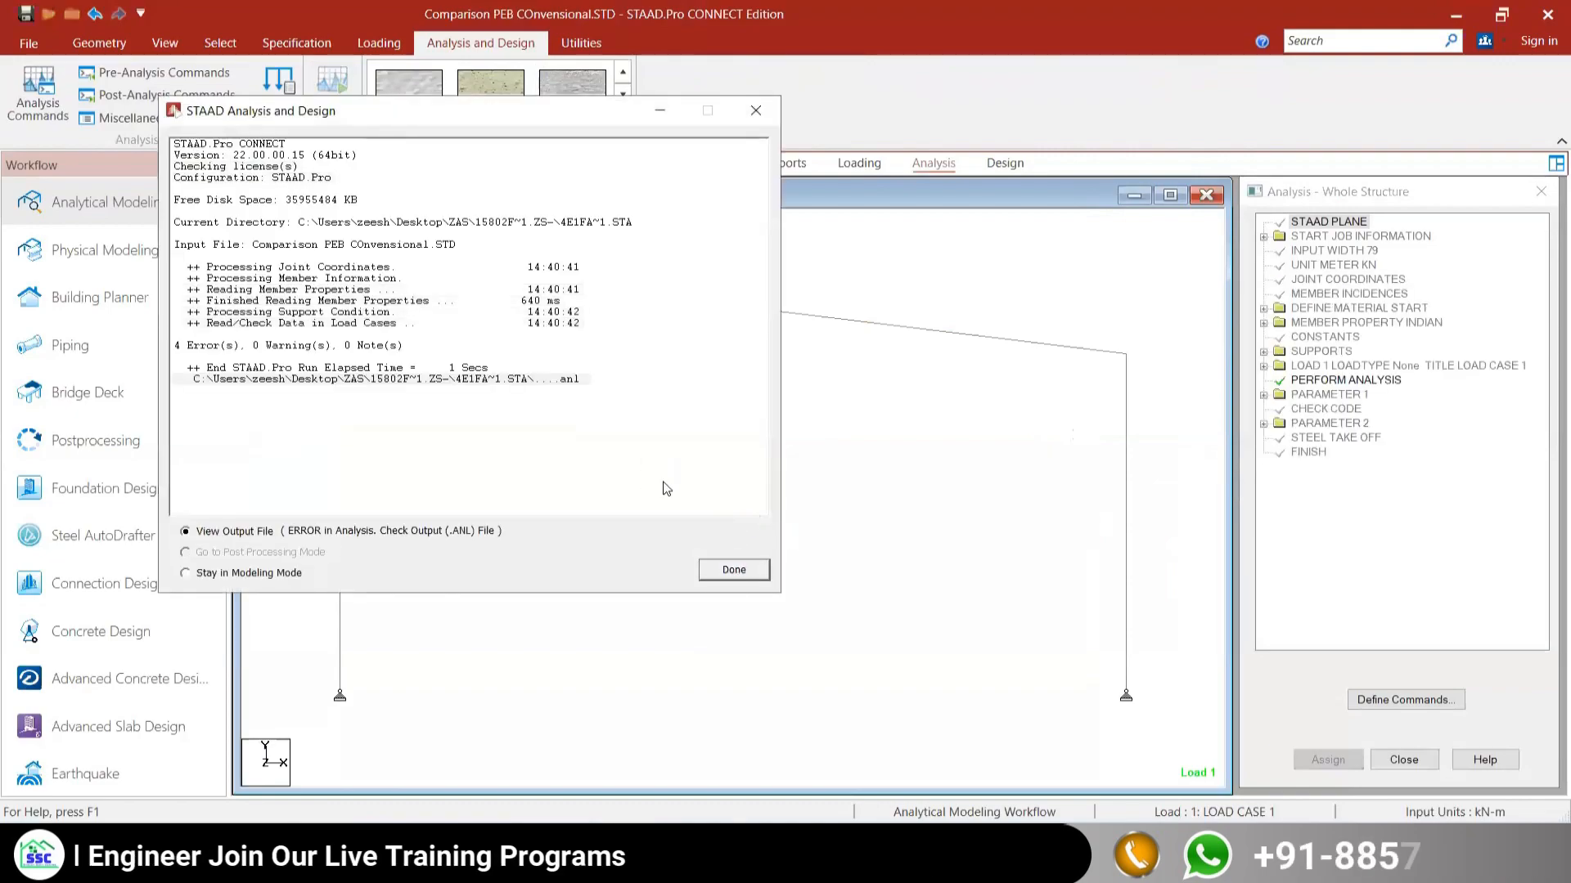
pyautogui.click(719, 573)
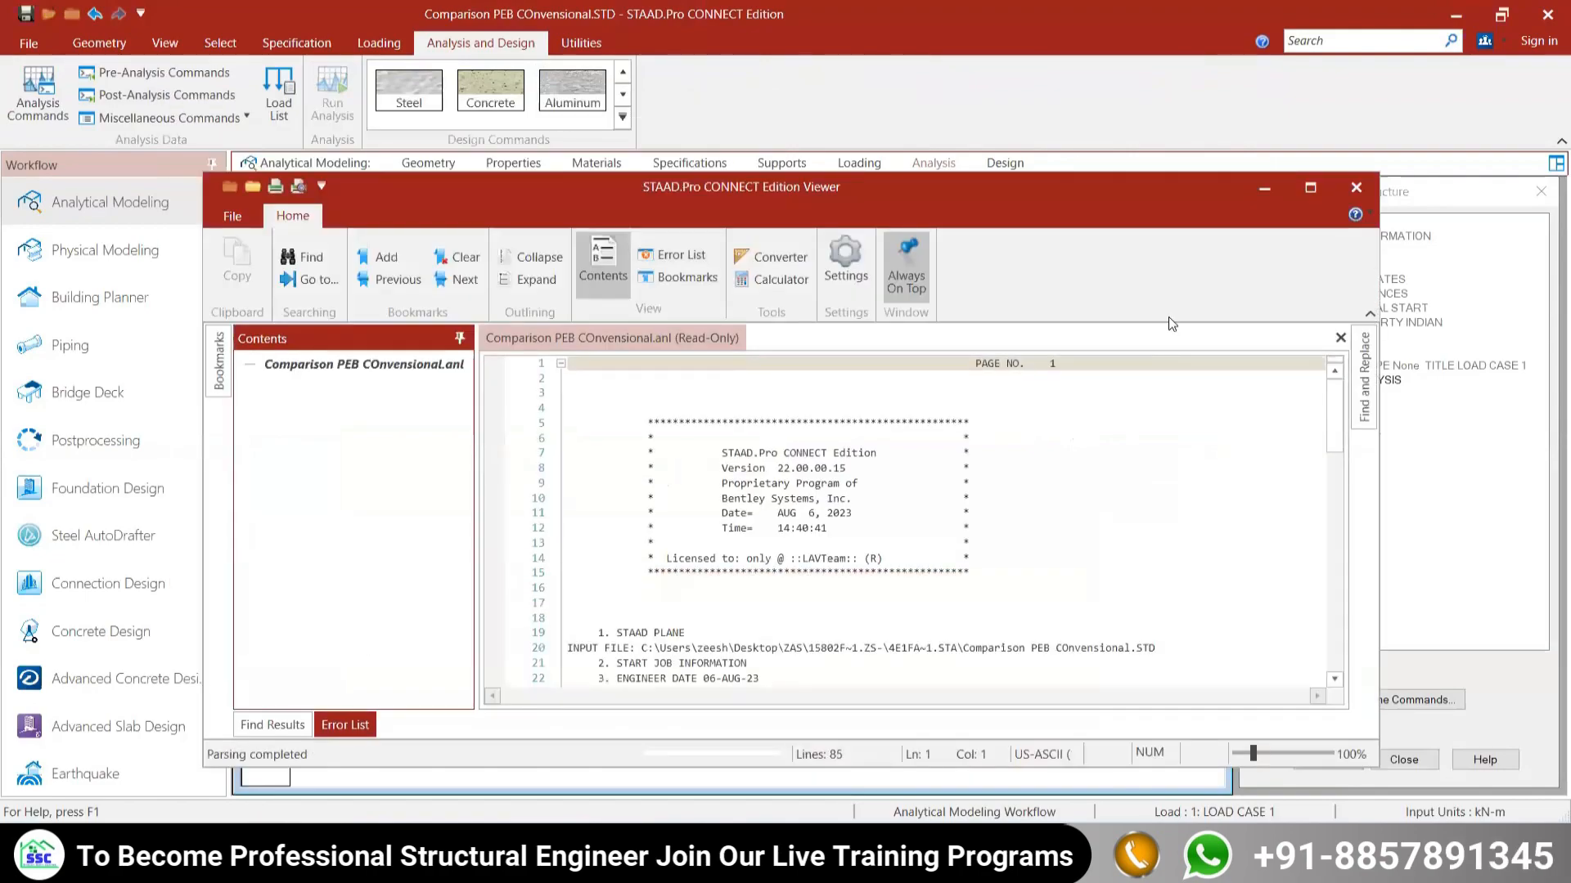
pyautogui.click(1319, 185)
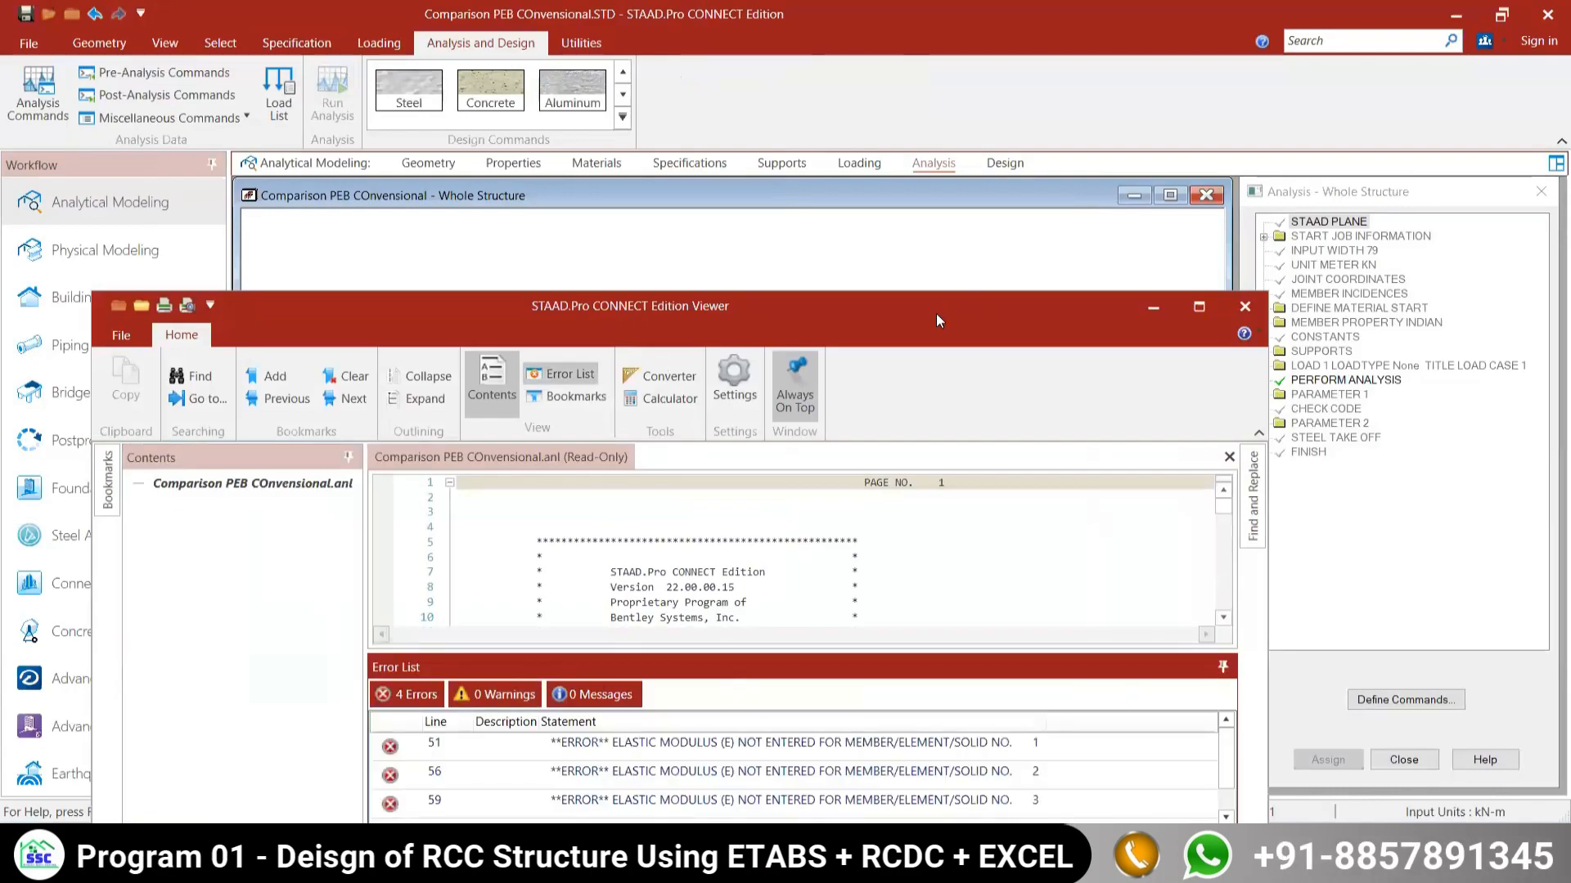
pyautogui.moveTo(938, 319); pyautogui.dragTo(916, 76)
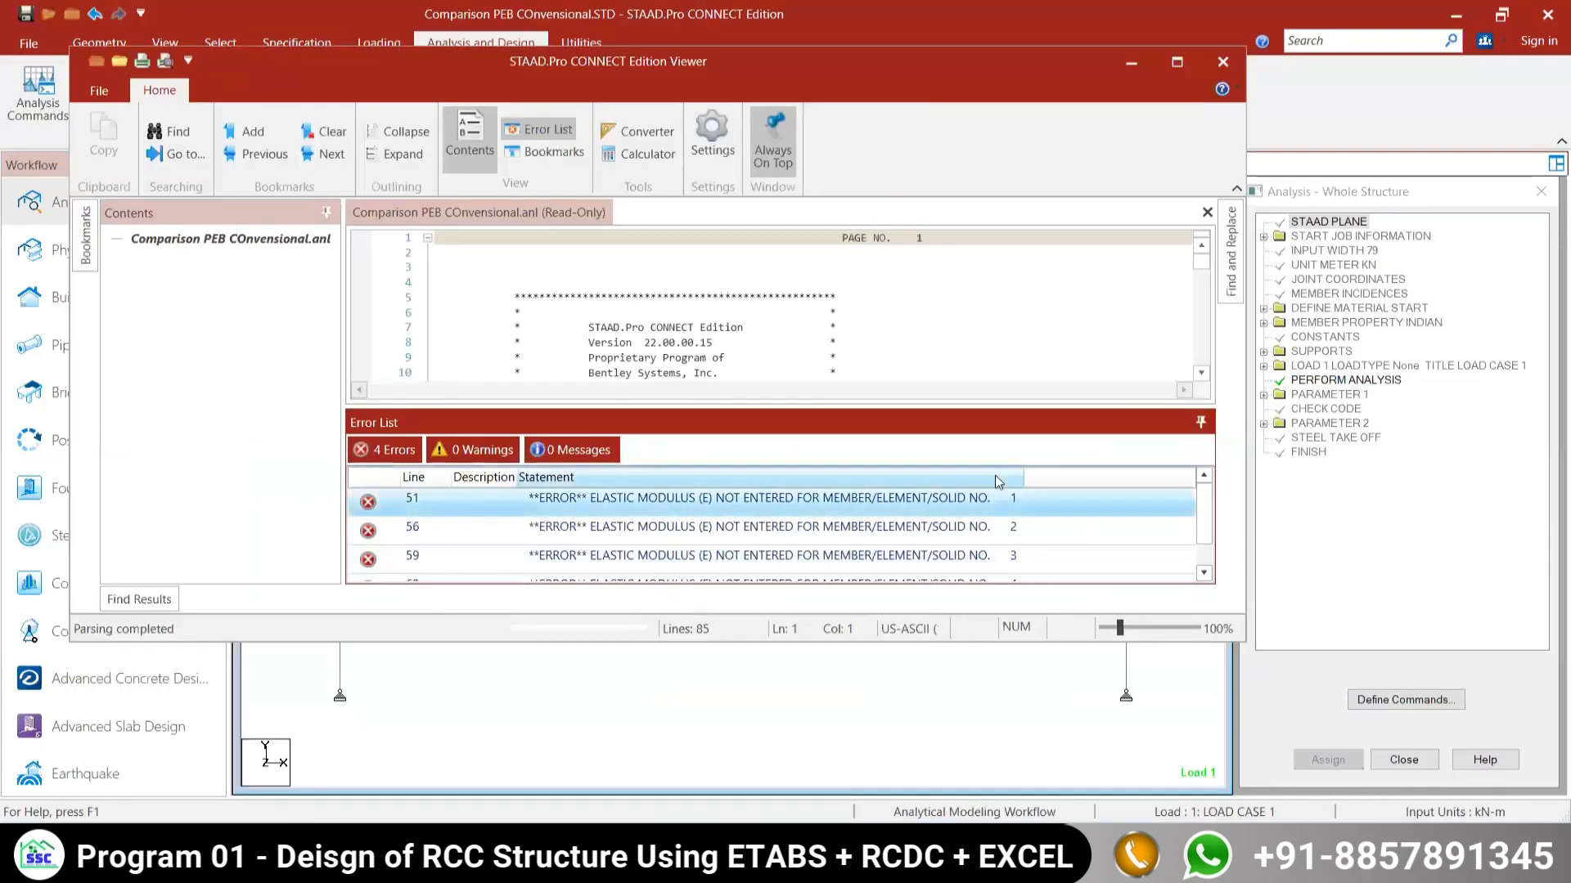
# Step: Review which members use each of the two ISMB250 section references, and check the captured steel take-off in Snipping Tool
pyautogui.hotkey('alt', 'Tab')
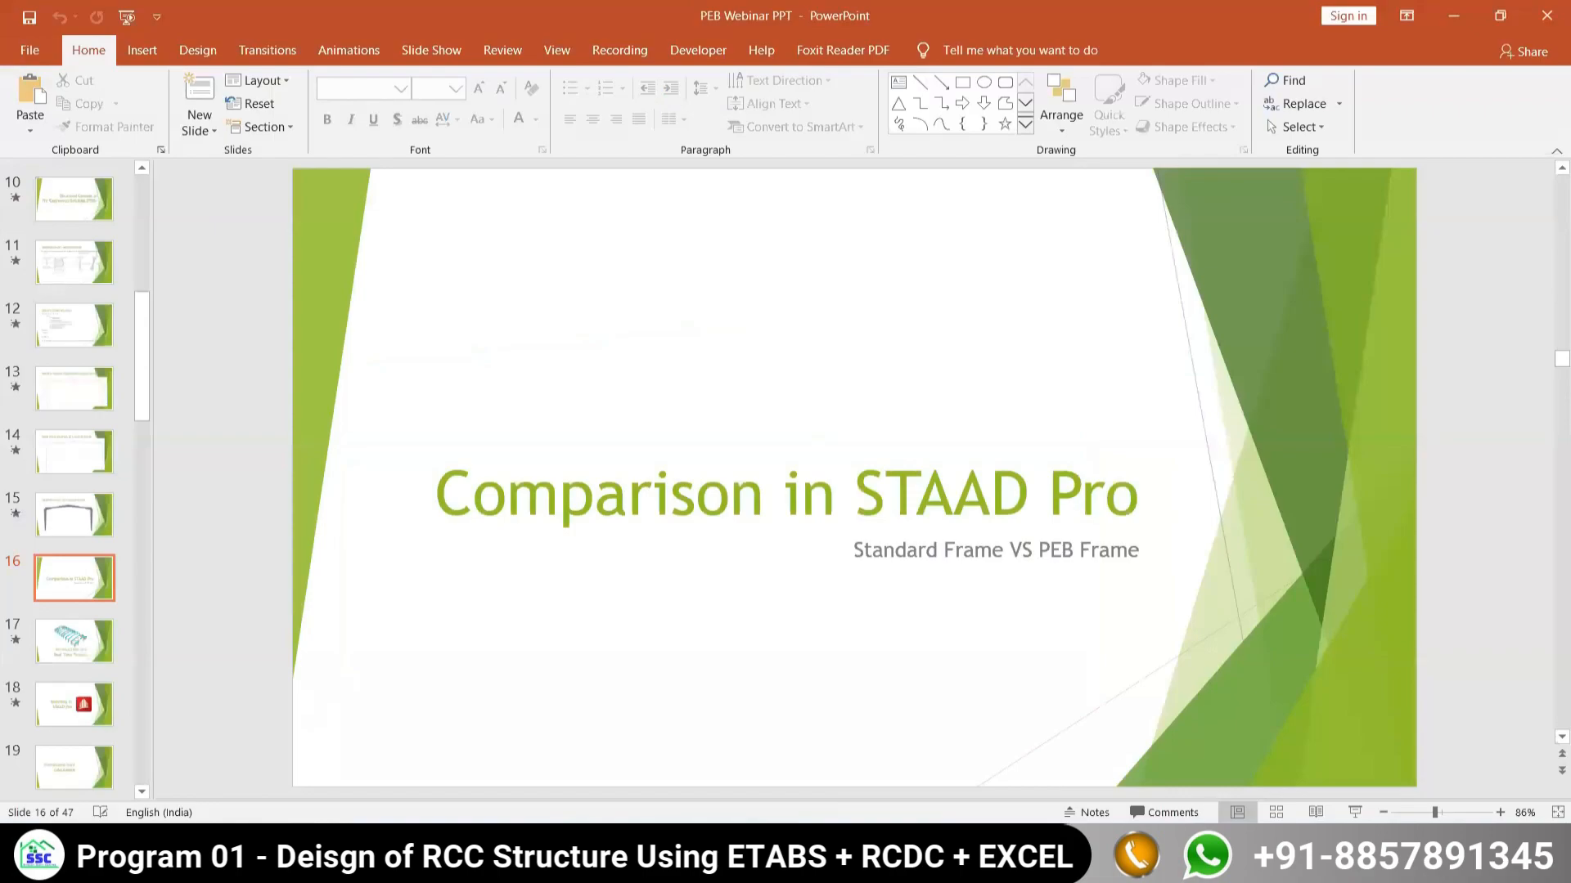
pyautogui.hotkey('alt', 'Tab')
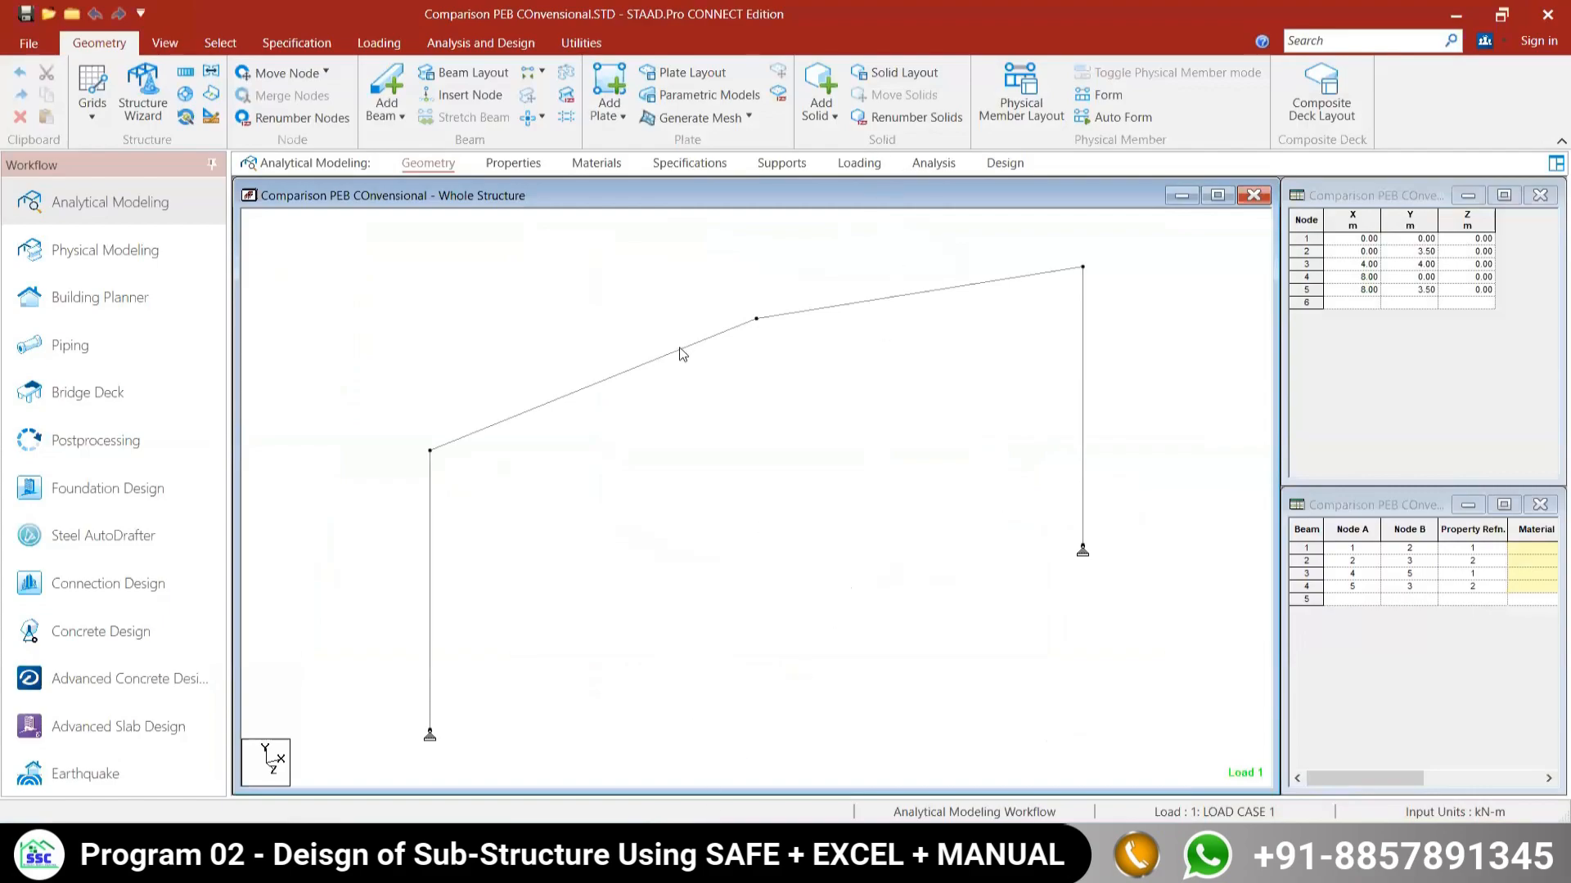
pyautogui.click(527, 169)
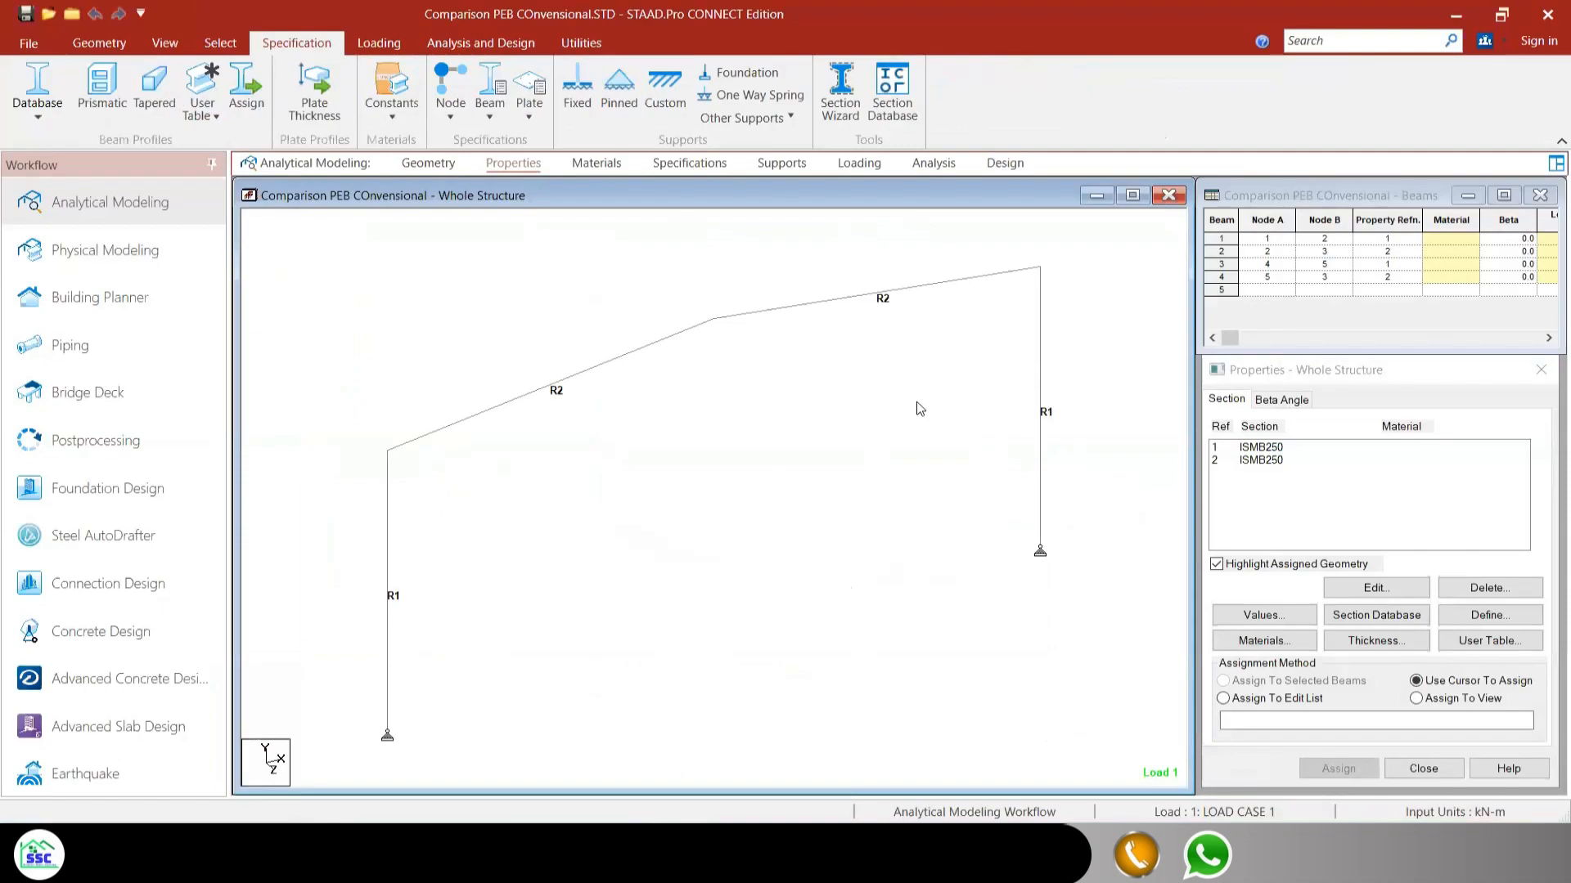
pyautogui.click(1268, 447)
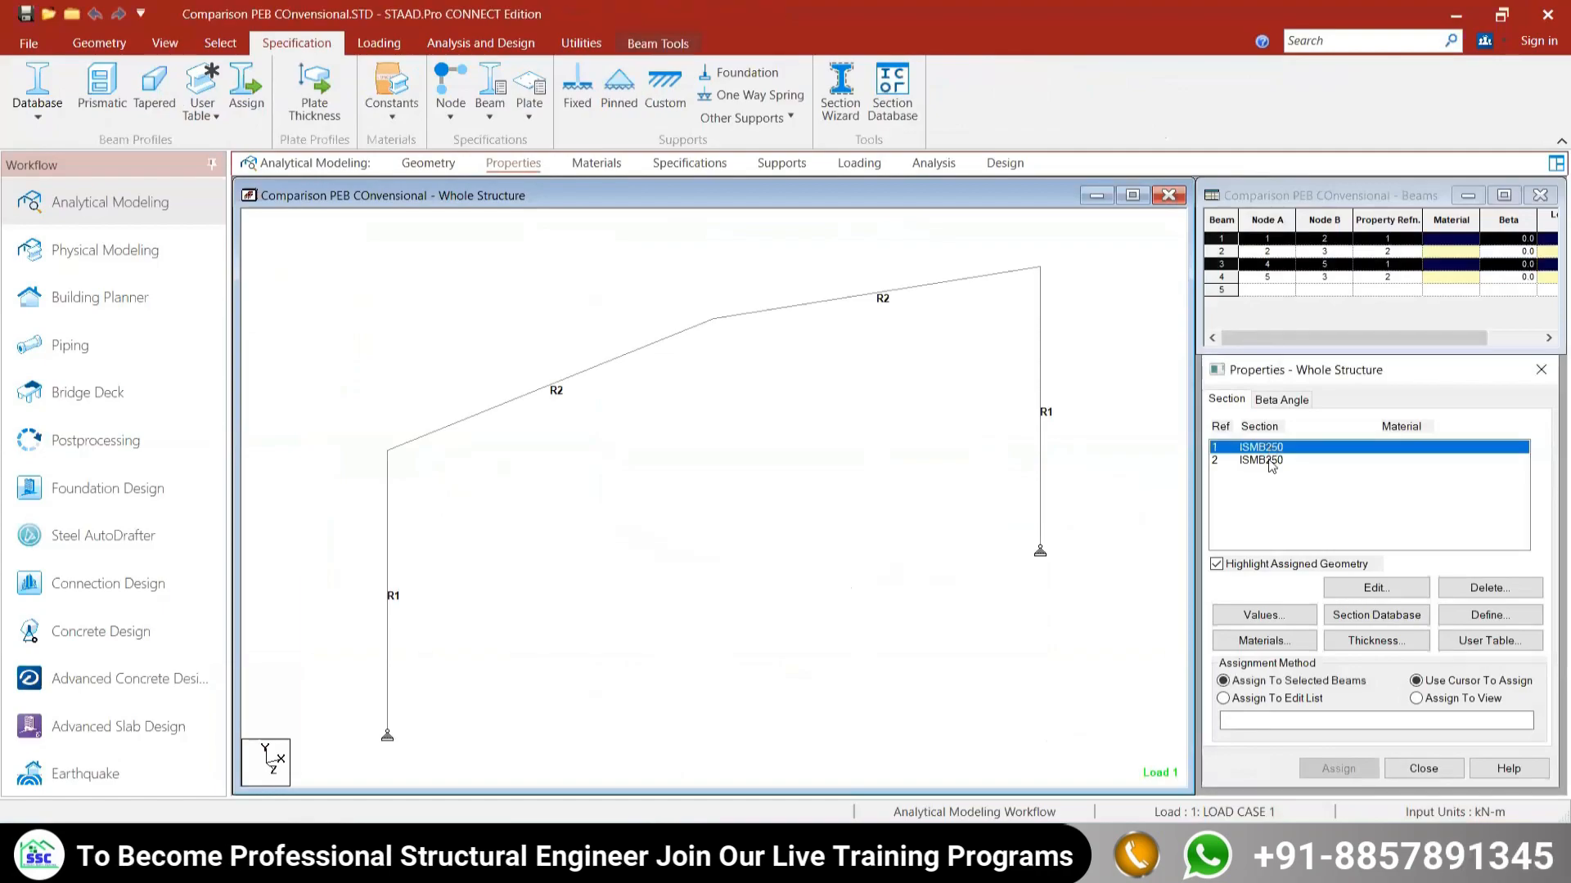
pyautogui.click(1270, 461)
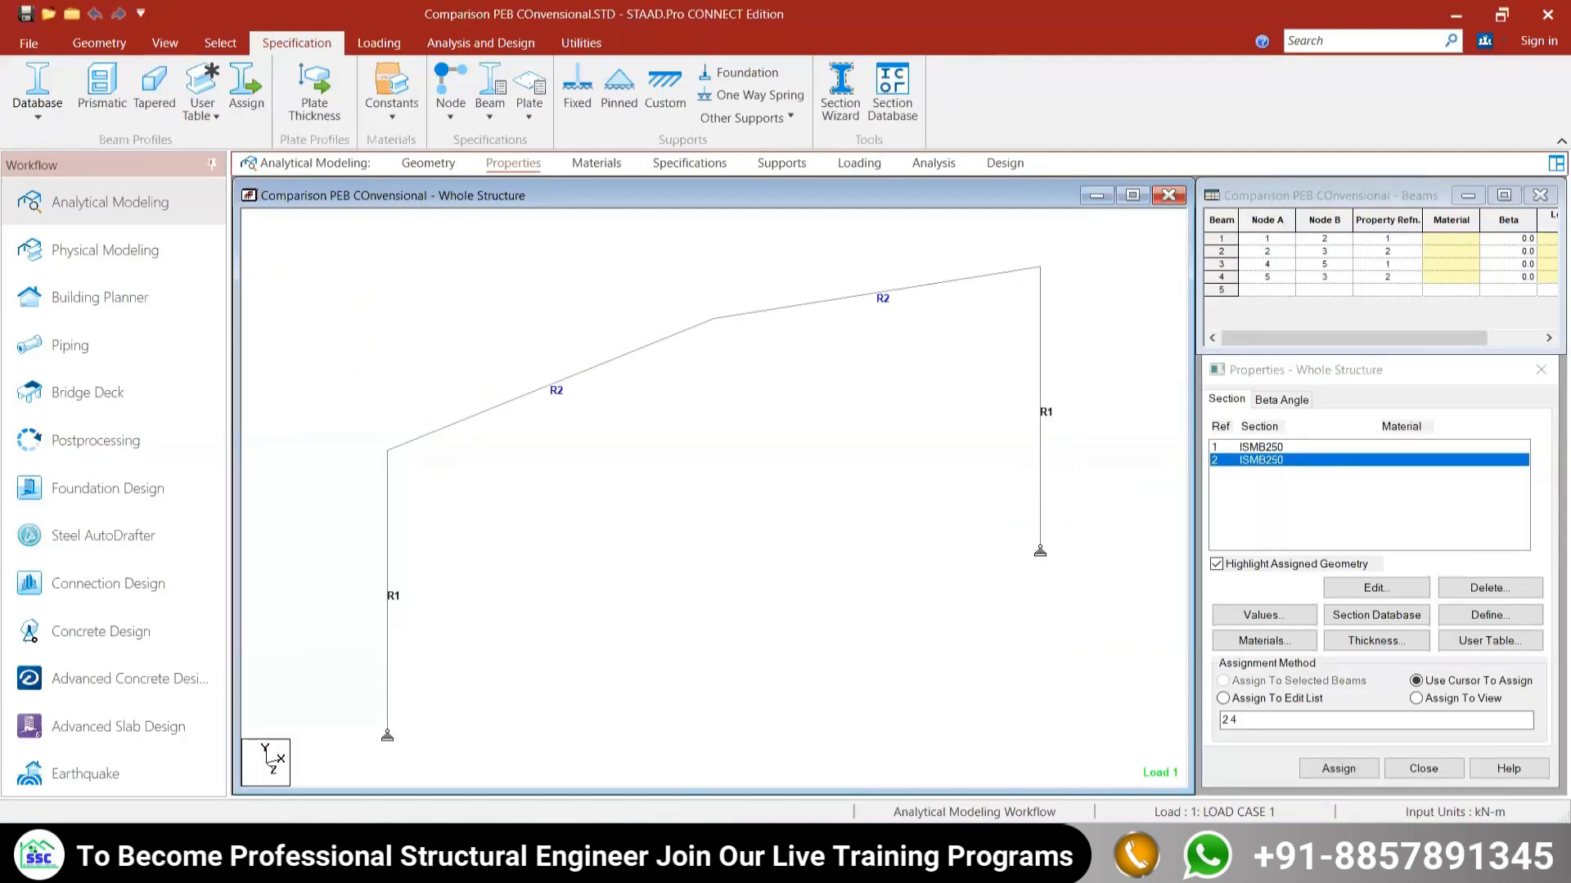
pyautogui.click(626, 867)
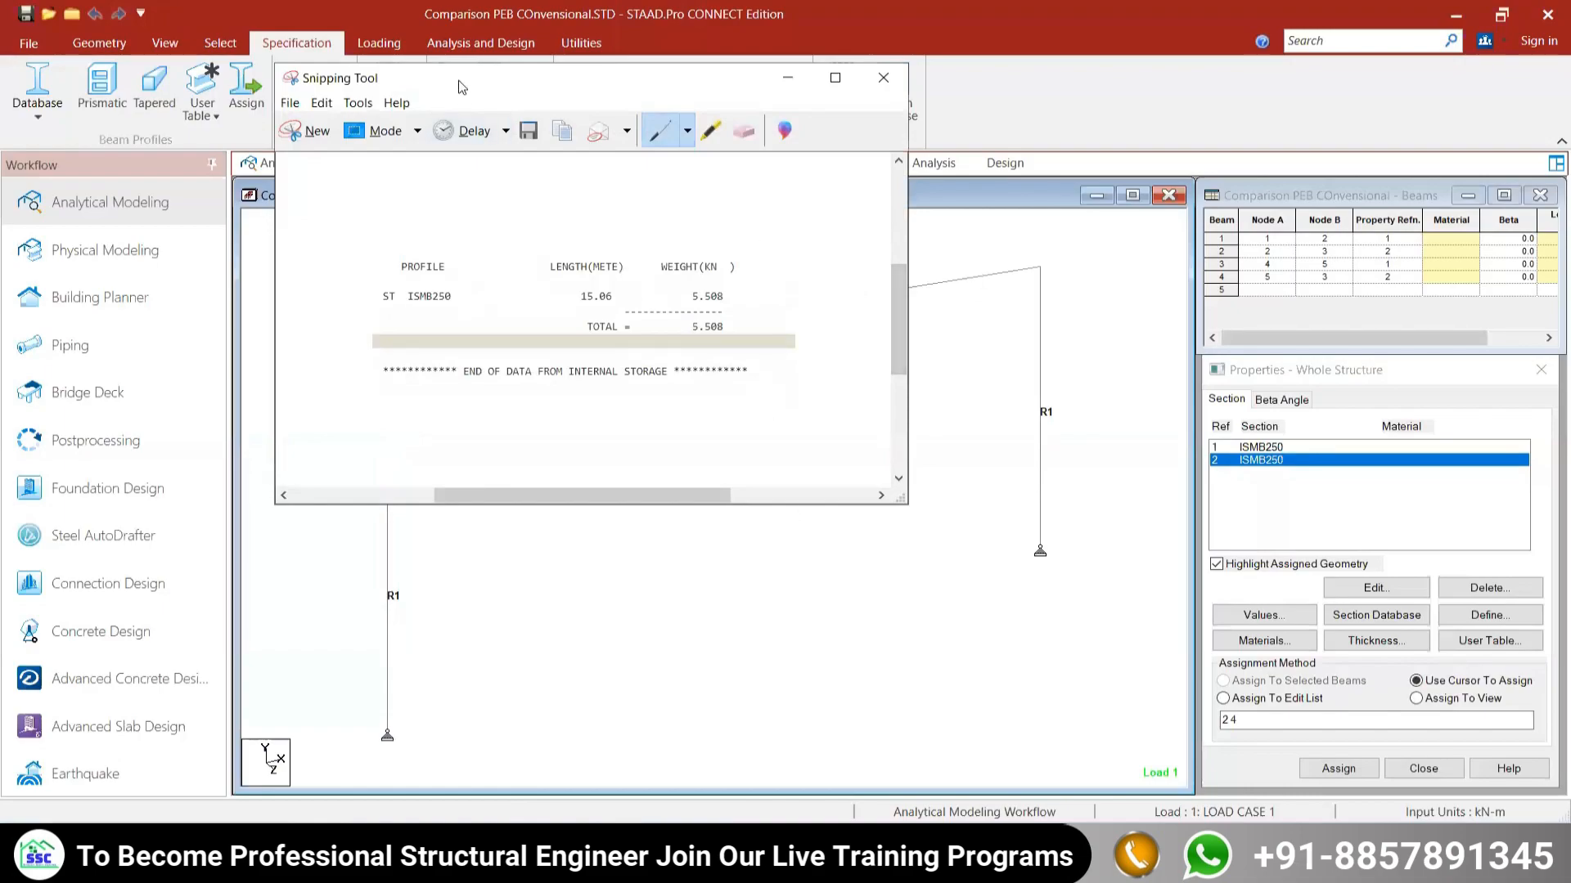
pyautogui.moveTo(462, 86); pyautogui.dragTo(444, 373)
pyautogui.click(770, 365)
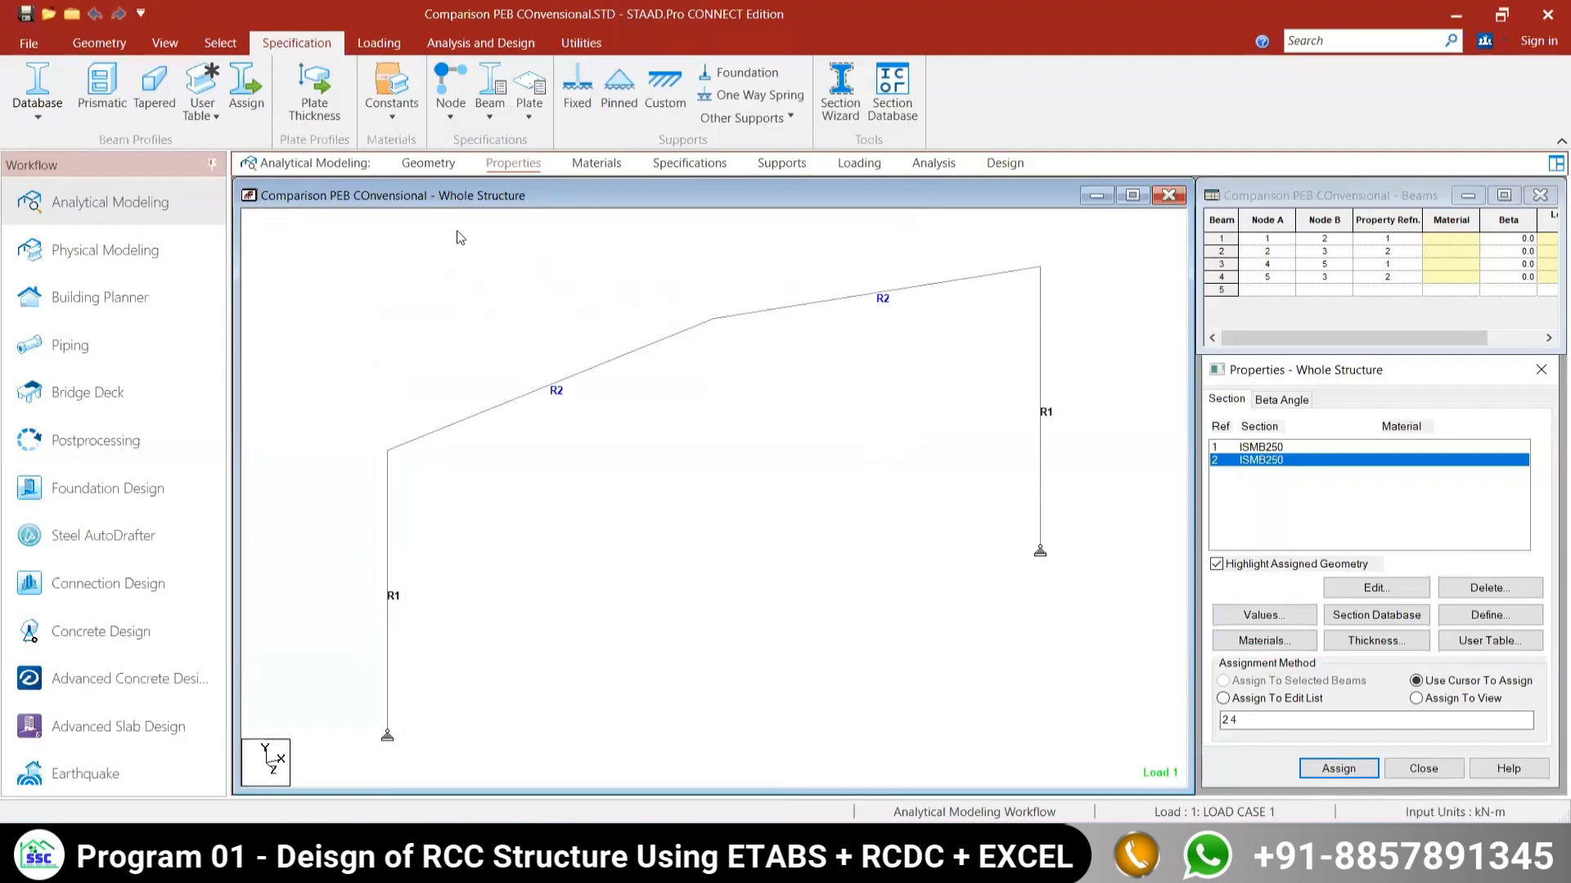
pyautogui.click(853, 439)
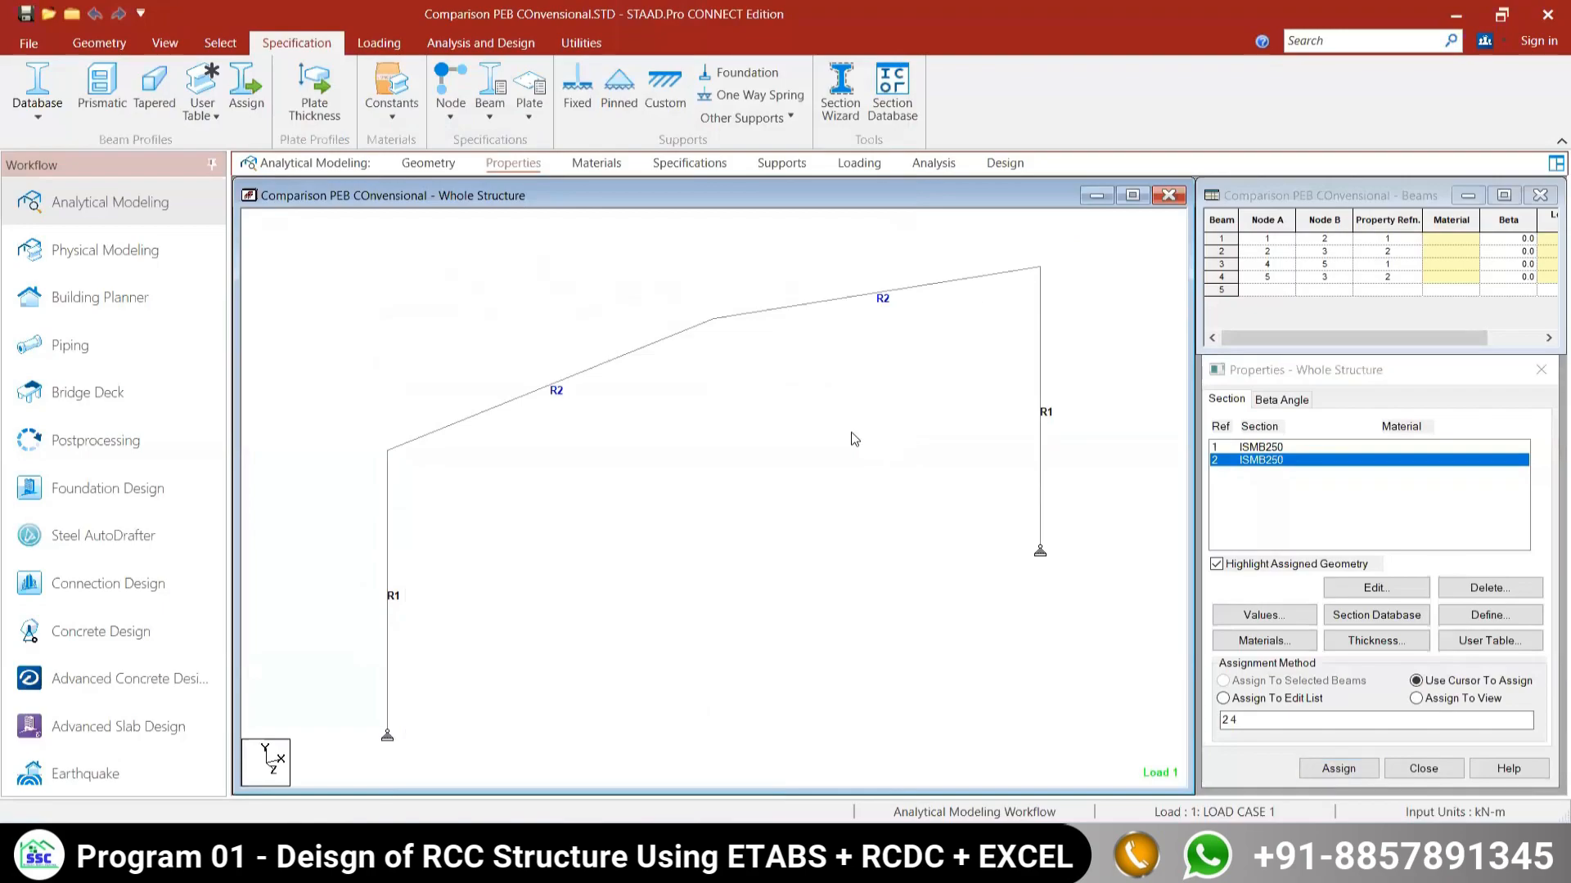
# Step: Rerun the frame analysis and open its output file
pyautogui.click(486, 45)
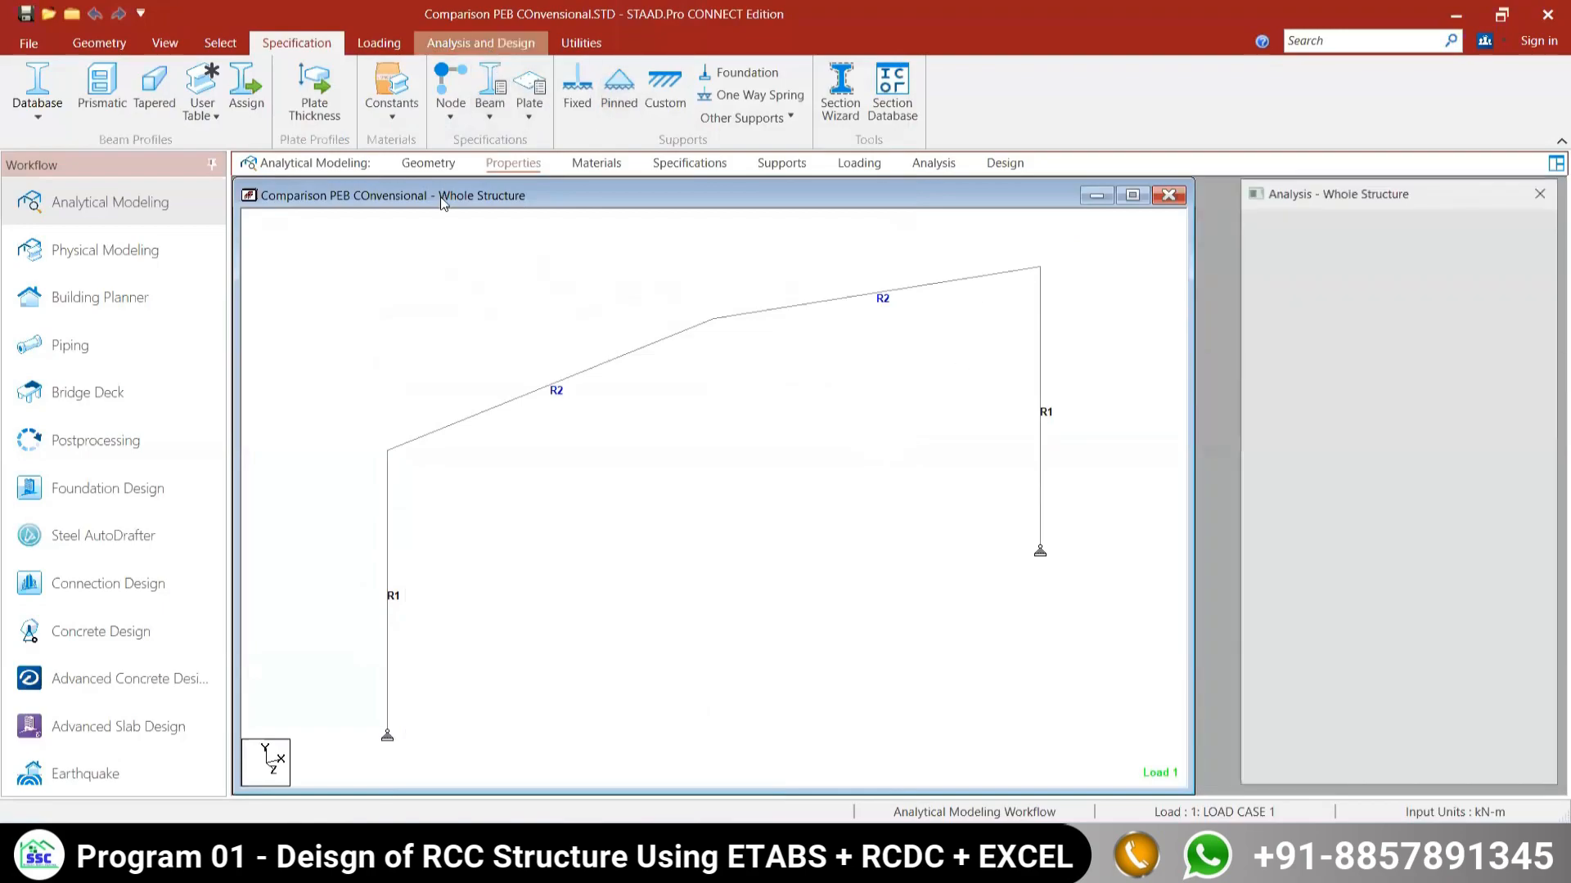
pyautogui.click(332, 94)
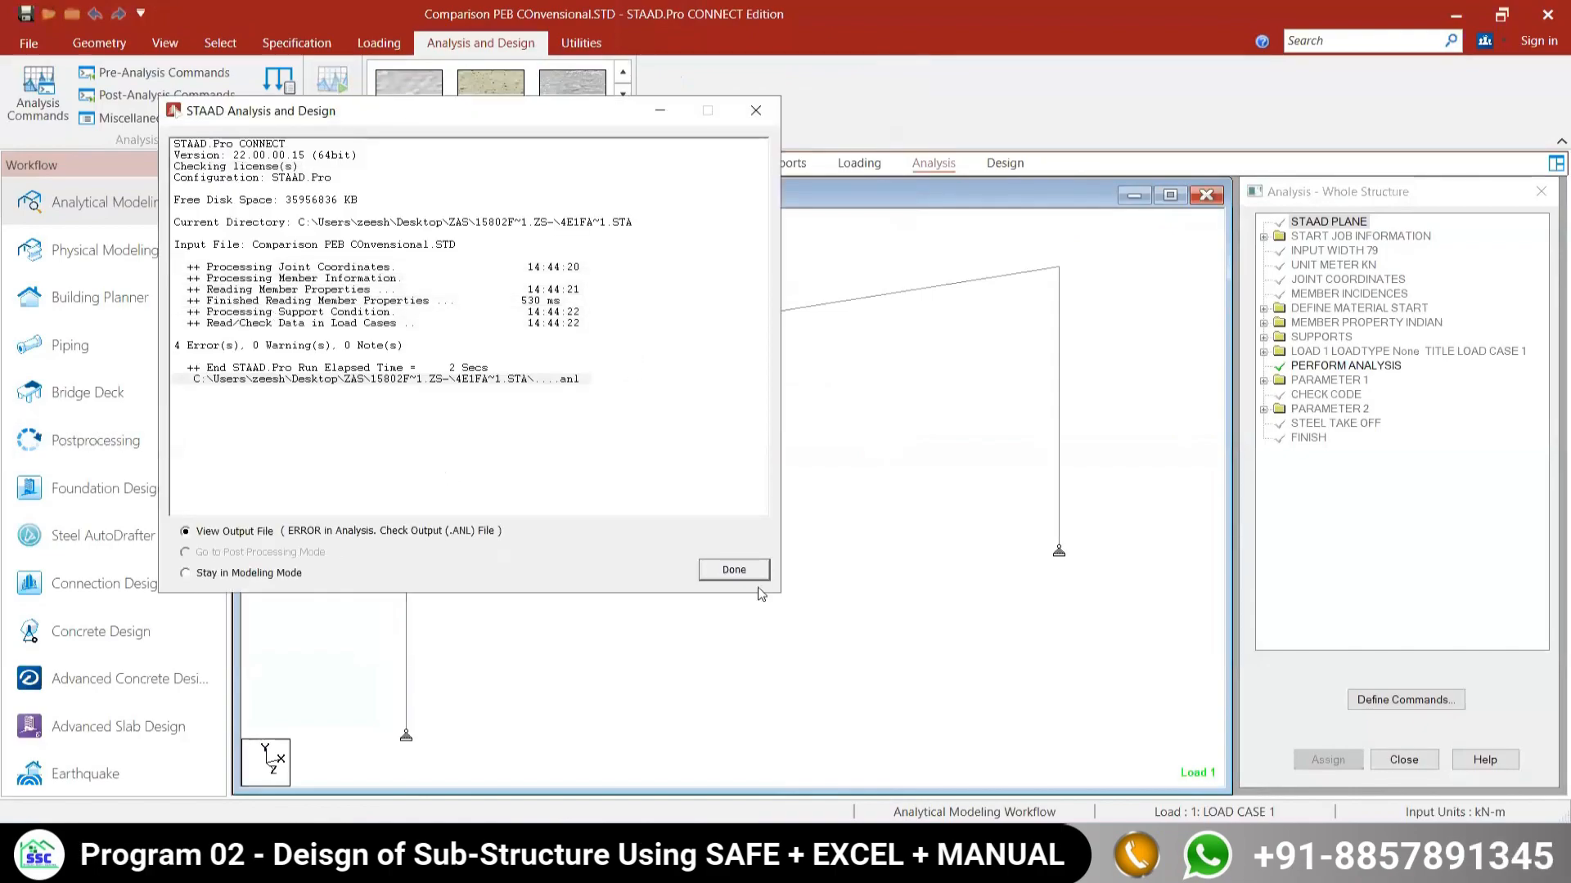
pyautogui.click(734, 569)
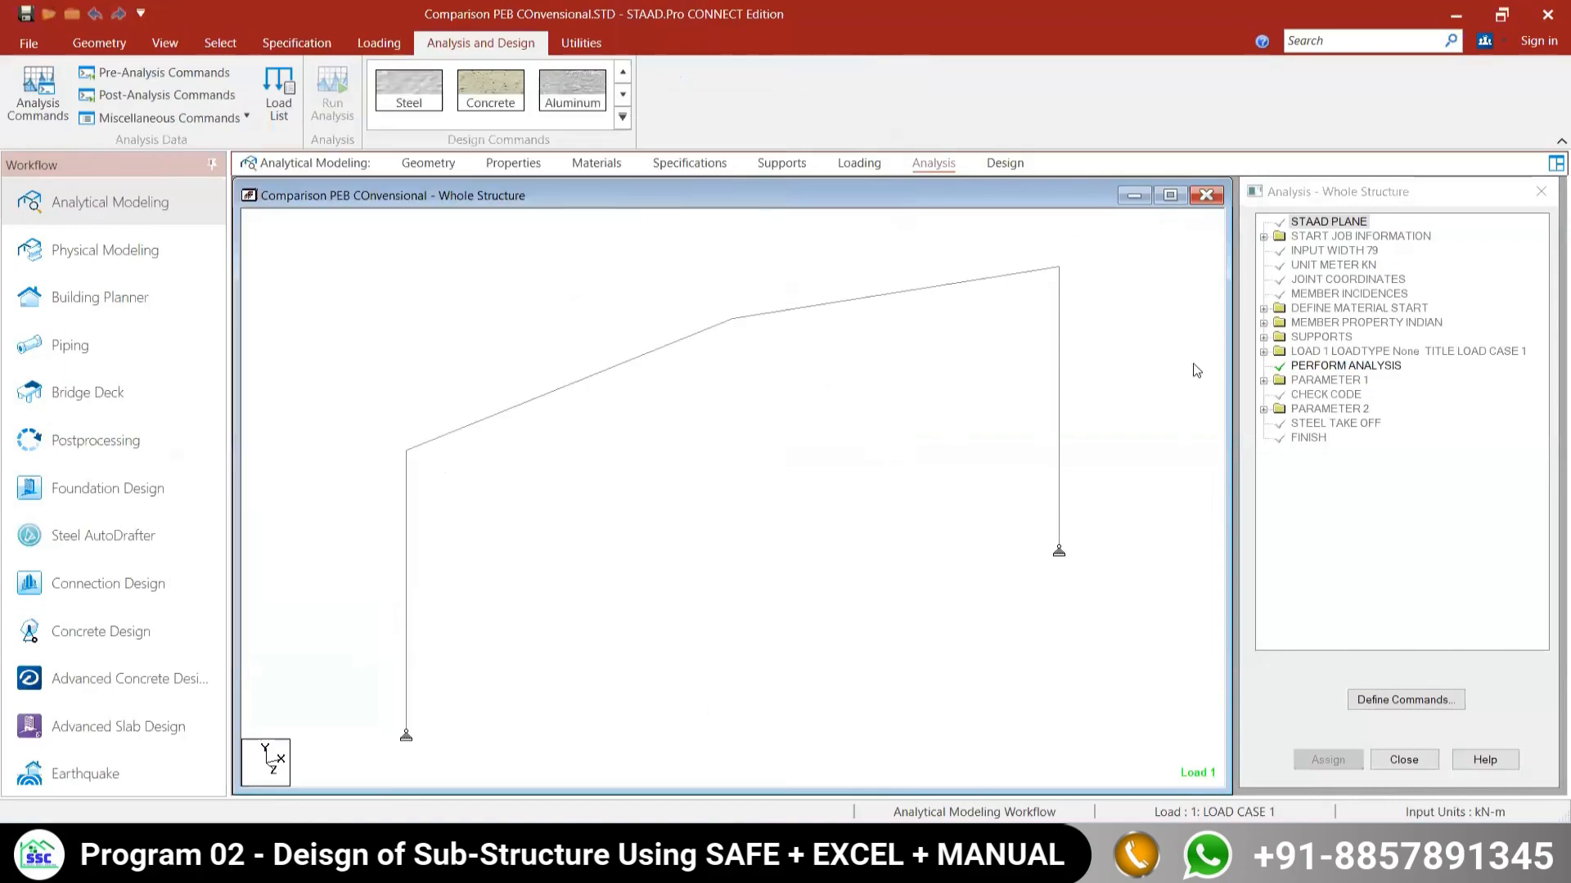
# Step: Set up a new analytical model named comparison with Metric units, located in the Comparison subfolder of 4. Staad files
pyautogui.click(27, 44)
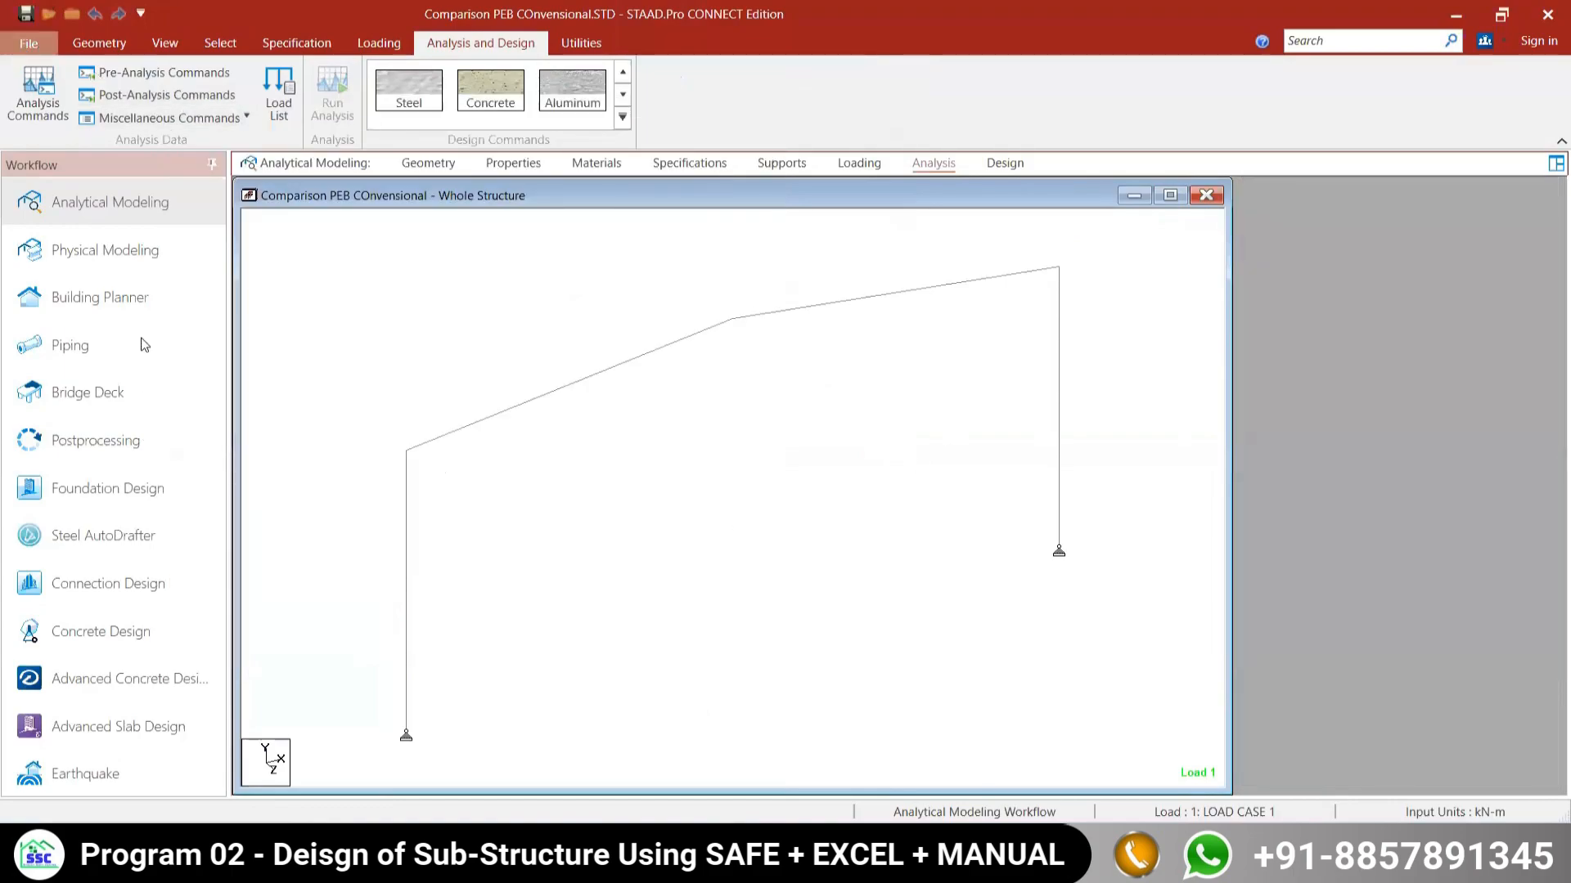
pyautogui.click(33, 115)
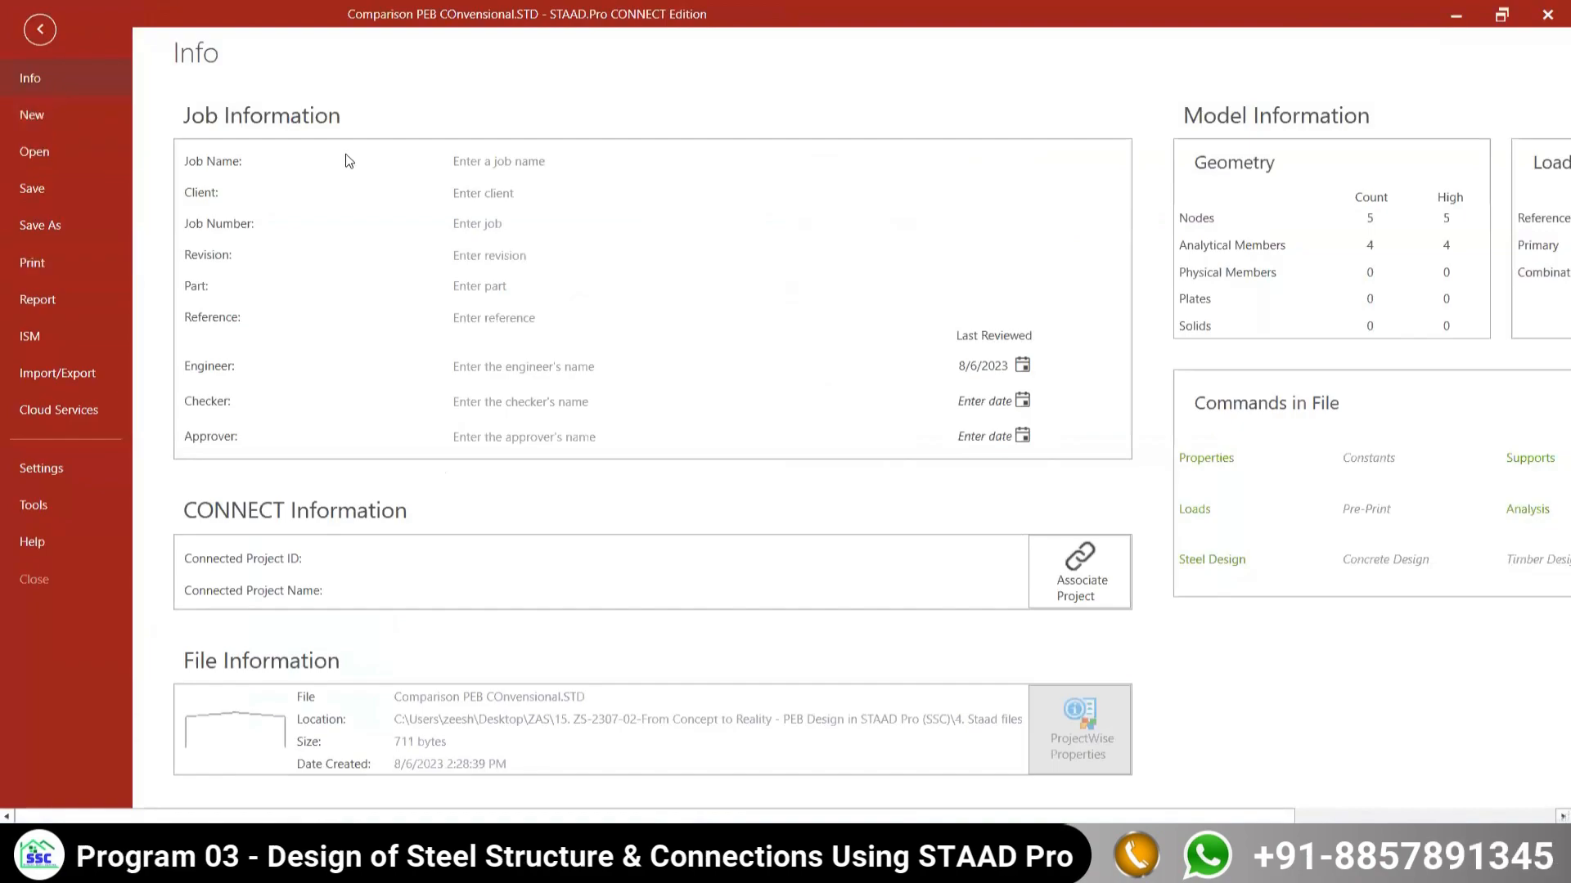
pyautogui.write('comparison')
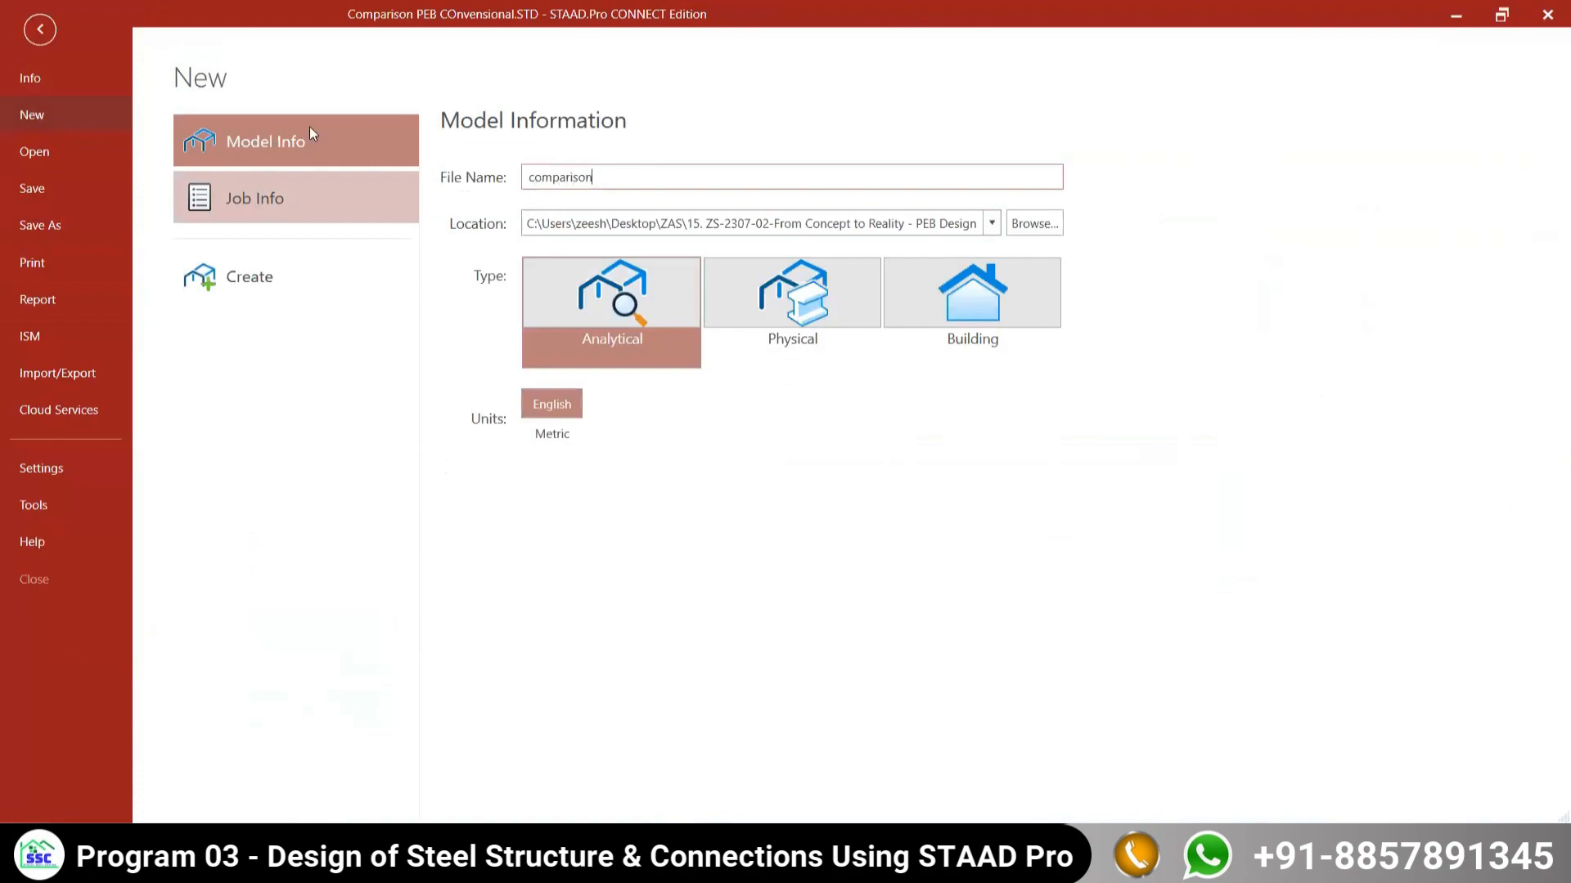
pyautogui.click(992, 223)
pyautogui.click(998, 217)
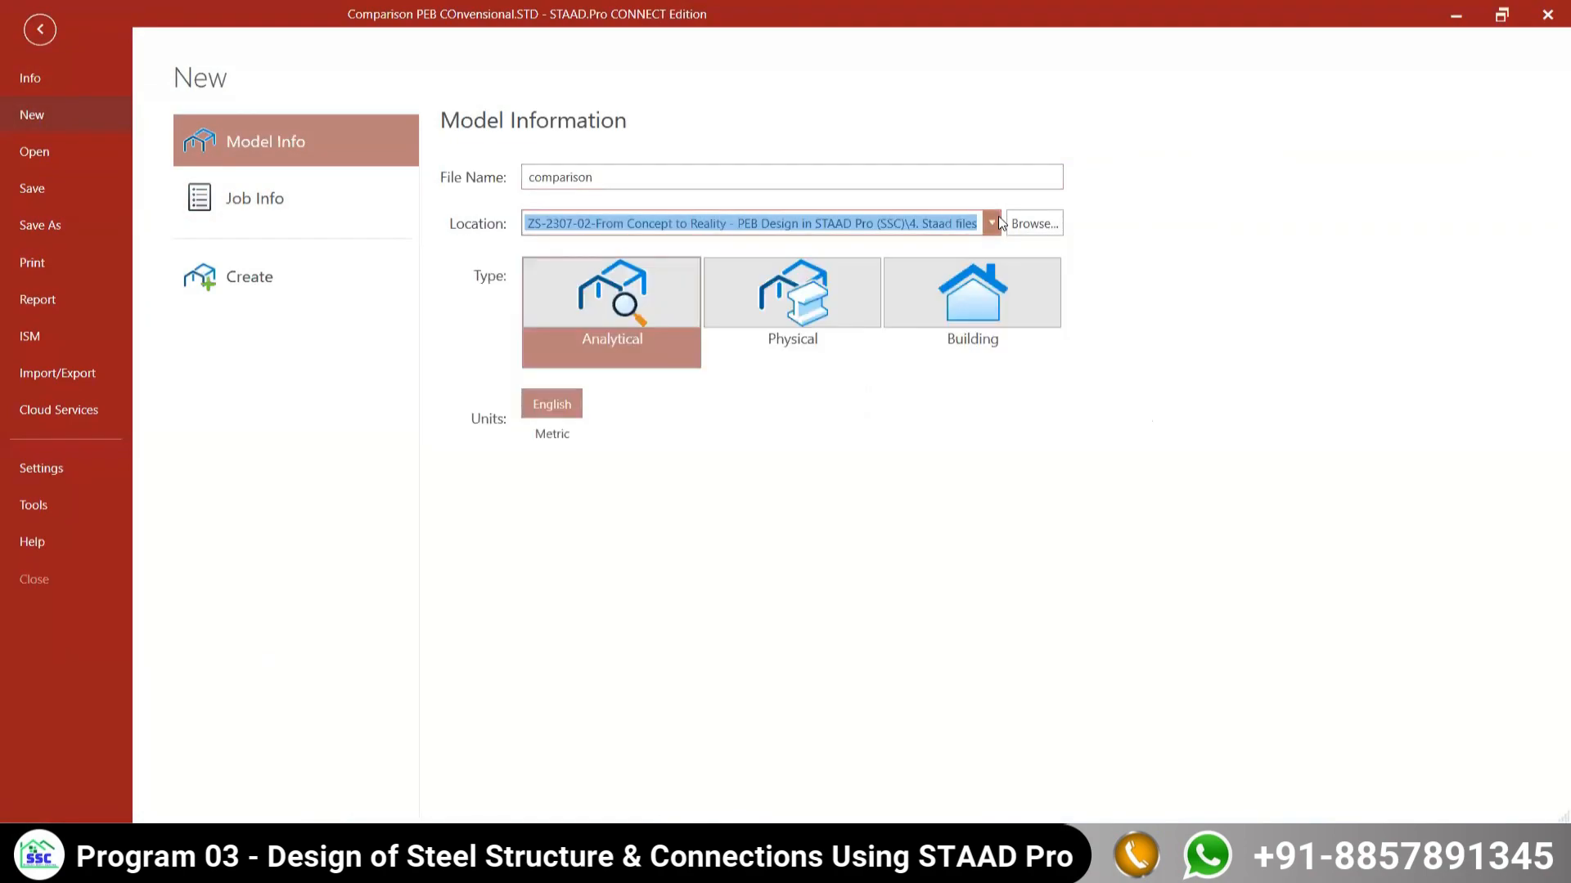
pyautogui.click(565, 425)
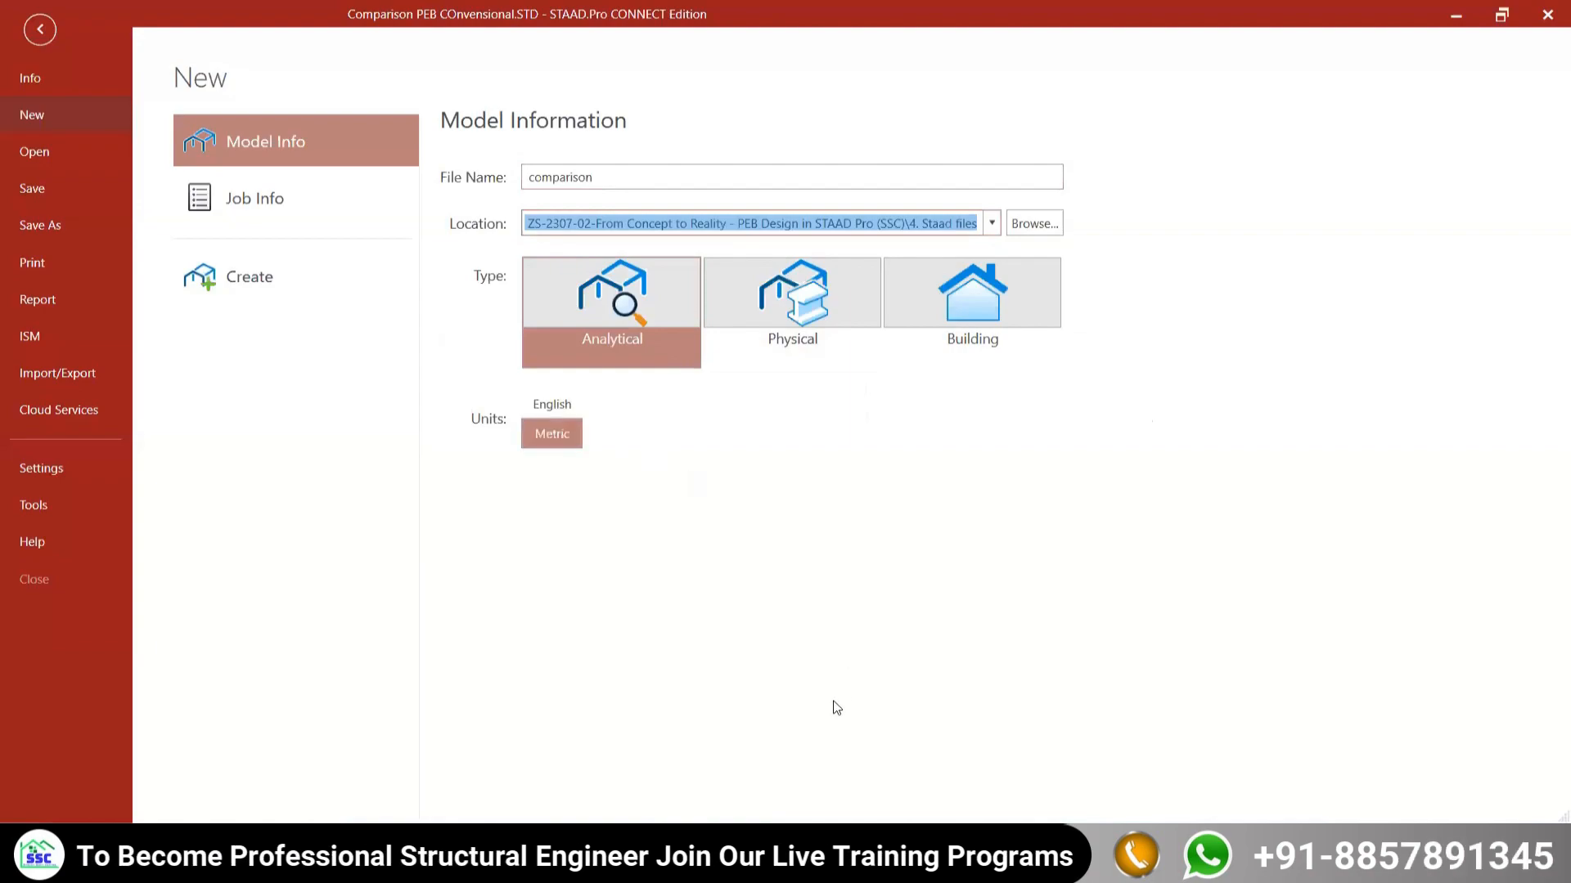
pyautogui.click(992, 223)
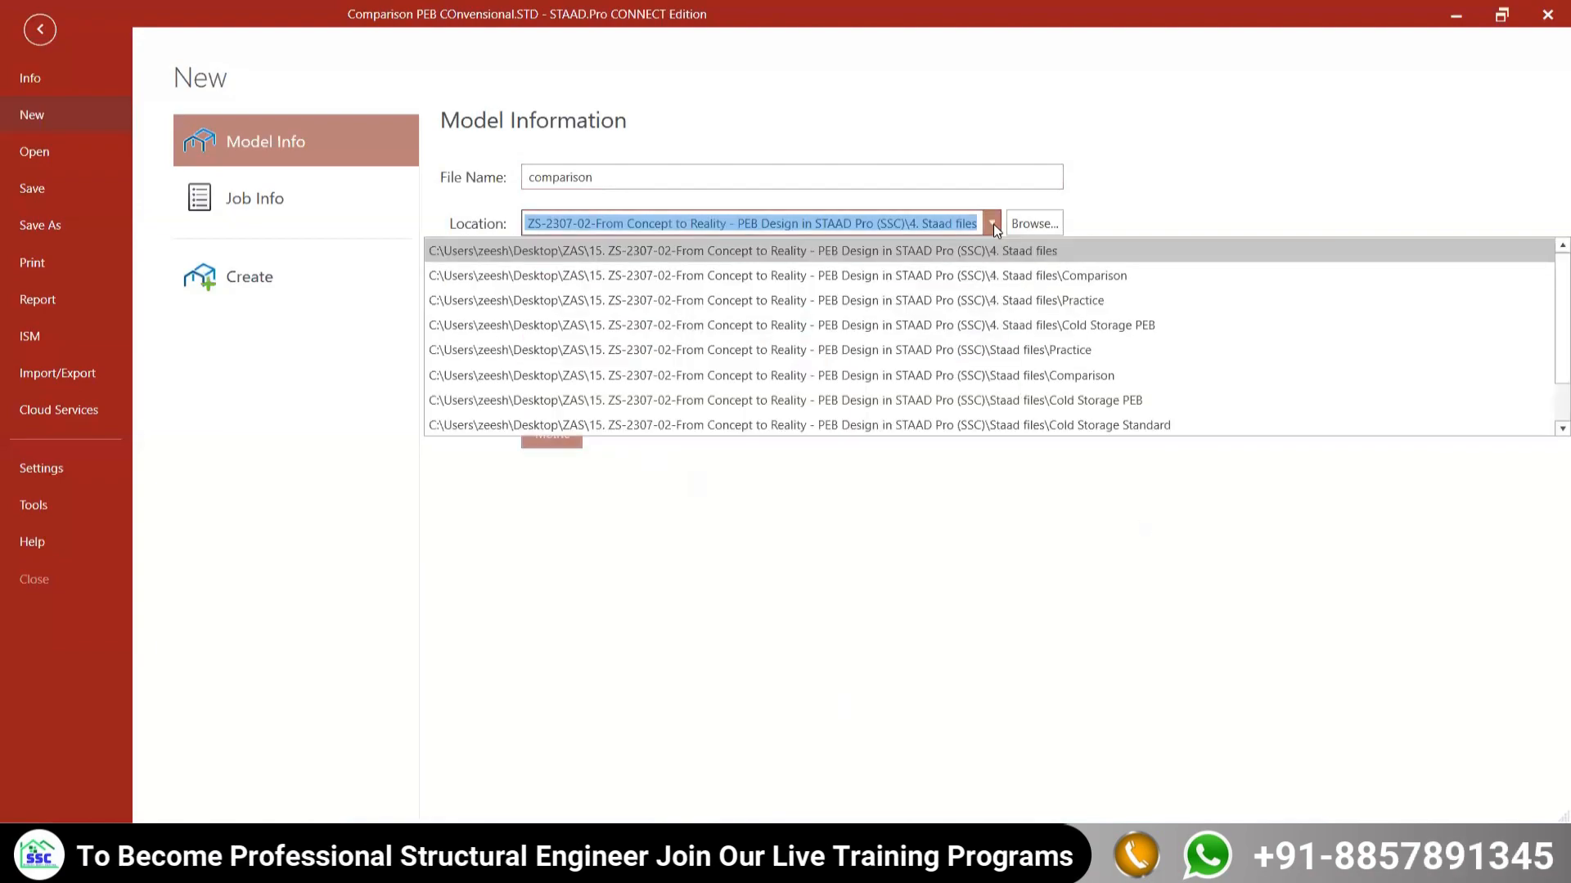
pyautogui.click(1057, 275)
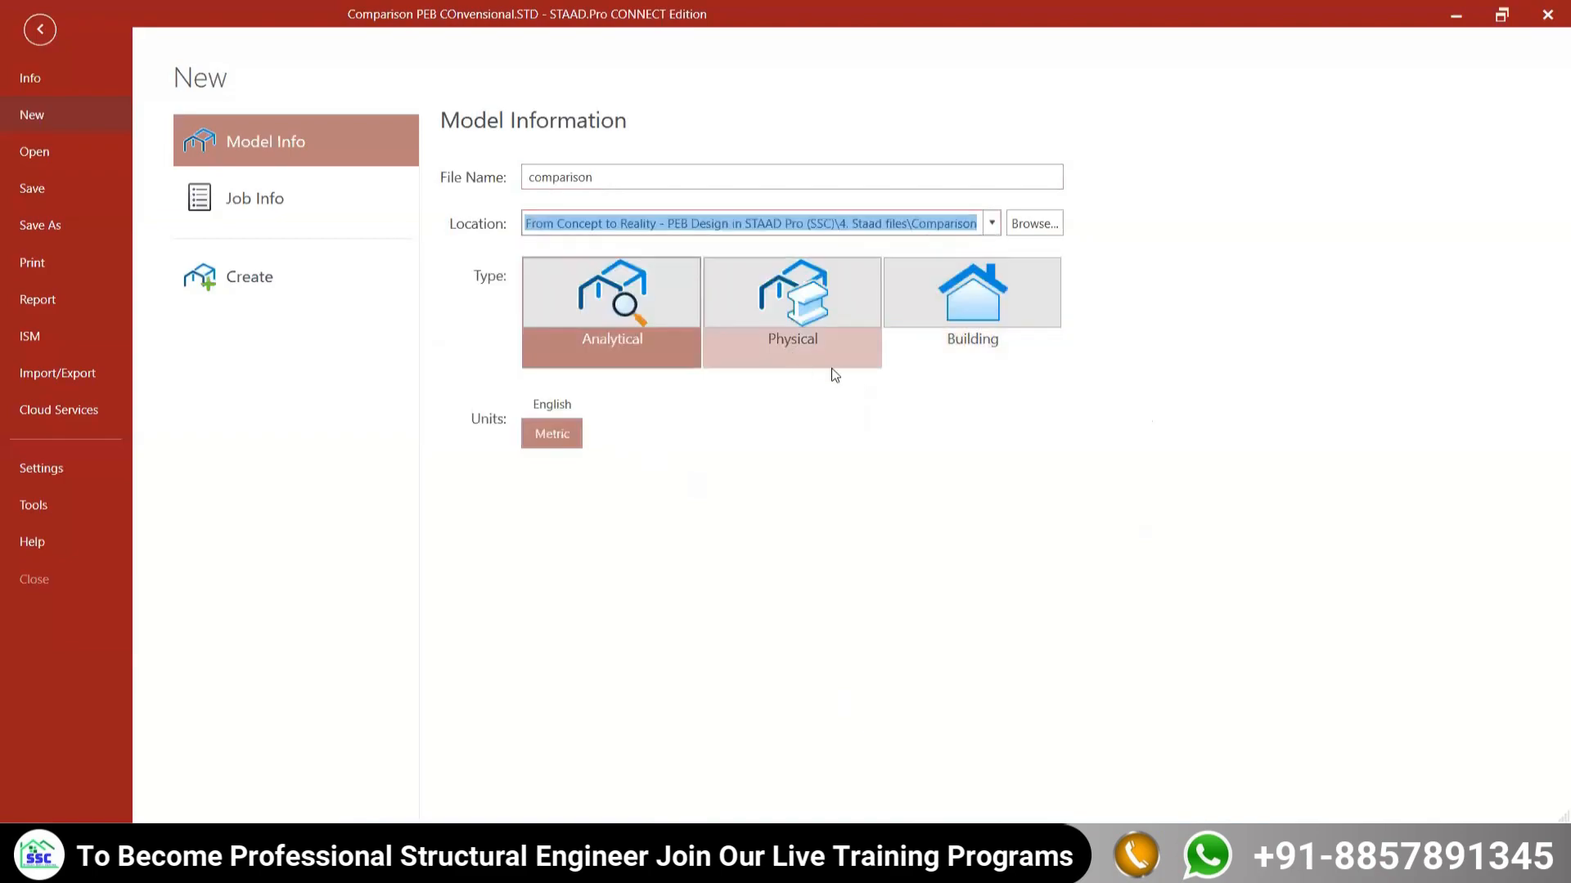
pyautogui.click(809, 493)
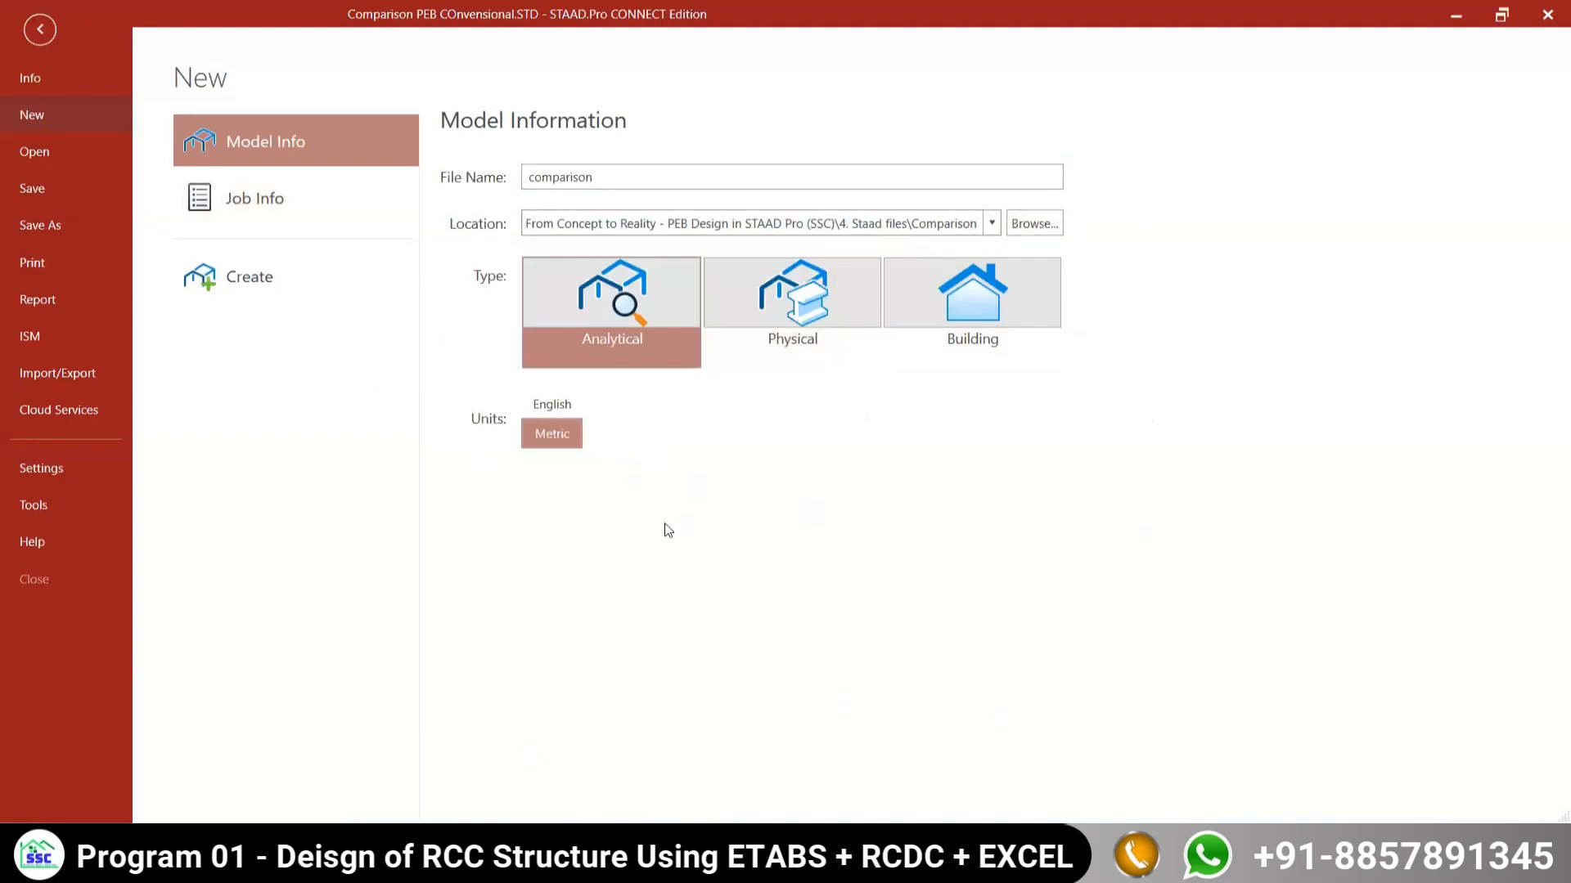
# Step: Try to create the new model, decline exiting the model in use, and close the output file viewer
pyautogui.click(249, 279)
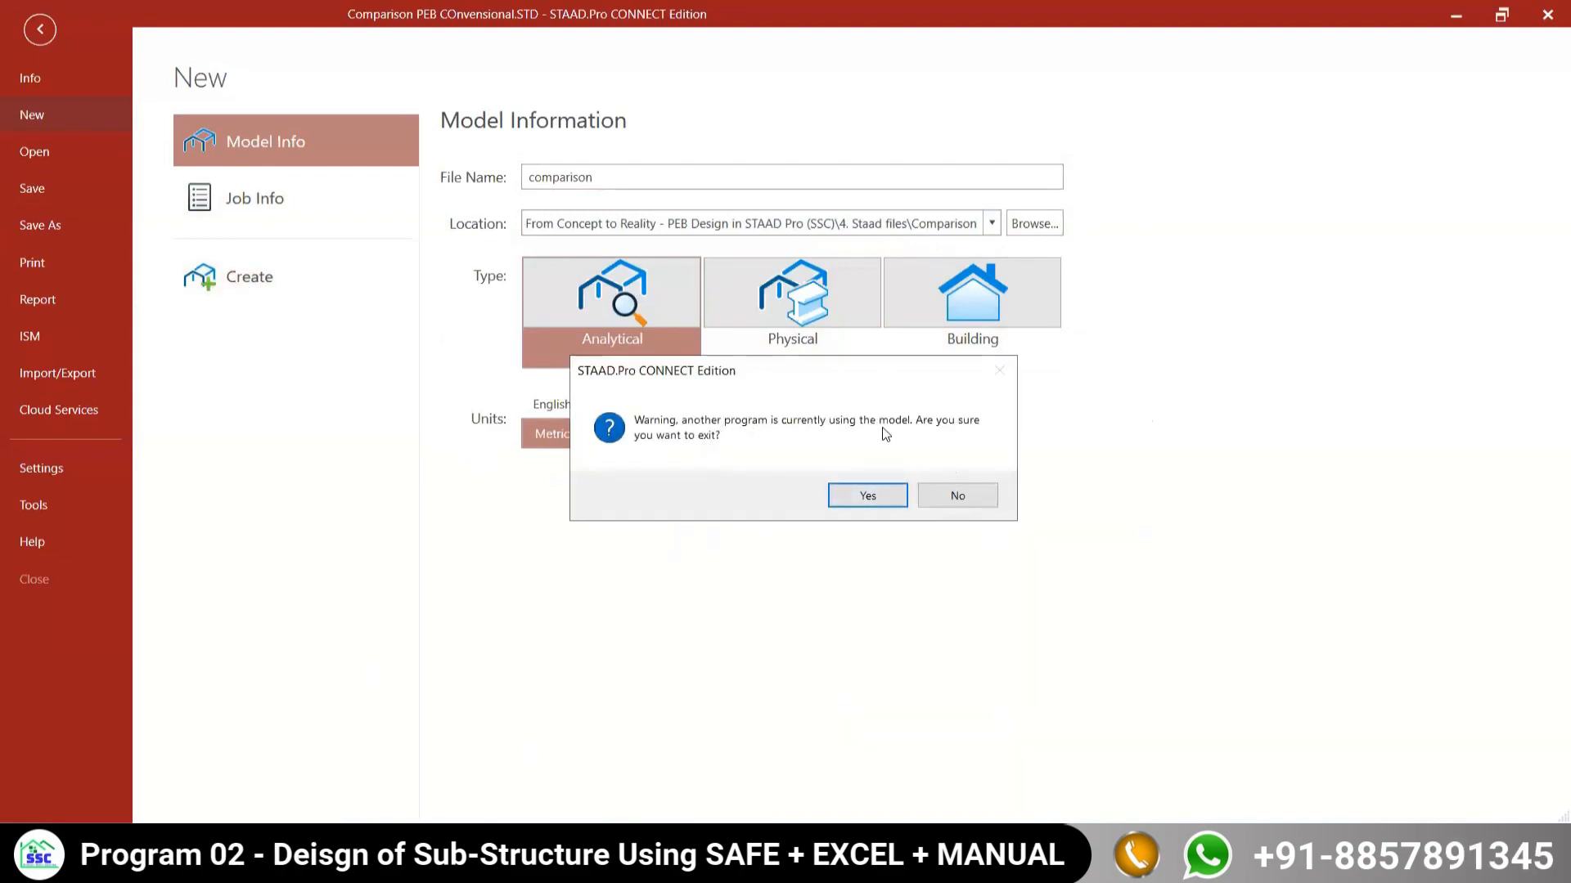
pyautogui.click(957, 496)
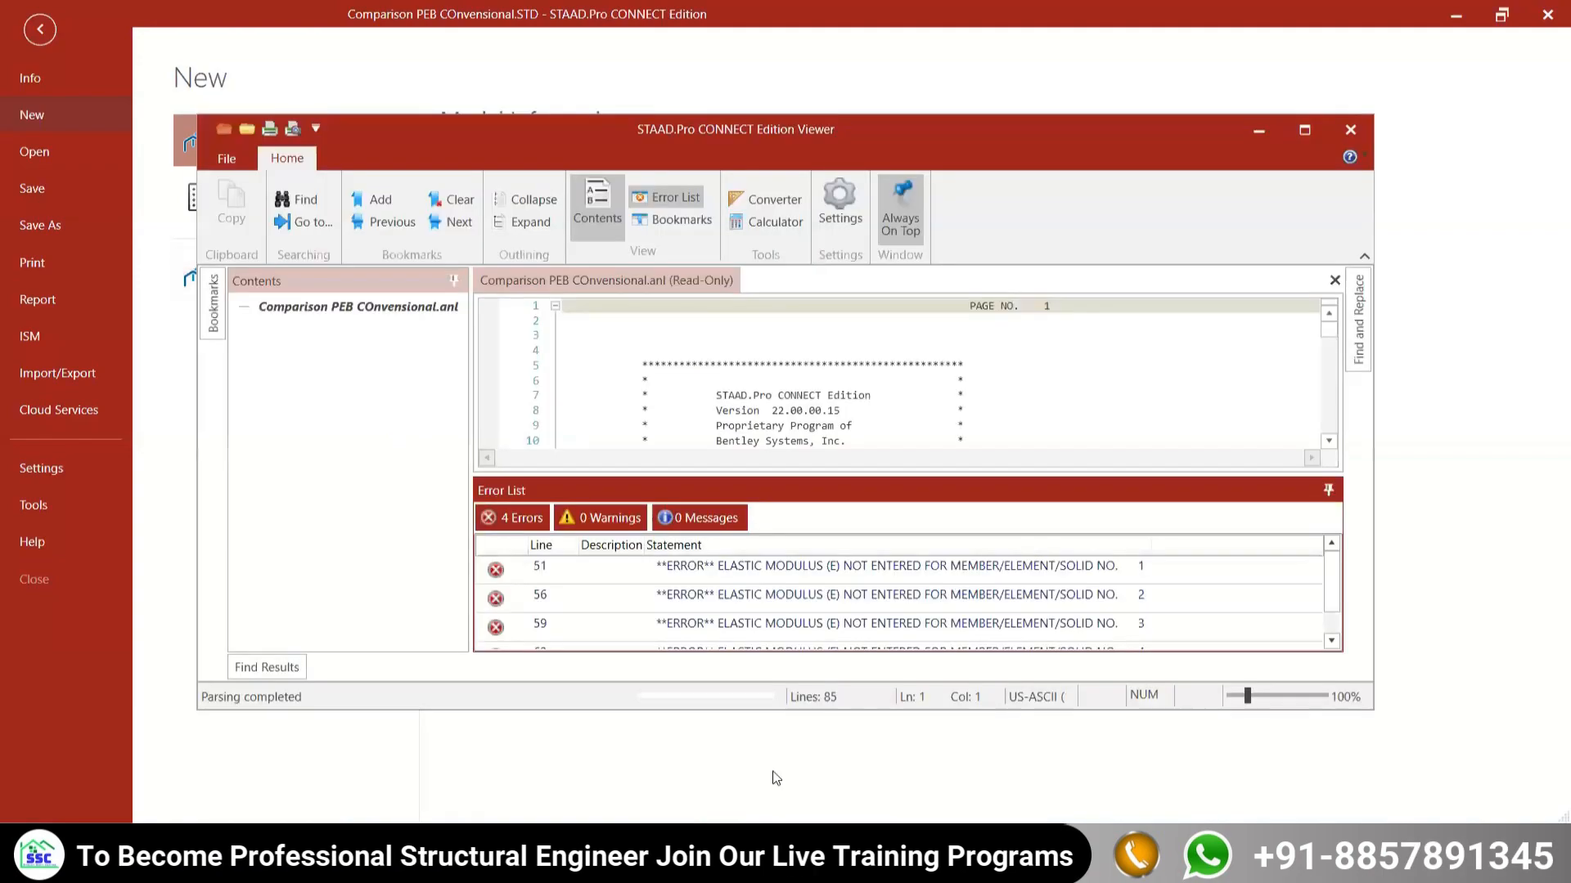
pyautogui.click(1350, 131)
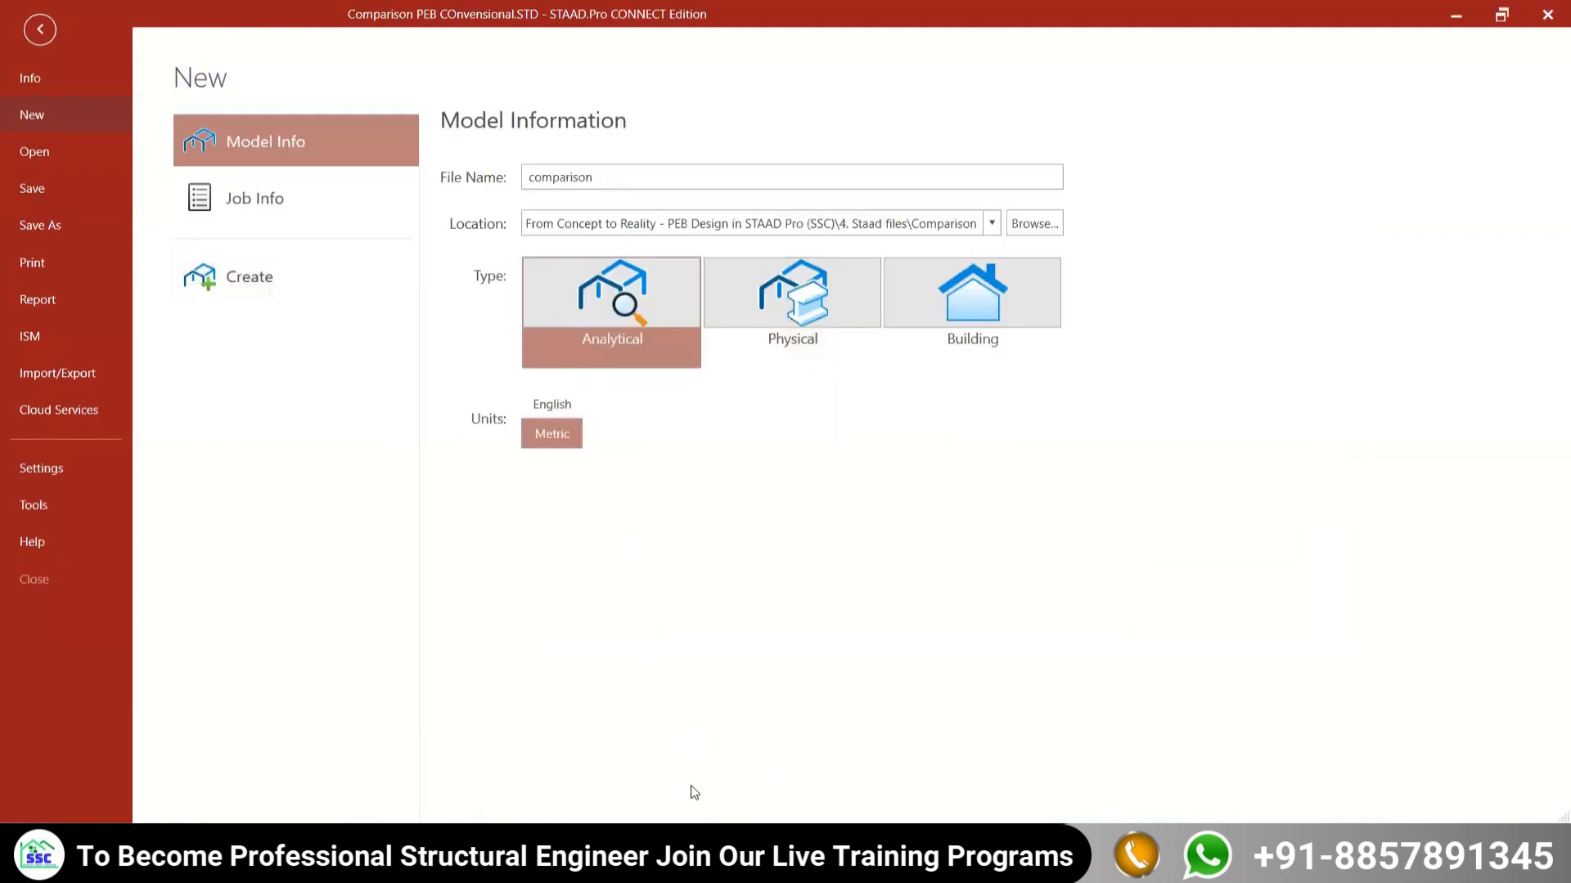
# Step: Return from the new-model page to the conventional frame and show its geometry tables with a front view of the frame
pyautogui.moveTo(674, 854)
pyautogui.click(36, 33)
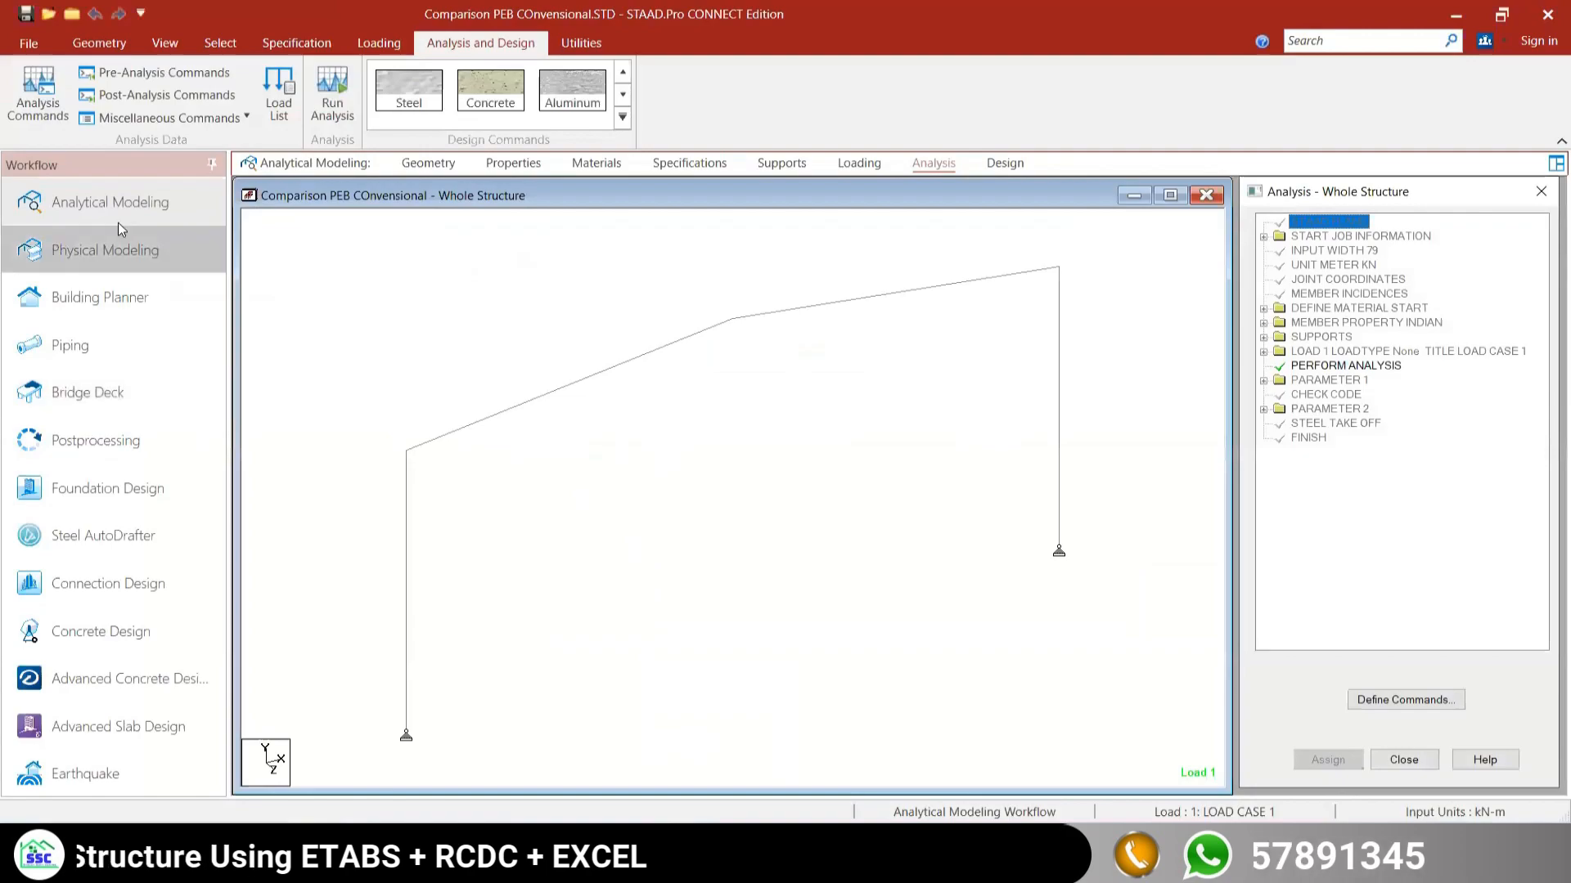
pyautogui.click(589, 270)
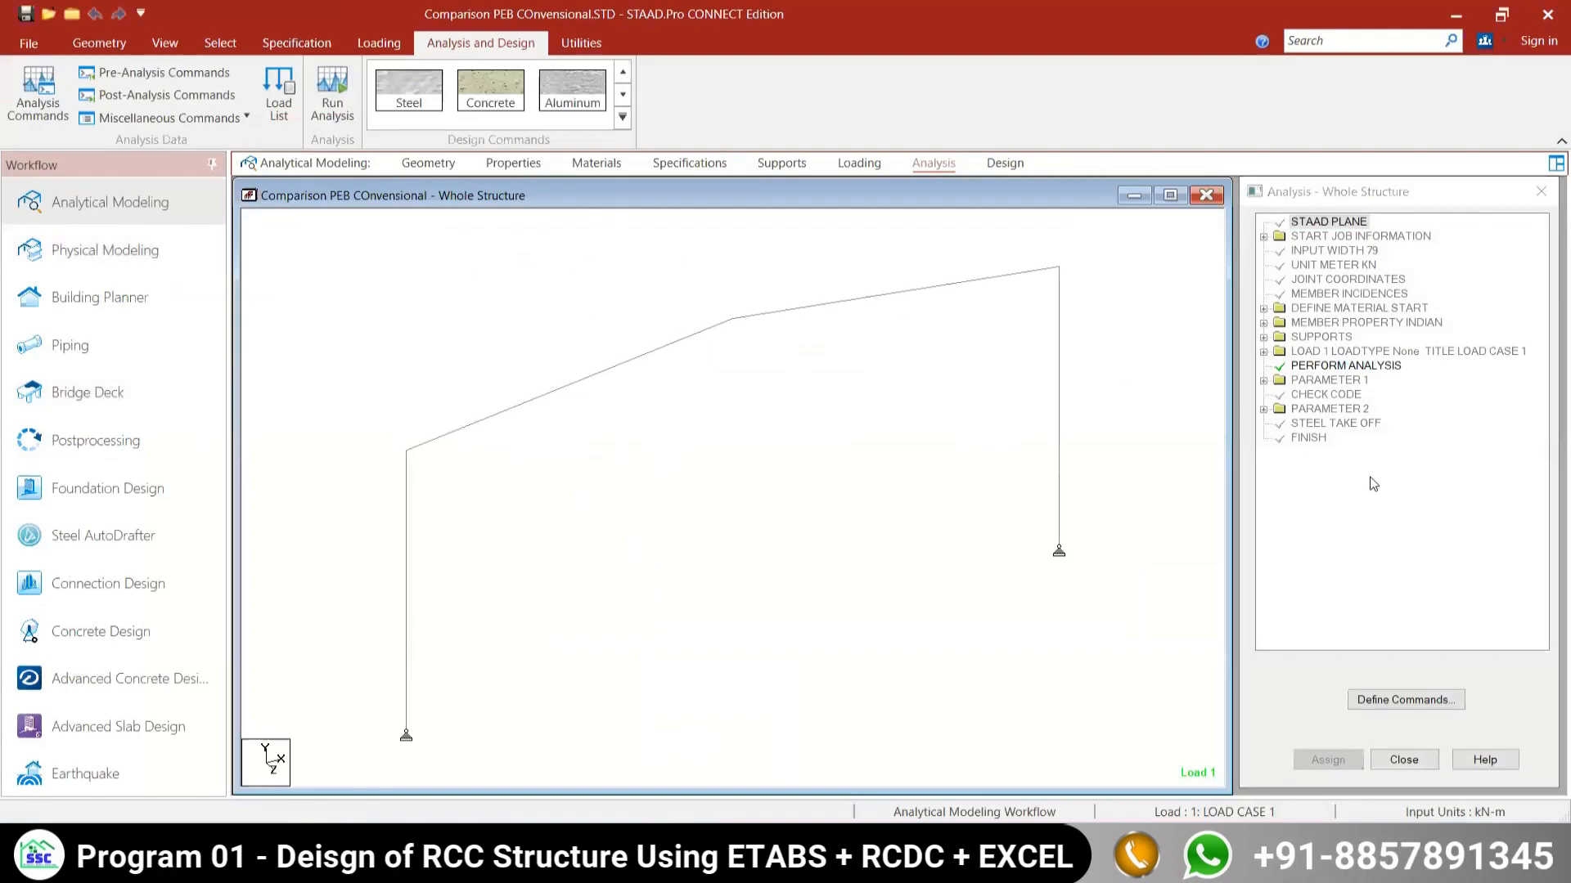
pyautogui.click(428, 163)
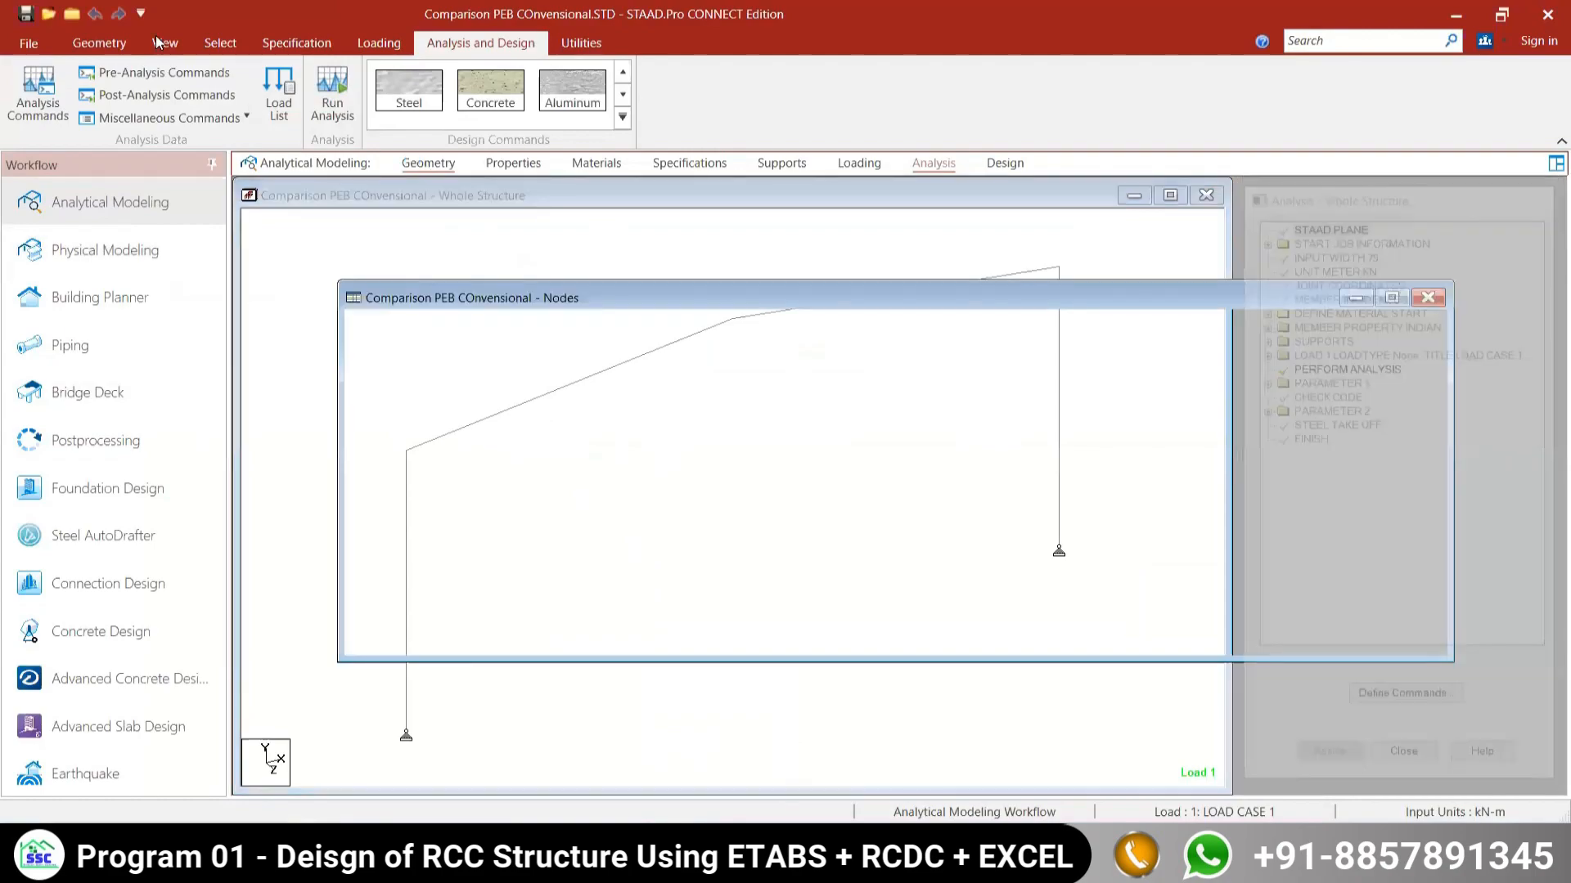
pyautogui.click(165, 43)
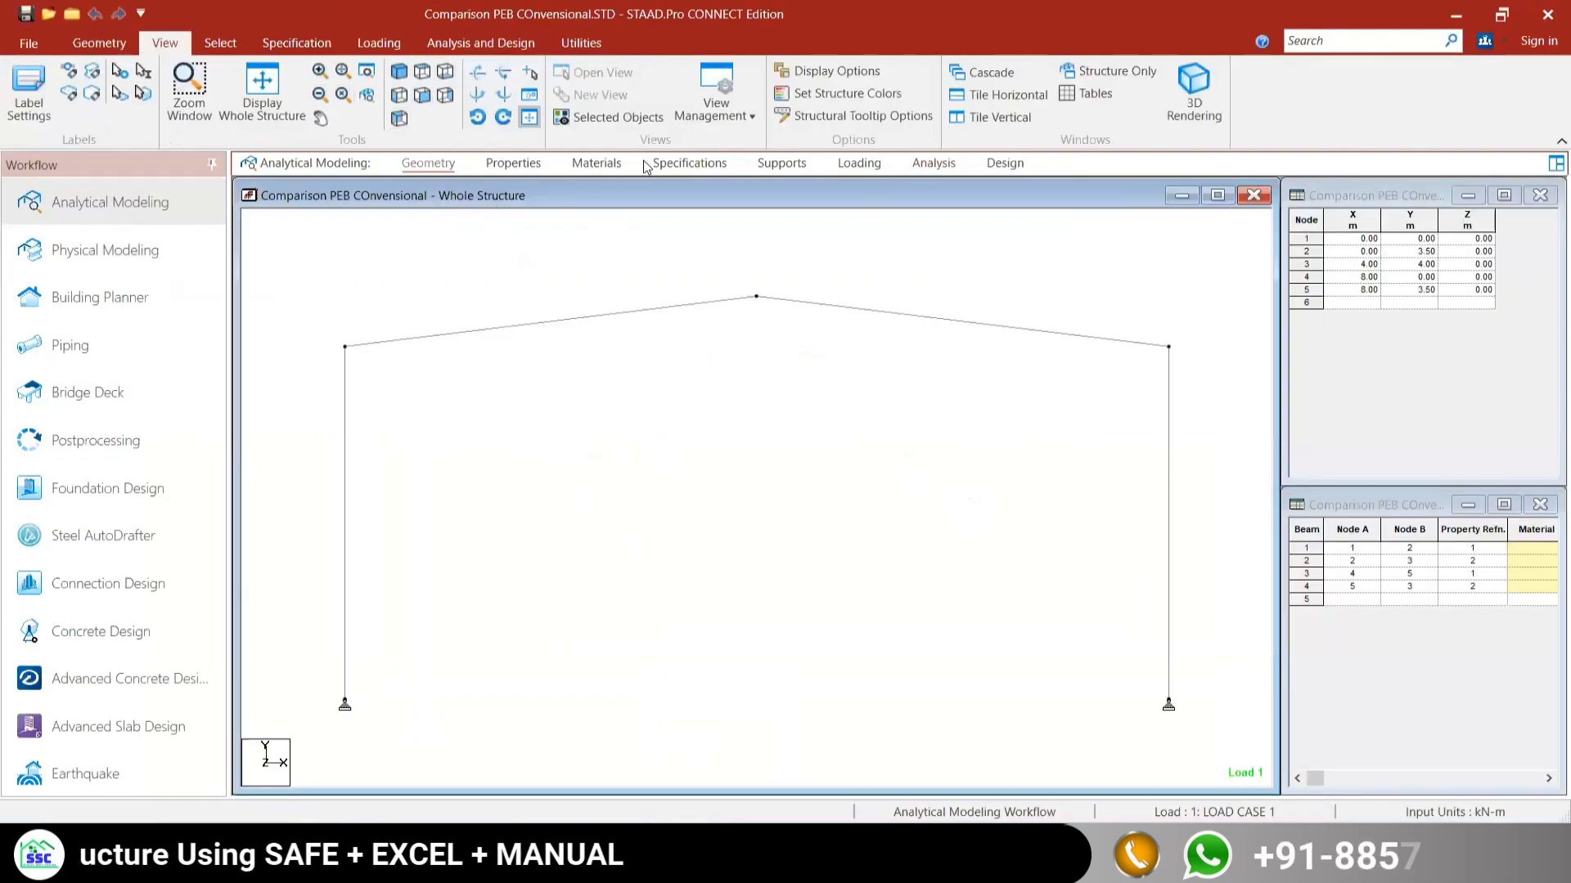
# Step: Assign the isotropic material STEEL to all members in the view
pyautogui.click(596, 163)
pyautogui.click(1281, 575)
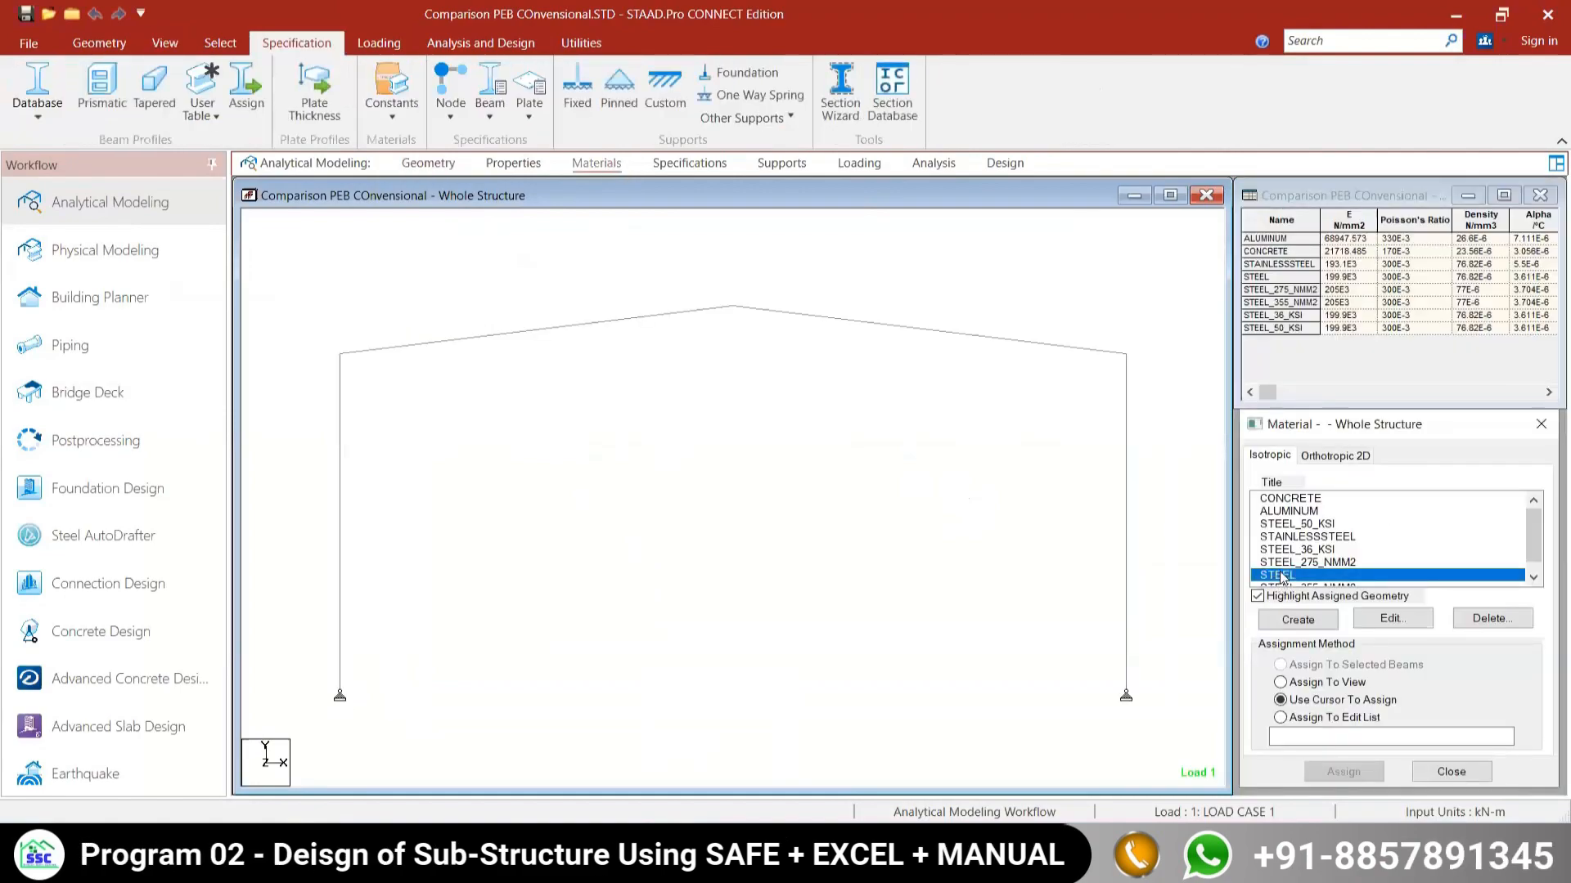
pyautogui.click(1299, 684)
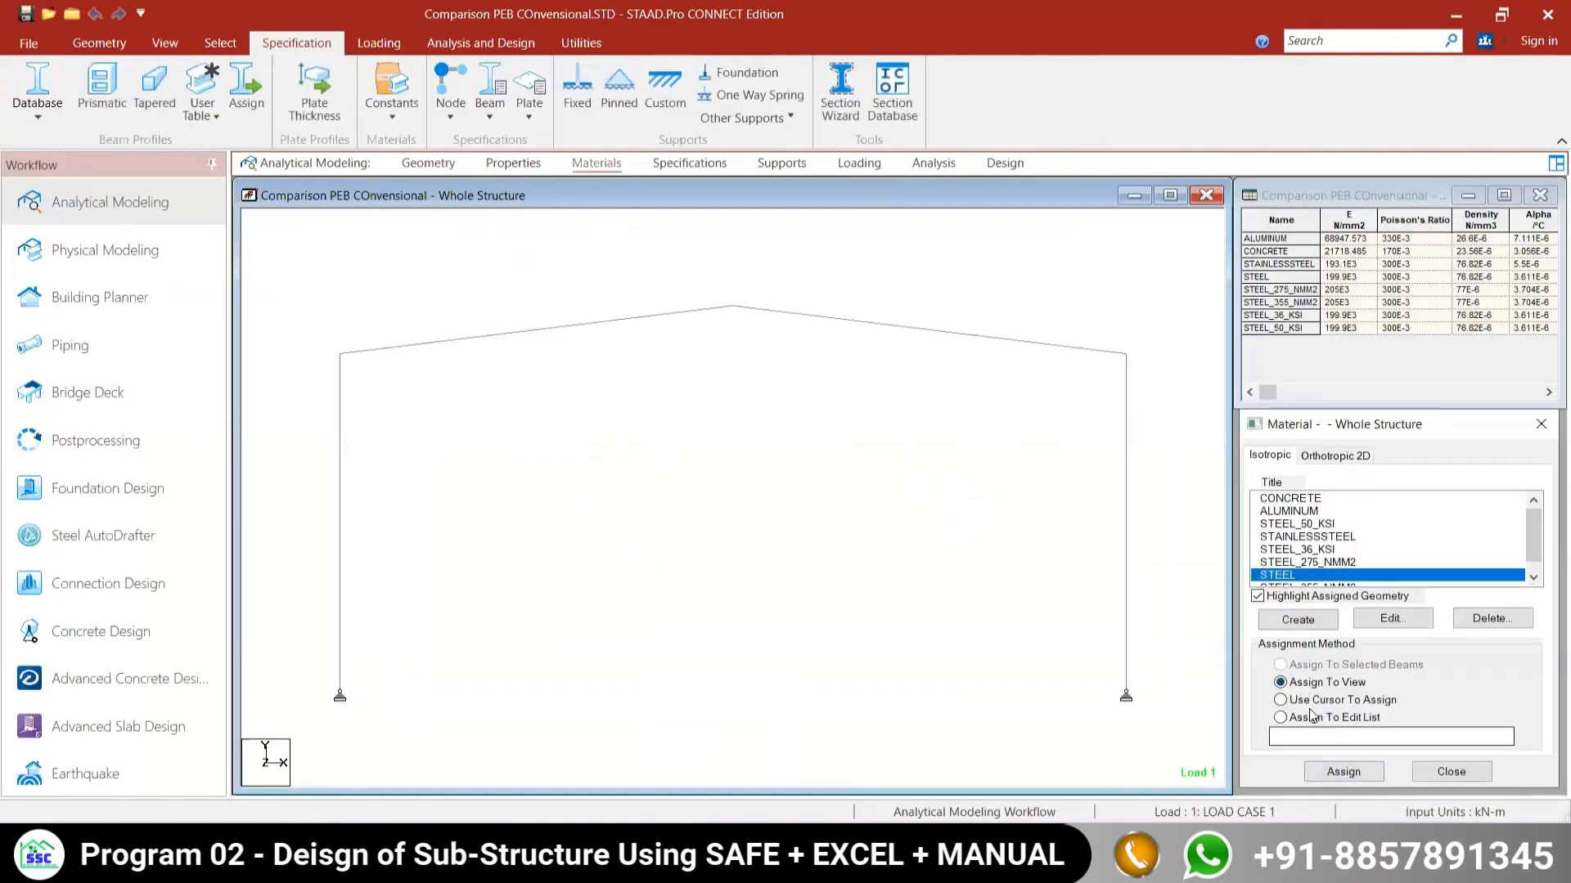
pyautogui.click(1343, 772)
pyautogui.click(1404, 652)
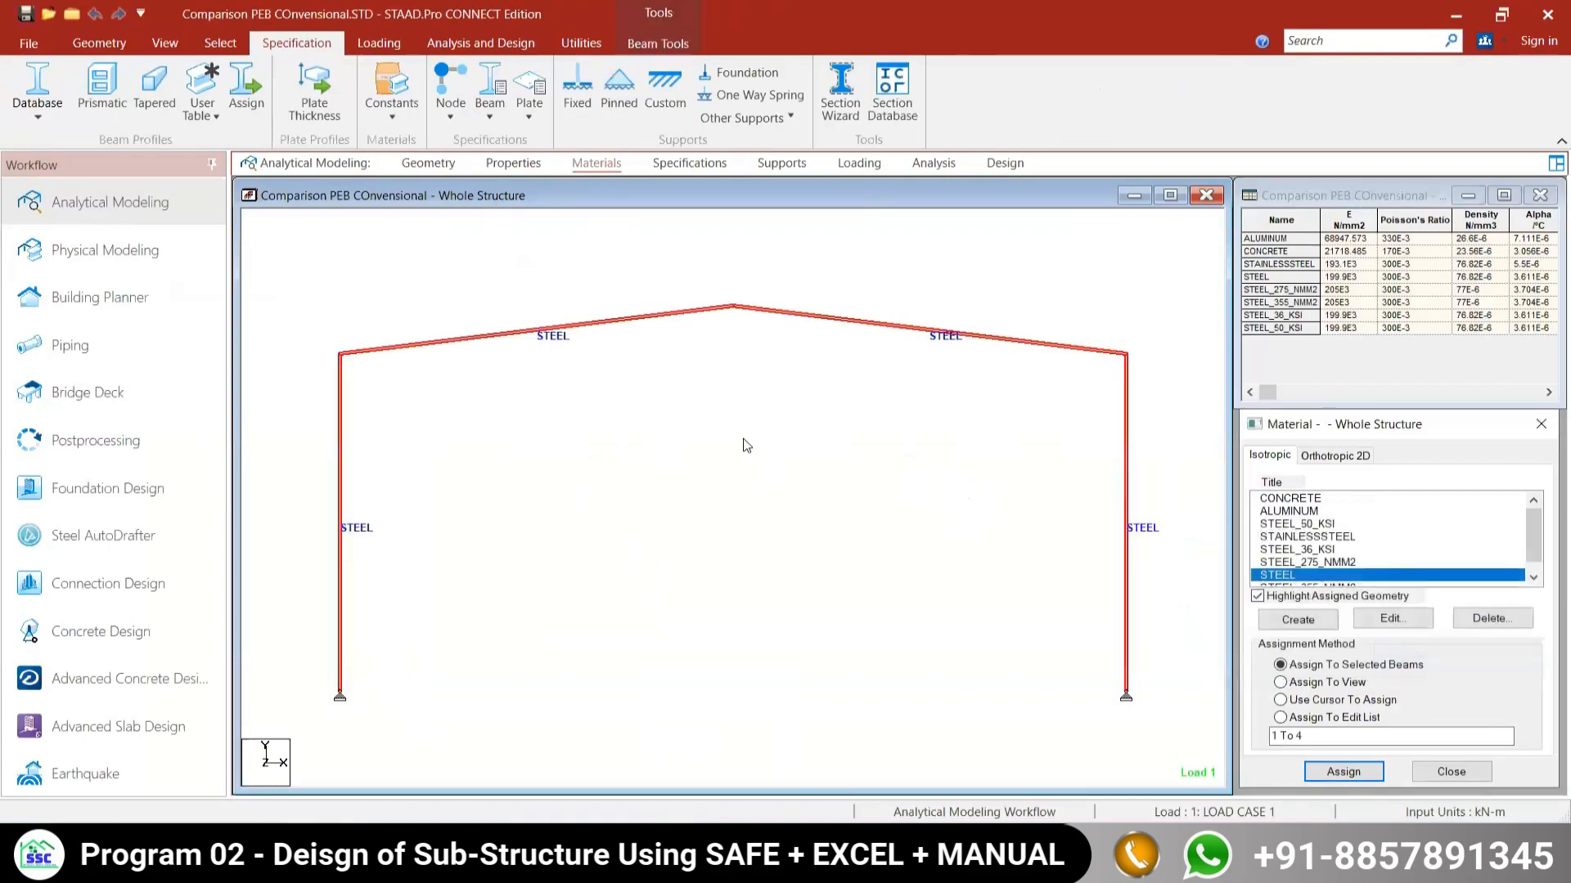
# Step: Check which members use each ISMB250 section reference, and review the analysis output and the analysis command list
pyautogui.click(513, 162)
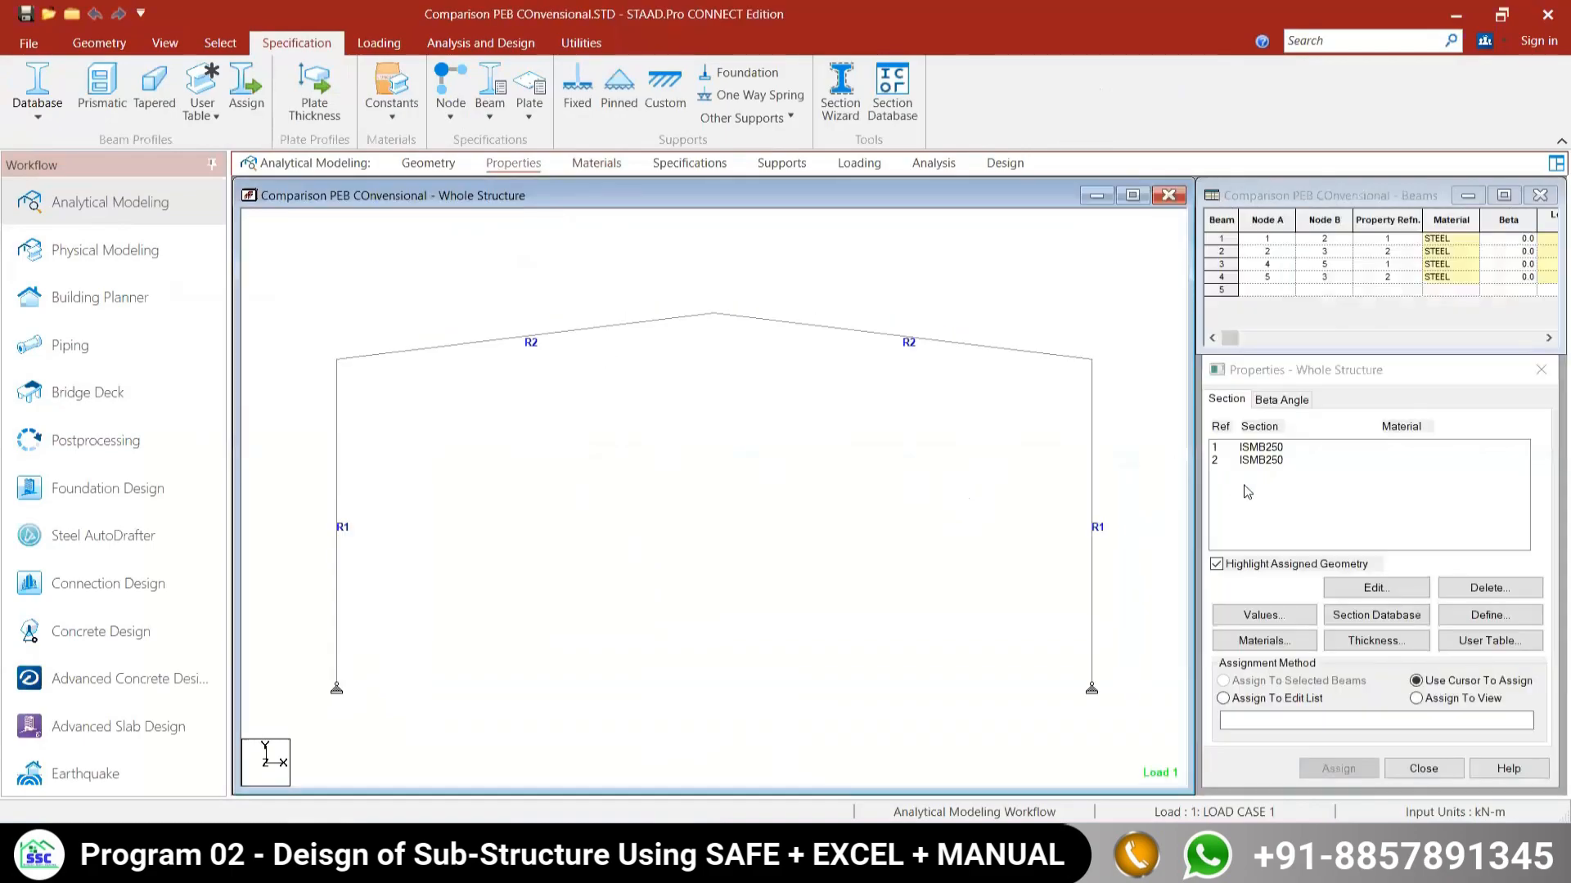
pyautogui.click(1252, 448)
pyautogui.click(1252, 460)
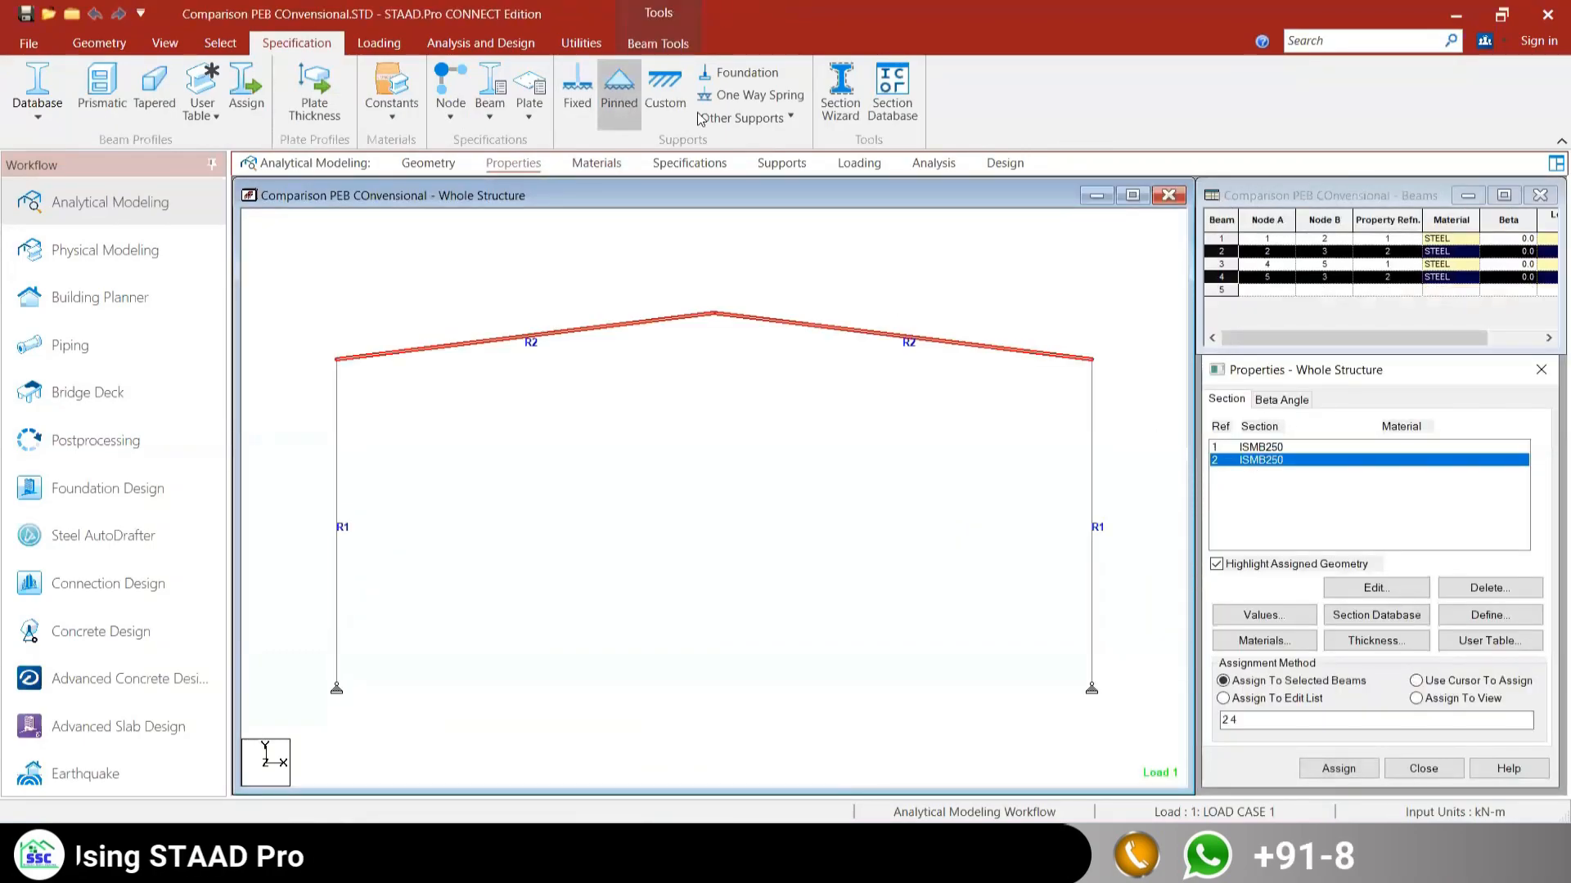
pyautogui.click(571, 46)
pyautogui.click(610, 86)
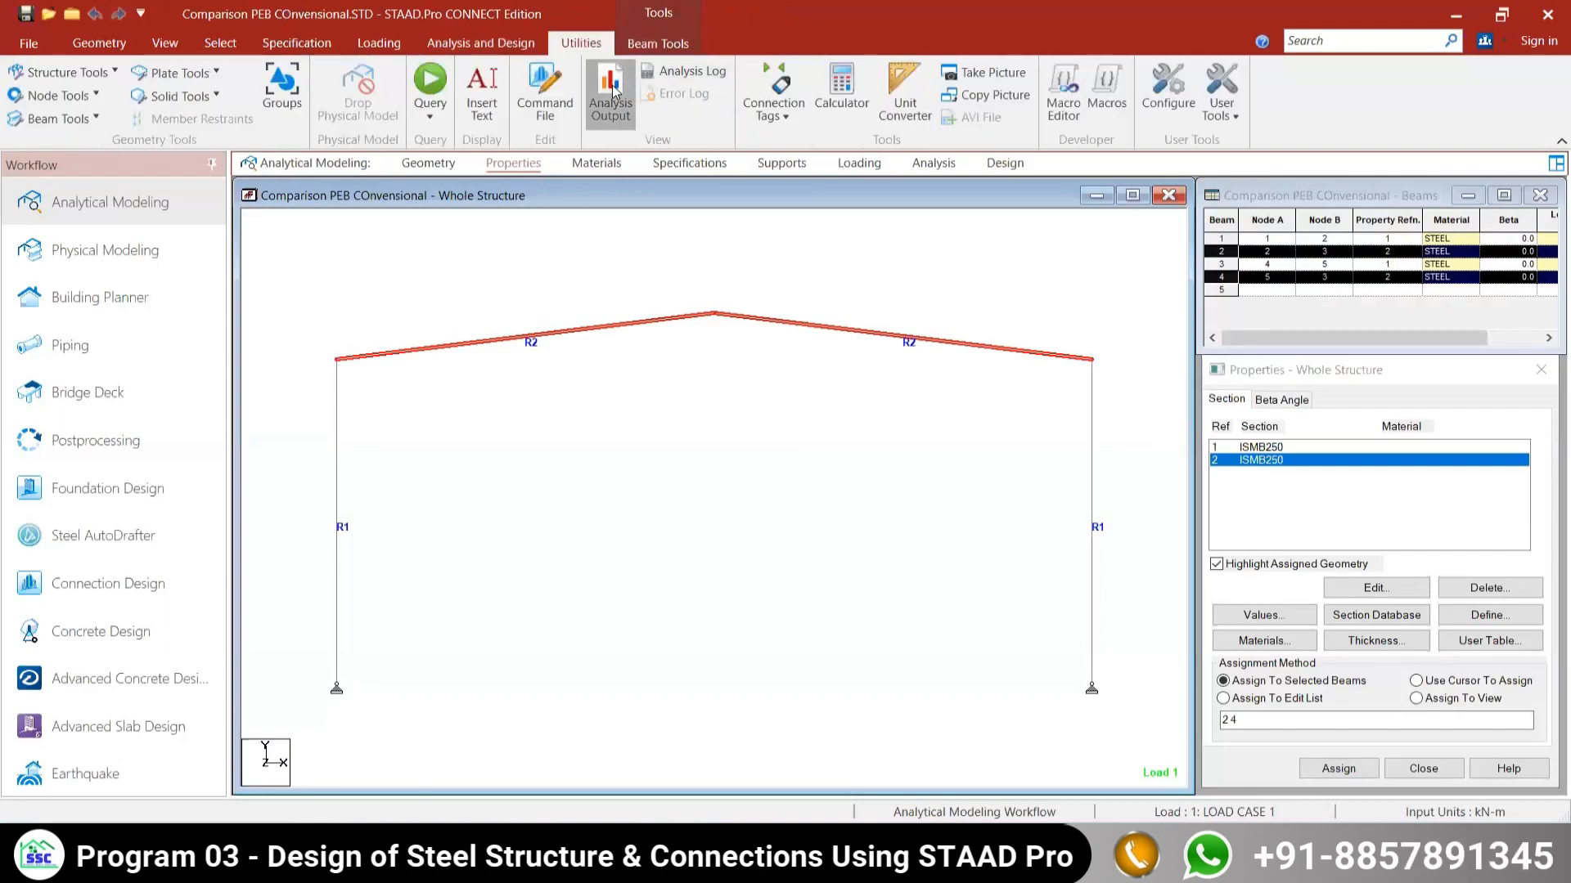
pyautogui.click(1350, 130)
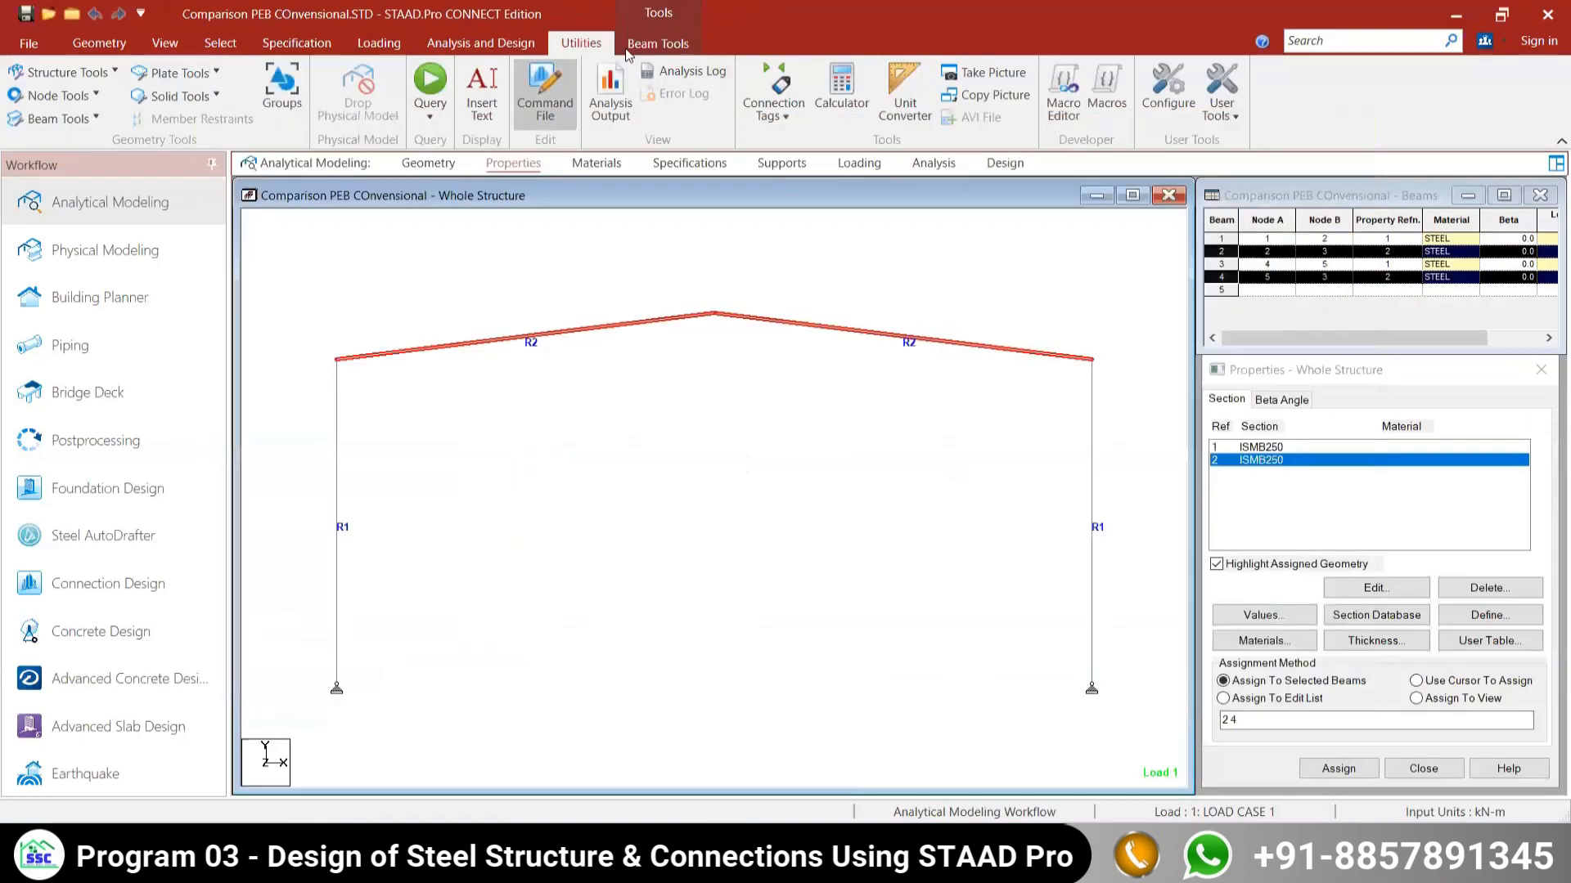
pyautogui.click(538, 44)
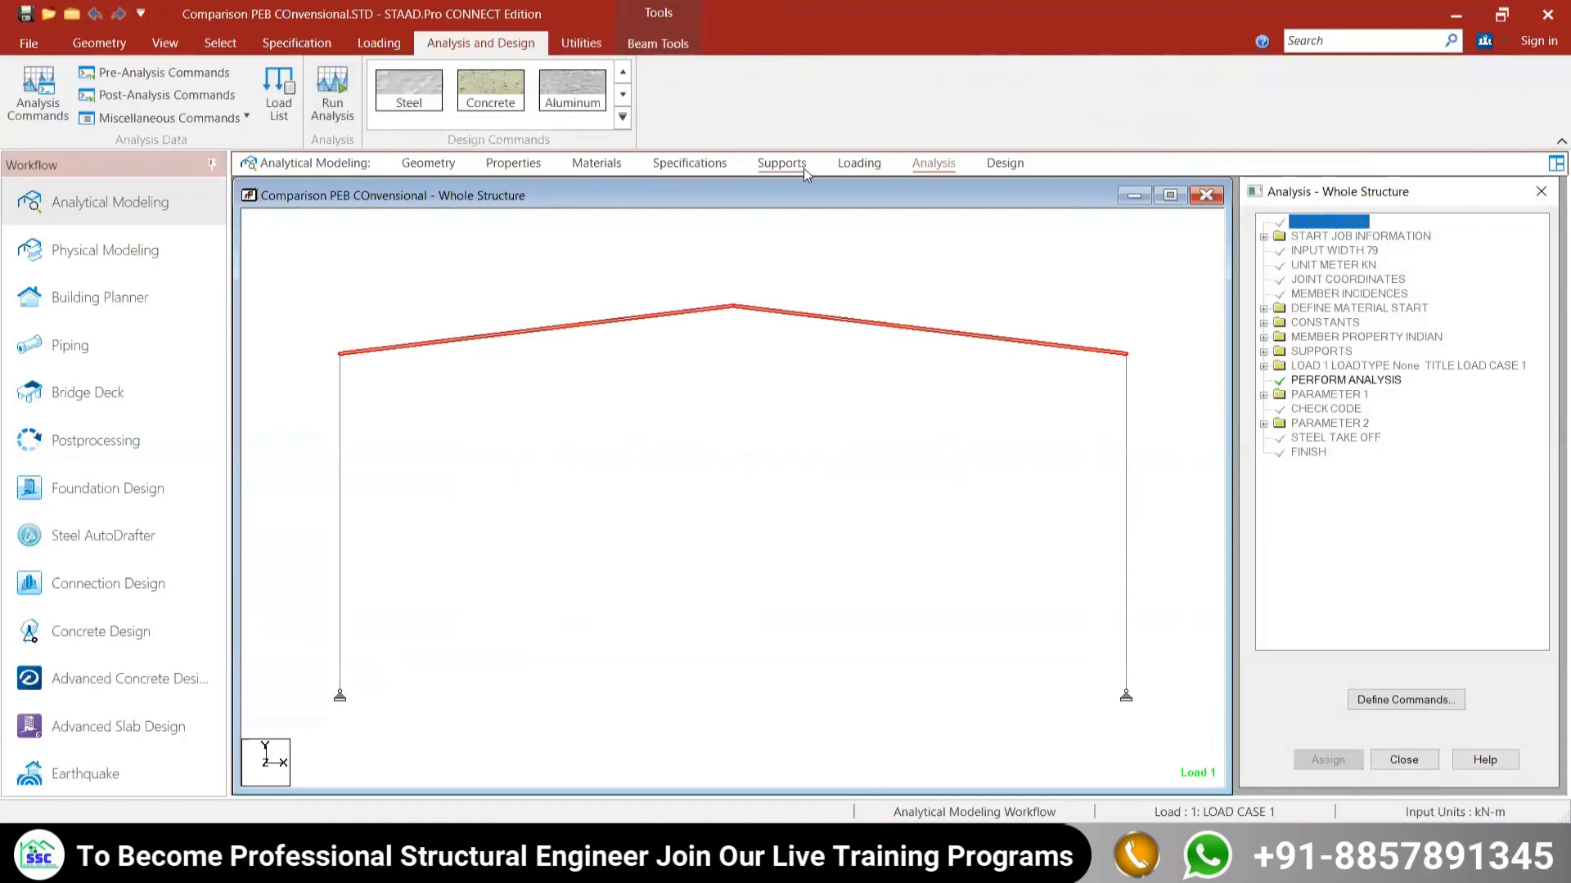
# Step: Review the material assignments, the members using section reference 1, and the S-shape list in the Indian steel table
pyautogui.click(599, 165)
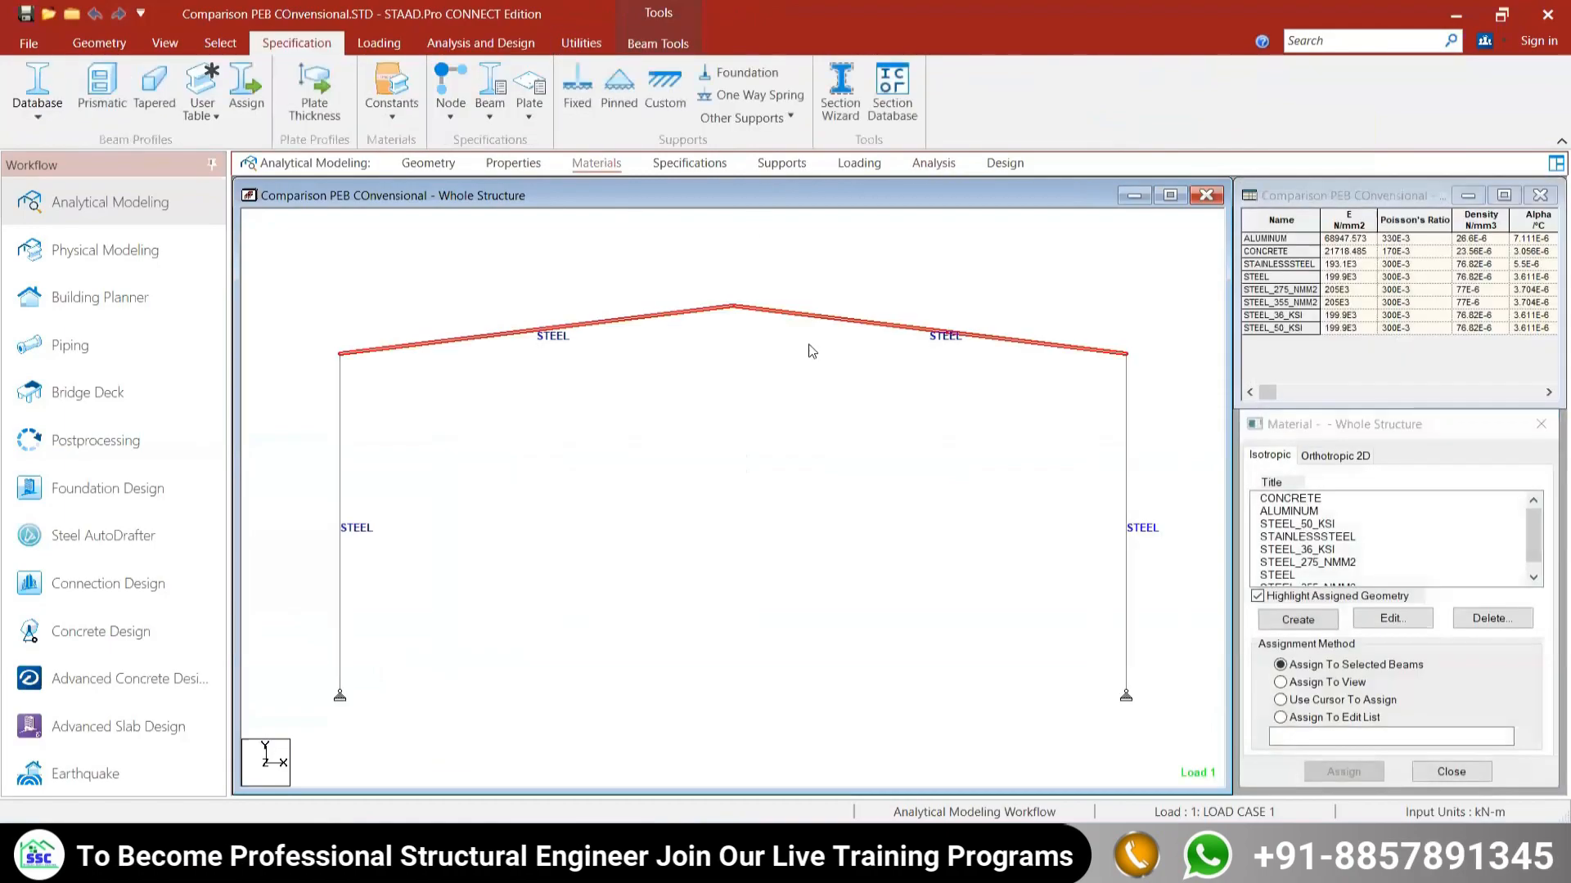
pyautogui.click(512, 163)
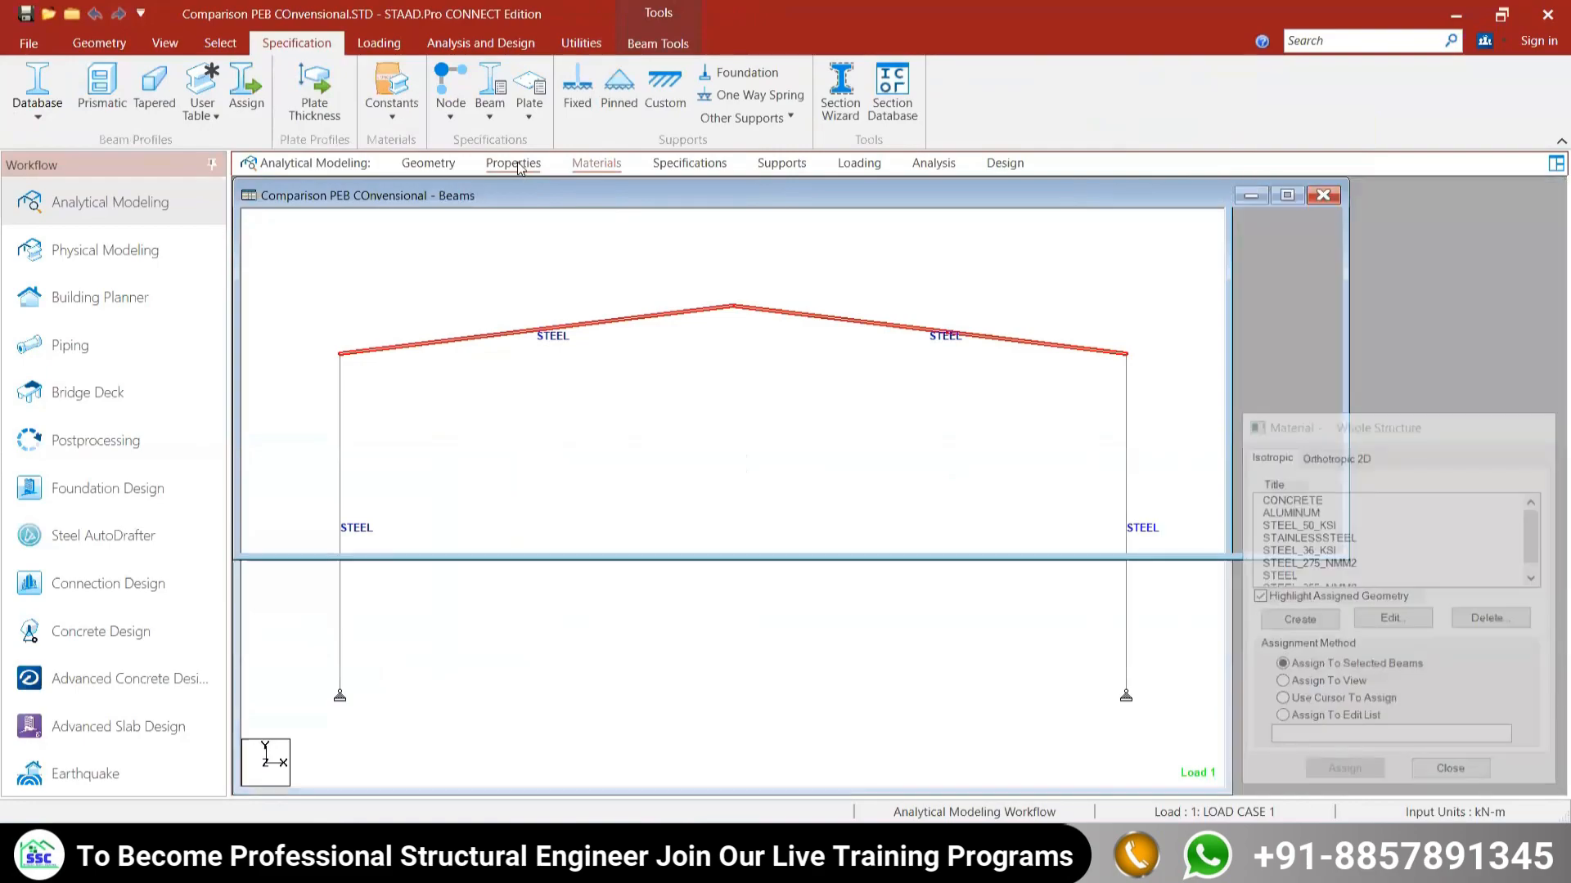
pyautogui.click(1271, 449)
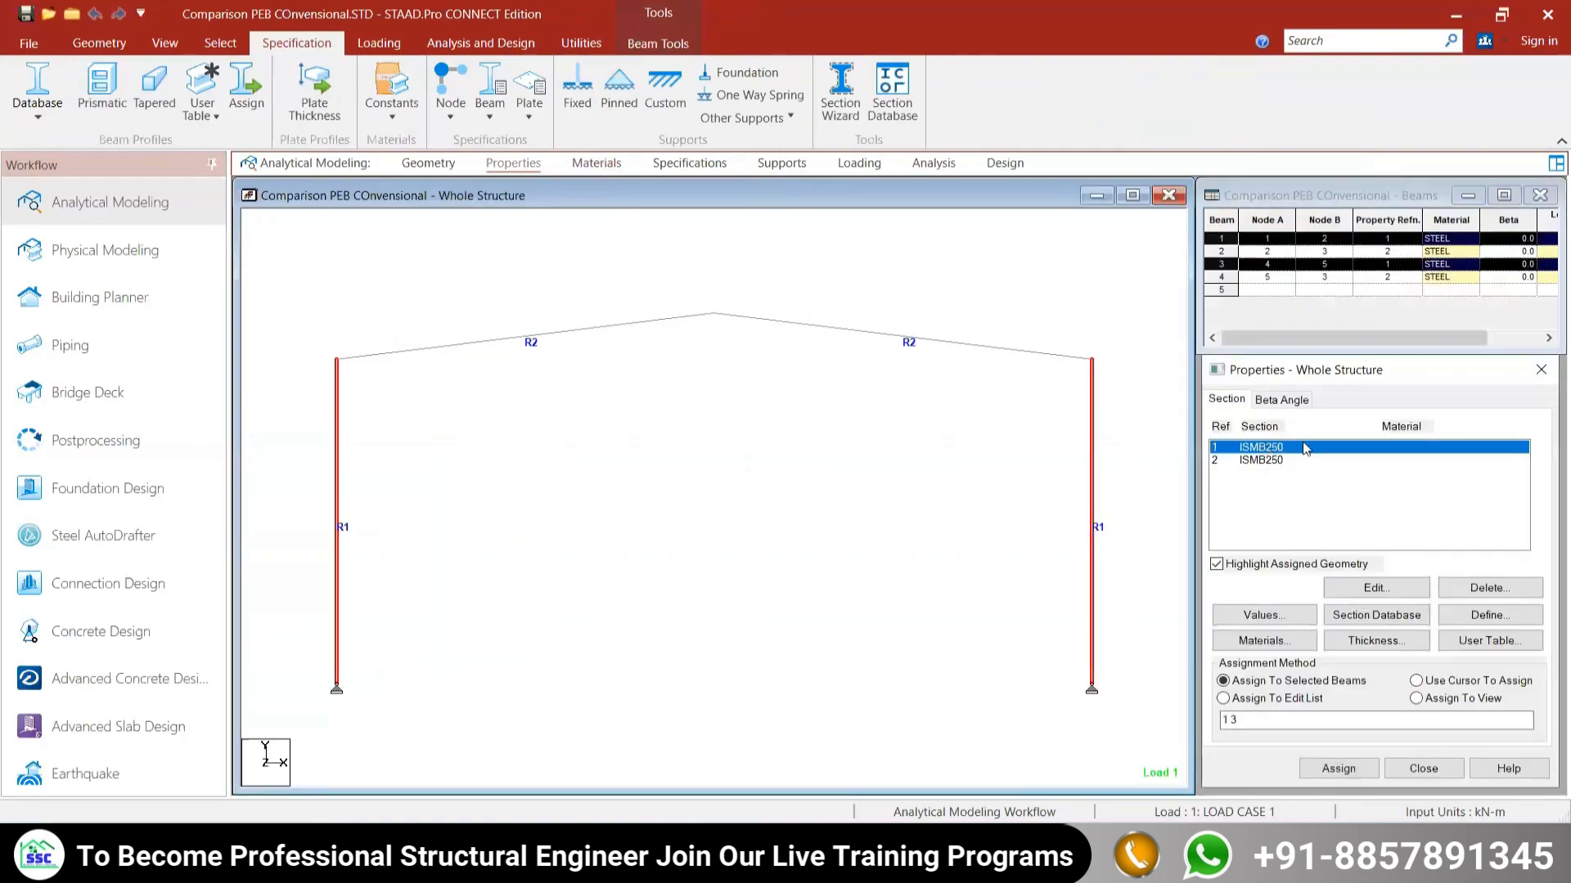
pyautogui.click(1376, 615)
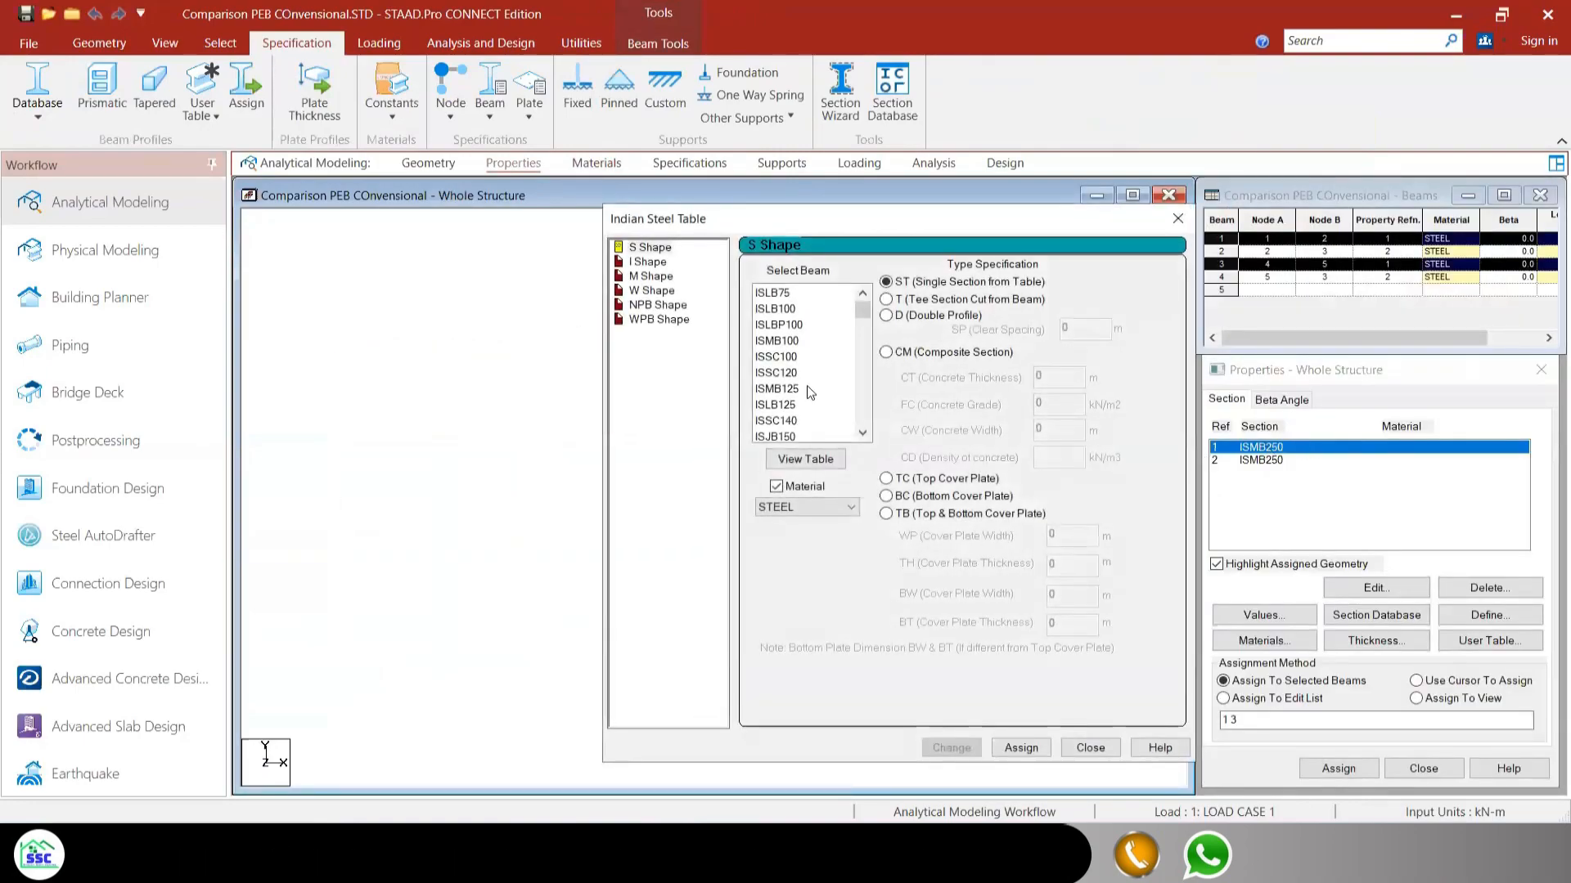
pyautogui.click(1177, 219)
# Step: Reassign the STEEL material to every member in the view and confirm the assignment
pyautogui.click(597, 163)
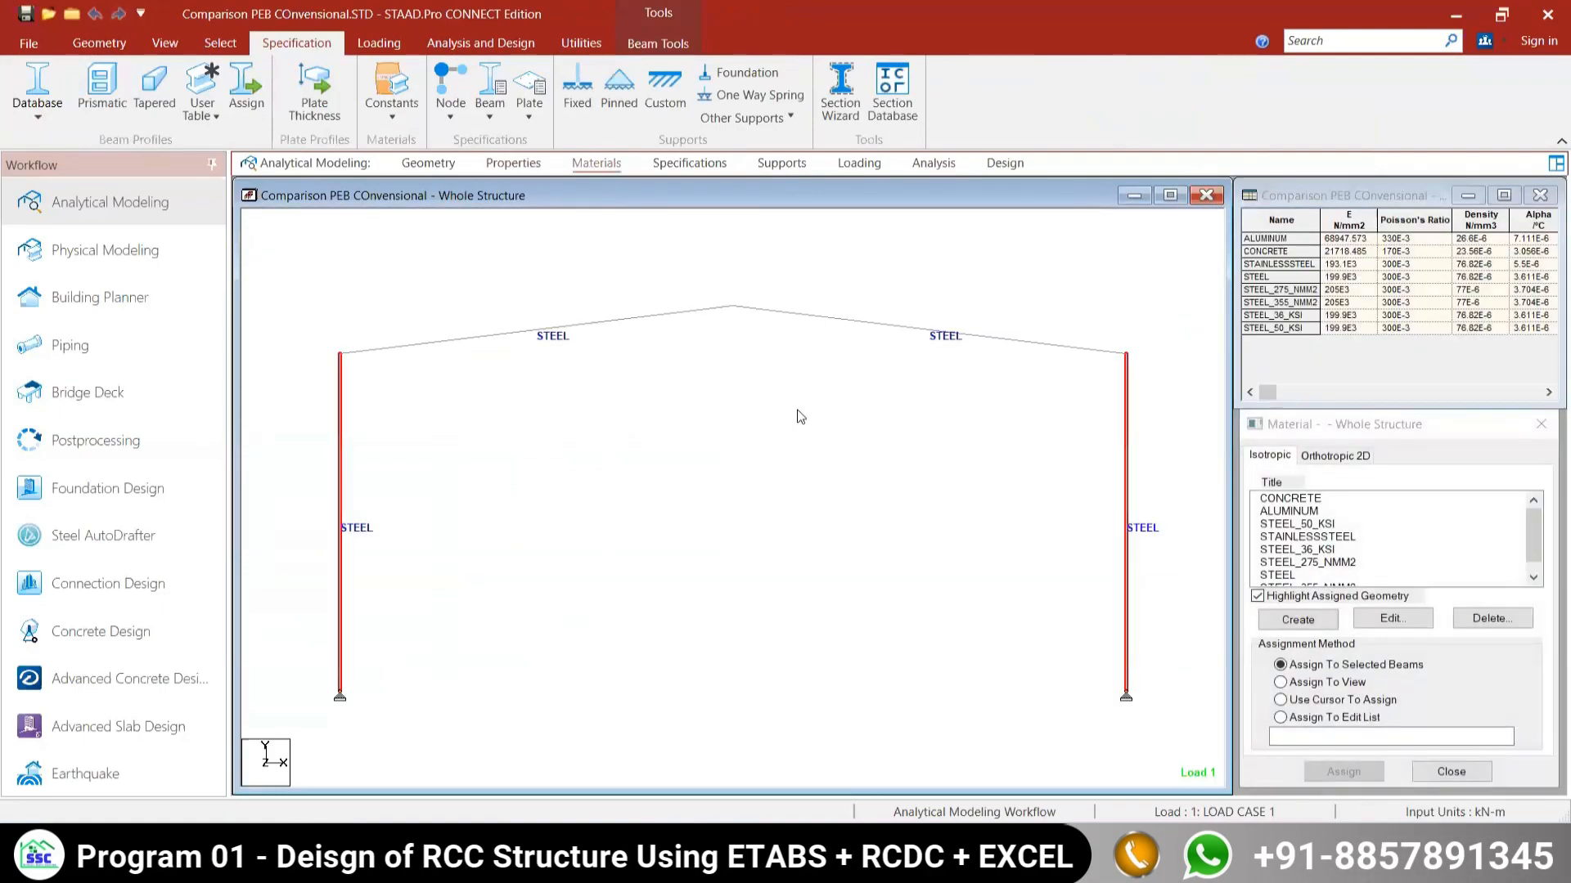
pyautogui.click(1280, 664)
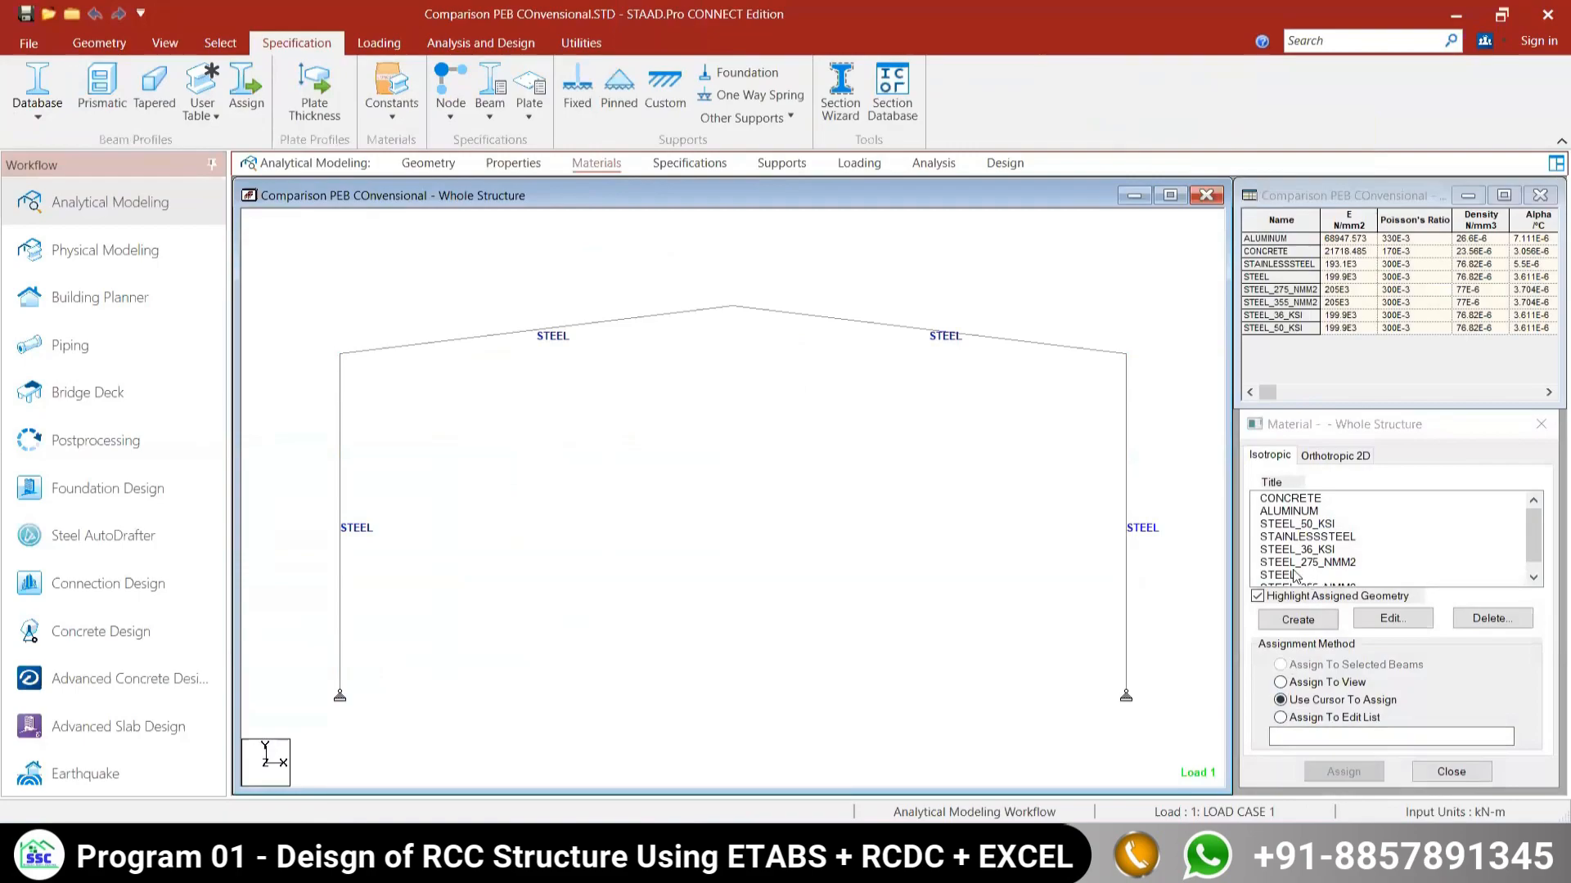
pyautogui.click(1306, 575)
pyautogui.click(1281, 682)
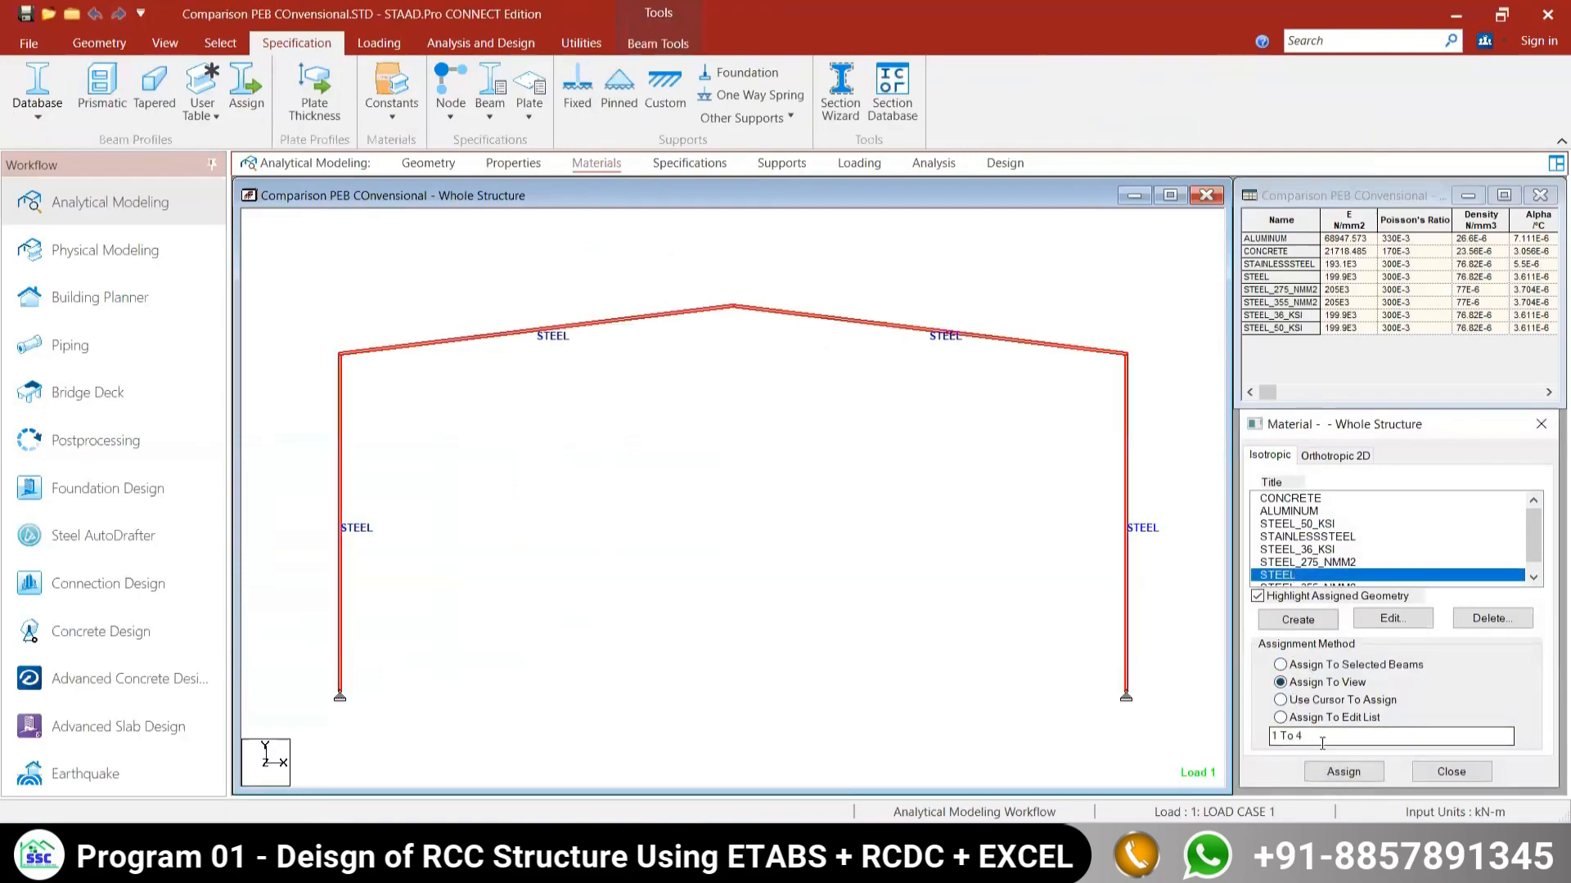
pyautogui.click(1343, 771)
pyautogui.click(1408, 657)
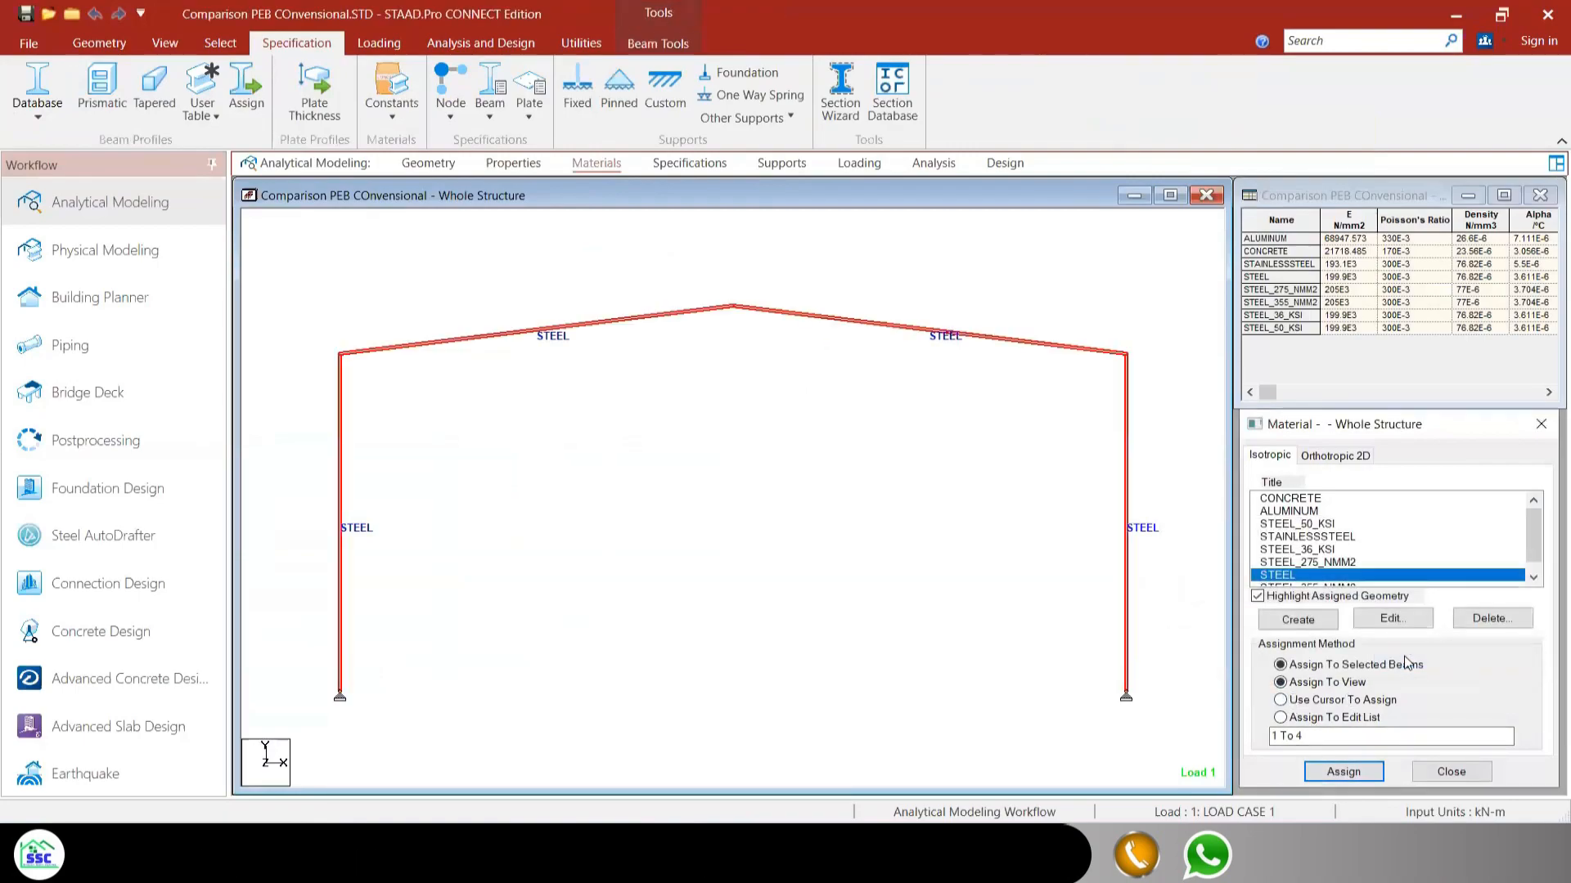
pyautogui.click(516, 164)
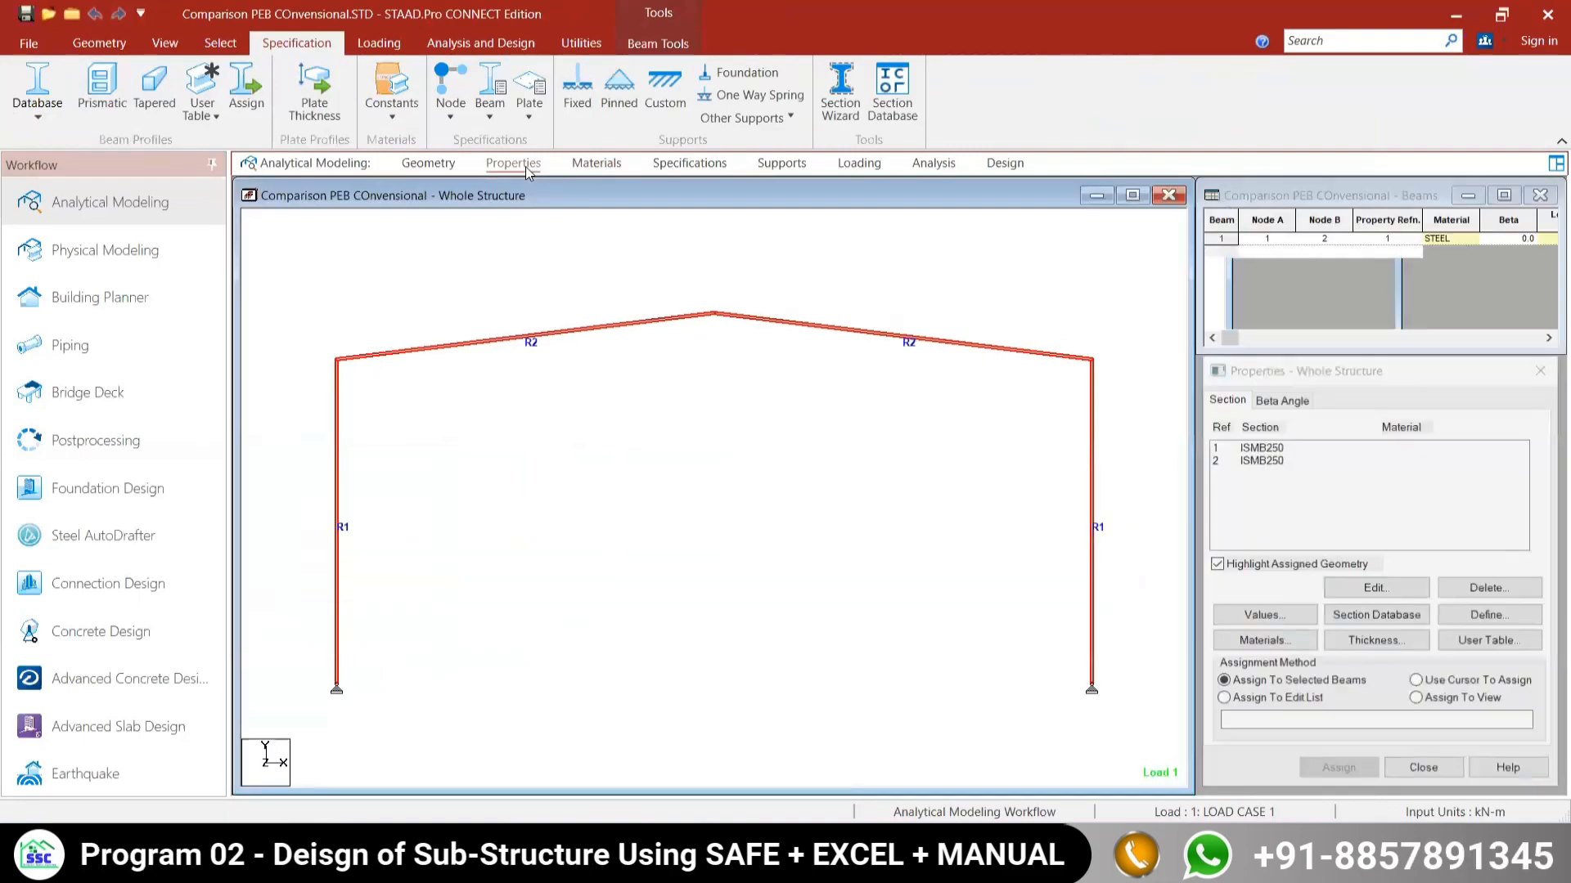
pyautogui.click(1273, 448)
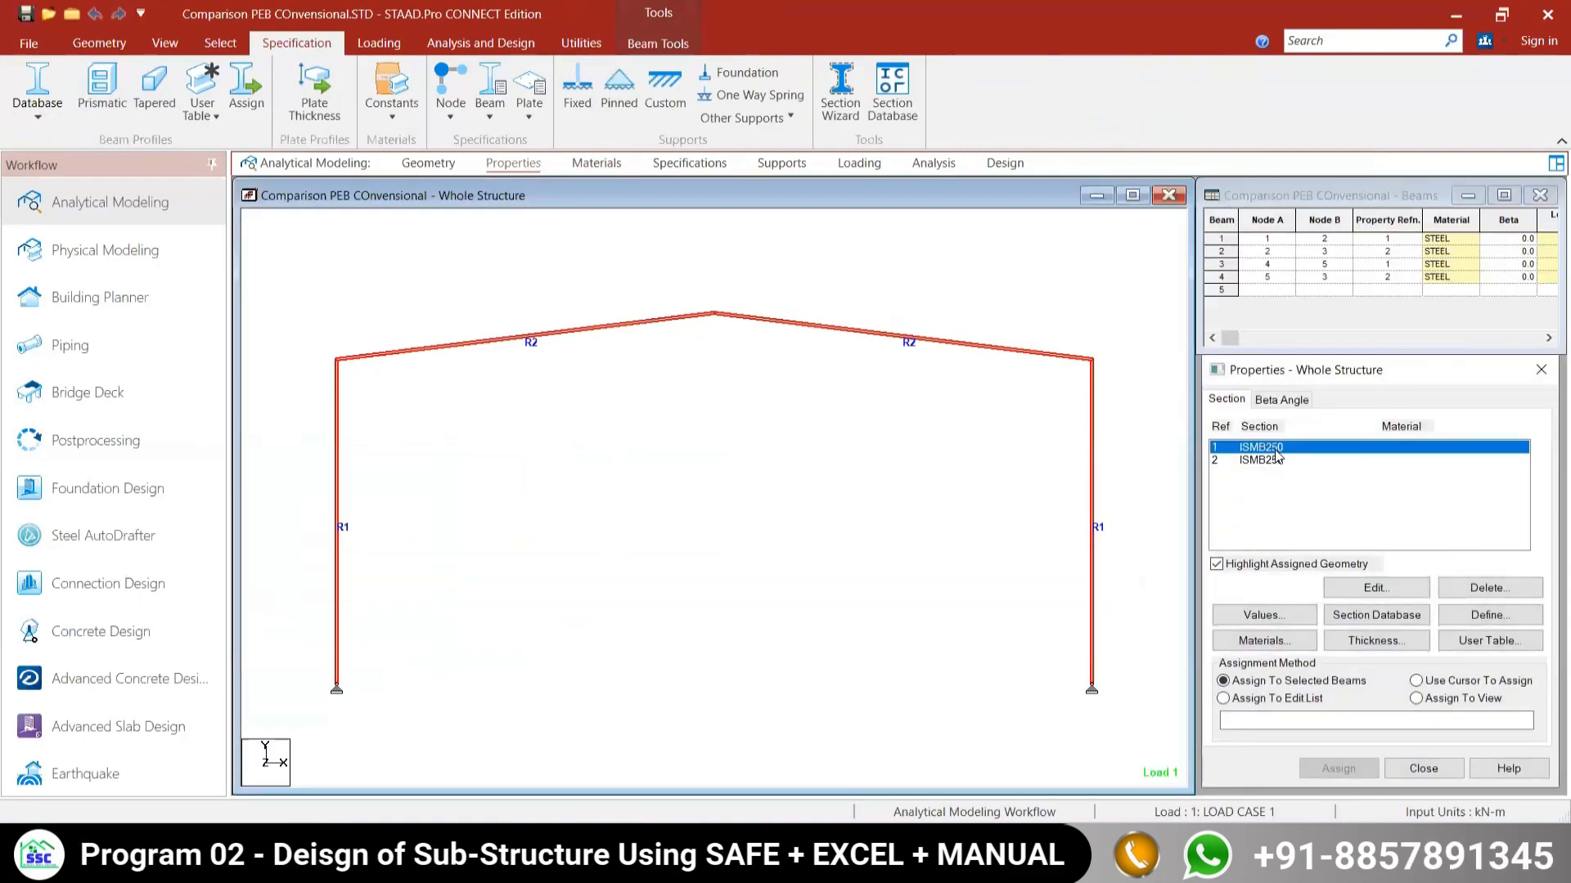
pyautogui.doubleClick(1271, 450)
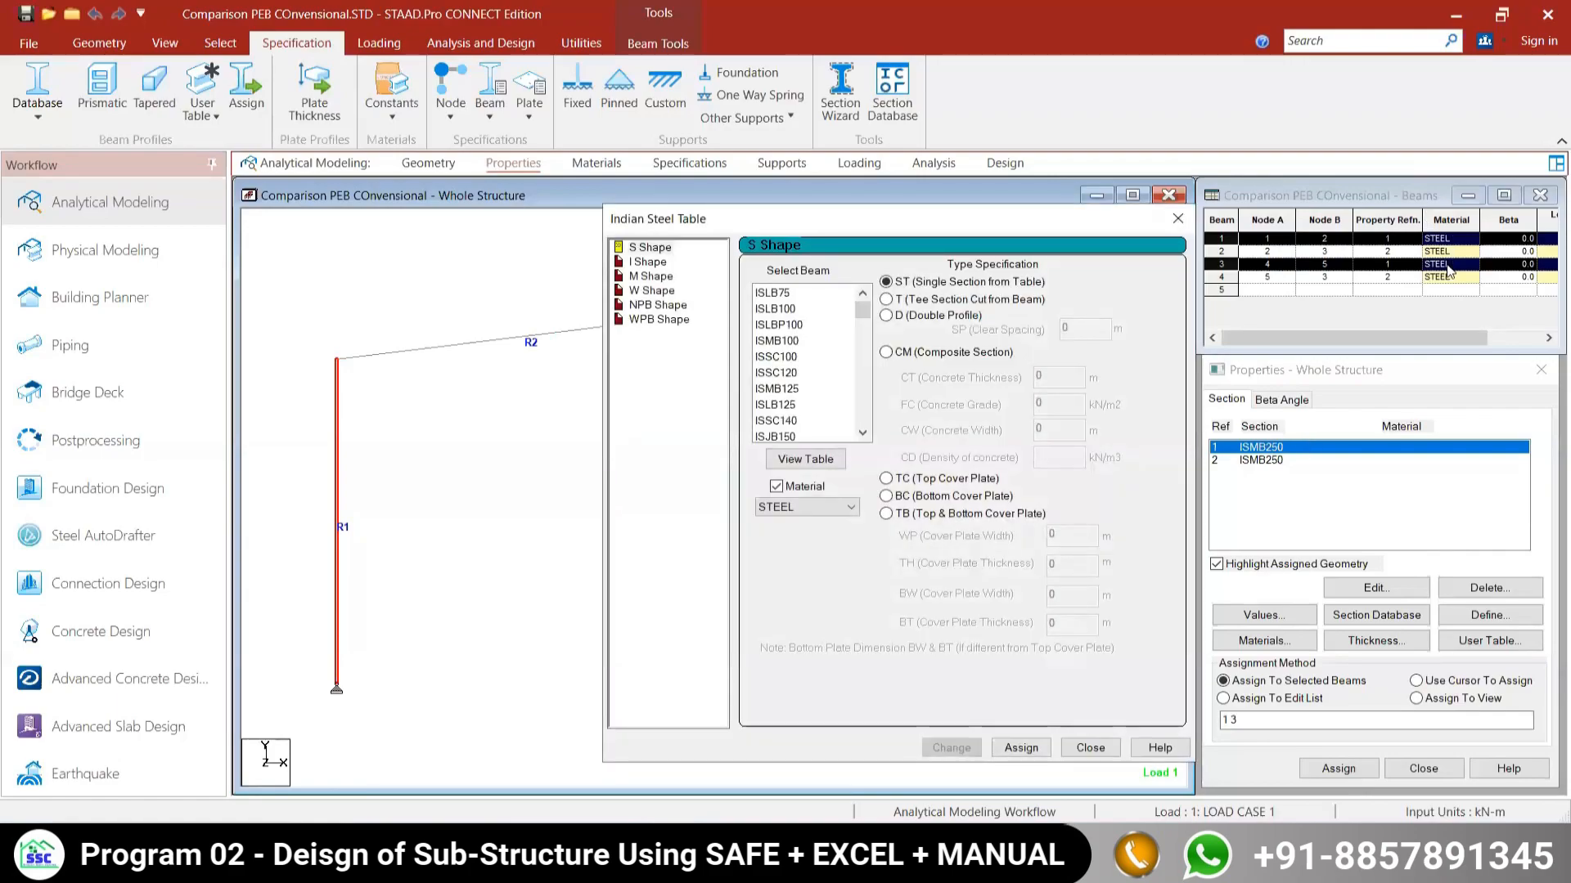
pyautogui.click(809, 508)
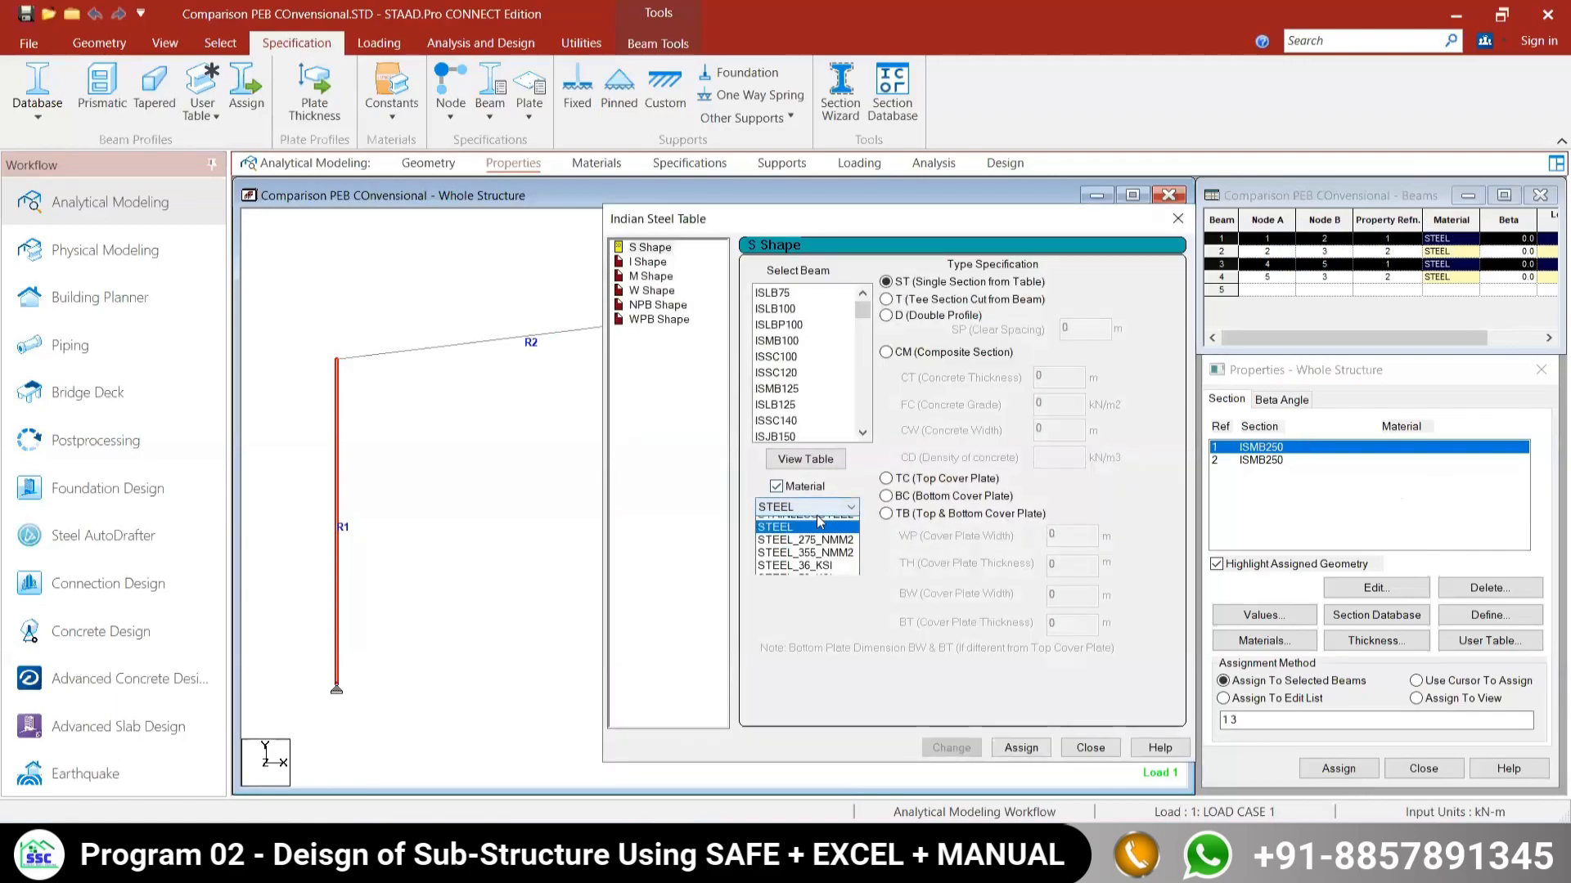
pyautogui.click(793, 563)
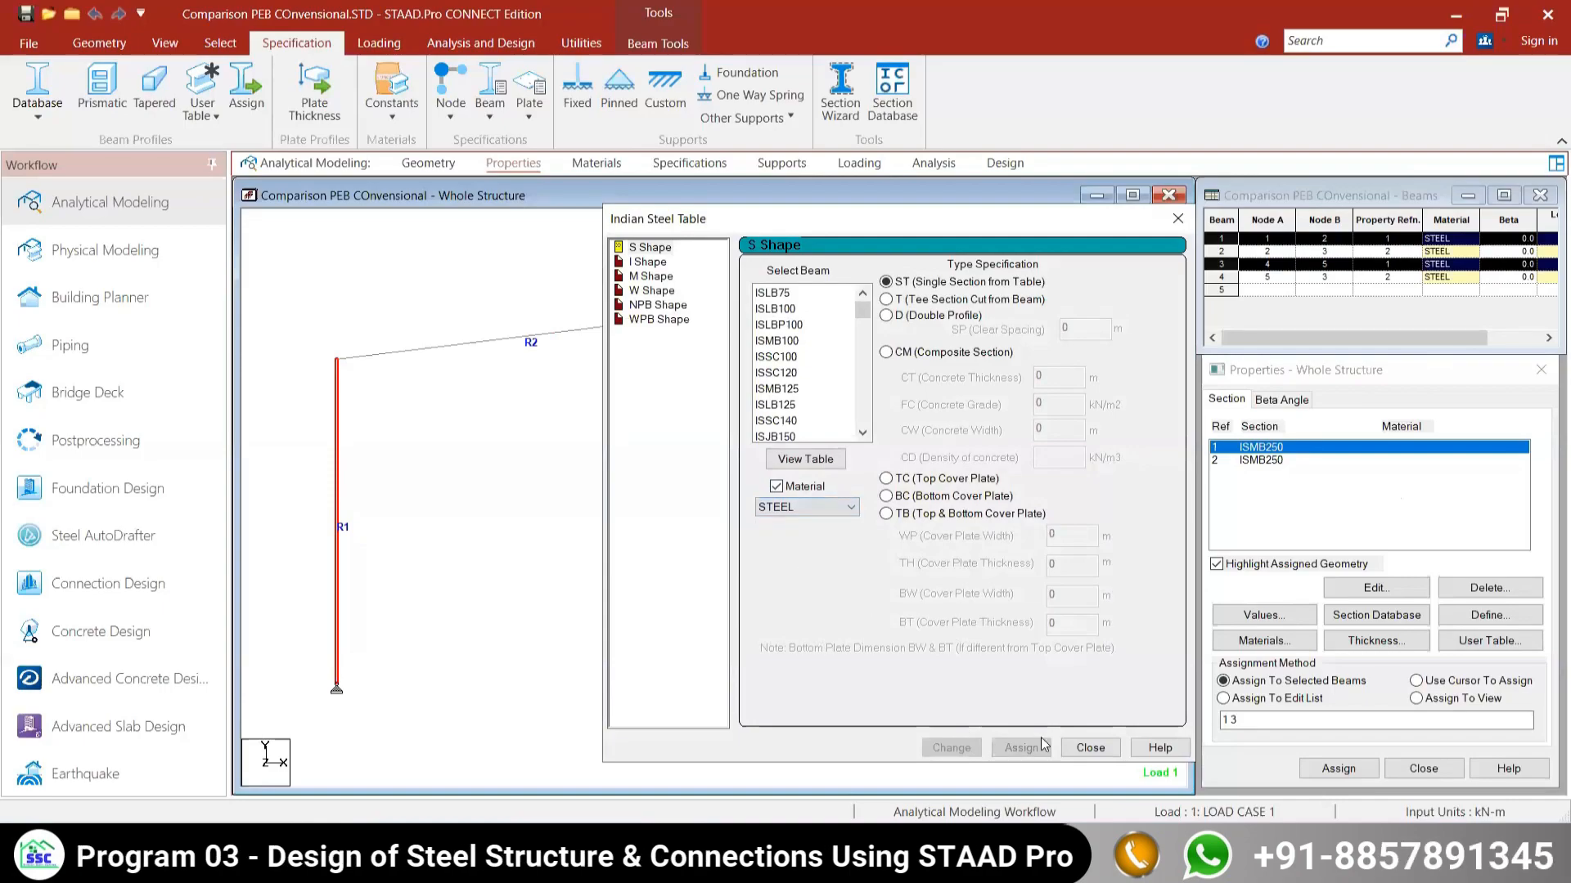
pyautogui.moveTo(939, 229); pyautogui.dragTo(655, 101)
pyautogui.click(522, 379)
pyautogui.click(520, 410)
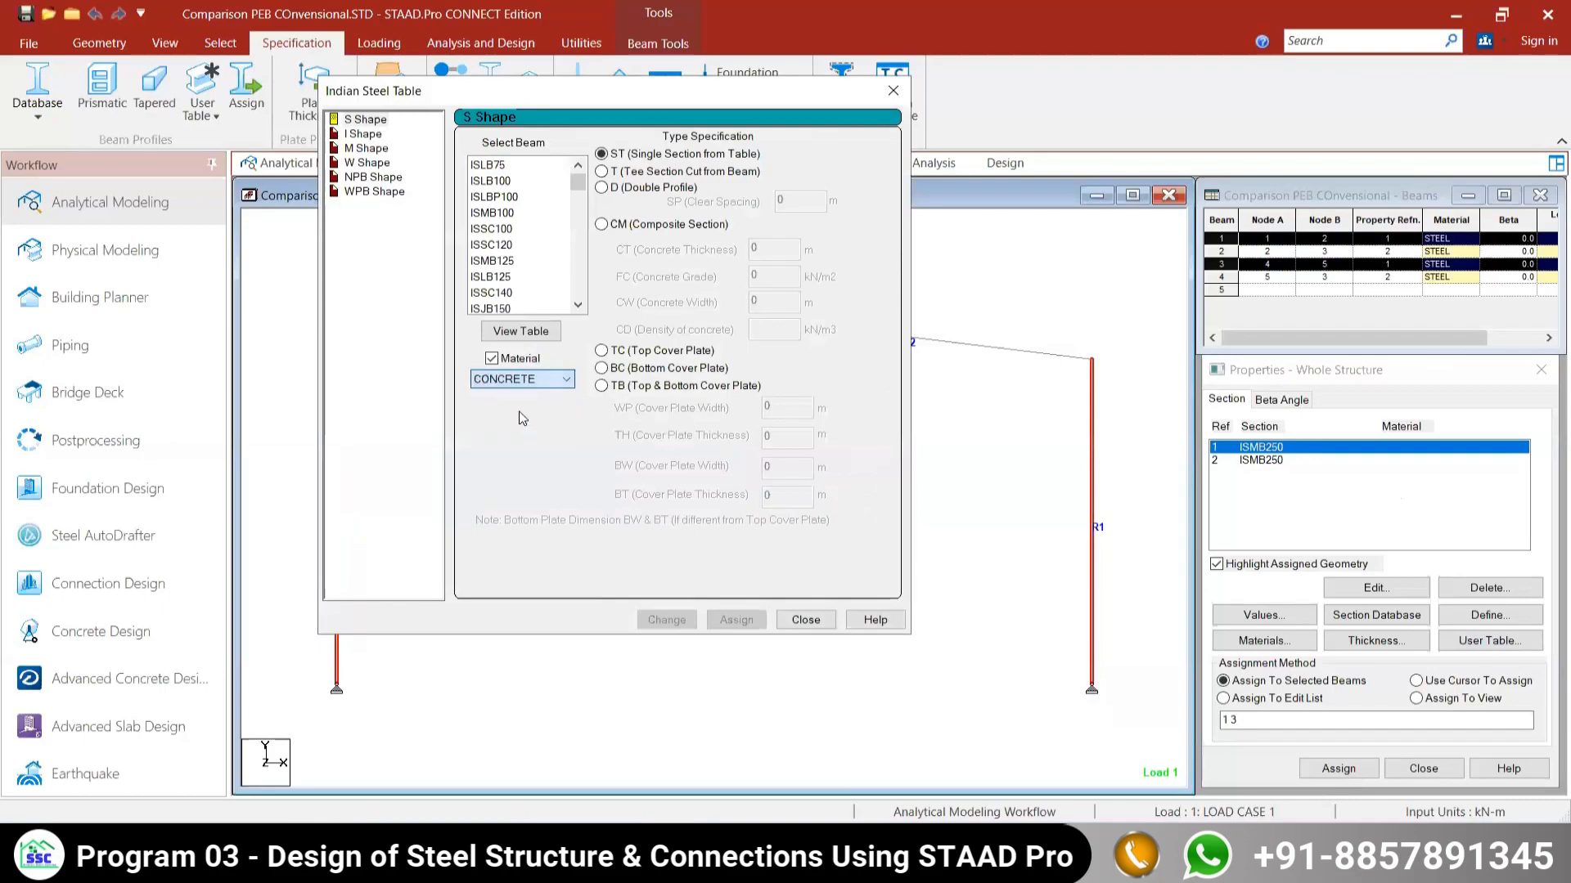
pyautogui.click(544, 378)
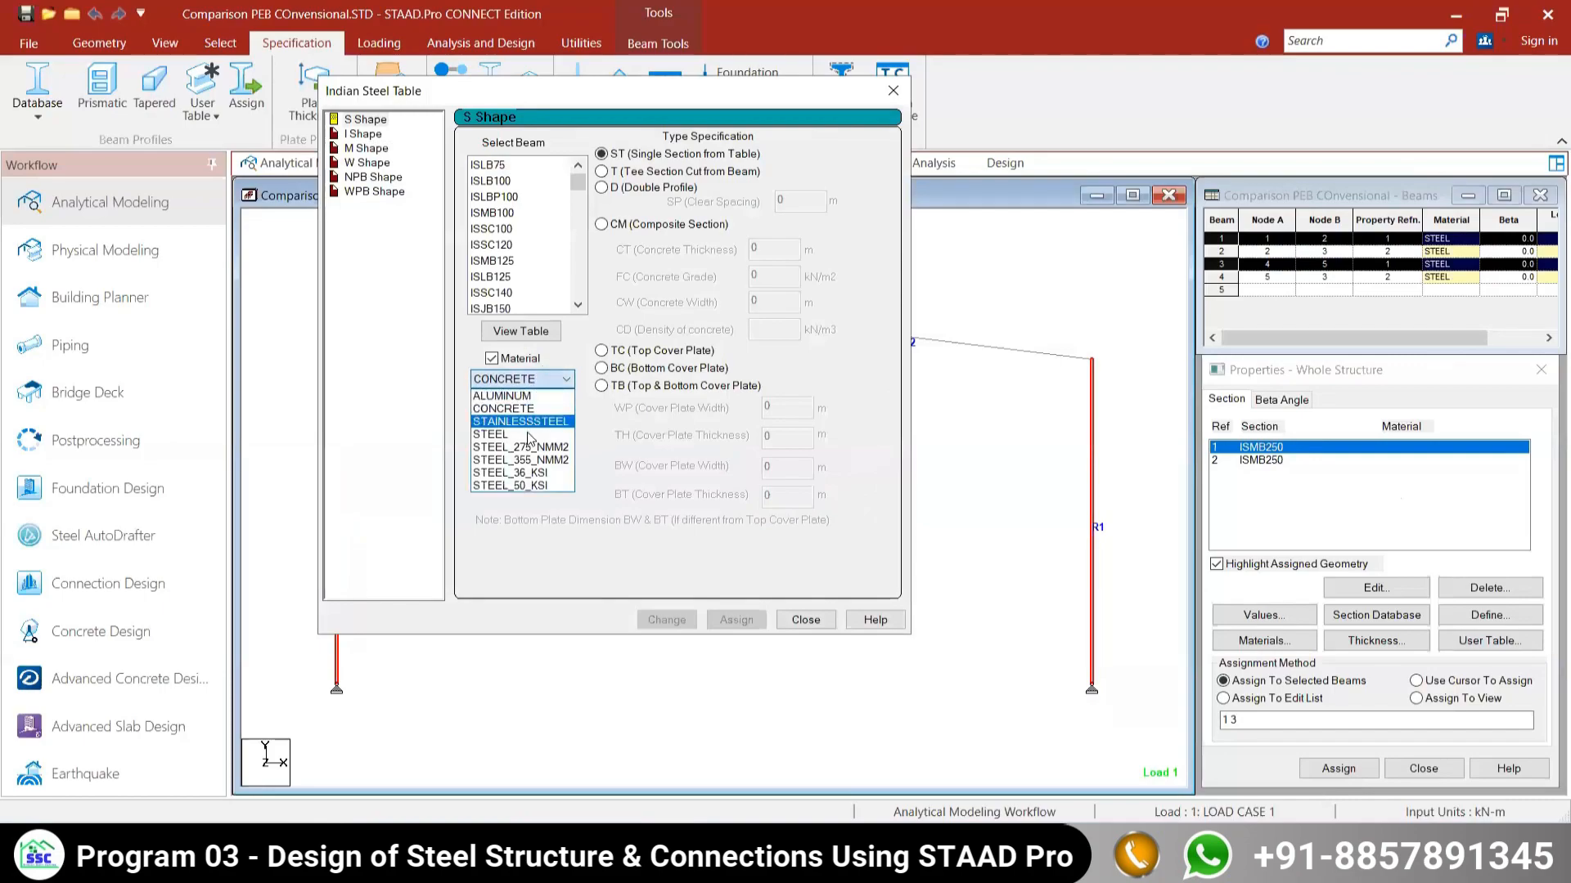
pyautogui.click(495, 408)
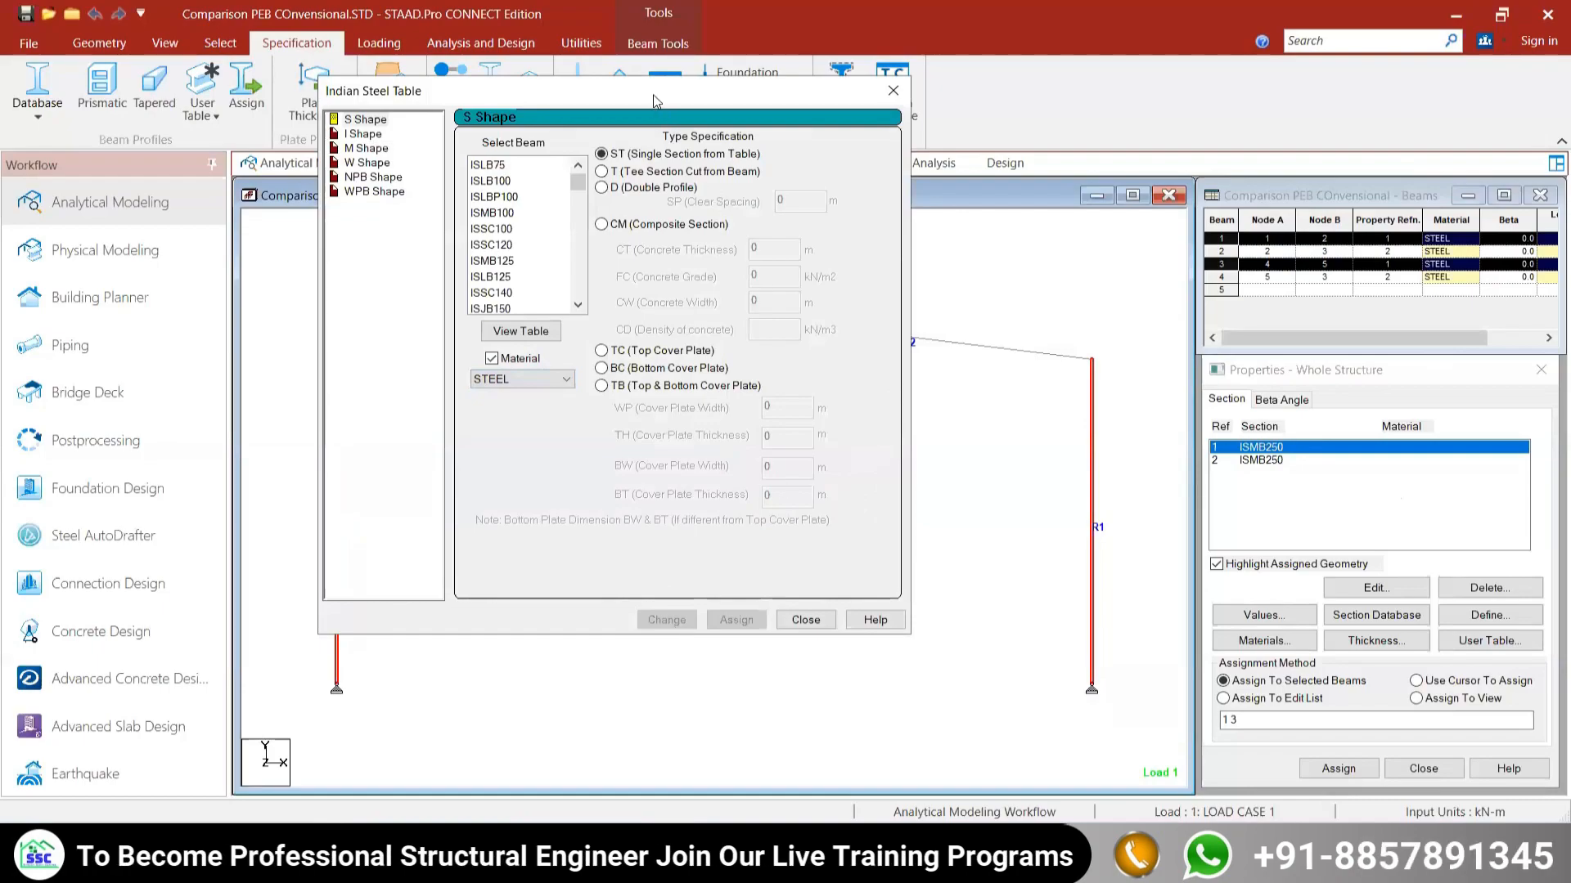
pyautogui.moveTo(658, 102); pyautogui.dragTo(596, 87)
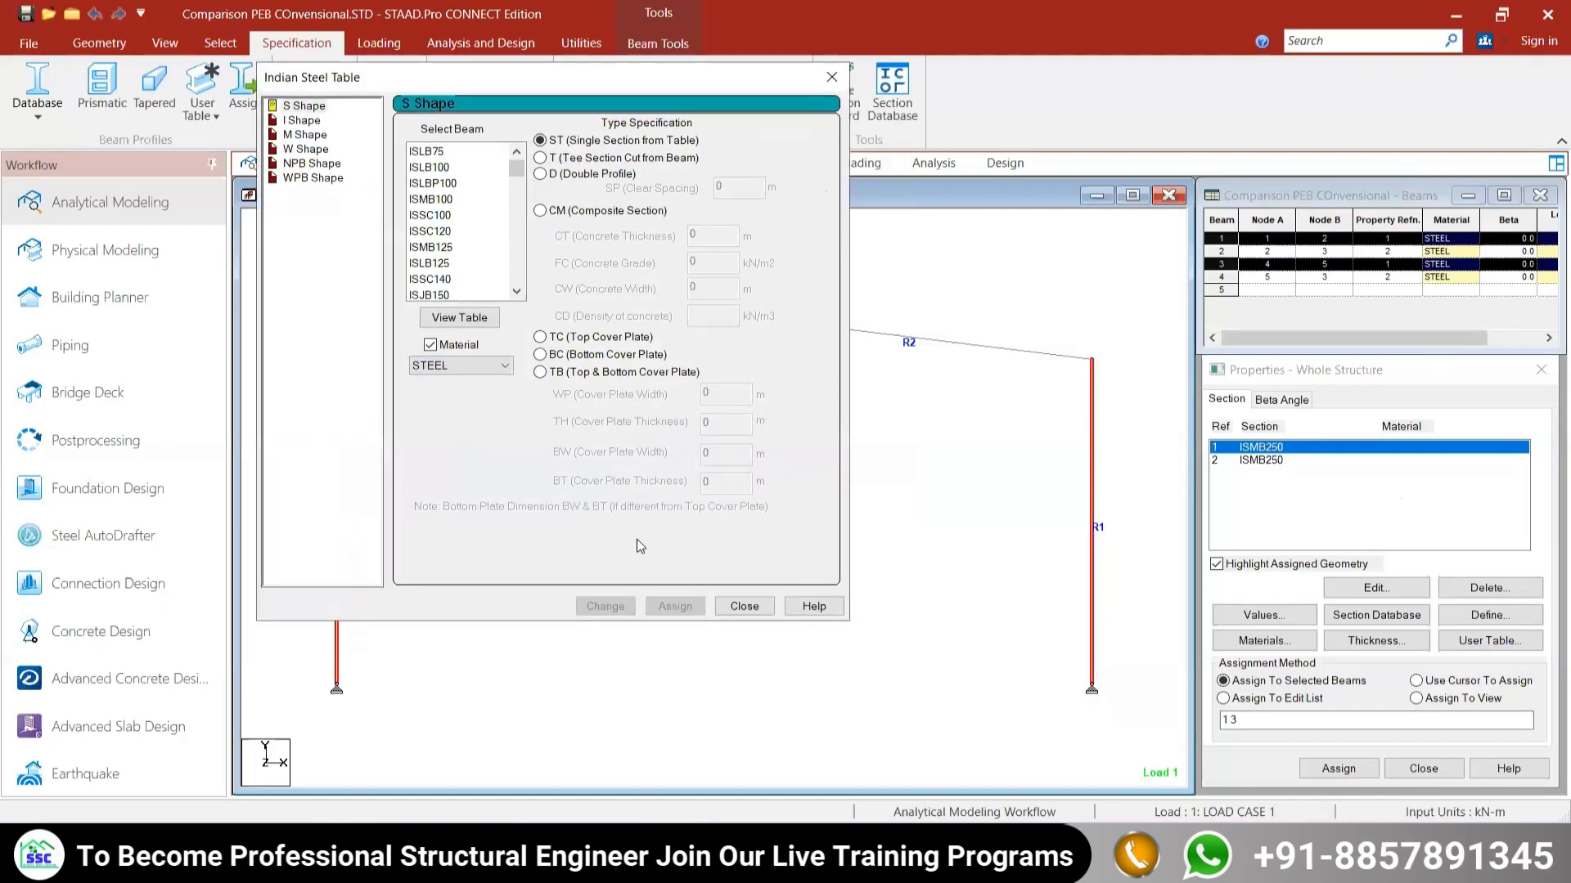
pyautogui.click(743, 606)
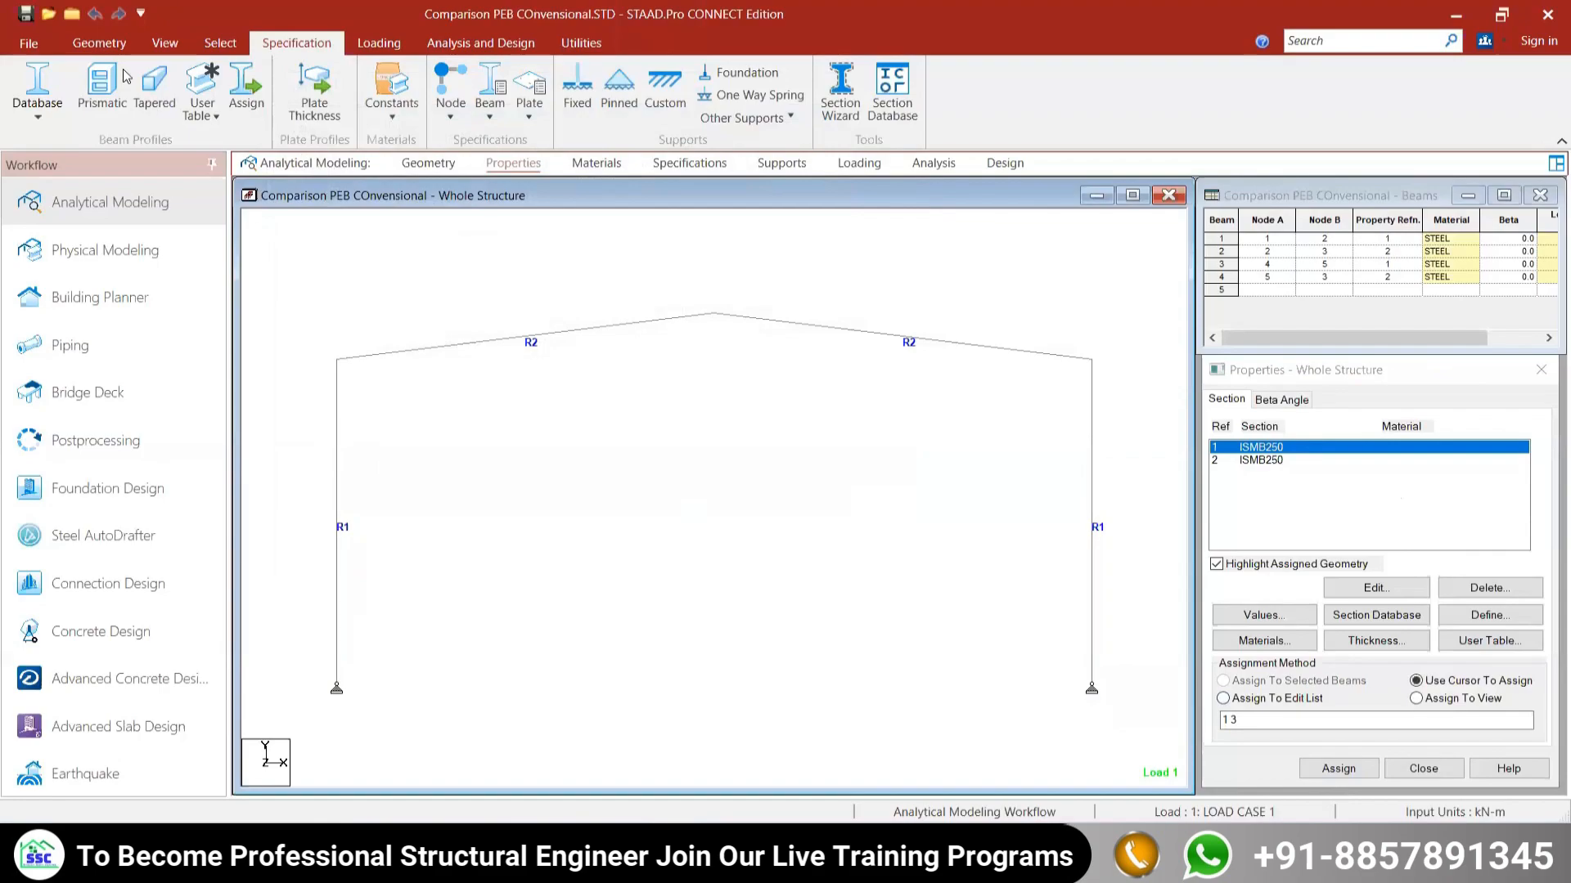
# Step: Create the metric analytical model named comparison, saving the changes to the conventional frame model
pyautogui.click(26, 42)
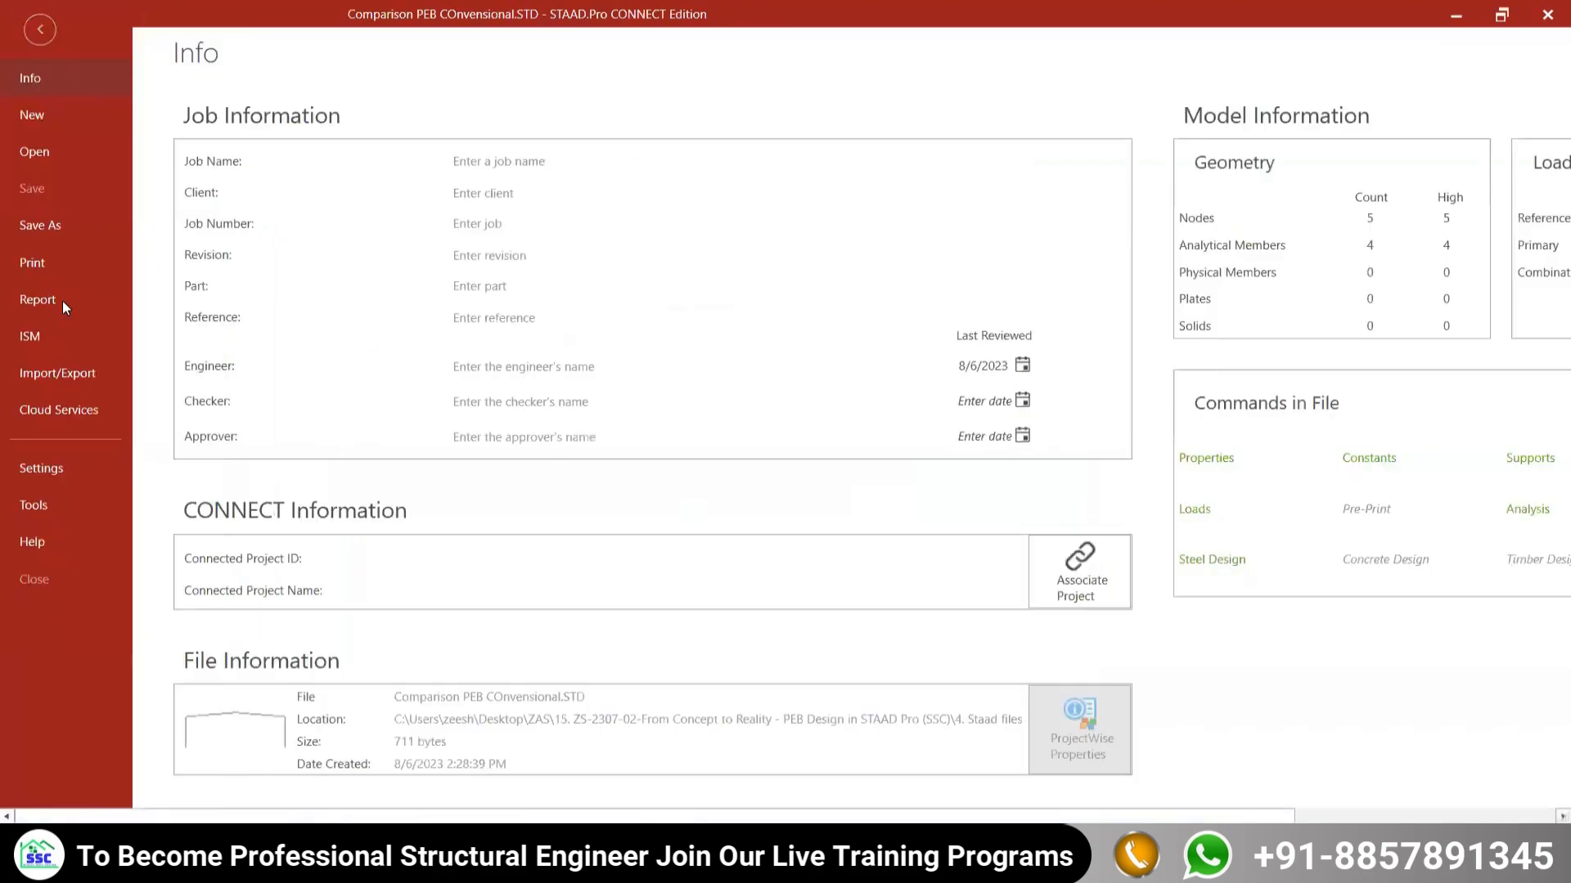
pyautogui.click(57, 113)
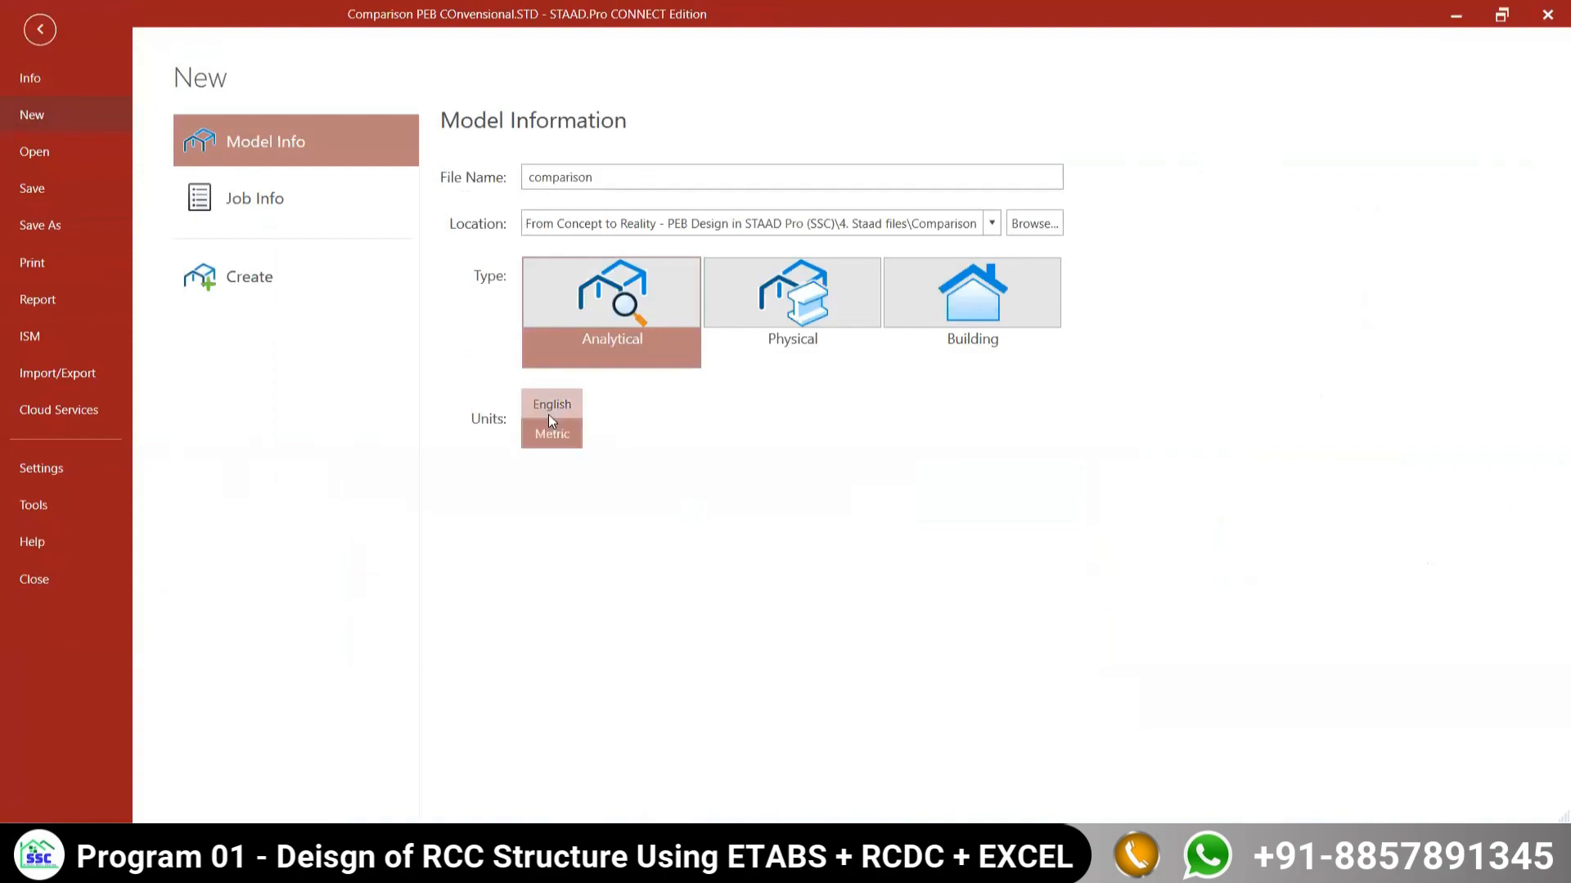
pyautogui.click(296, 288)
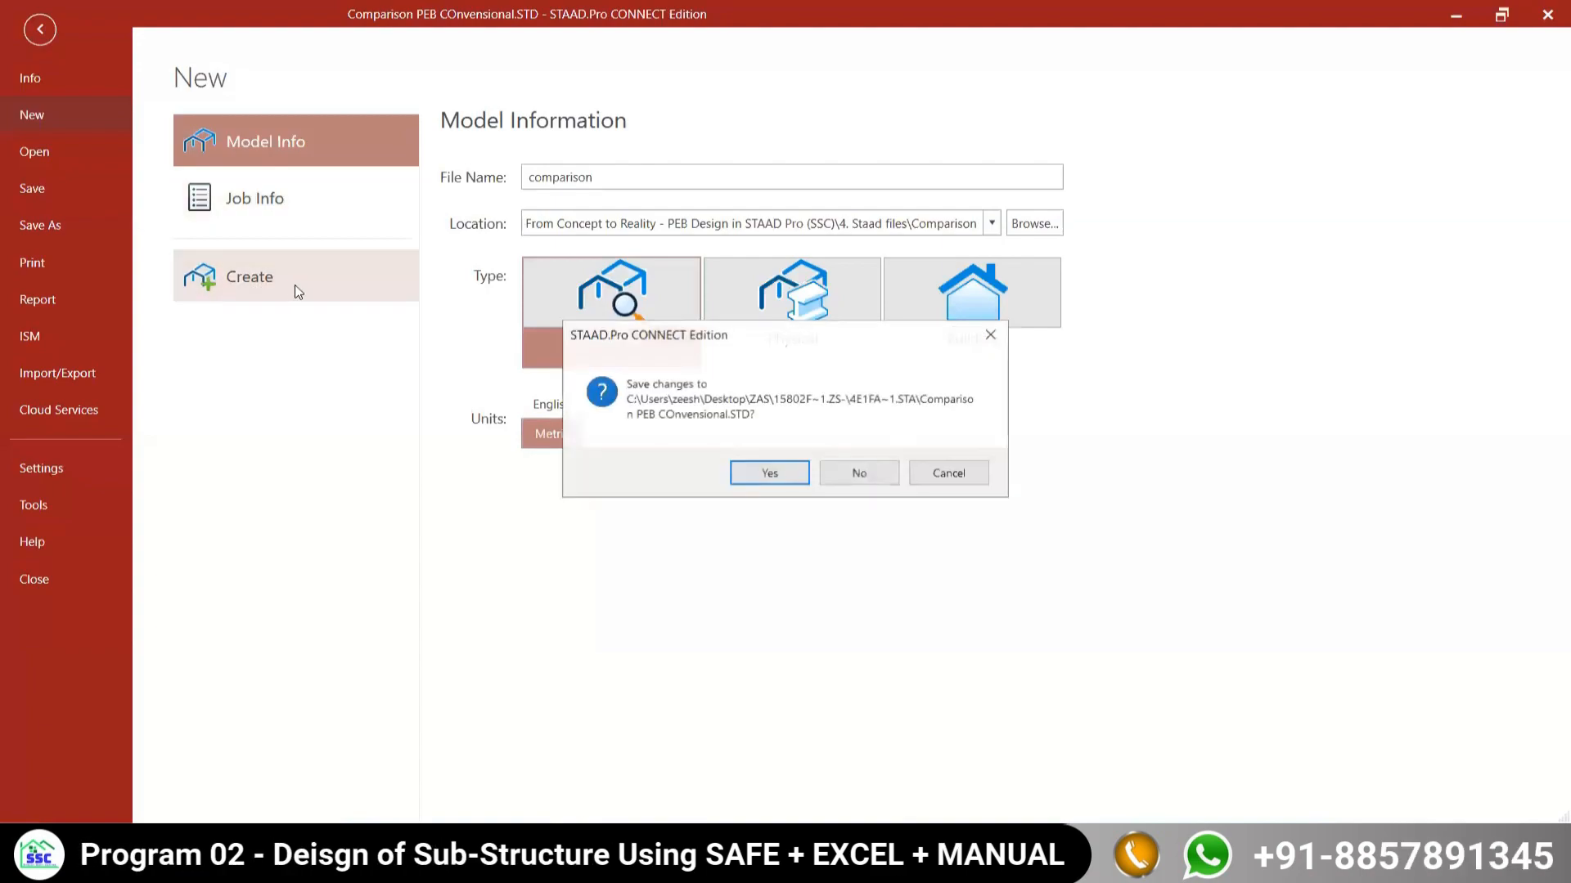
pyautogui.click(750, 471)
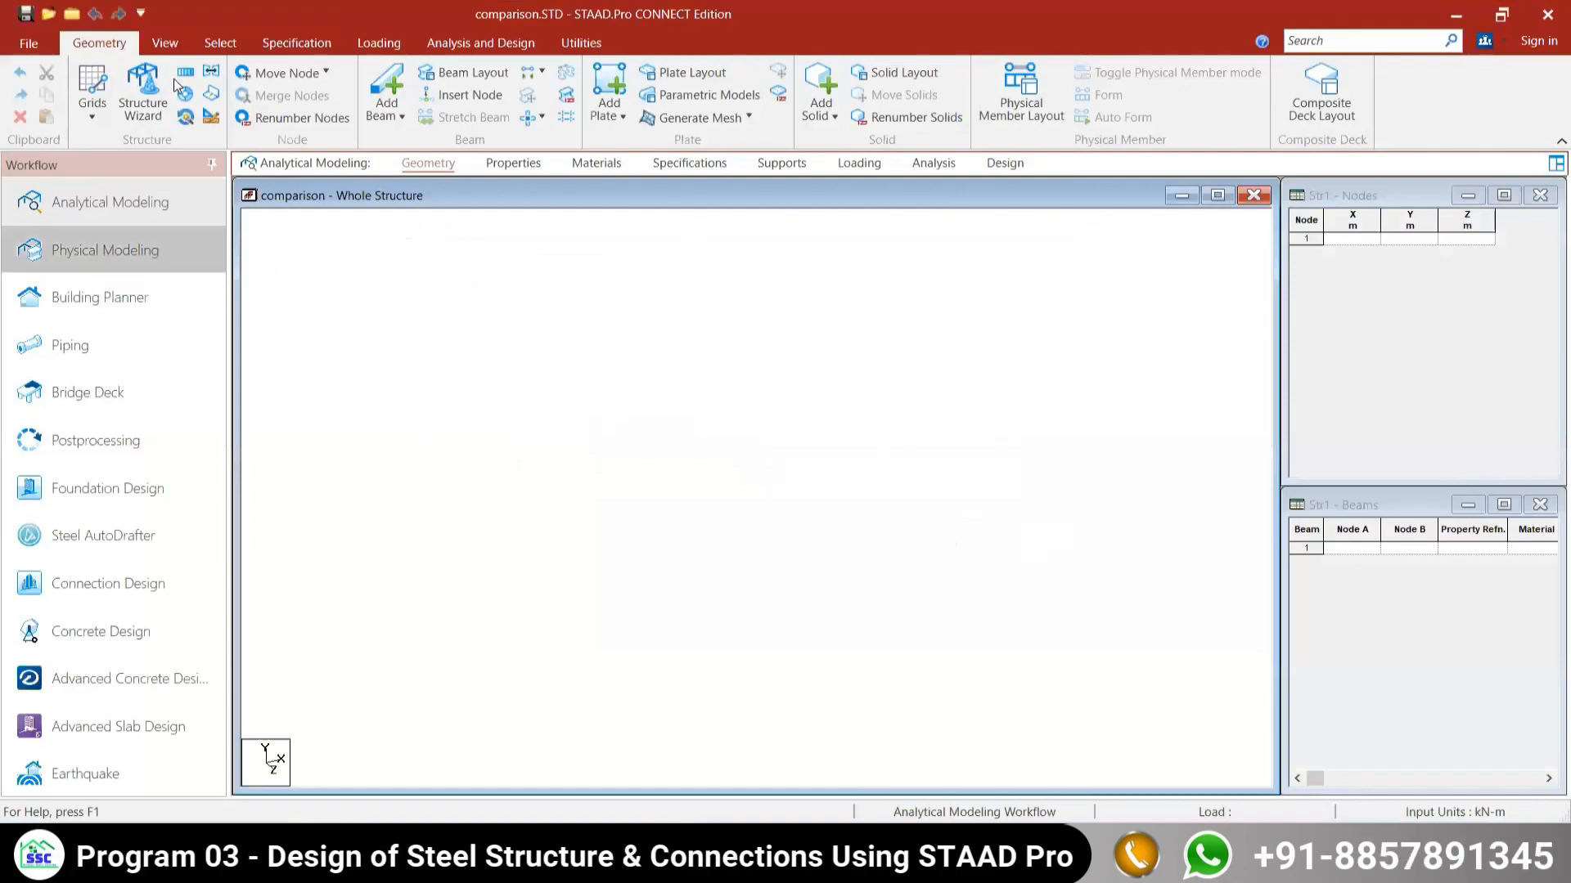
# Step: Create the first node of the frame at the origin, with X, Y and Z at 0 m
pyautogui.click(1350, 239)
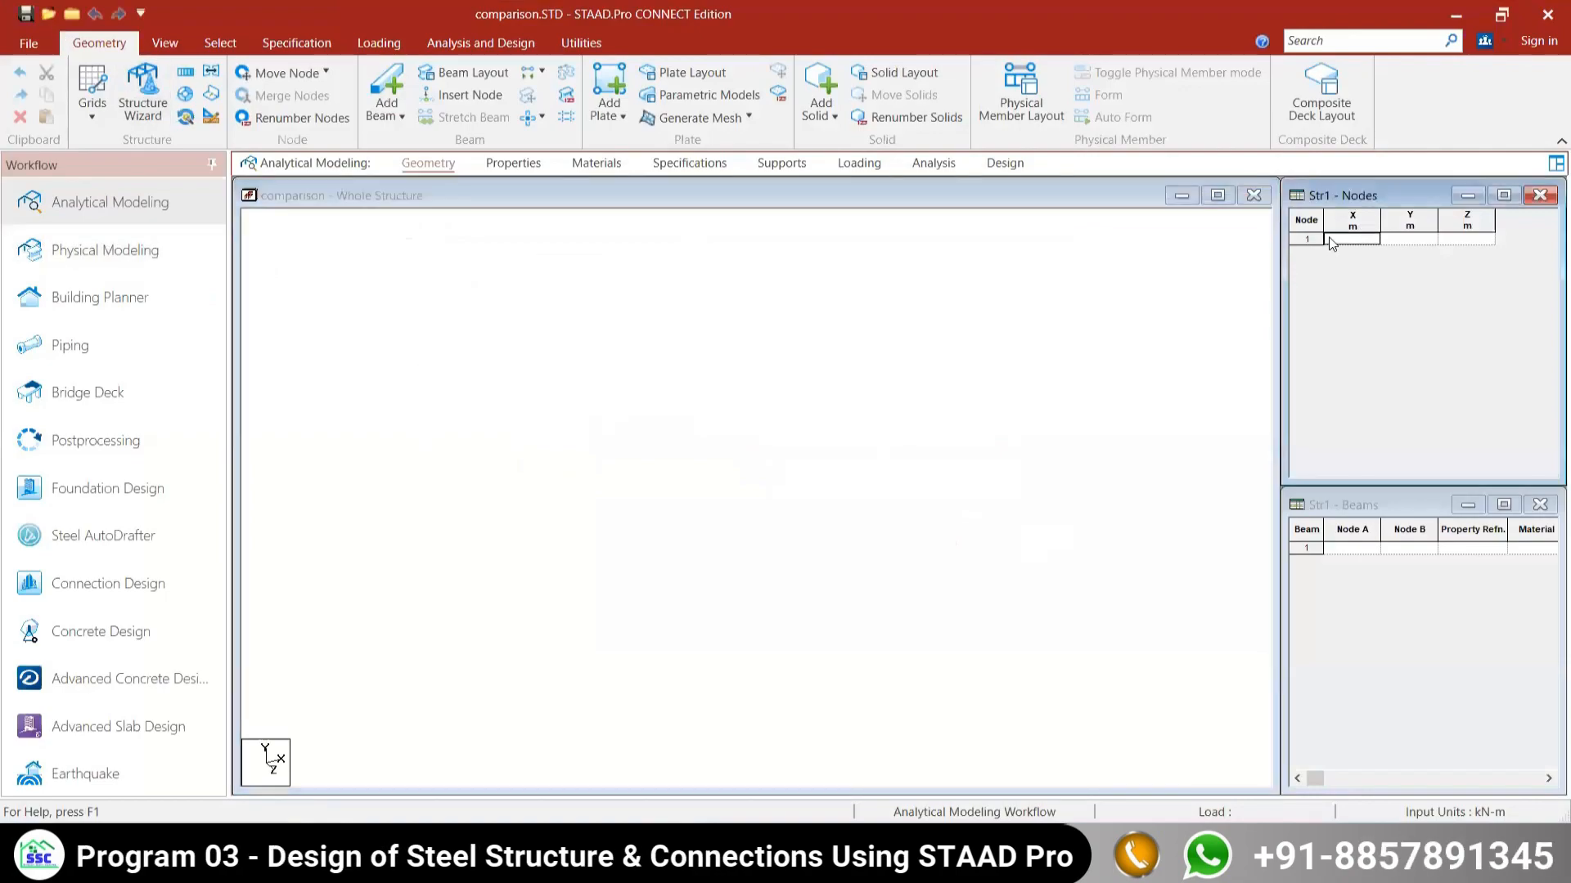
pyautogui.write('0')
pyautogui.press('Return')
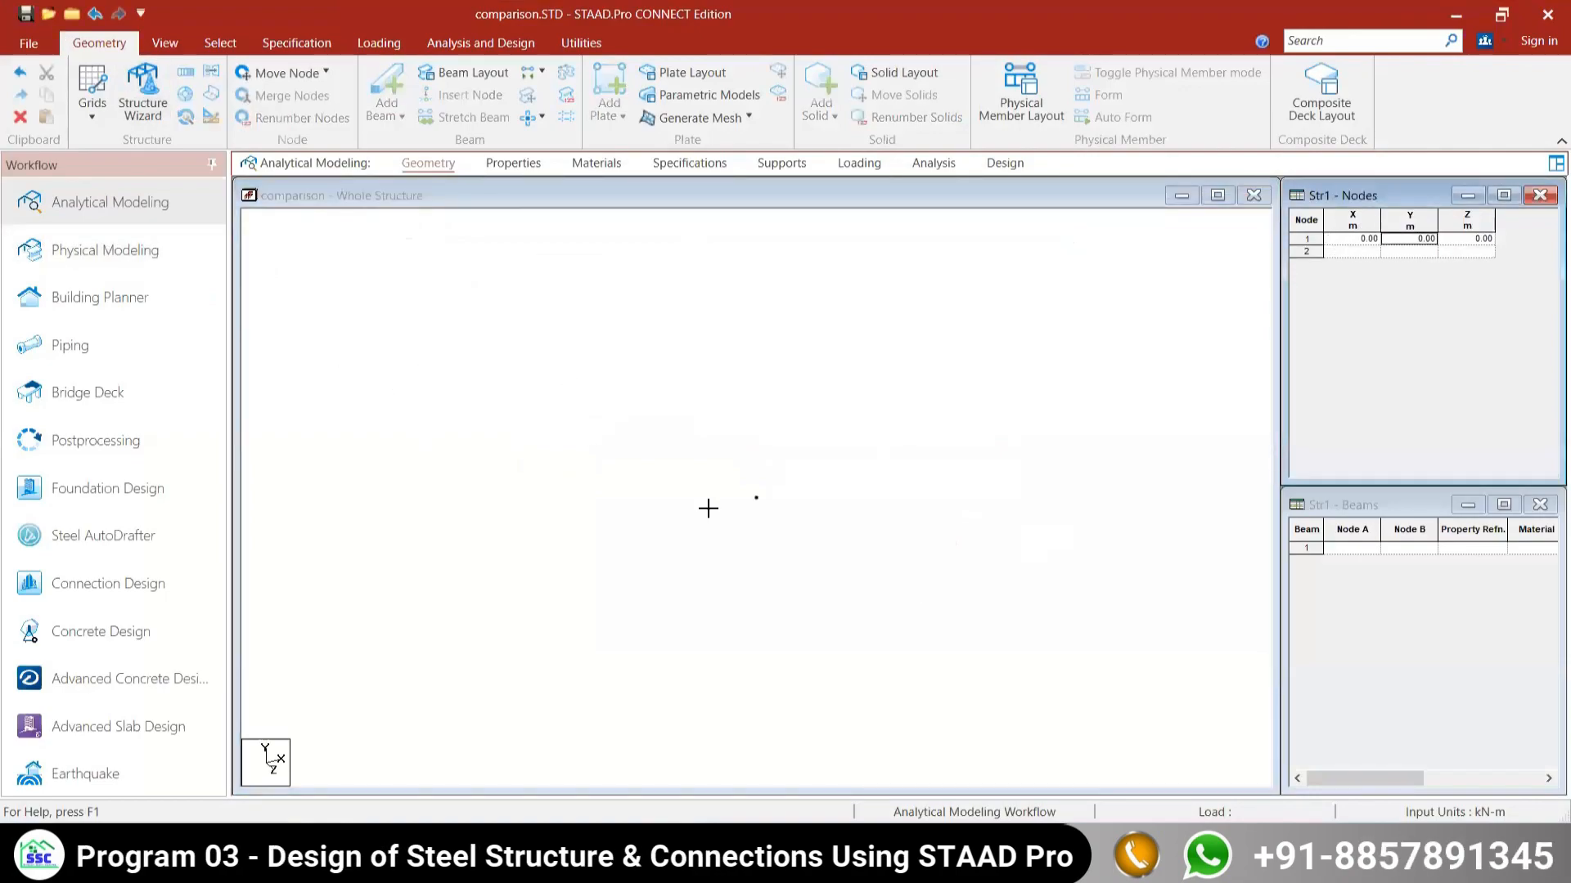
# Step: Copy the origin node 3.5 m upward in Y to form the top of the first column
pyautogui.click(702, 464)
pyautogui.click(220, 42)
pyautogui.click(25, 91)
pyautogui.click(755, 497)
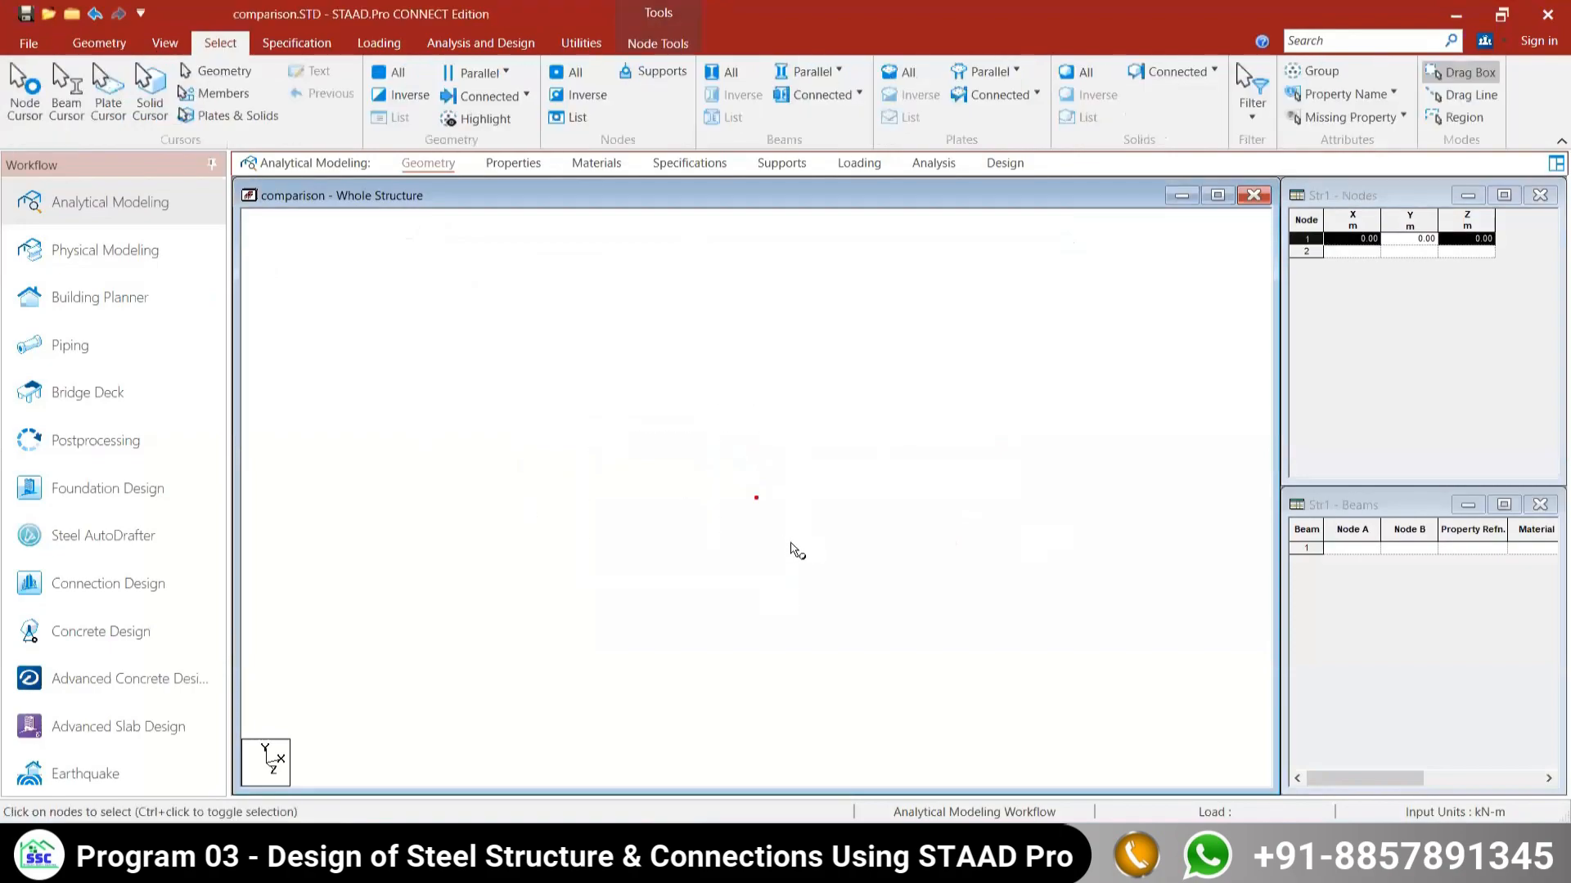
pyautogui.hotkey('ctrl', 'v')
pyautogui.doubleClick(795, 534)
pyautogui.press('Return')
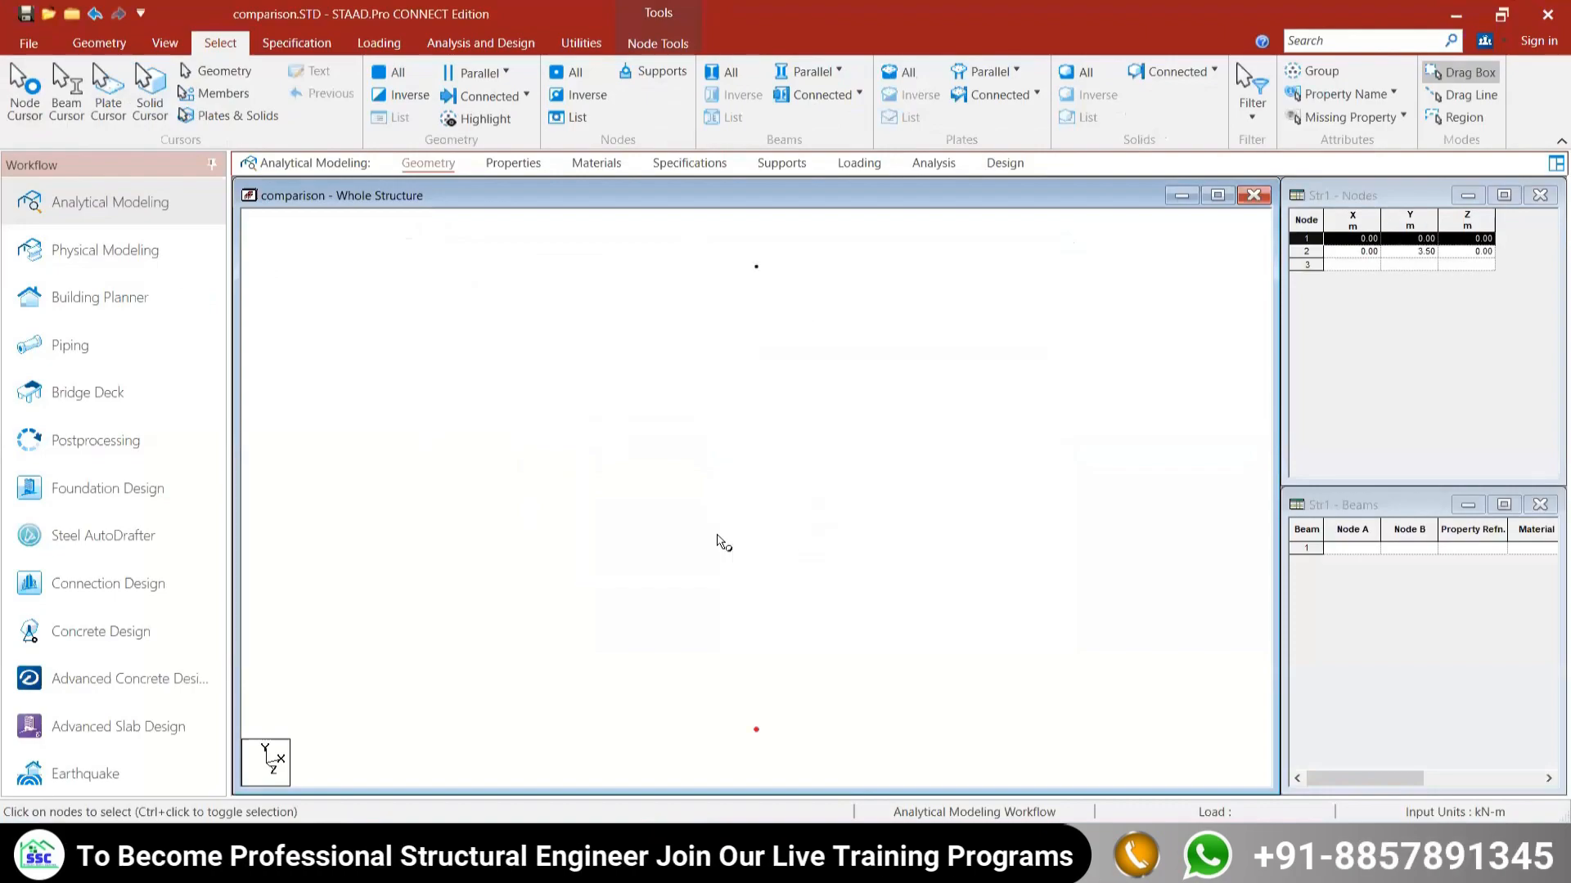
# Step: Copy both column nodes 8 m in the X direction for the opposite column
pyautogui.moveTo(733, 255); pyautogui.dragTo(799, 727)
pyautogui.hotkey('ctrl', 'v')
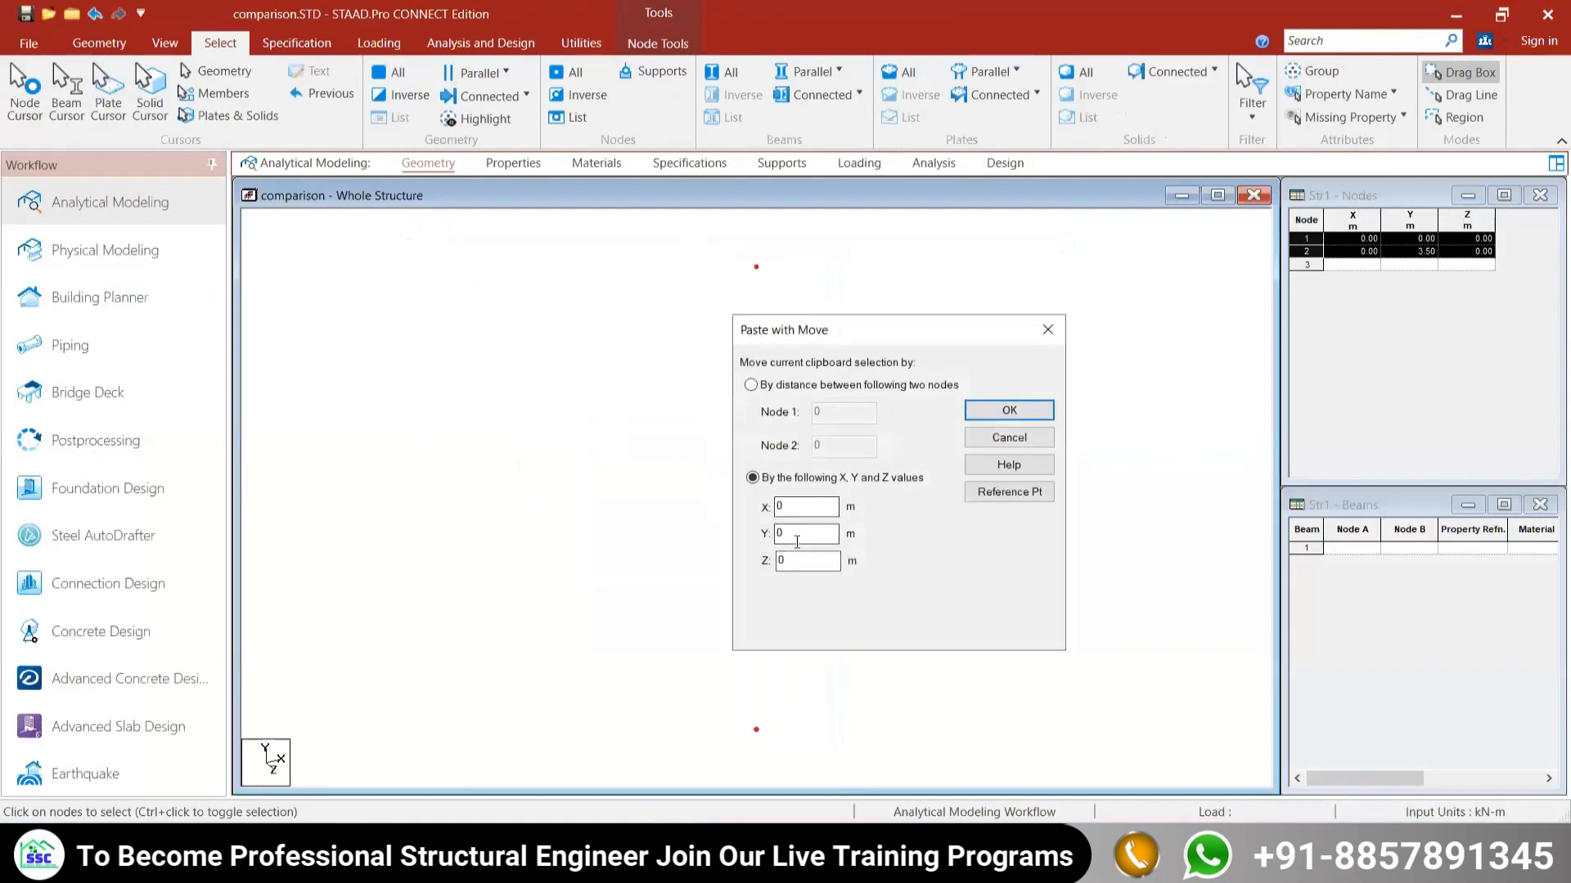
pyautogui.write('8')
pyautogui.press('Return')
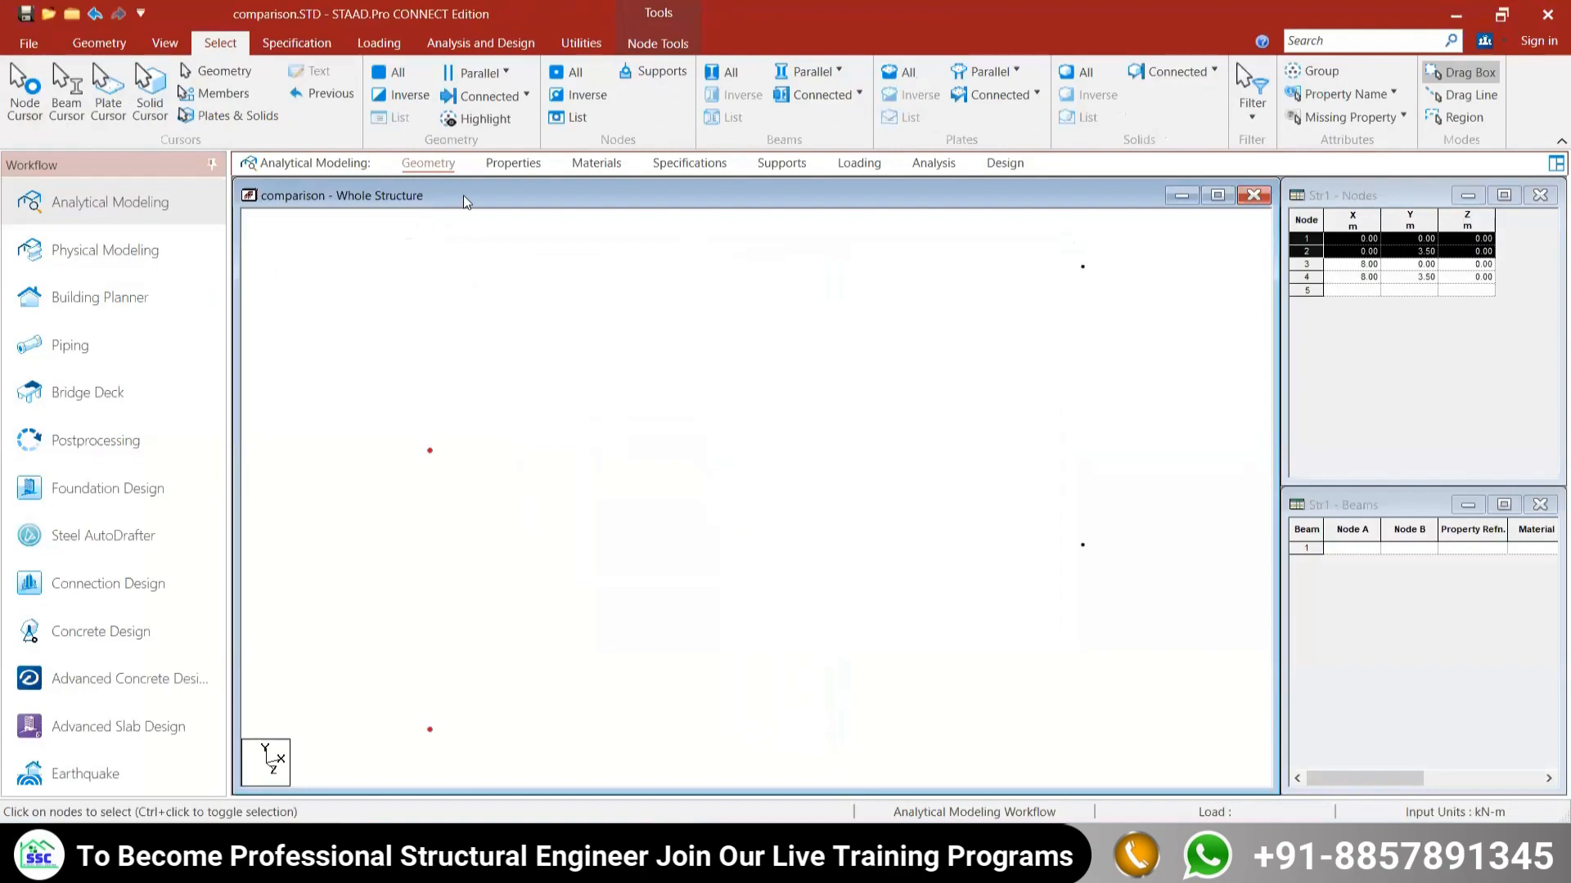
# Step: In the front view, copy the eave node at X 0 to create the ridge node at X 4 m, Y 4 m
pyautogui.click(164, 43)
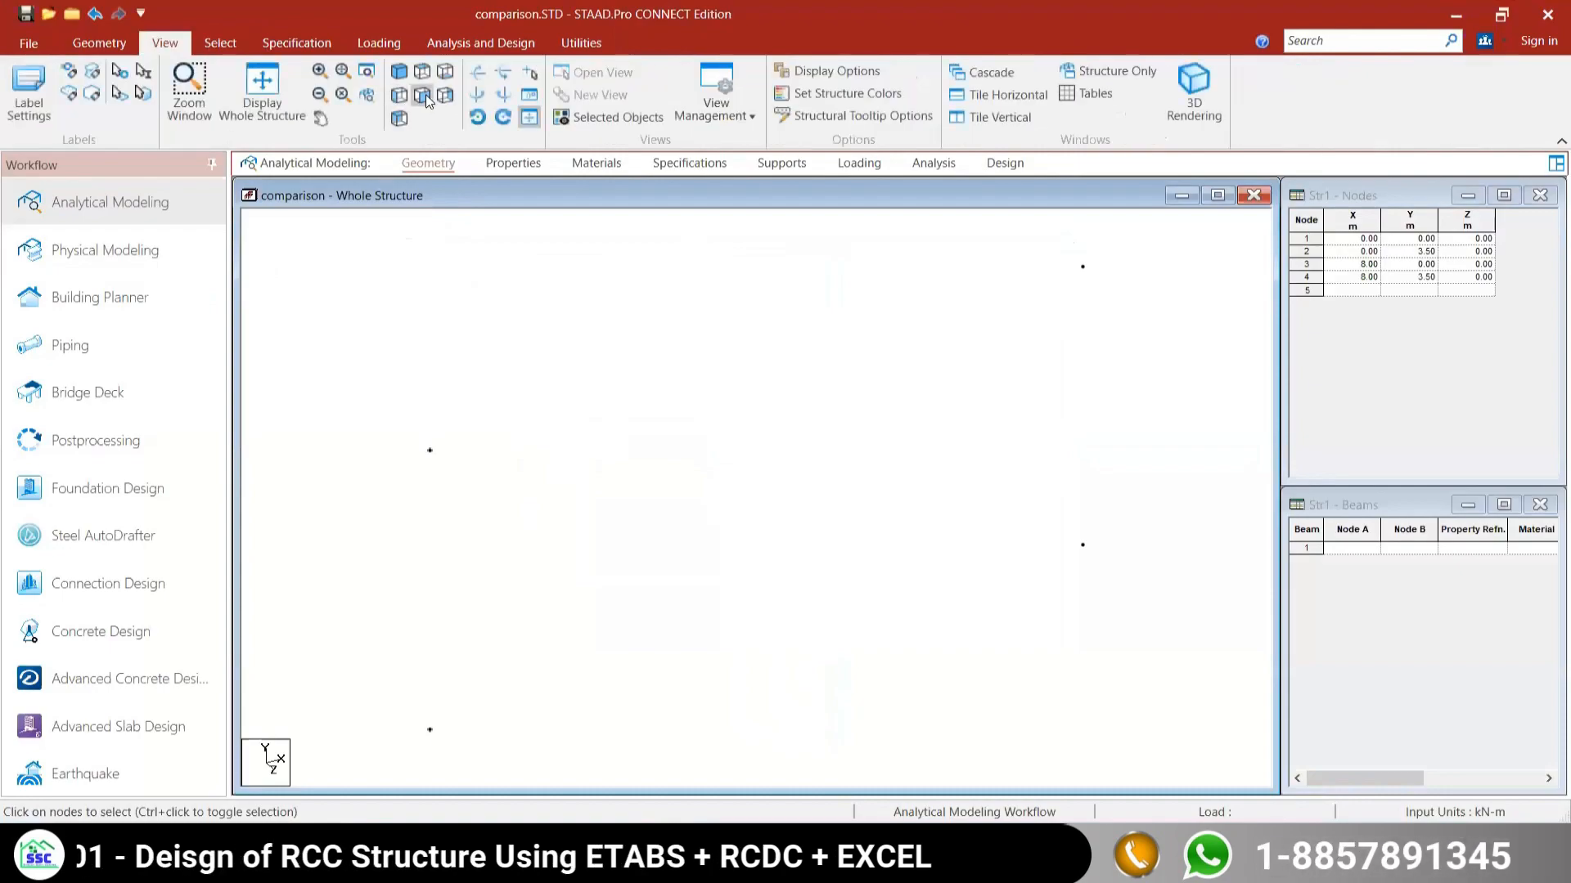
pyautogui.moveTo(319, 303); pyautogui.dragTo(400, 370)
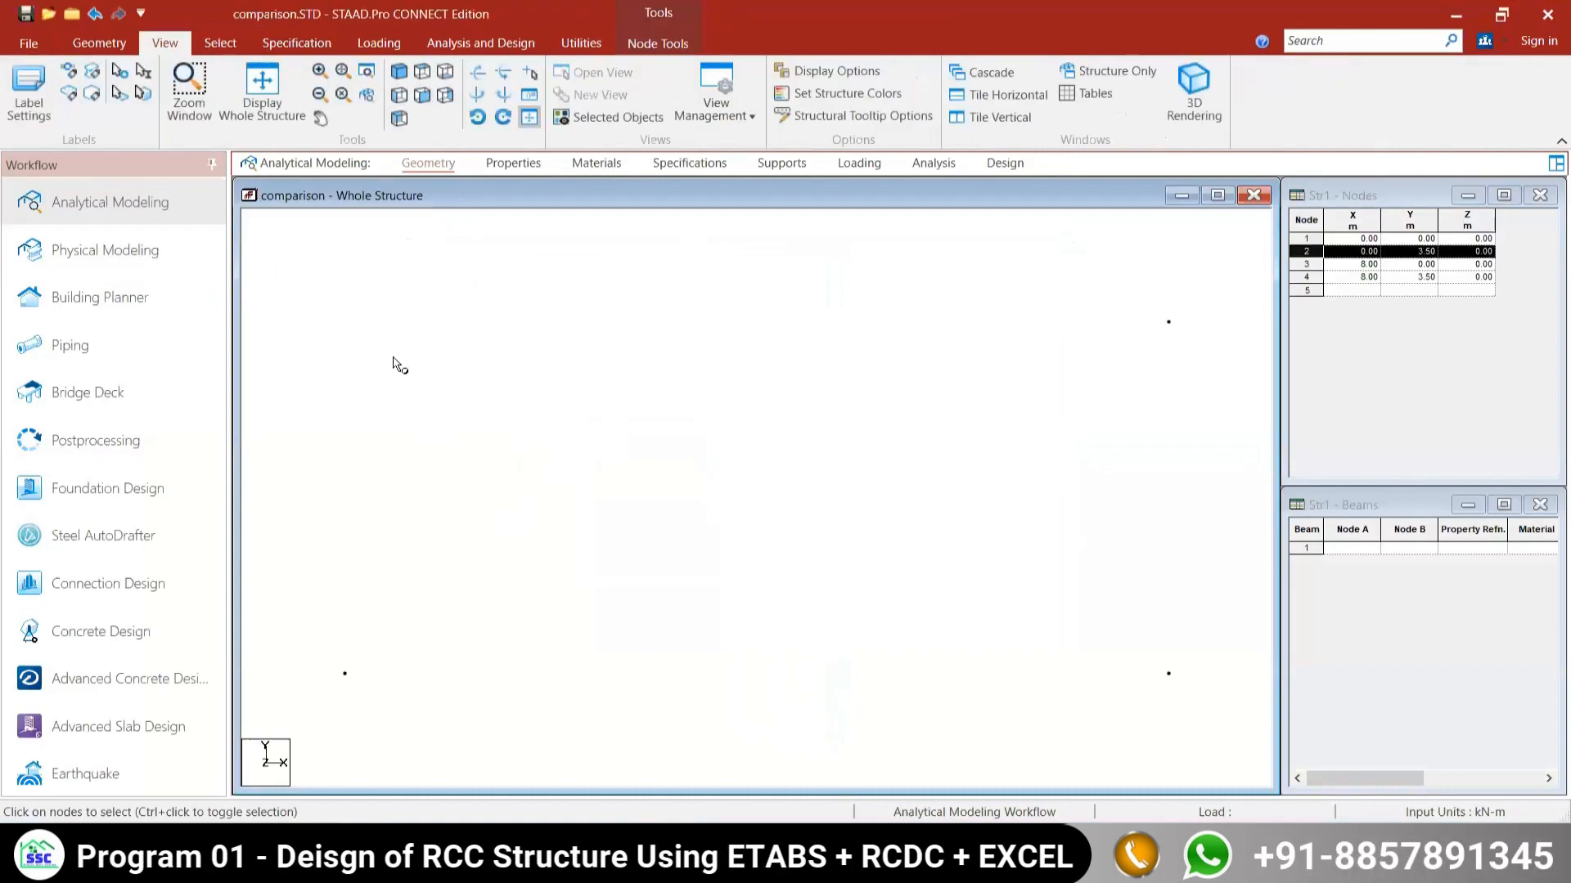
pyautogui.hotkey('ctrl', 'v')
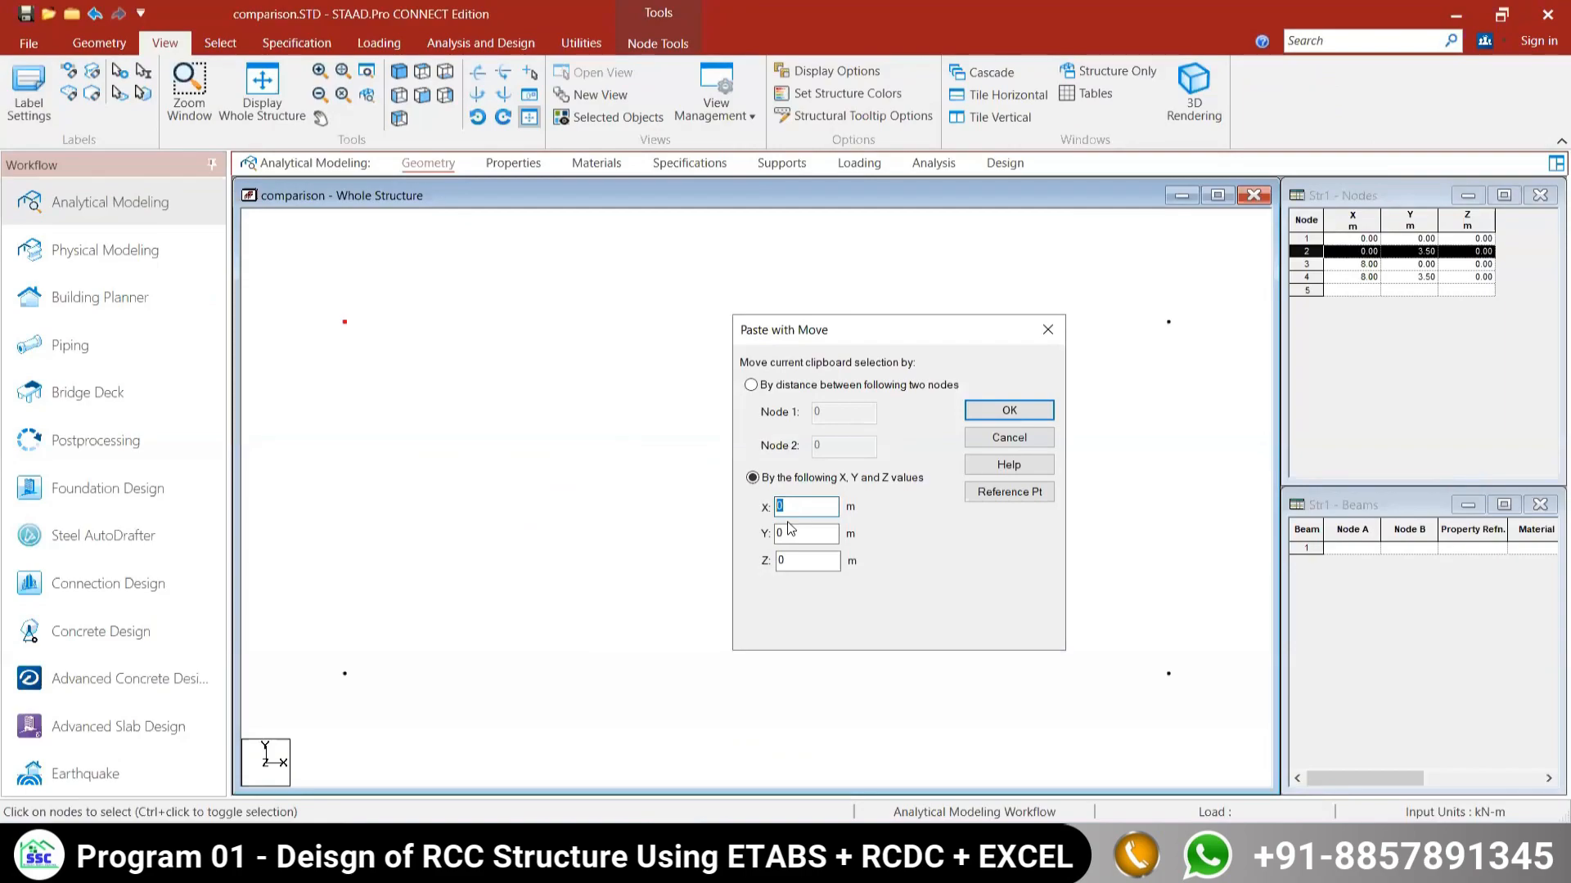
pyautogui.press('Tab')
pyautogui.click(1008, 409)
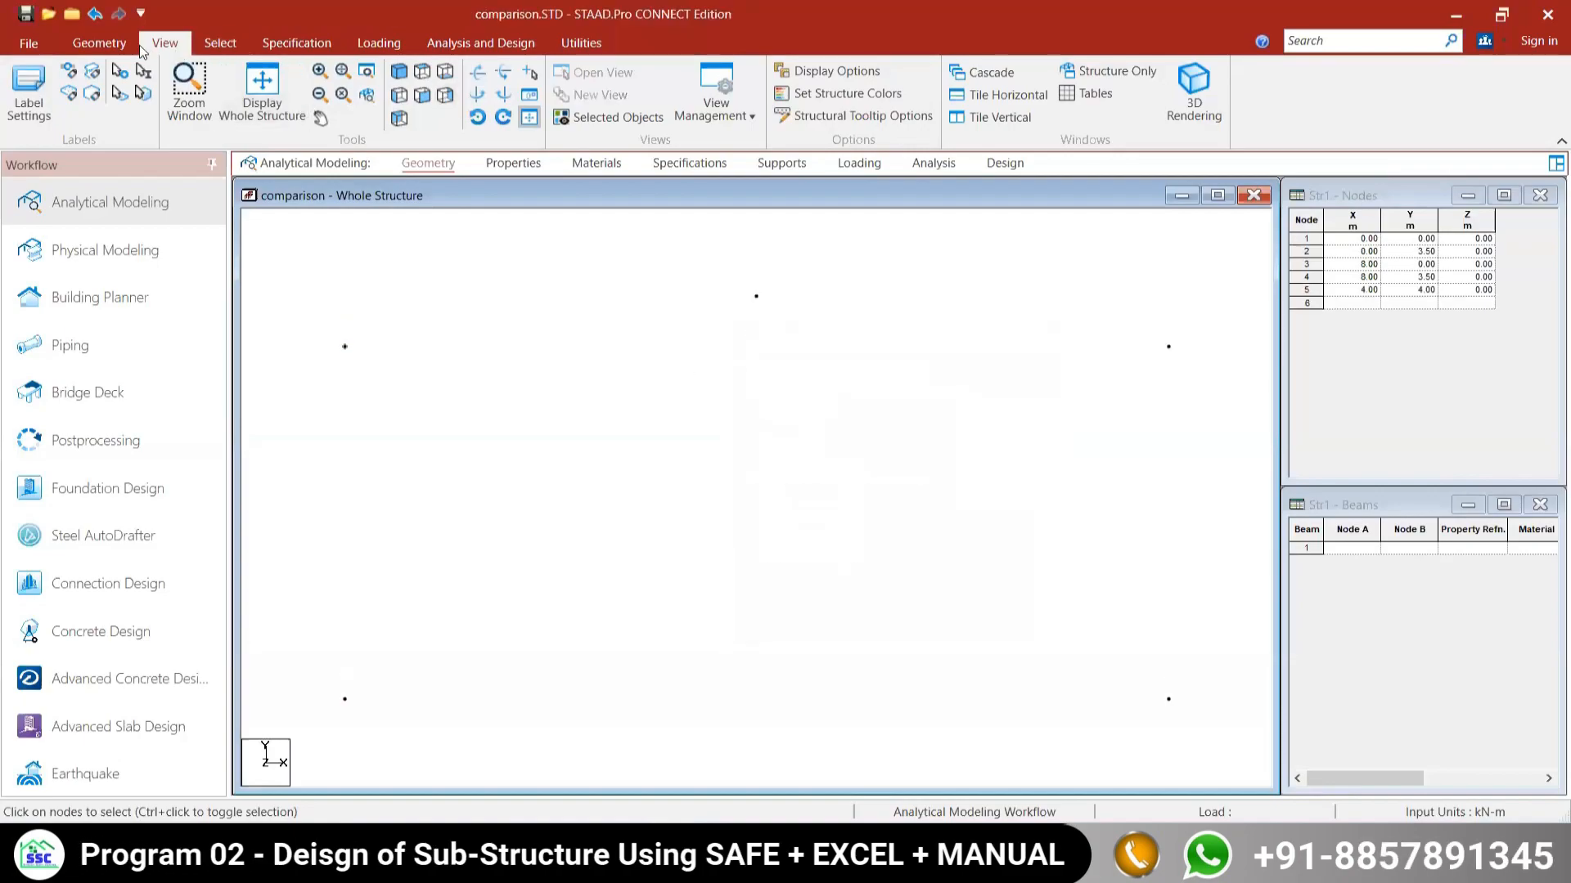
# Step: Connect the nodes with beams to form the two columns and the two sloping rafters meeting at the ridge
pyautogui.click(99, 42)
pyautogui.click(399, 84)
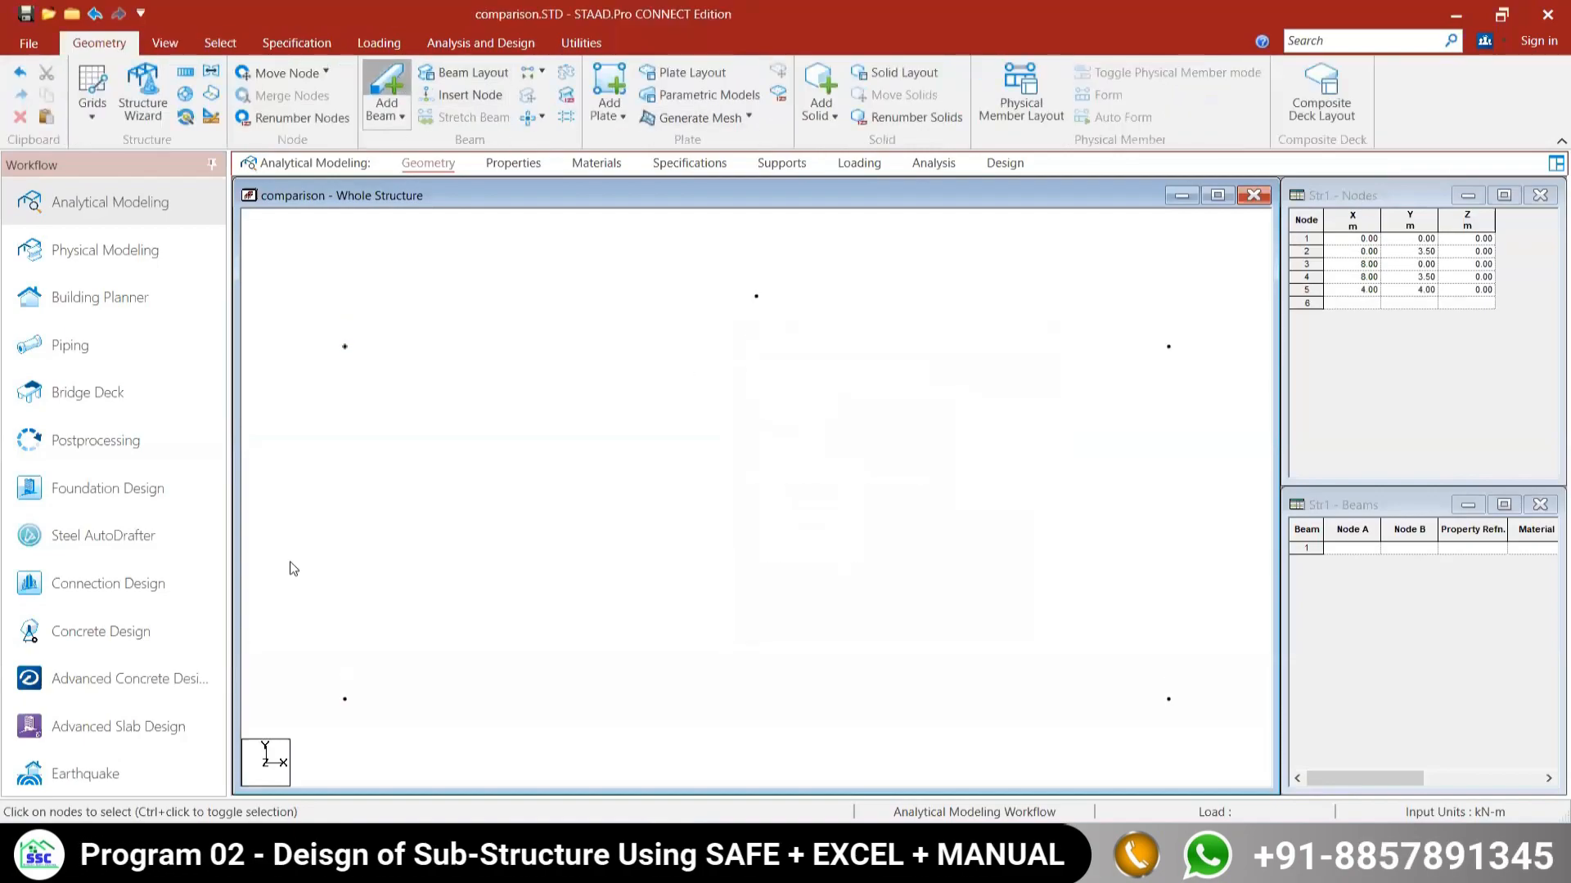
pyautogui.moveTo(345, 699); pyautogui.dragTo(756, 296)
pyautogui.moveTo(1168, 699); pyautogui.dragTo(756, 296)
# Step: Add the Indian S-shape section ISMB250 with STEEL material to the model's section properties
pyautogui.click(513, 162)
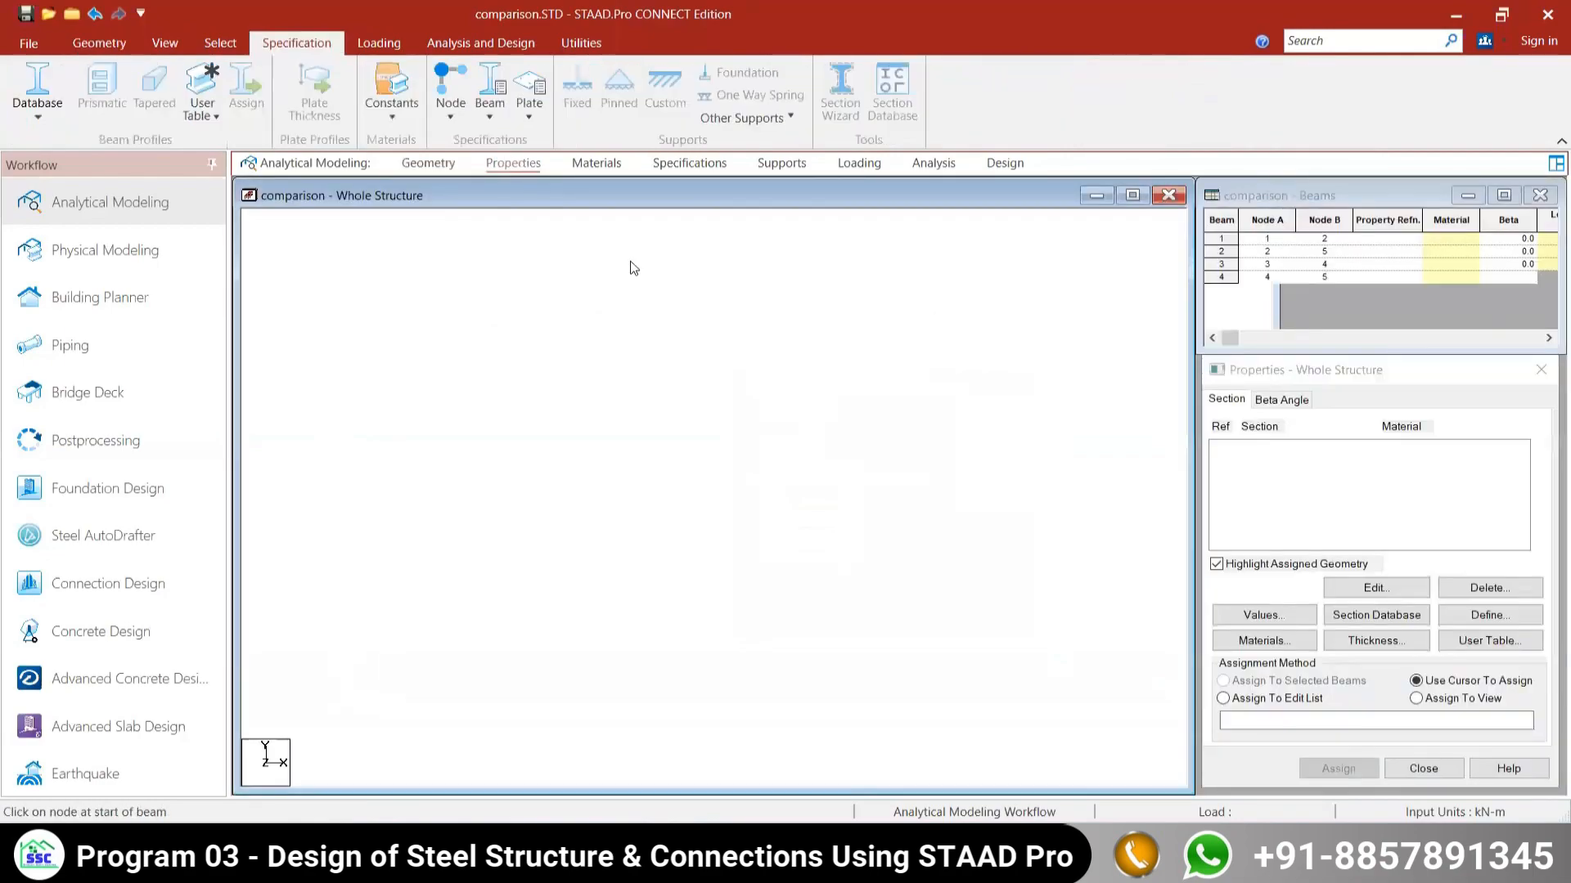
pyautogui.click(1388, 622)
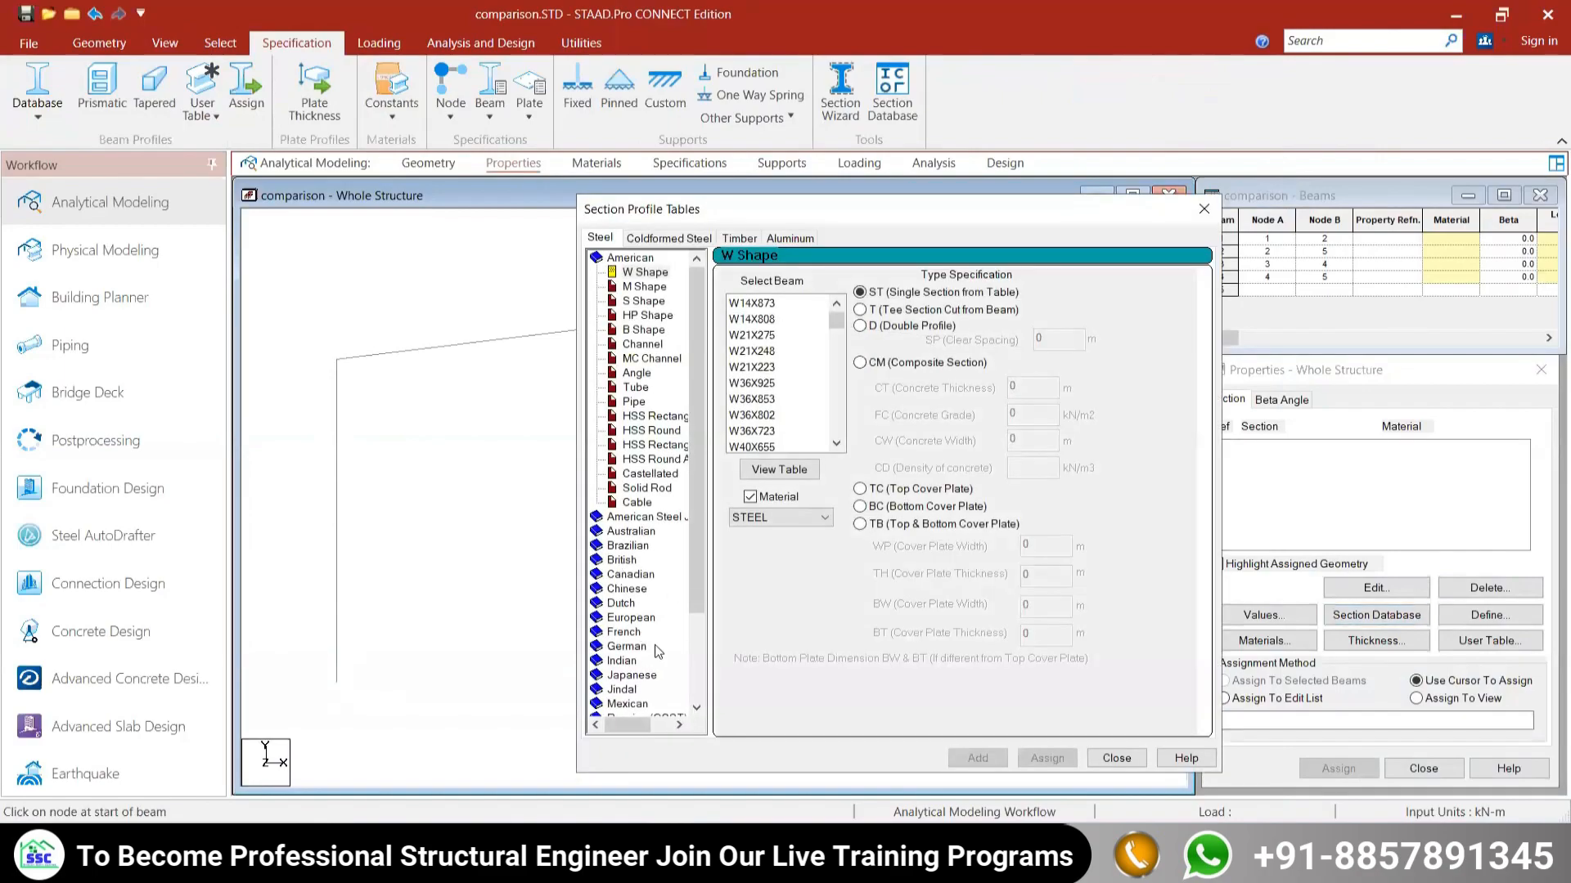
pyautogui.click(620, 661)
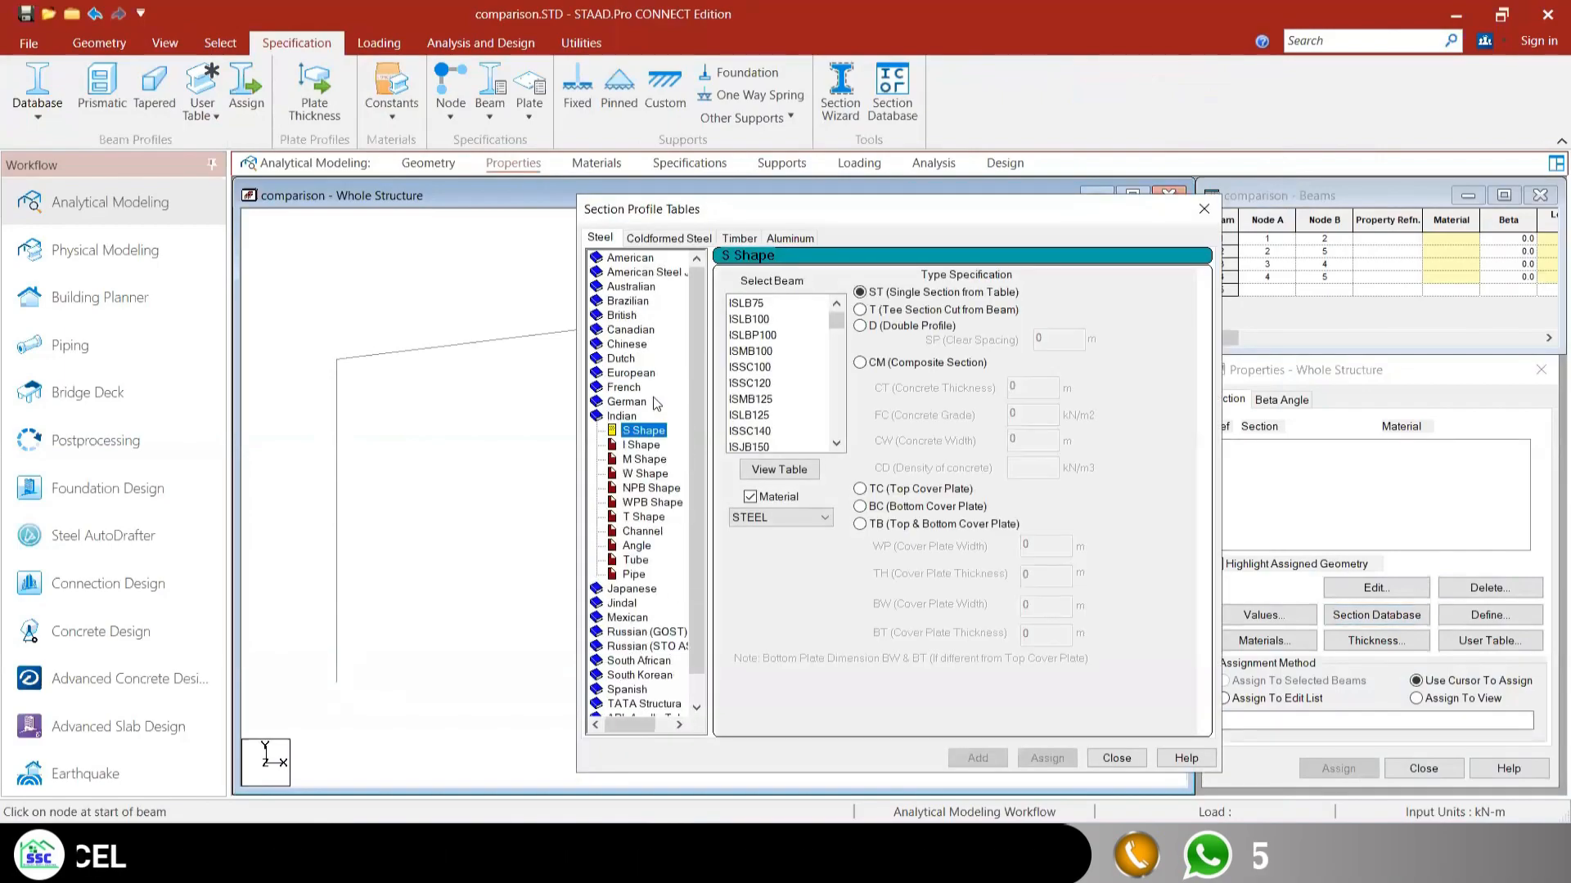
pyautogui.scroll(-6, 833, 394)
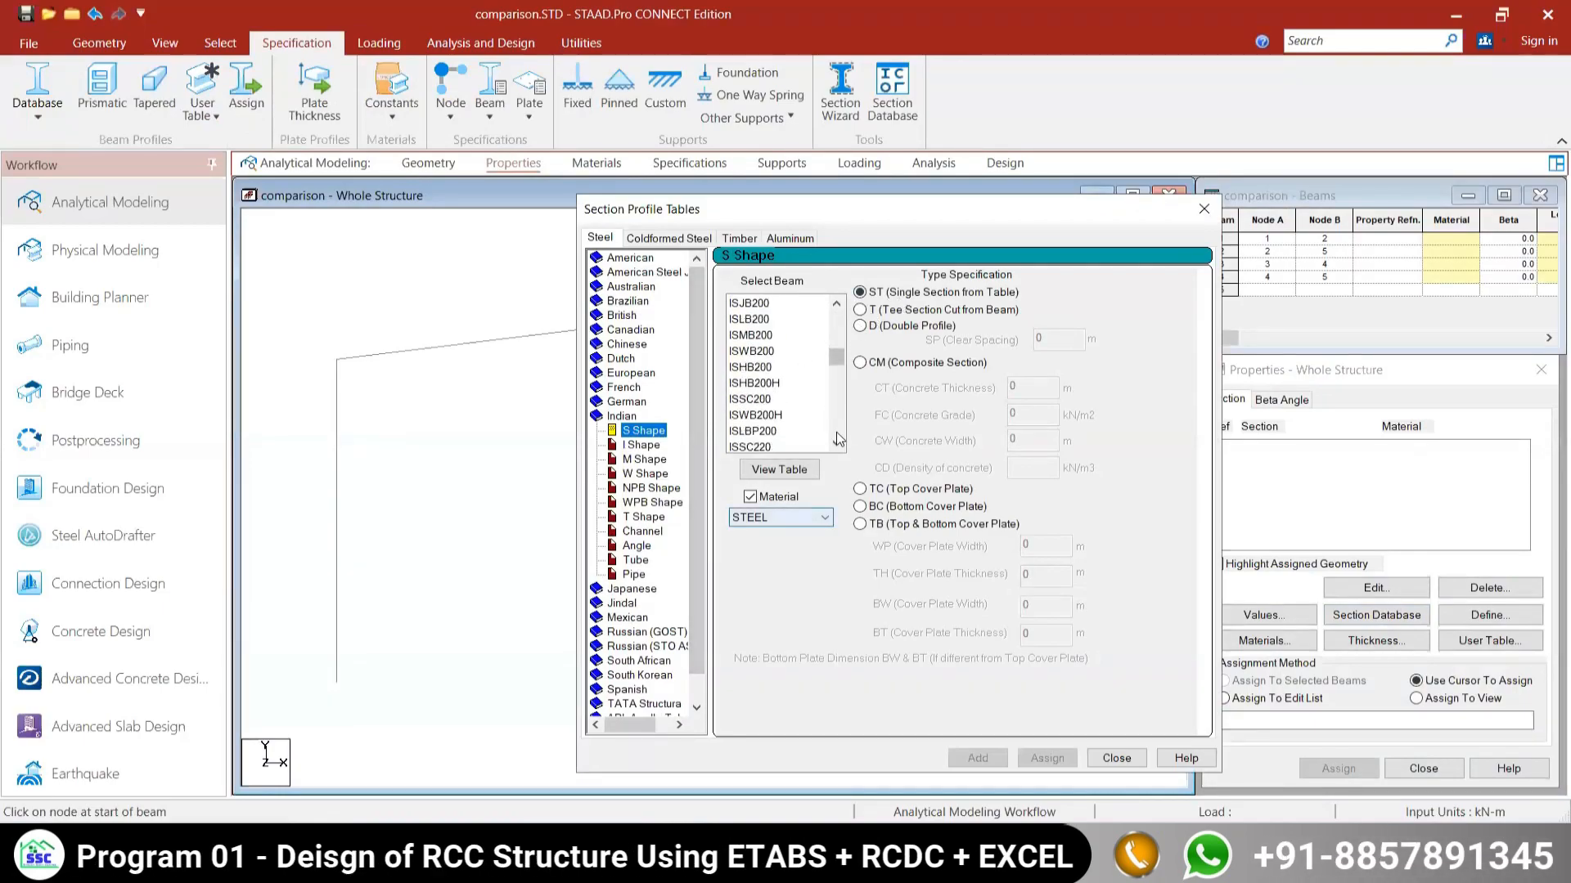
pyautogui.scroll(-3, 781, 381)
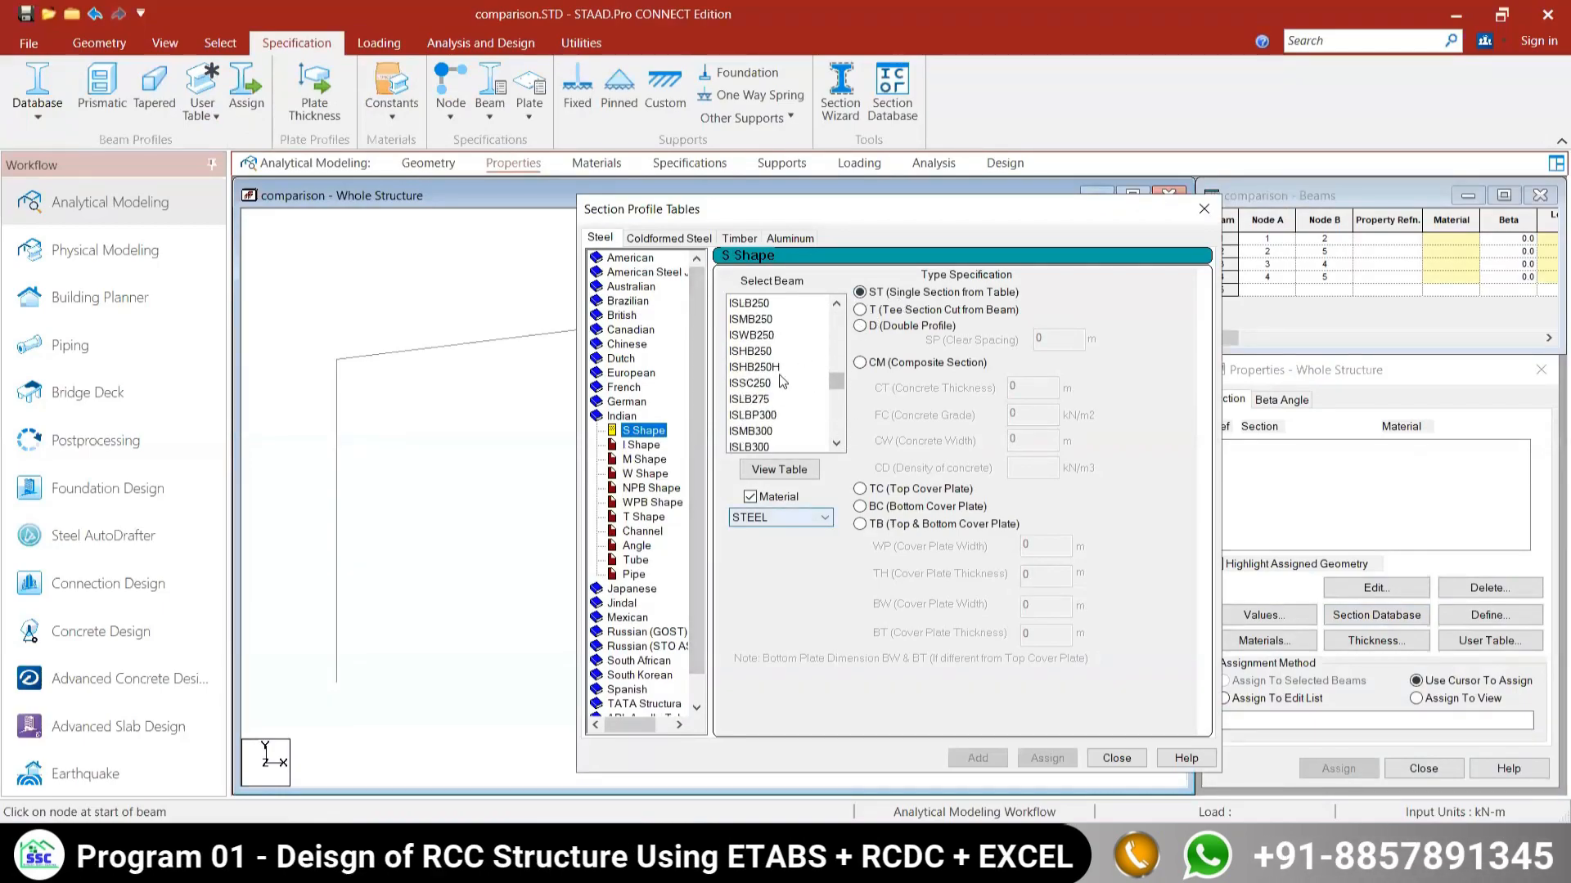
pyautogui.click(751, 319)
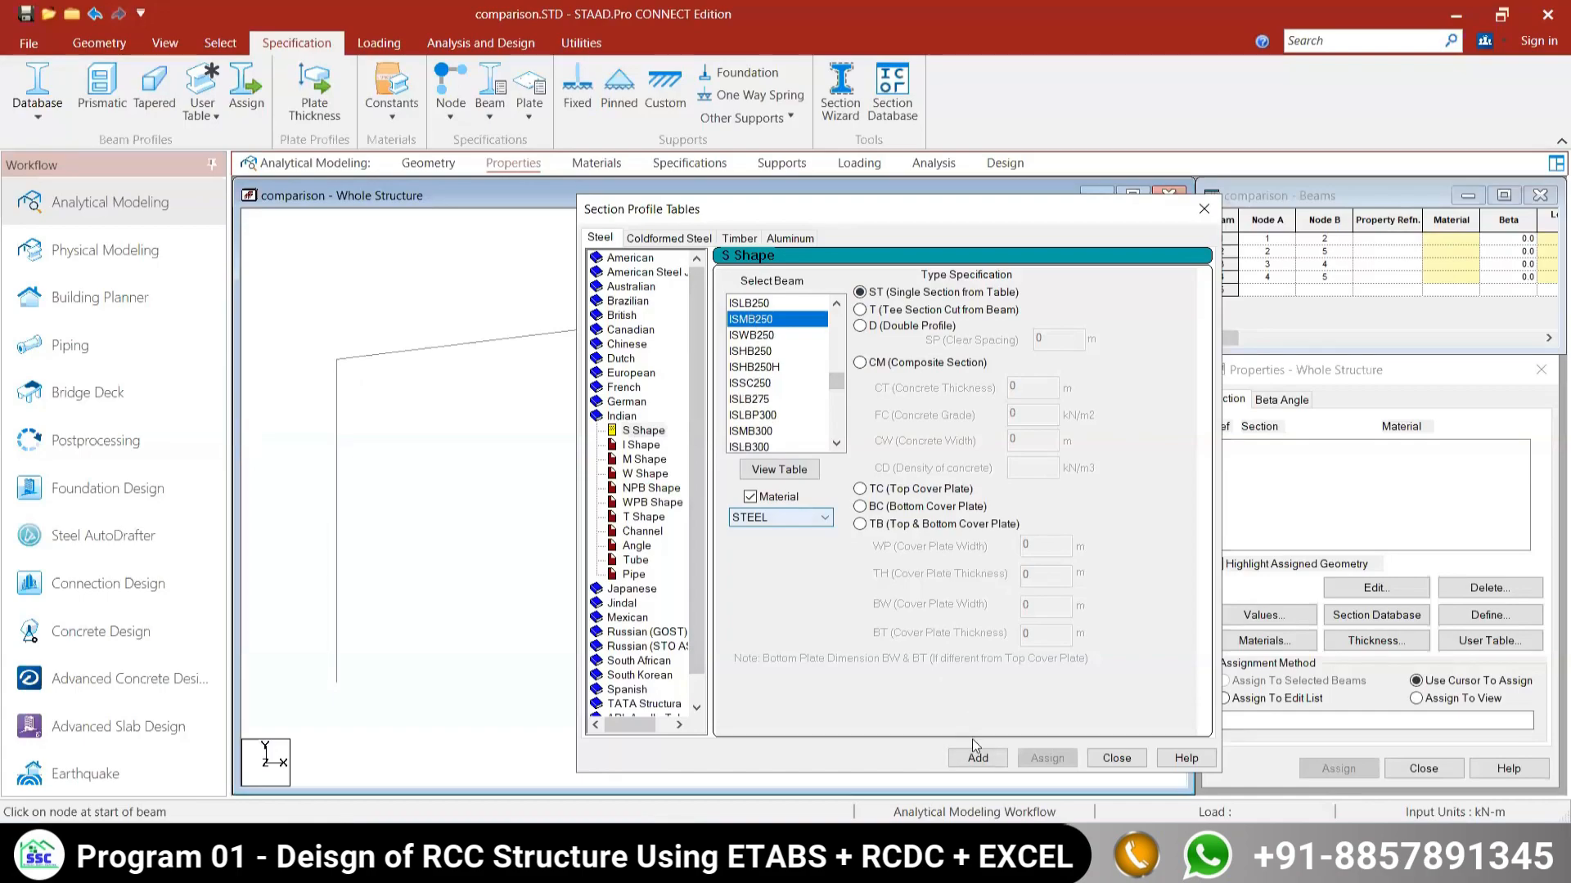
pyautogui.click(975, 752)
pyautogui.click(1117, 758)
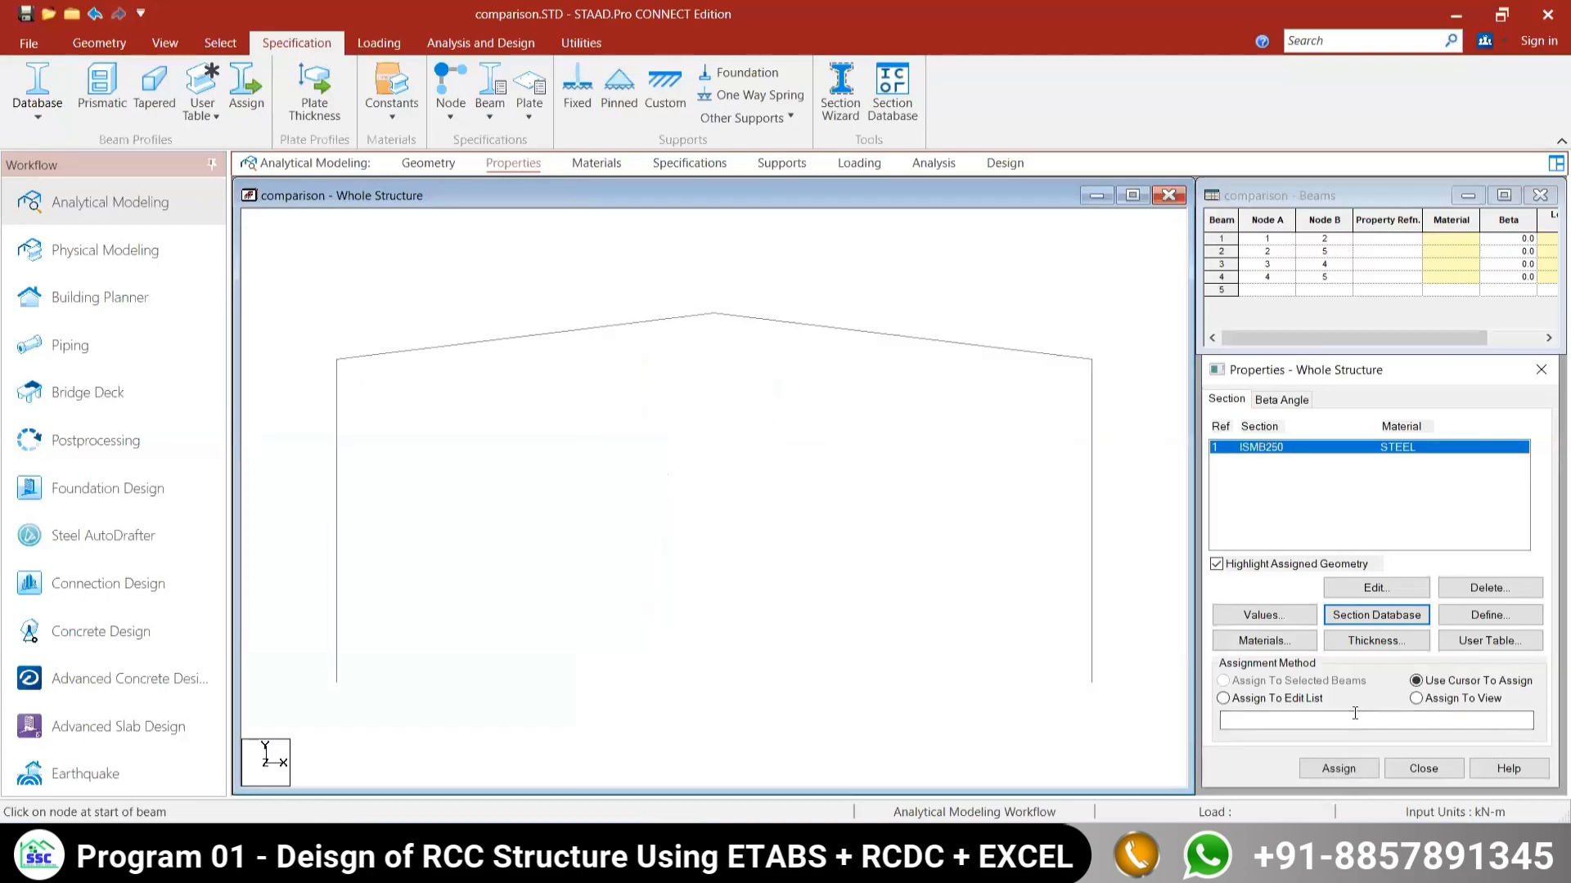
# Step: Assign the ISMB250 section to both columns and both rafters and confirm the assignment
pyautogui.click(1093, 584)
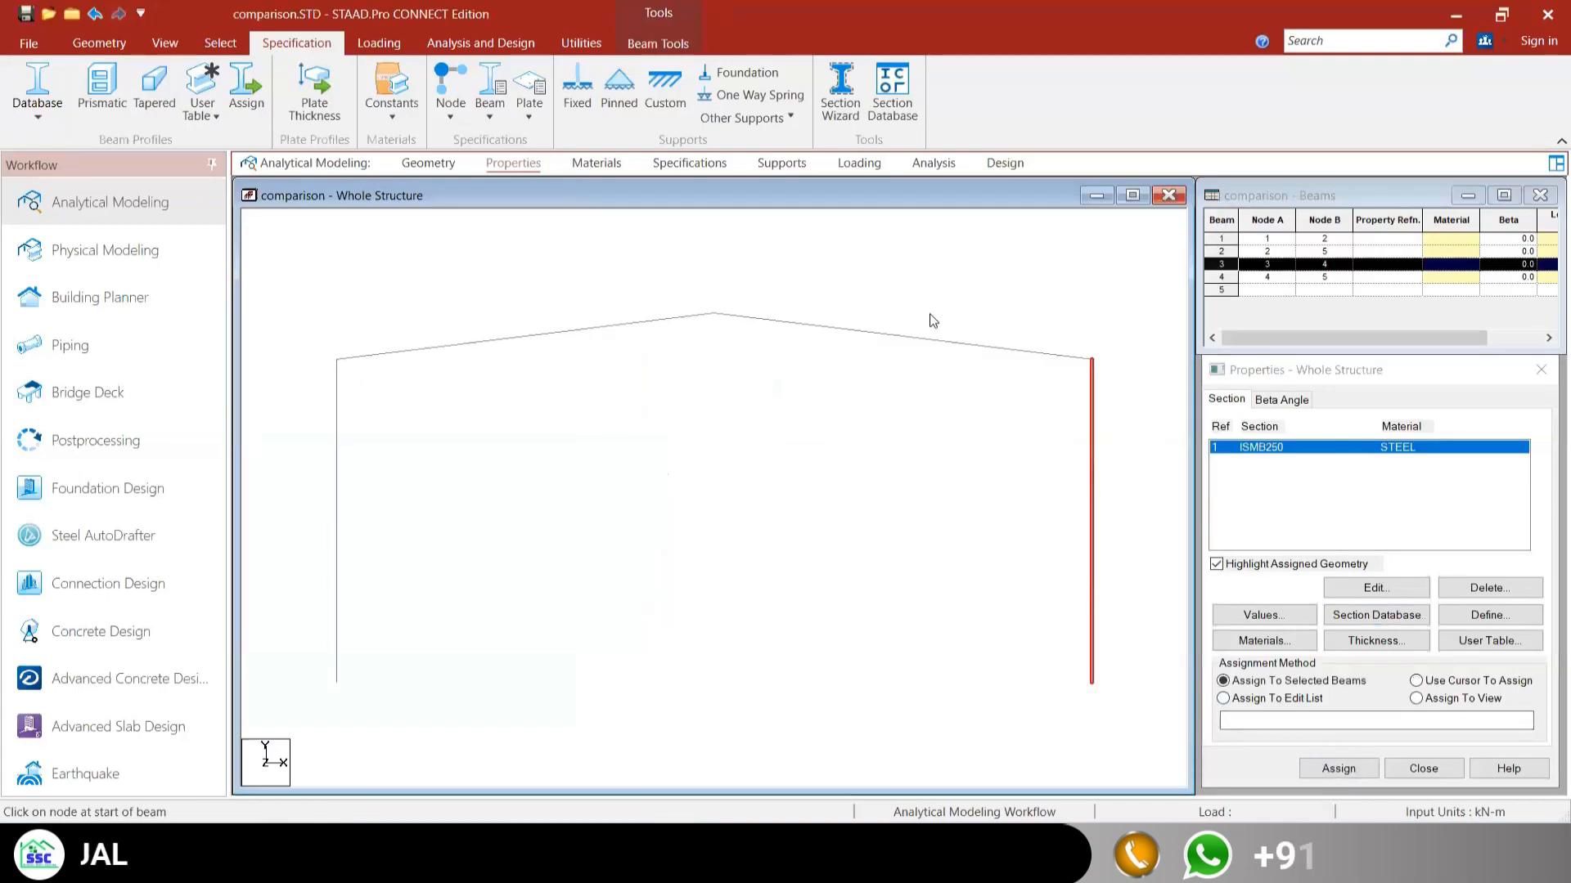
pyautogui.keyDown('ctrl'); pyautogui.click(804, 330); pyautogui.keyUp('ctrl')
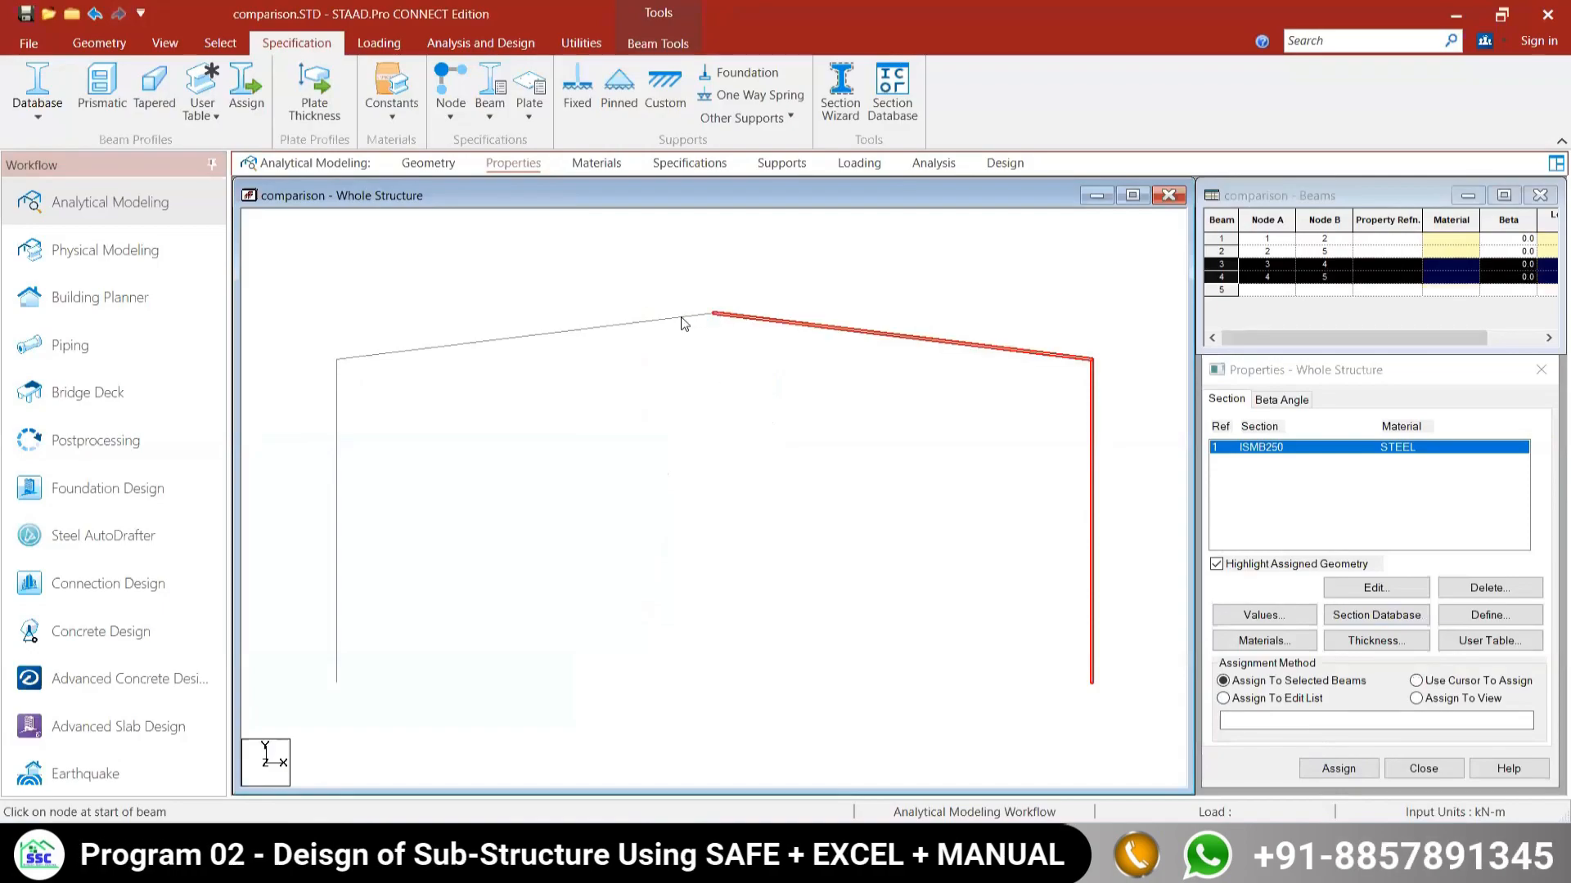
pyautogui.keyDown('ctrl'); pyautogui.click(686, 318); pyautogui.keyUp('ctrl')
pyautogui.keyDown('ctrl'); pyautogui.click(336, 465); pyautogui.keyUp('ctrl')
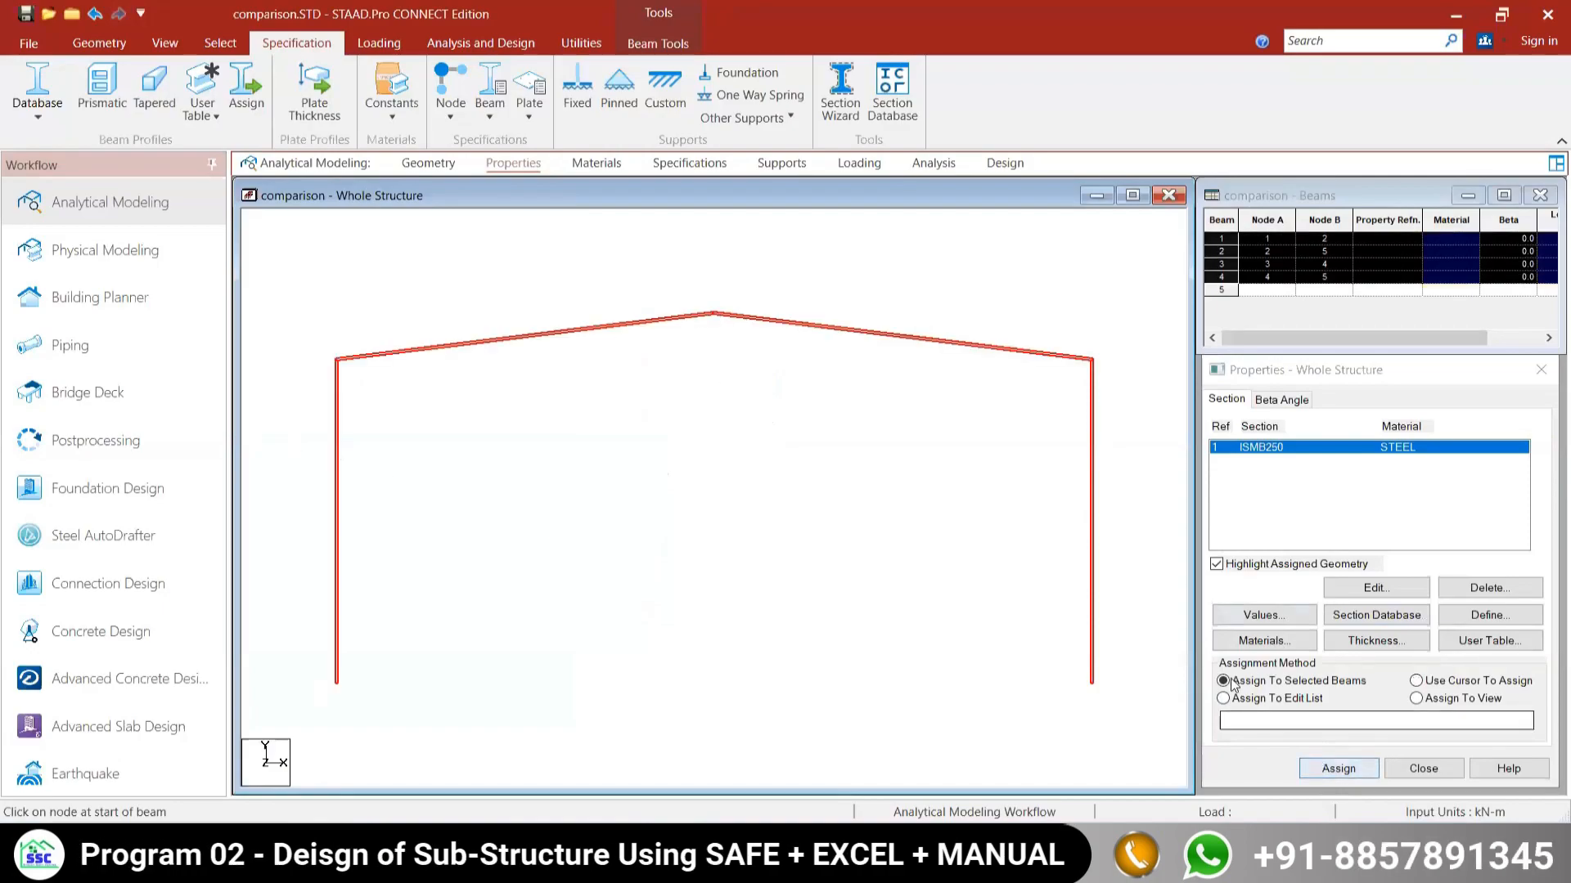
pyautogui.click(1318, 769)
pyautogui.click(1407, 646)
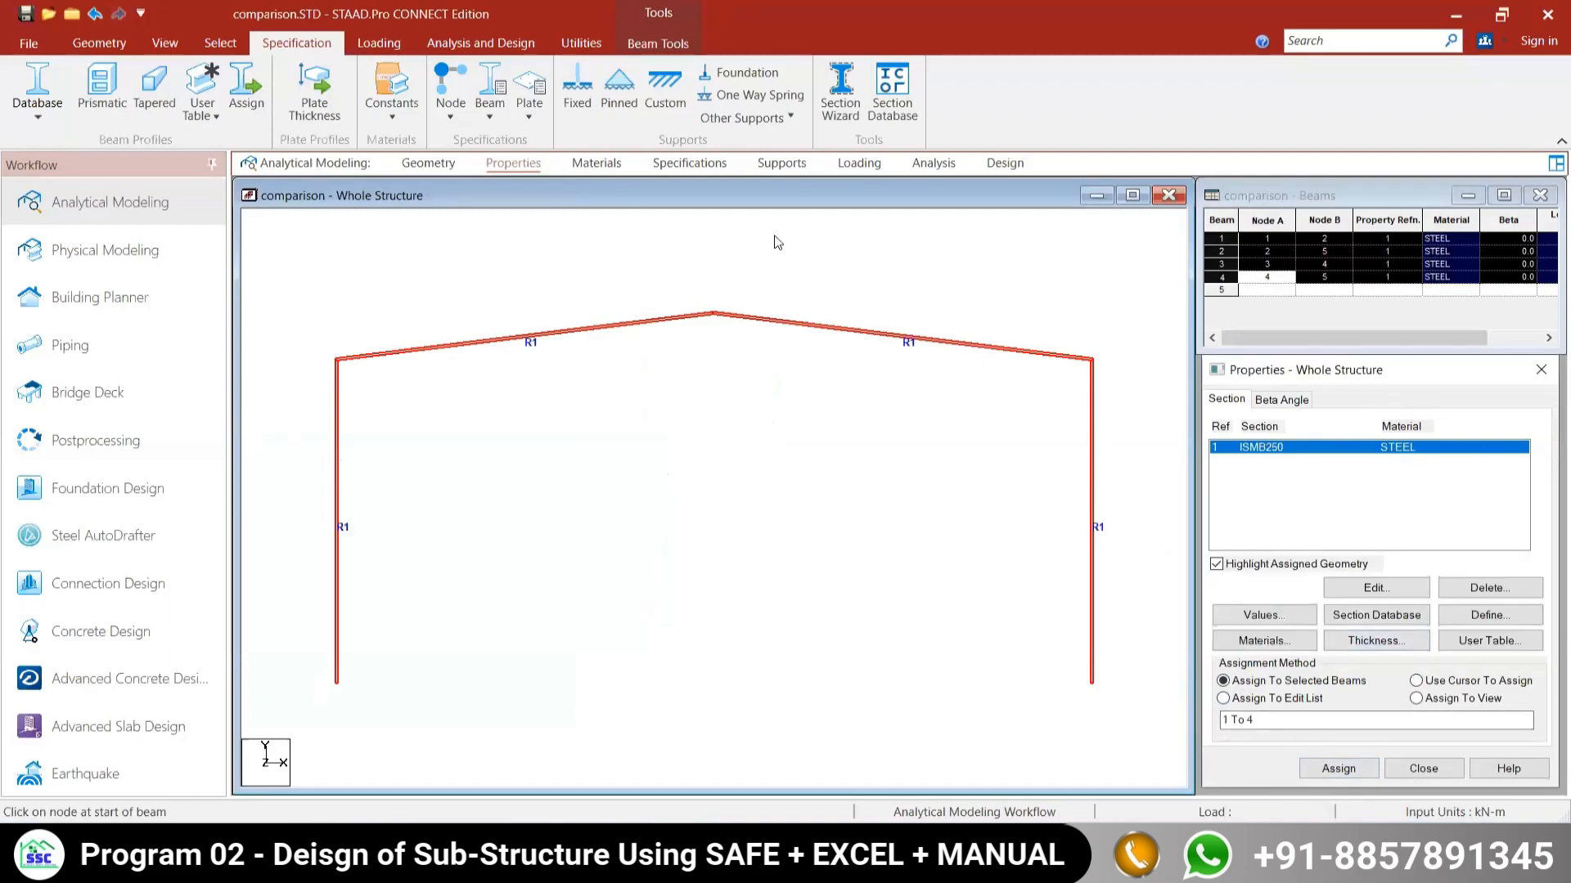
# Step: Check the material assignments and create a pinned support definition
pyautogui.click(596, 164)
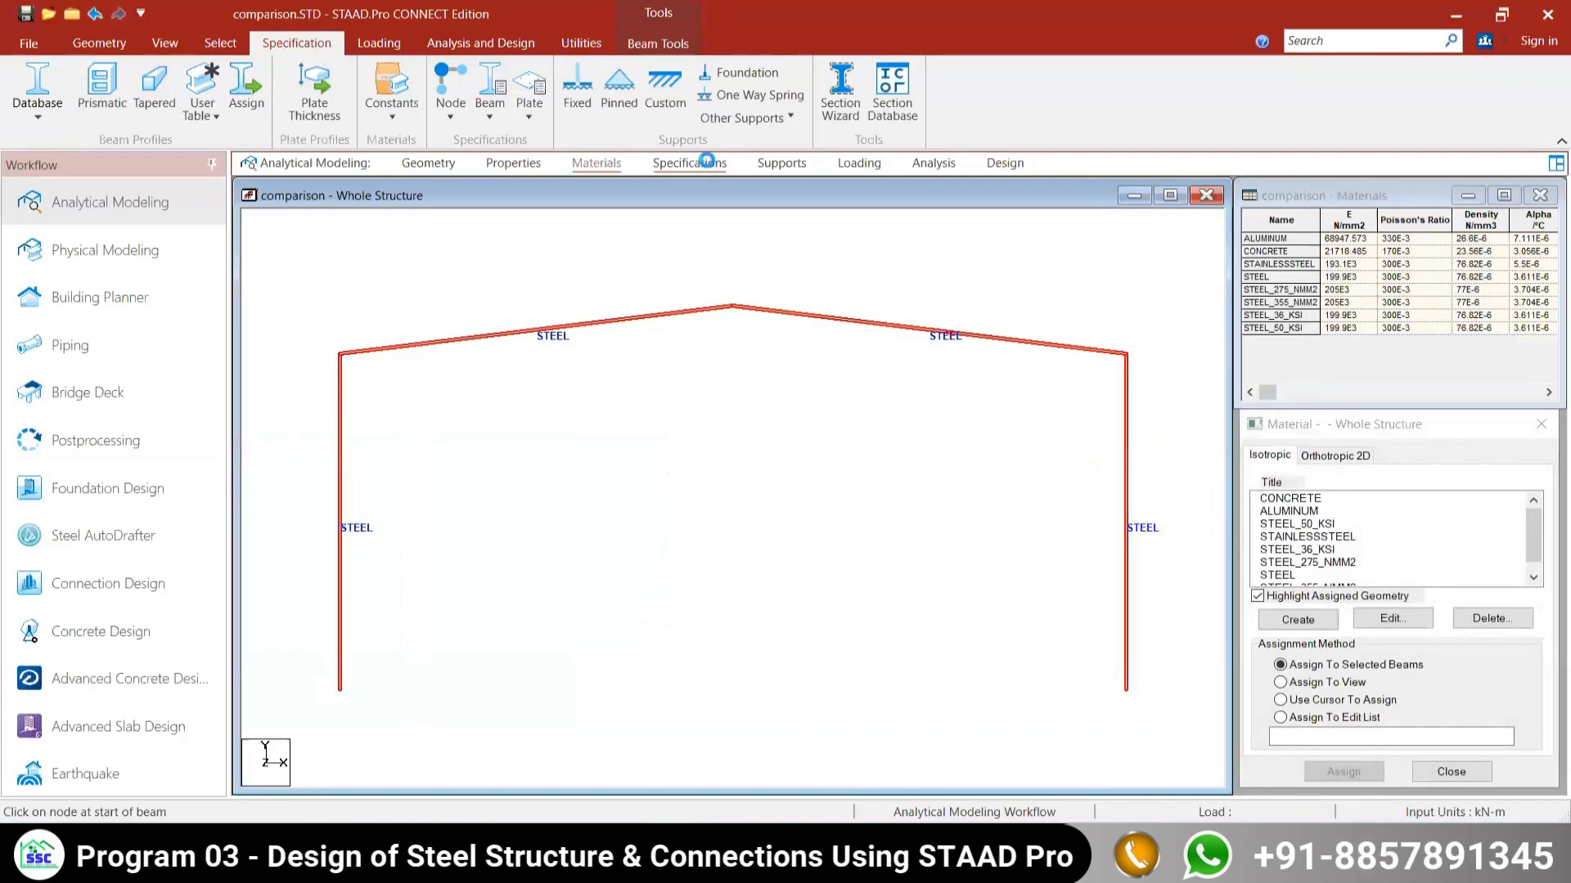
pyautogui.click(707, 161)
pyautogui.click(782, 163)
pyautogui.click(1383, 621)
pyautogui.click(1250, 395)
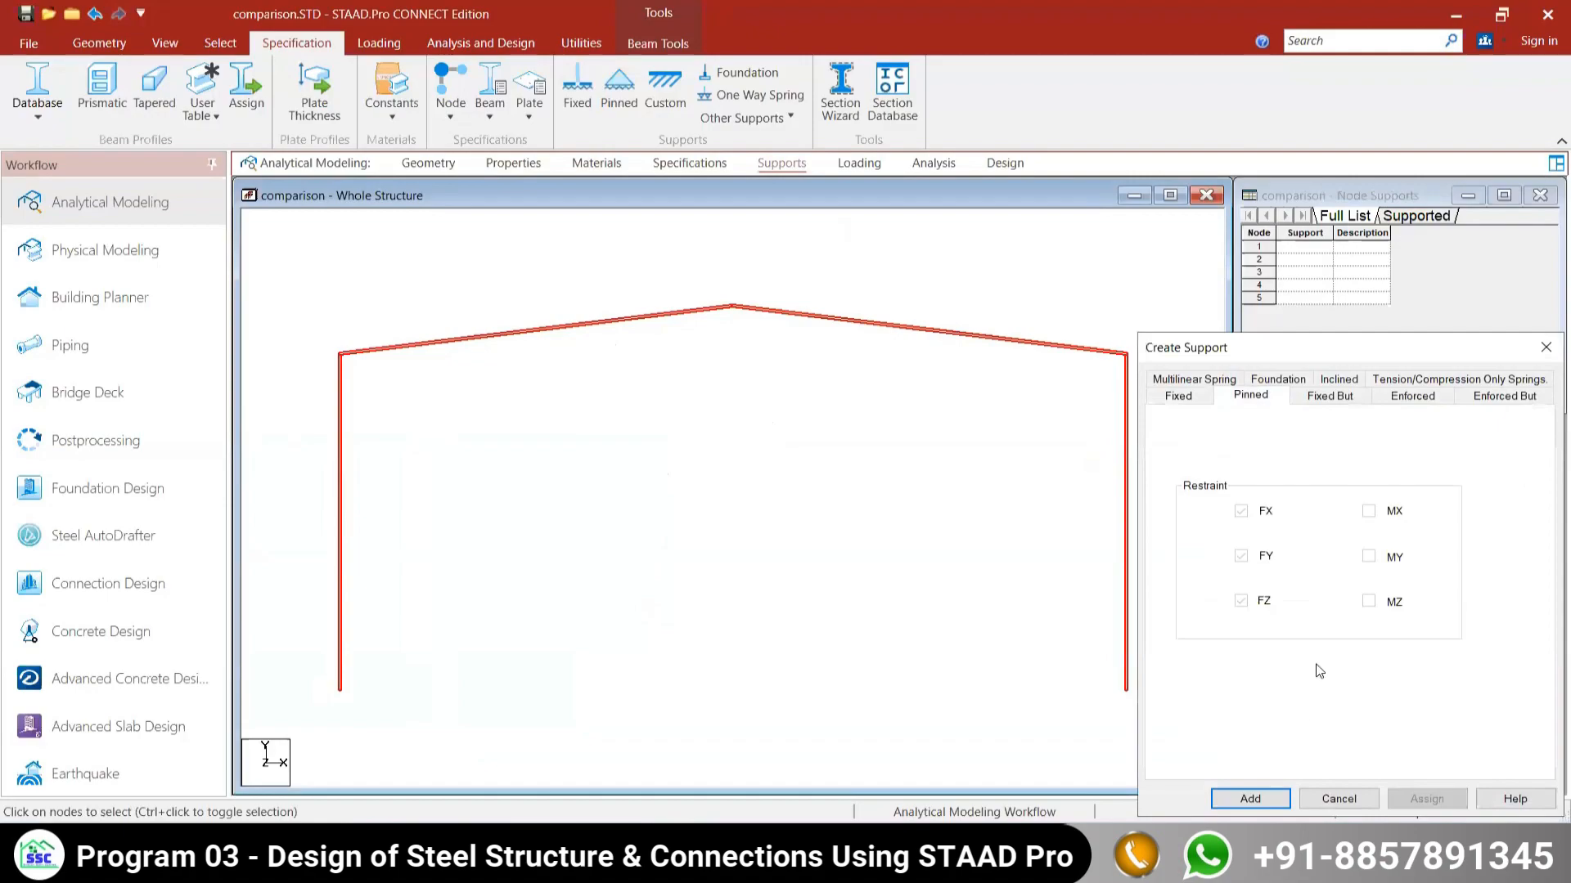
pyautogui.click(1250, 799)
# Step: Assign the pinned support to the base nodes of both columns
pyautogui.click(1342, 496)
pyautogui.click(1307, 772)
pyautogui.click(1128, 689)
pyautogui.click(340, 692)
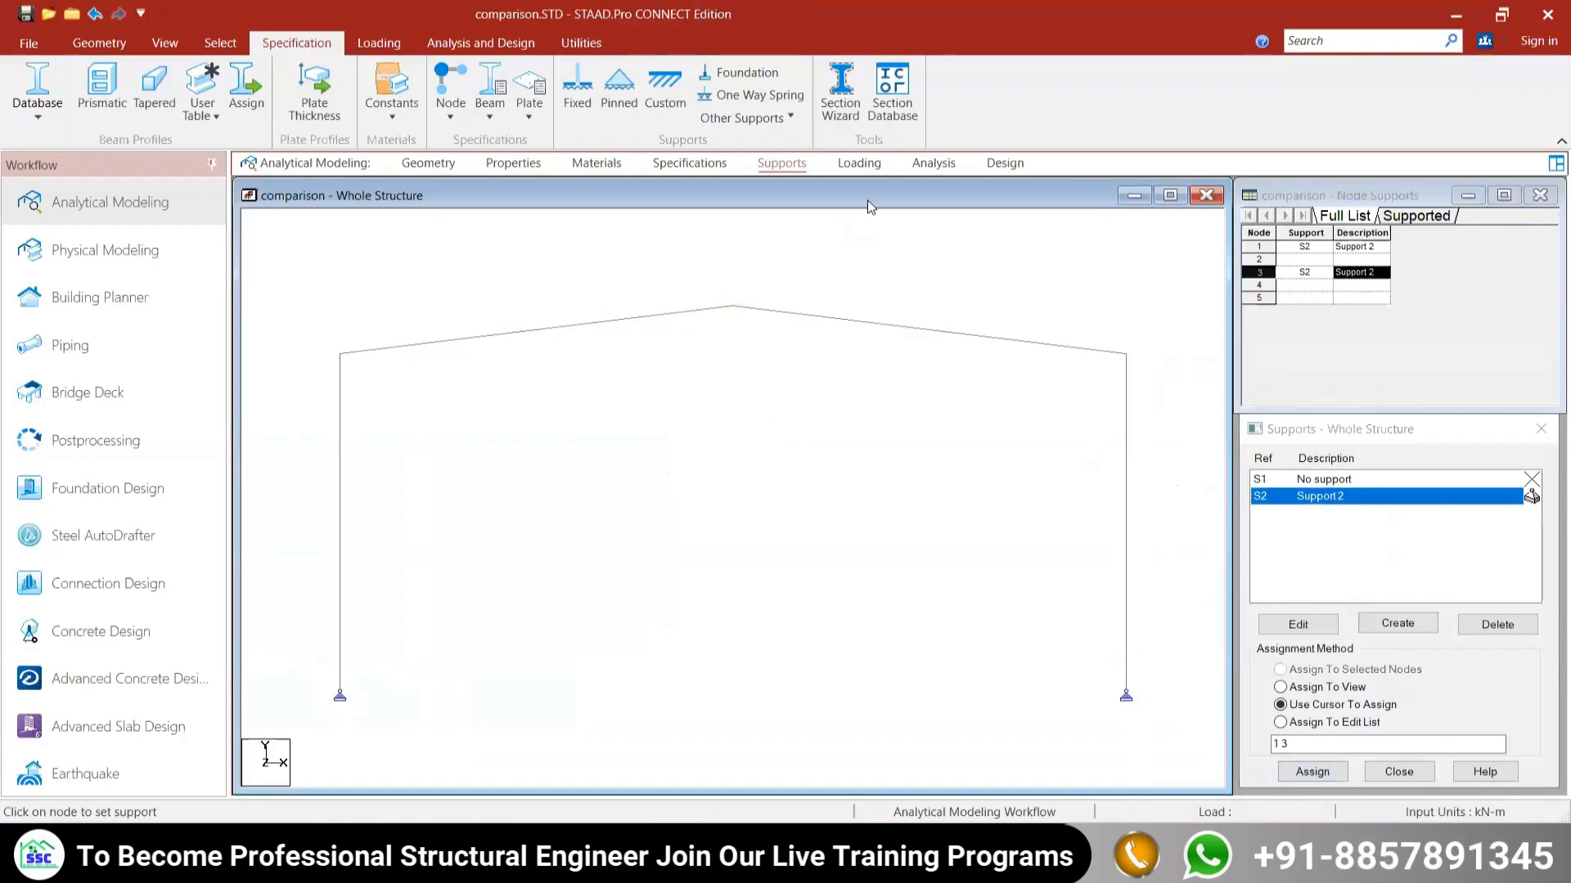
# Step: Create primary load case 1 titled LOAD CASE 1 with loading type None
pyautogui.click(859, 163)
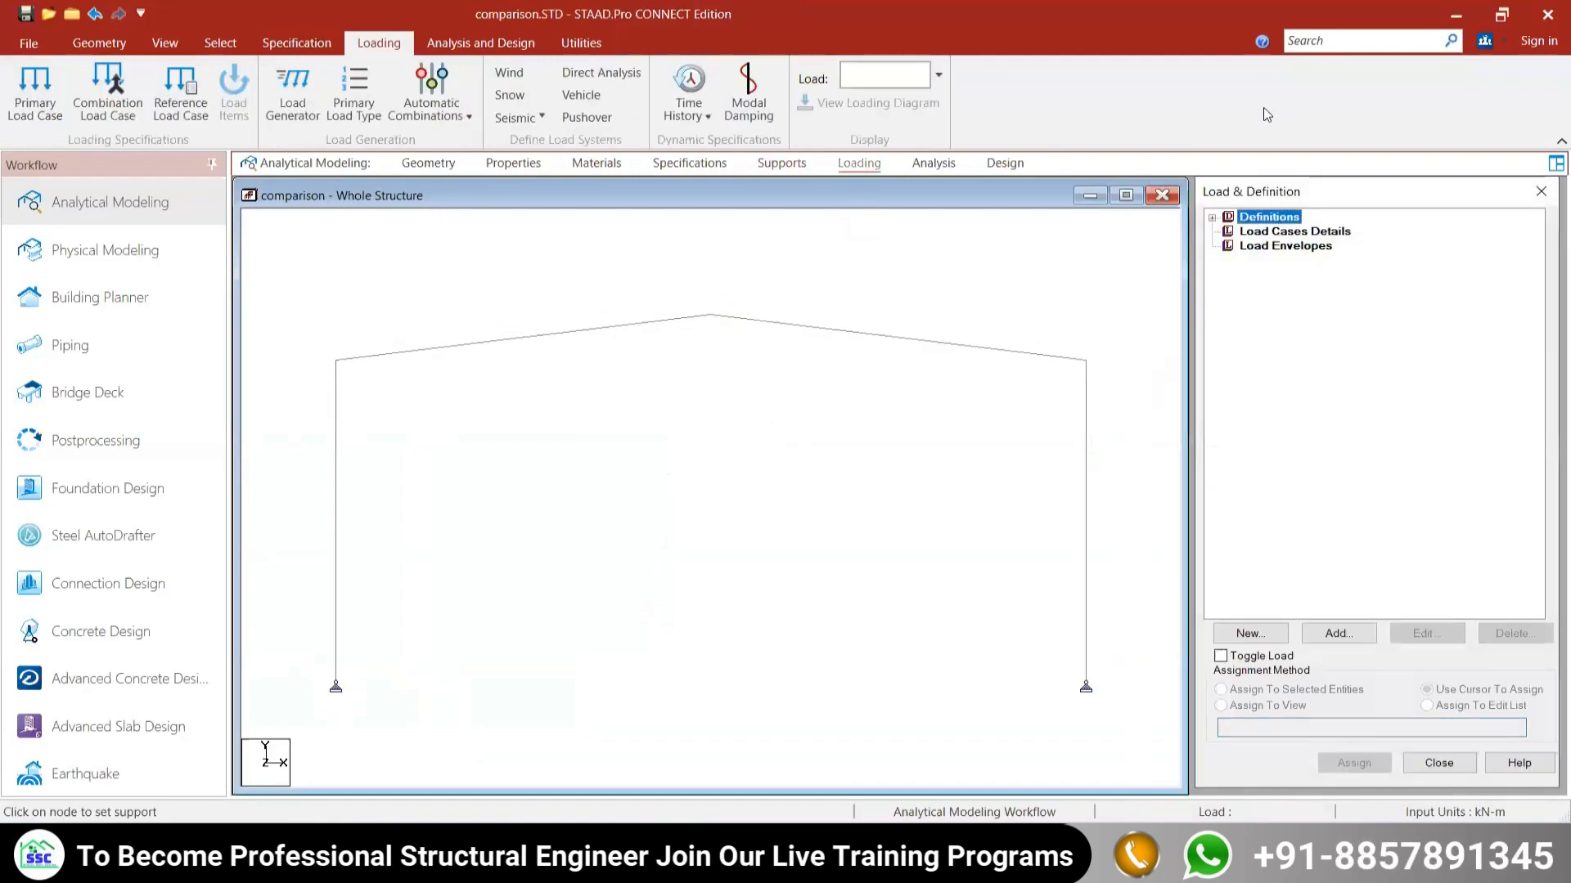
pyautogui.click(1336, 233)
pyautogui.click(1342, 633)
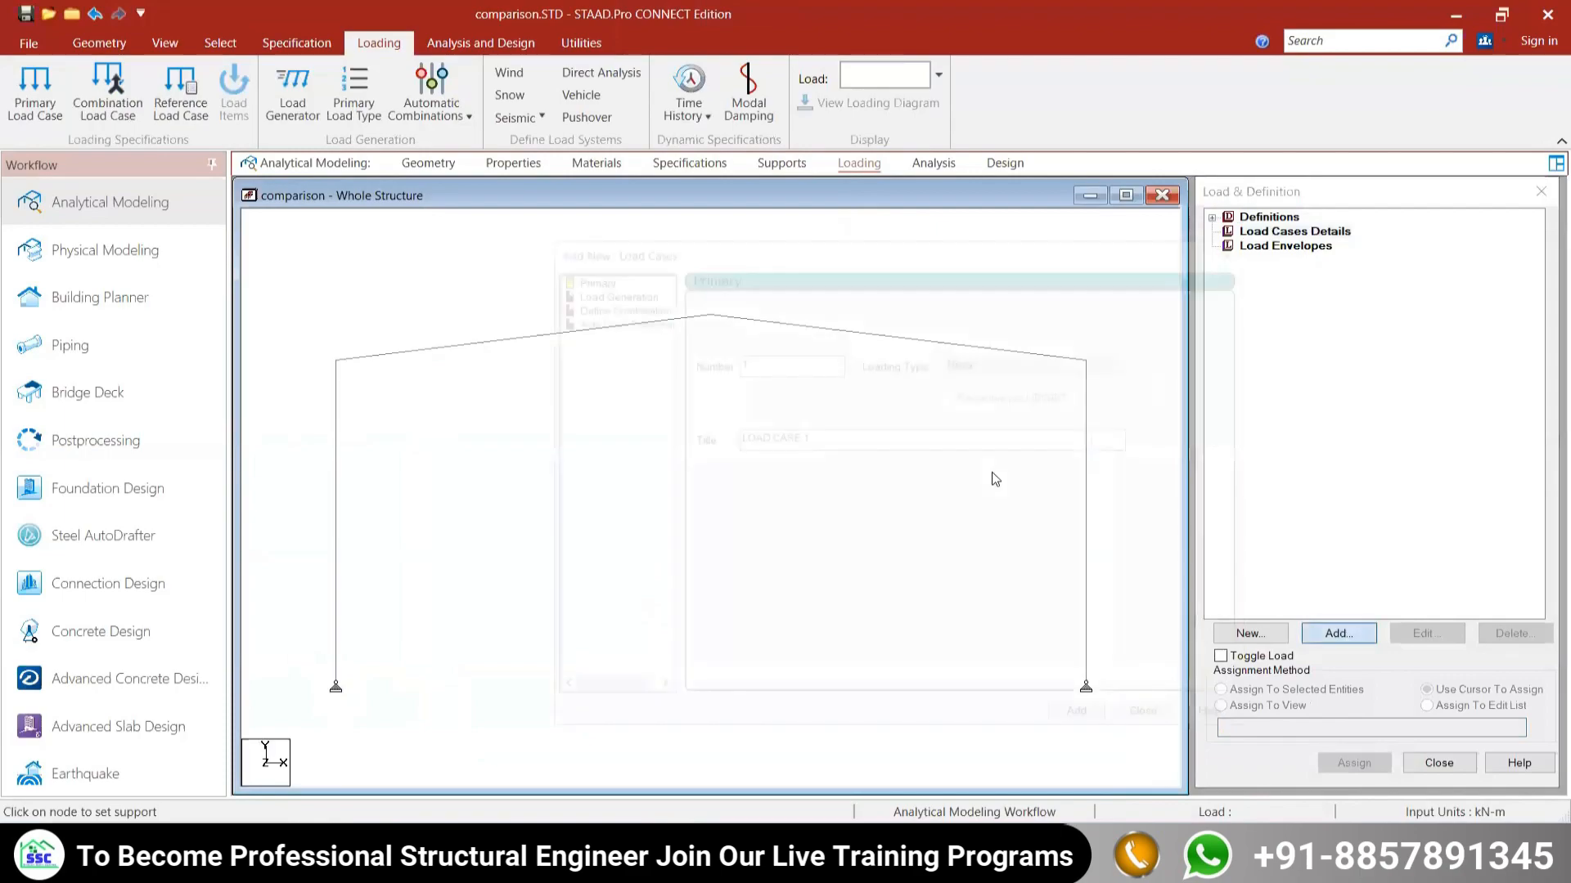
pyautogui.click(1084, 720)
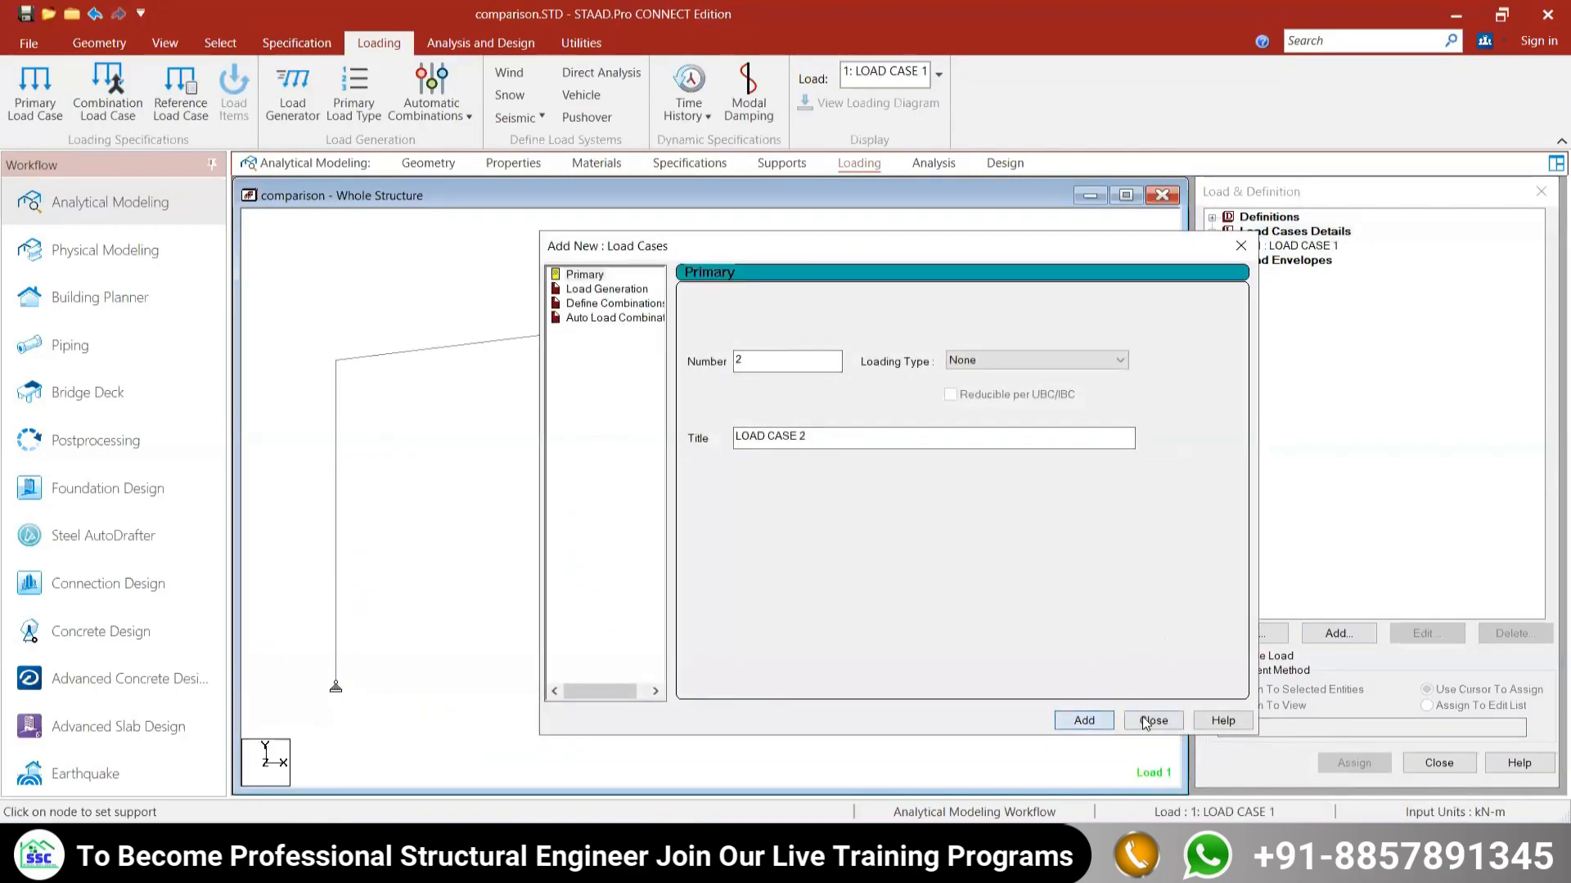
pyautogui.click(1153, 720)
# Step: Add a uniform member force of -15 kN/m in the GY direction to LOAD CASE 1
pyautogui.click(1296, 245)
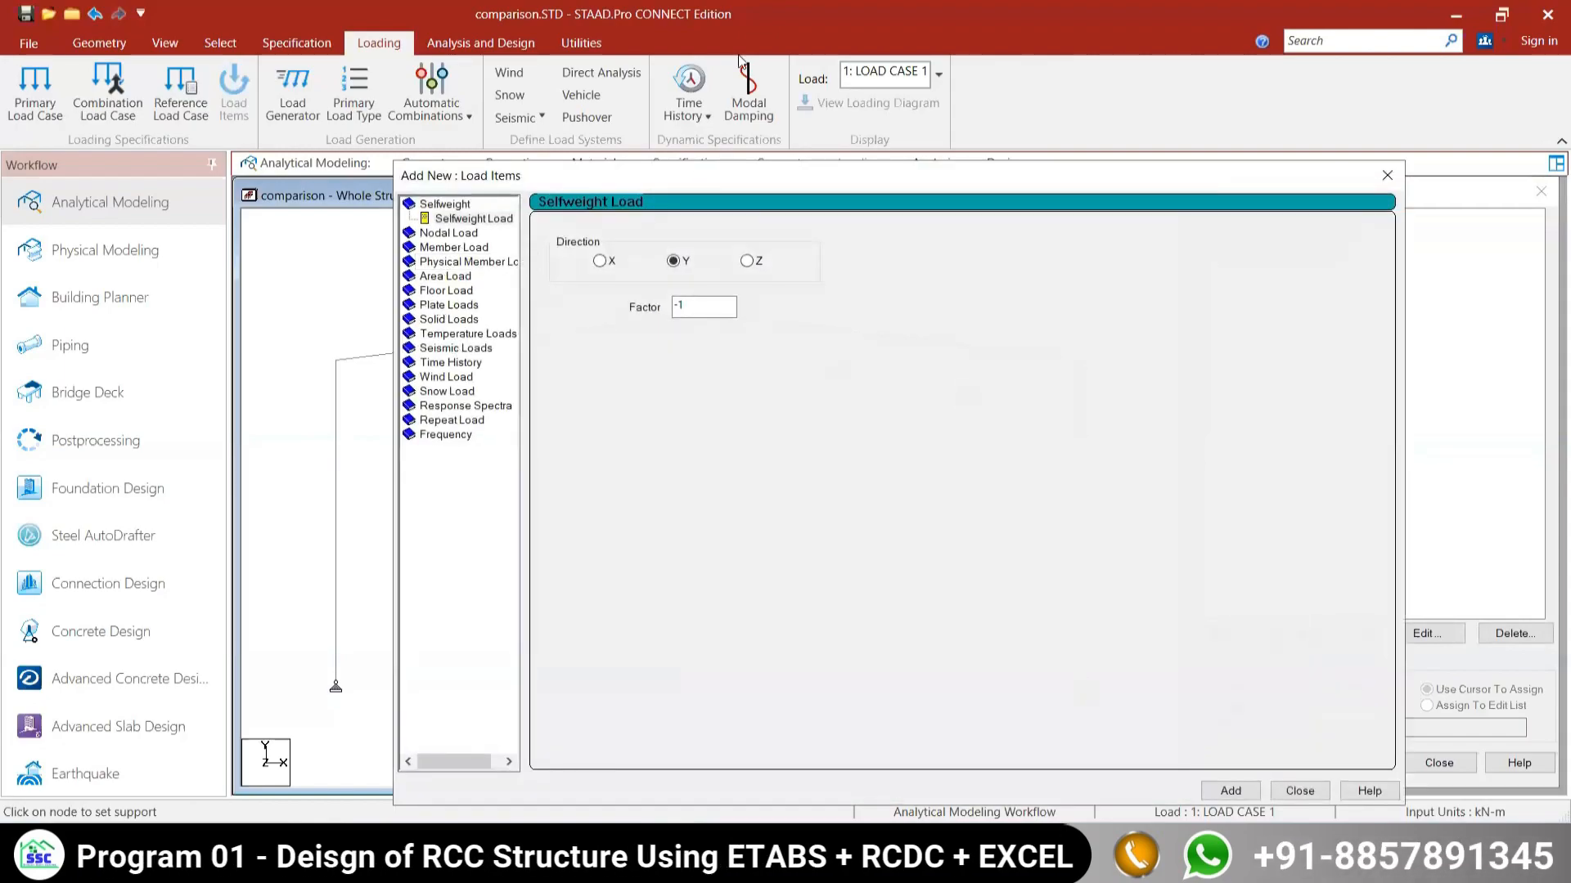
pyautogui.moveTo(697, 177); pyautogui.dragTo(740, 61)
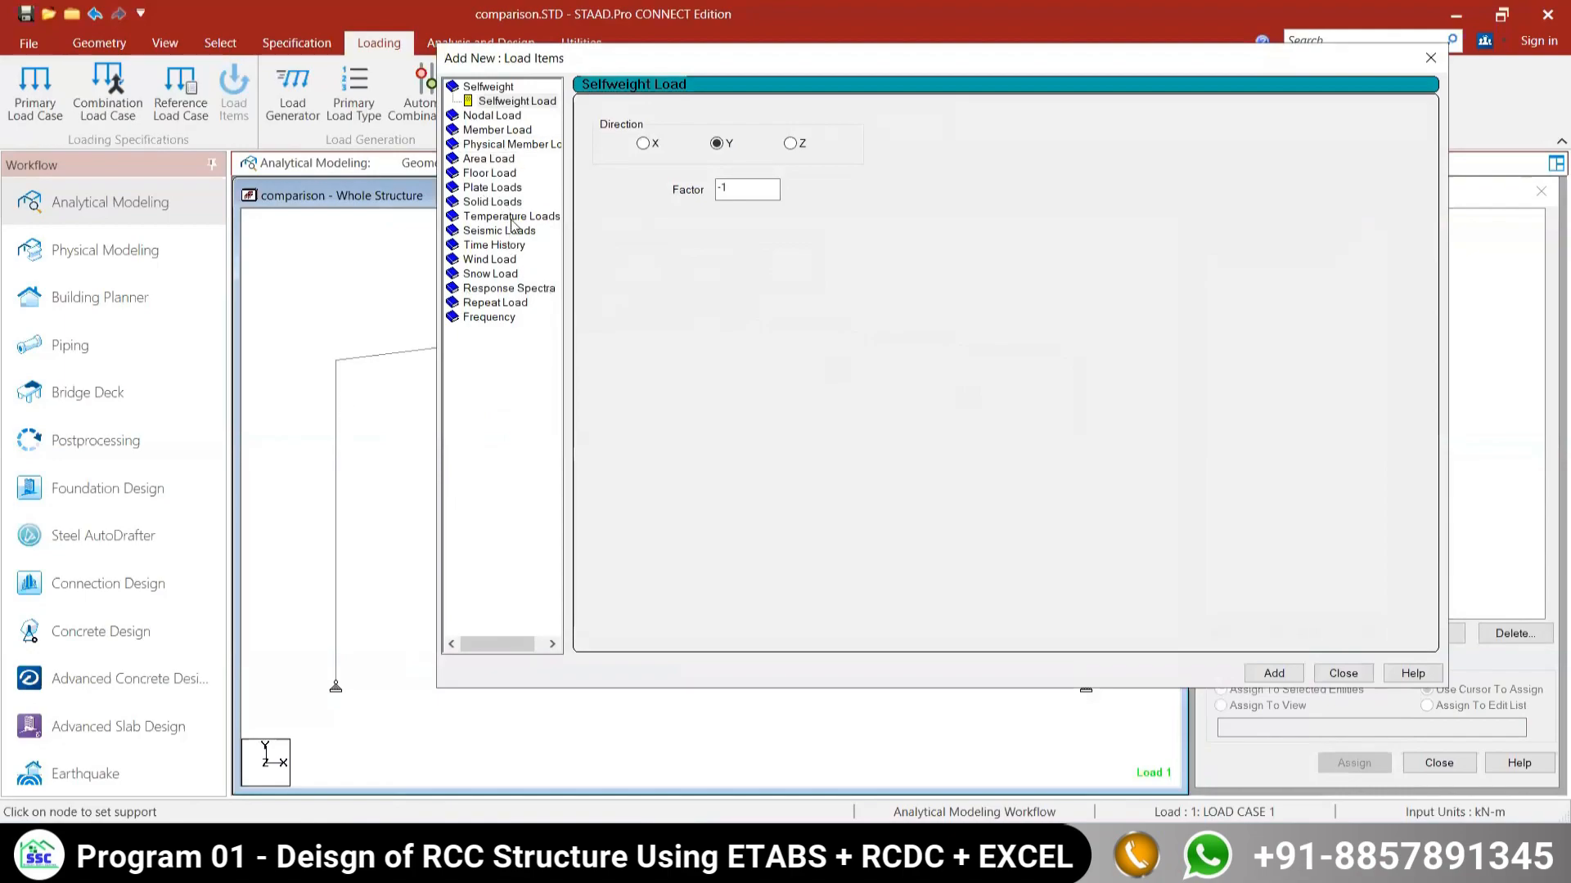
pyautogui.click(502, 132)
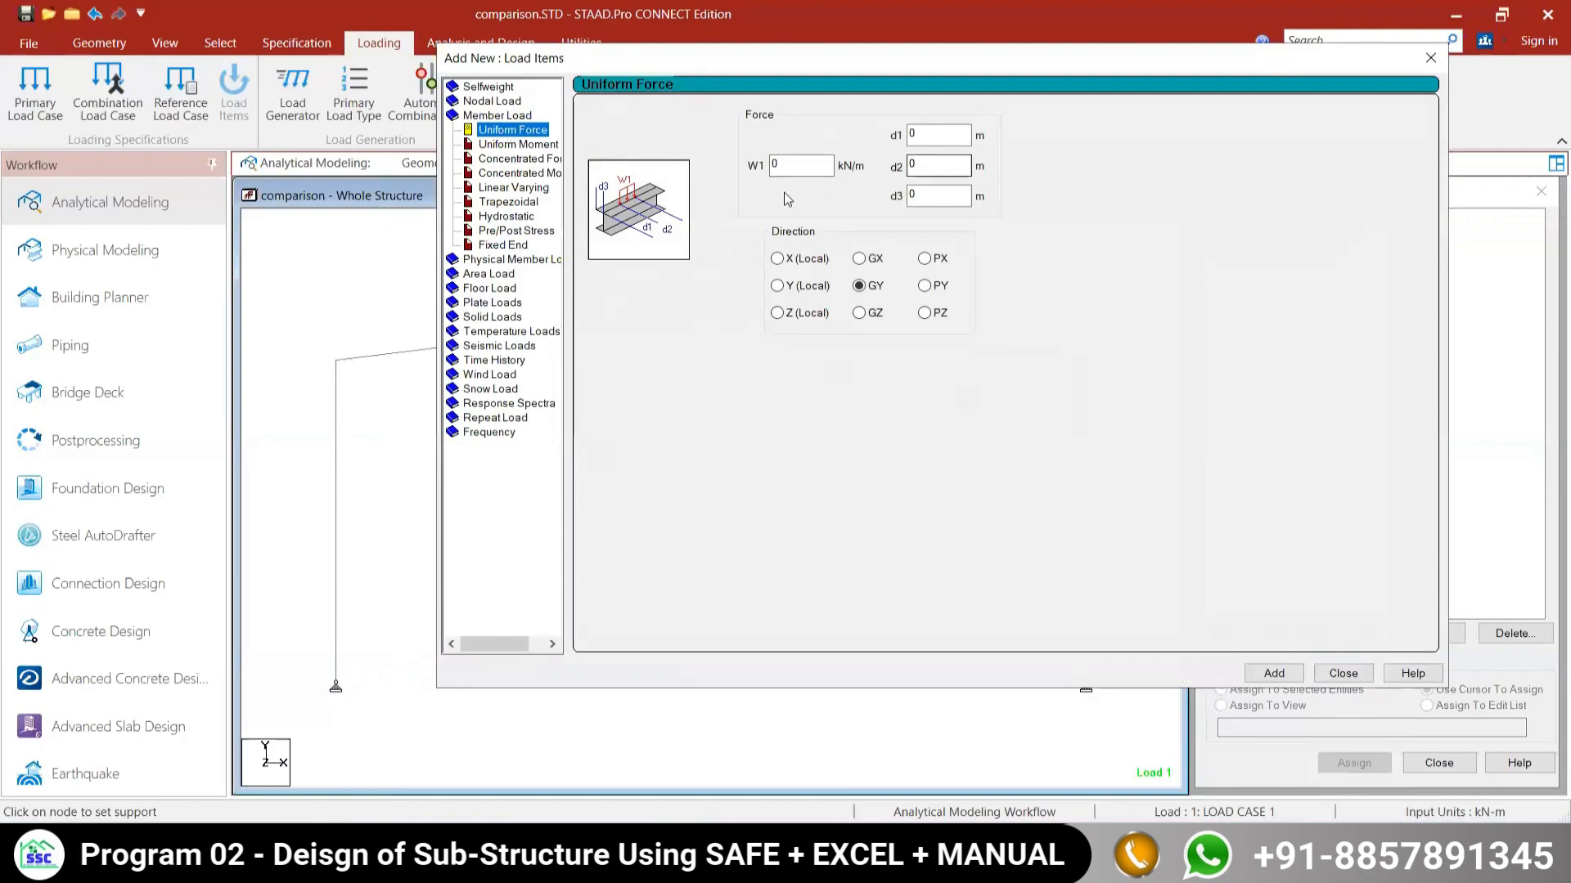
pyautogui.press('Tab')
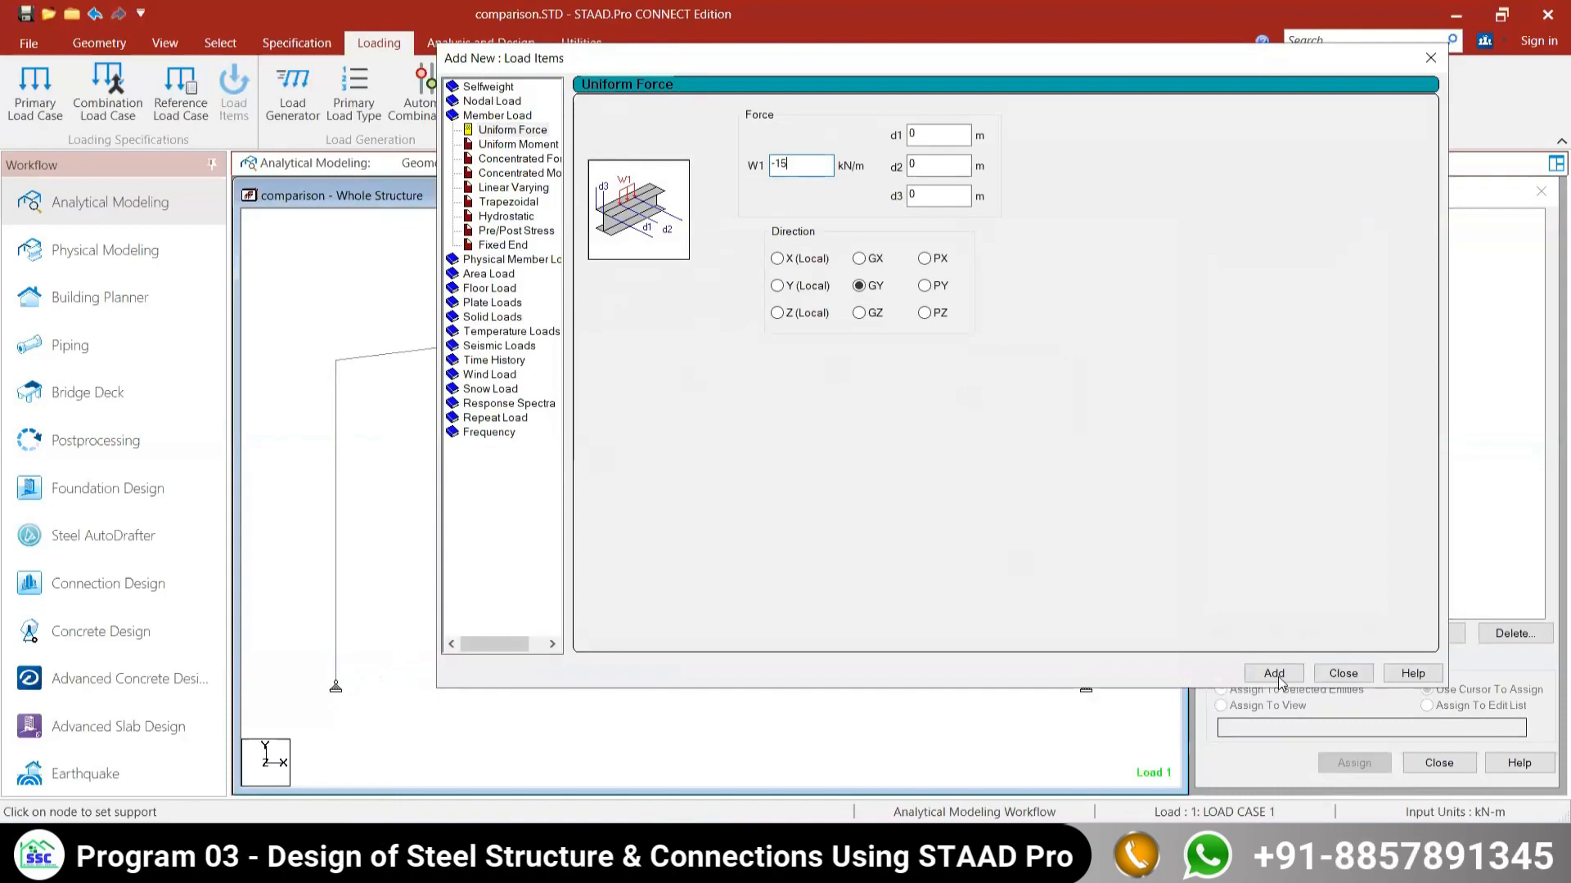
pyautogui.click(1342, 674)
# Step: Assign the -15 kN/m uniform load to both sloping rafters
pyautogui.click(1325, 260)
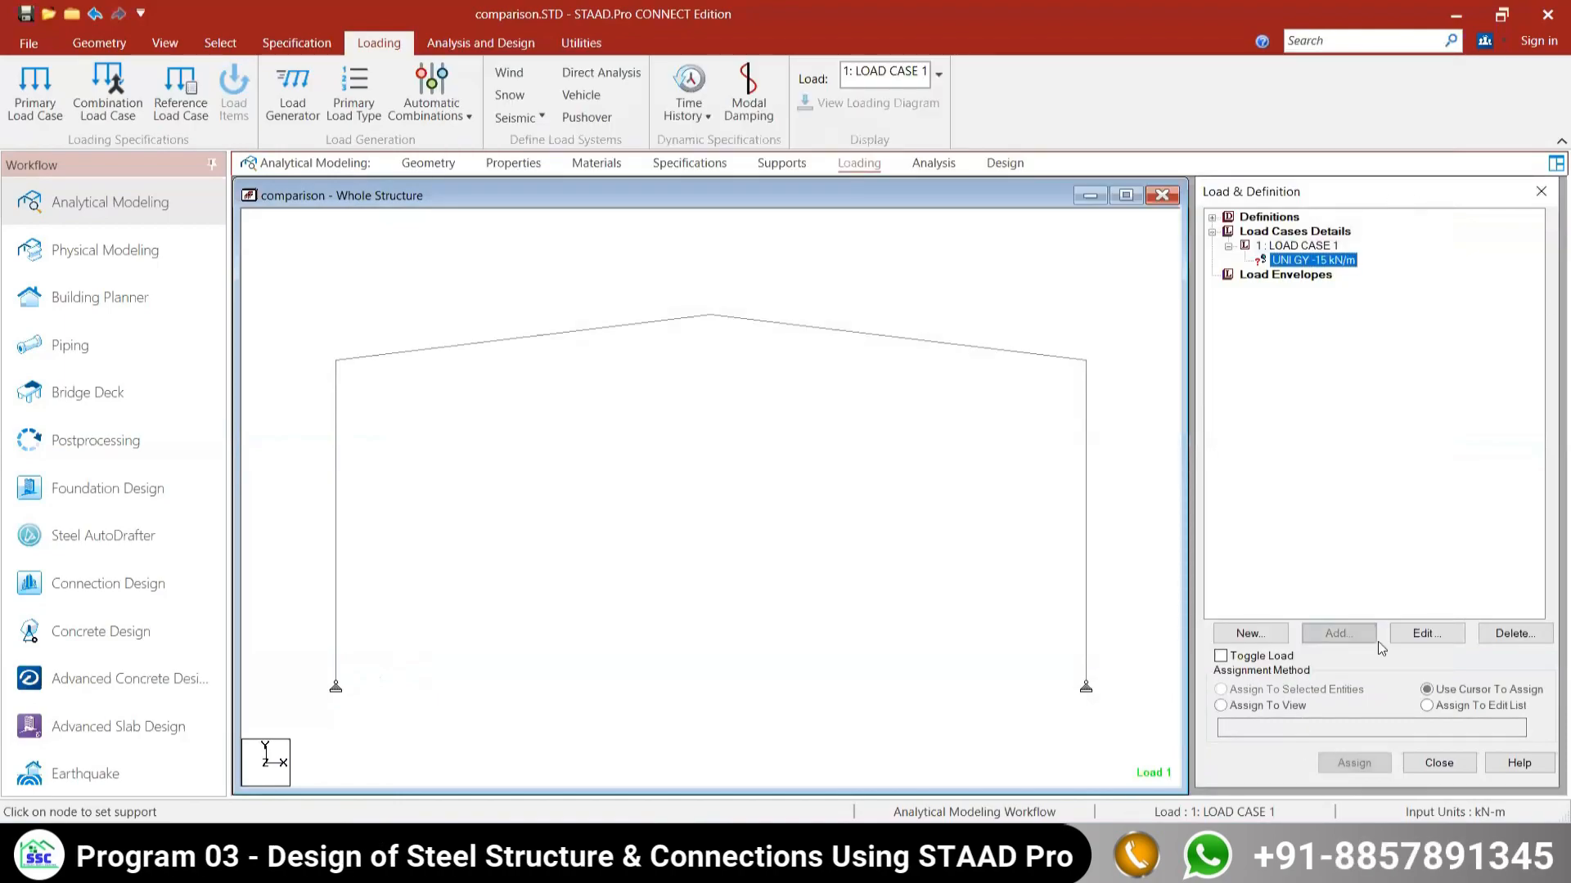
pyautogui.click(1350, 763)
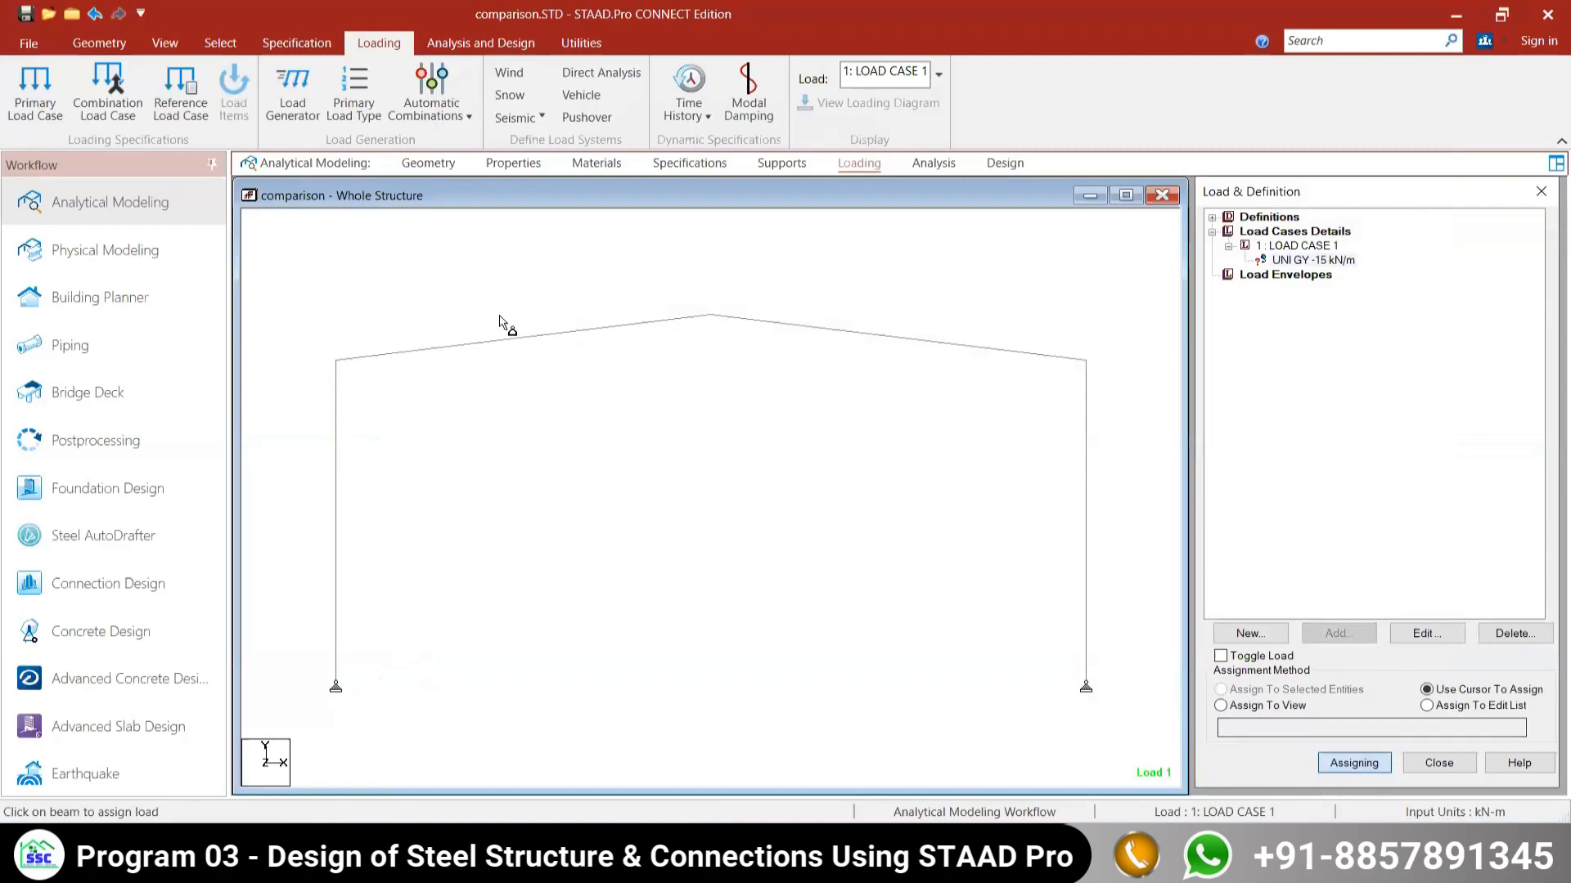
pyautogui.click(615, 336)
pyautogui.click(747, 321)
pyautogui.press('Escape')
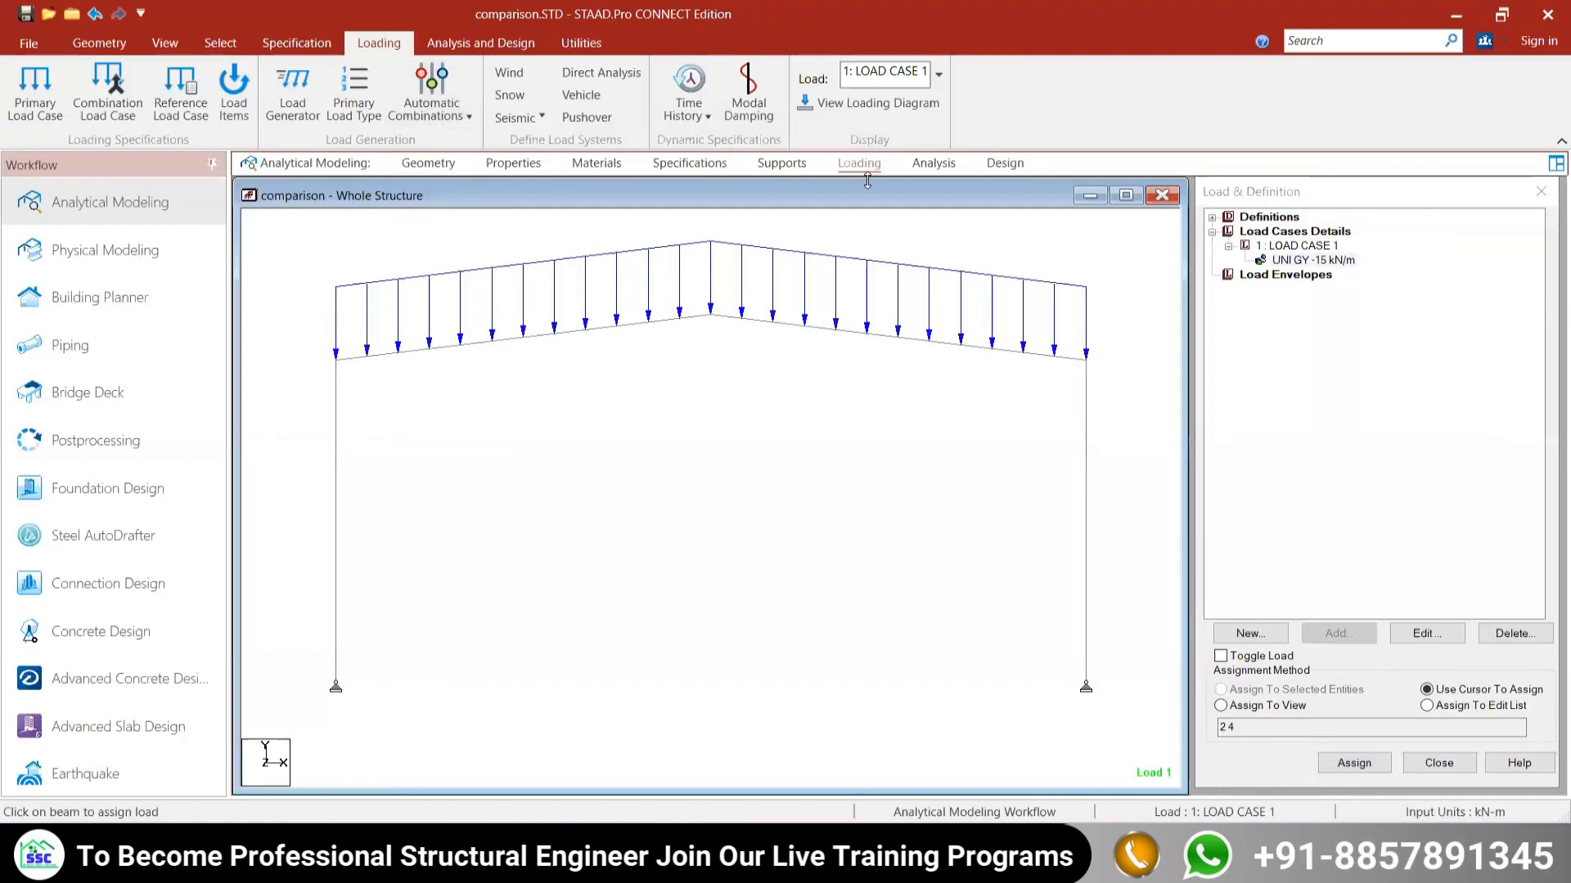
# Step: Add a Perform Analysis command with the No Print option to the comparison frame
pyautogui.click(919, 172)
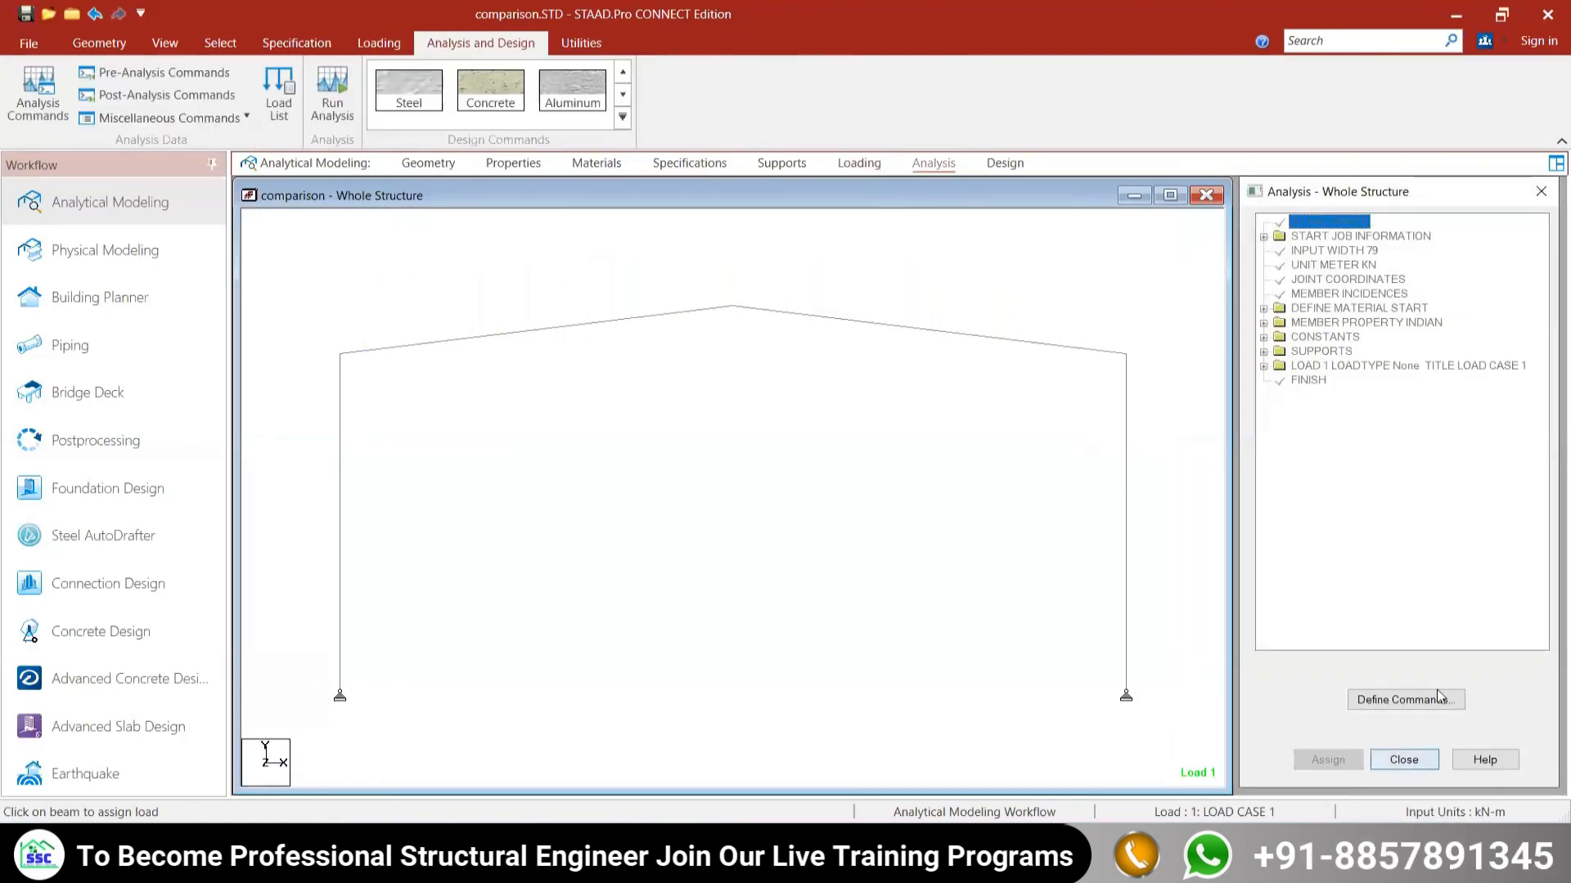
pyautogui.click(1430, 697)
pyautogui.click(864, 702)
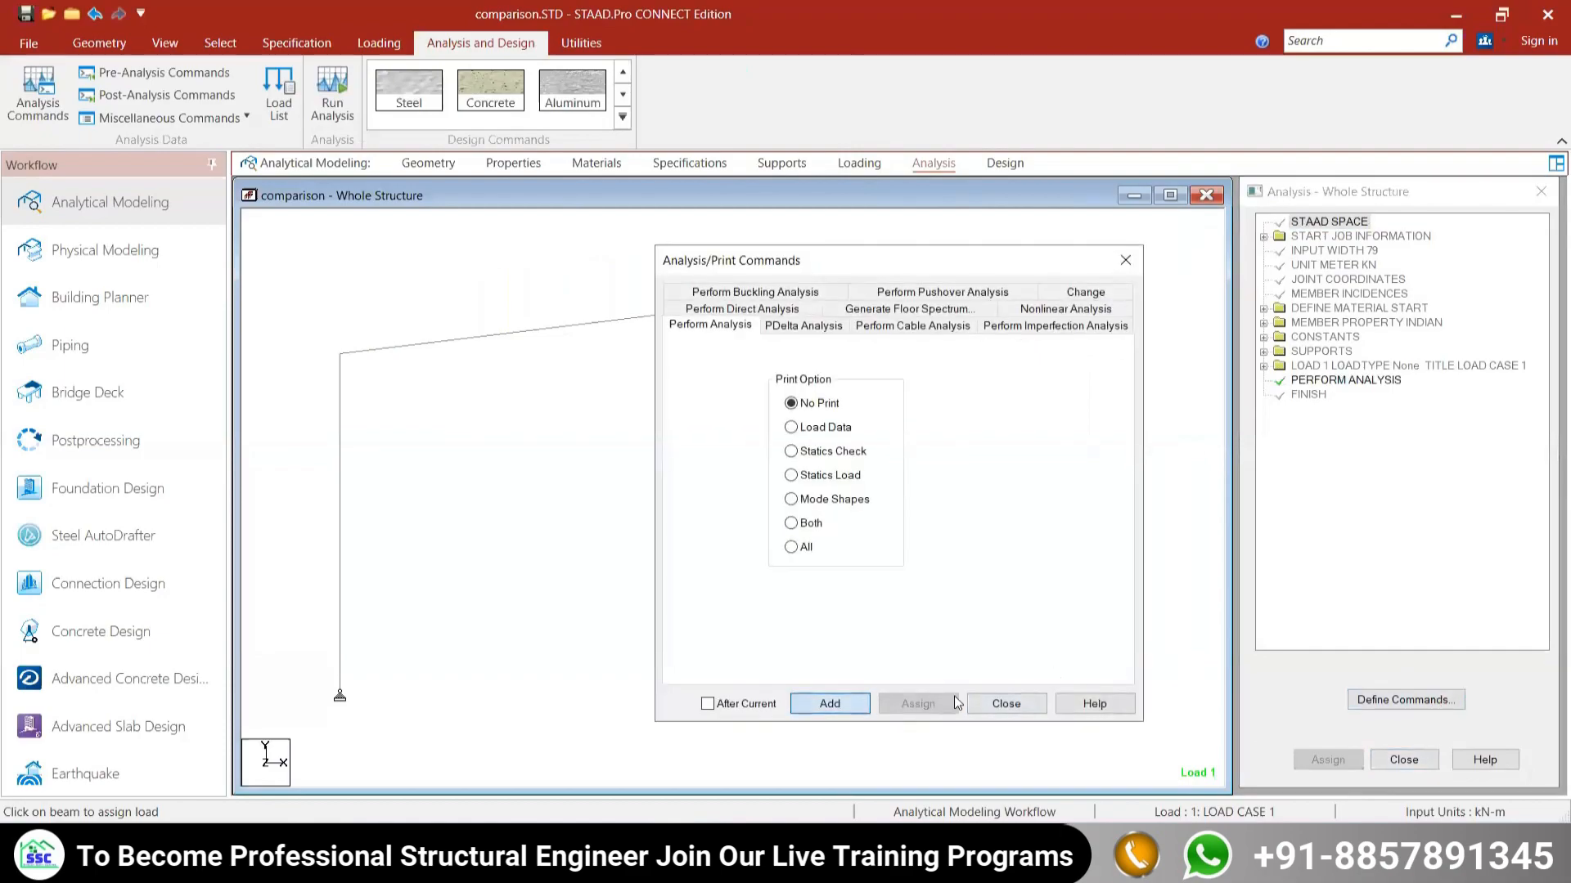
pyautogui.click(1006, 703)
# Step: Set the current steel design code to IS800 2007 LSD
pyautogui.click(1007, 164)
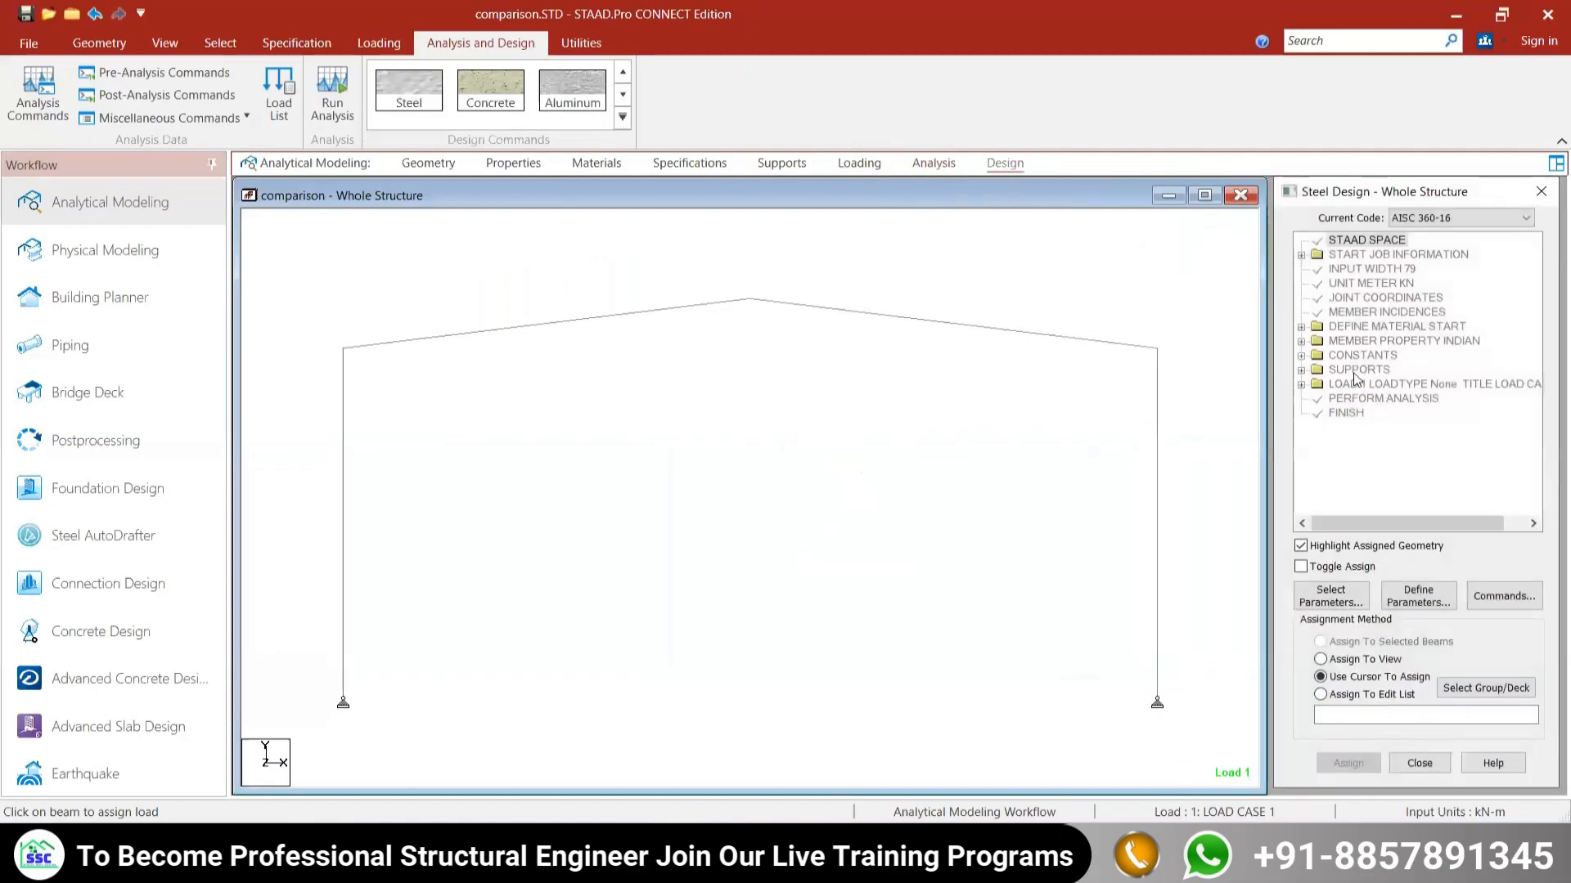
pyautogui.click(1504, 595)
pyautogui.click(1543, 311)
pyautogui.click(1525, 217)
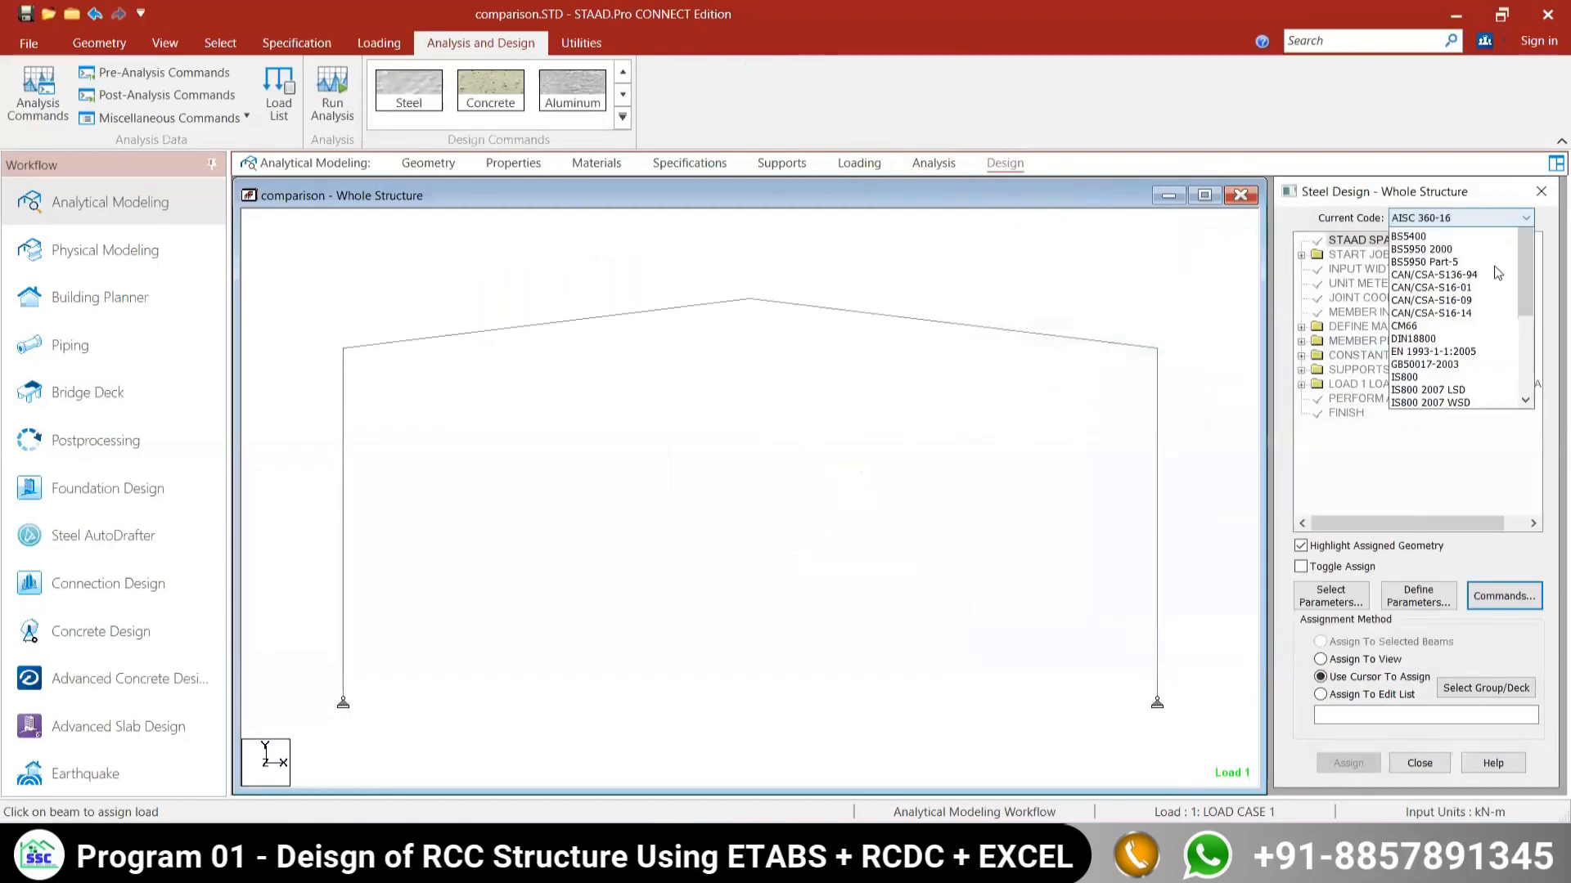
pyautogui.click(1426, 593)
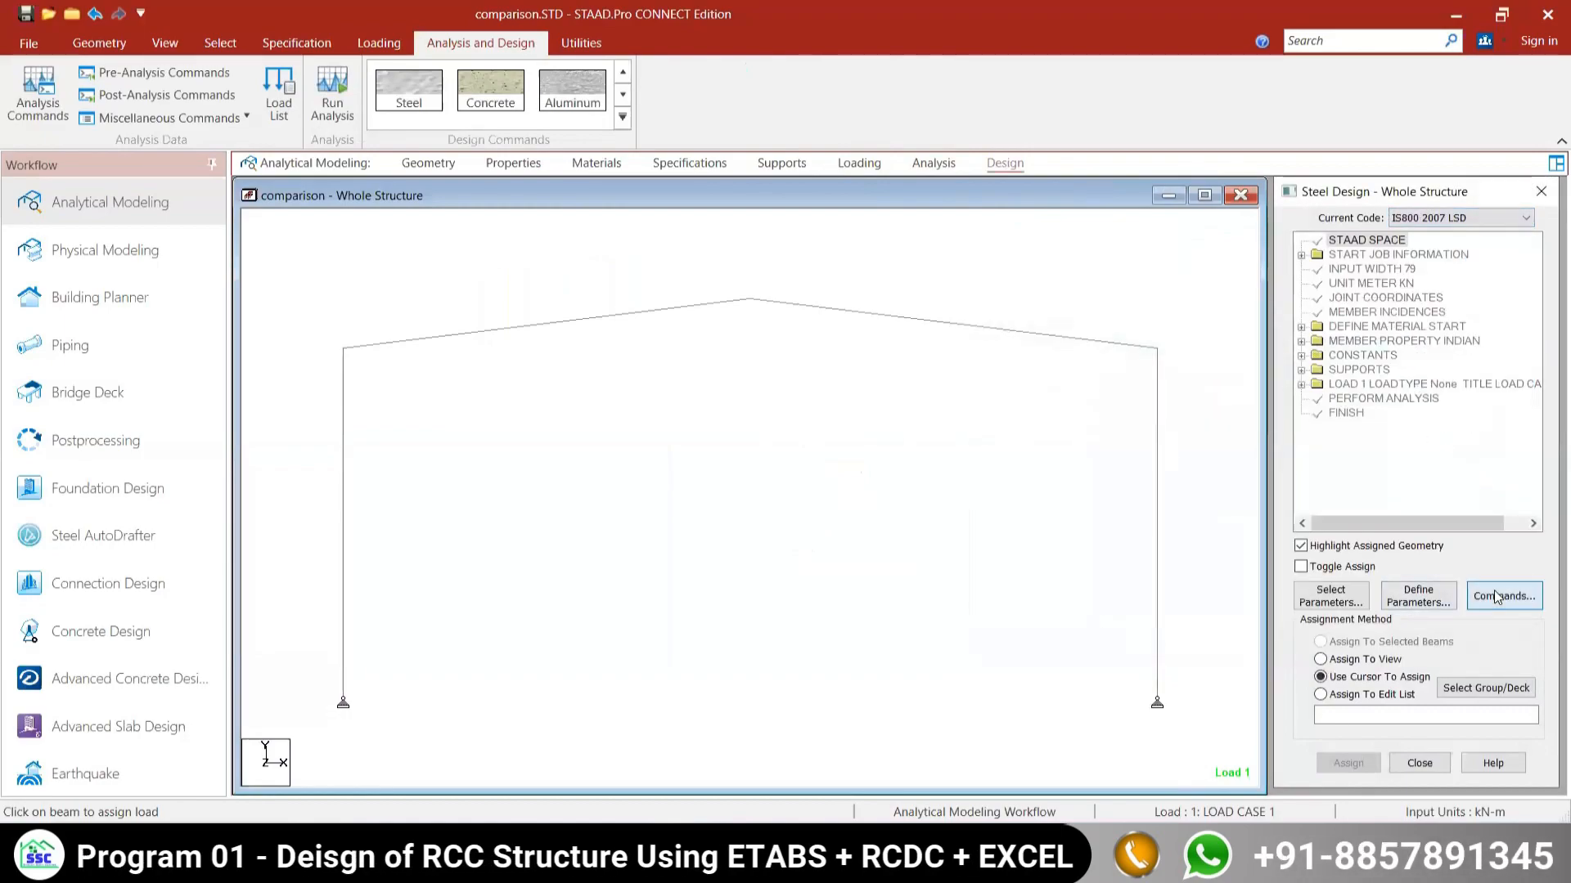
# Step: Add the CHECK CODE and TAKE OFF design commands
pyautogui.click(1504, 594)
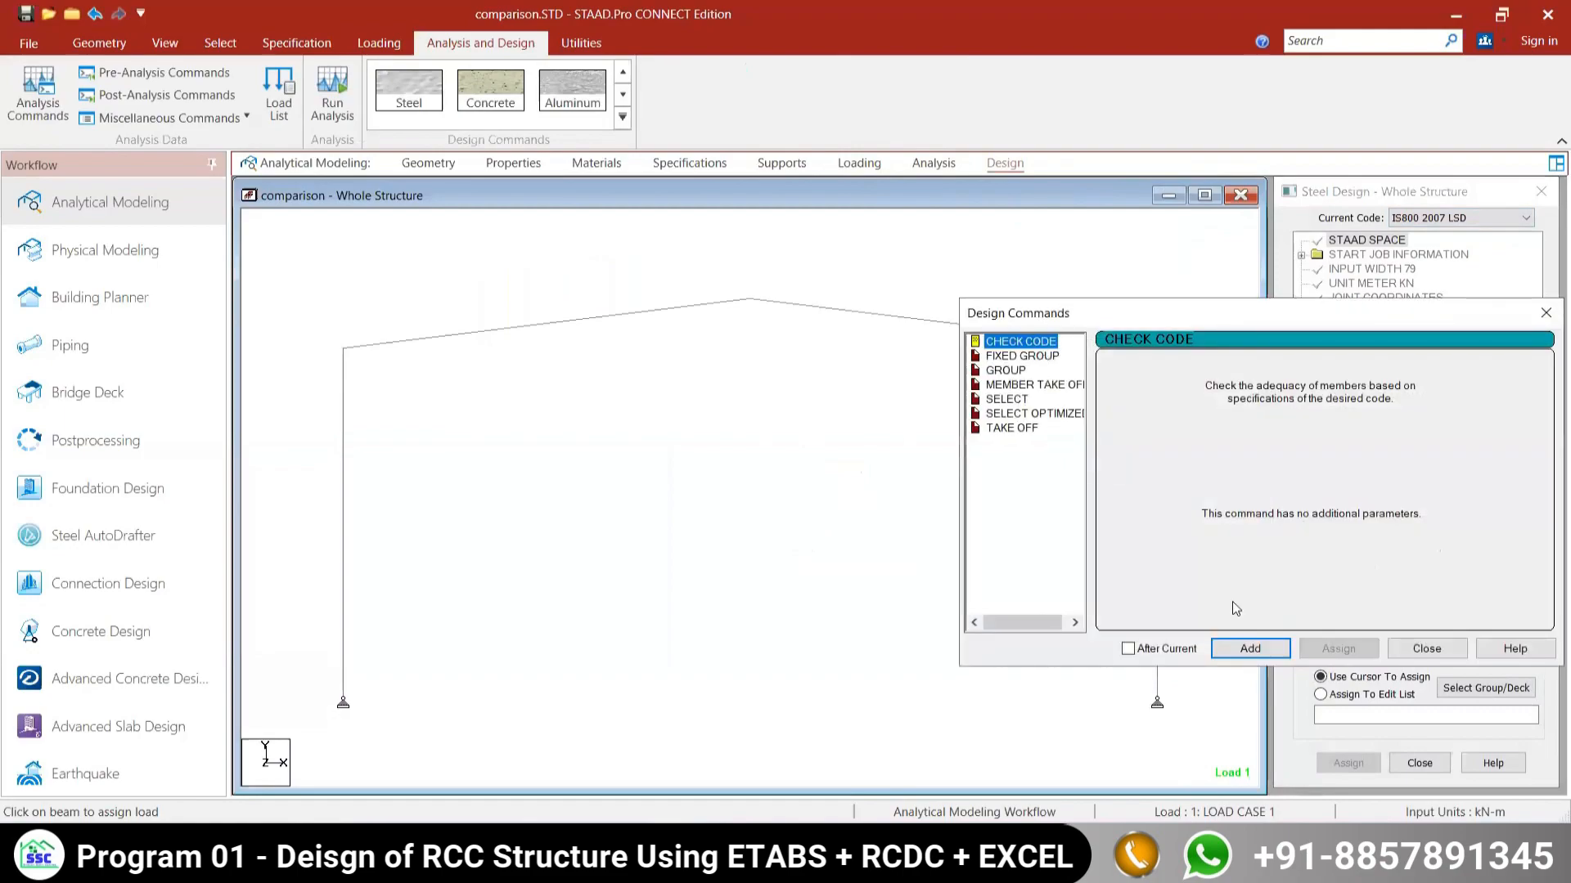
pyautogui.click(1022, 415)
pyautogui.click(1020, 427)
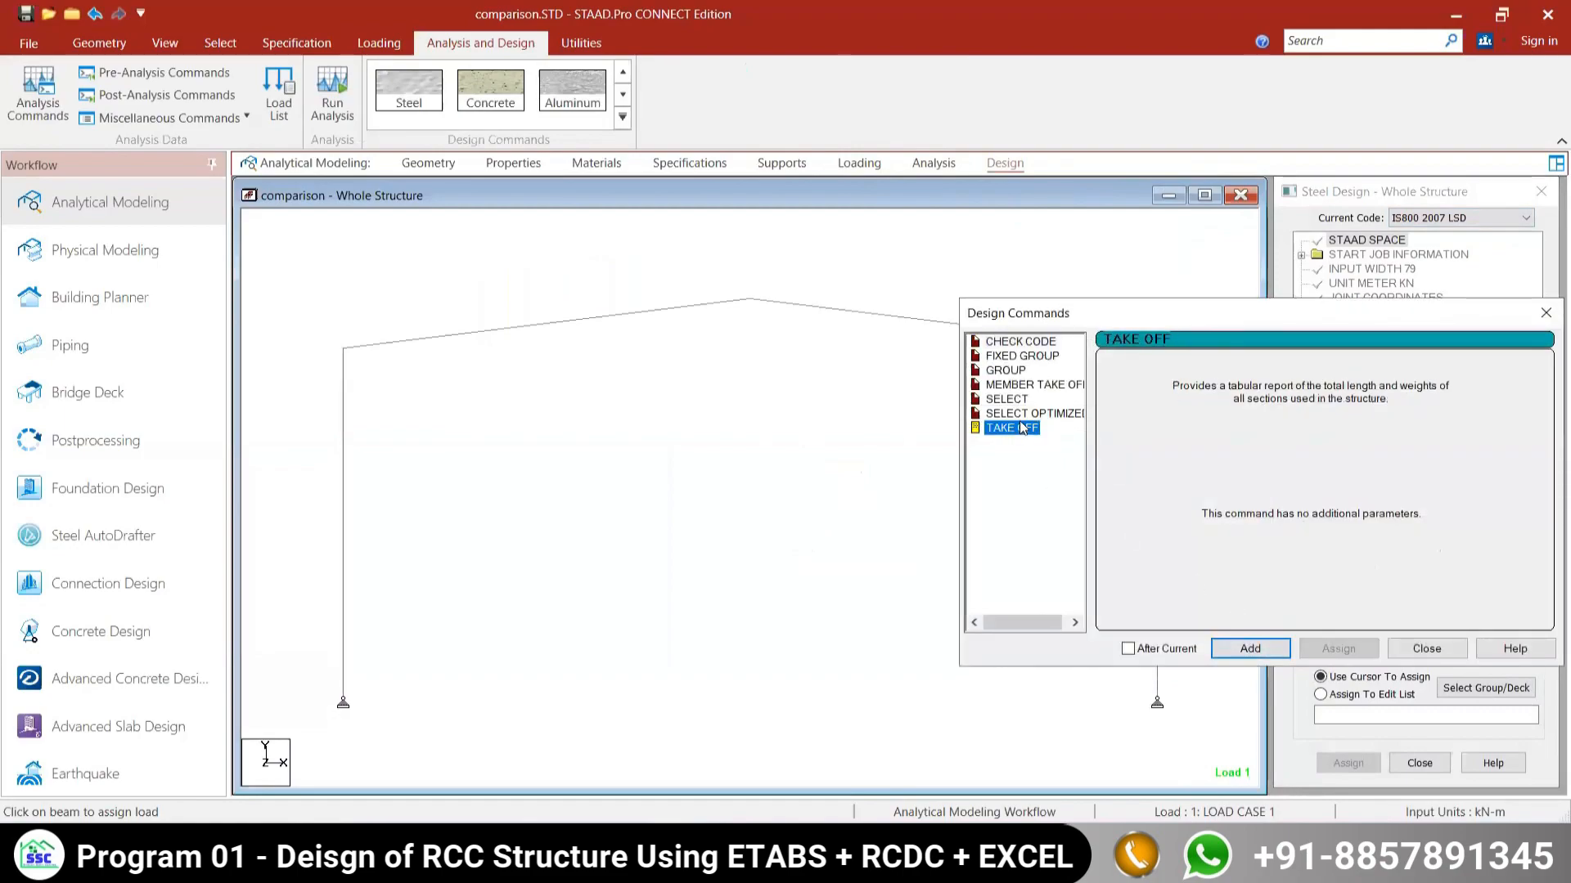
pyautogui.click(1245, 648)
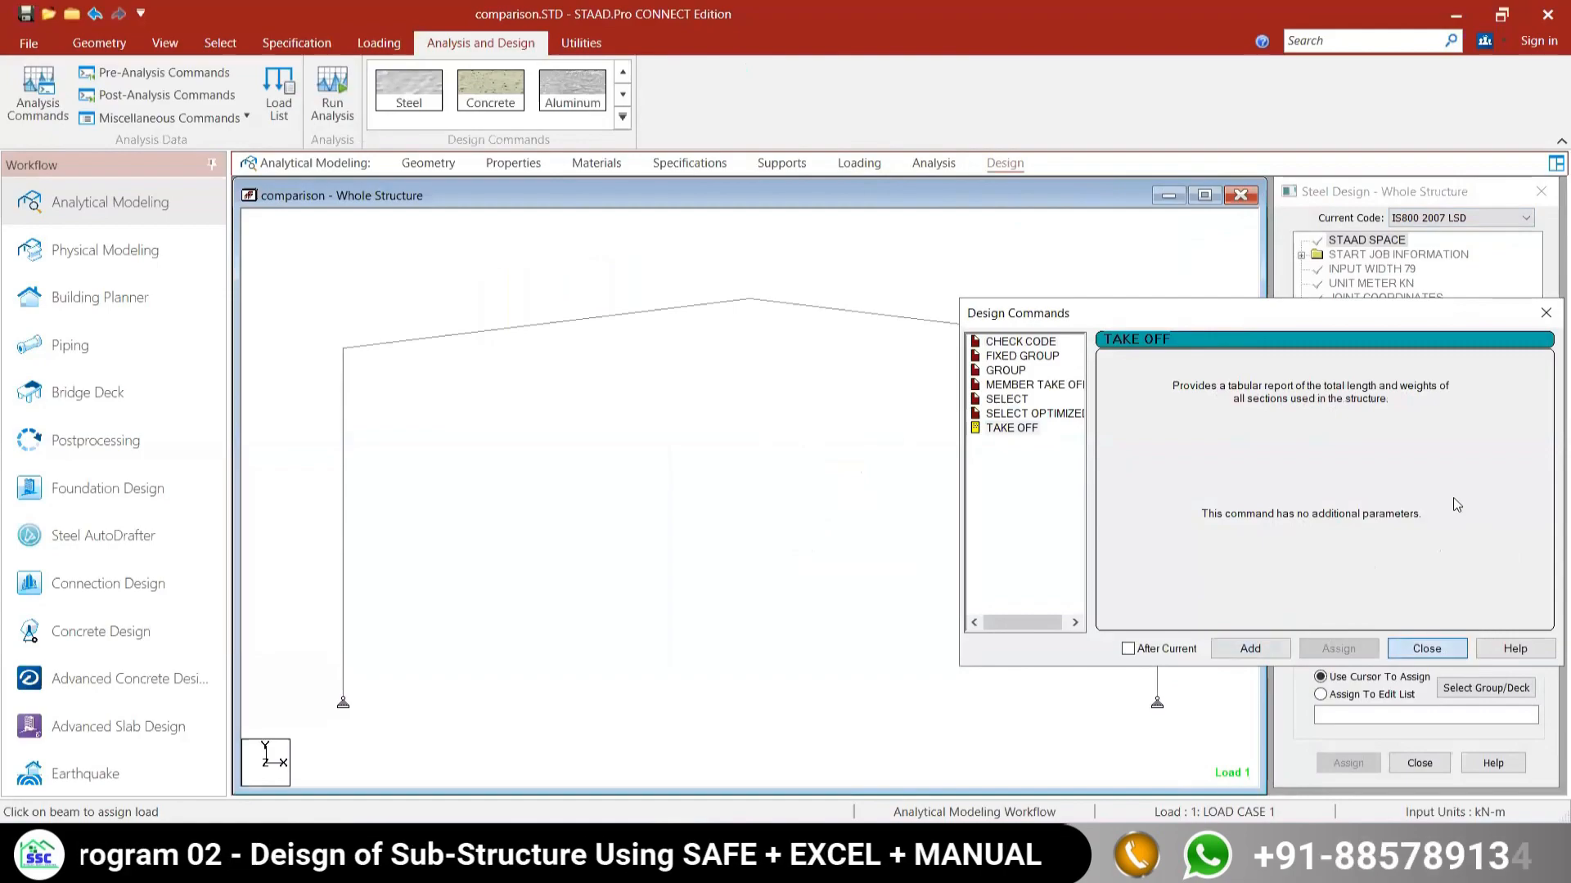
pyautogui.click(1426, 649)
# Step: Assign the CHECK CODE and STEEL TAKE OFF commands to all members in view
pyautogui.click(1338, 660)
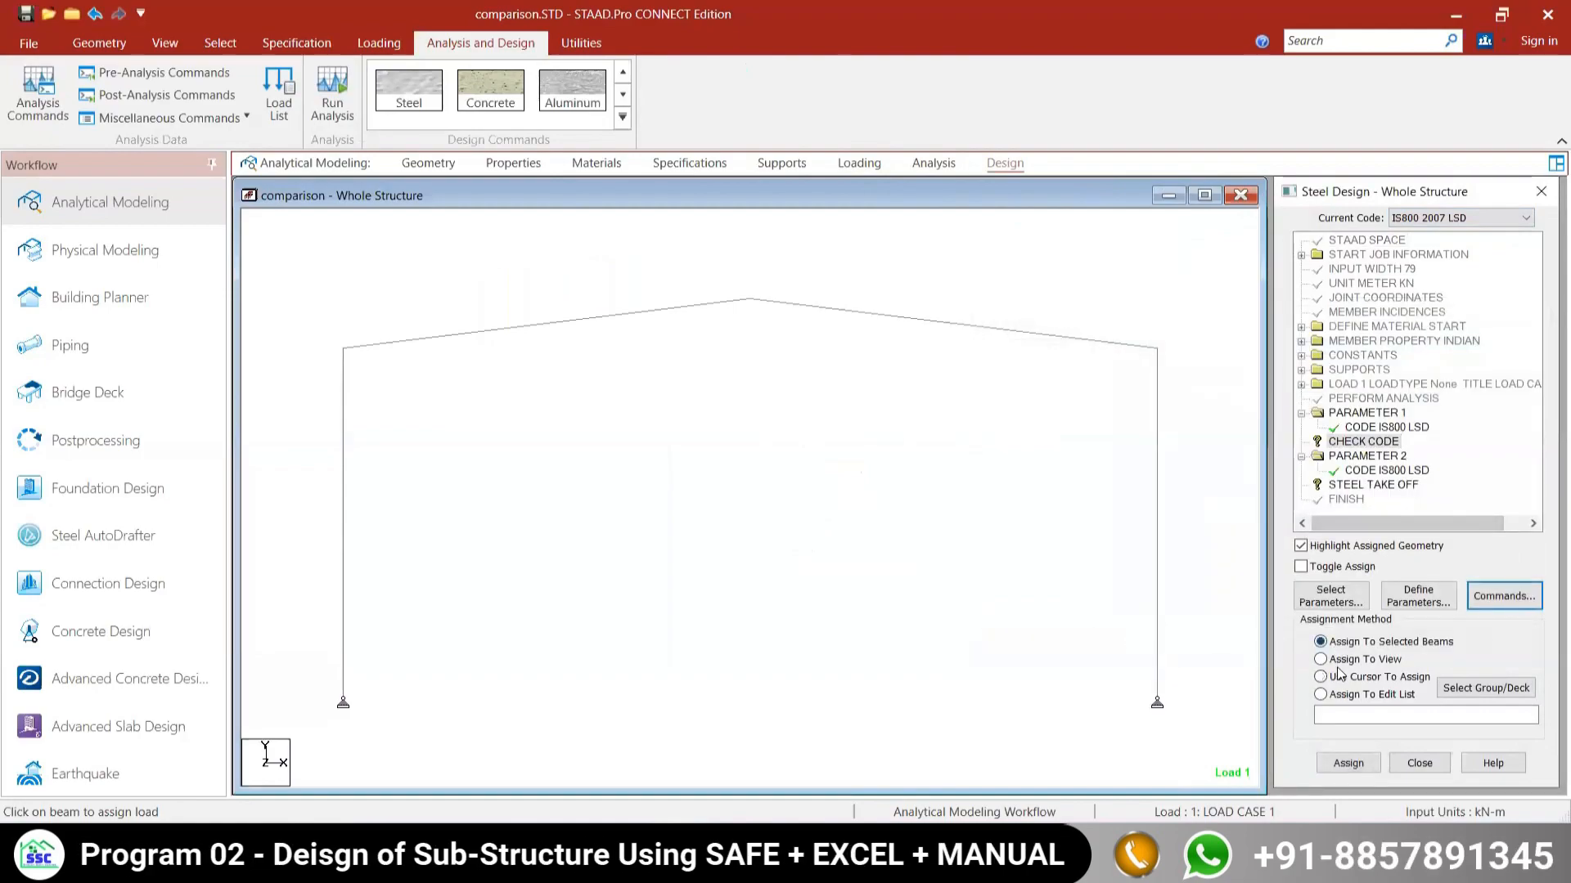
pyautogui.click(1345, 765)
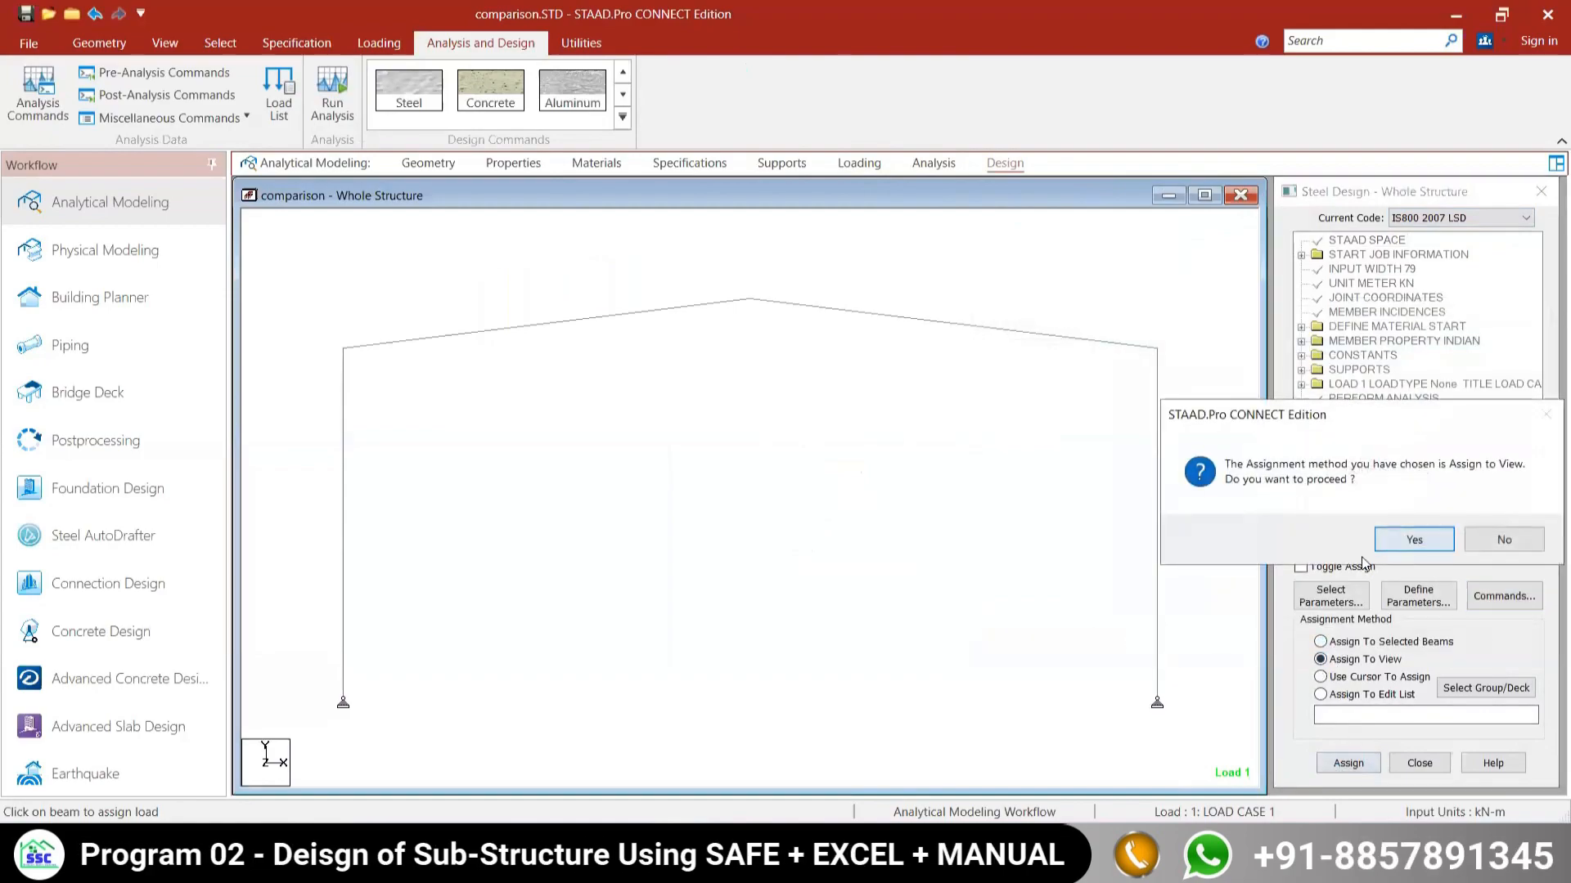
pyautogui.click(1384, 545)
pyautogui.click(1341, 677)
pyautogui.click(1320, 659)
pyautogui.click(1348, 763)
pyautogui.click(1400, 540)
pyautogui.click(813, 448)
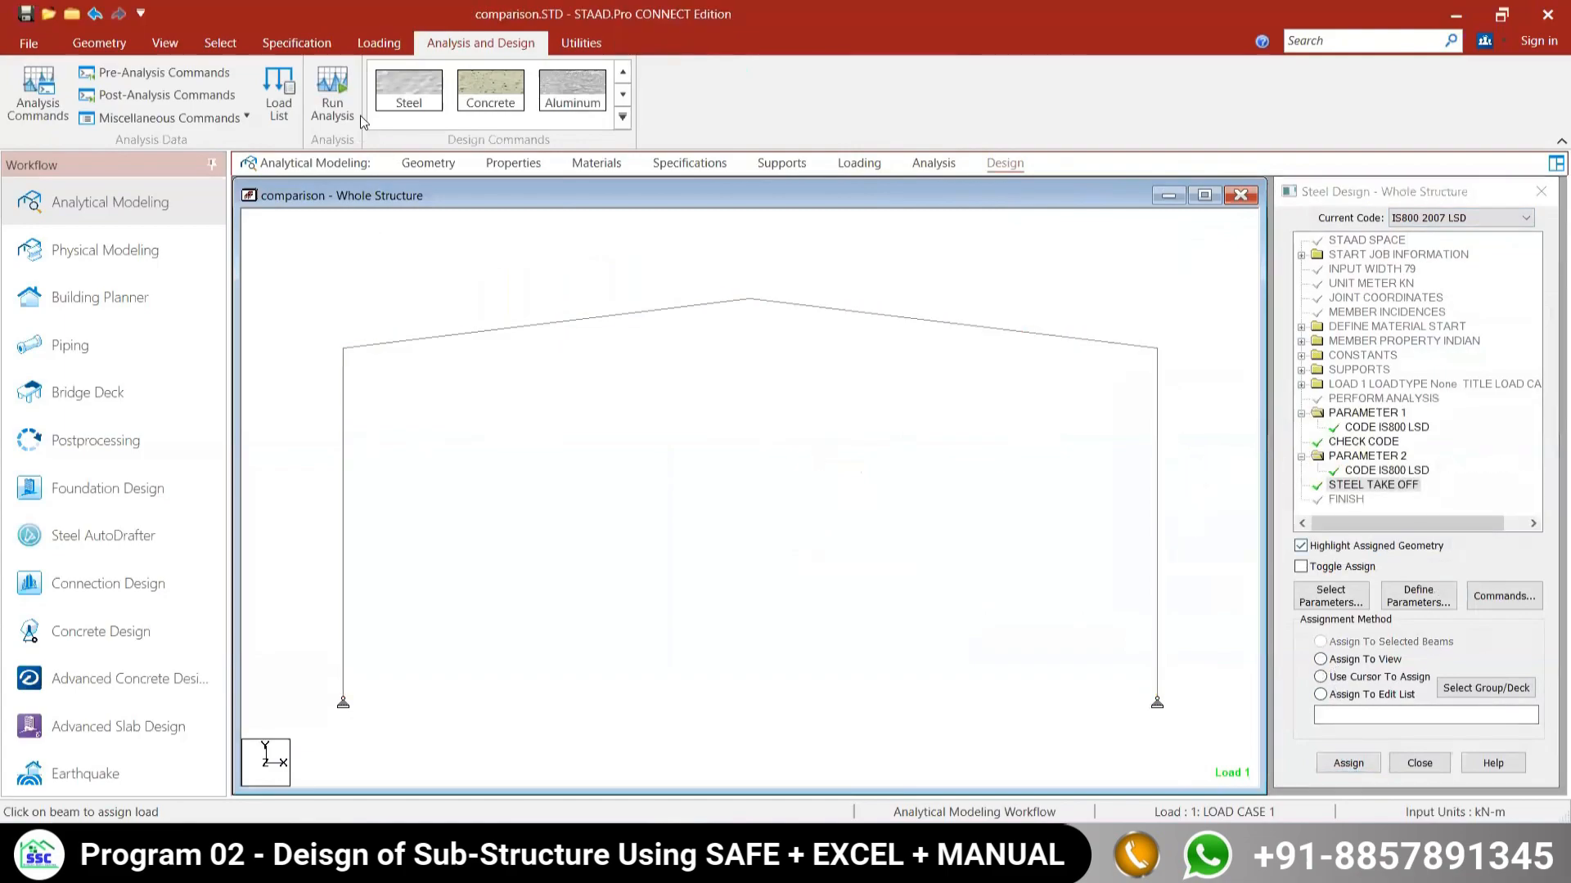
# Step: Save the model, change its structure type from STAAD SPACE to STAAD plane in the command file, and save the file
pyautogui.click(581, 42)
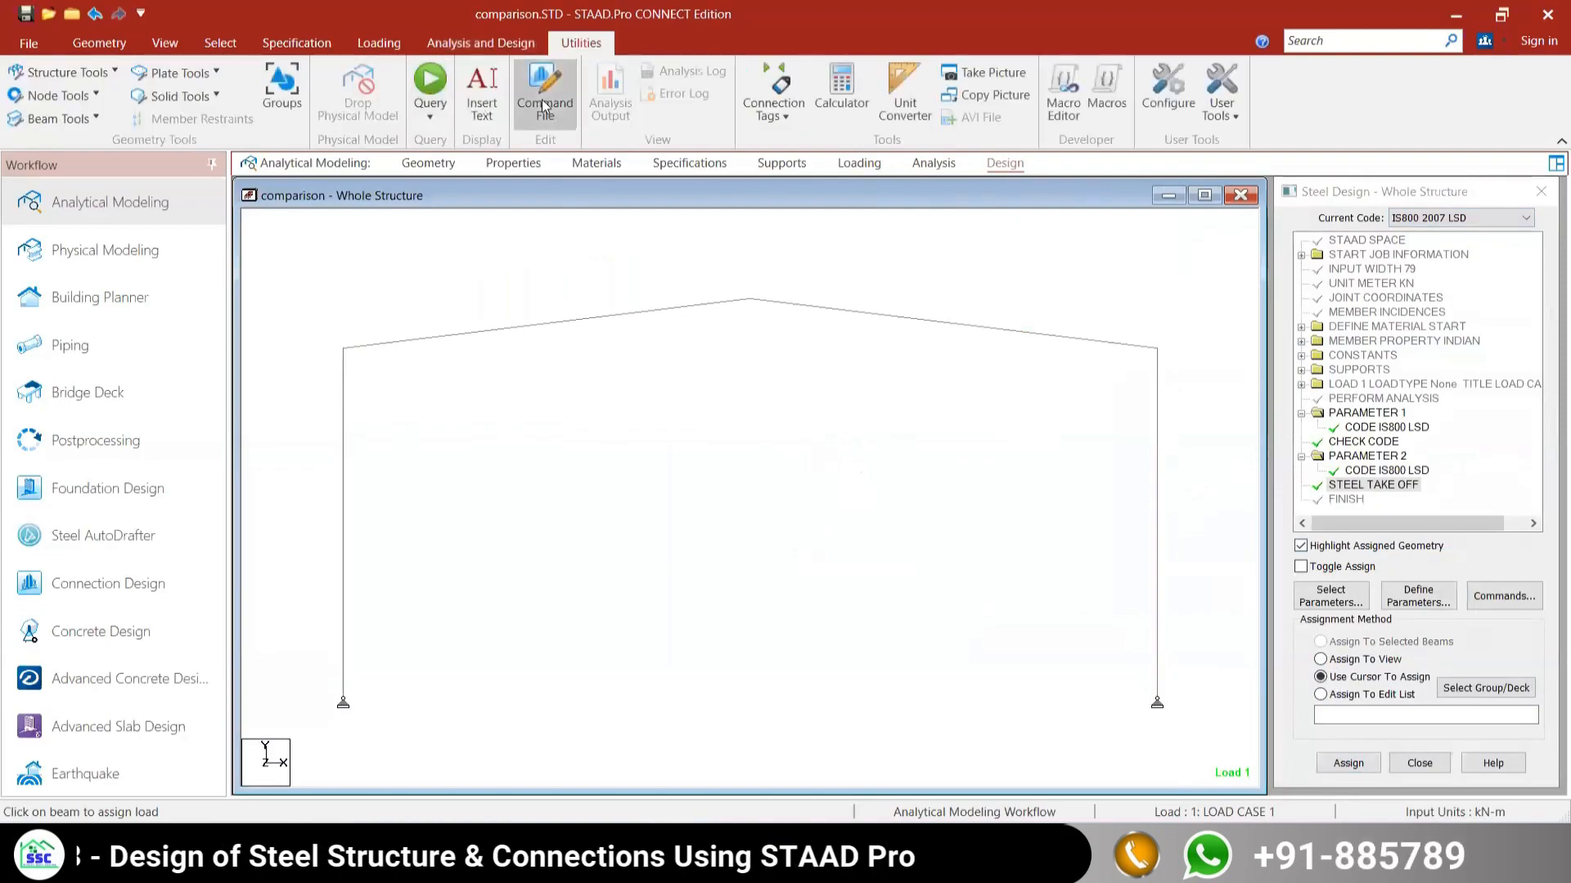
pyautogui.click(535, 96)
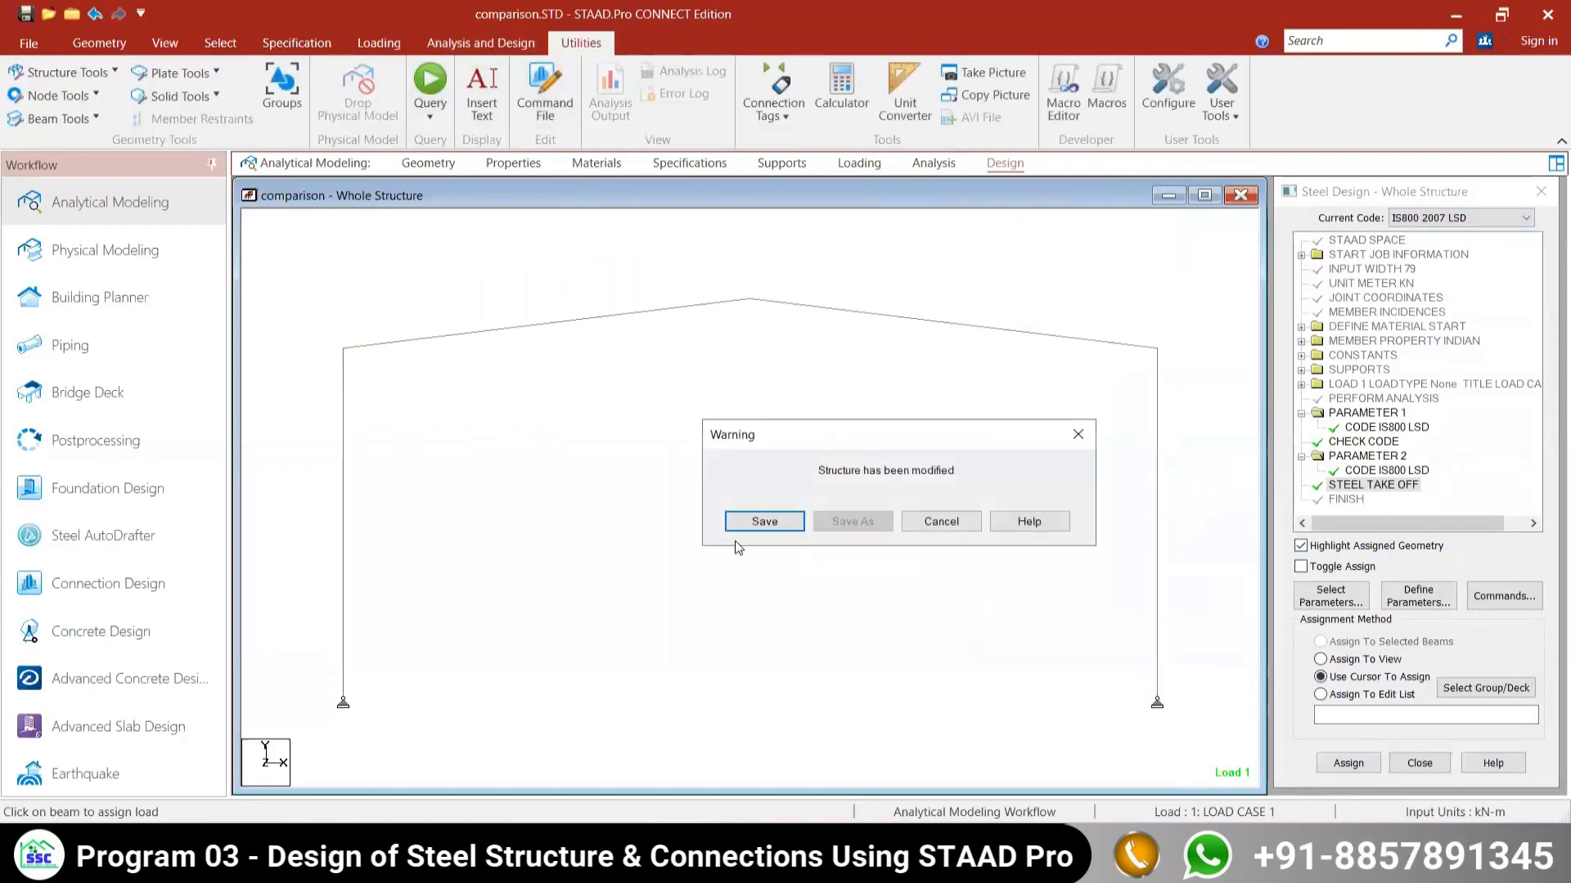
pyautogui.click(754, 520)
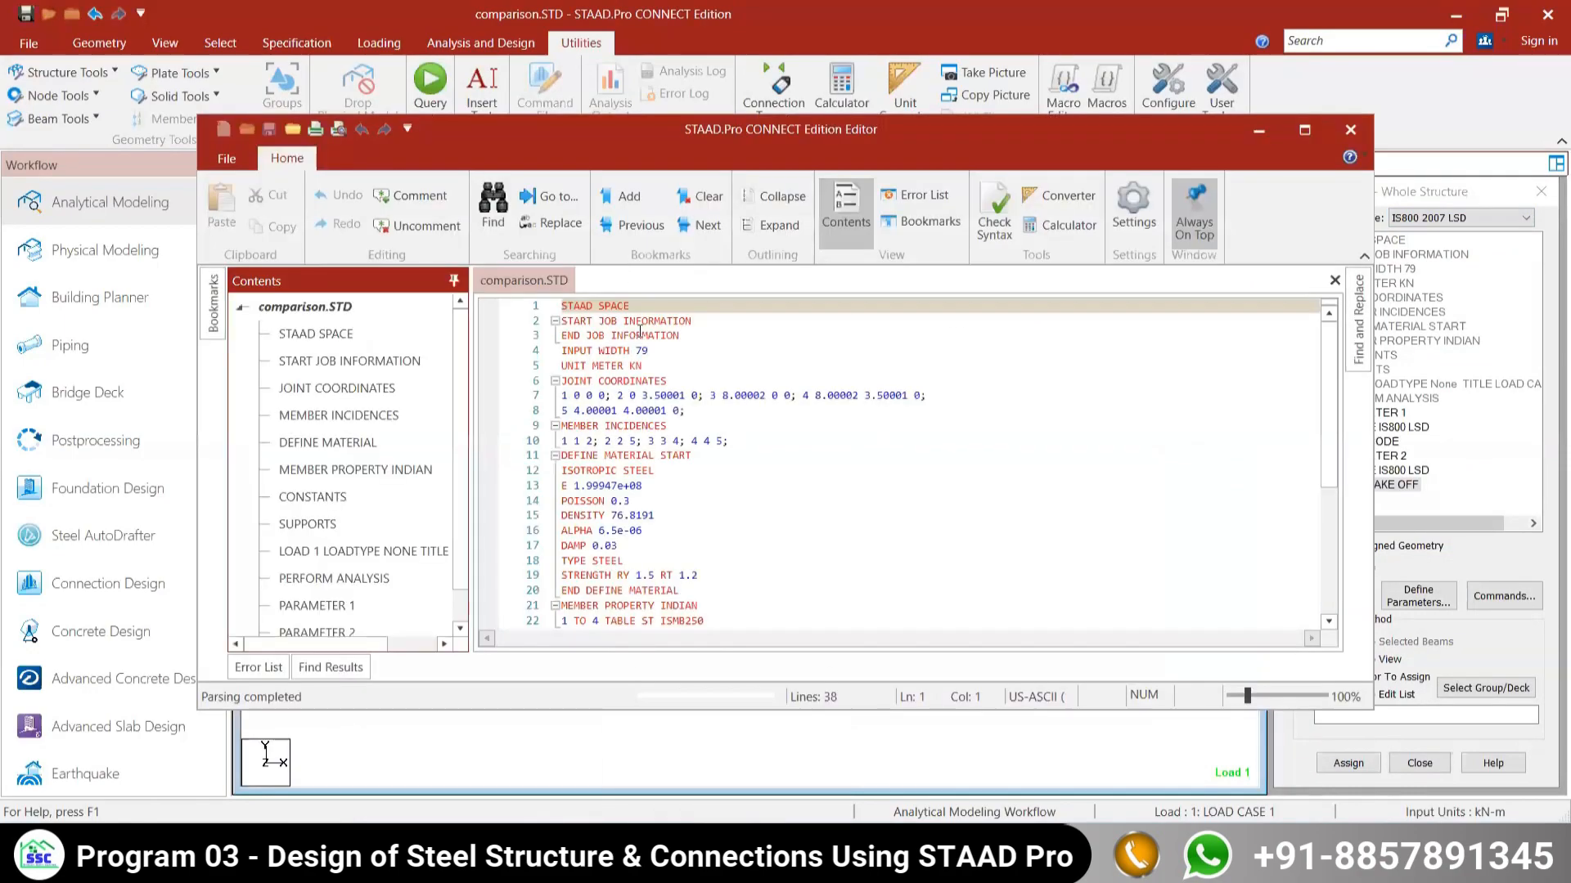
pyautogui.doubleClick(615, 306)
pyautogui.press('Delete')
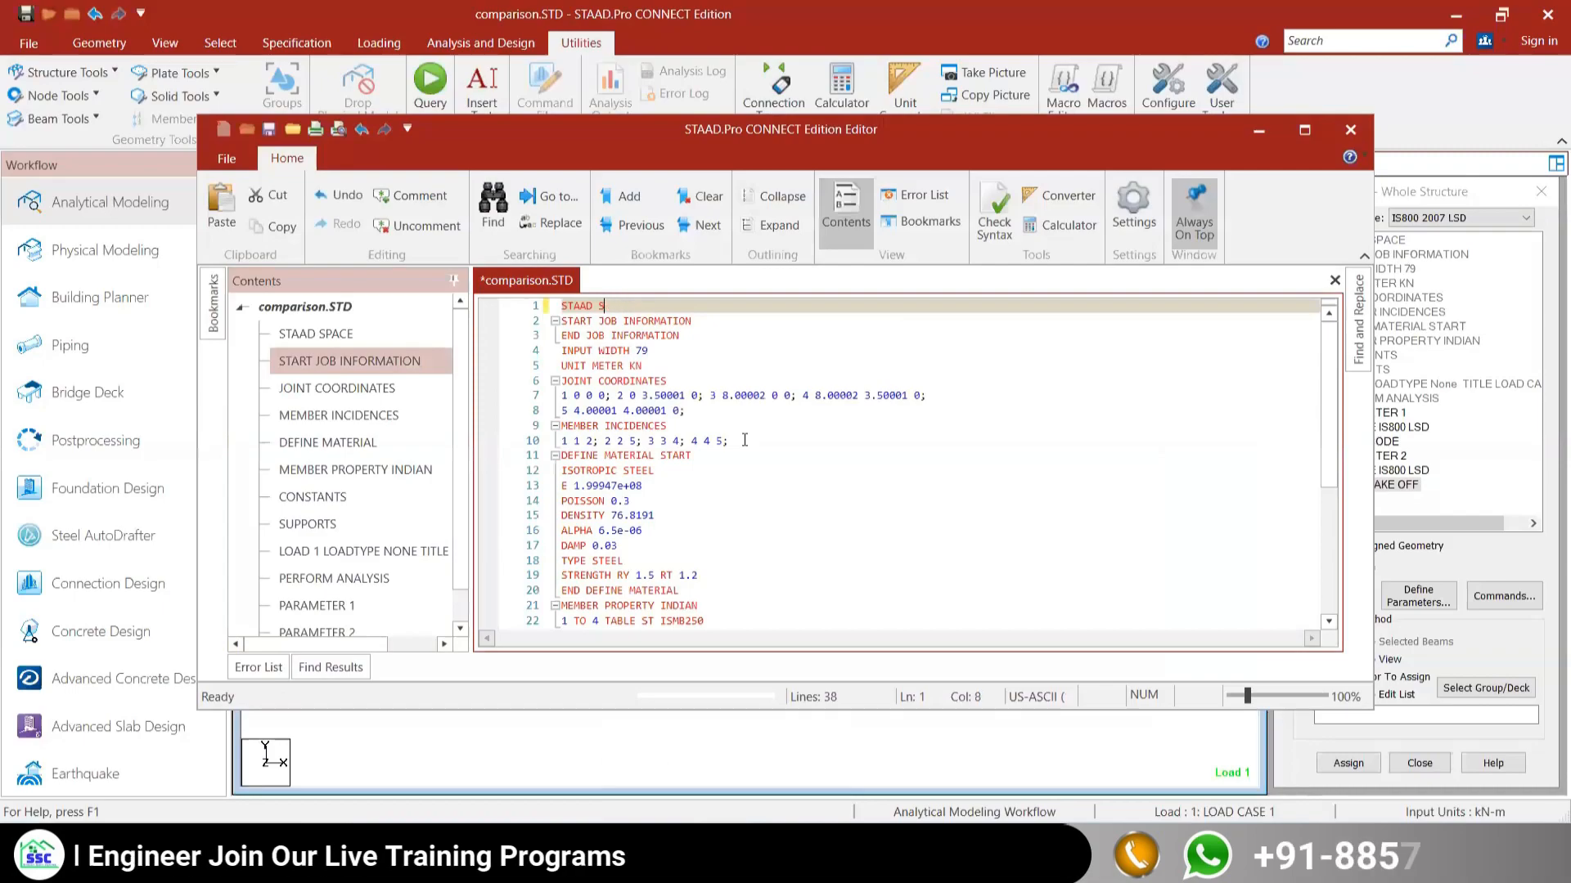
pyautogui.write('plane')
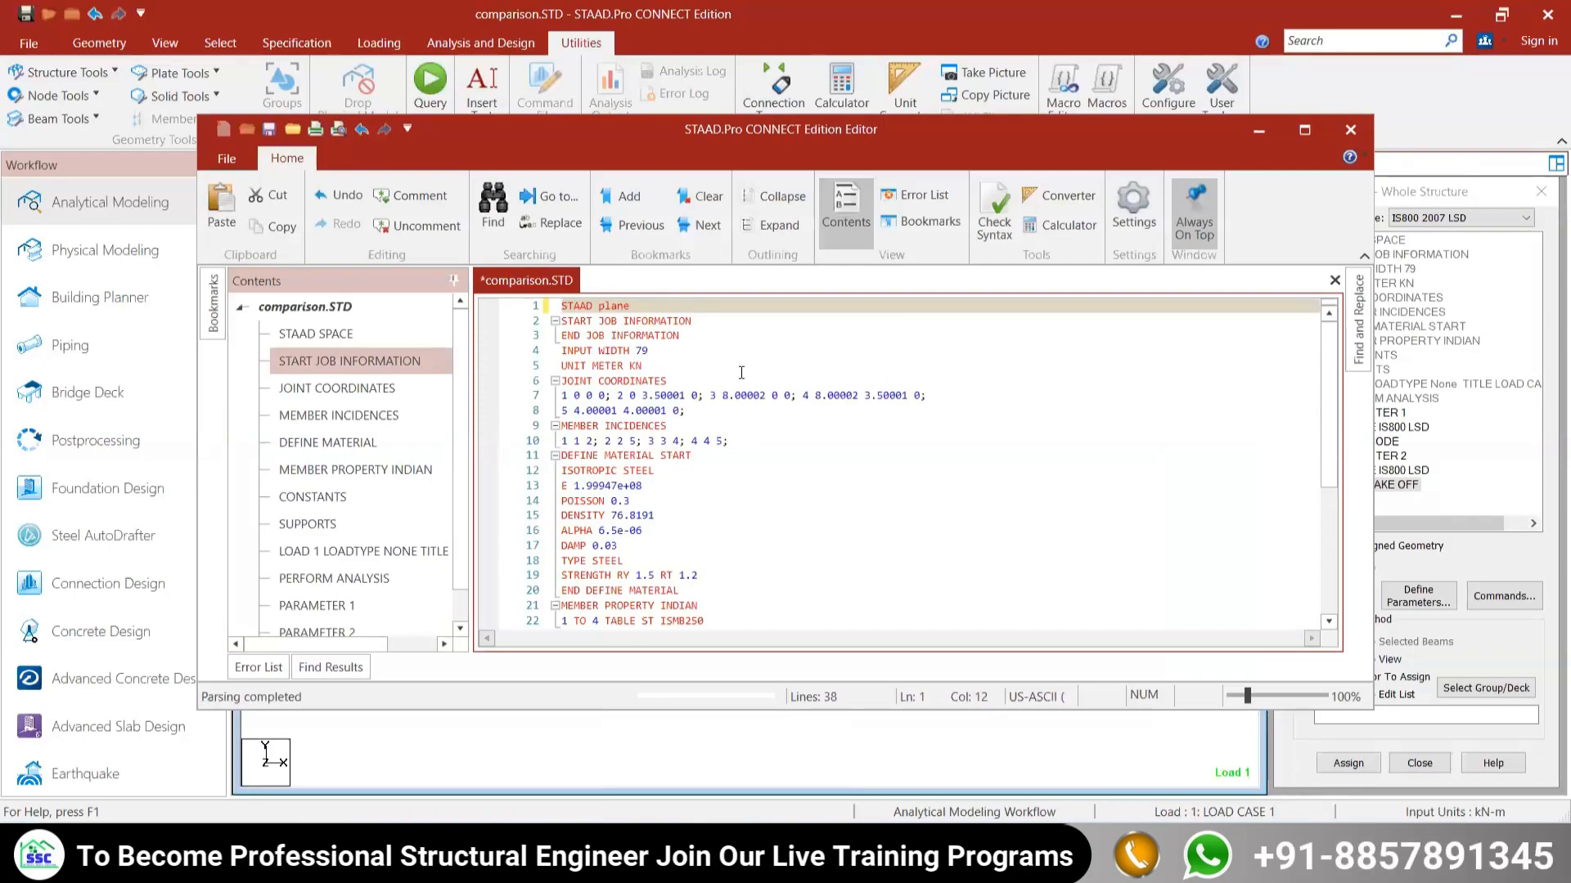
pyautogui.click(267, 129)
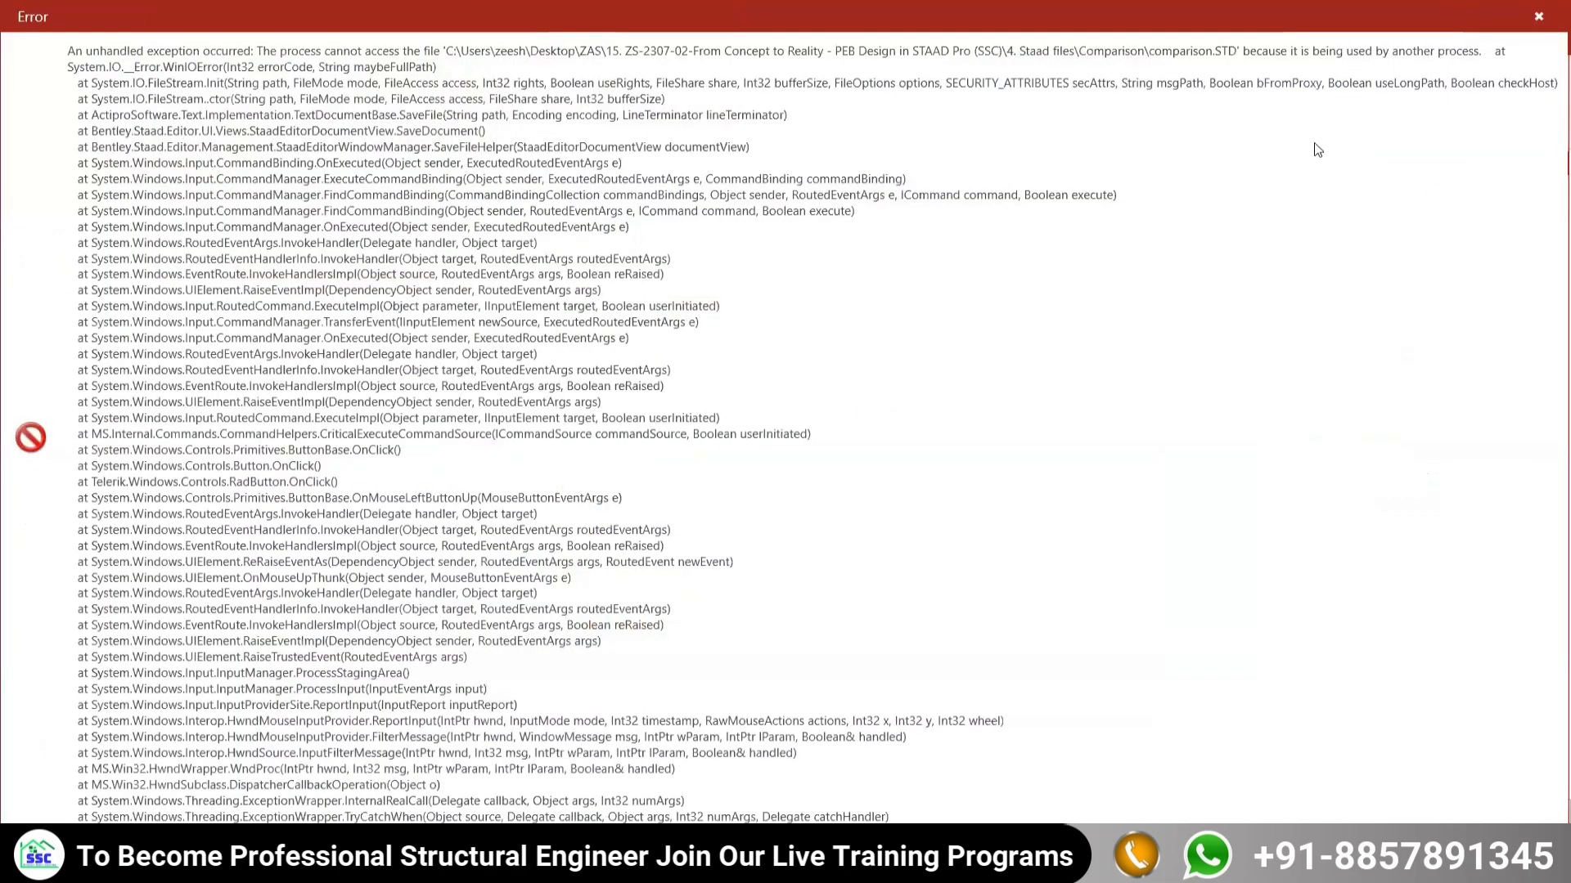
pyautogui.click(1538, 17)
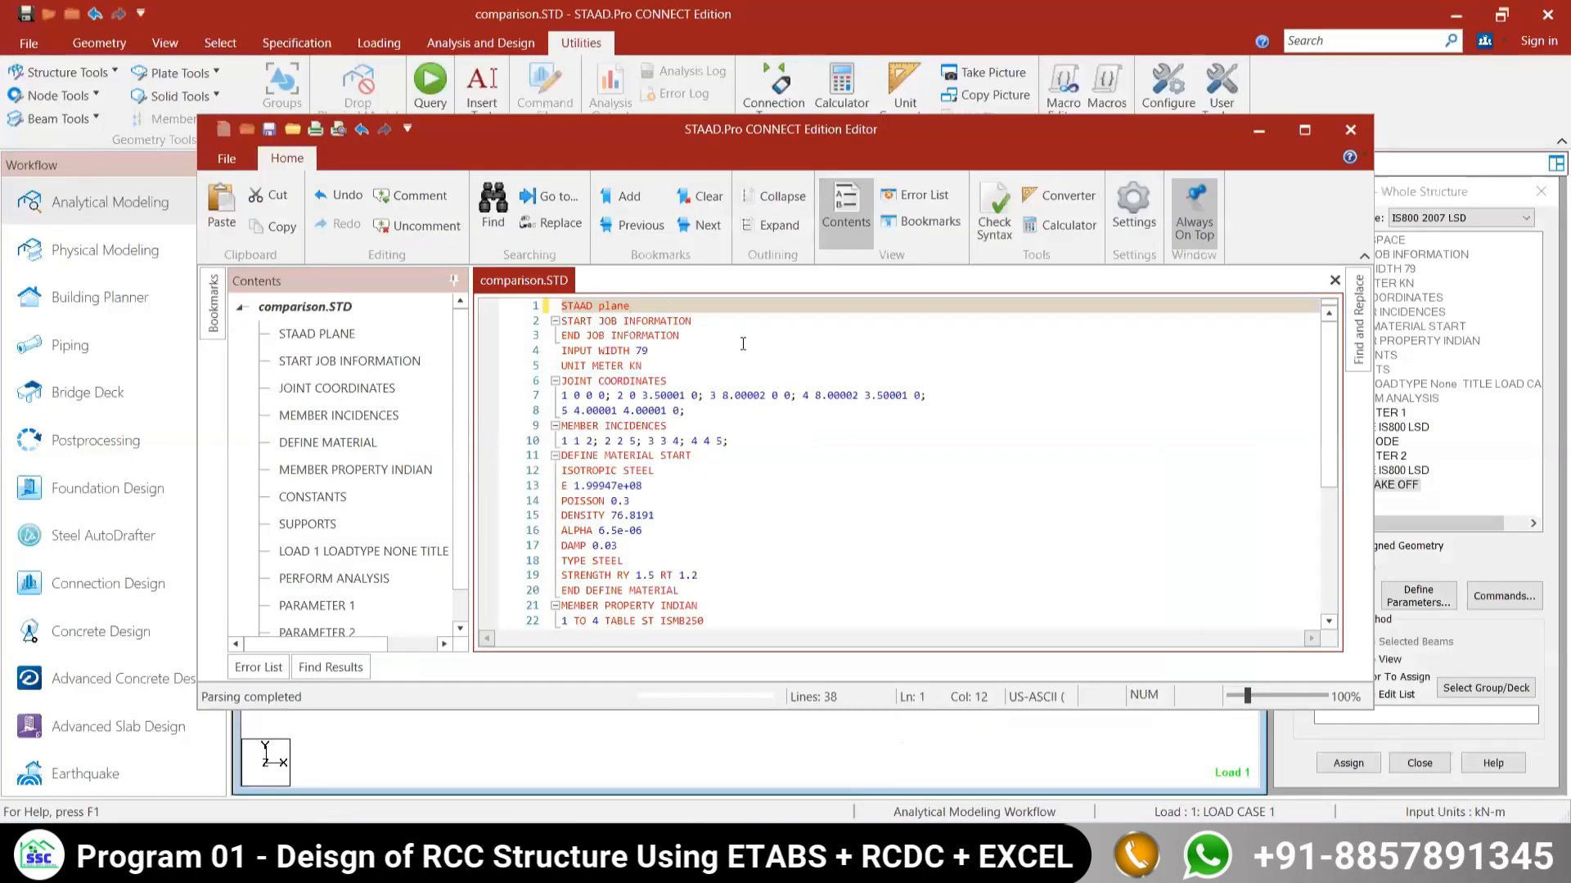
pyautogui.click(741, 341)
pyautogui.click(625, 307)
pyautogui.click(263, 130)
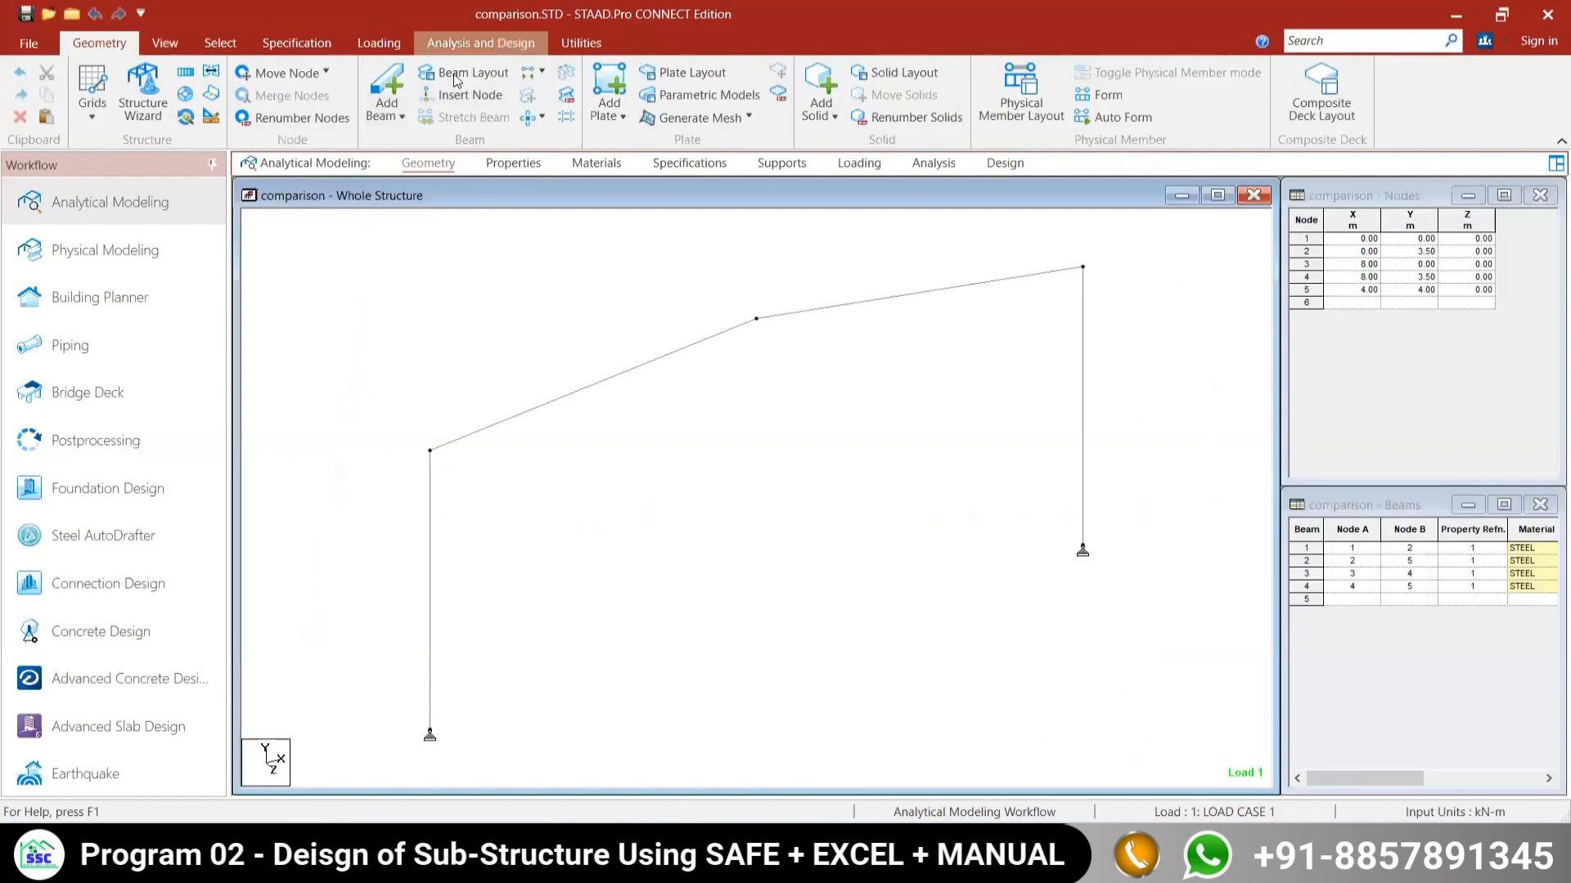
# Step: Run the analysis and open the postprocessing results for LOAD CASE 1
pyautogui.click(501, 41)
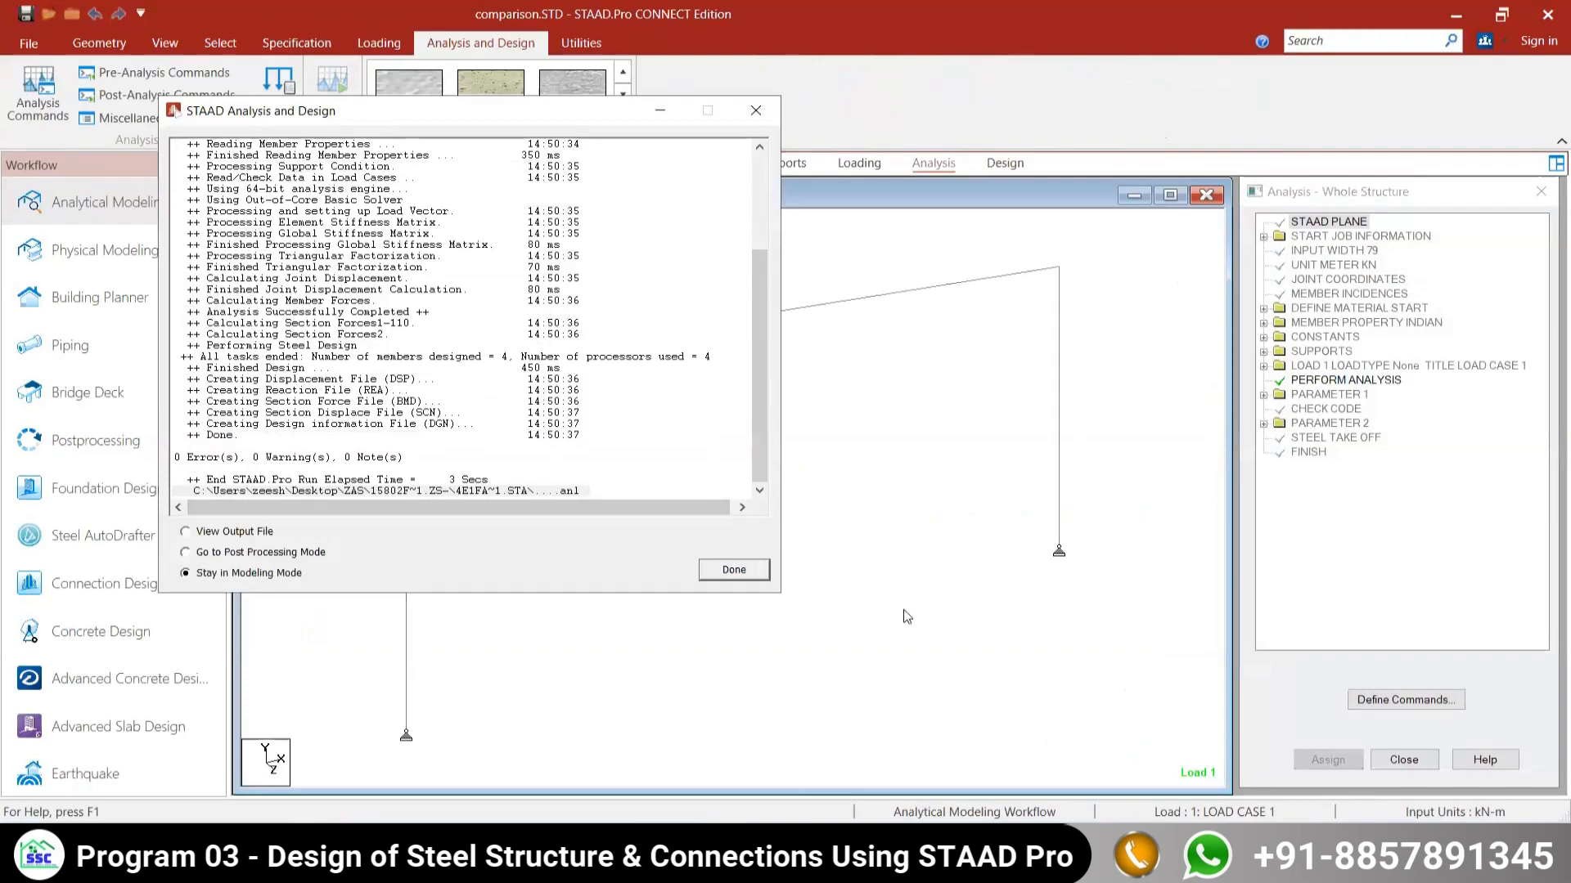
pyautogui.click(747, 578)
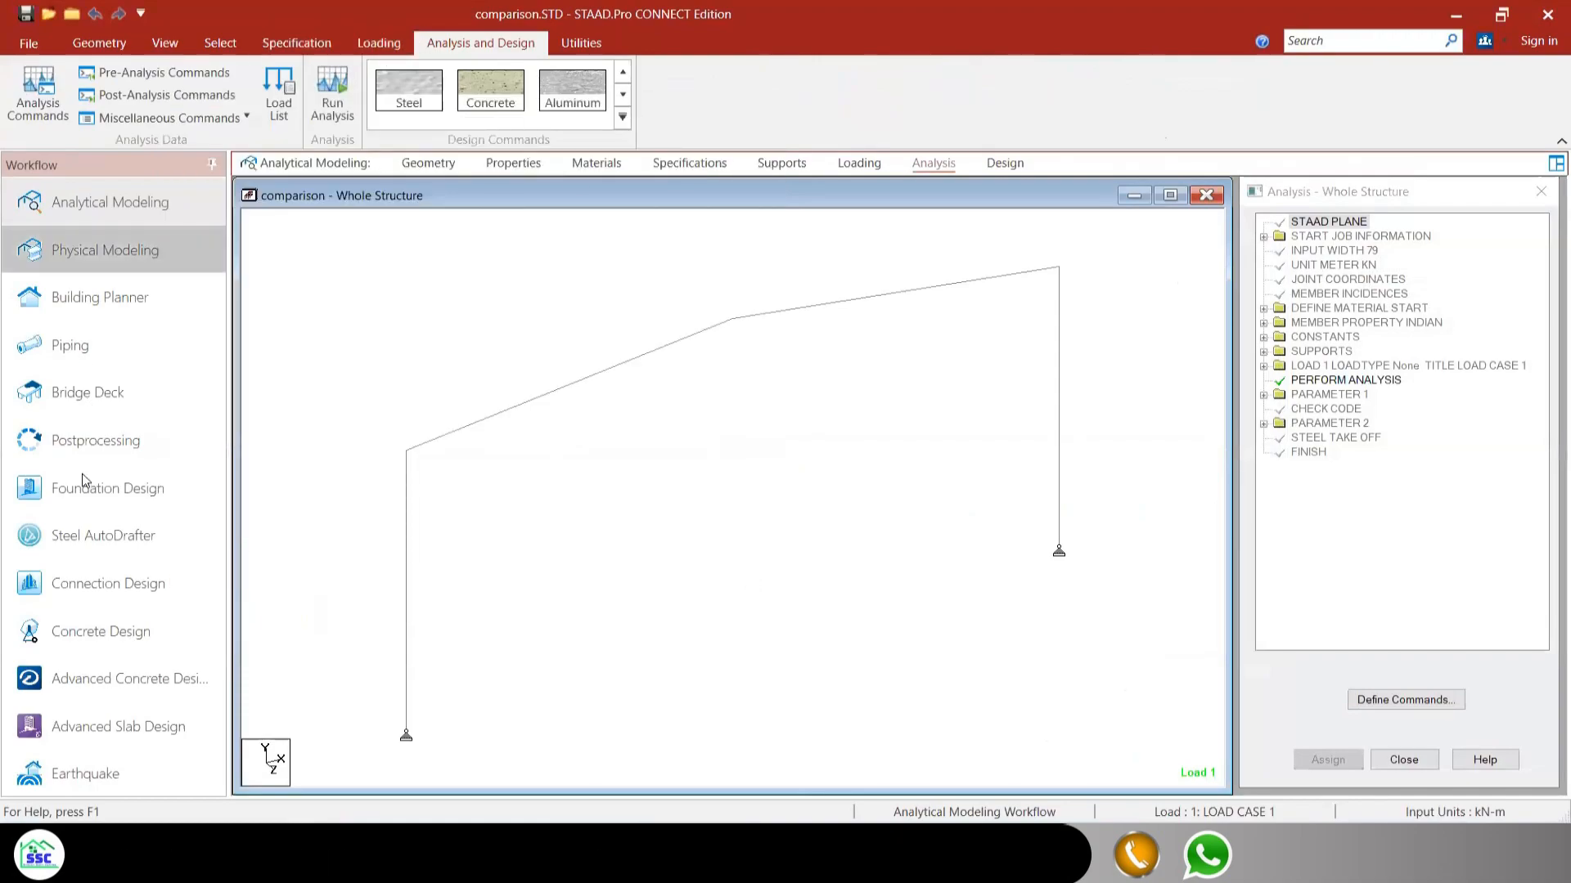
pyautogui.click(101, 450)
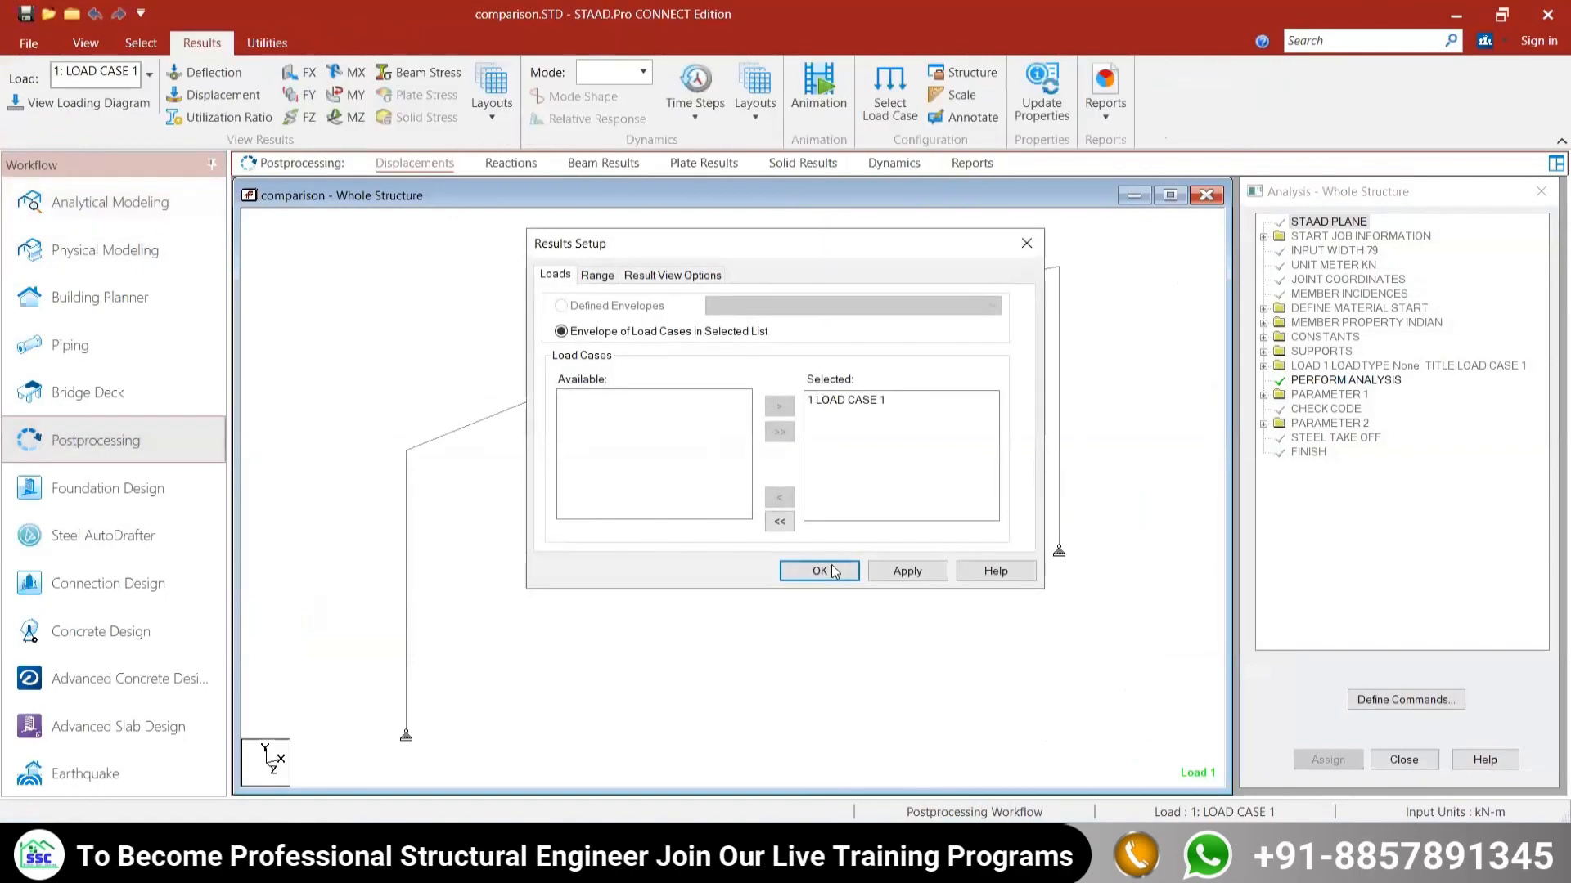
pyautogui.click(813, 568)
# Step: Check the members' utilization ratios and display the MZ bending moment diagram of the frame in front view
pyautogui.click(227, 116)
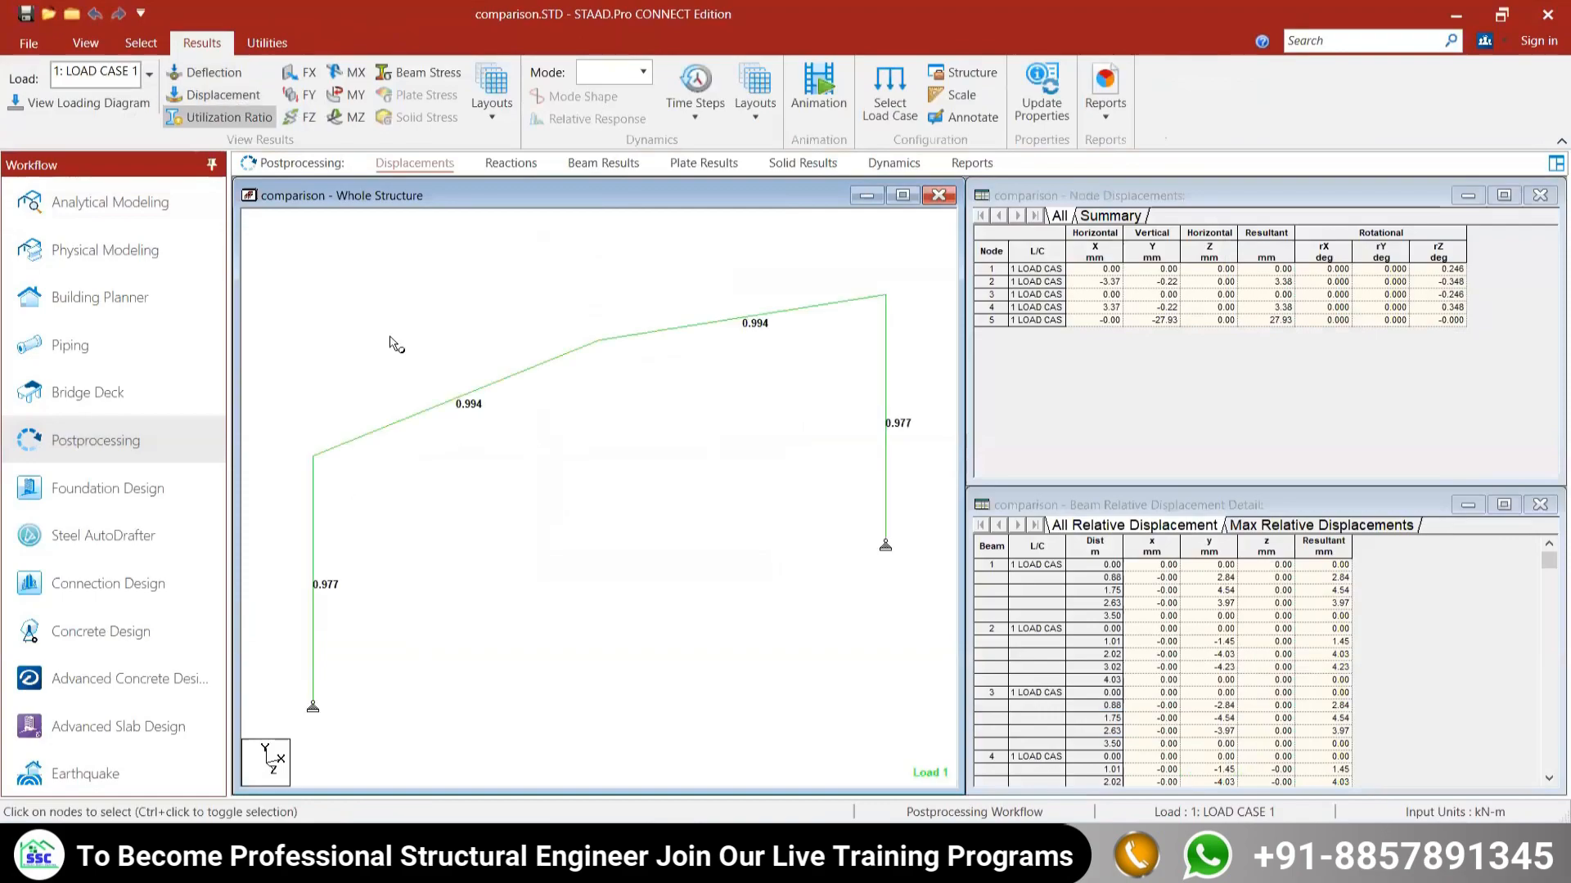
pyautogui.click(347, 117)
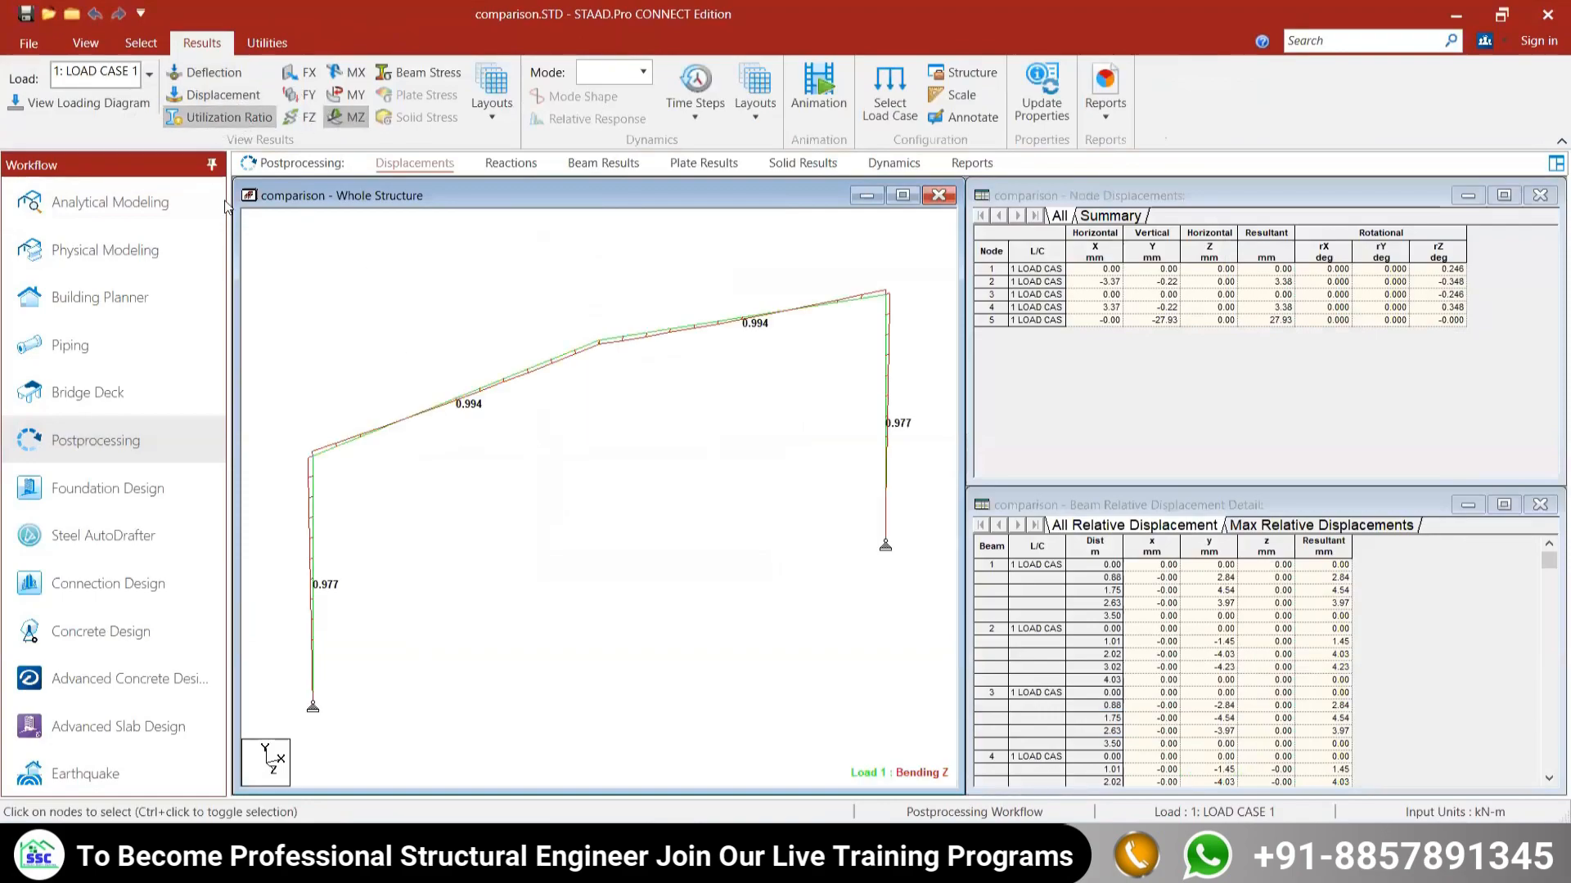
pyautogui.click(229, 119)
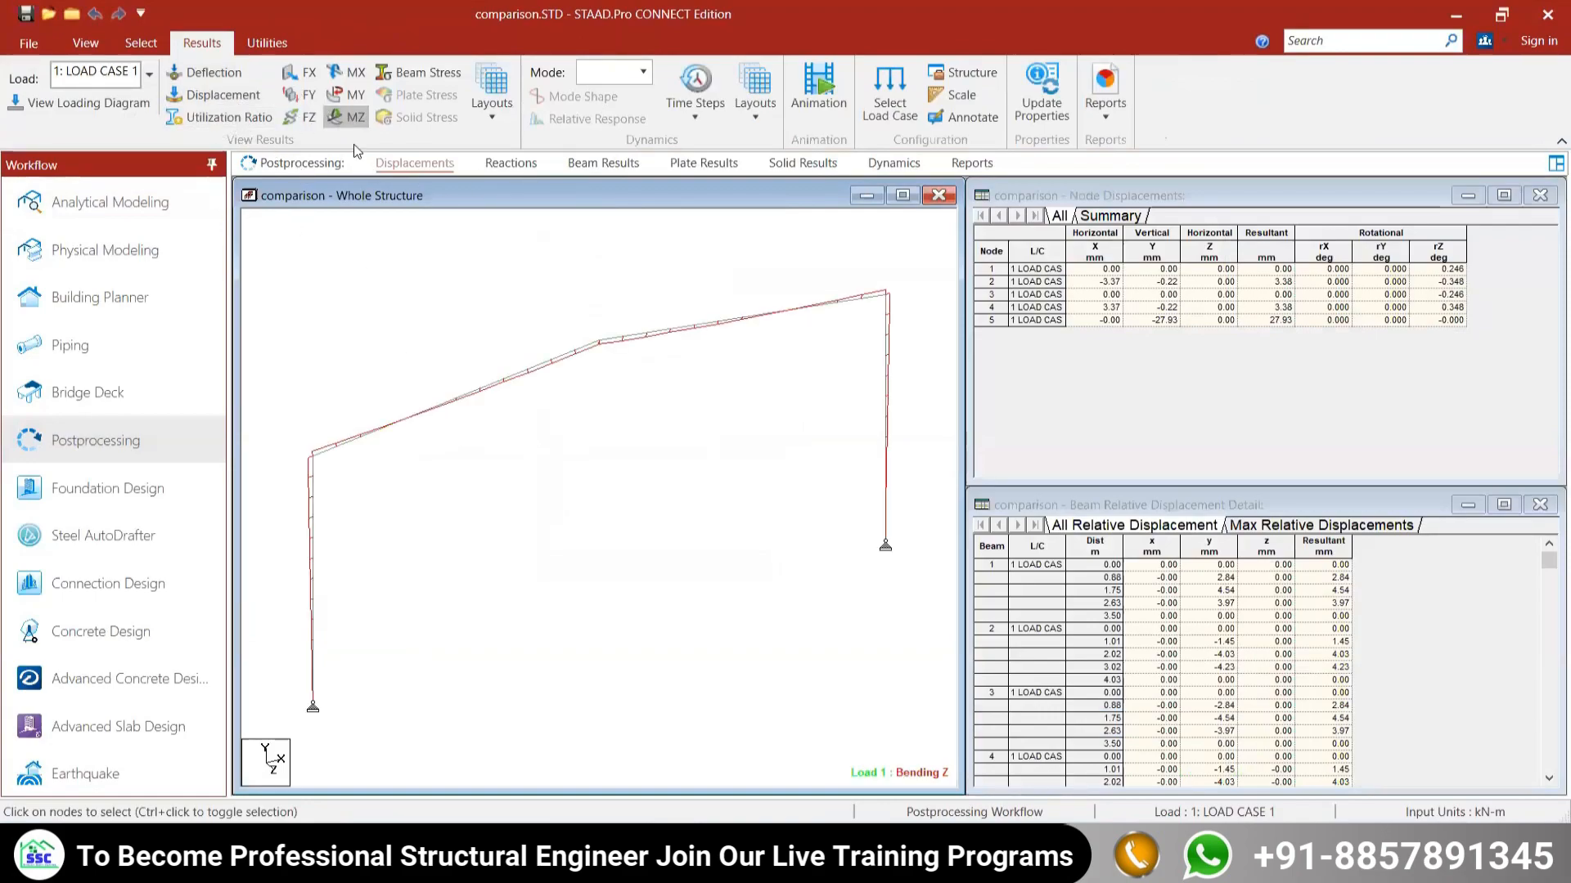
pyautogui.click(88, 44)
pyautogui.click(420, 95)
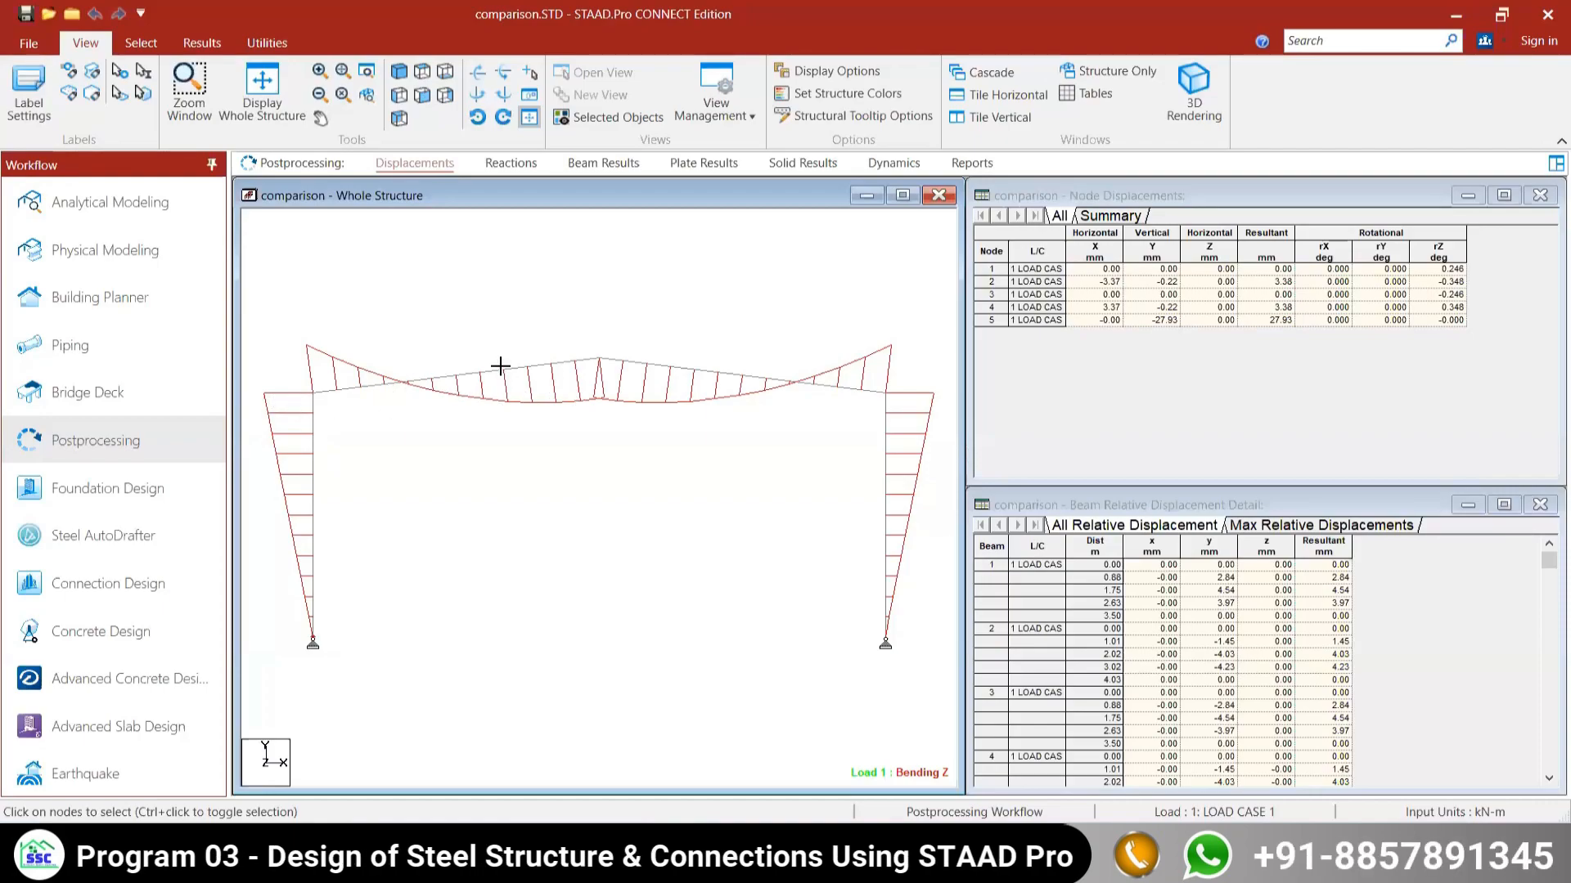
# Step: Examine the steel design results and the shear and bending results of the first sloping rafter, beam 2
pyautogui.click(458, 378)
pyautogui.doubleClick(496, 375)
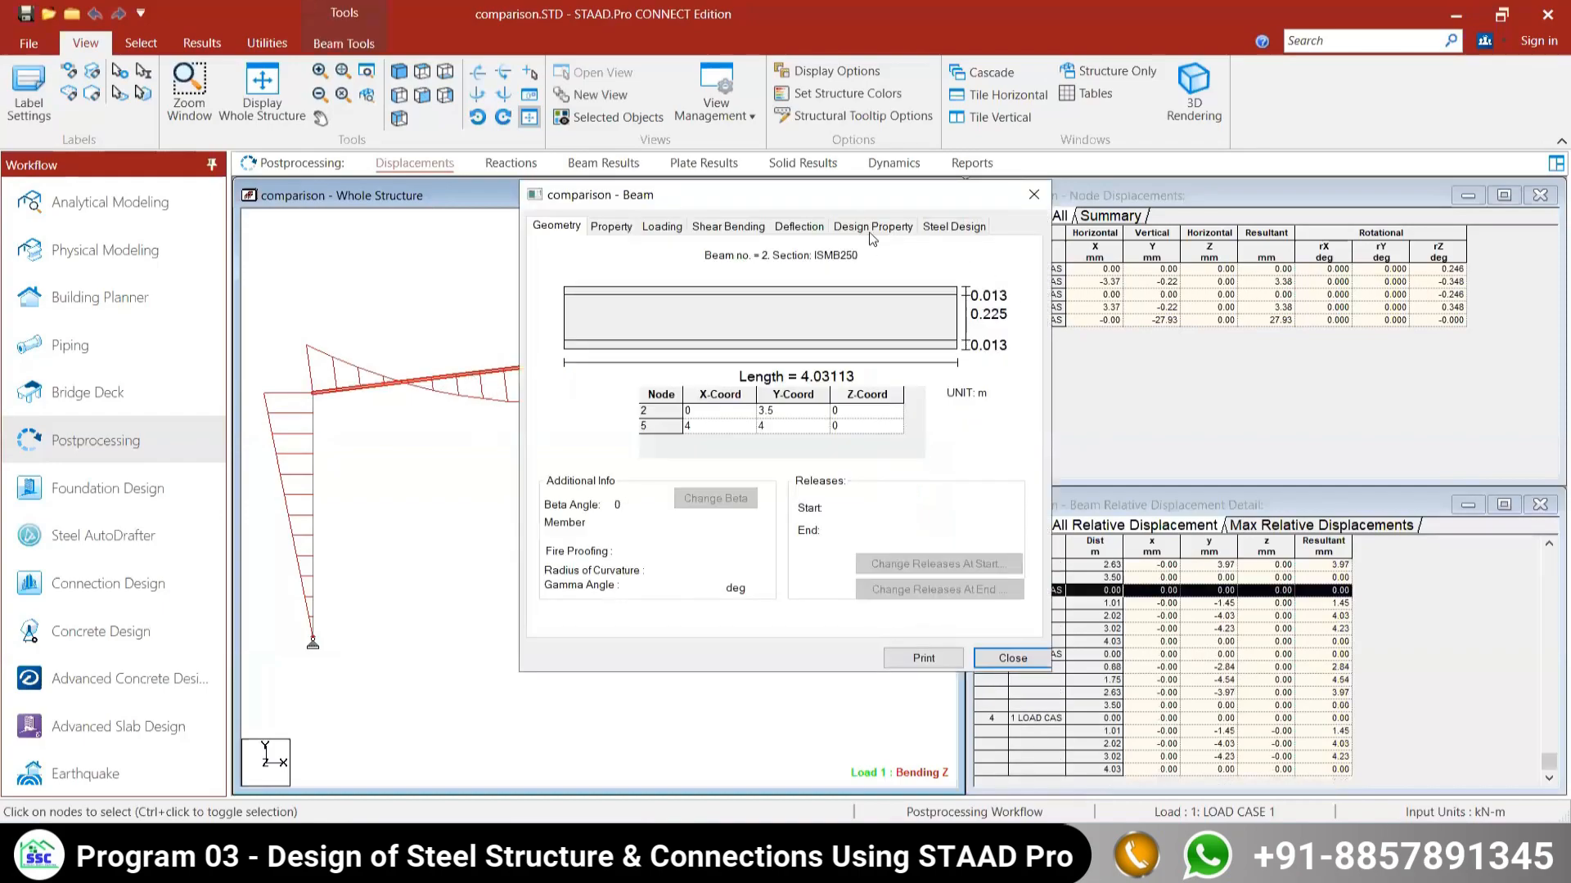
pyautogui.click(872, 230)
pyautogui.click(953, 226)
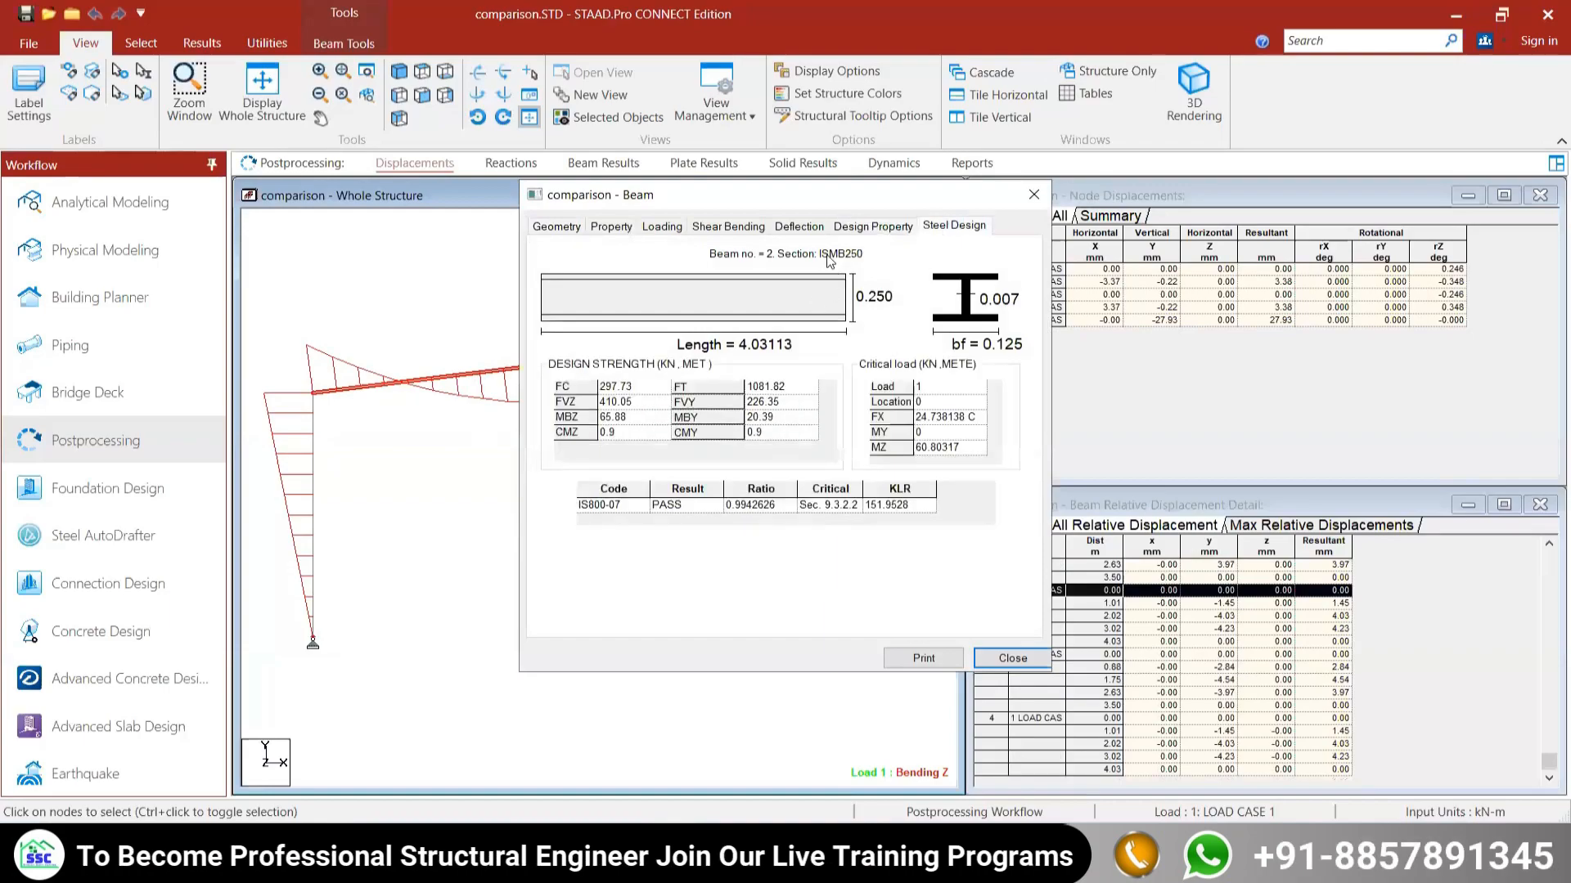
pyautogui.click(728, 226)
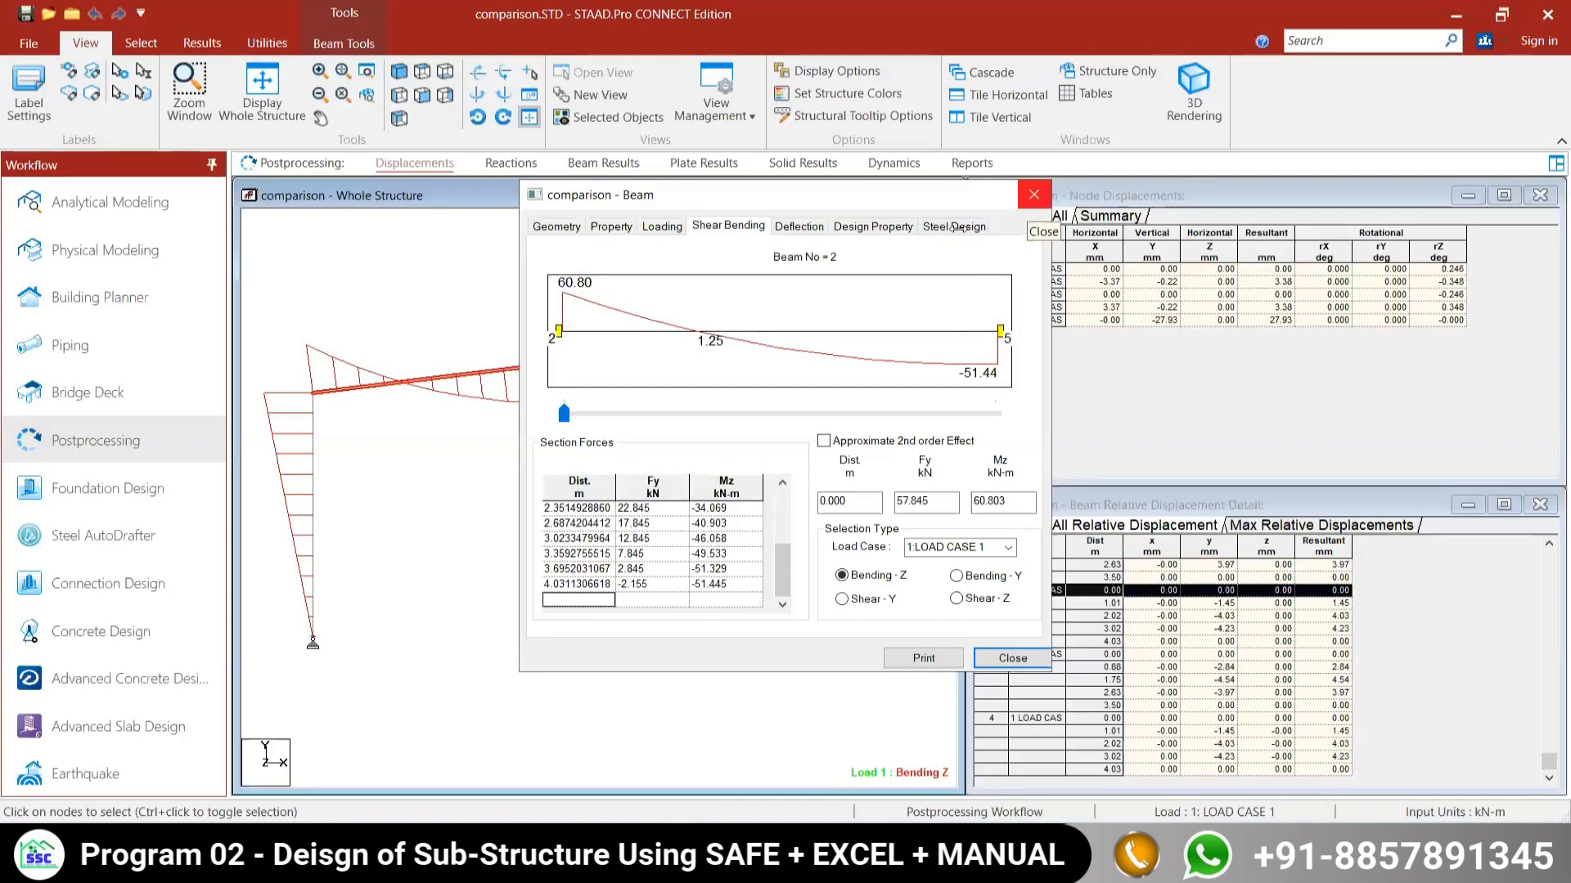
pyautogui.click(1033, 195)
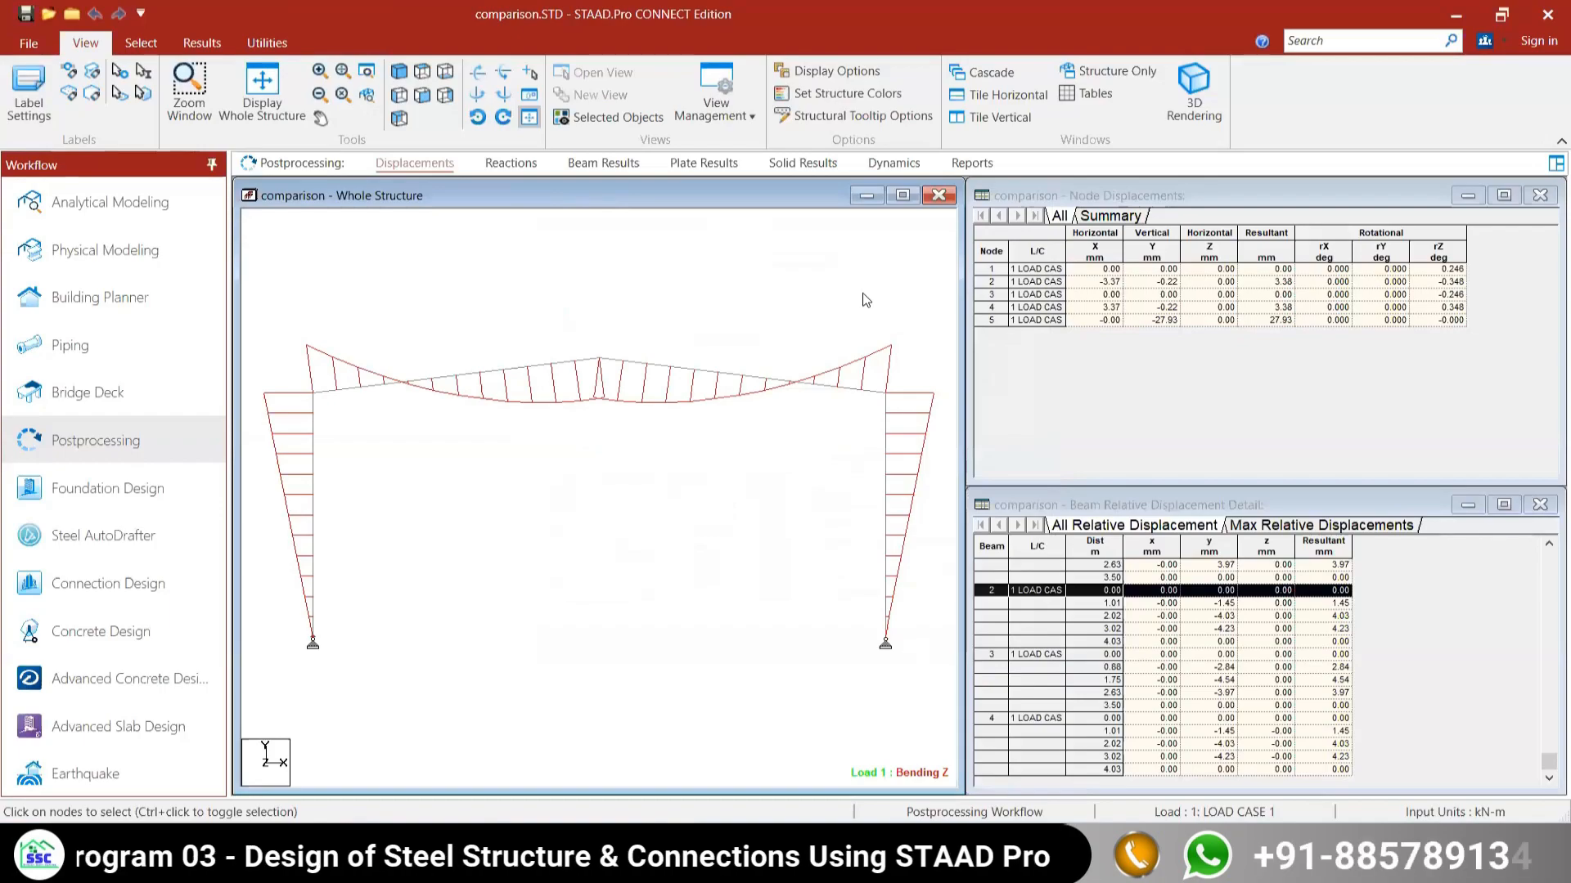
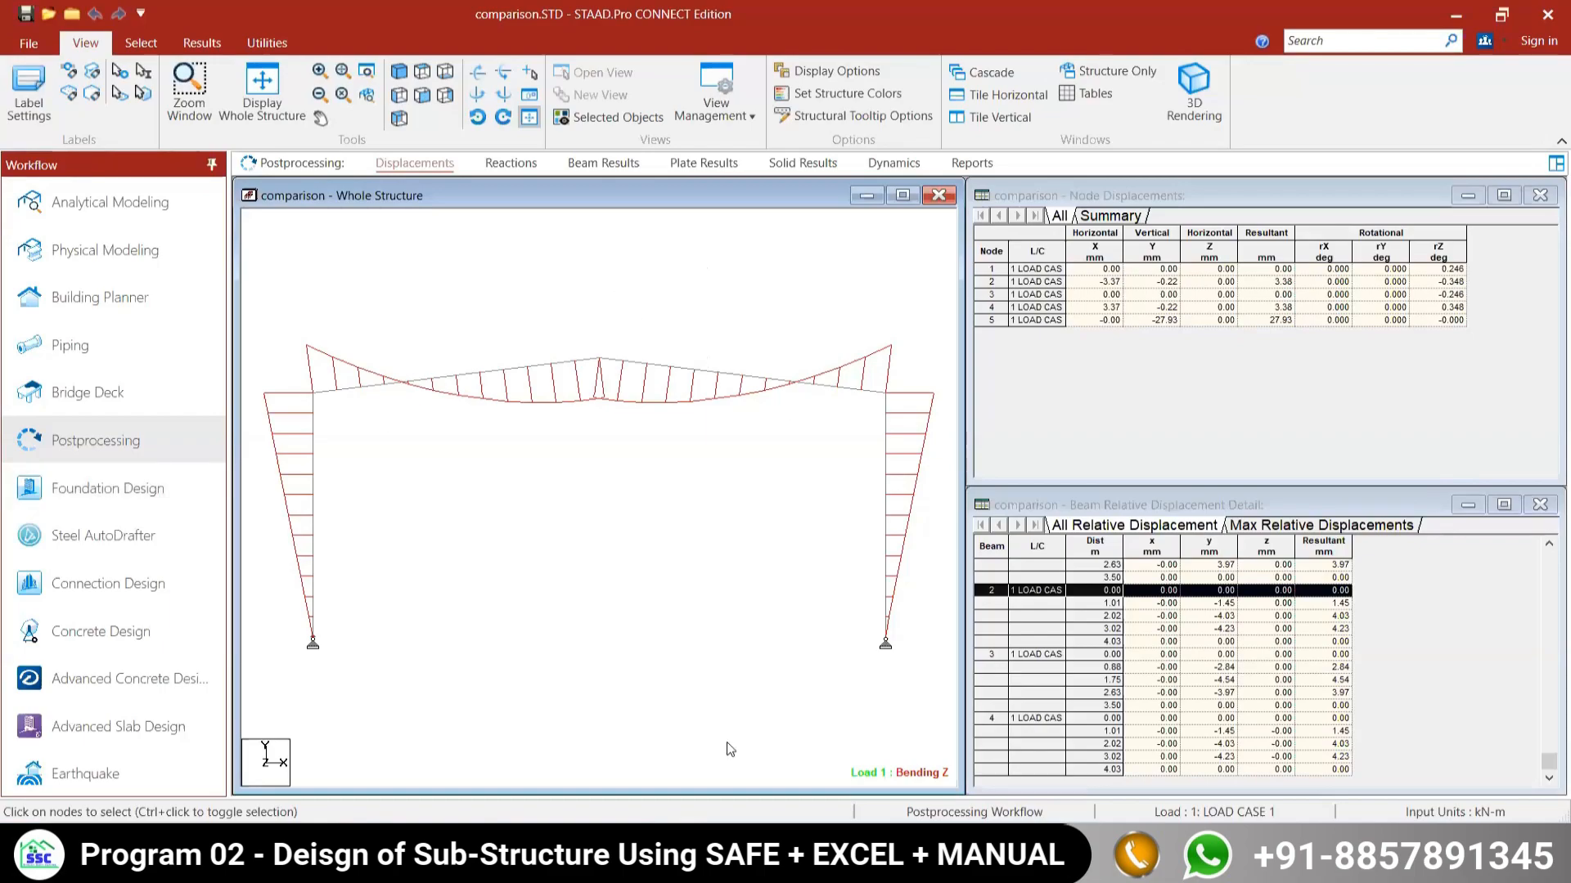
# Step: Review the captured steel take-off in Snipping Tool, then return to the Analytical Modeling workflow in STAAD.Pro
pyautogui.moveTo(623, 864)
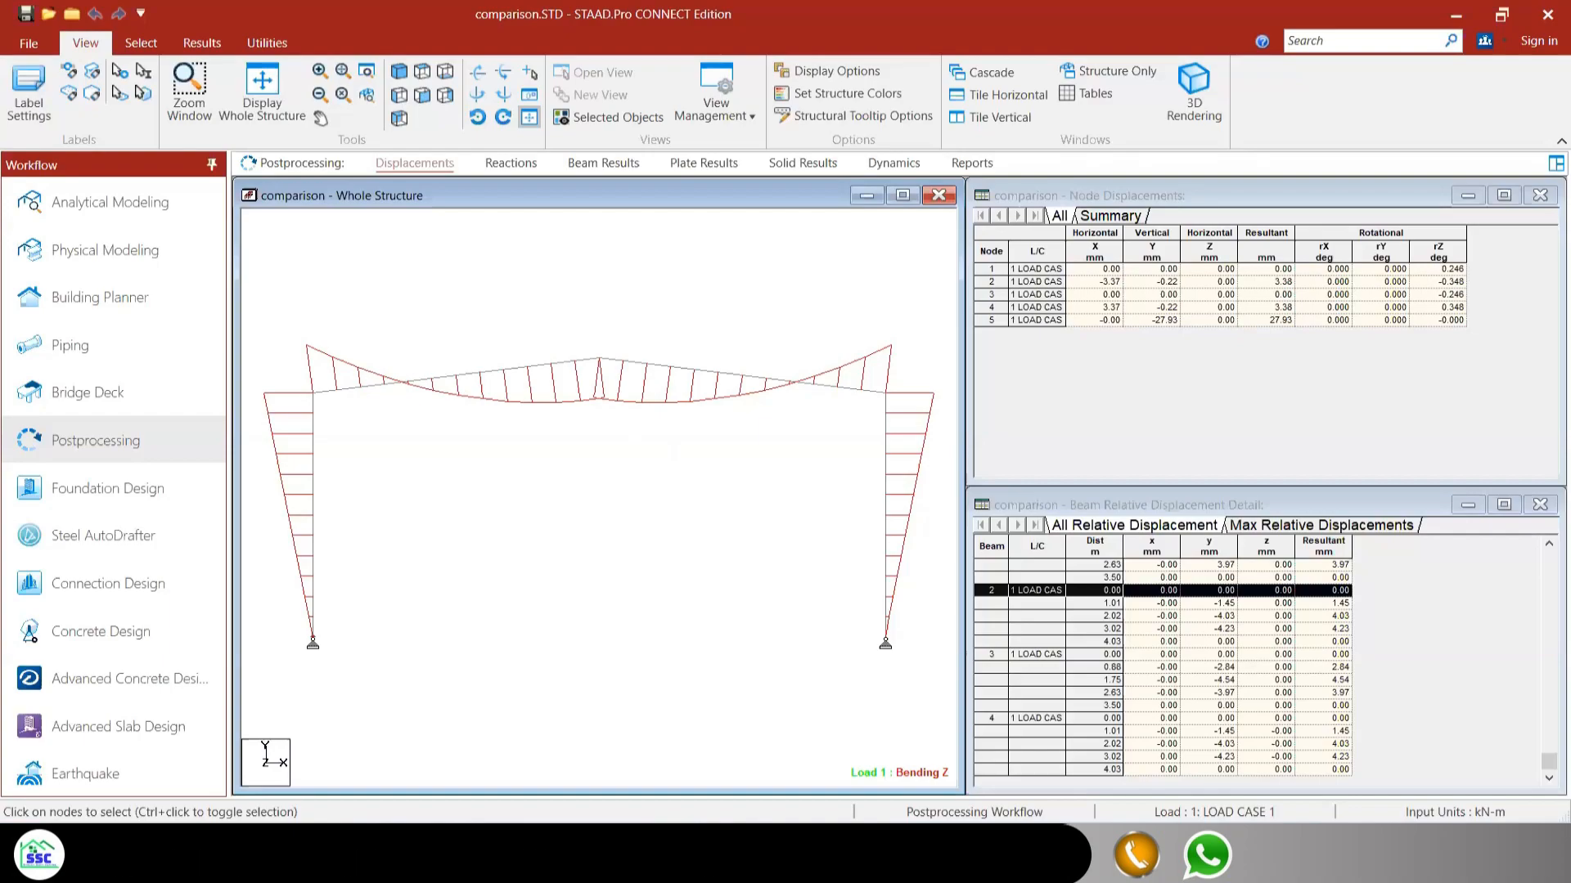
pyautogui.hotkey('alt', 'Tab')
pyautogui.moveTo(559, 384); pyautogui.dragTo(767, 131)
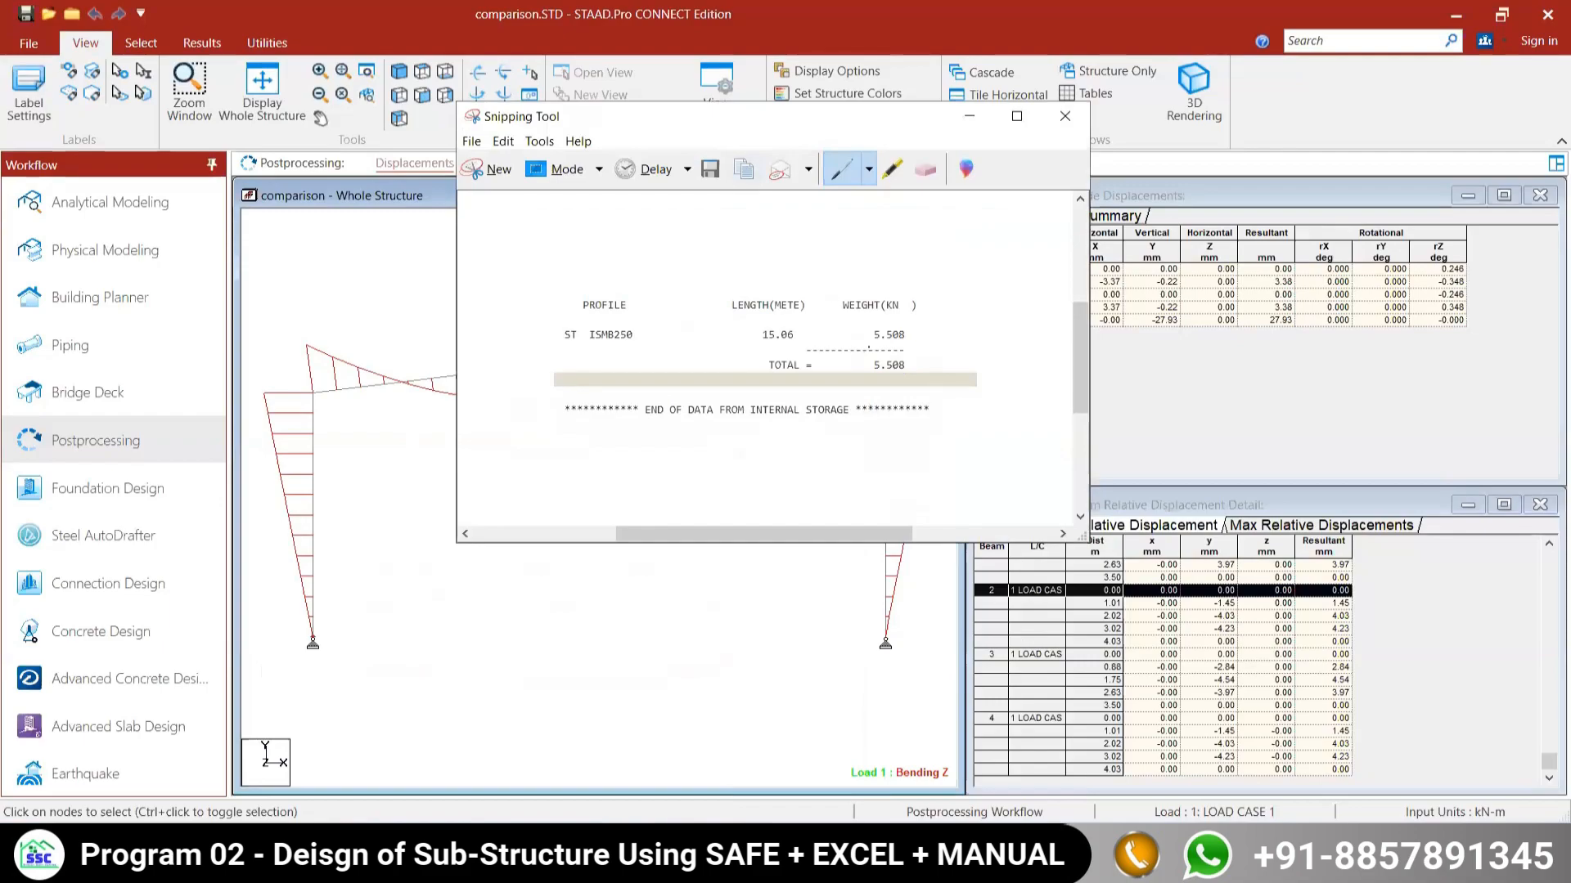
pyautogui.click(969, 116)
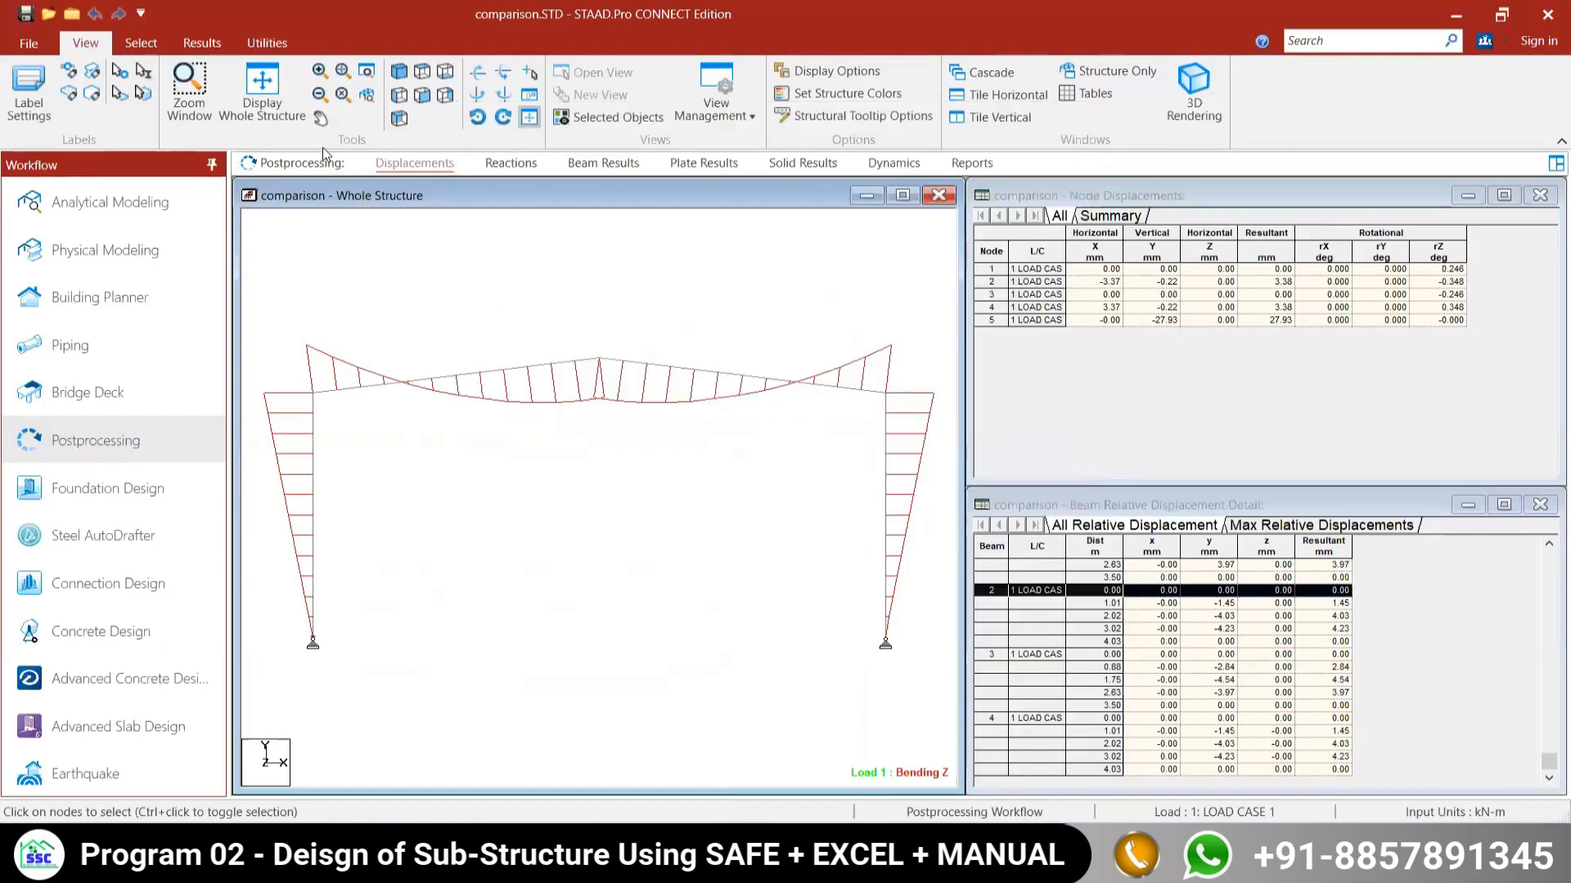
pyautogui.click(74, 216)
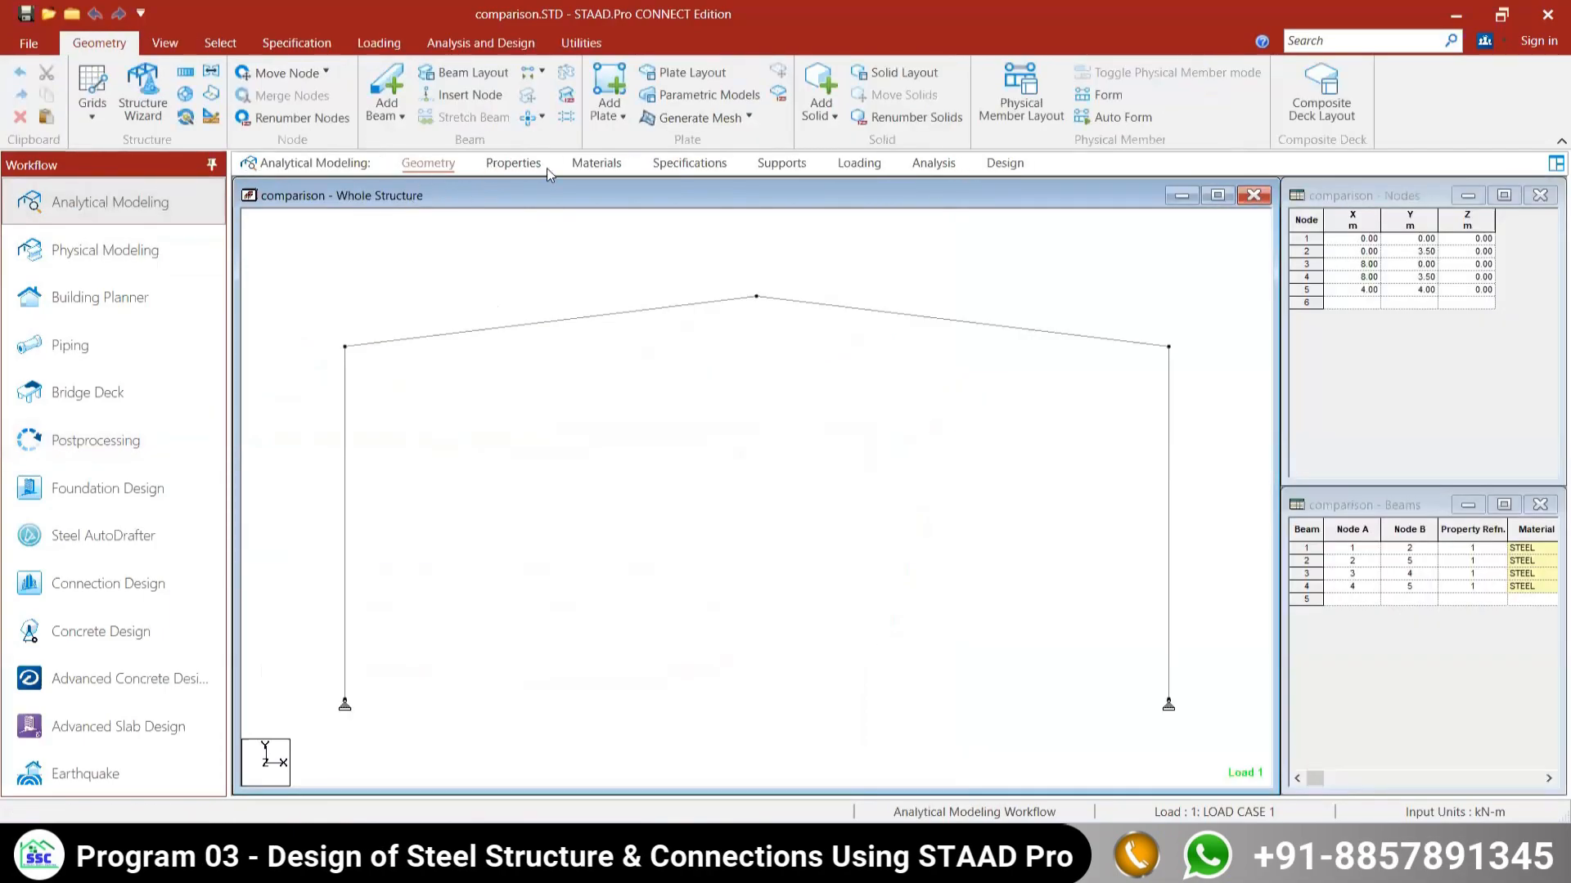
# Step: In the member properties view, insert a node by distance near the eave end of both sloping rafters
pyautogui.click(531, 164)
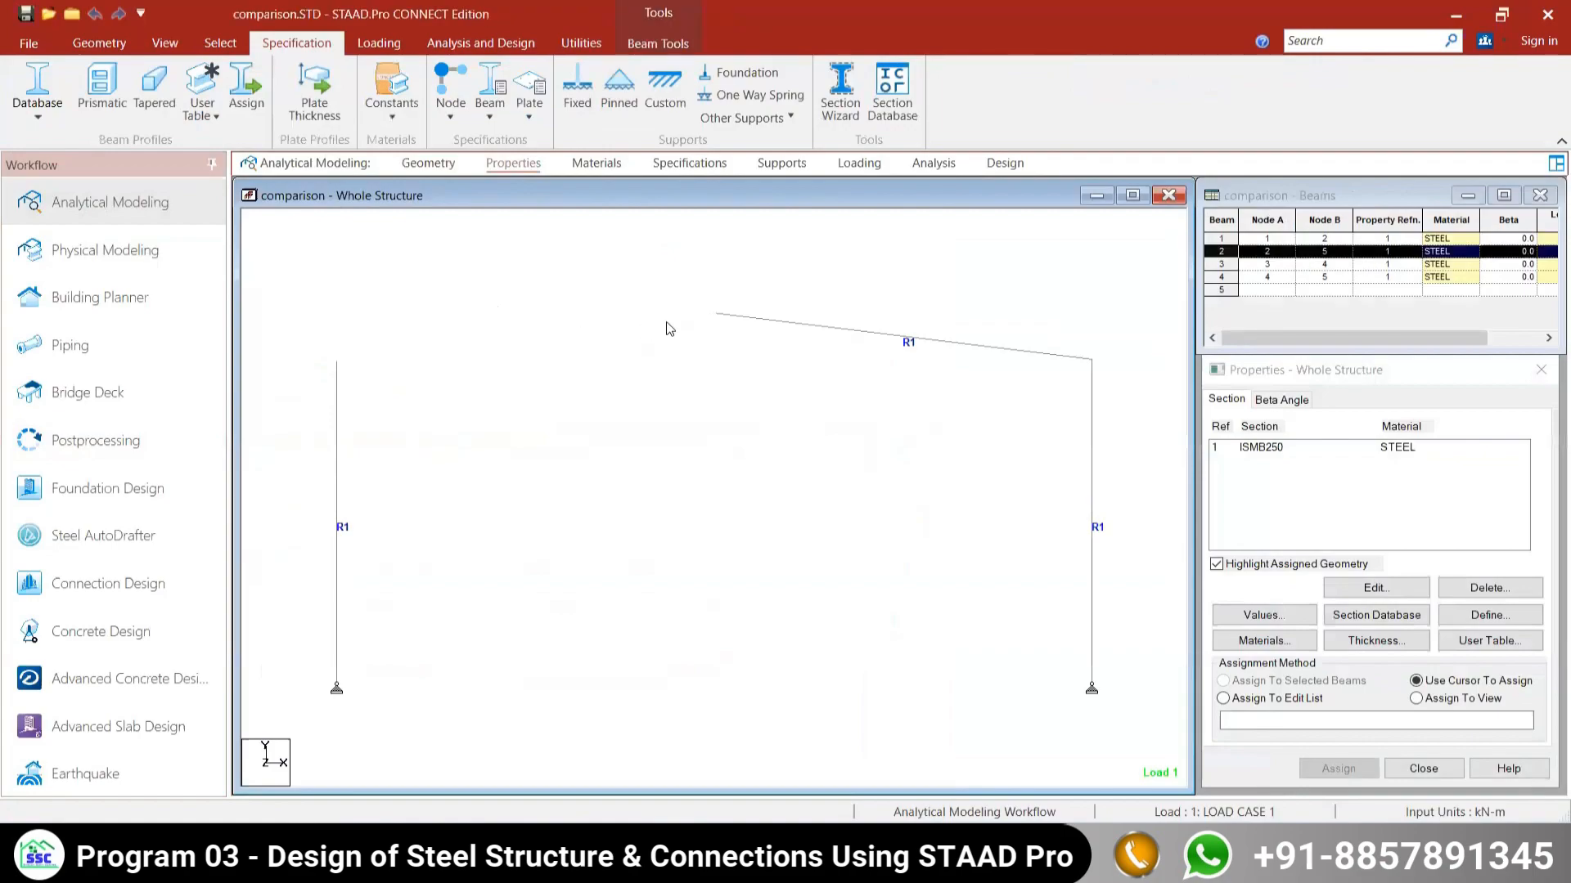
pyautogui.keyDown('ctrl'); pyautogui.click(862, 330); pyautogui.keyUp('ctrl')
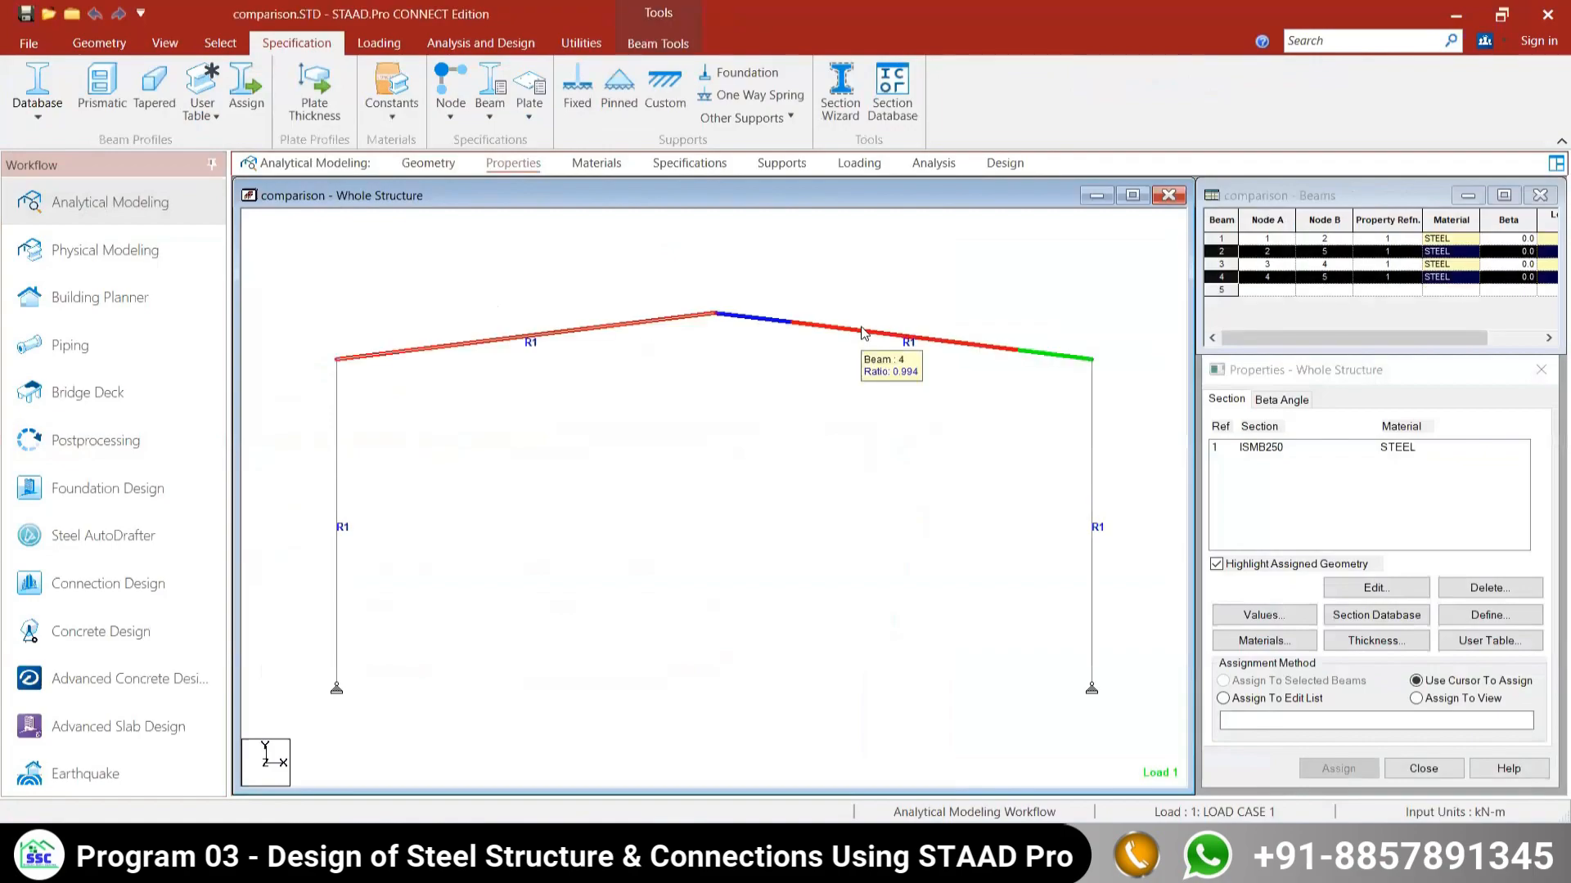
pyautogui.rightClick(862, 330)
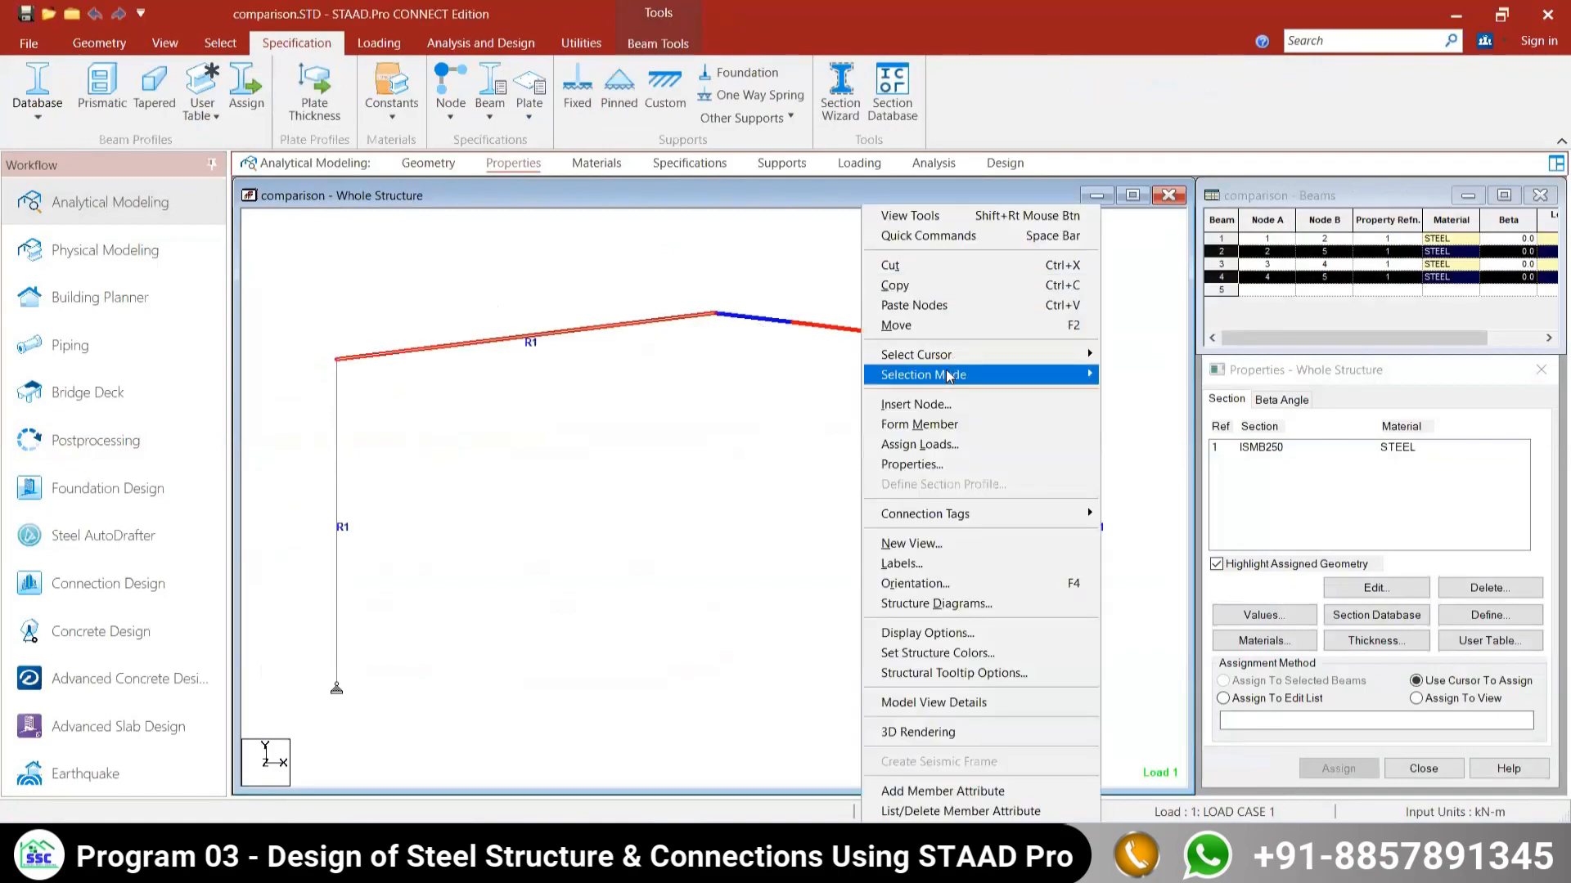
pyautogui.click(915, 404)
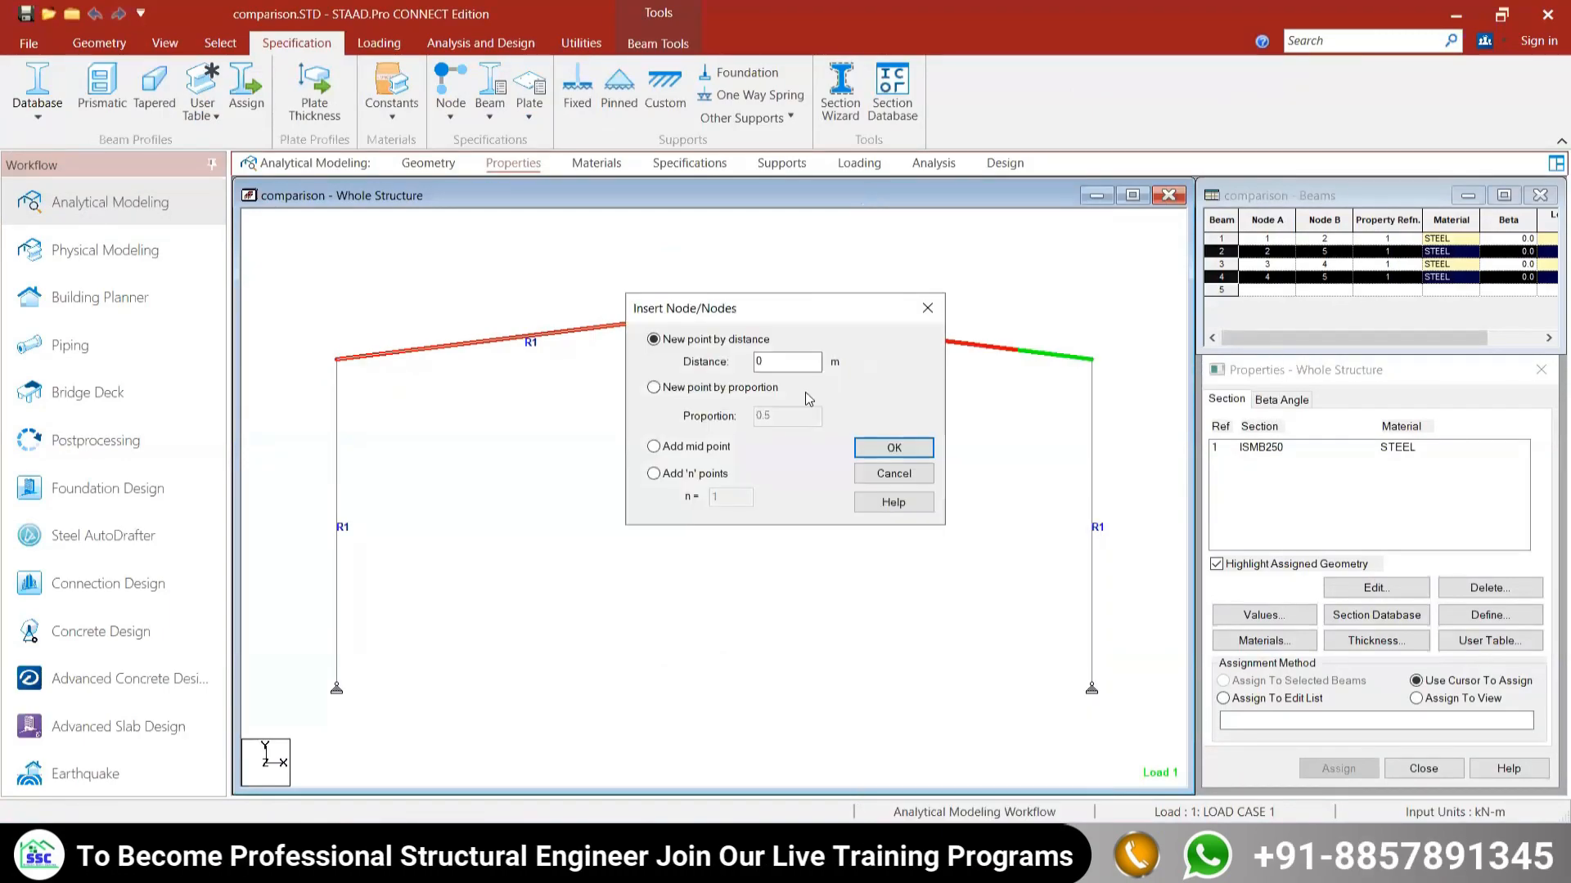
pyautogui.doubleClick(756, 361)
pyautogui.click(895, 447)
pyautogui.click(843, 471)
pyautogui.click(652, 445)
# Step: Check the split of the first sloping rafter by selecting its eave and ridge segments in turn
pyautogui.click(458, 344)
pyautogui.click(409, 332)
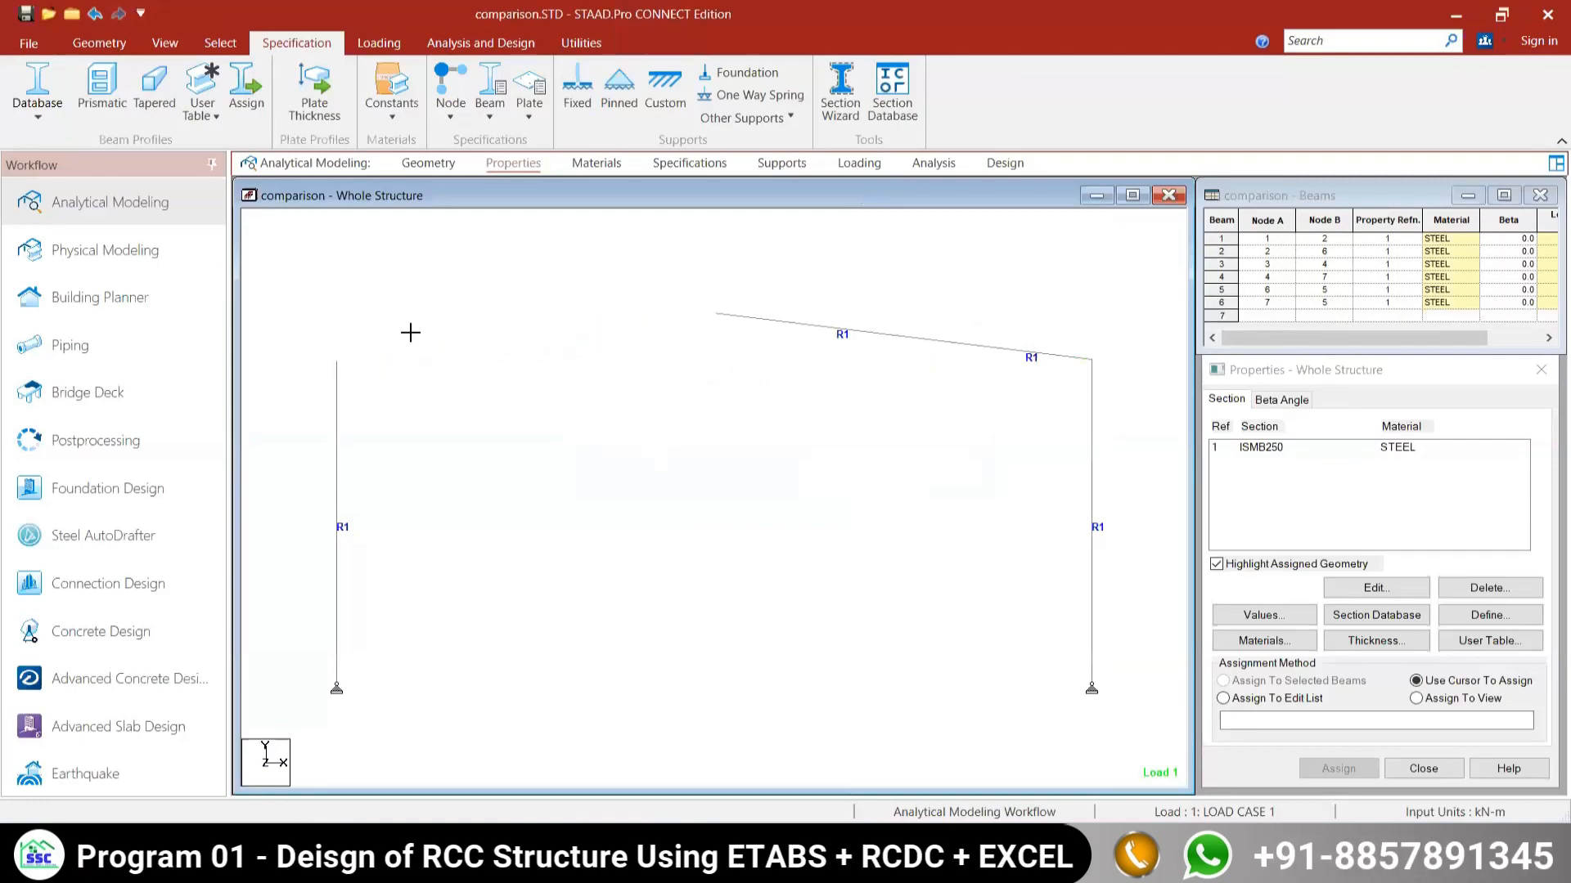
pyautogui.click(424, 350)
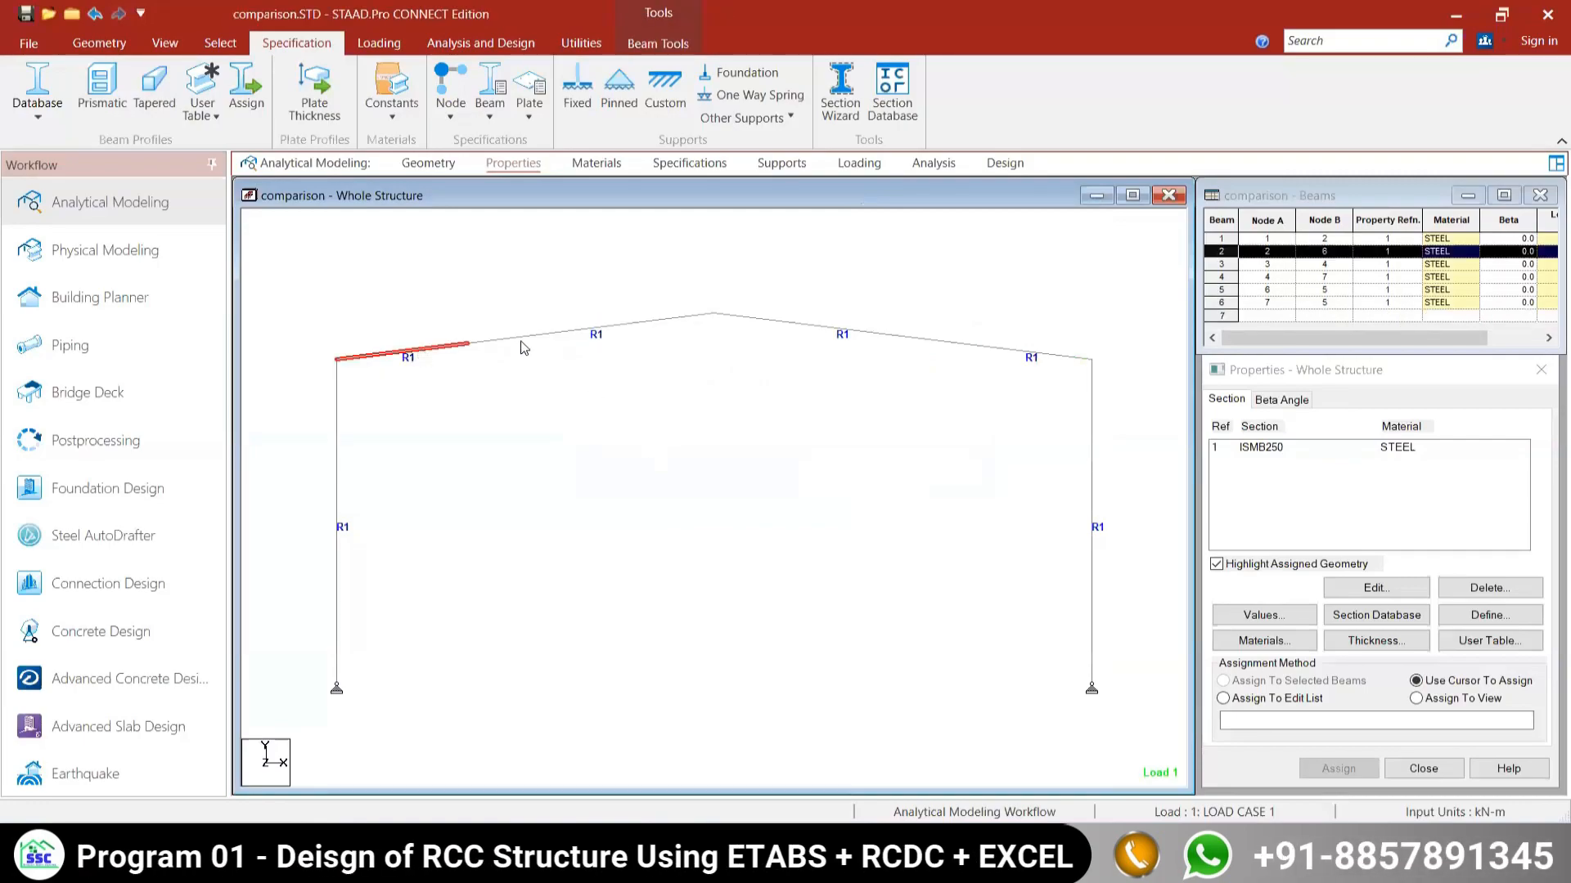
pyautogui.click(522, 342)
pyautogui.click(567, 425)
pyautogui.click(1325, 452)
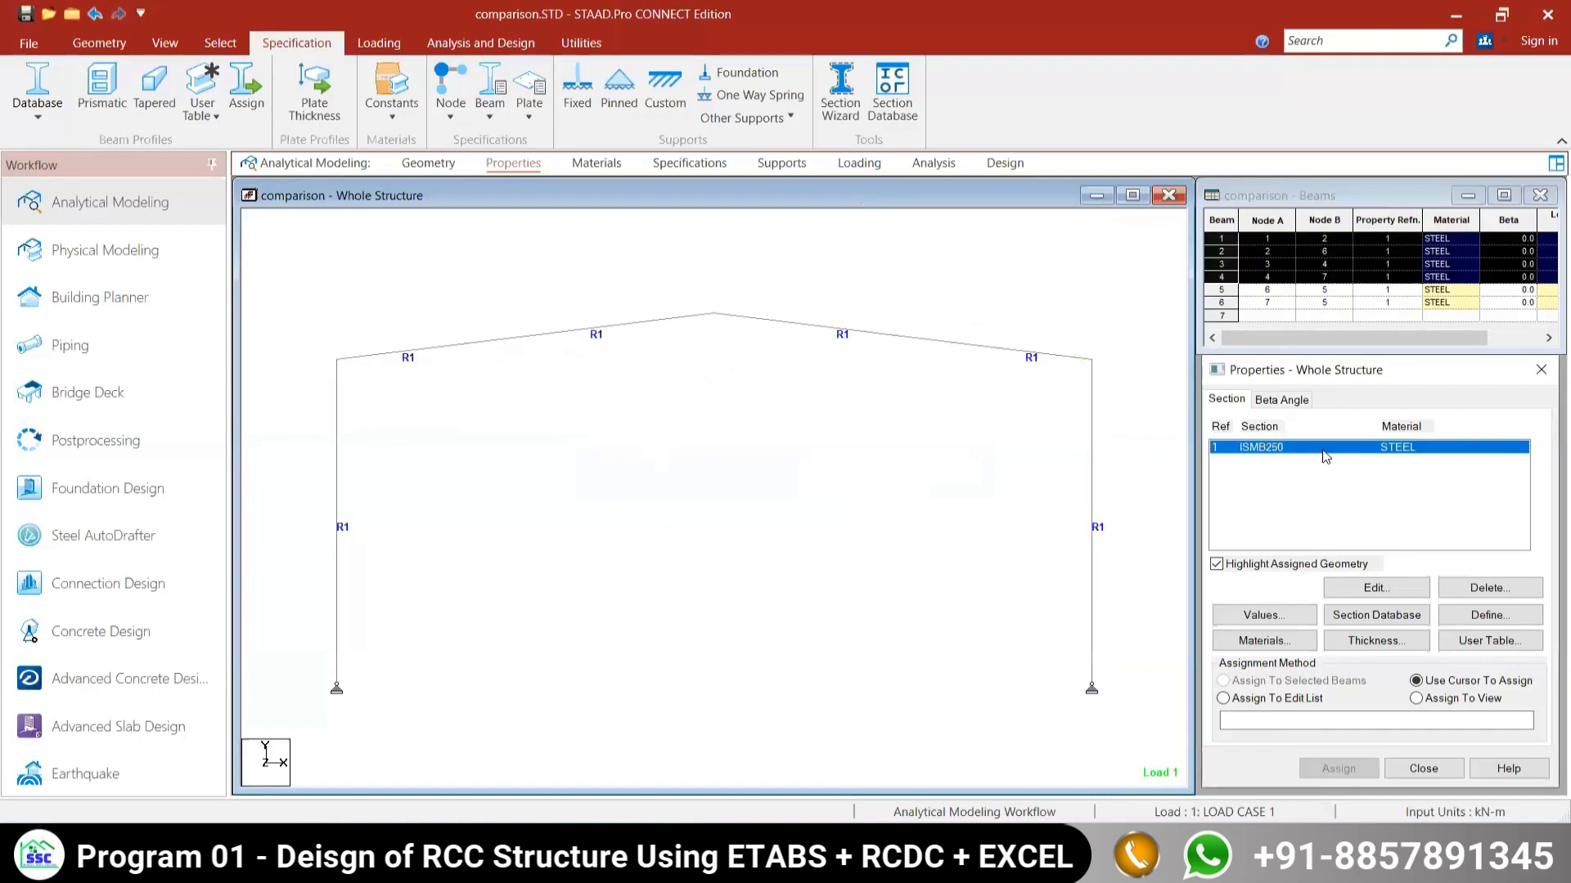
pyautogui.click(1465, 588)
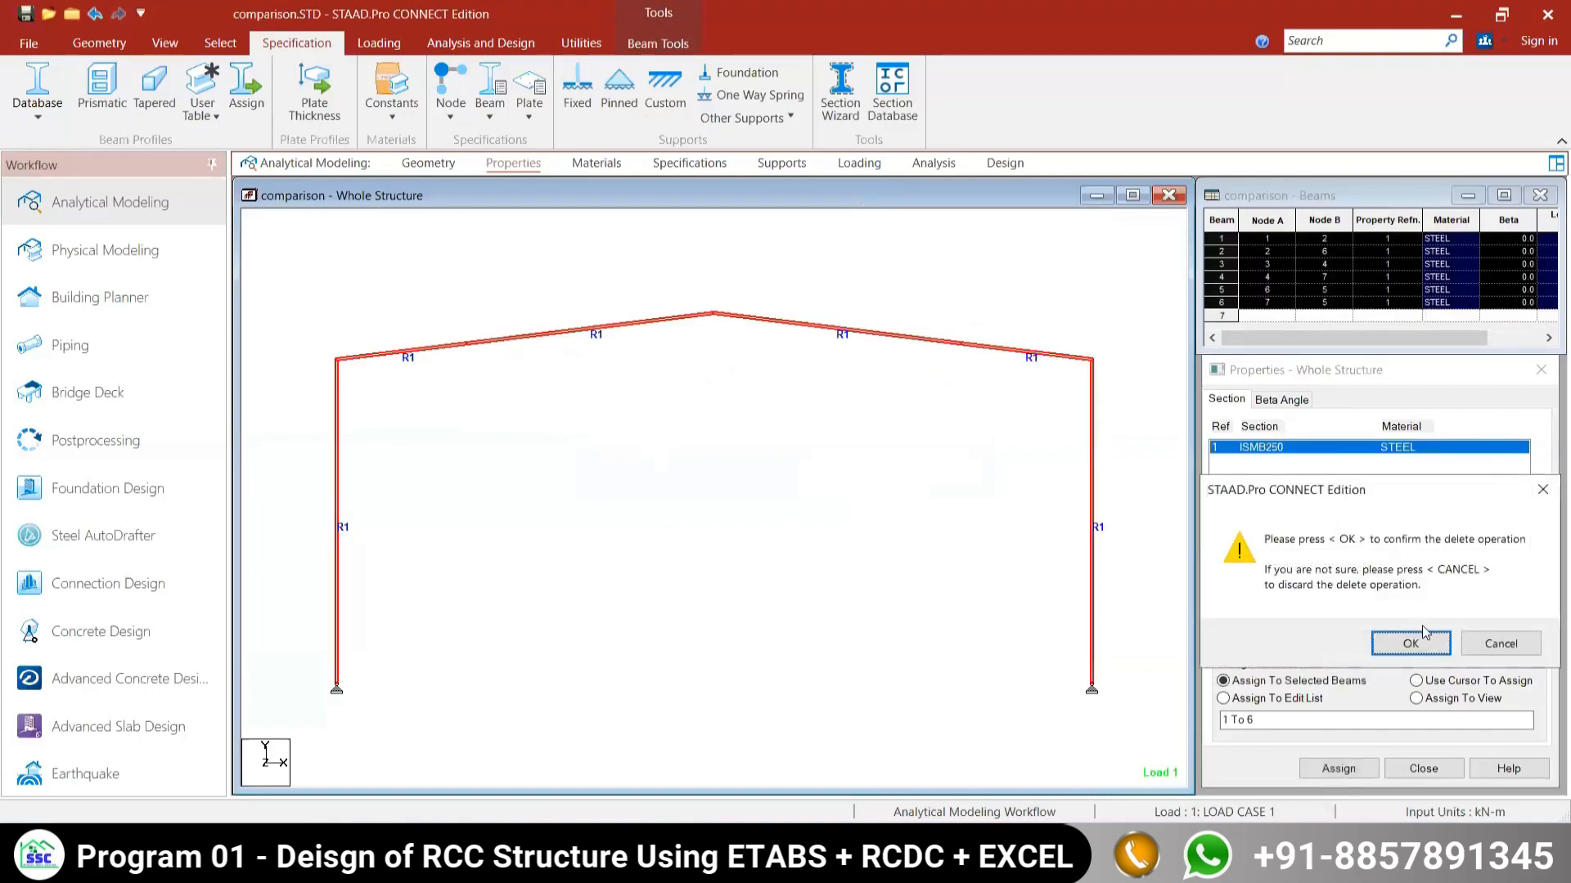
pyautogui.click(1543, 489)
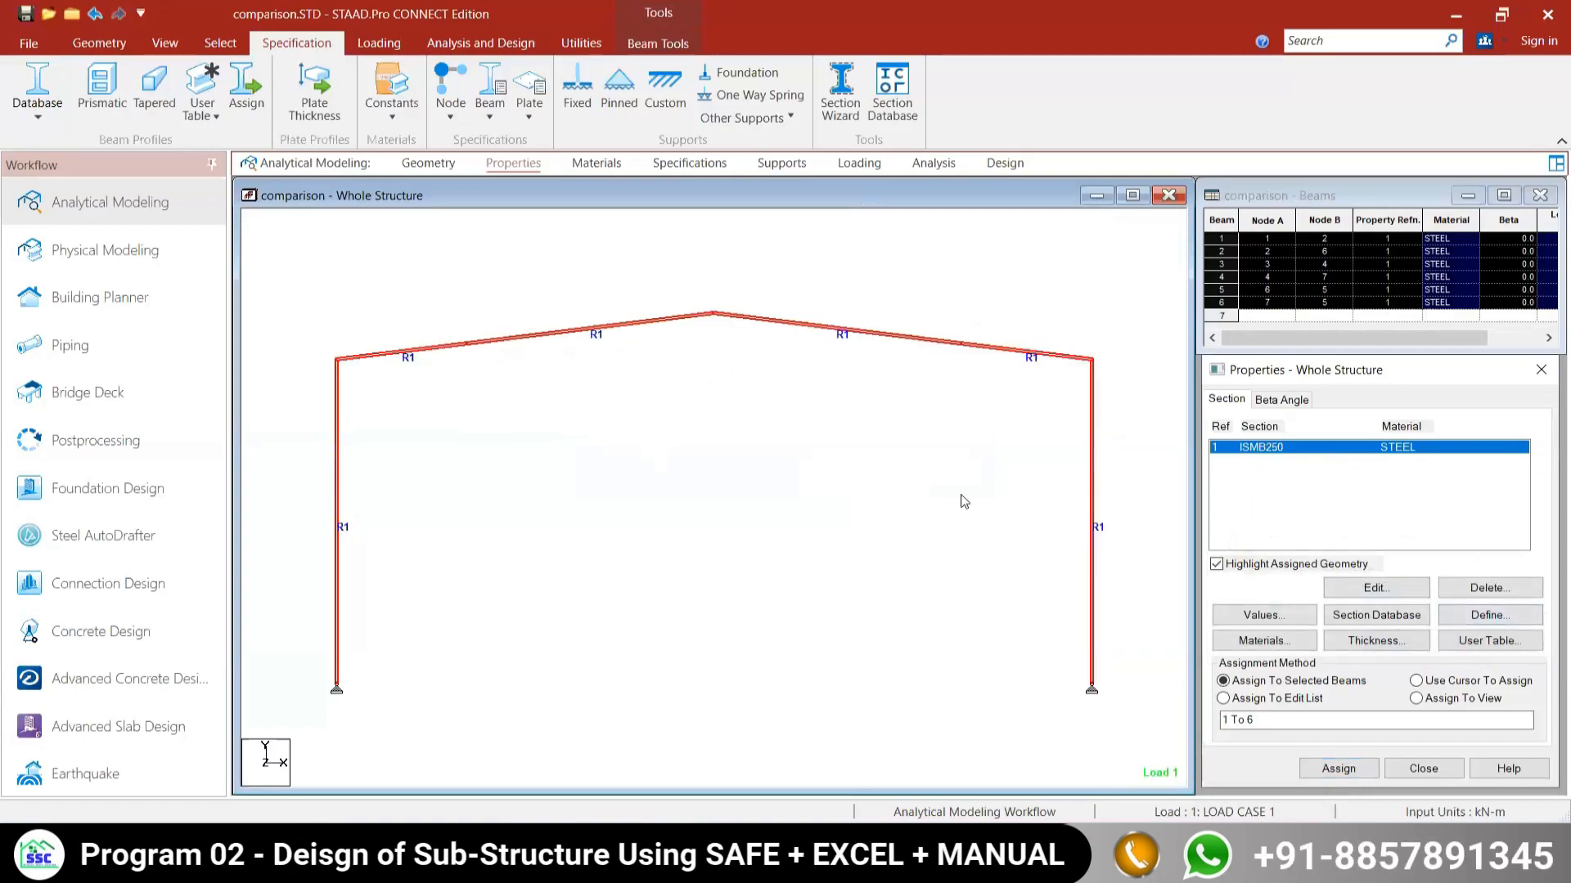
pyautogui.click(930, 503)
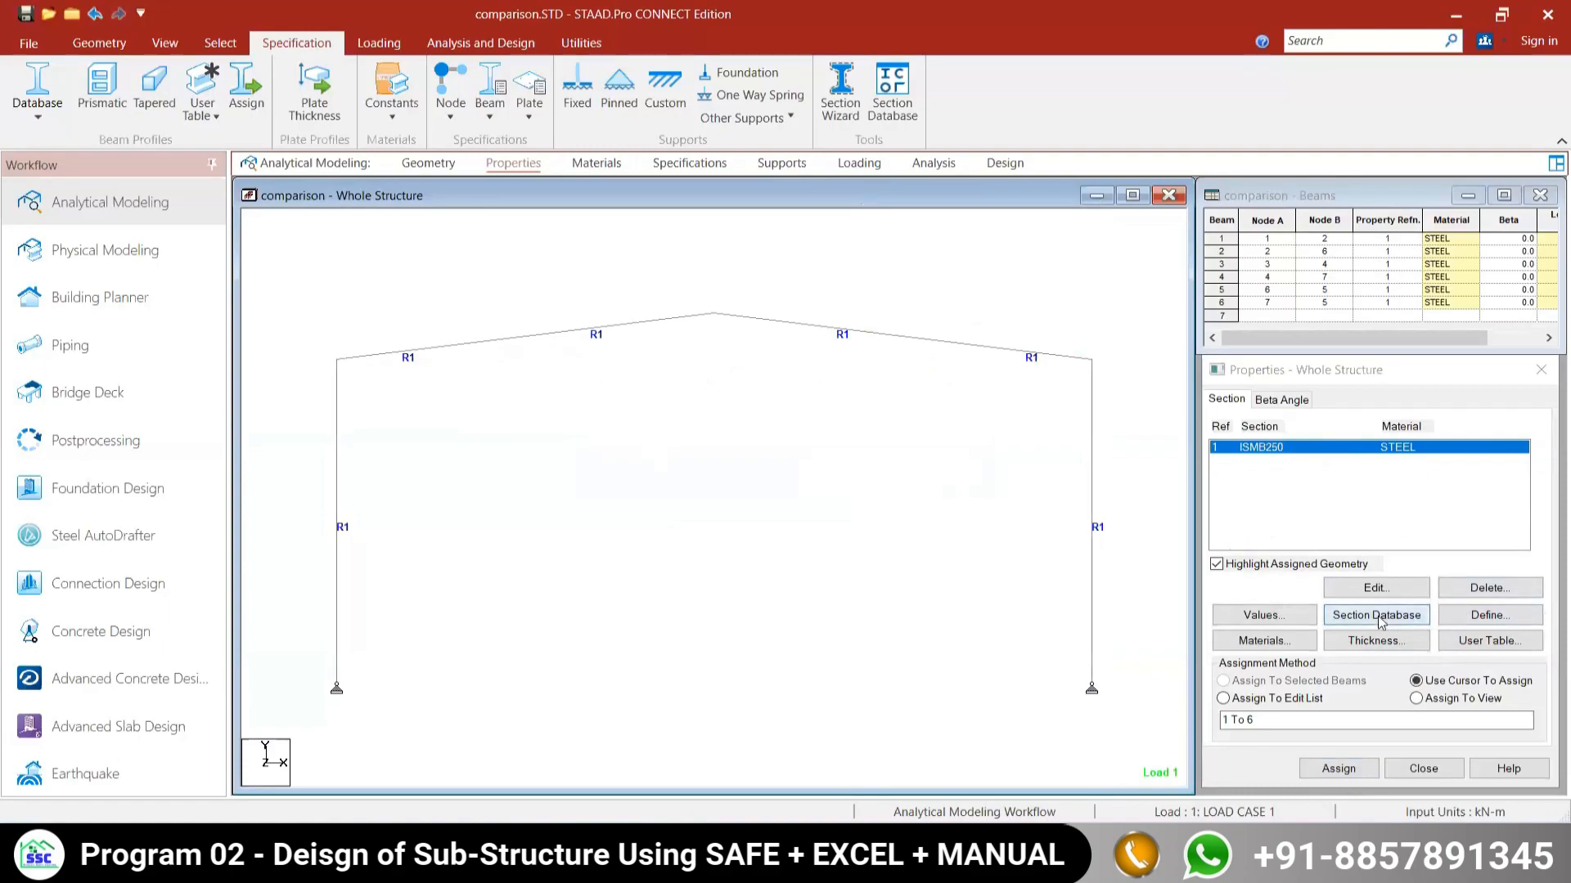
# Step: Define a steel Tapered I section with start depth 0.1 m, web thickness 0.008 m and end depth 0.3 m
pyautogui.click(1490, 619)
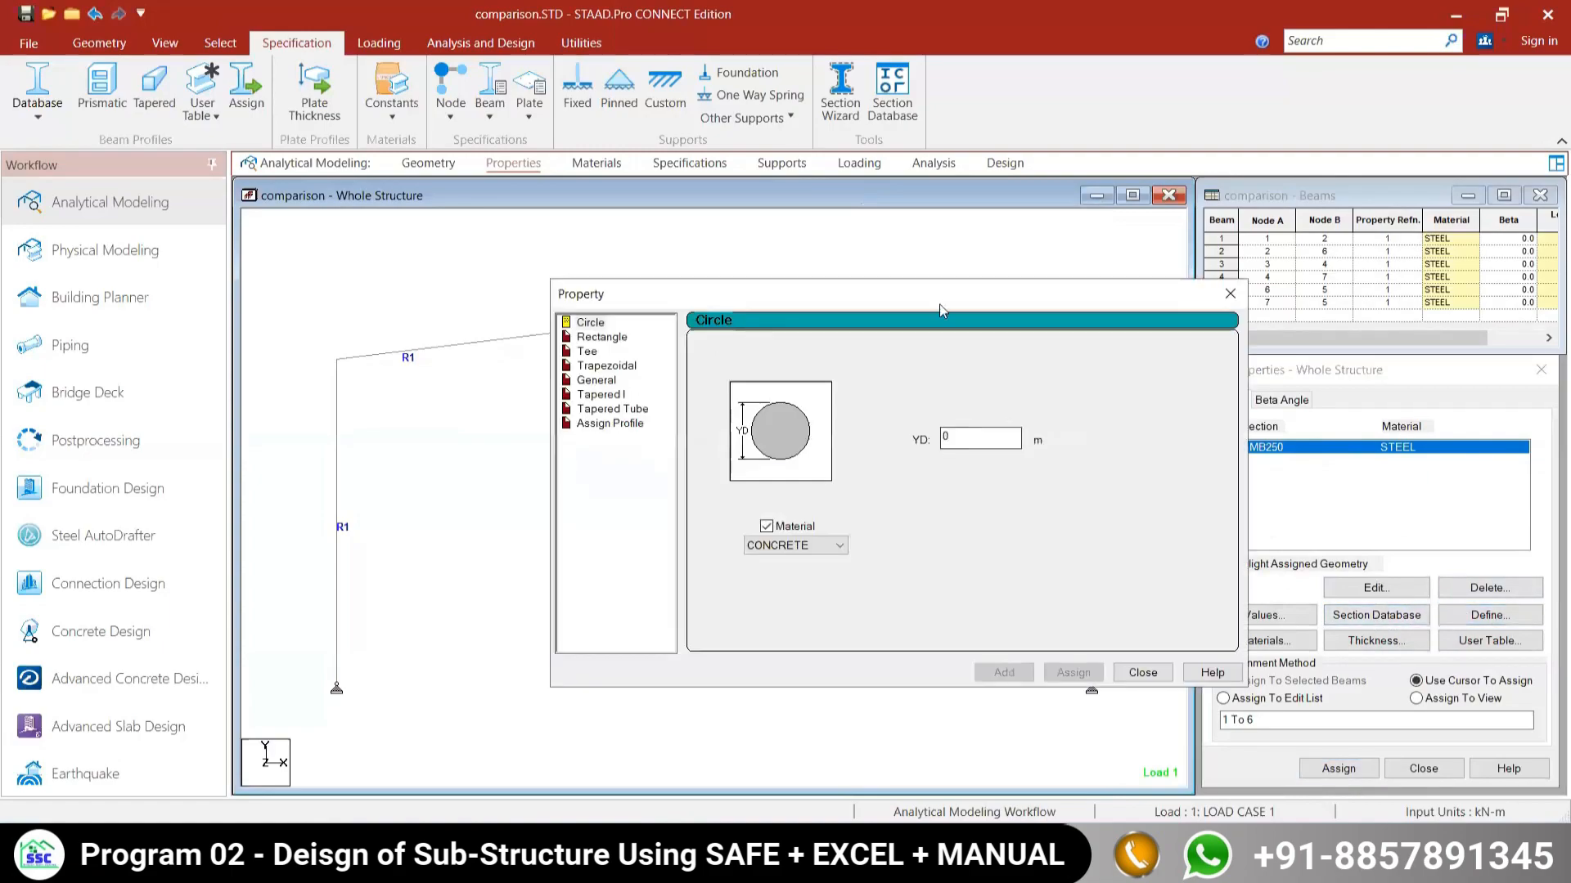
pyautogui.moveTo(884, 299); pyautogui.dragTo(785, 166)
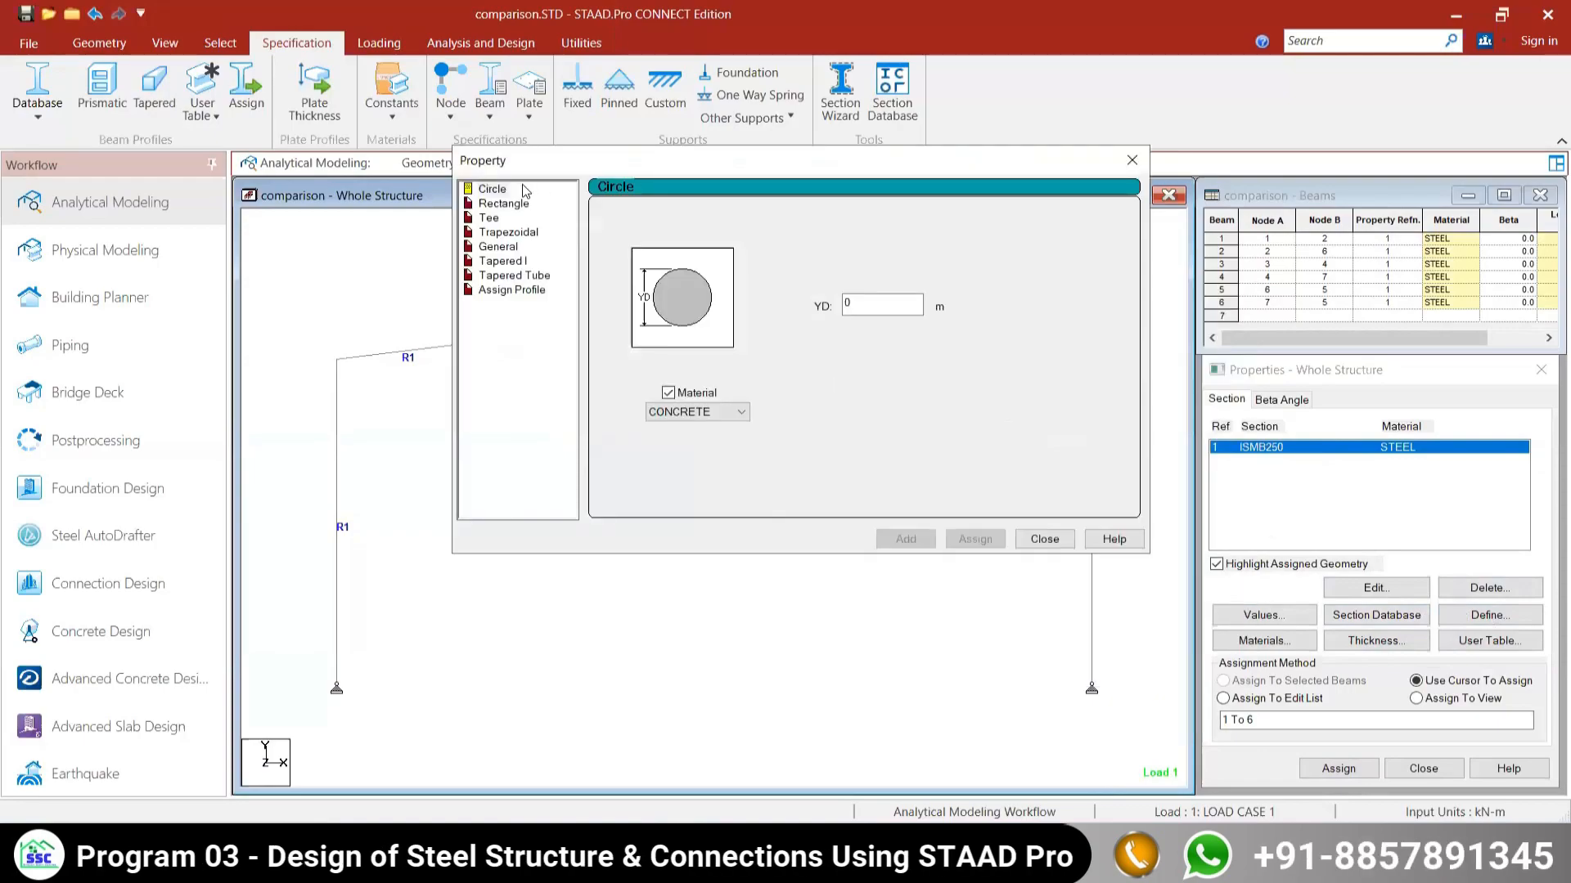
pyautogui.click(500, 262)
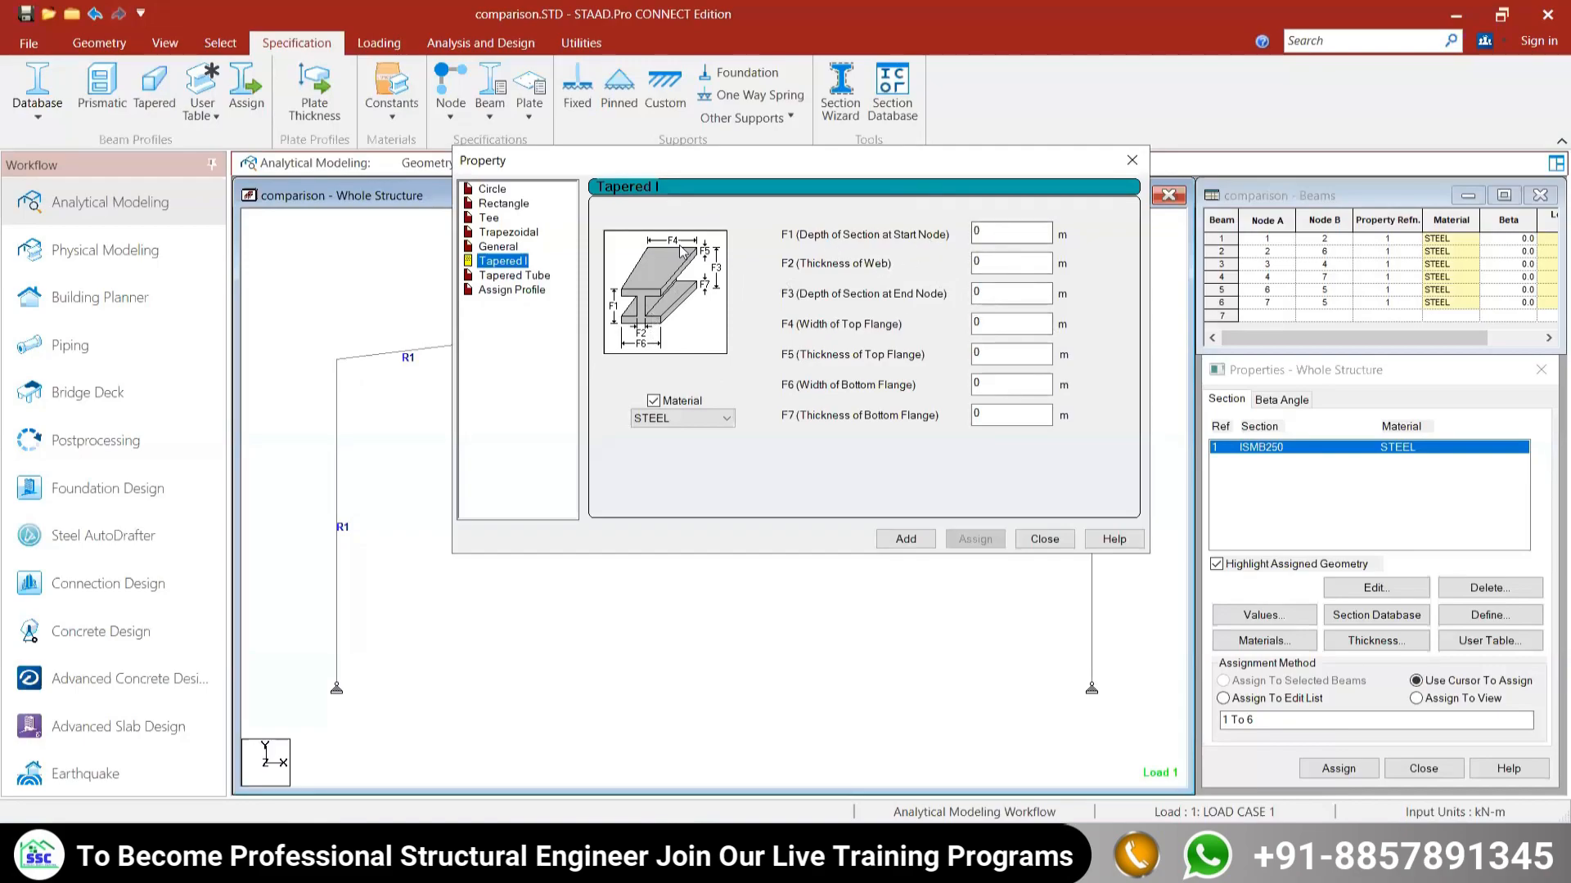
pyautogui.click(1015, 233)
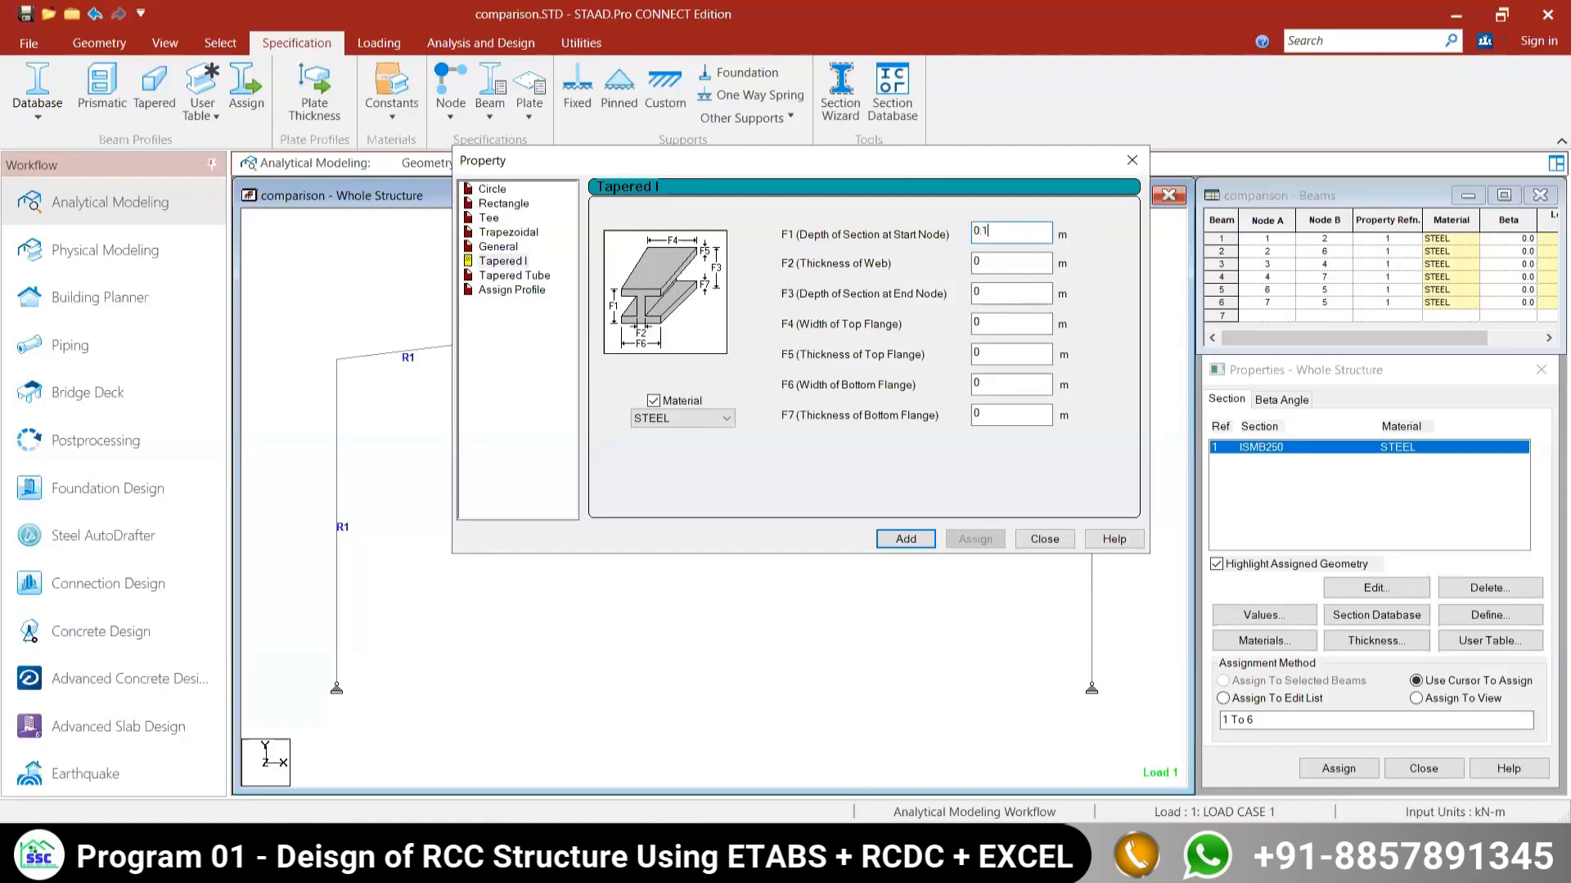
pyautogui.press('Tab')
pyautogui.write('0.008')
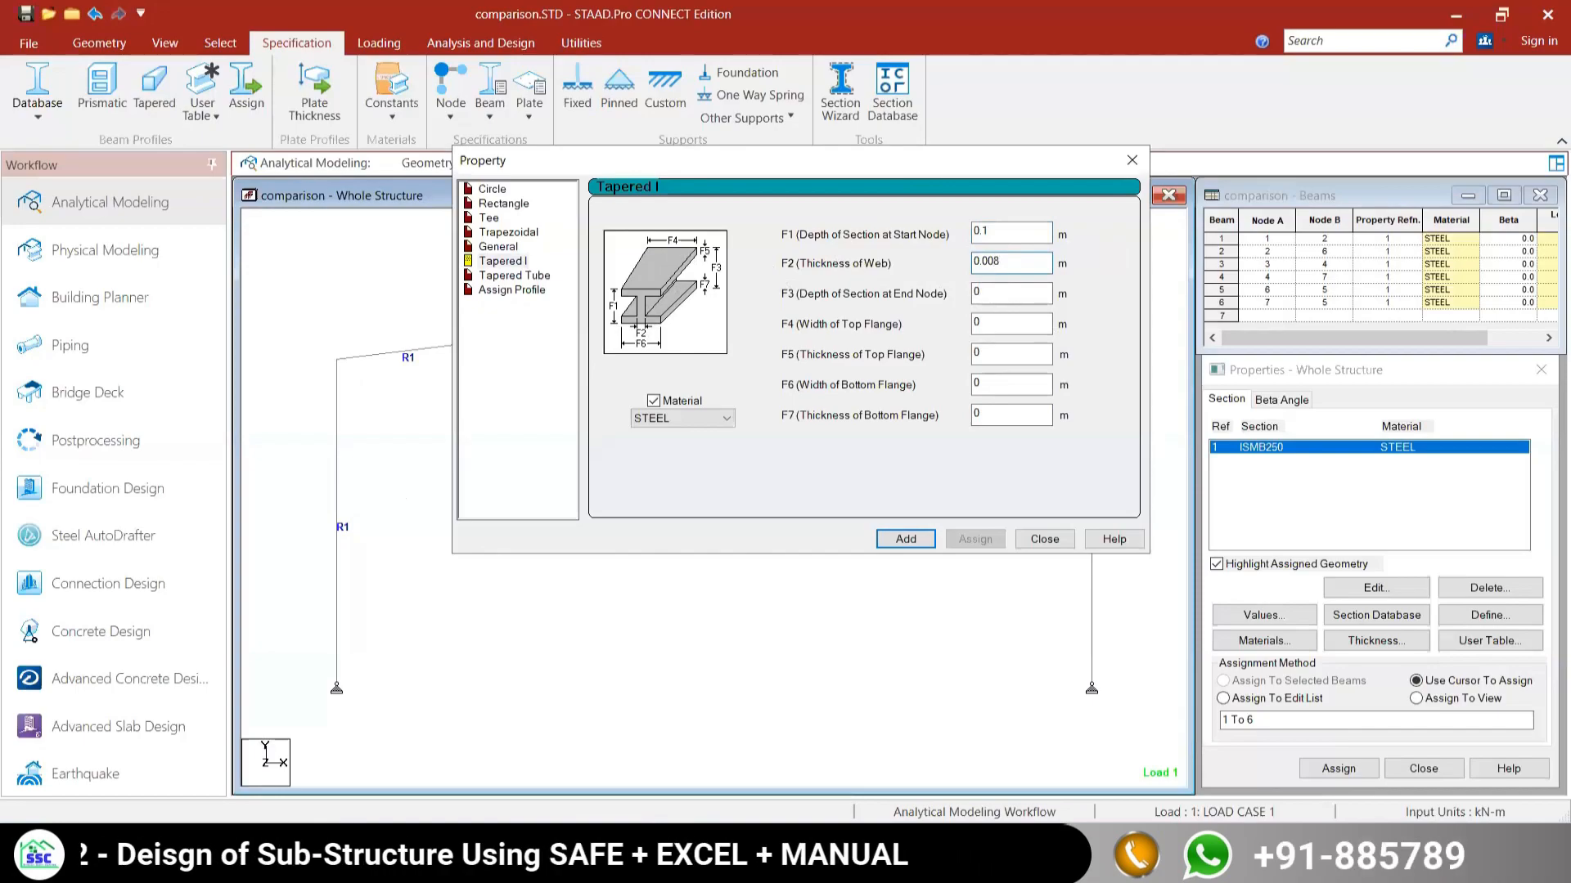
pyautogui.click(996, 291)
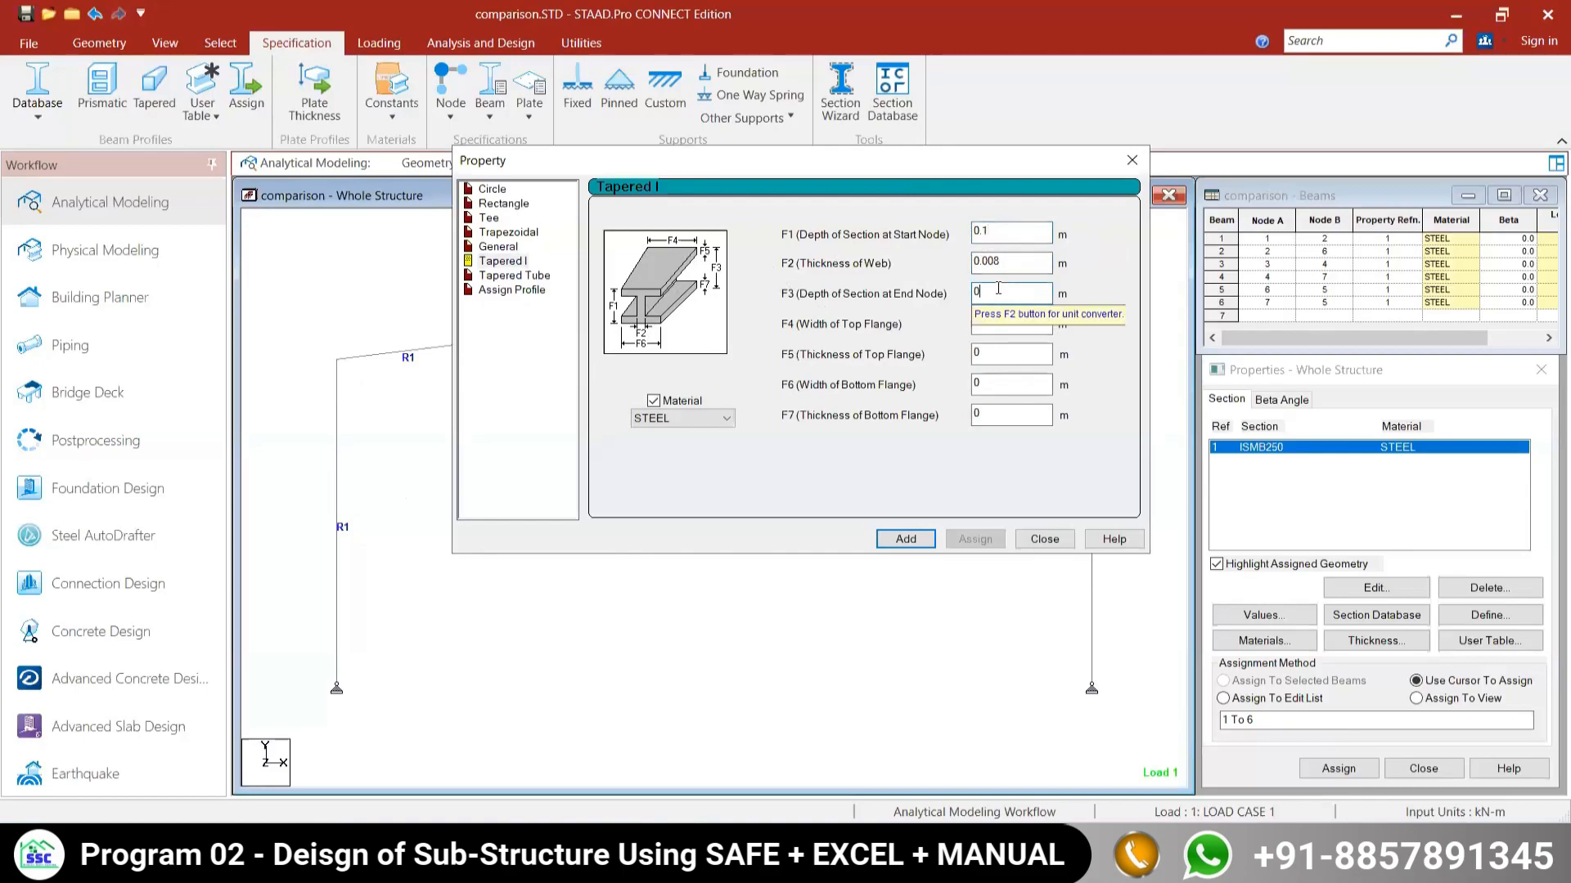
pyautogui.write('.3')
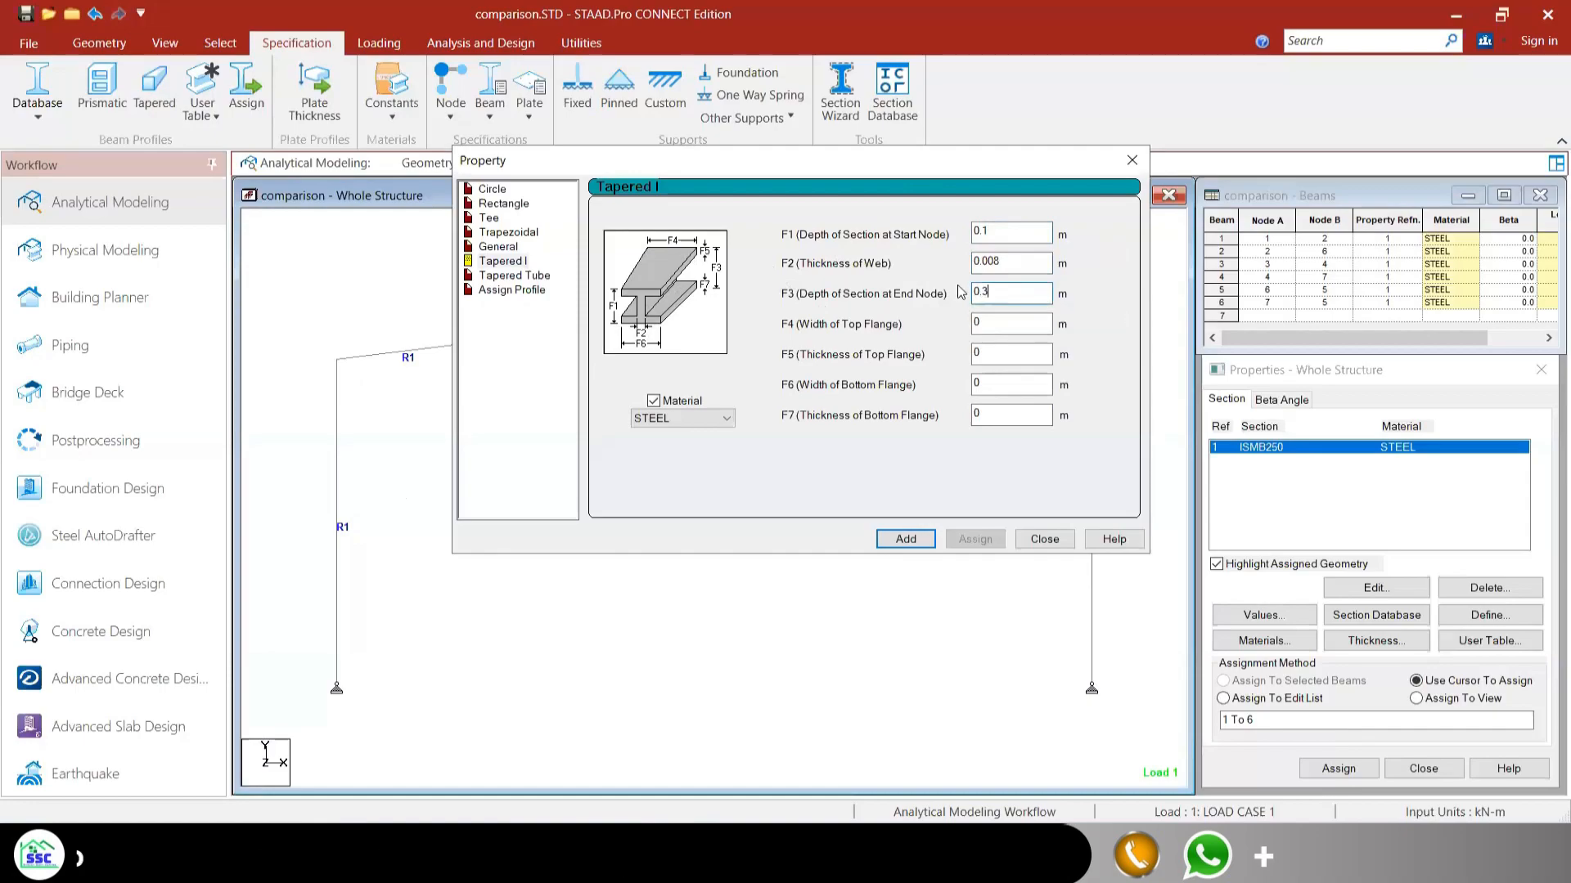
# Step: Set the tapered section's top flange to 0.14 m wide and 0.010 m thick, and add it to the section list
pyautogui.click(992, 324)
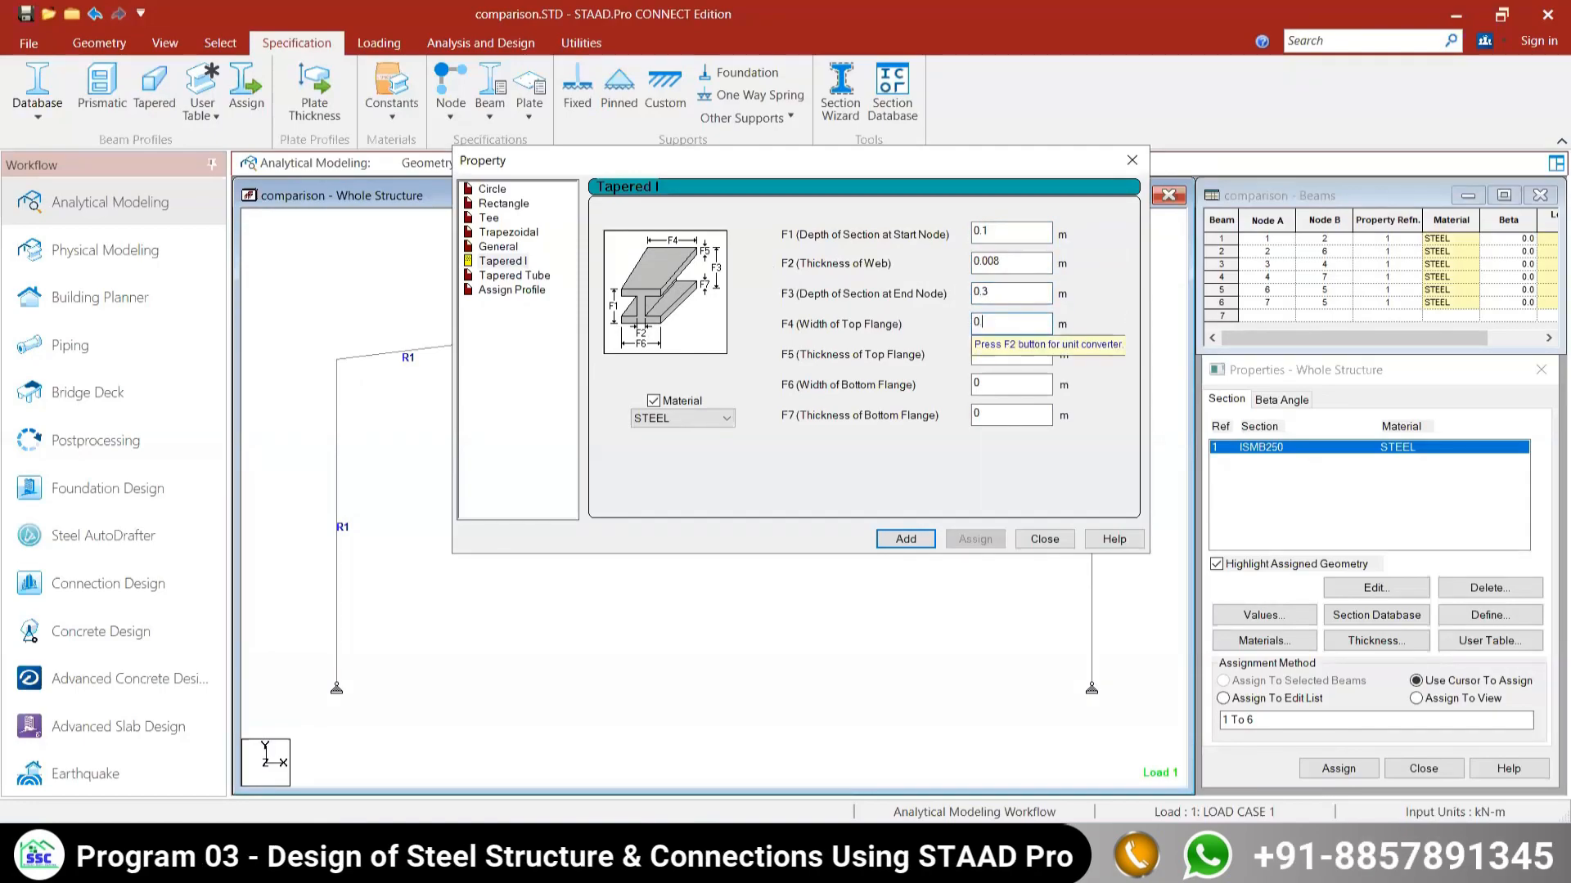
pyautogui.click(999, 356)
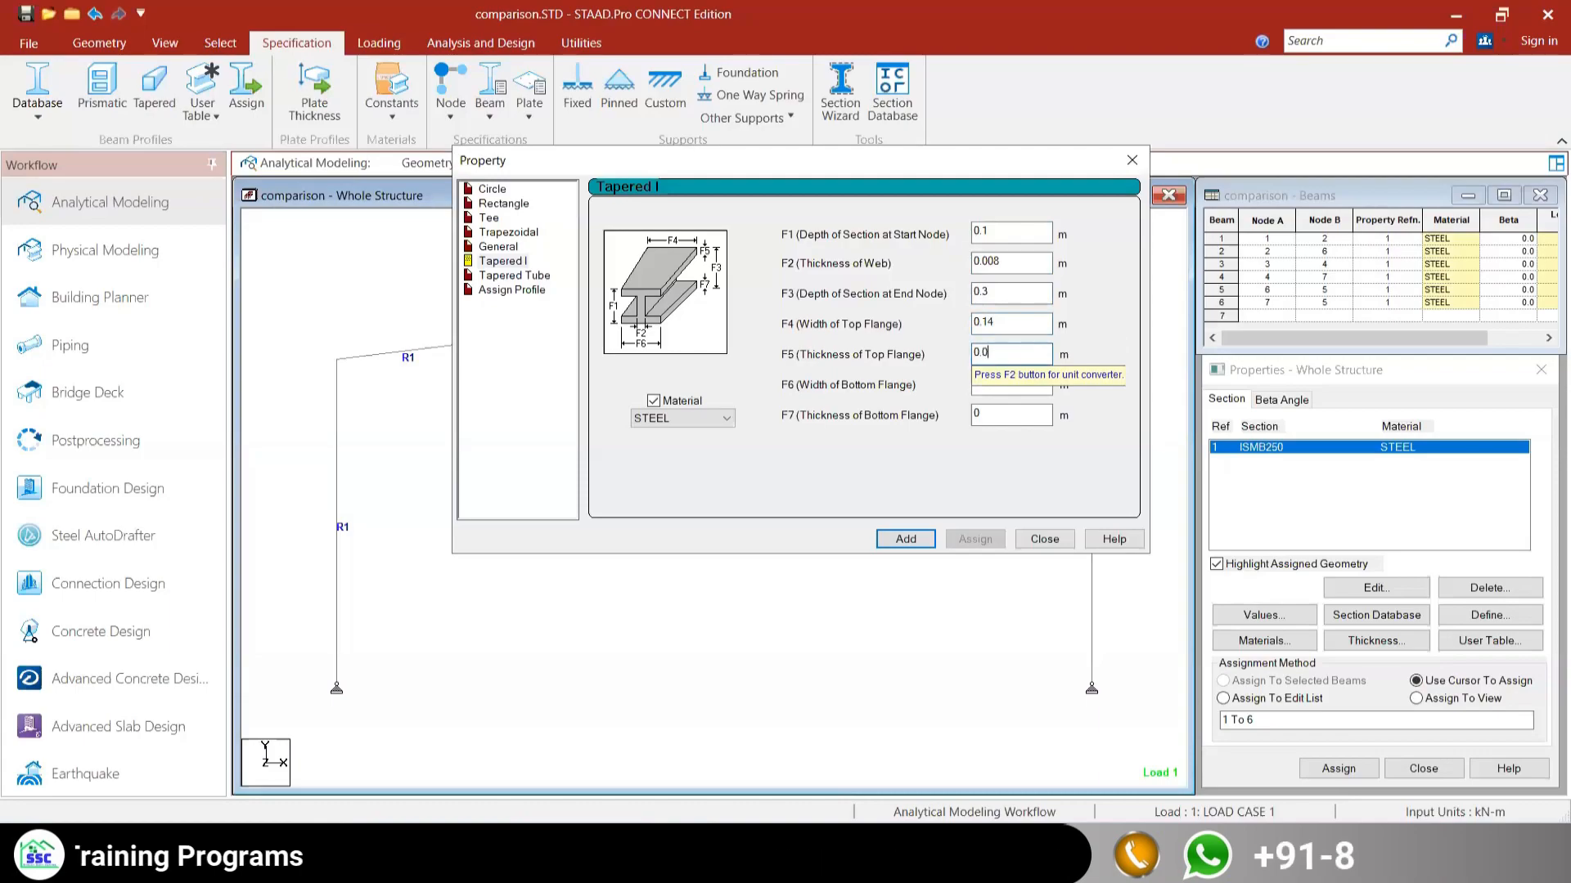
pyautogui.write('.010')
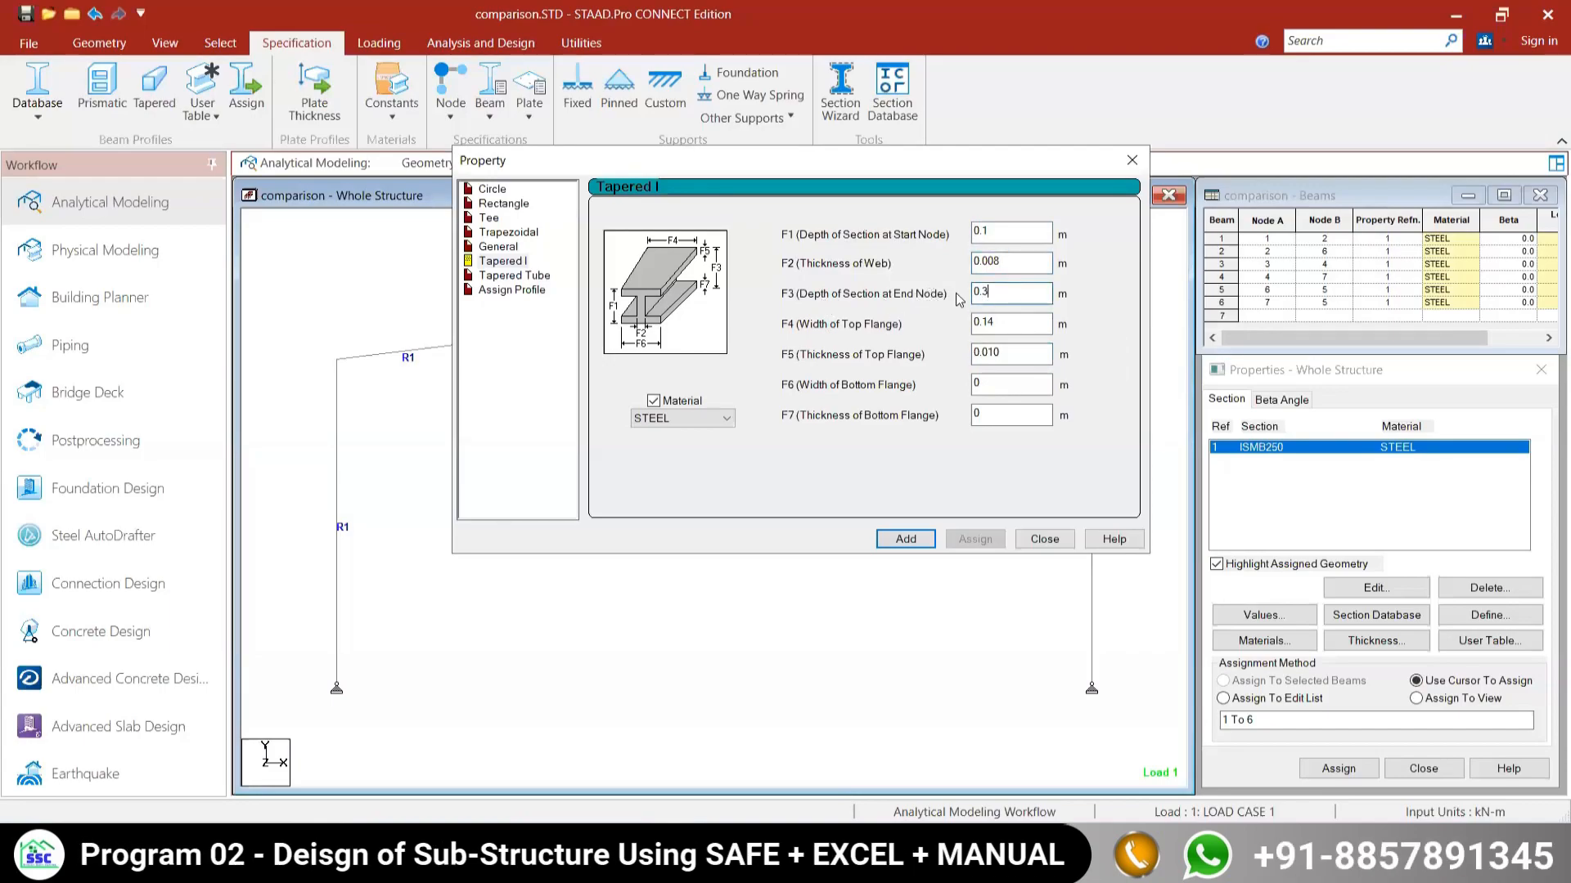
pyautogui.click(1011, 291)
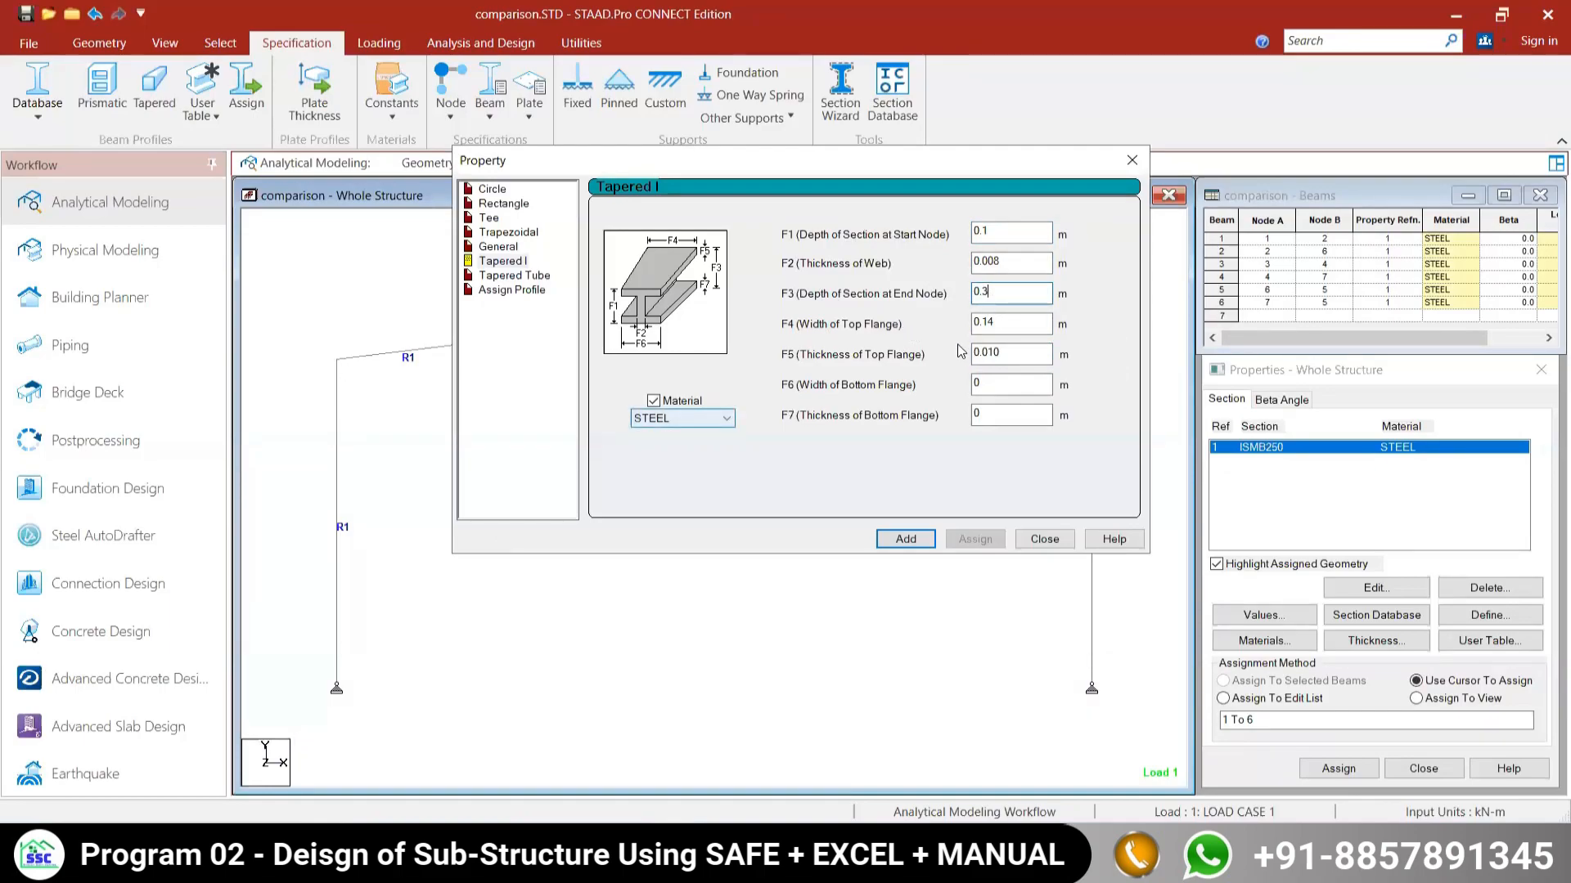
pyautogui.click(999, 324)
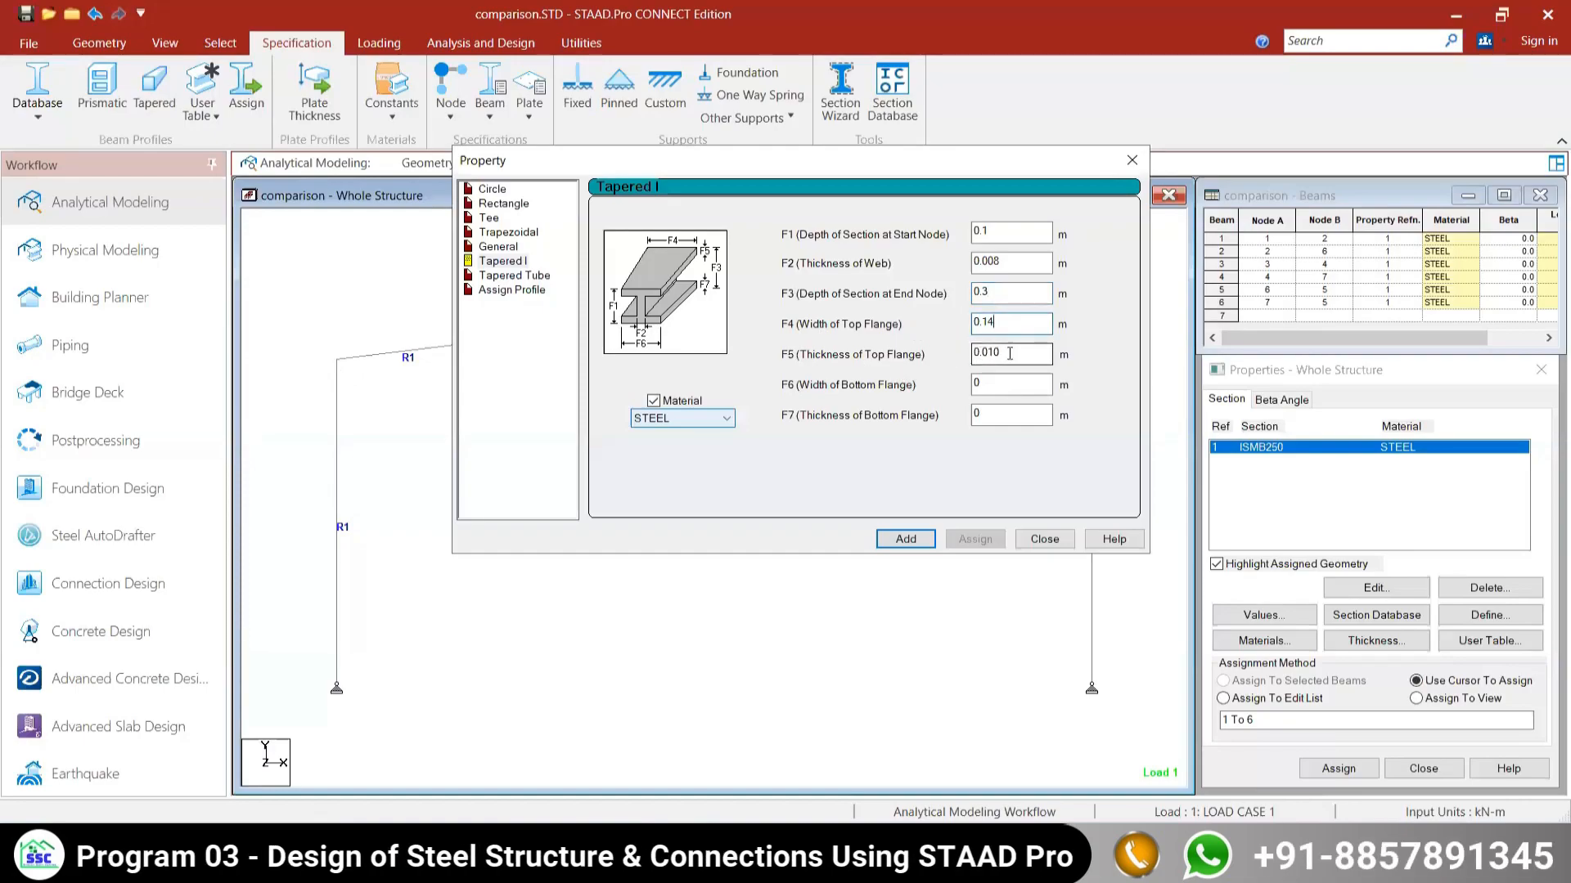
pyautogui.click(991, 386)
pyautogui.click(986, 417)
pyautogui.click(1010, 323)
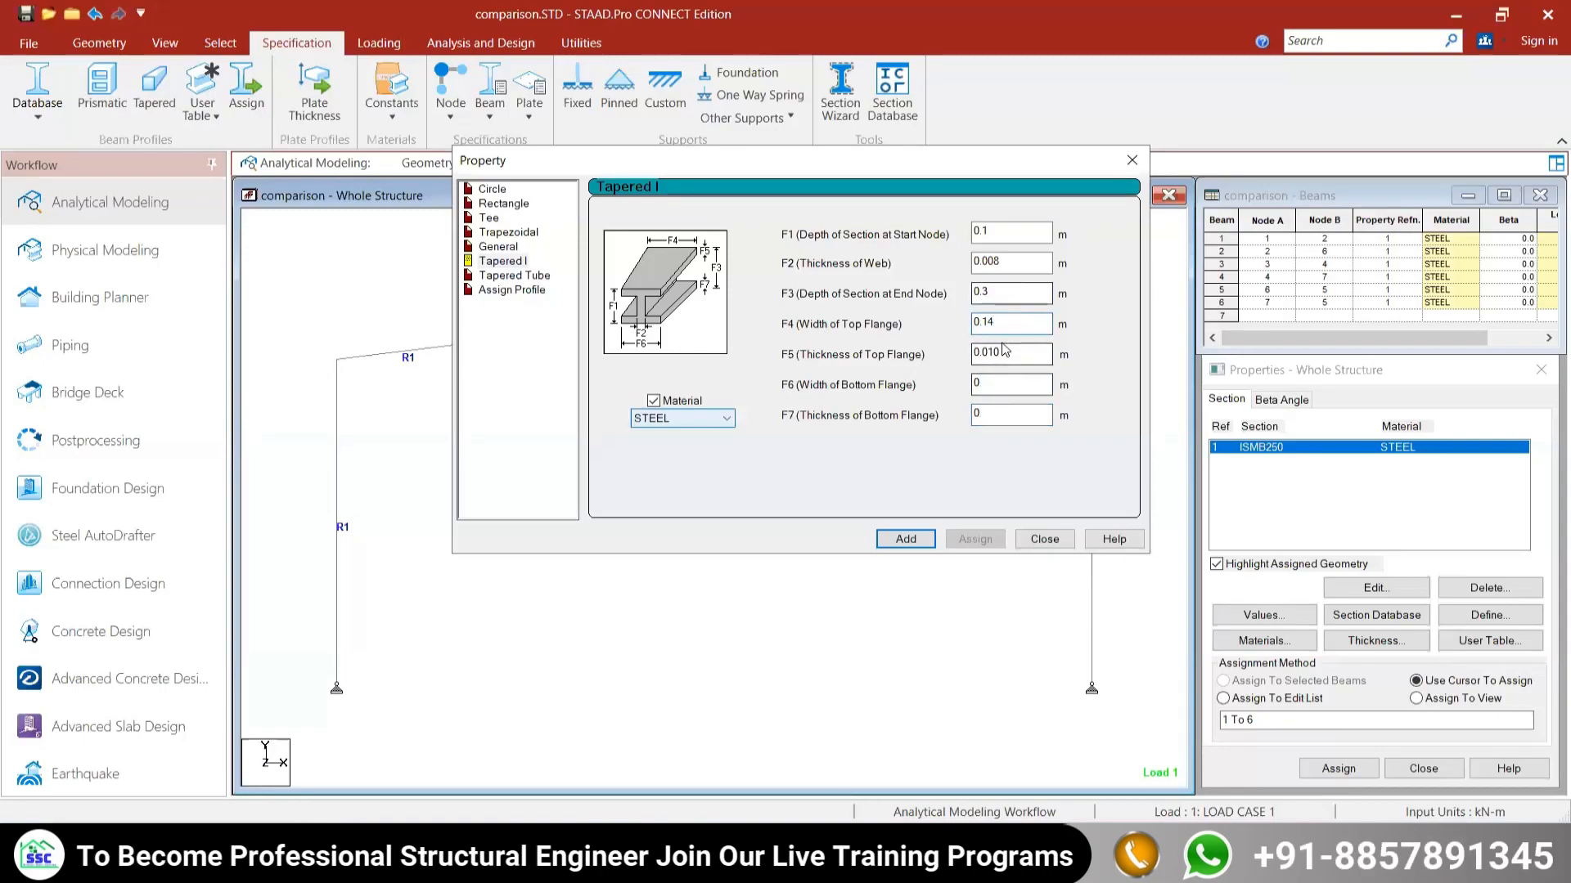
pyautogui.click(904, 539)
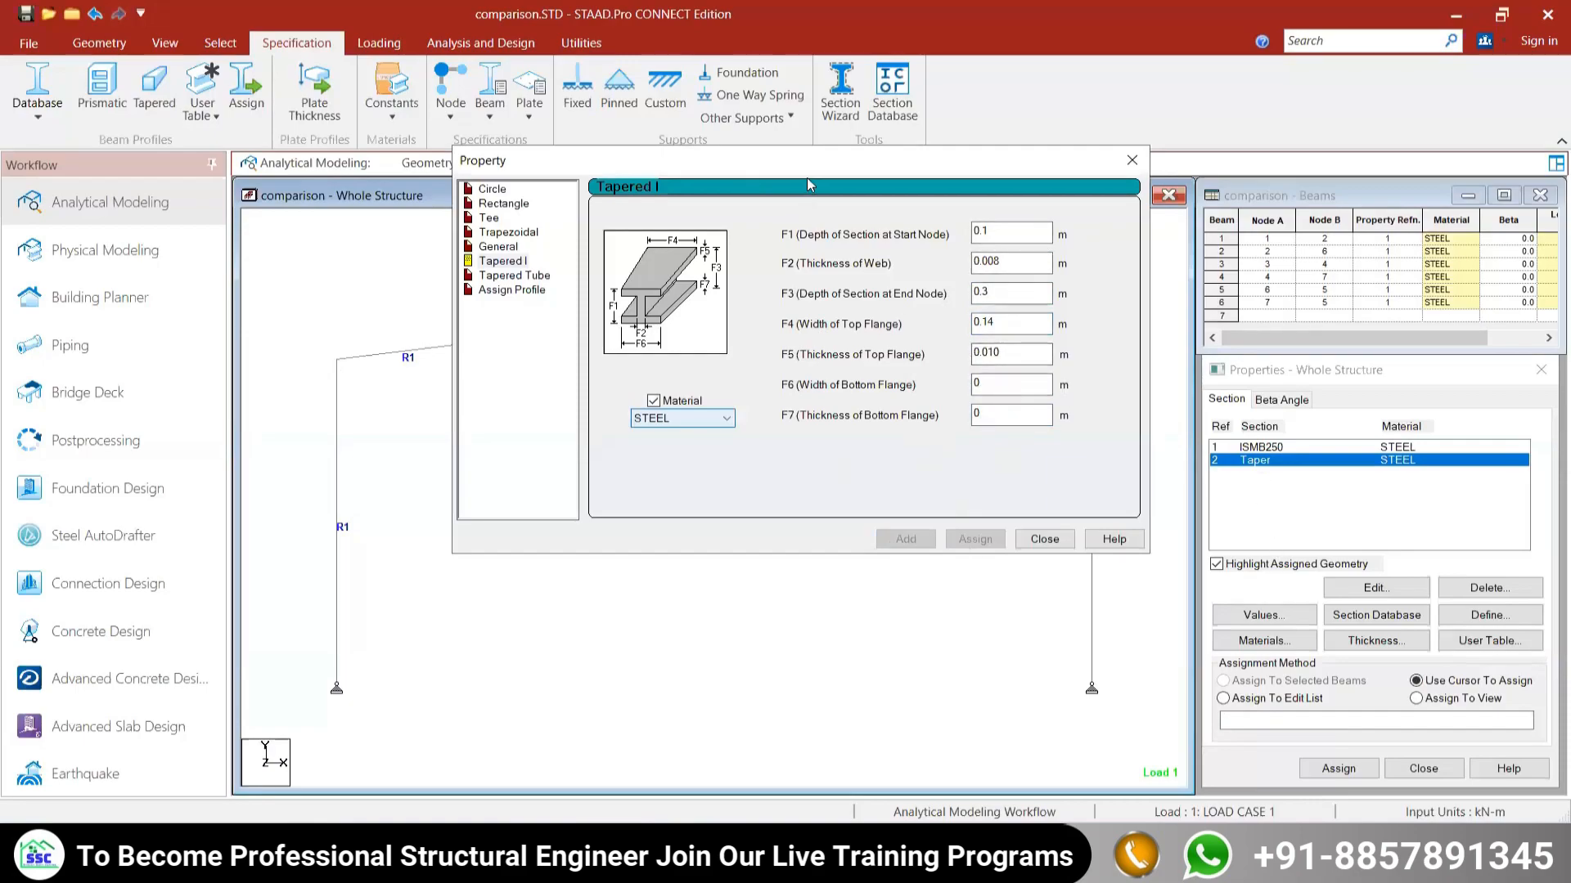
# Step: Add a second Tapered I section with start depth 0.280 m, end depth 0.1 m and top flange width 0.1 m
pyautogui.moveTo(836, 170); pyautogui.dragTo(824, 241)
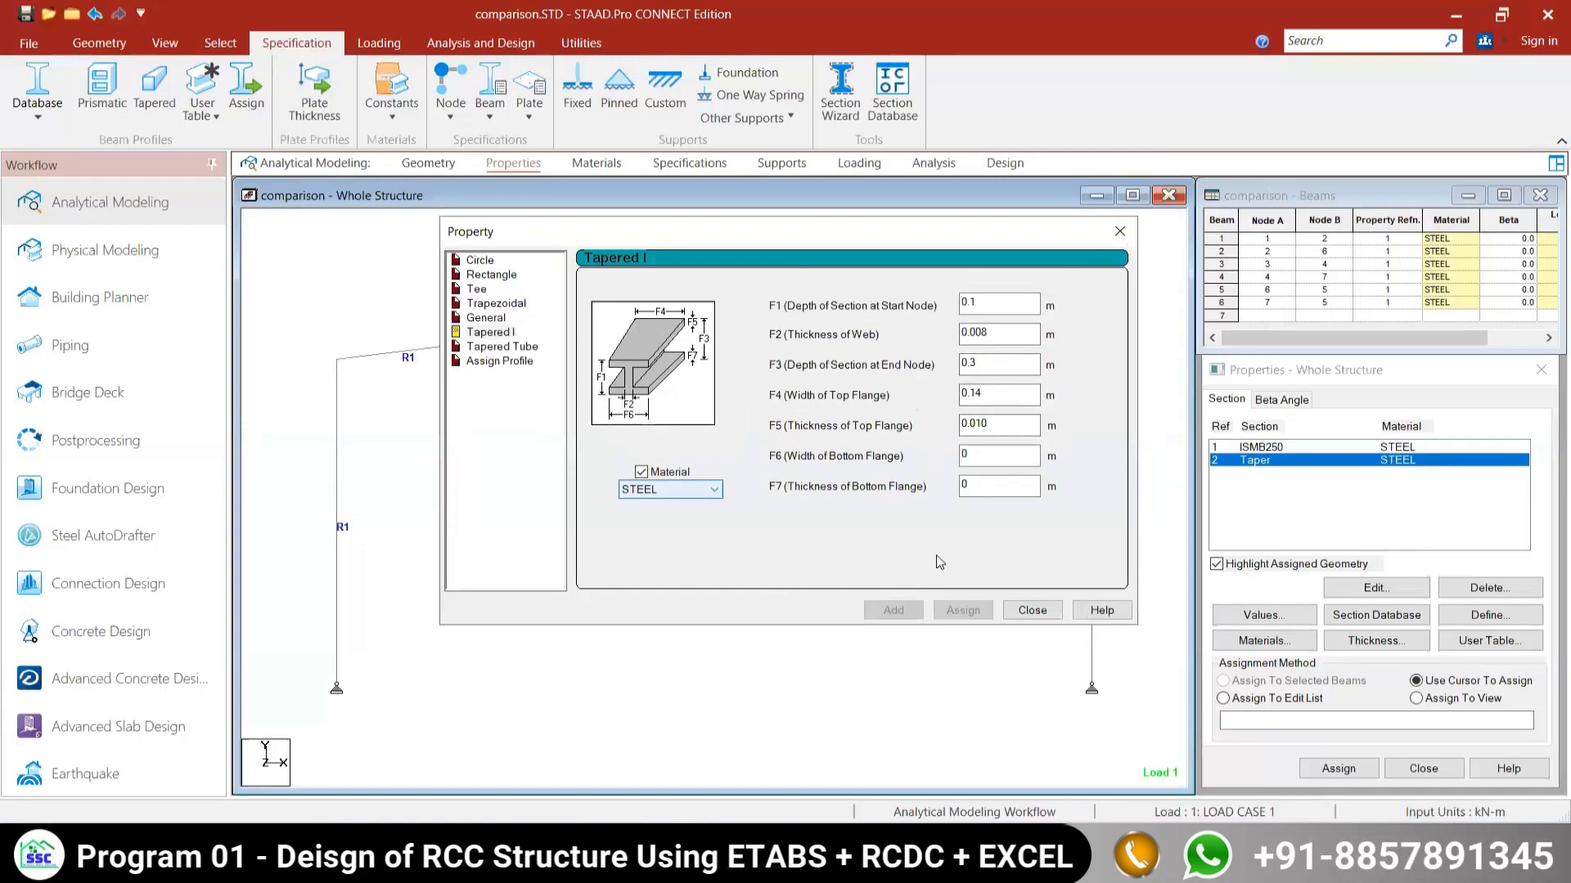
pyautogui.click(992, 305)
pyautogui.press('BackSpace')
pyautogui.write('280')
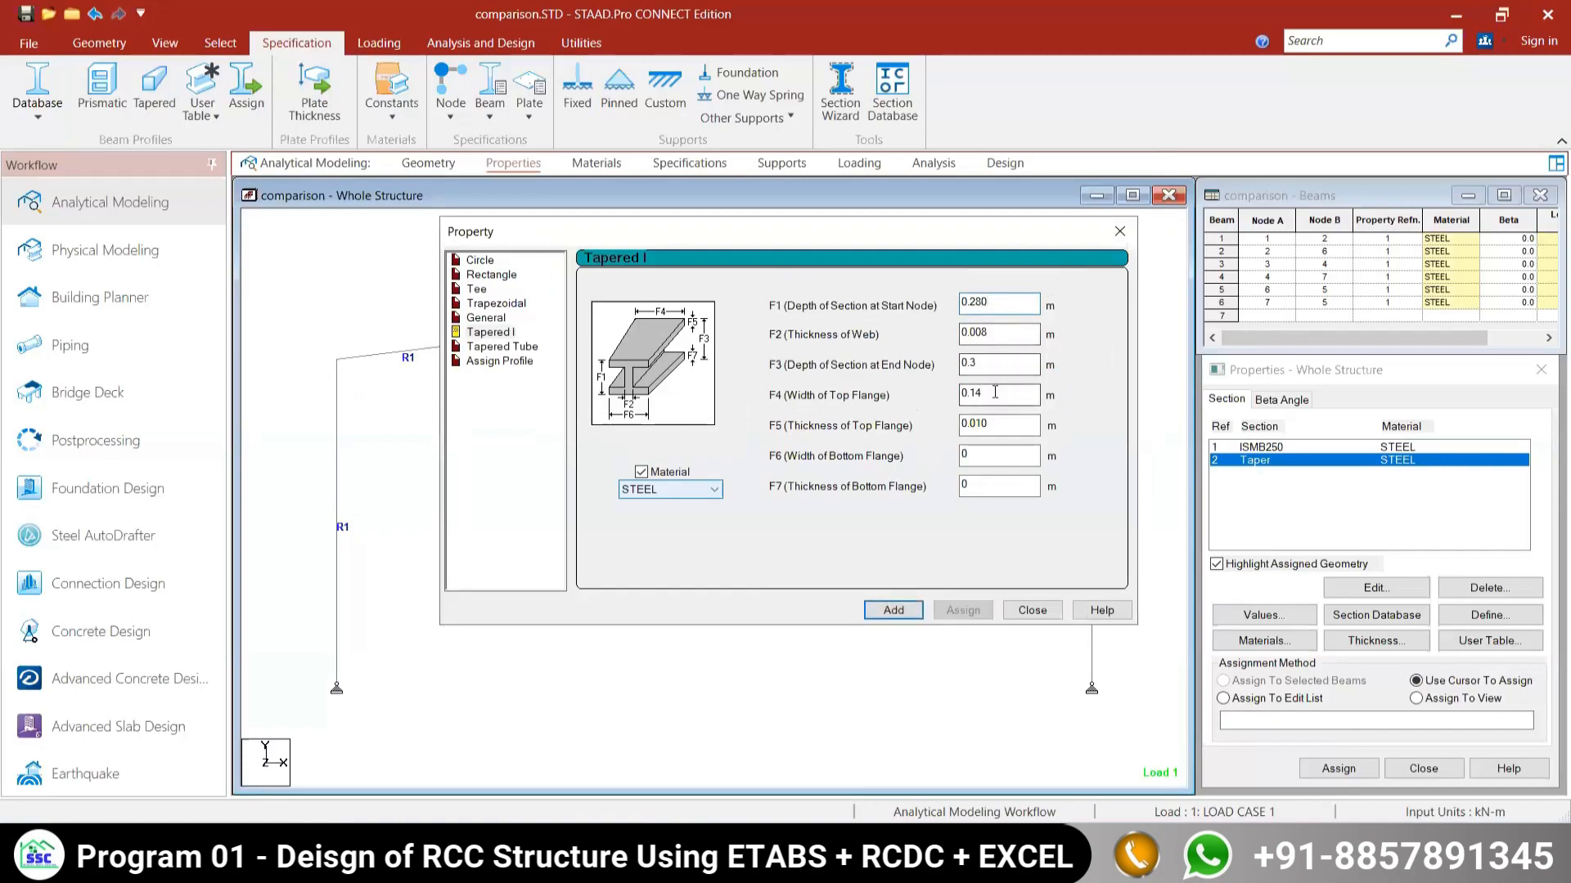
pyautogui.click(993, 362)
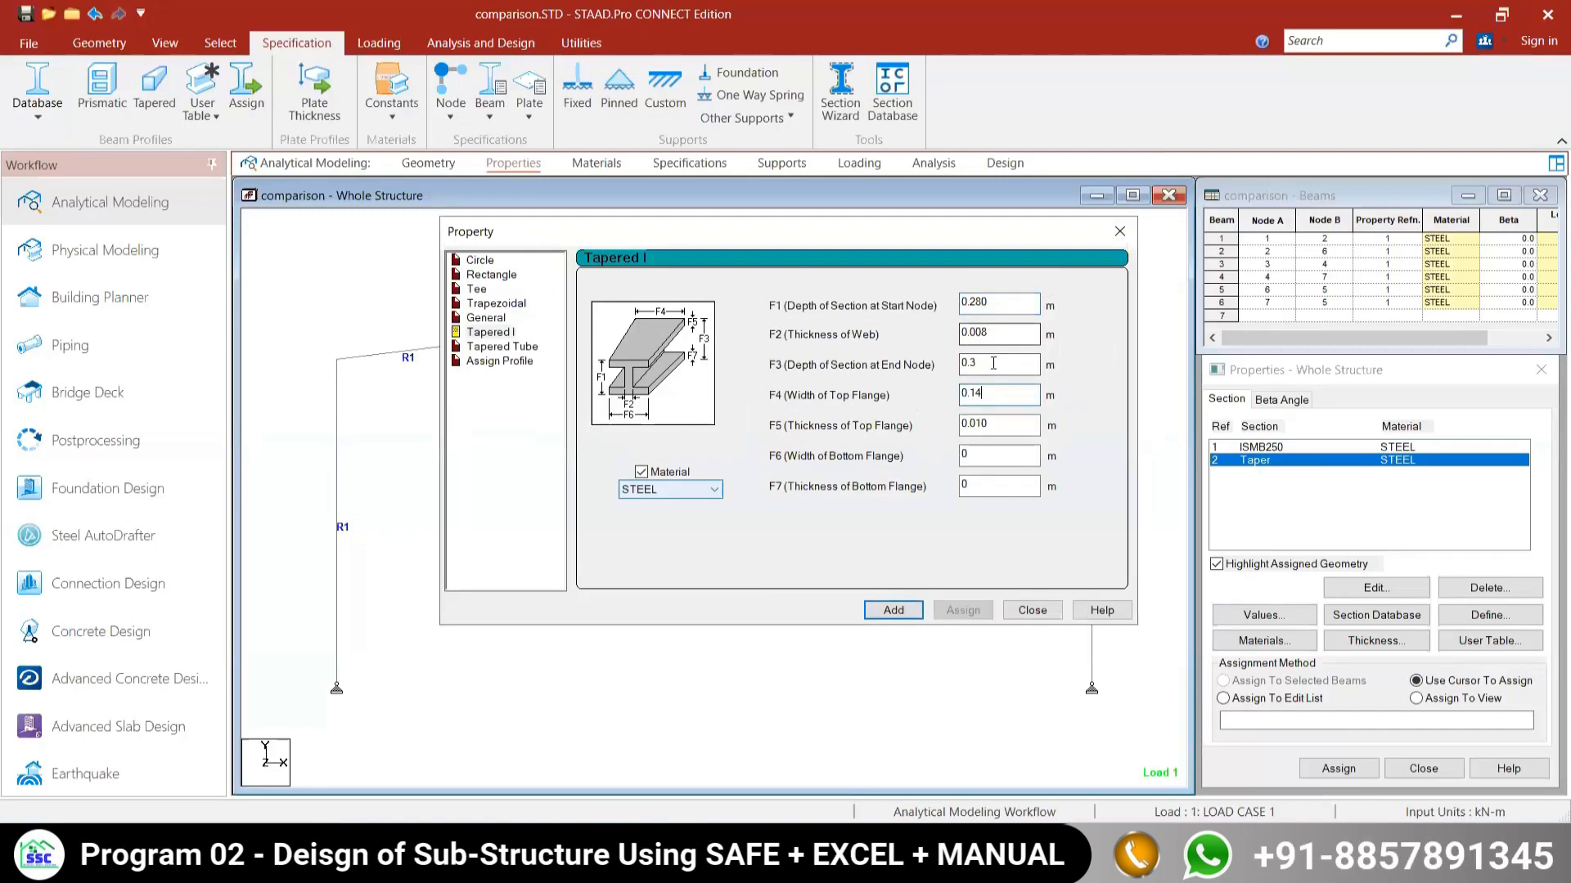
pyautogui.write('1')
pyautogui.click(991, 395)
pyautogui.press('BackSpace')
pyautogui.click(894, 610)
pyautogui.moveTo(710, 228); pyautogui.dragTo(785, 444)
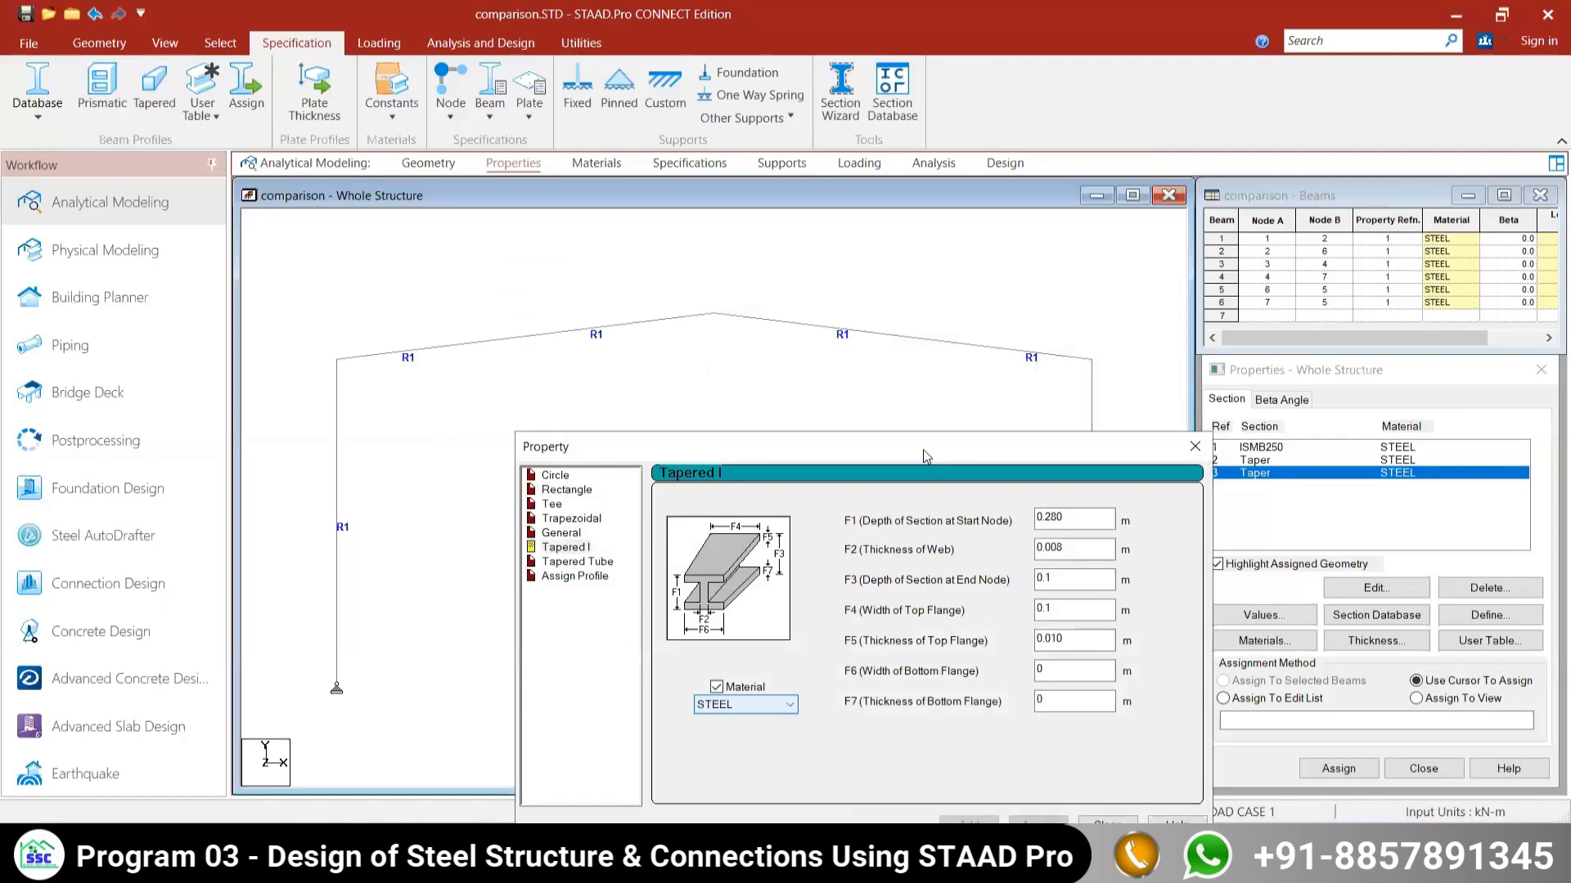
pyautogui.moveTo(925, 456); pyautogui.dragTo(859, 364)
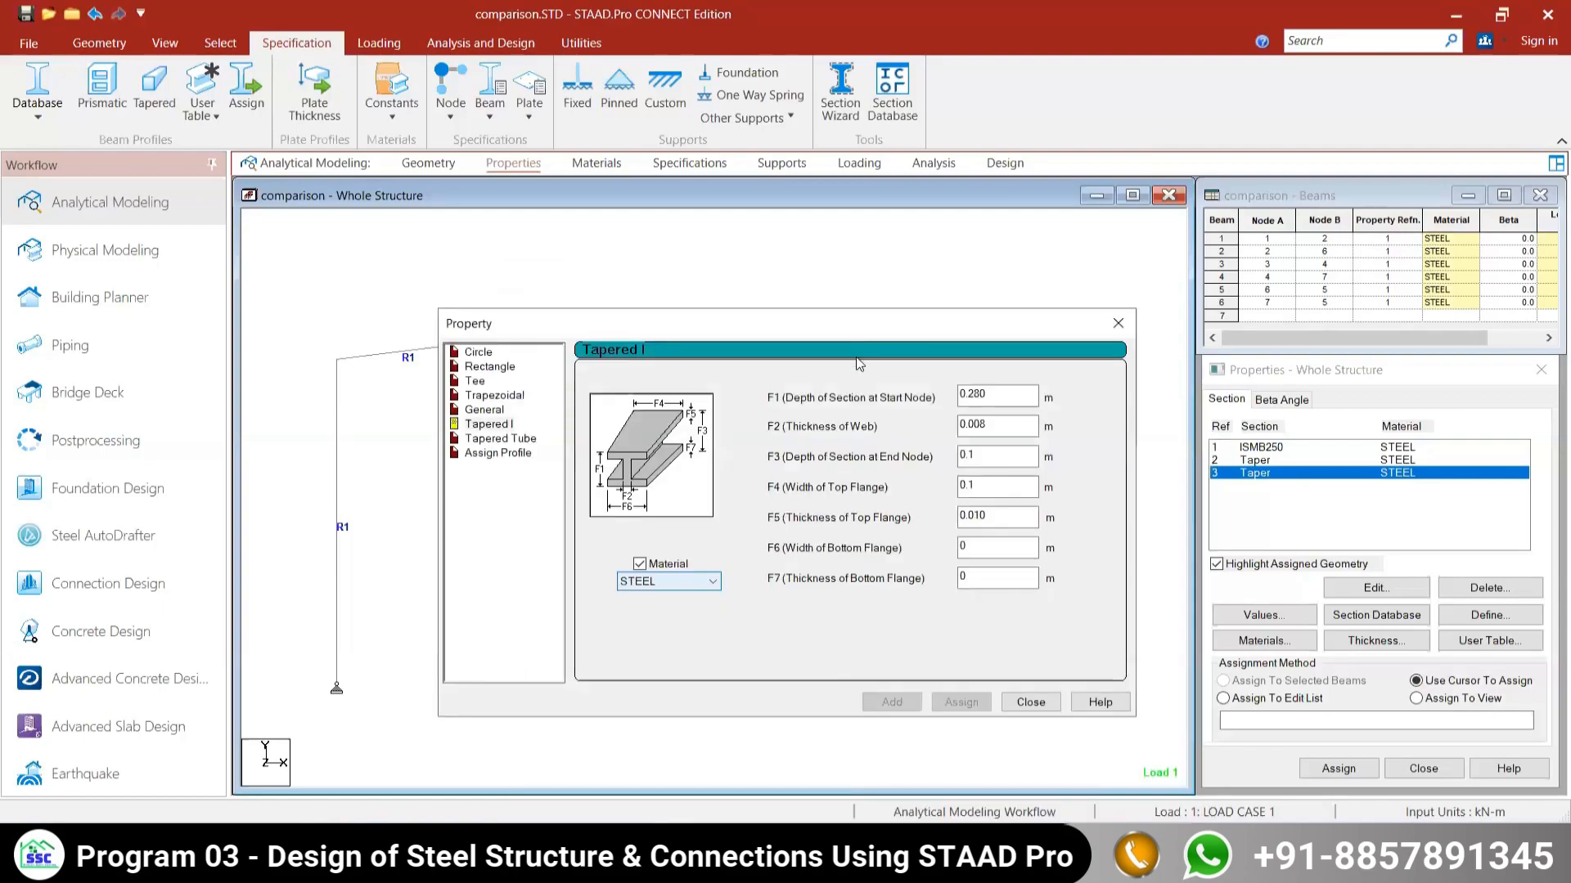
pyautogui.click(996, 397)
pyautogui.moveTo(864, 319); pyautogui.dragTo(948, 236)
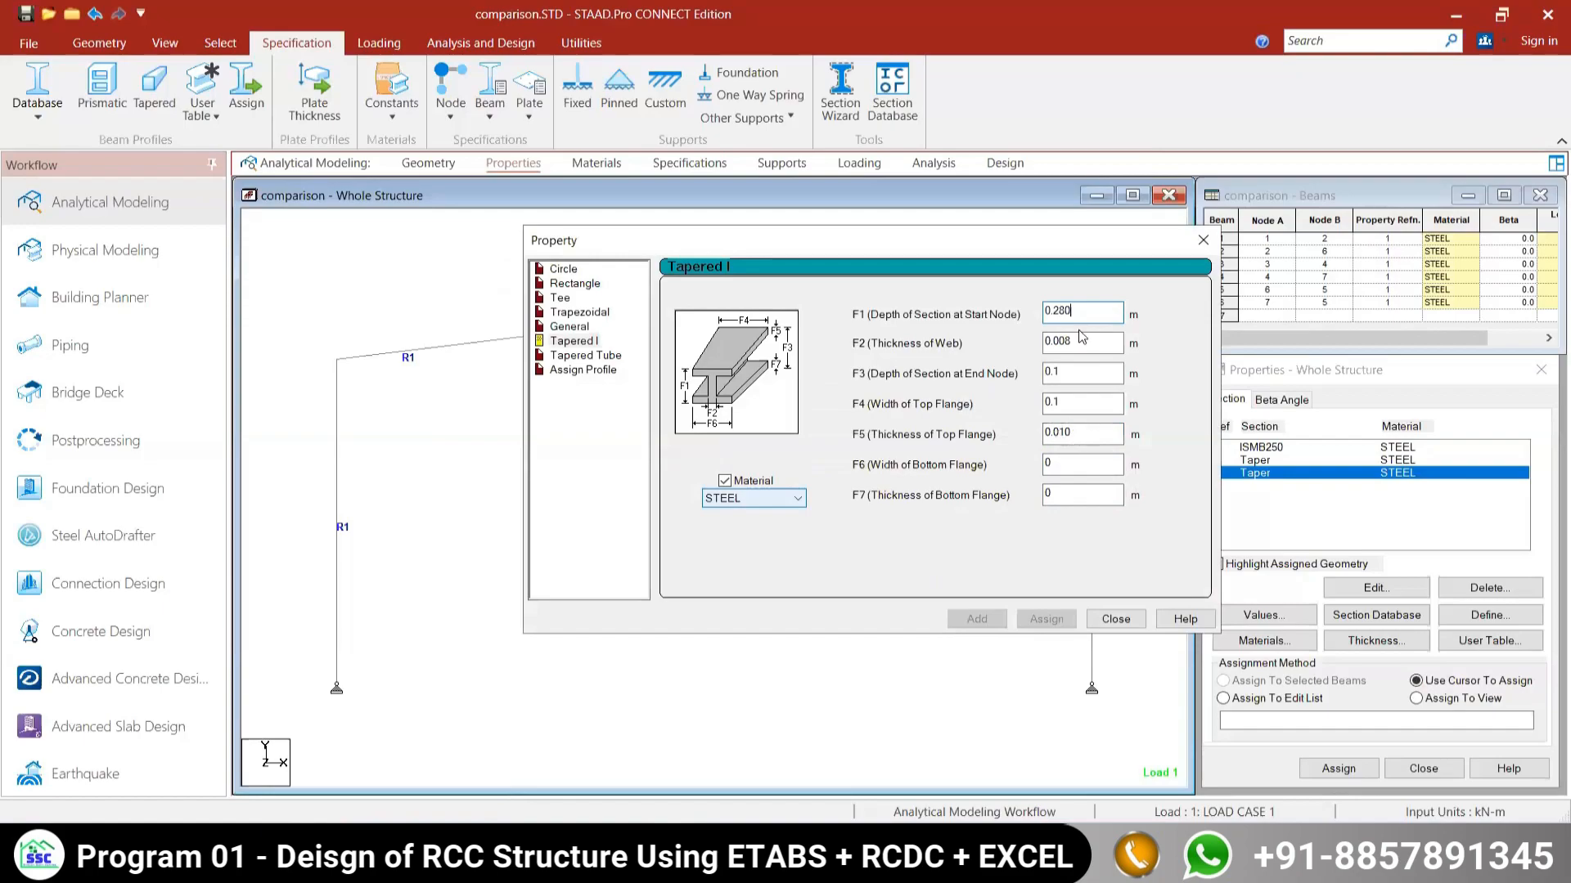
pyautogui.moveTo(1018, 243); pyautogui.dragTo(853, 216)
pyautogui.click(892, 440)
pyautogui.click(887, 464)
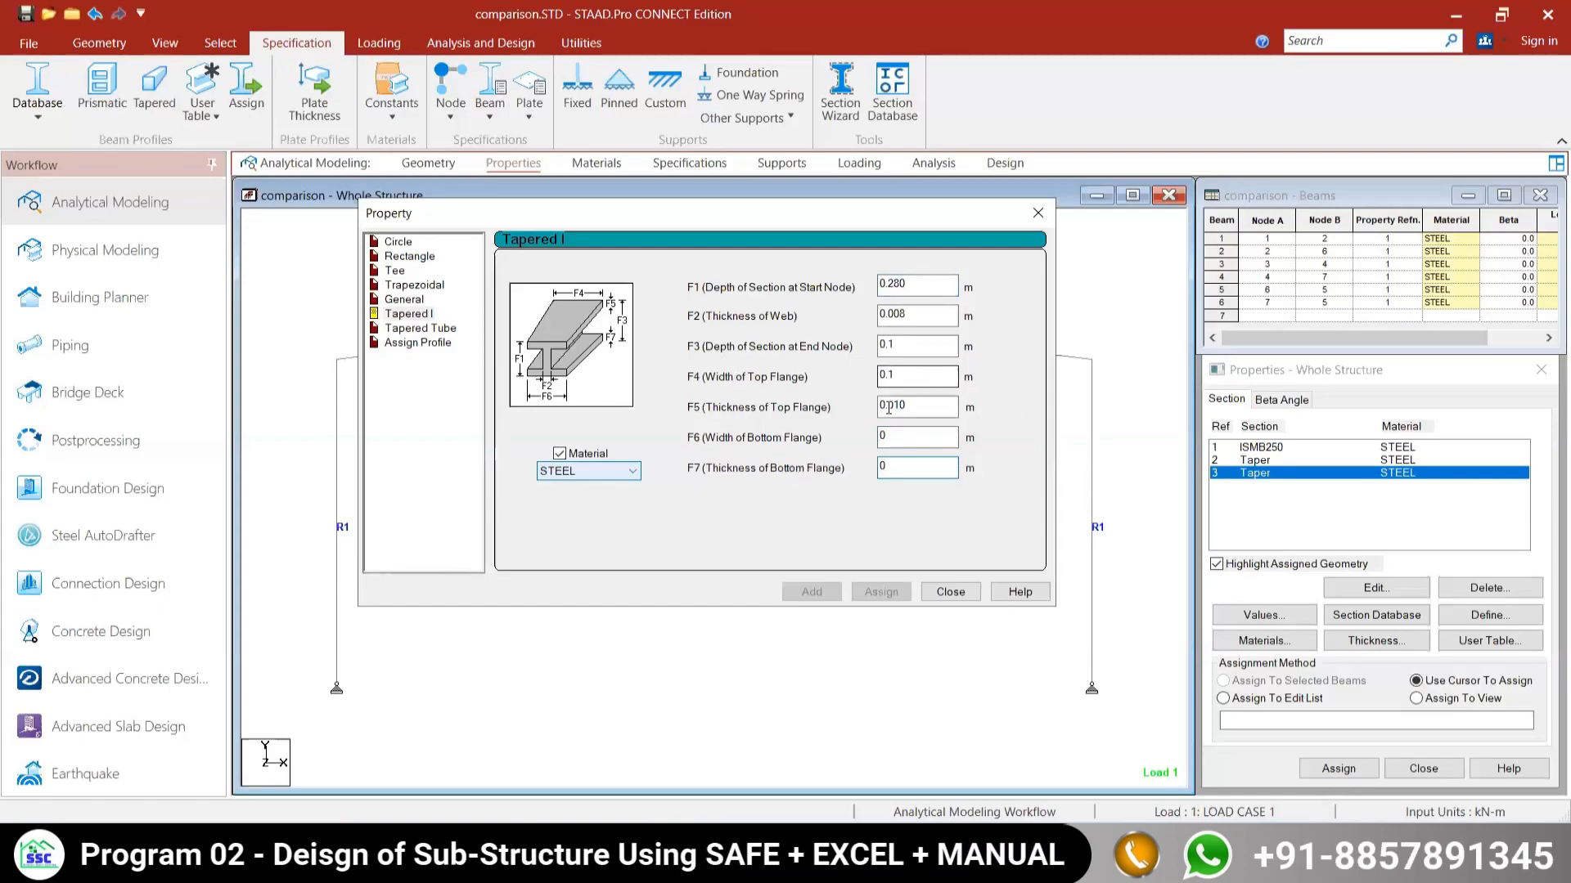
# Step: Add a third Tapered I section with start depth 0.10 m and end depth 0.20 m, and close the section definition
pyautogui.click(921, 280)
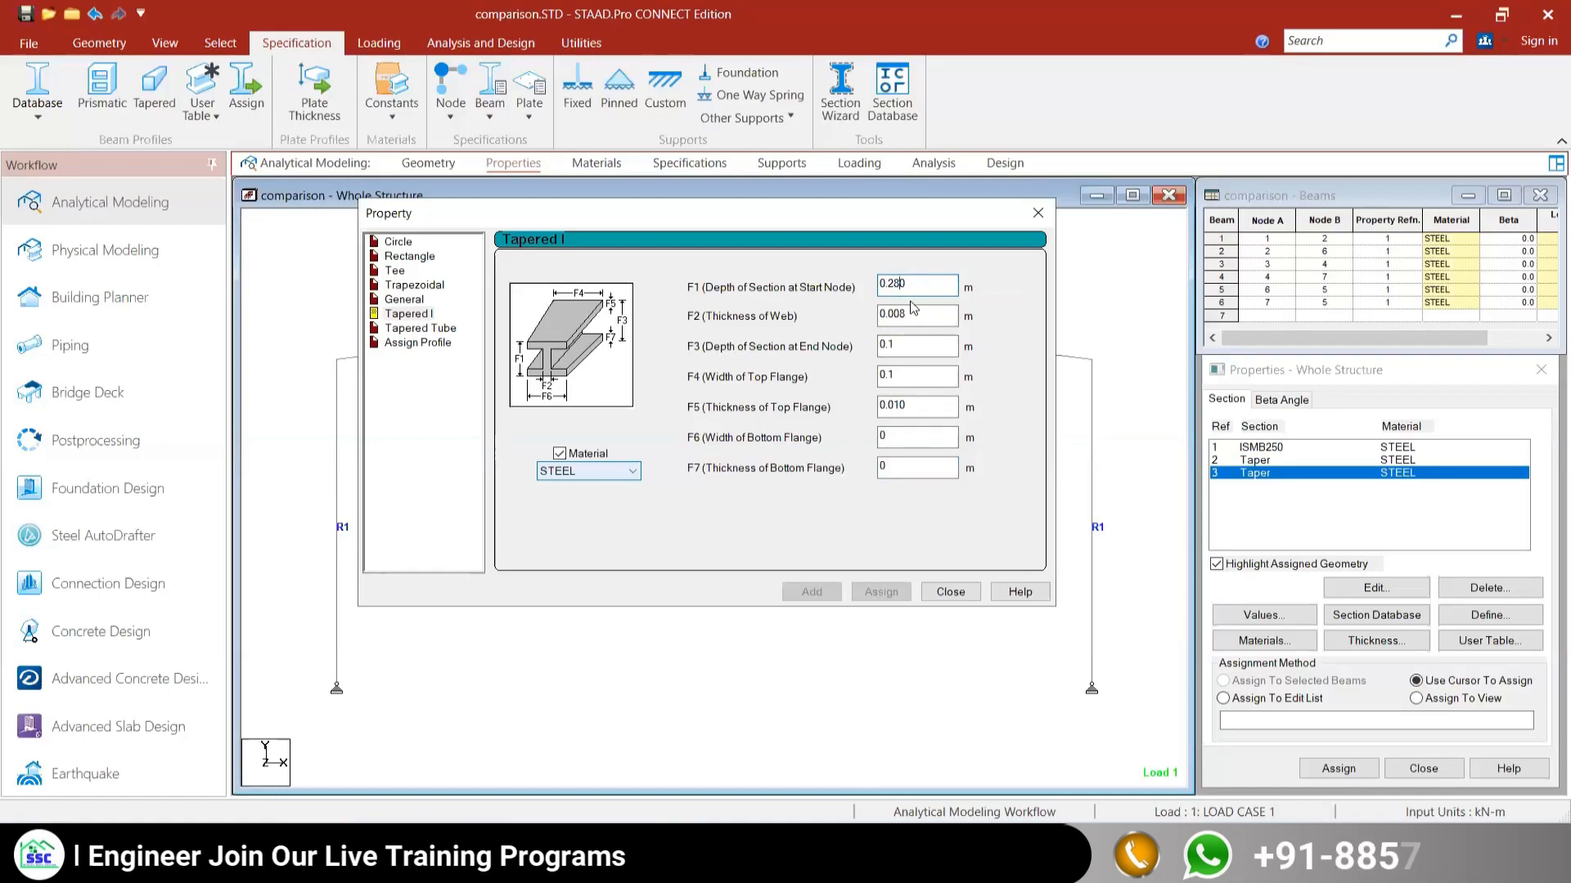
pyautogui.press('BackSpace')
pyautogui.press('BackSpace')
pyautogui.write('1')
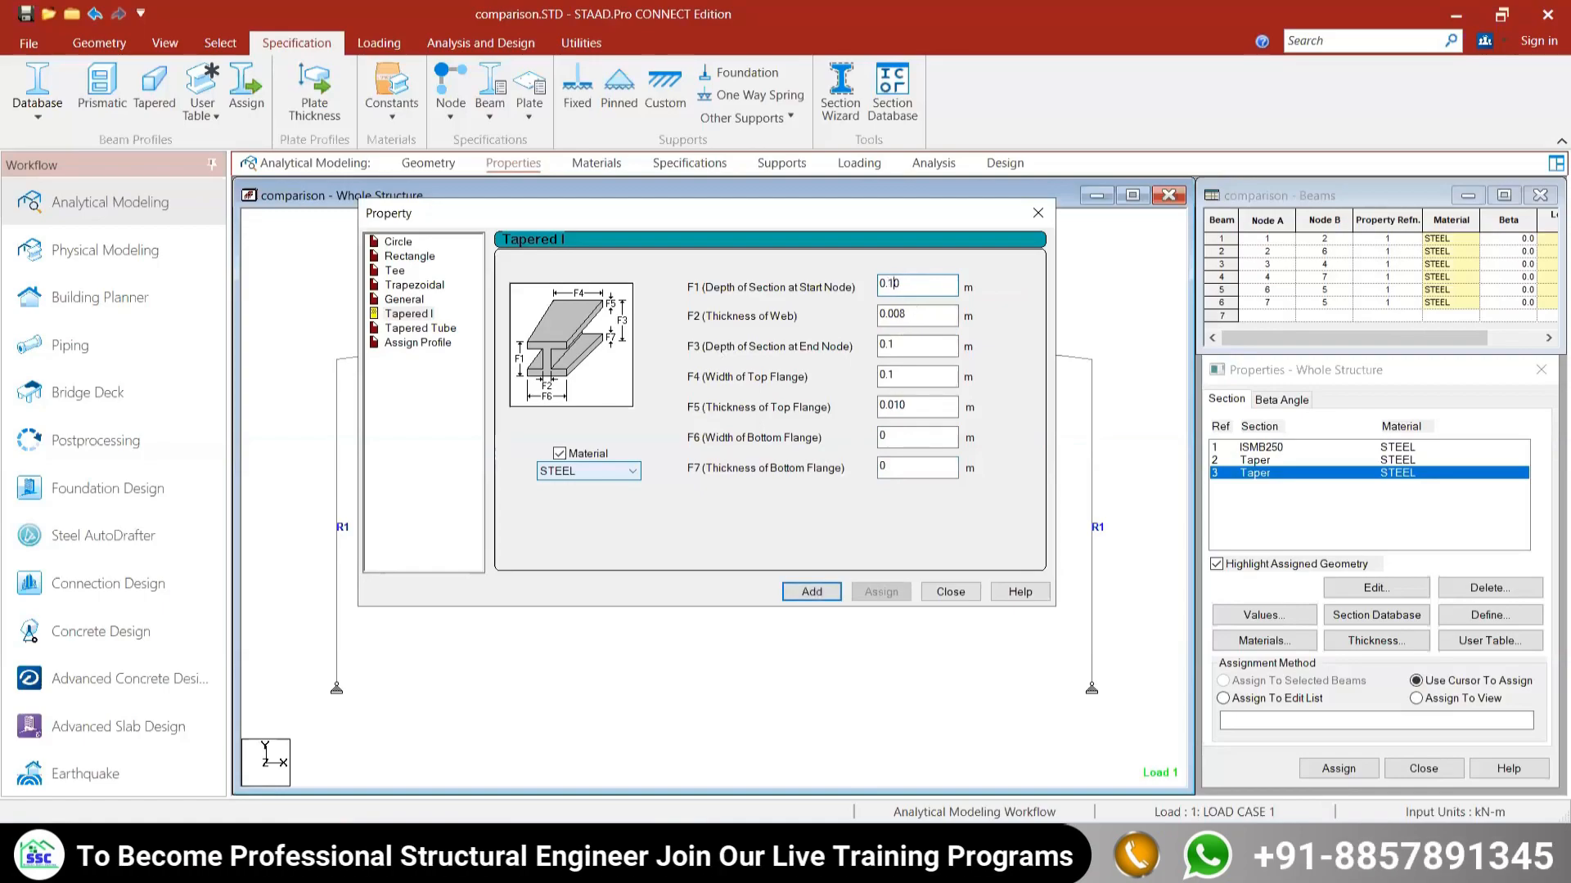
pyautogui.click(921, 345)
pyautogui.press('BackSpace')
pyautogui.write('20')
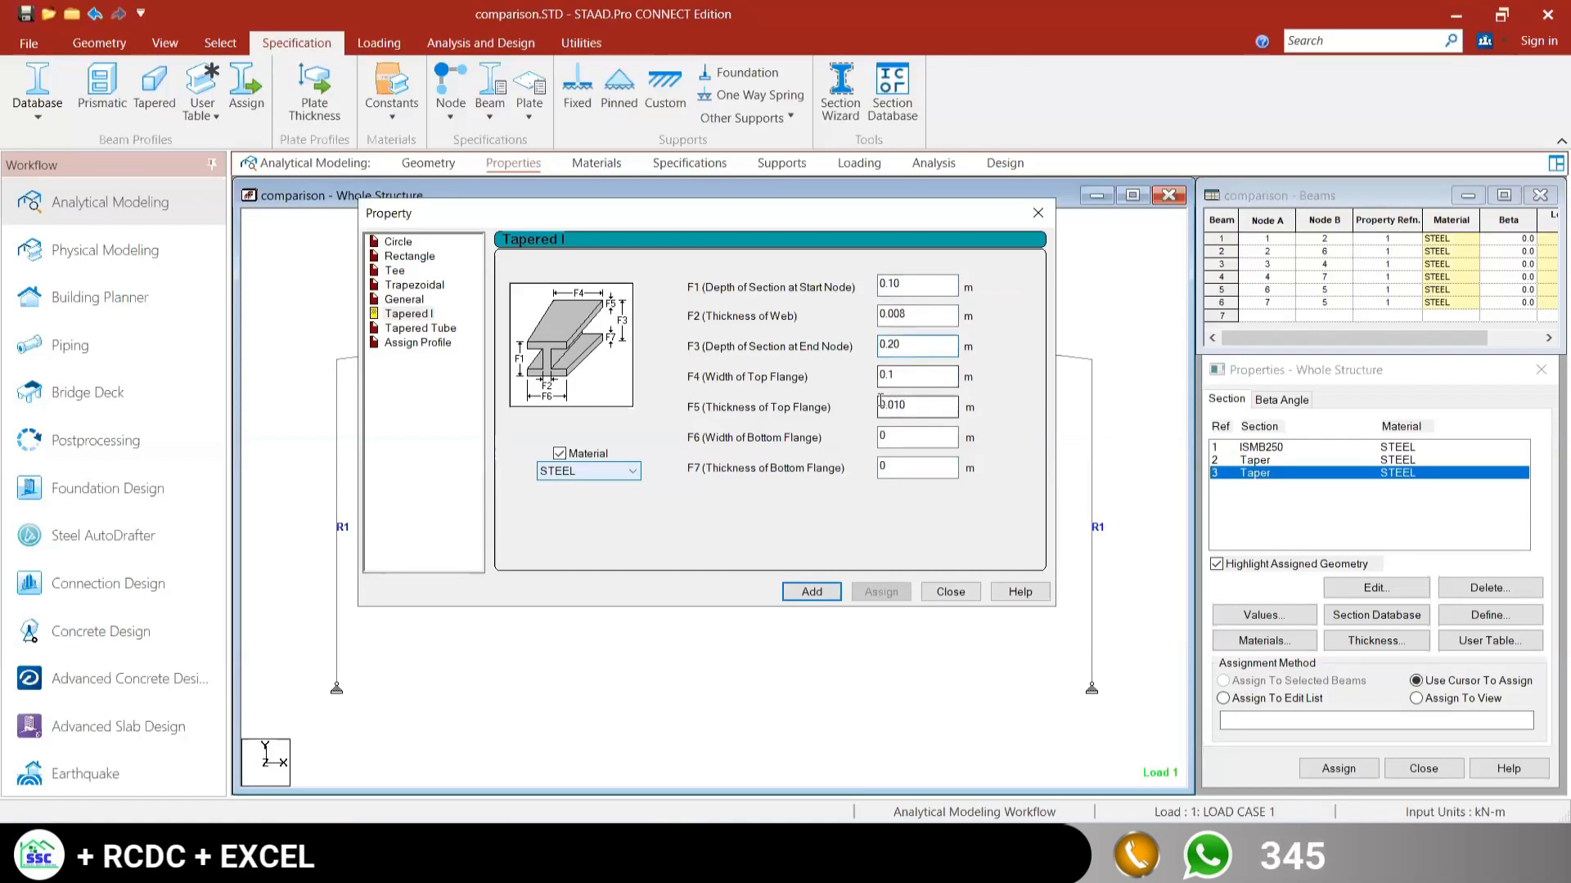
pyautogui.click(827, 593)
pyautogui.click(962, 595)
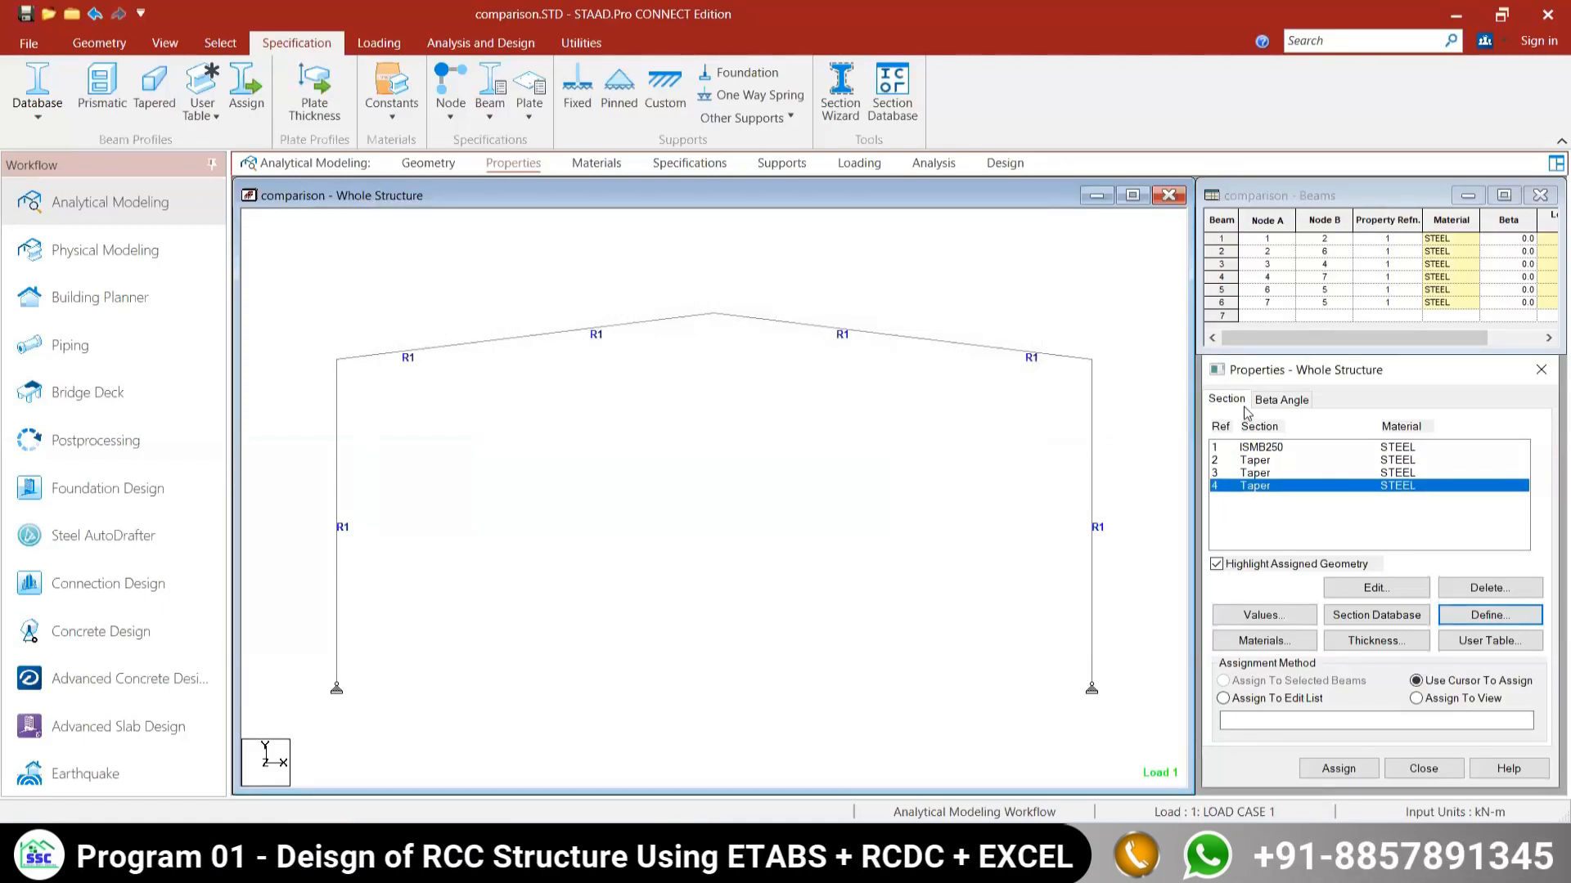
# Step: Assign the first tapered section (reference 2) to both columns of the frame
pyautogui.click(1269, 463)
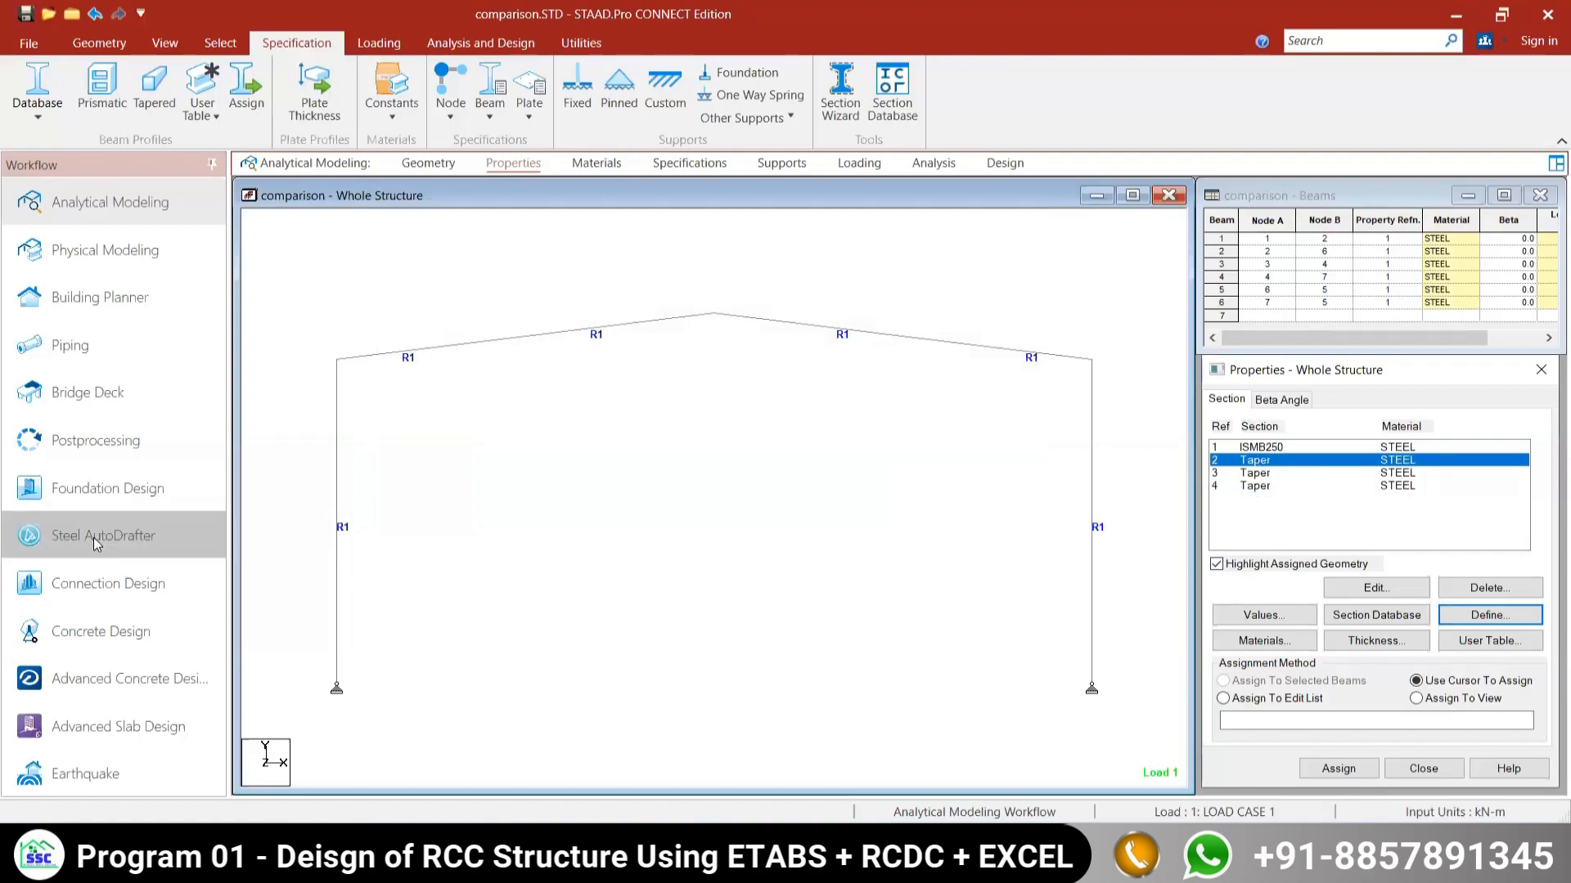
pyautogui.click(336, 572)
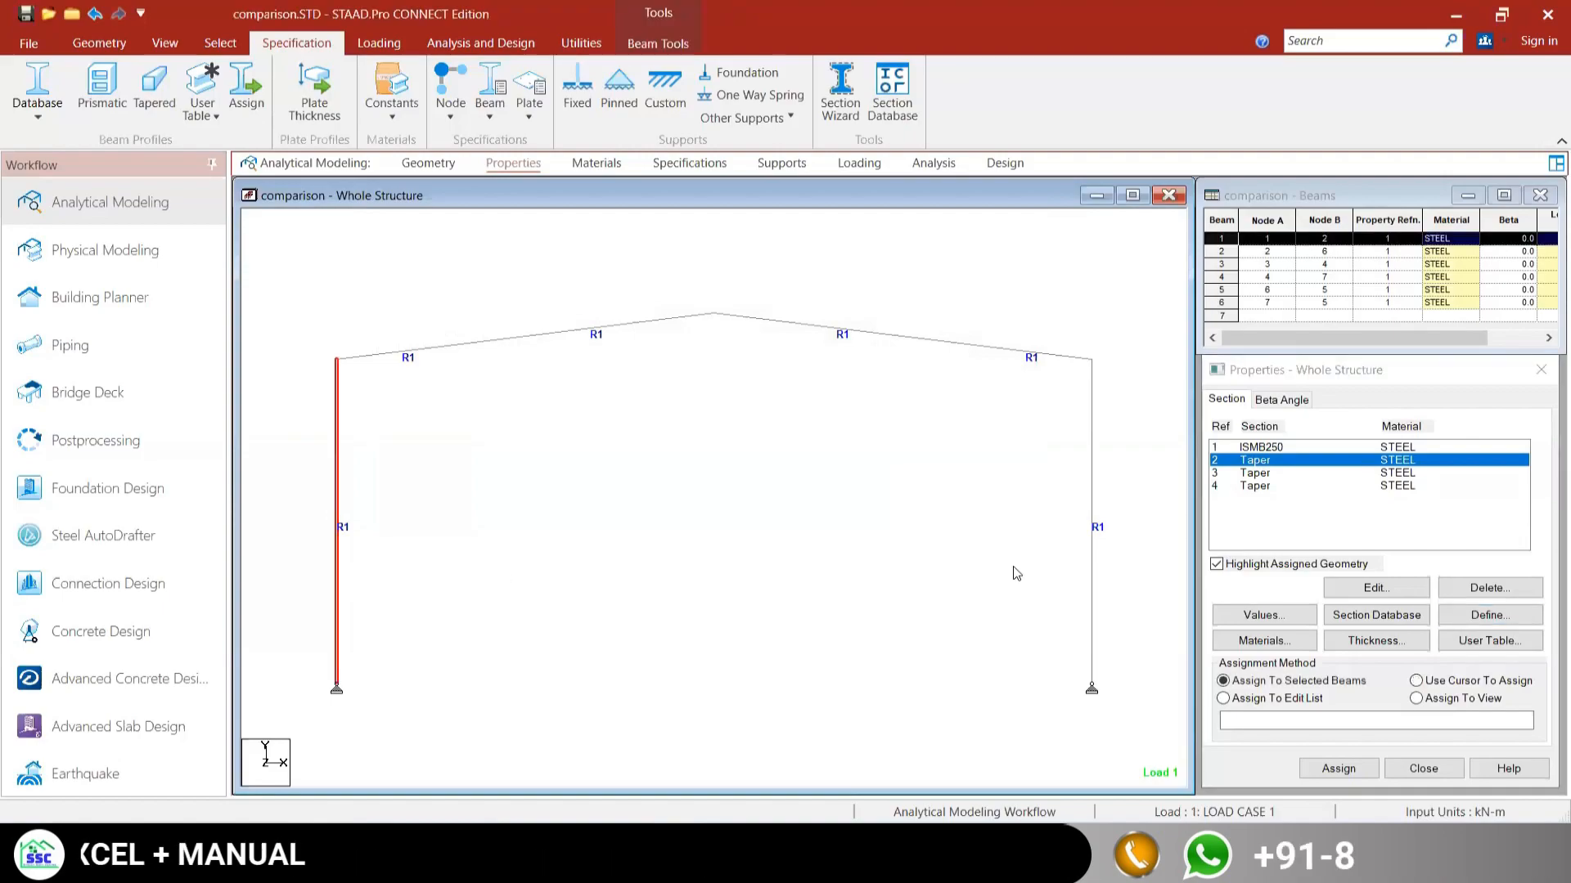
pyautogui.keyDown('ctrl'); pyautogui.click(1092, 554); pyautogui.keyUp('ctrl')
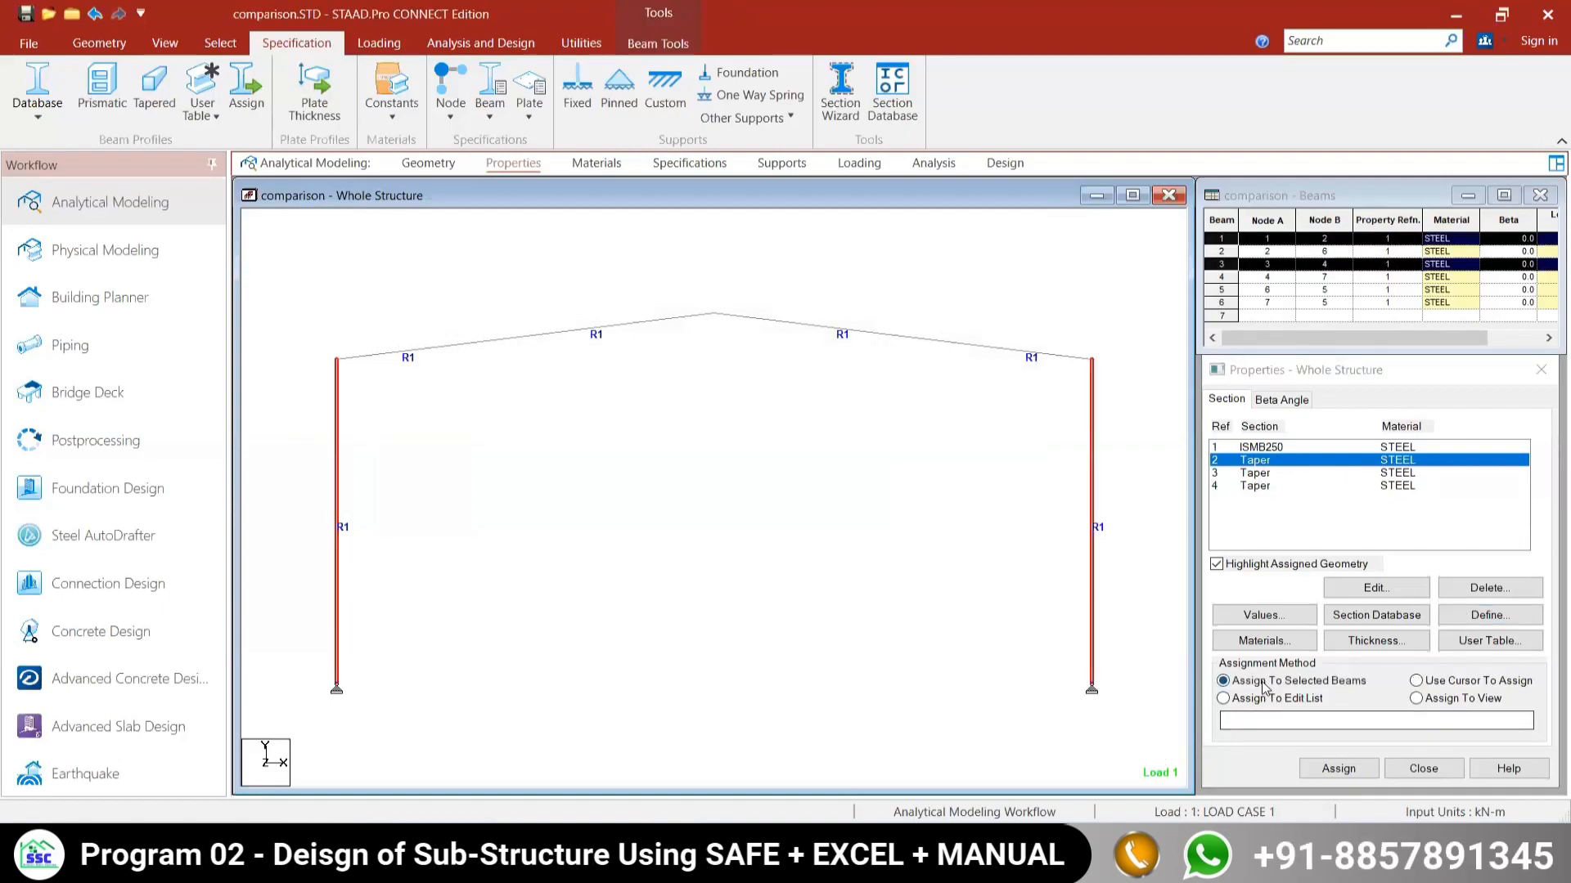
pyautogui.click(1338, 769)
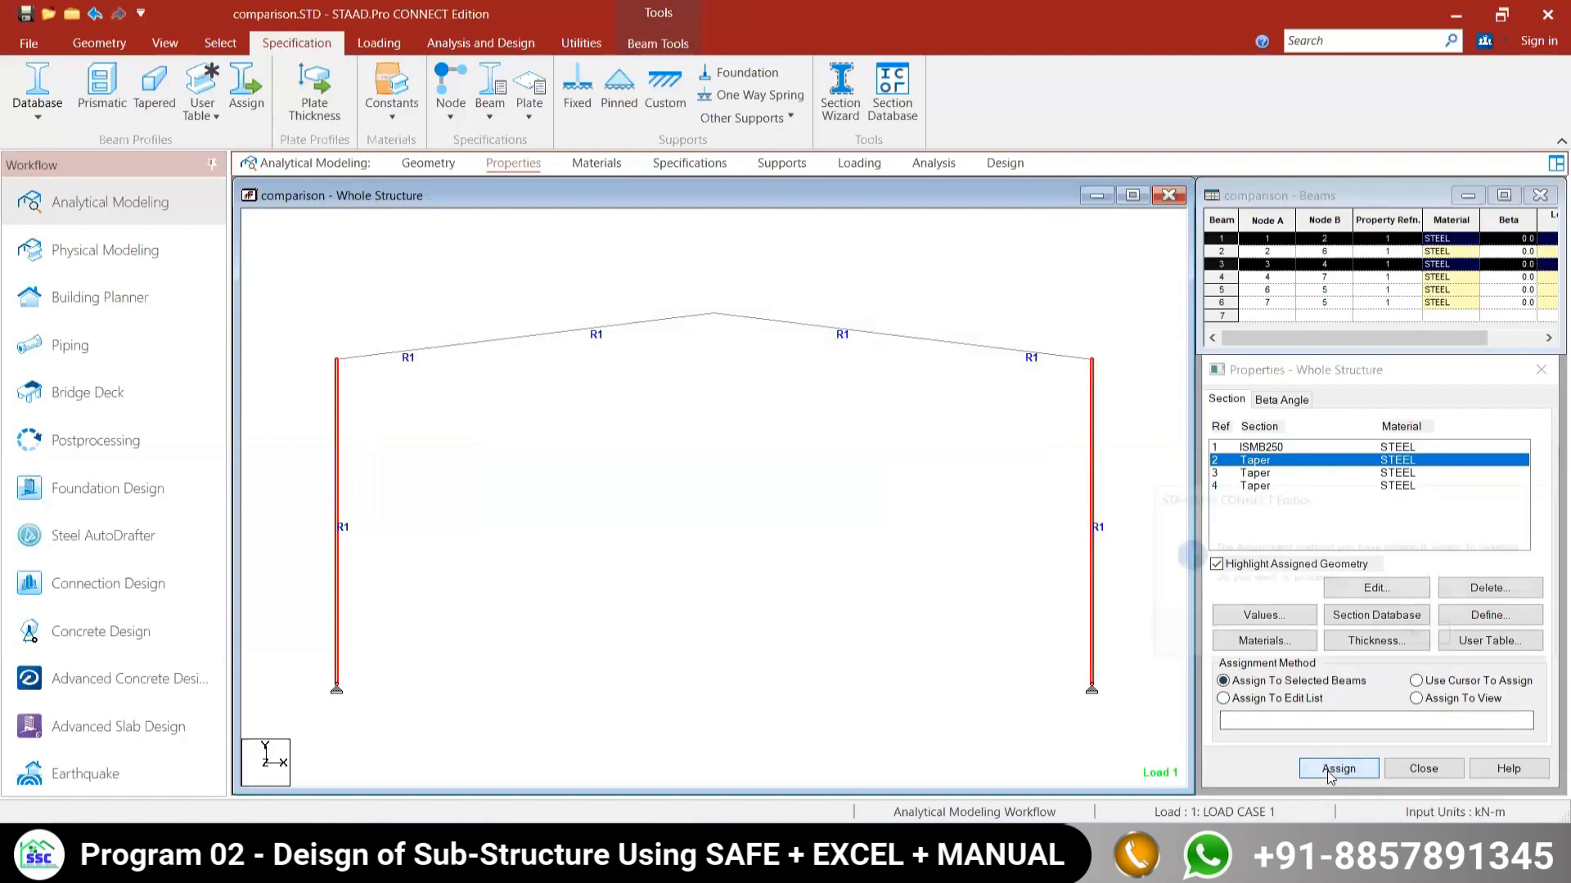
pyautogui.click(1413, 637)
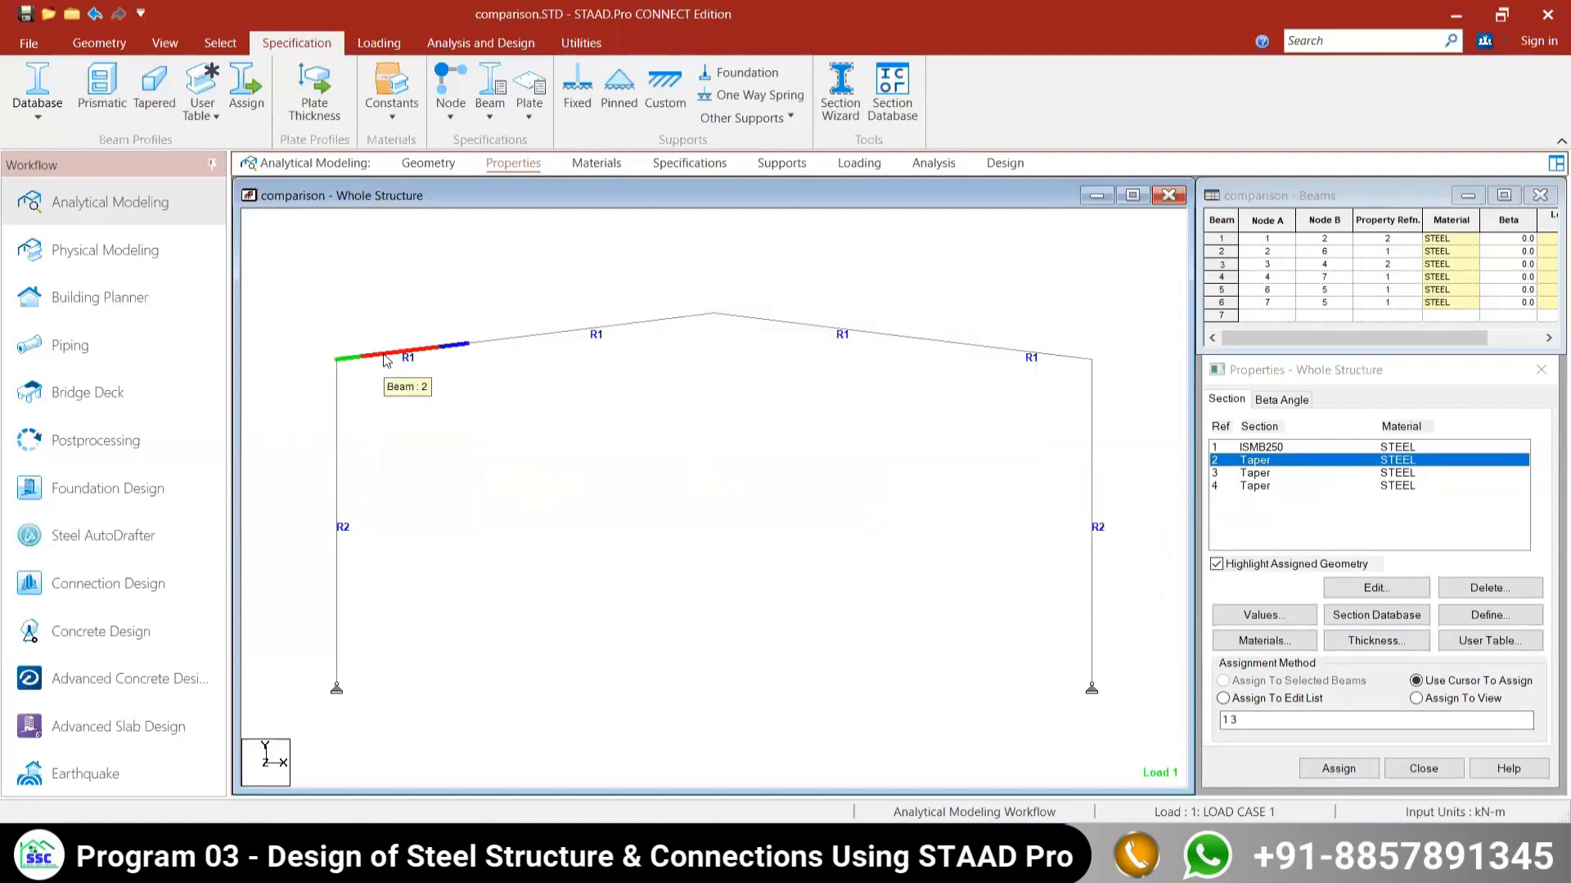
# Step: Assign the second tapered section (reference 3) to the two outer rafter segments next to the columns
pyautogui.click(478, 343)
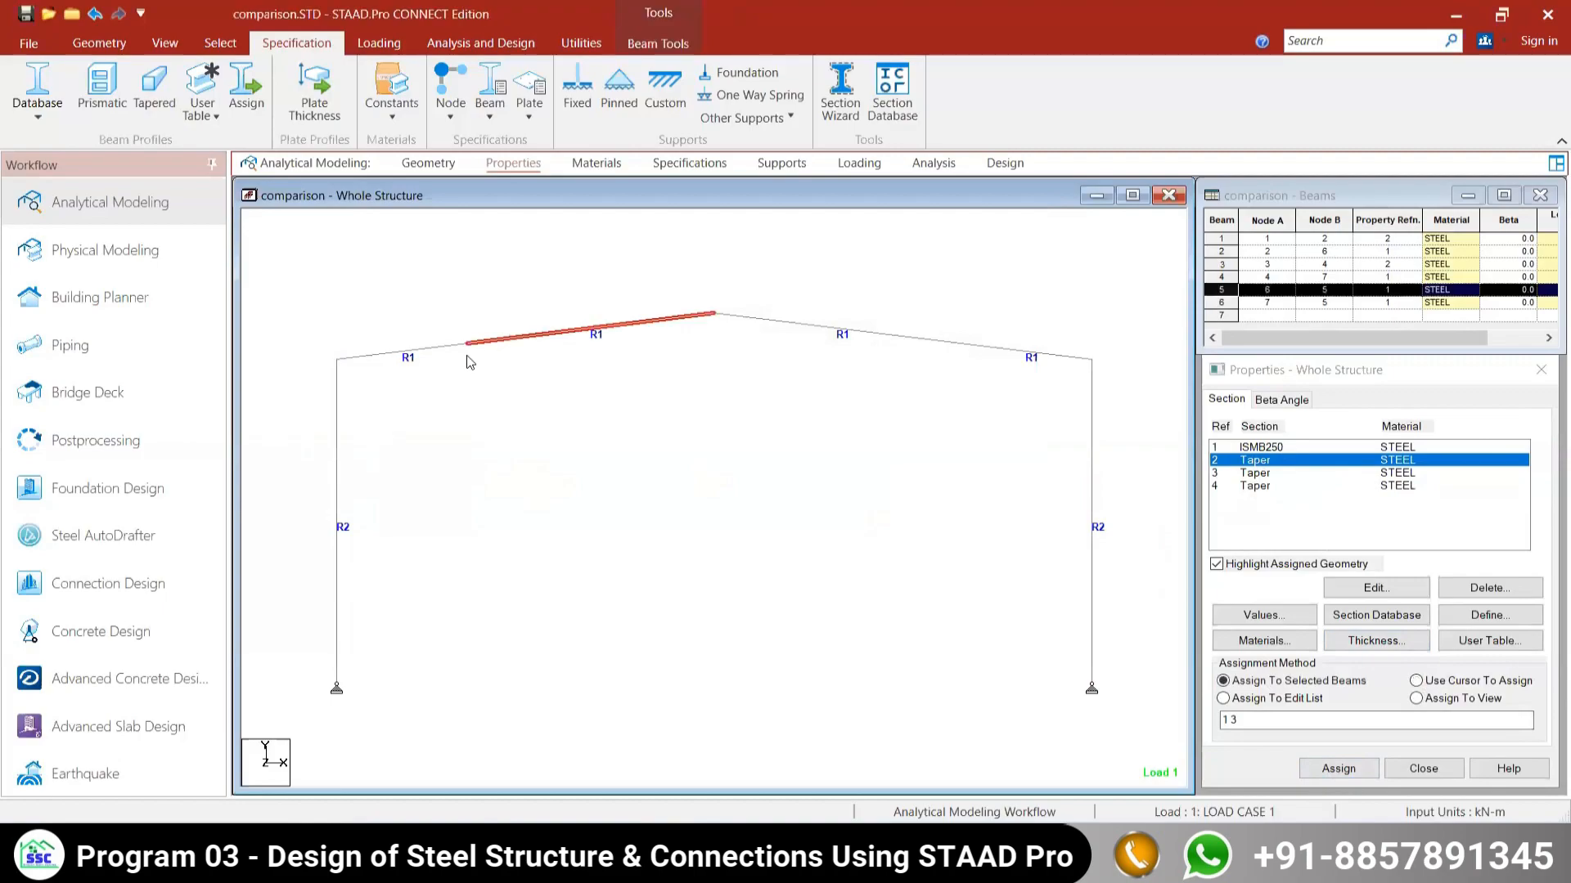
pyautogui.click(441, 350)
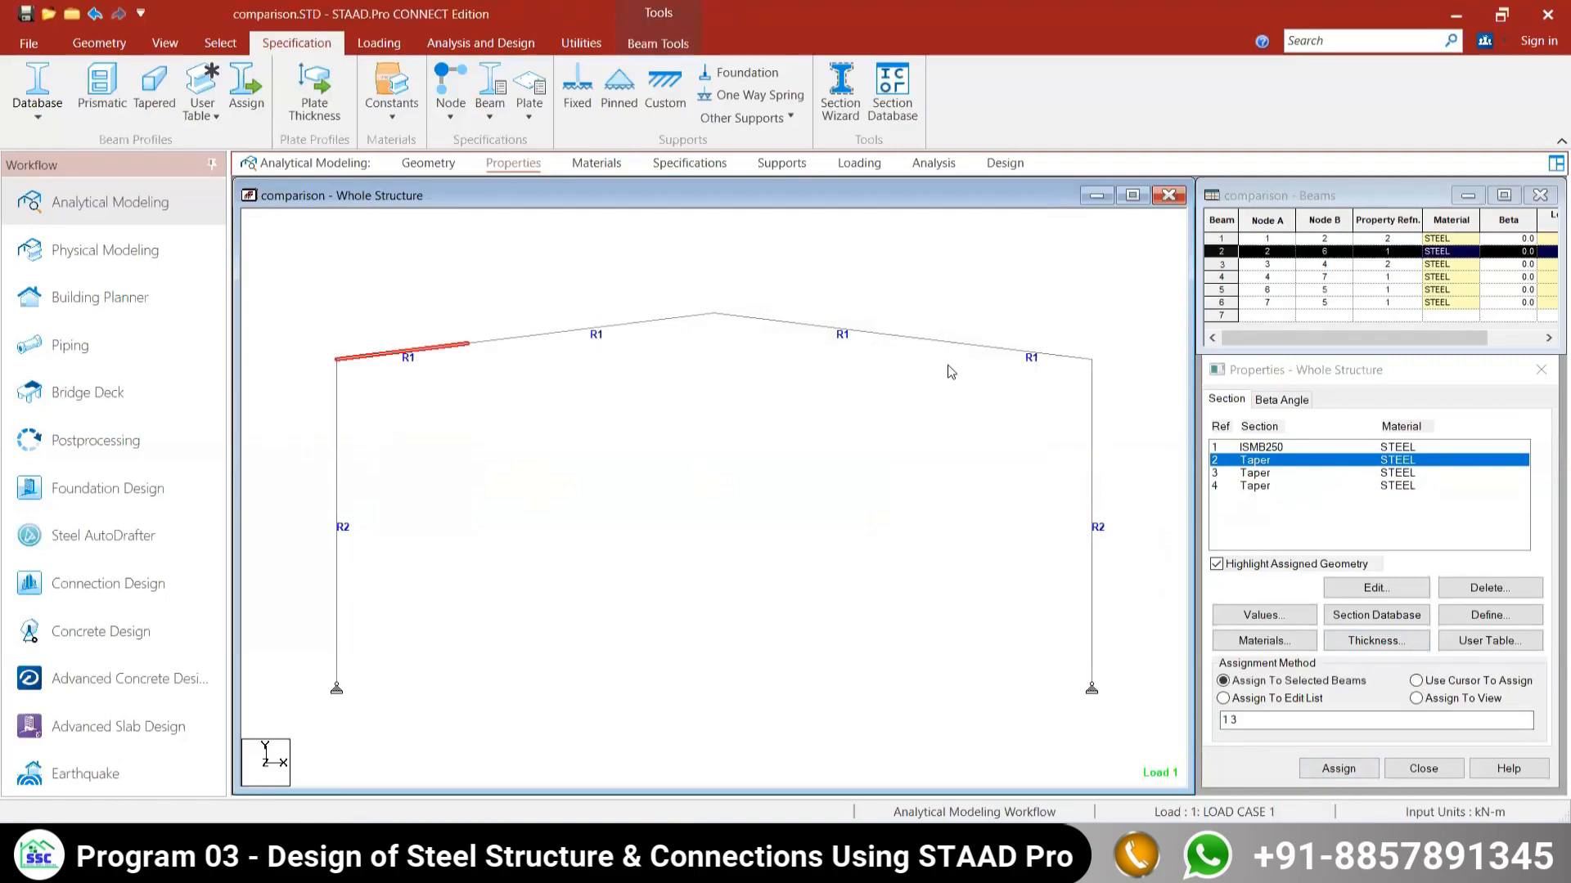
pyautogui.keyDown('ctrl'); pyautogui.click(1020, 350); pyautogui.keyUp('ctrl')
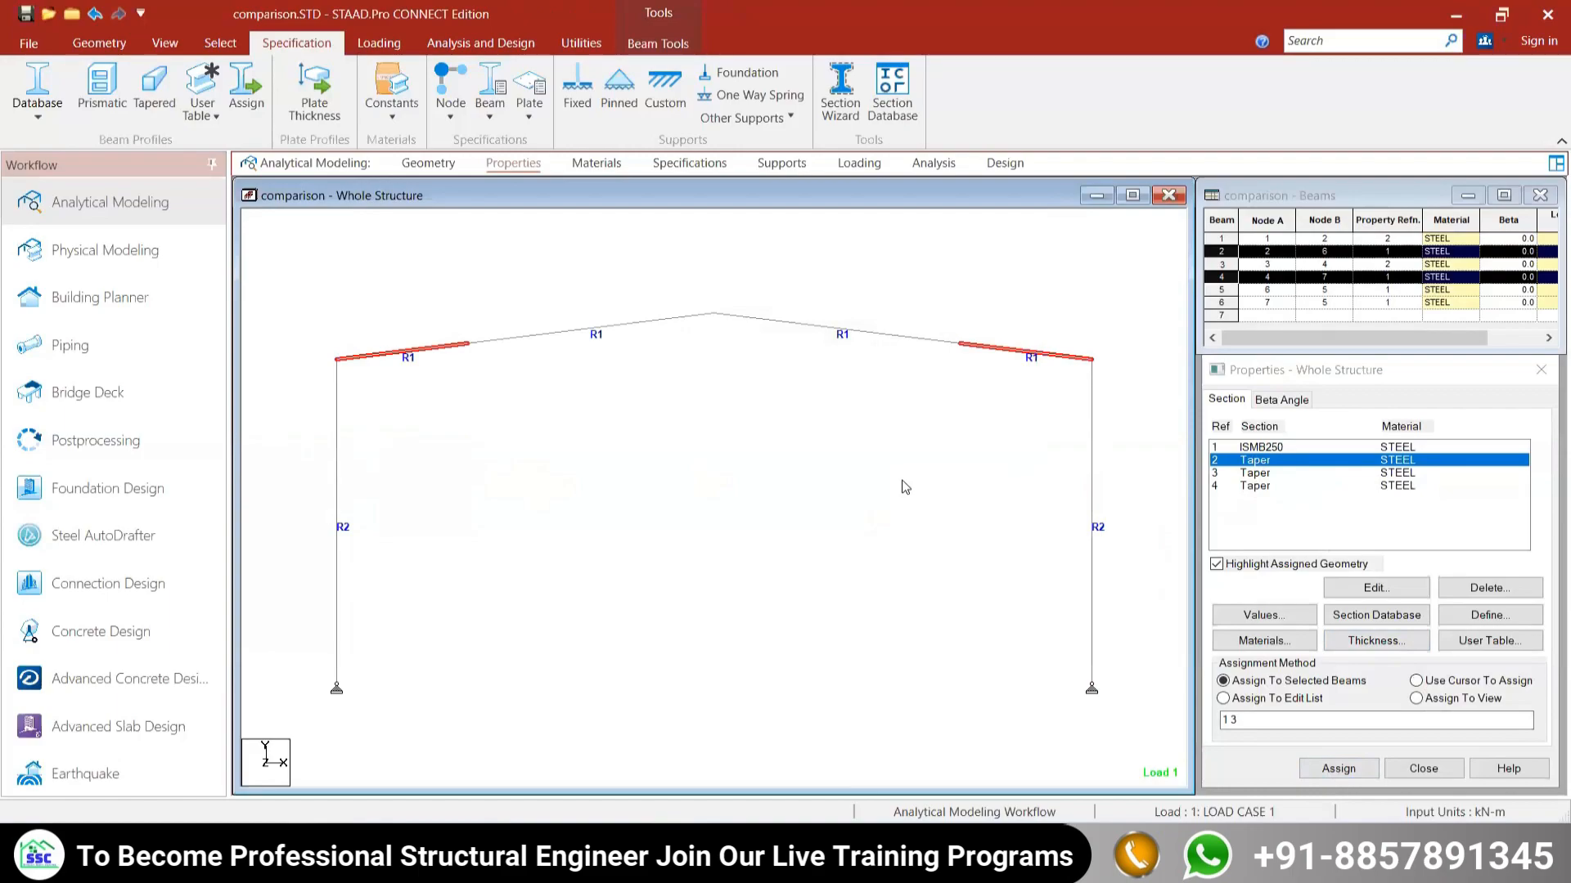
pyautogui.click(1261, 473)
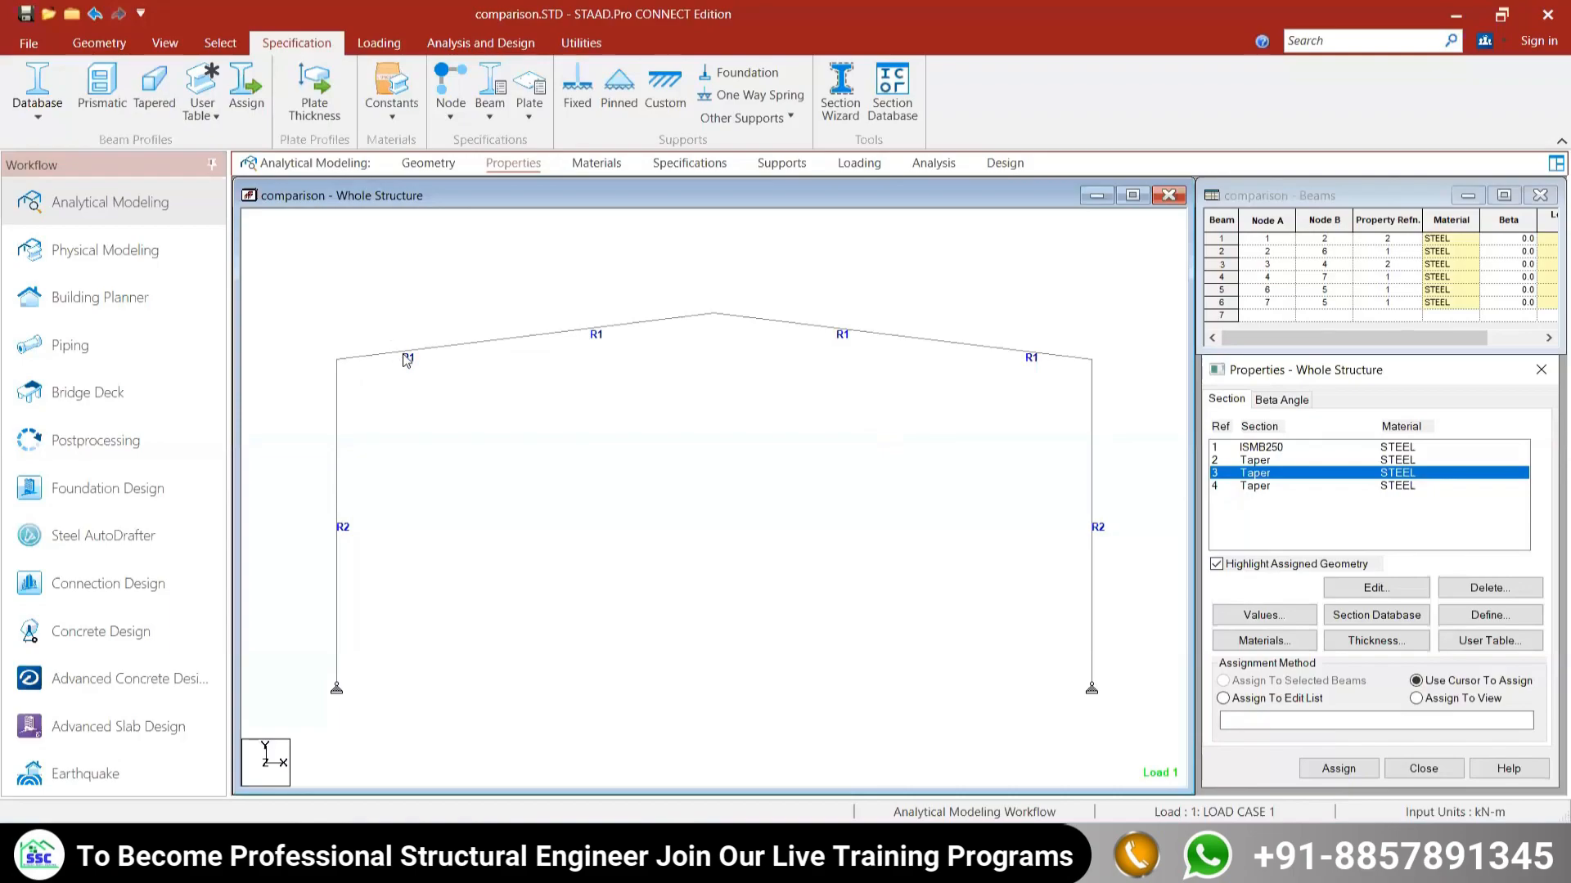
pyautogui.click(404, 355)
pyautogui.keyDown('ctrl'); pyautogui.click(993, 350); pyautogui.keyUp('ctrl')
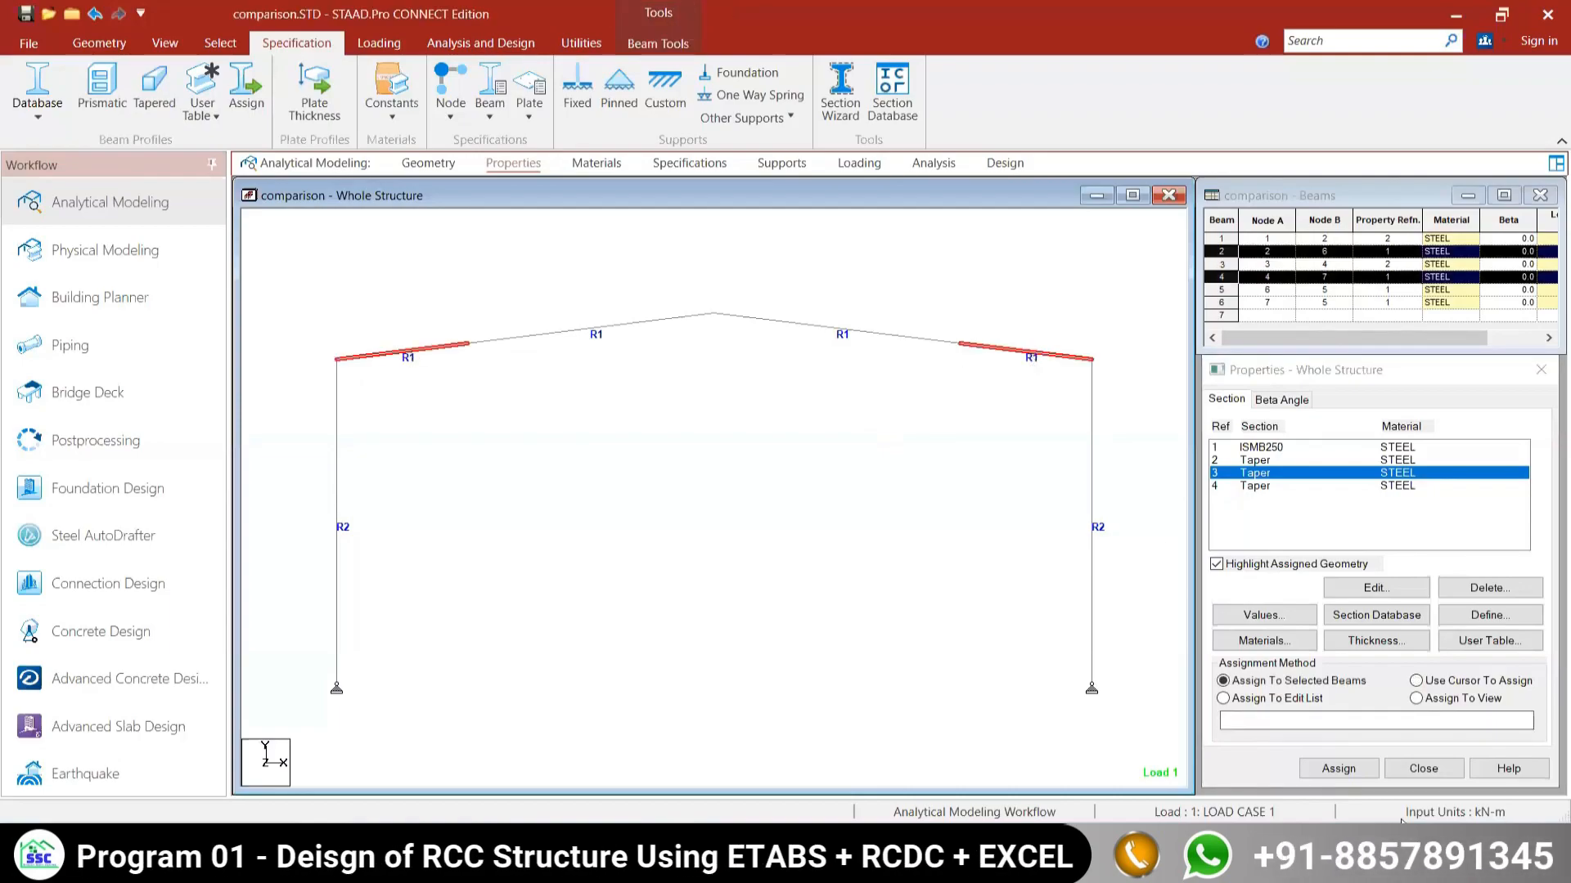
pyautogui.click(1338, 768)
pyautogui.click(1404, 647)
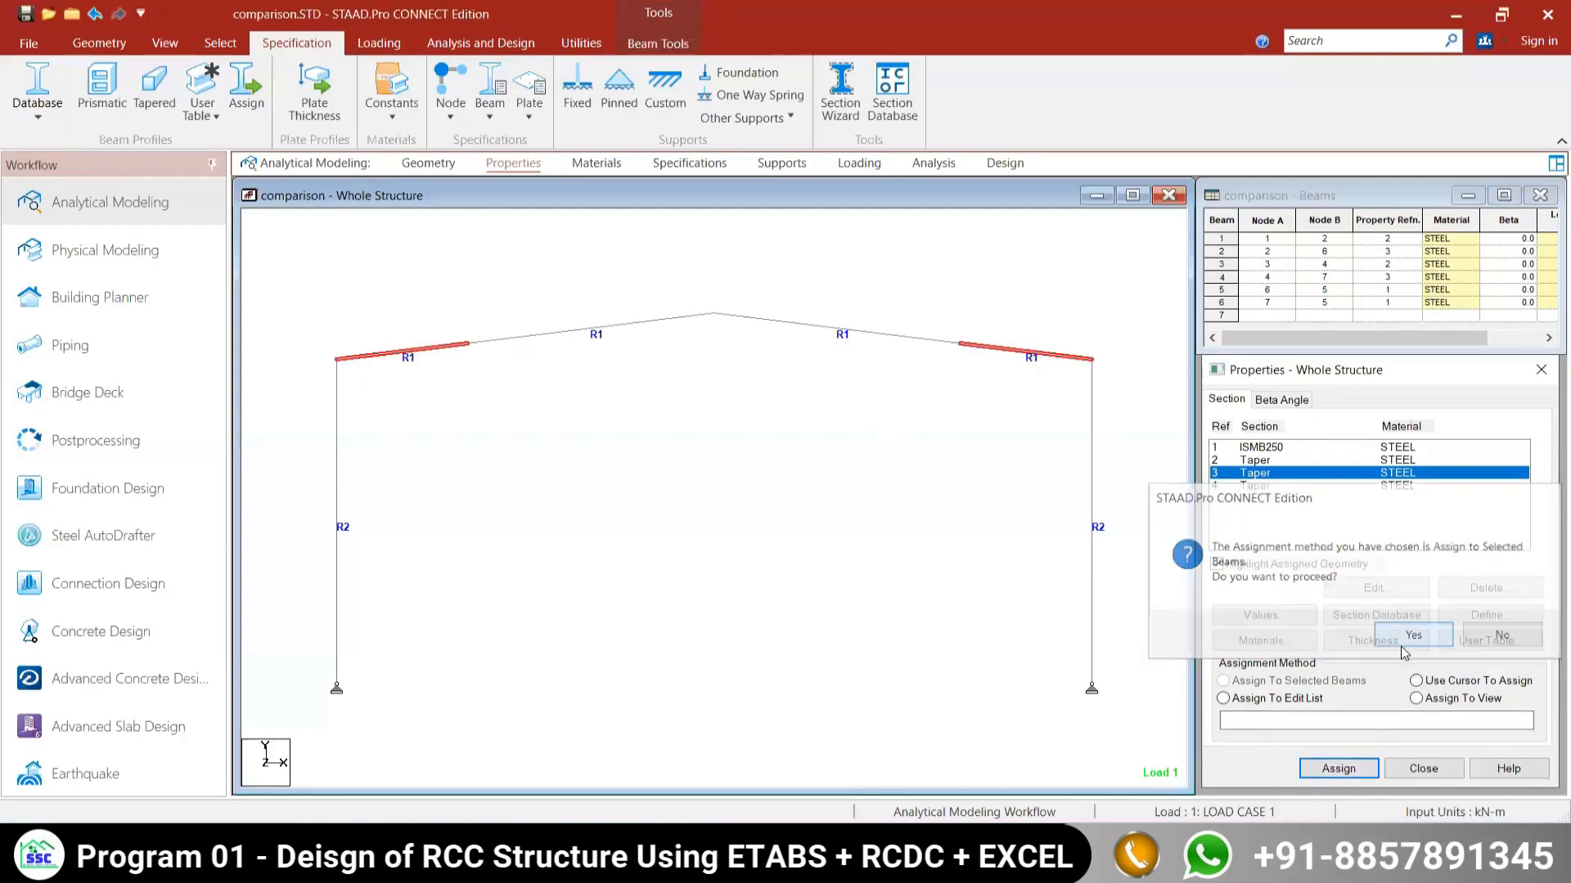
# Step: Assign the third tapered section (reference 4) to the two inner rafter segments meeting at the ridge, and clear the selection
pyautogui.click(611, 327)
pyautogui.keyDown('ctrl'); pyautogui.click(818, 327); pyautogui.keyUp('ctrl')
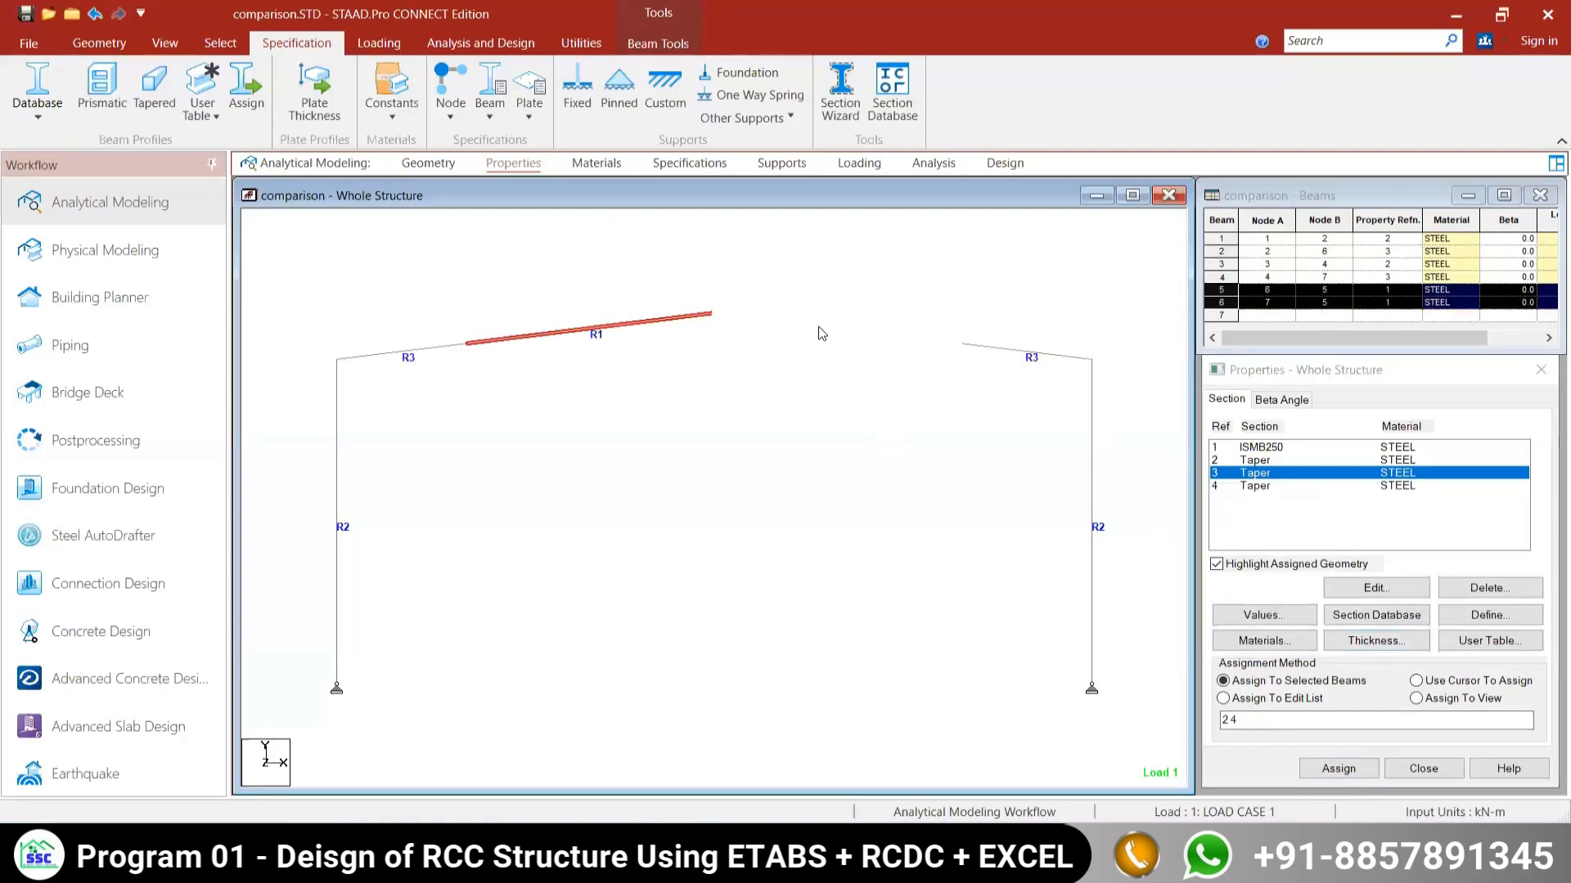
pyautogui.click(1255, 486)
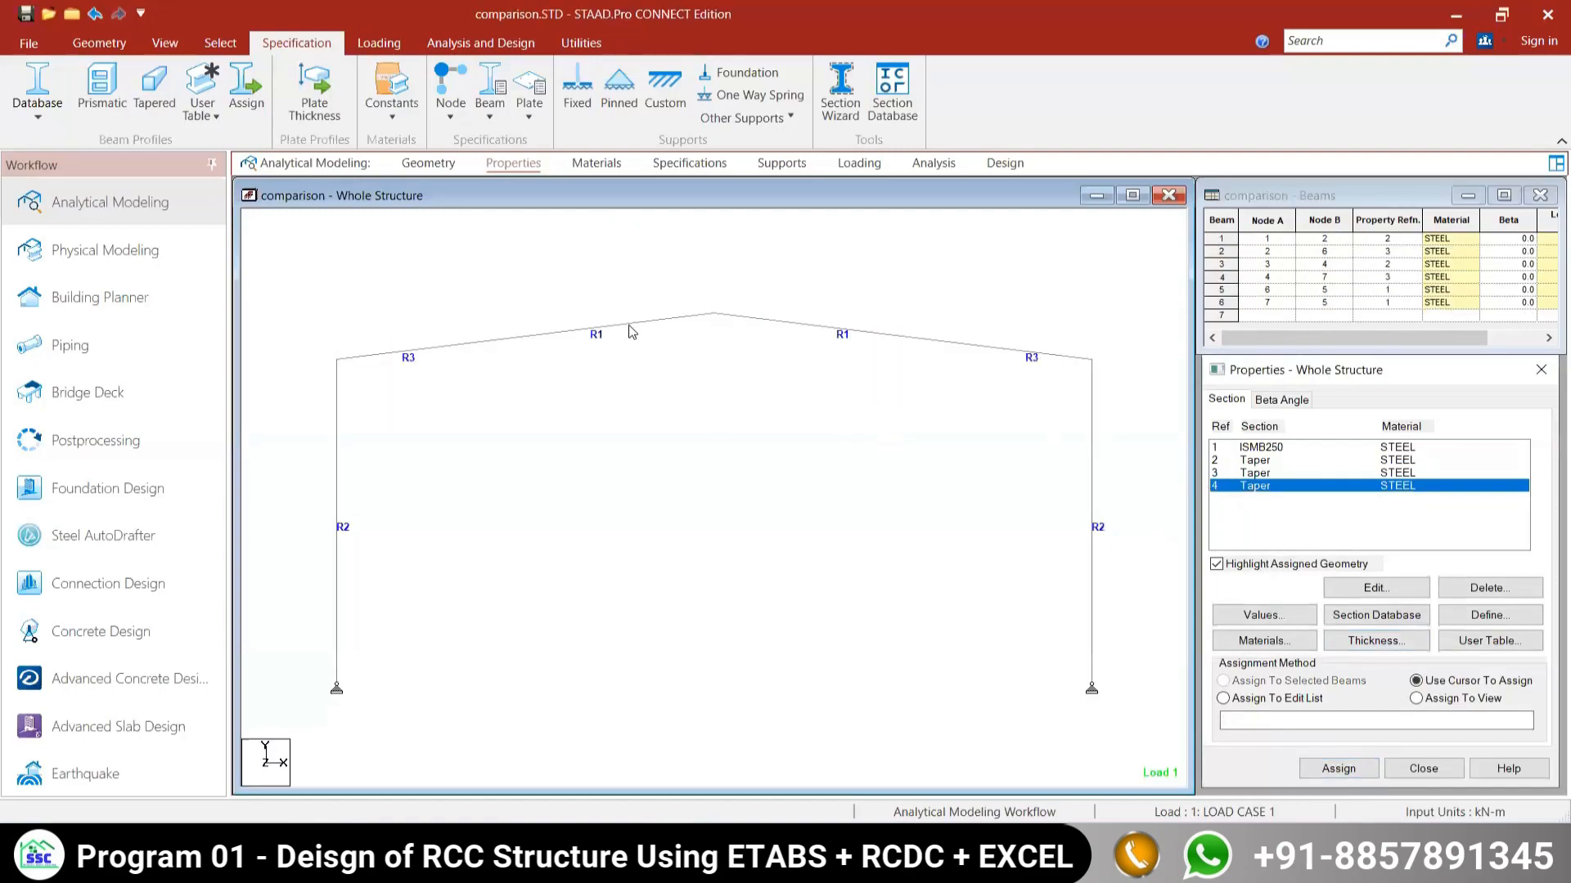
pyautogui.click(1338, 769)
pyautogui.click(1407, 635)
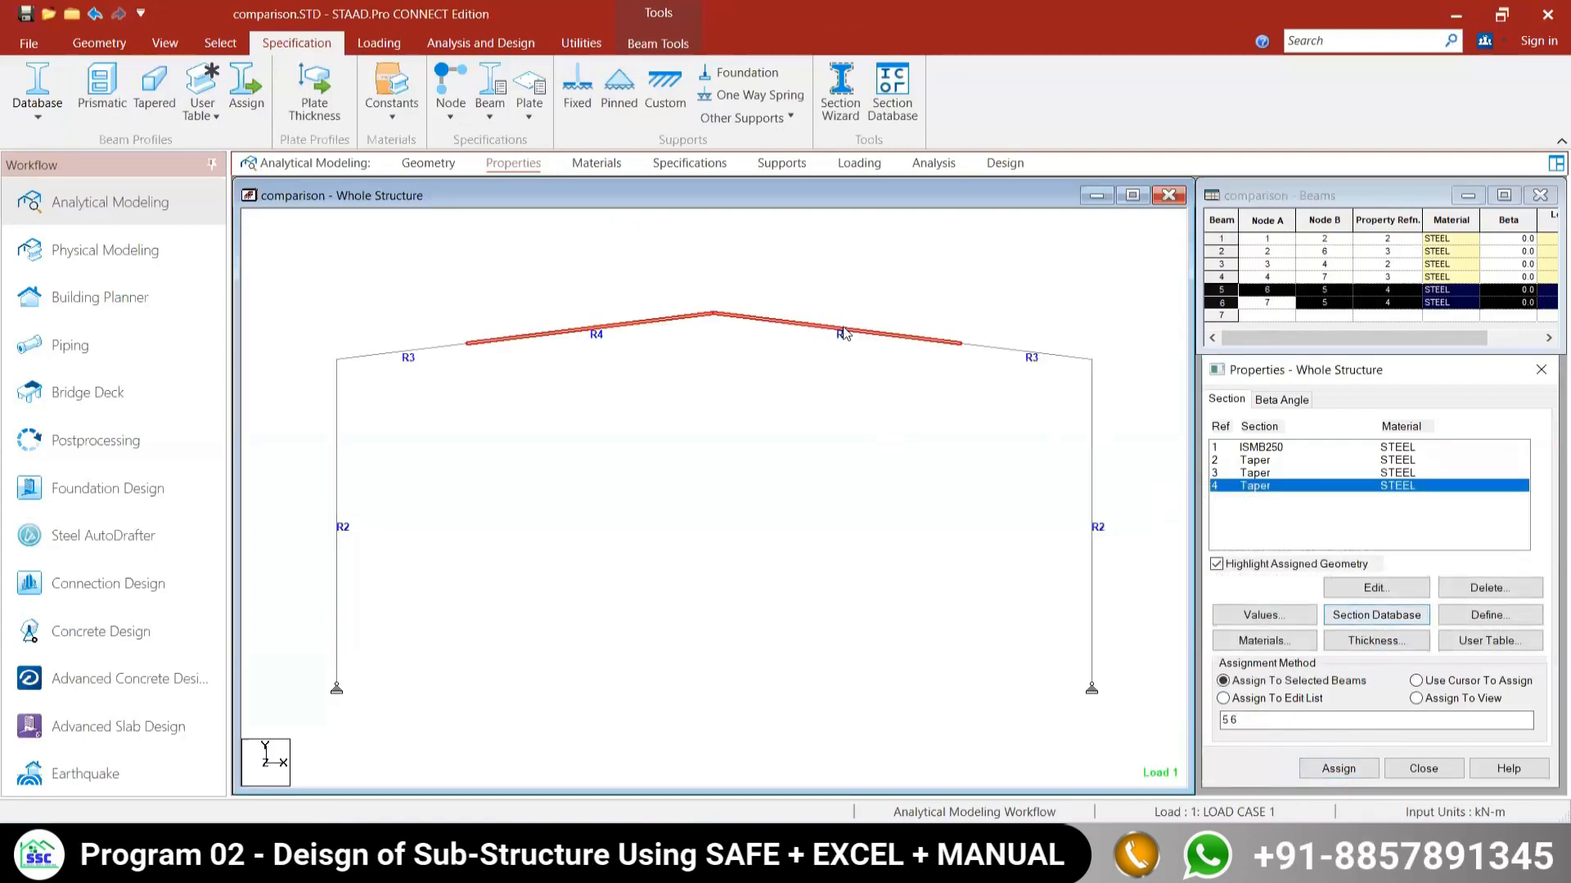
pyautogui.click(832, 428)
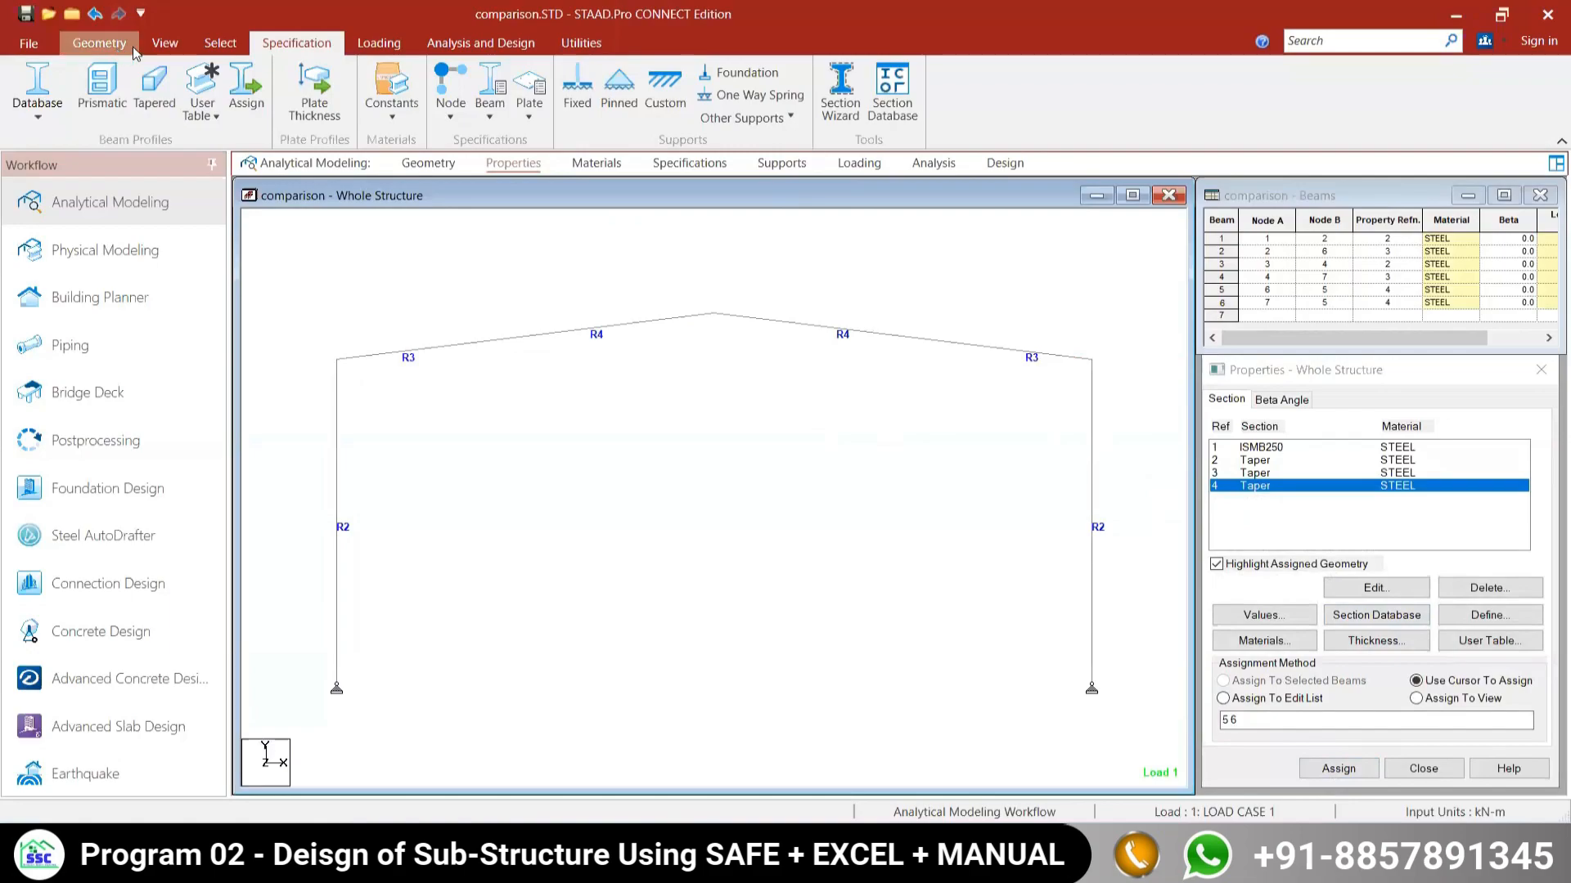
# Step: Inspect the tapered columns and rafters in a 3D rendering of the frame, and close the rendered view
pyautogui.click(99, 42)
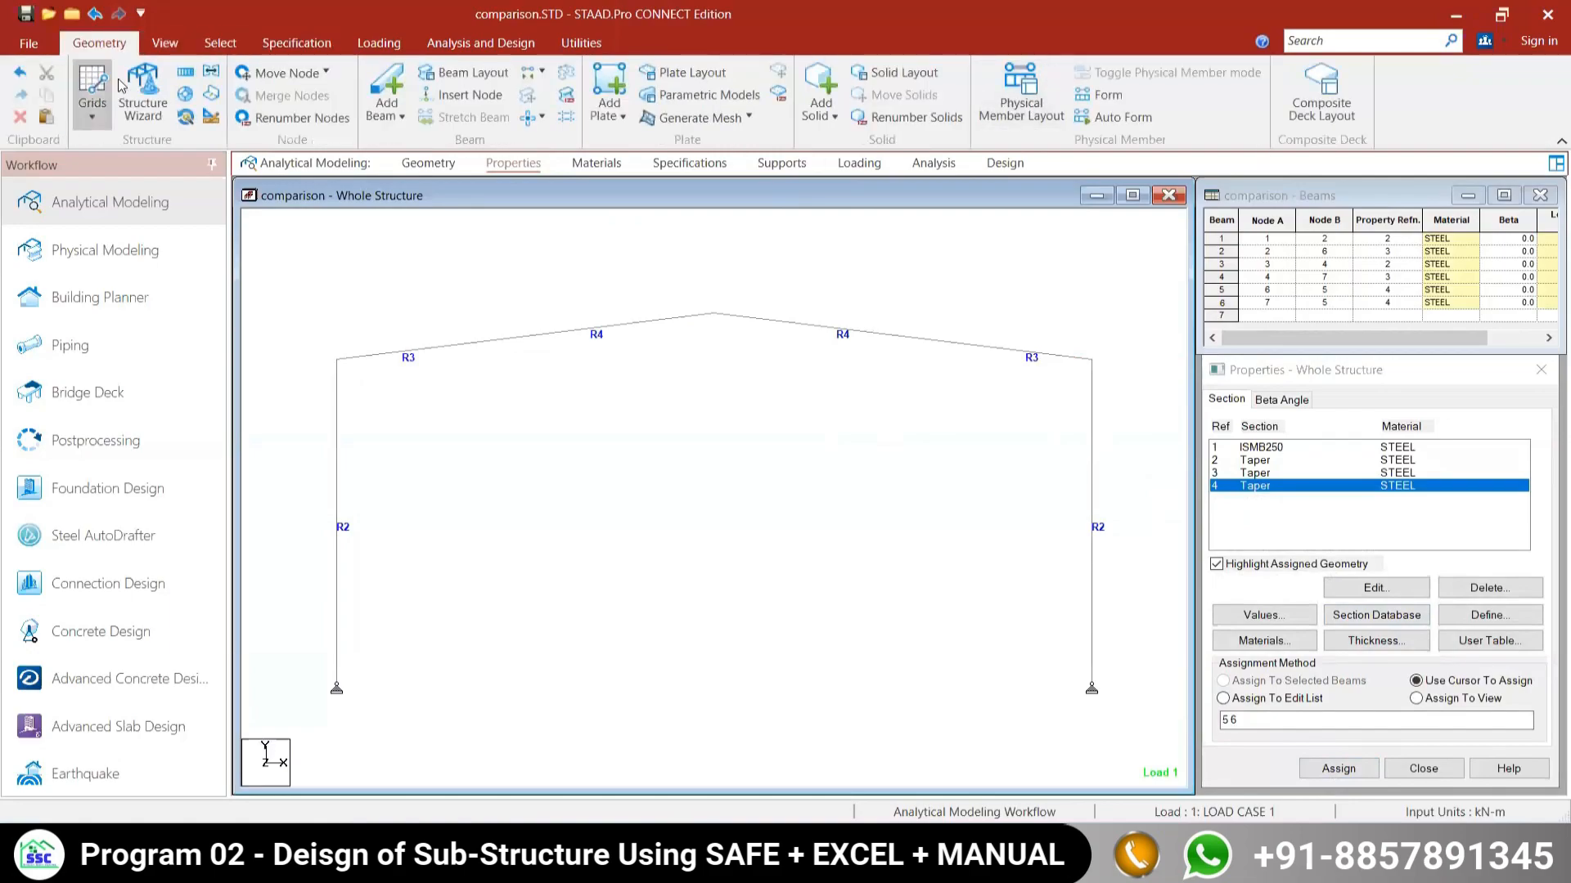
pyautogui.click(165, 43)
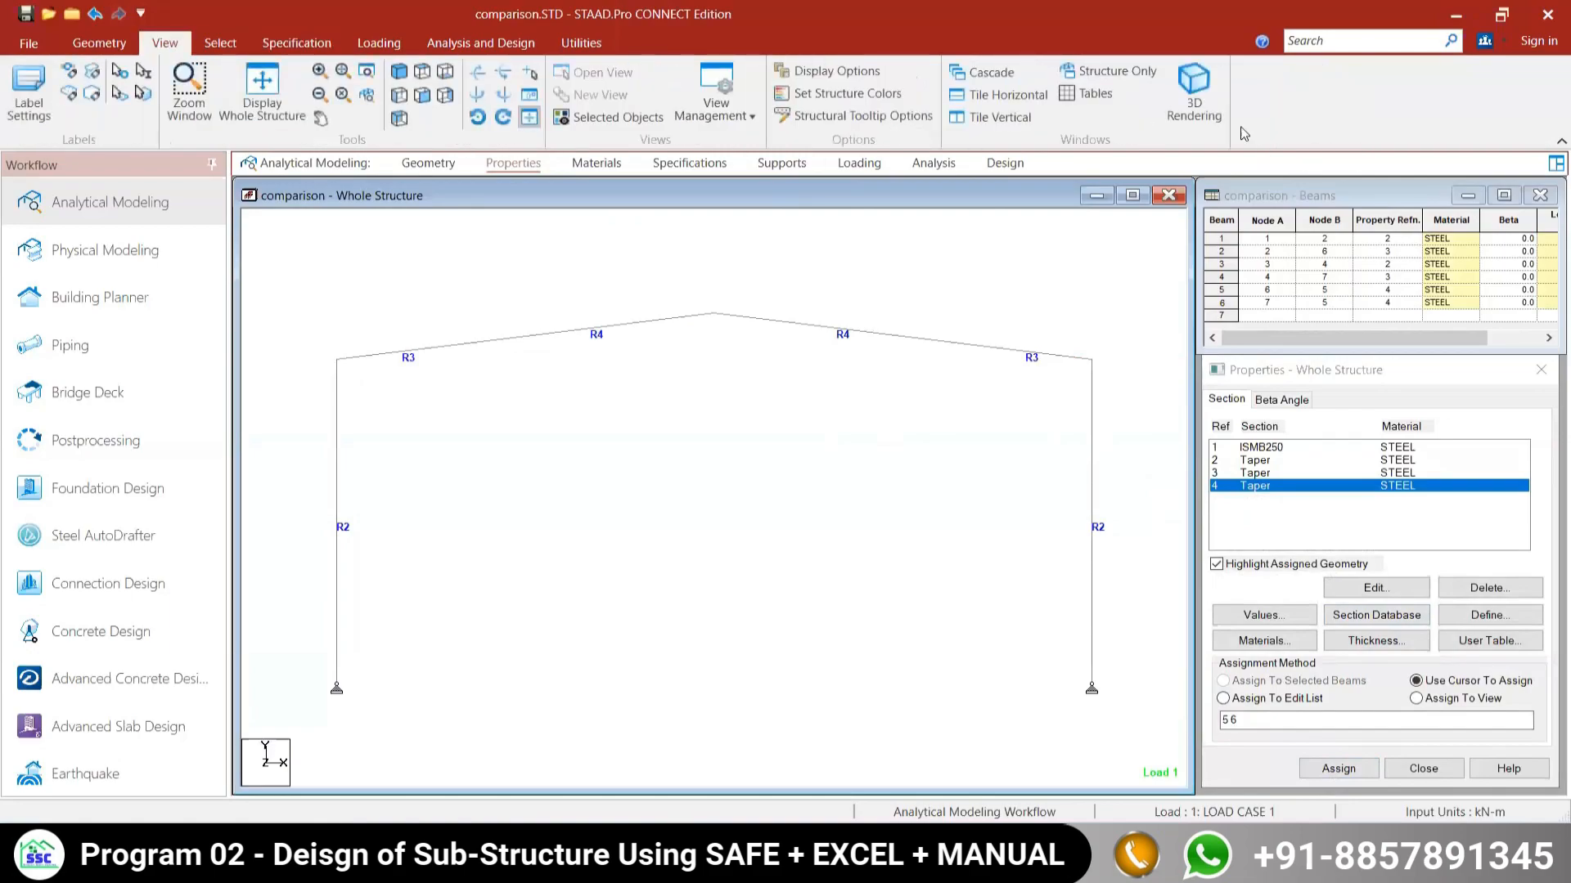
pyautogui.click(1196, 89)
pyautogui.moveTo(964, 505); pyautogui.dragTo(858, 425)
pyautogui.scroll(5, 846, 479)
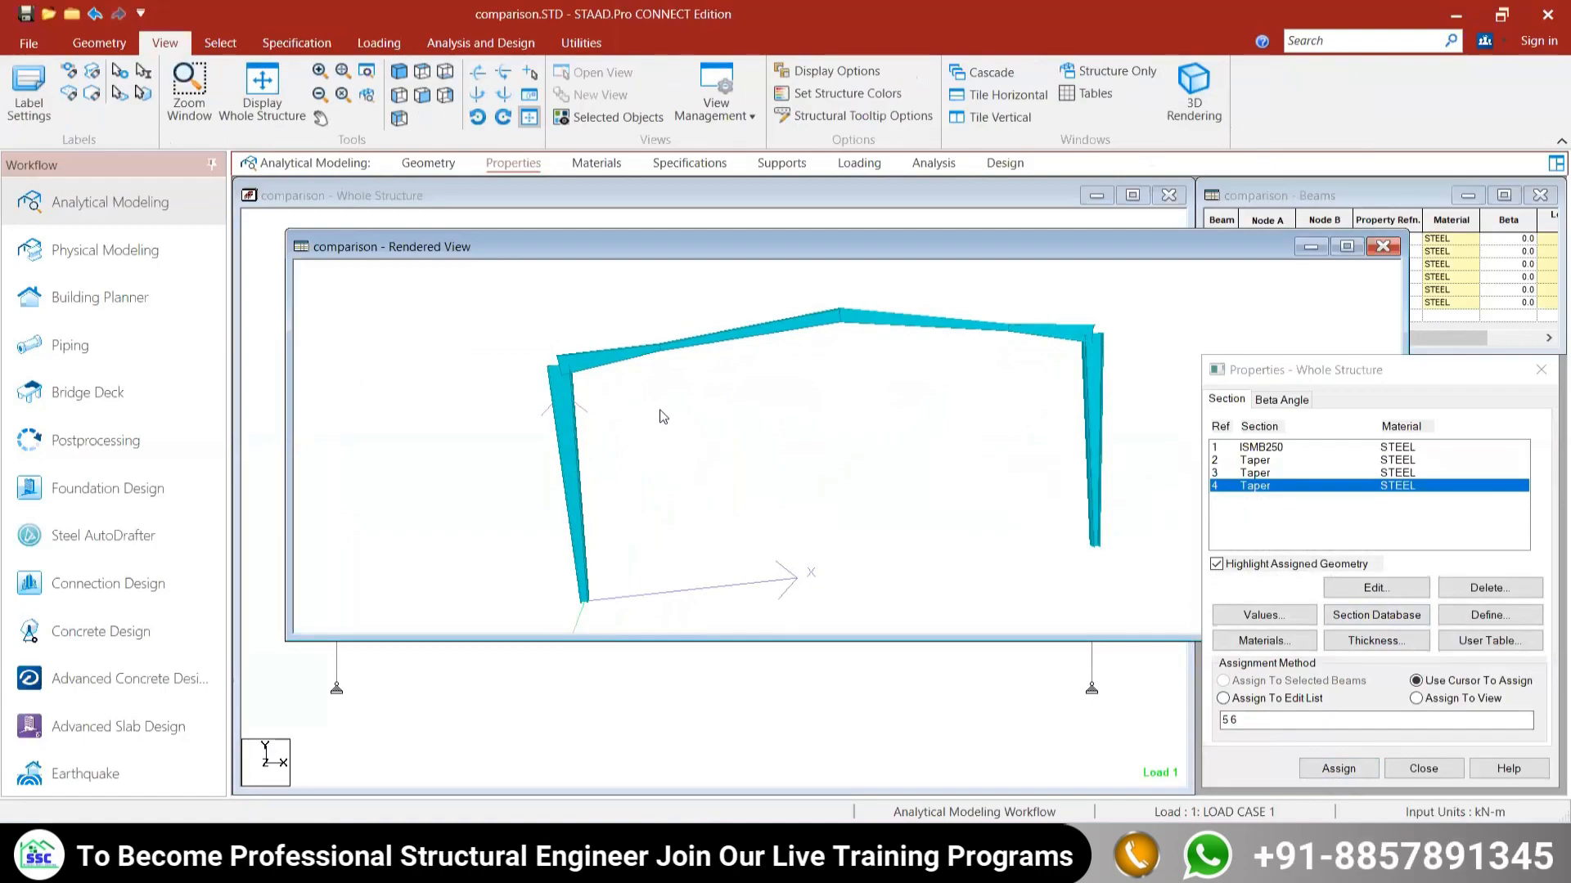
pyautogui.moveTo(644, 442); pyautogui.dragTo(669, 344)
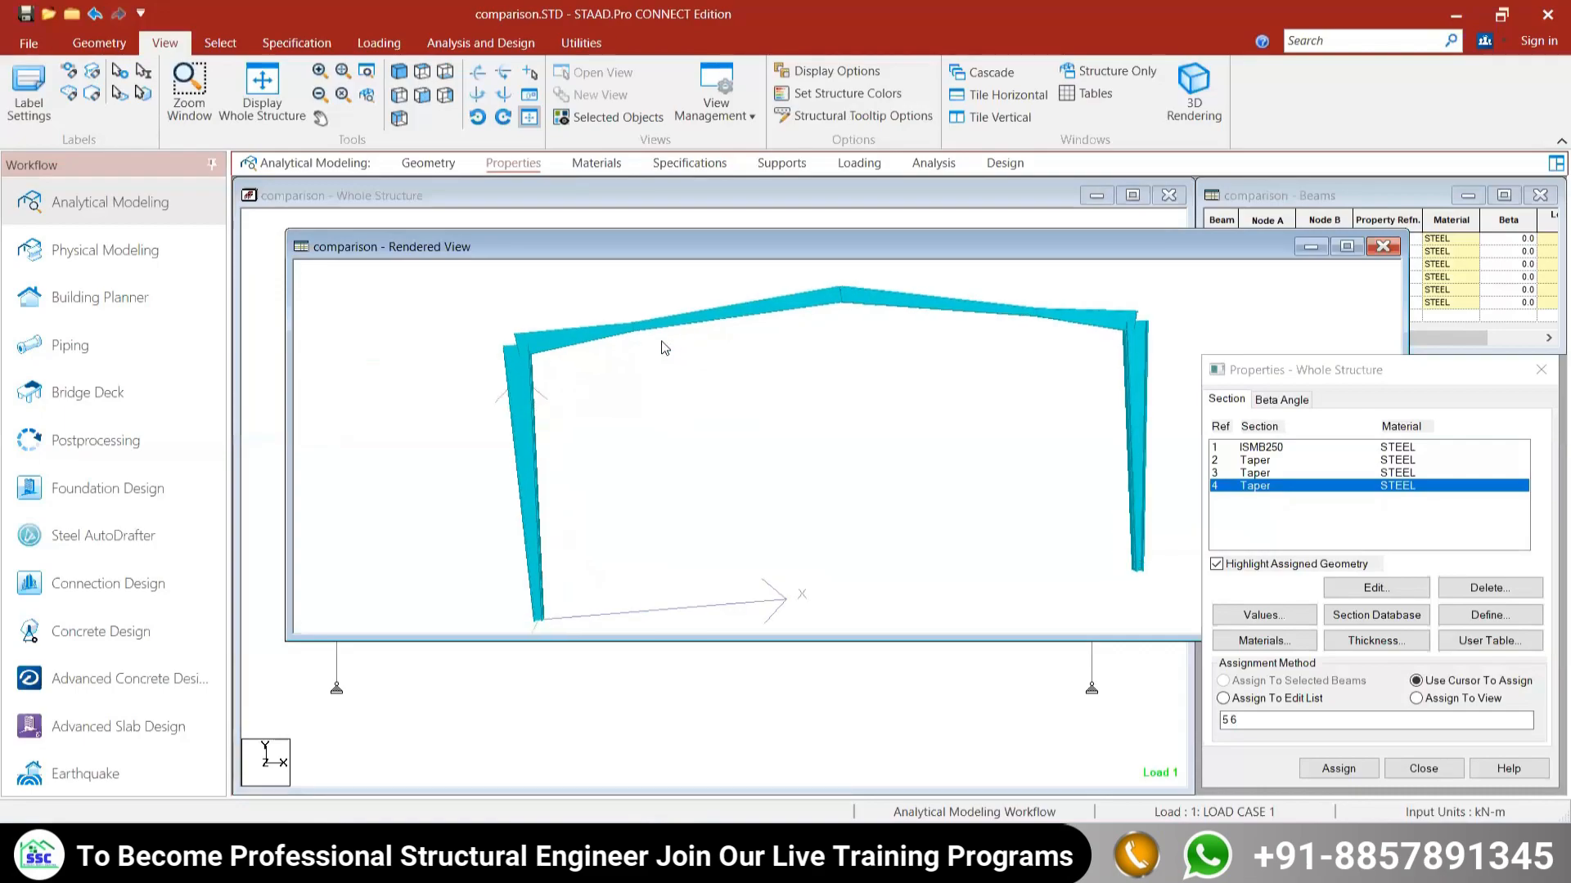
pyautogui.moveTo(649, 414); pyautogui.dragTo(648, 403)
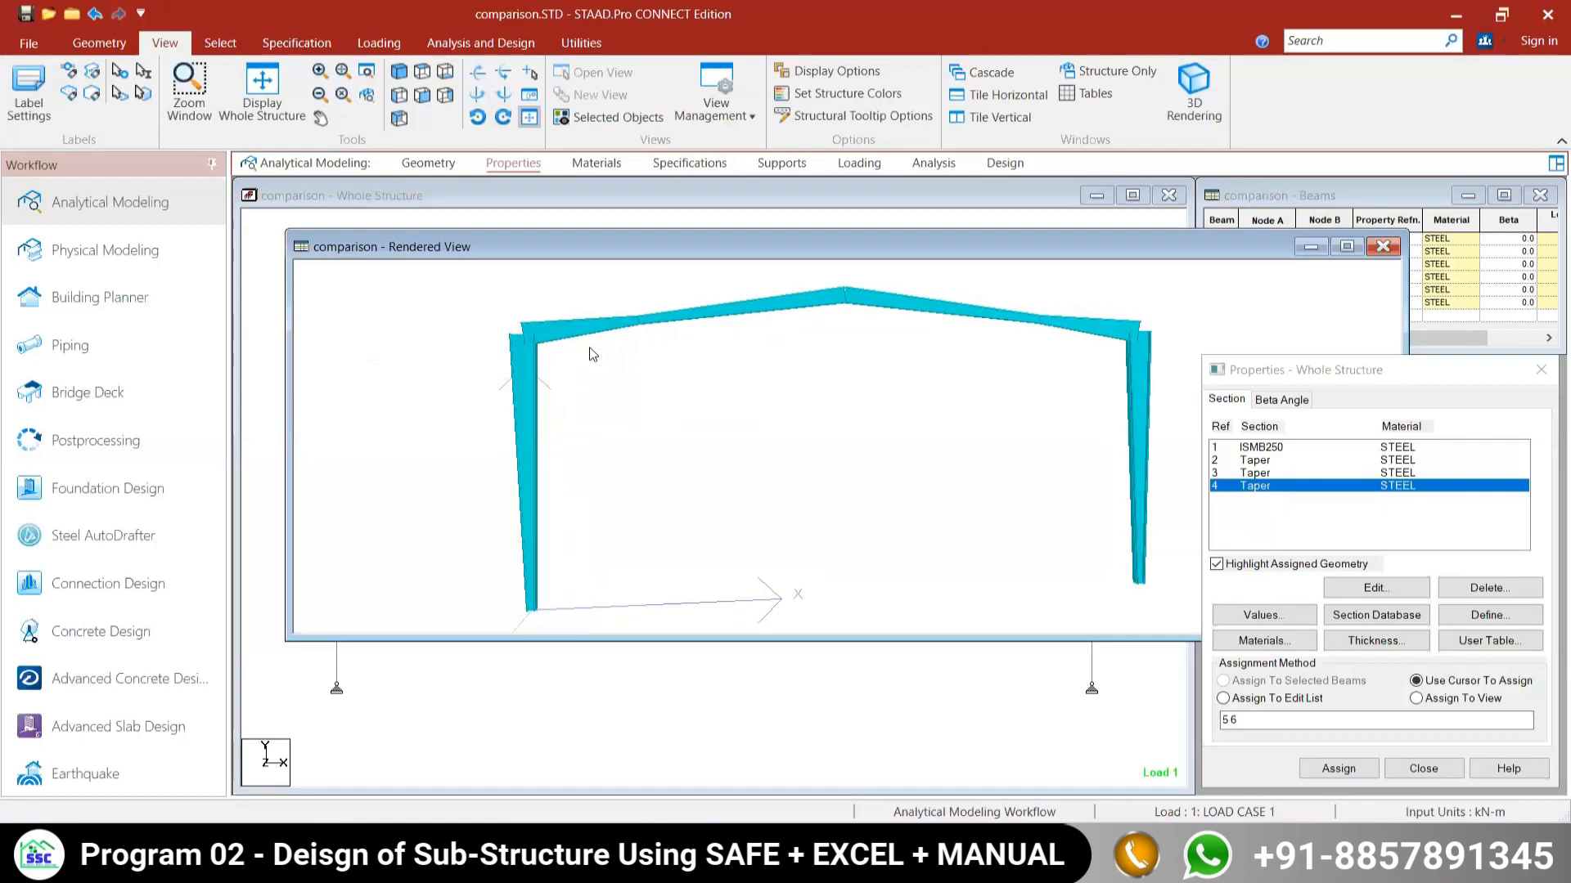
pyautogui.scroll(2, 818, 456)
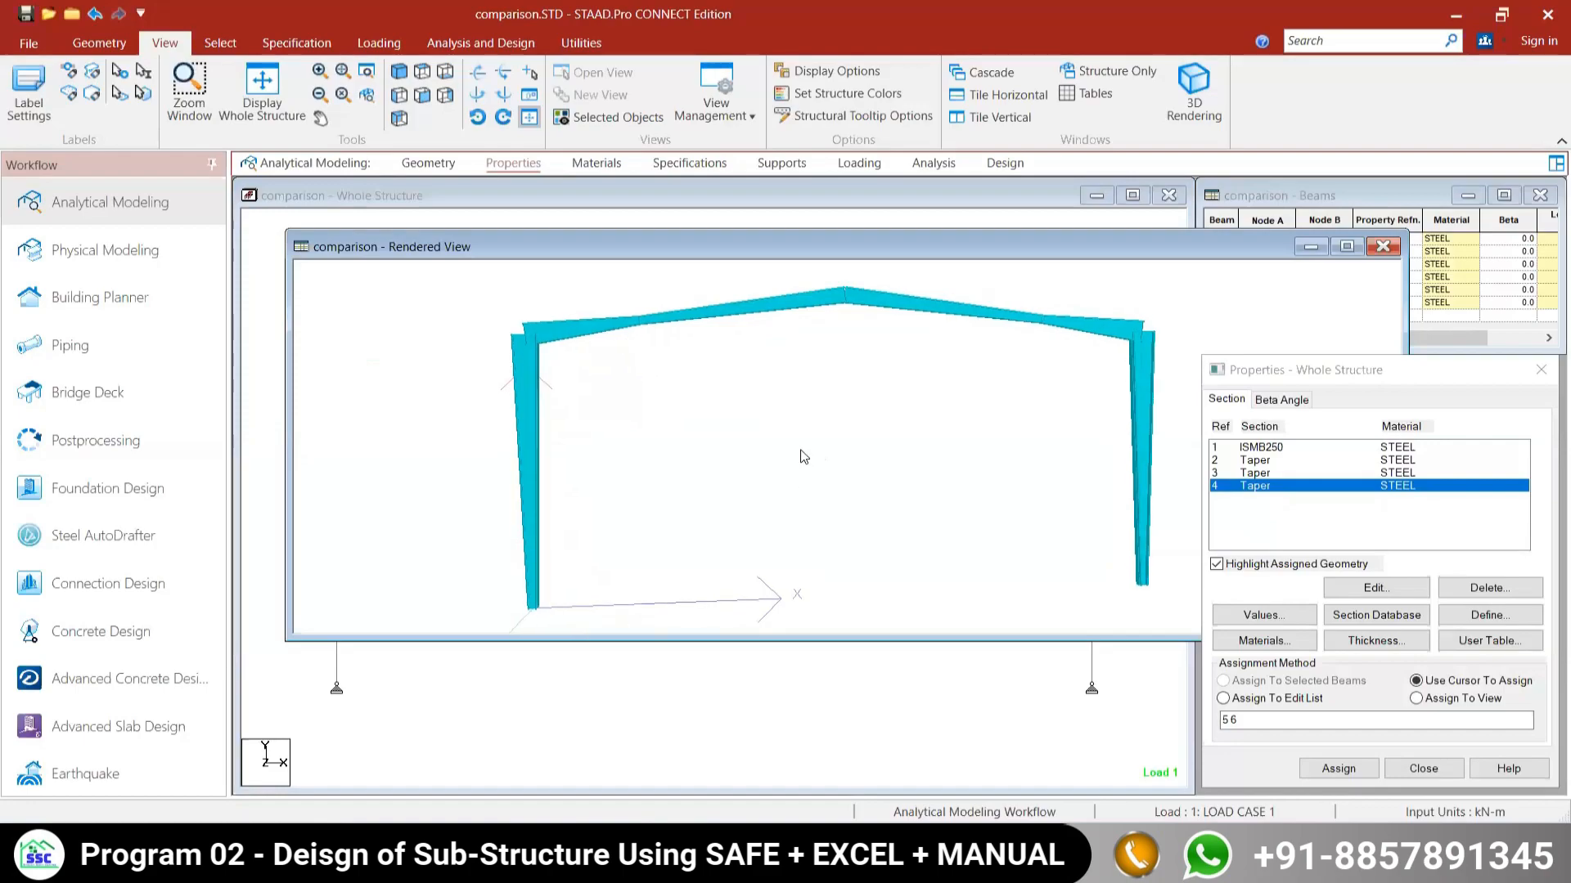
pyautogui.scroll(-1, 804, 444)
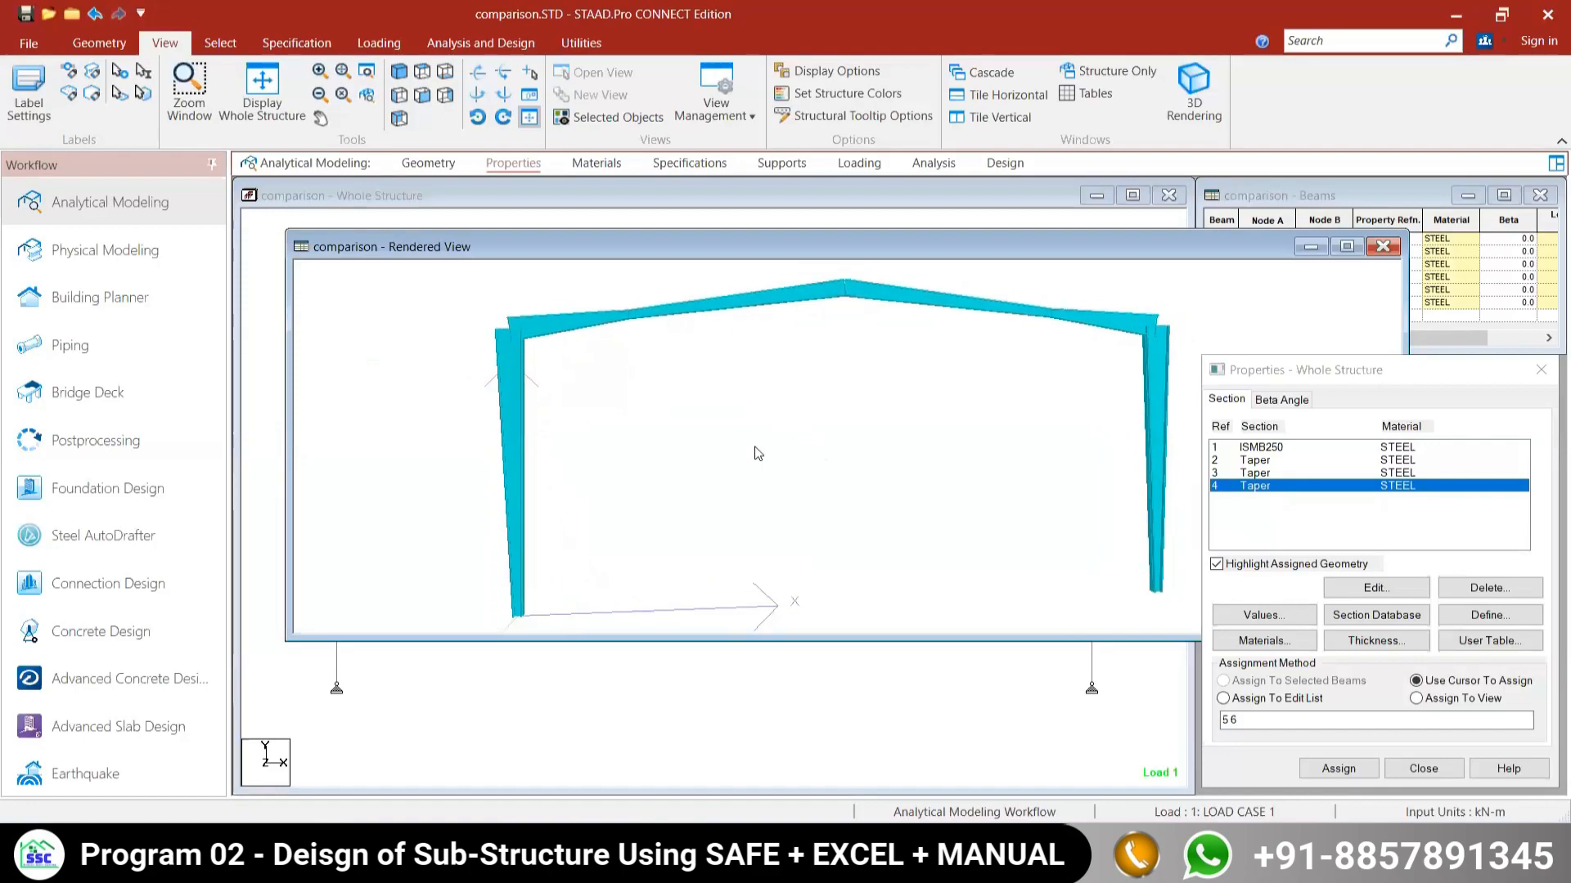
pyautogui.click(1383, 246)
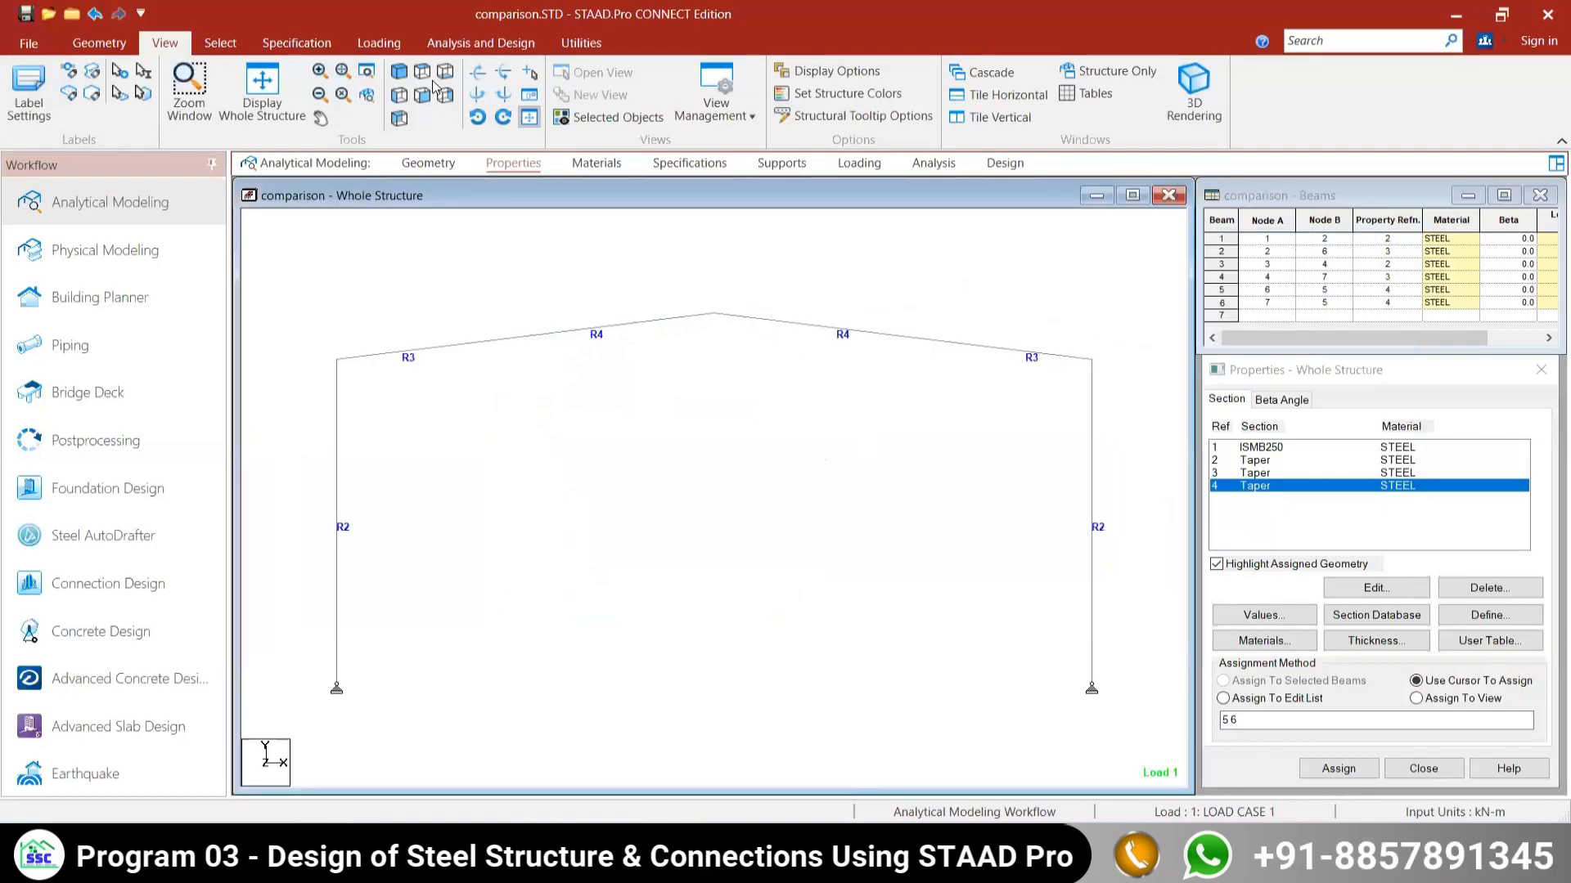
# Step: Save the modified structure and run the analysis and design, staying in modeling mode
pyautogui.click(481, 42)
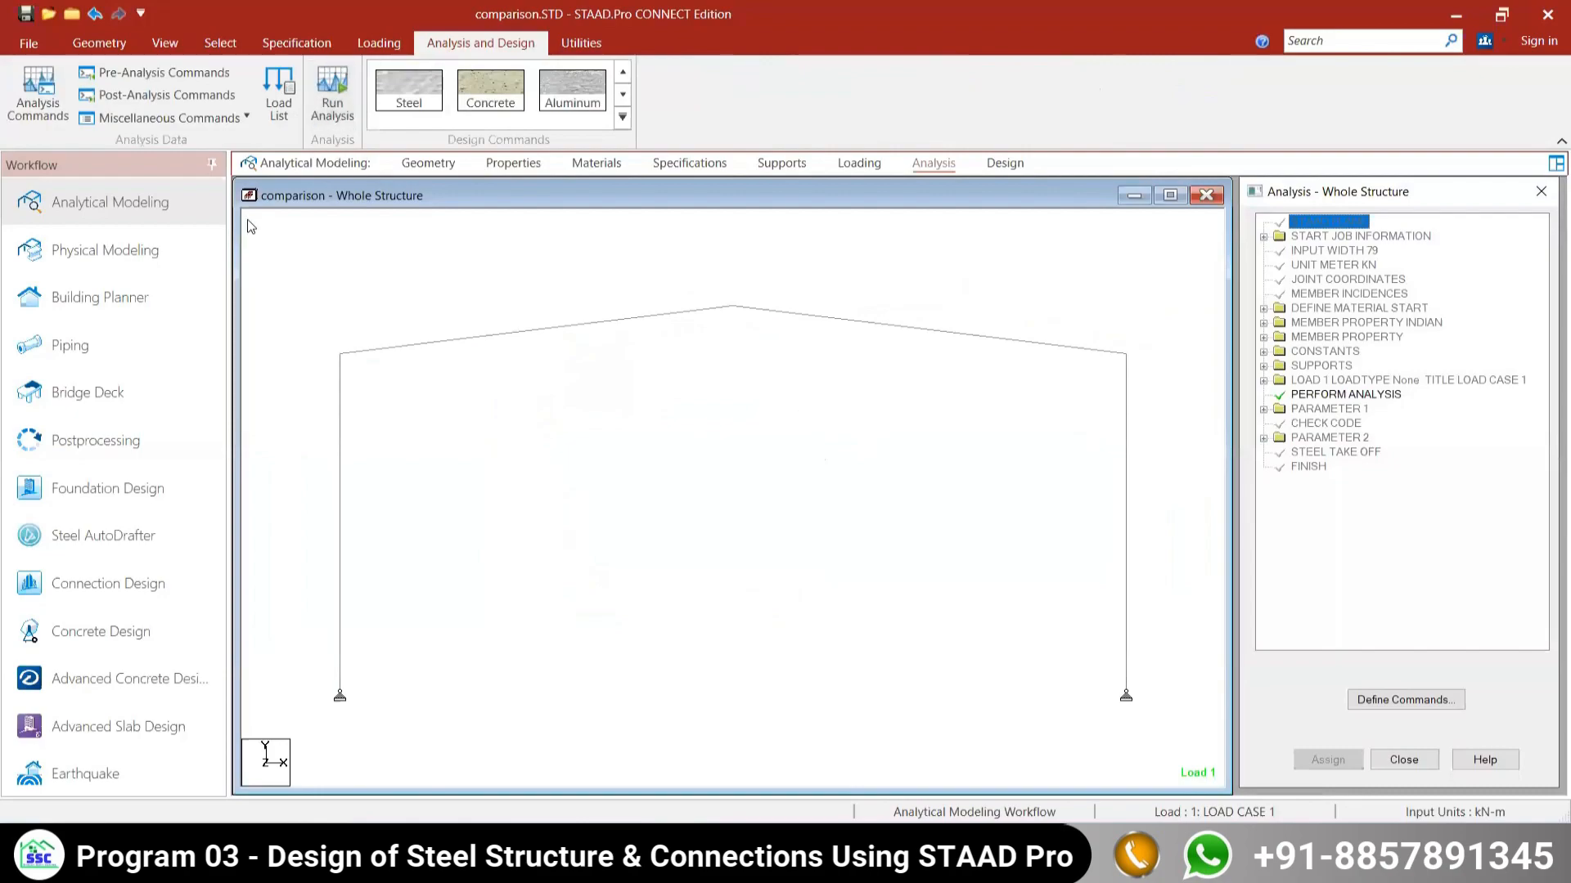
pyautogui.click(332, 90)
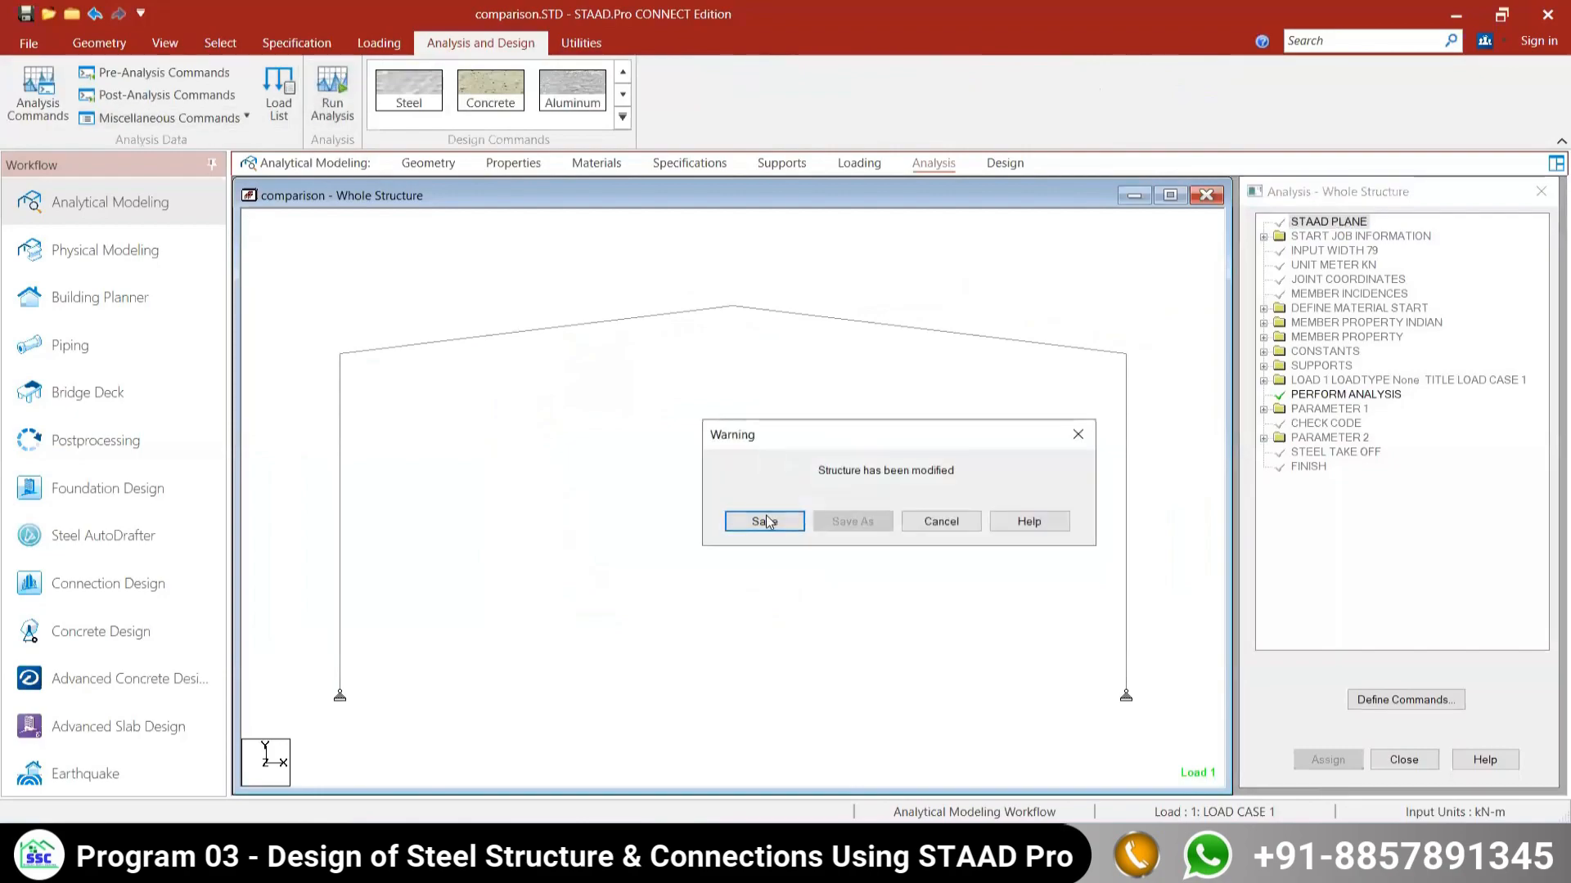
pyautogui.click(764, 520)
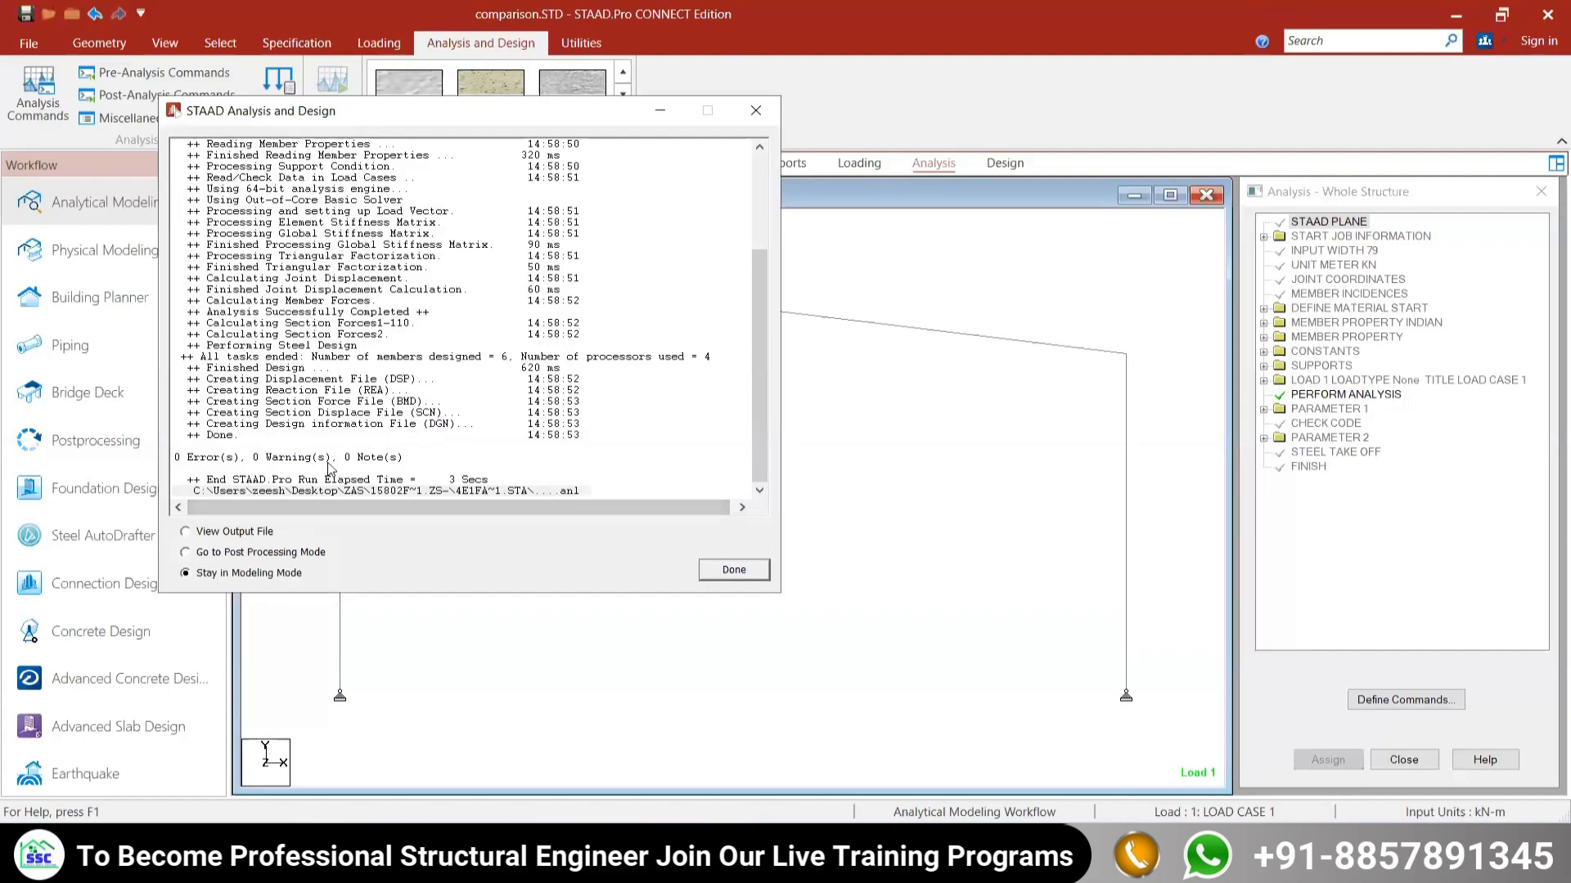
pyautogui.click(730, 572)
# Step: Open the postprocessing results for load case 1 and check the members' utilization ratios
pyautogui.click(141, 429)
pyautogui.click(791, 574)
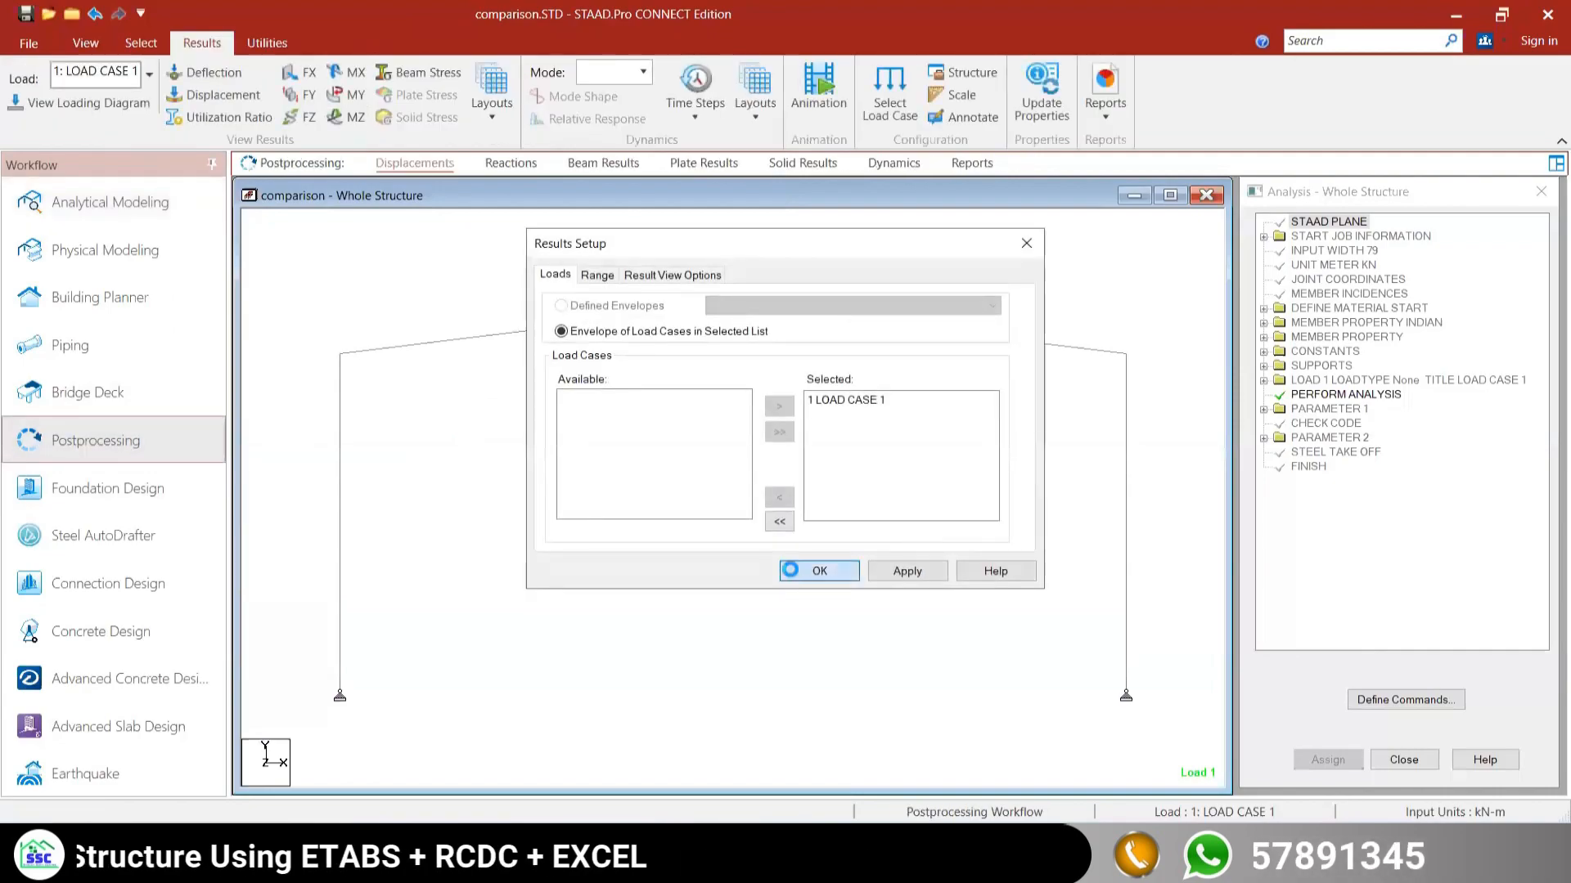
pyautogui.click(255, 117)
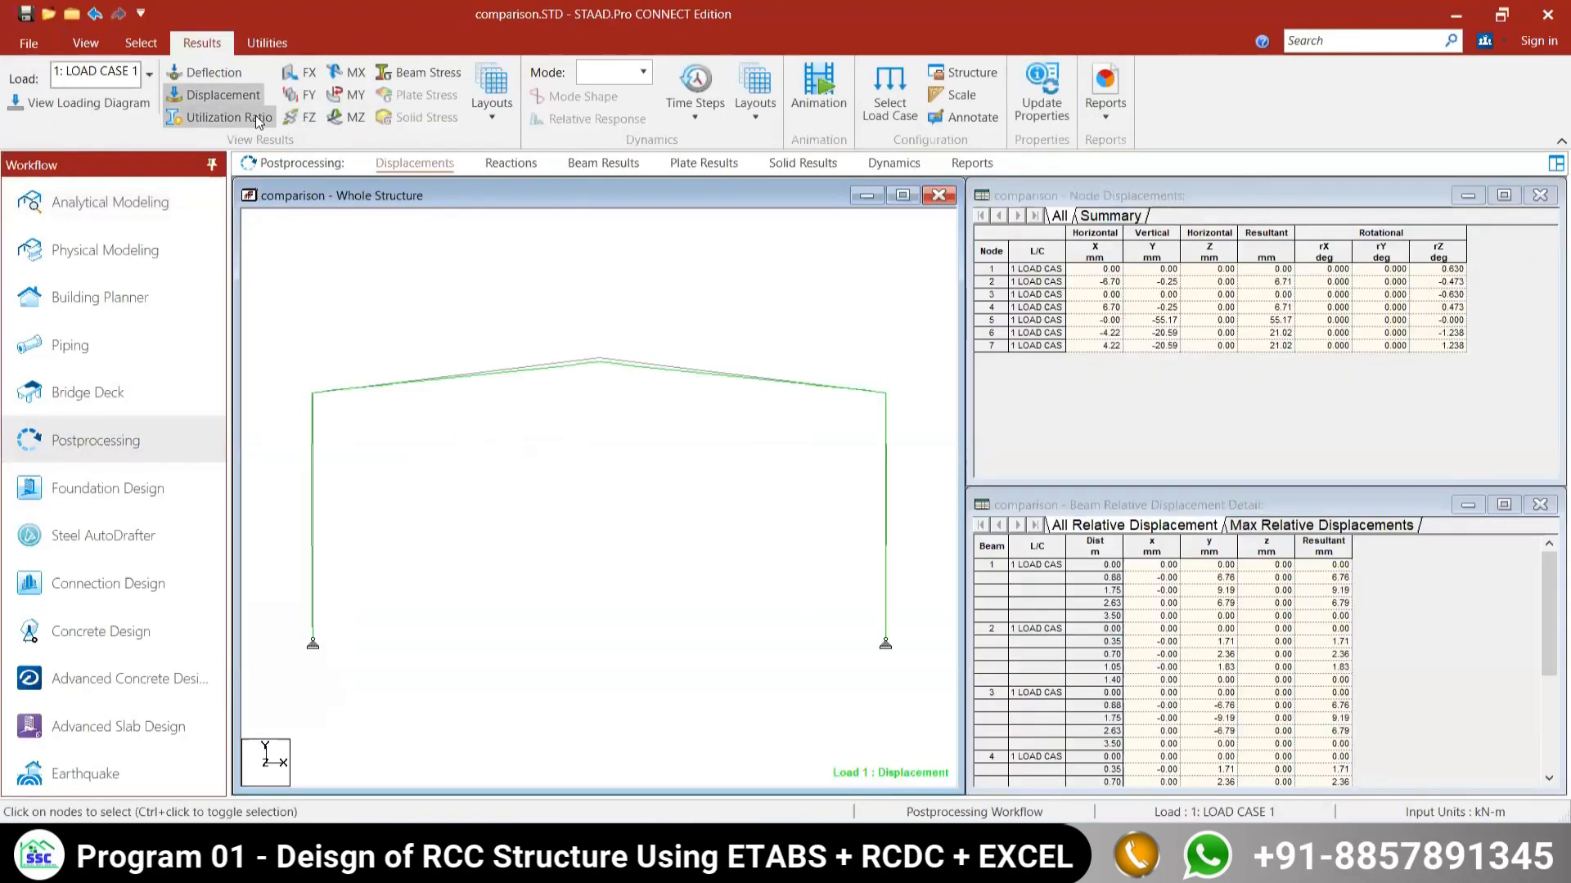
pyautogui.click(259, 93)
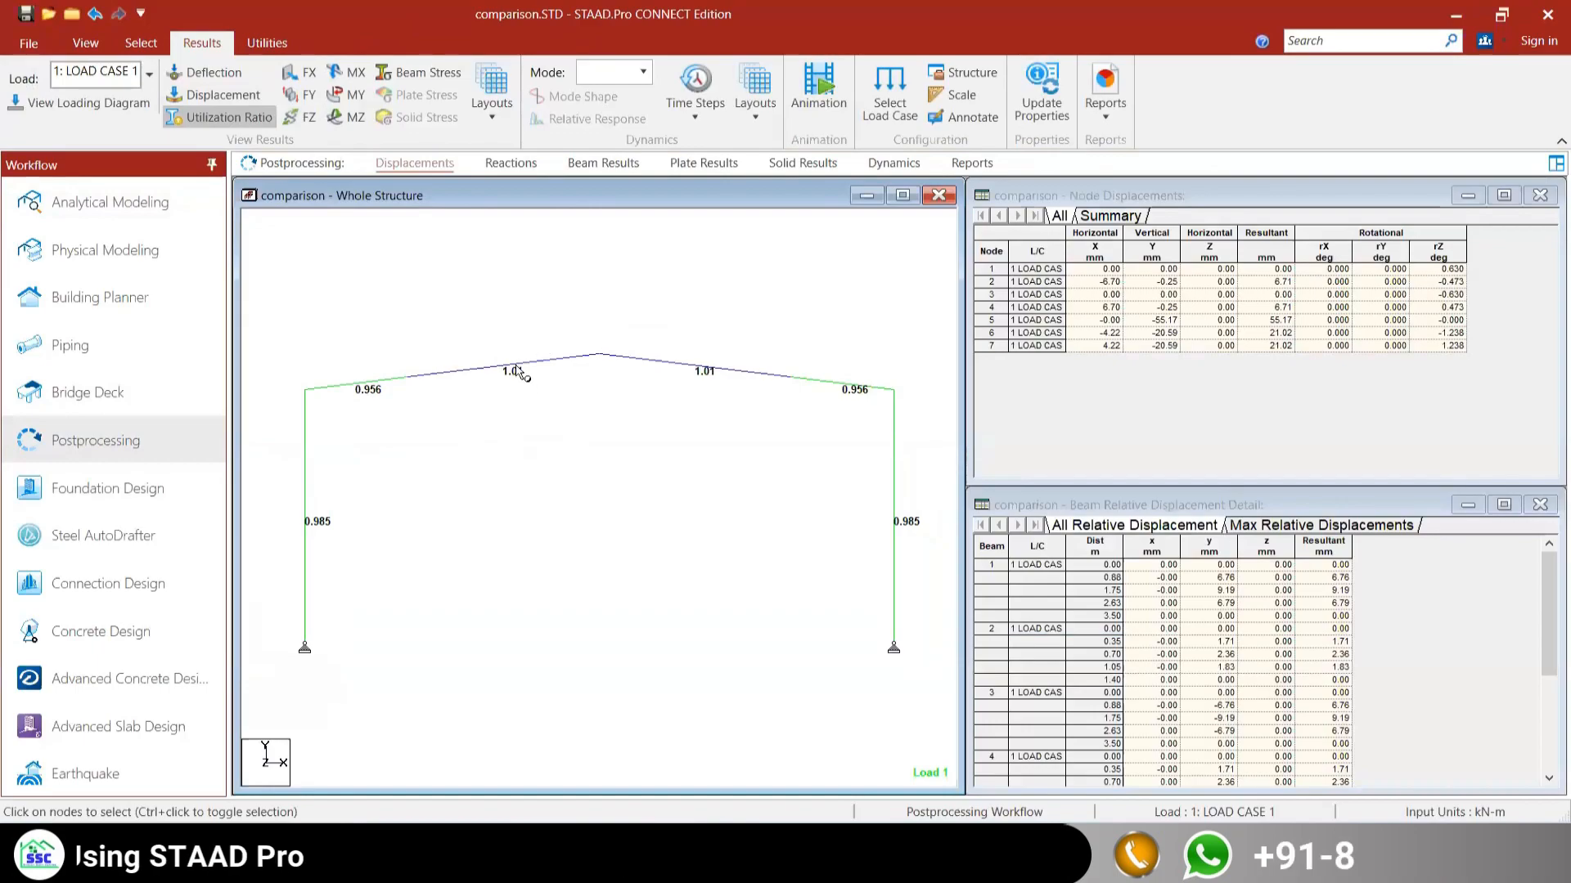
# Step: Return to analytical modeling and set the end-node depth of the inner rafters' tapered section to 0.22 m
pyautogui.click(180, 220)
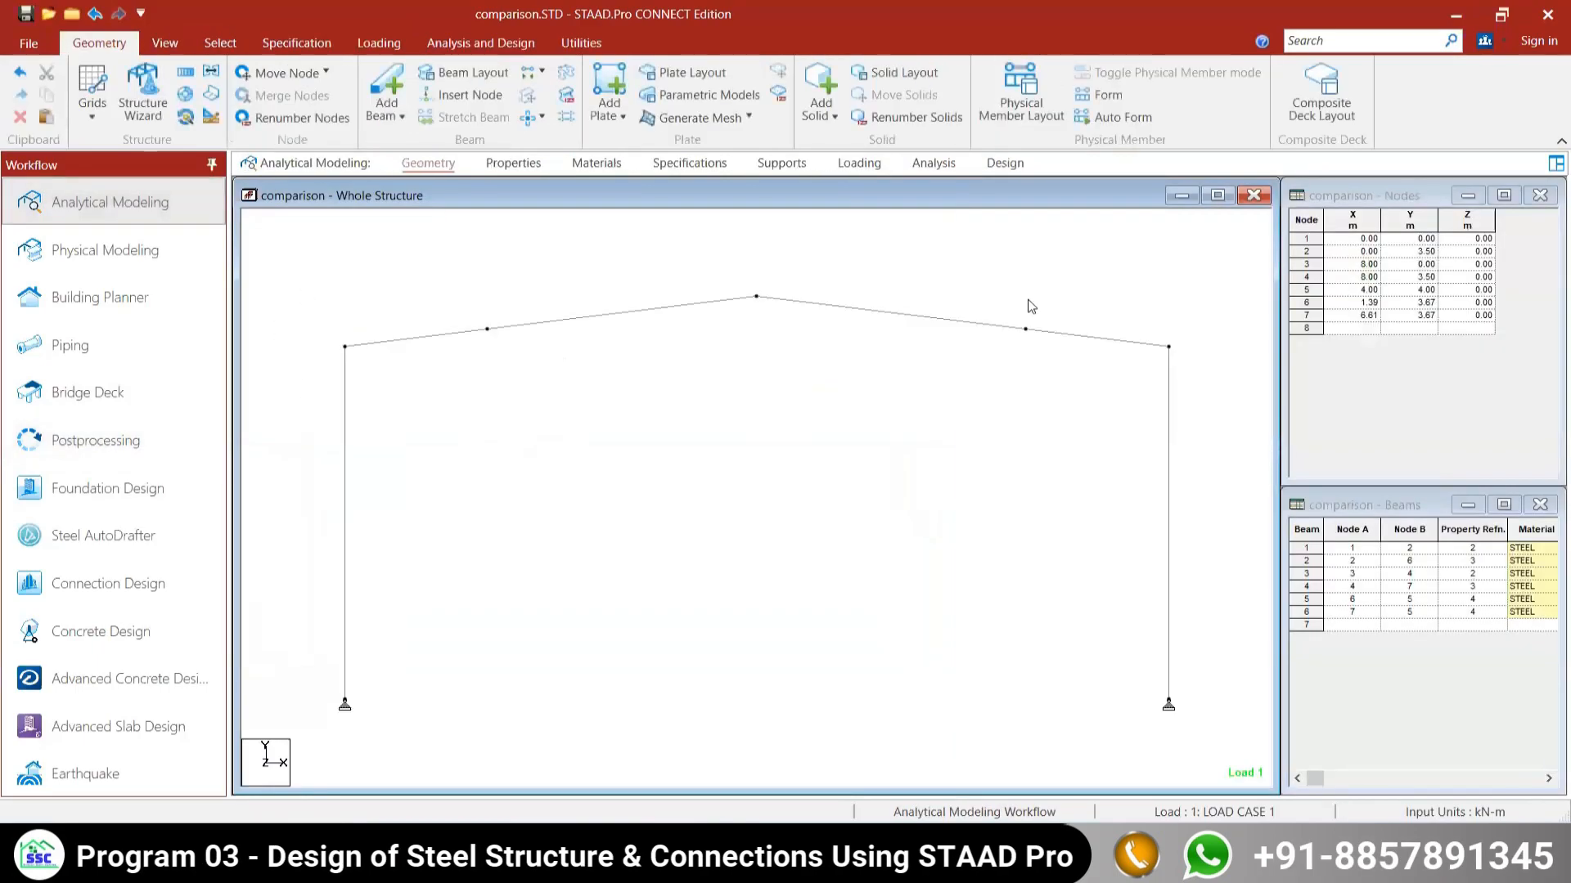
pyautogui.click(510, 164)
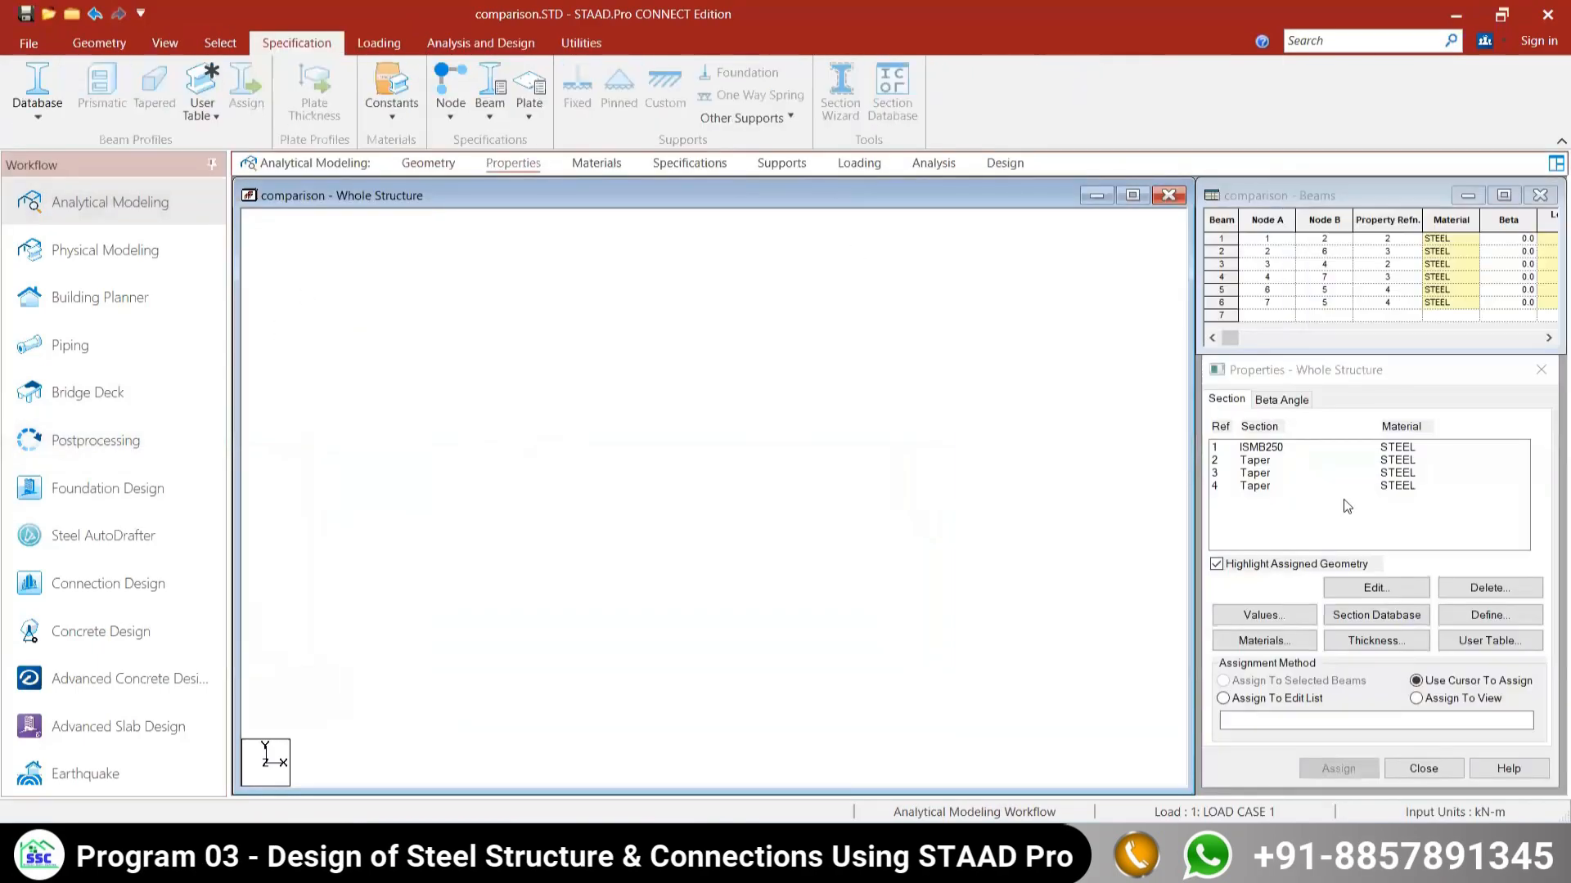
pyautogui.doubleClick(1254, 486)
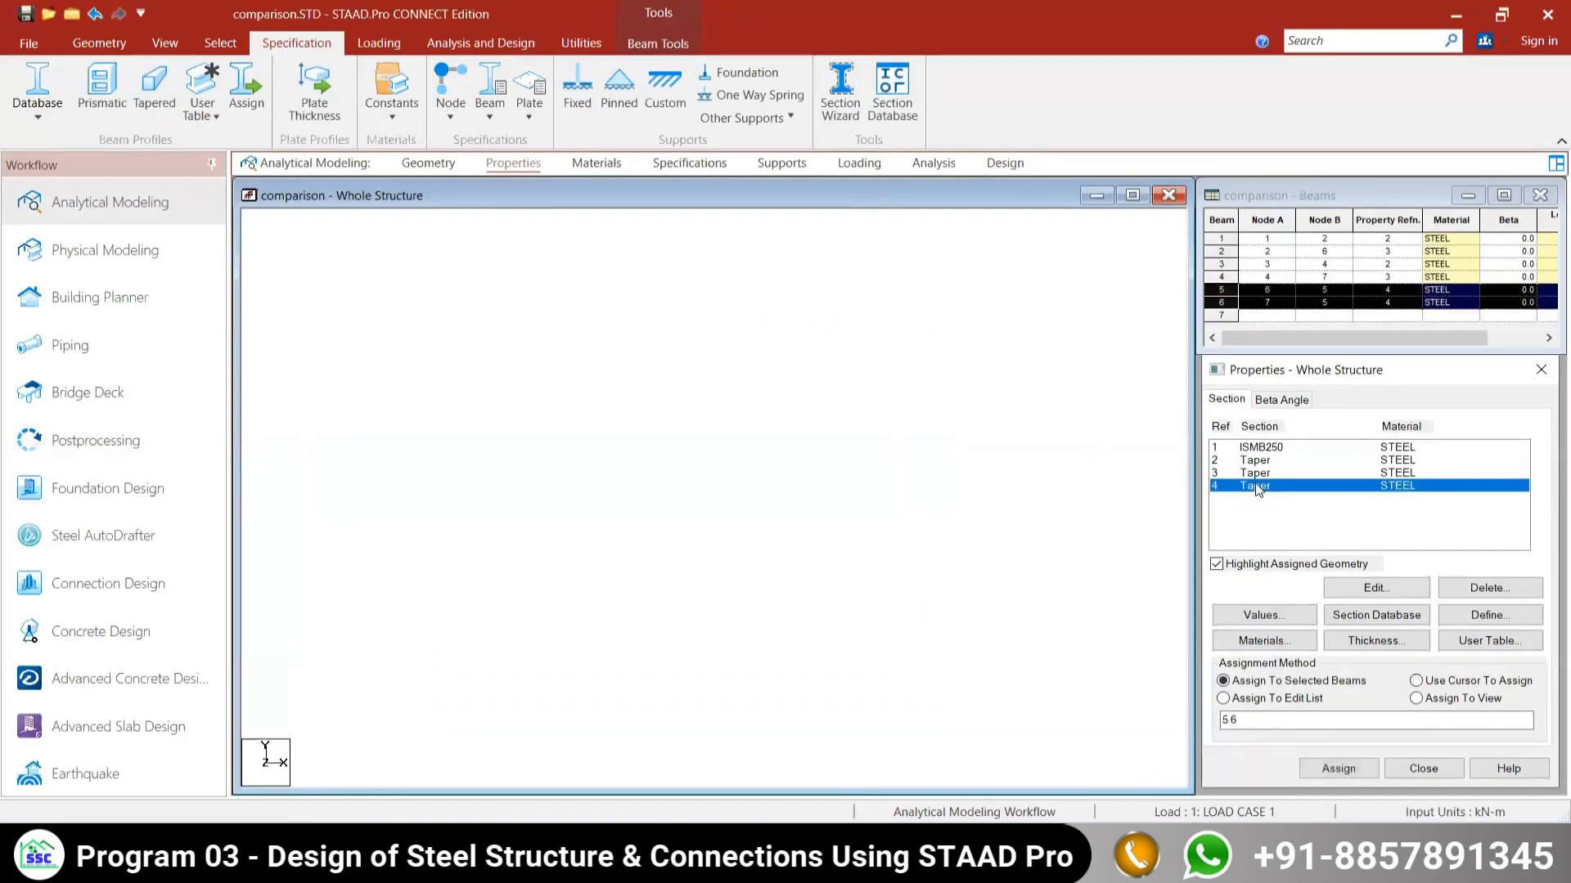
pyautogui.click(1049, 426)
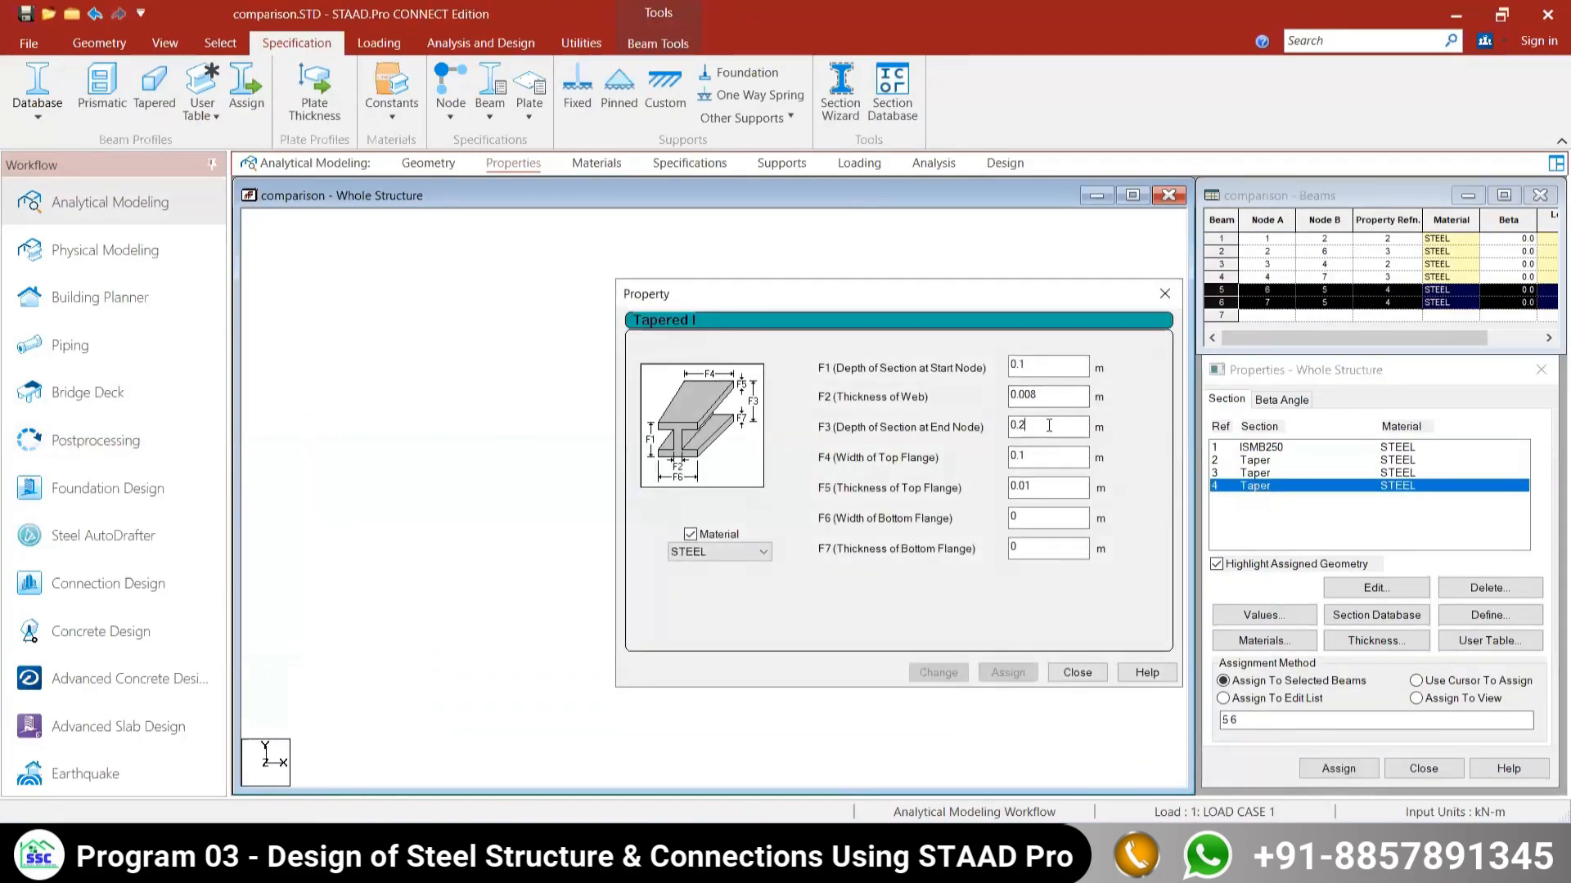
pyautogui.write('2')
pyautogui.press('Return')
pyautogui.click(960, 547)
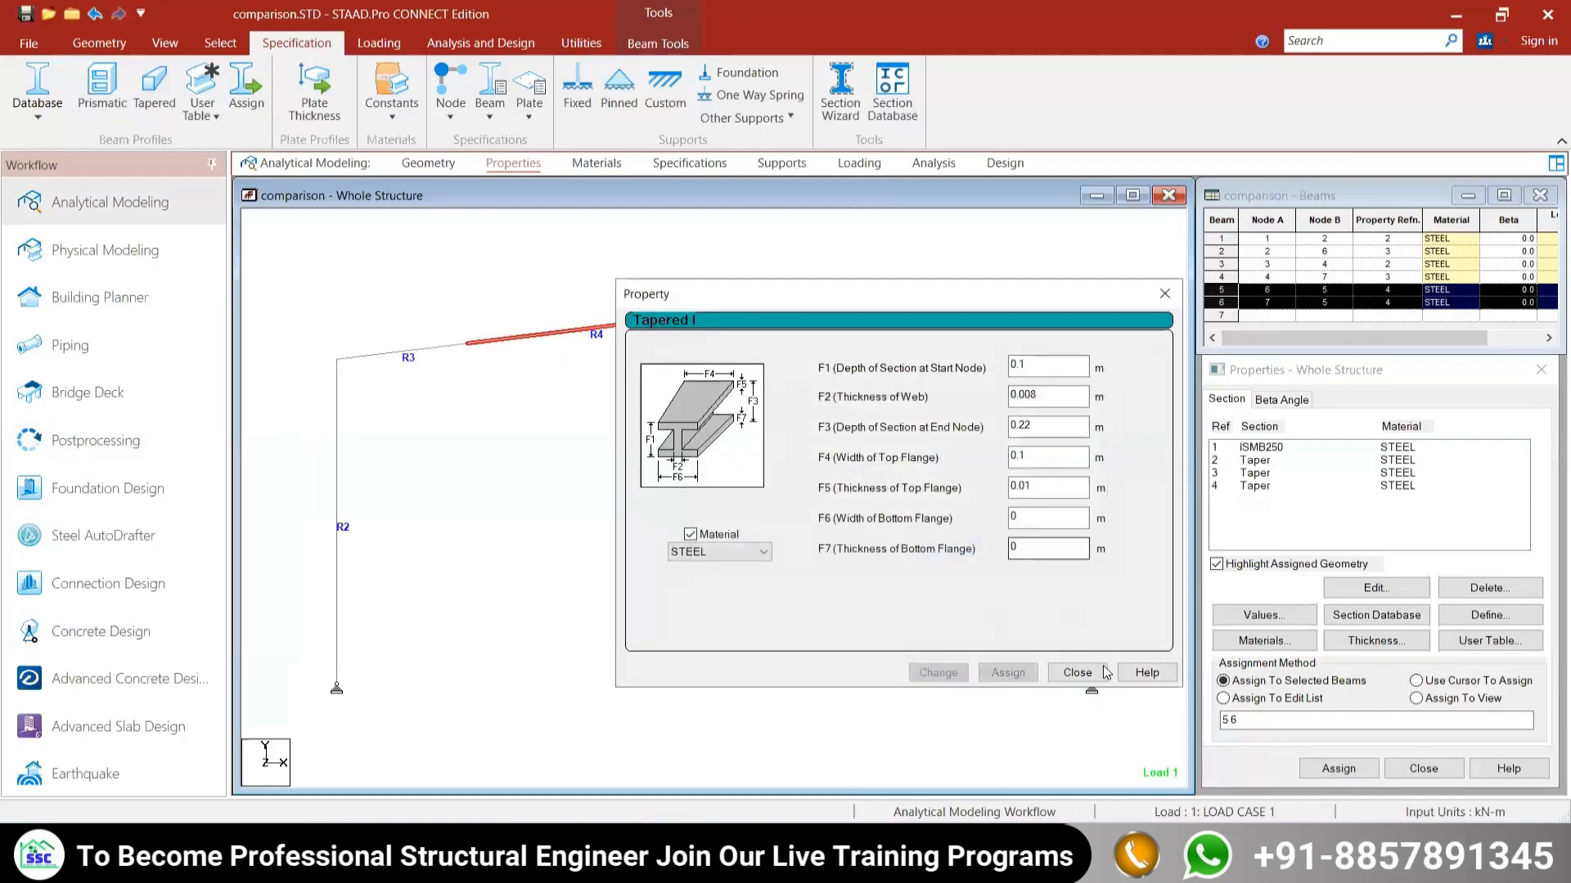
pyautogui.click(1088, 672)
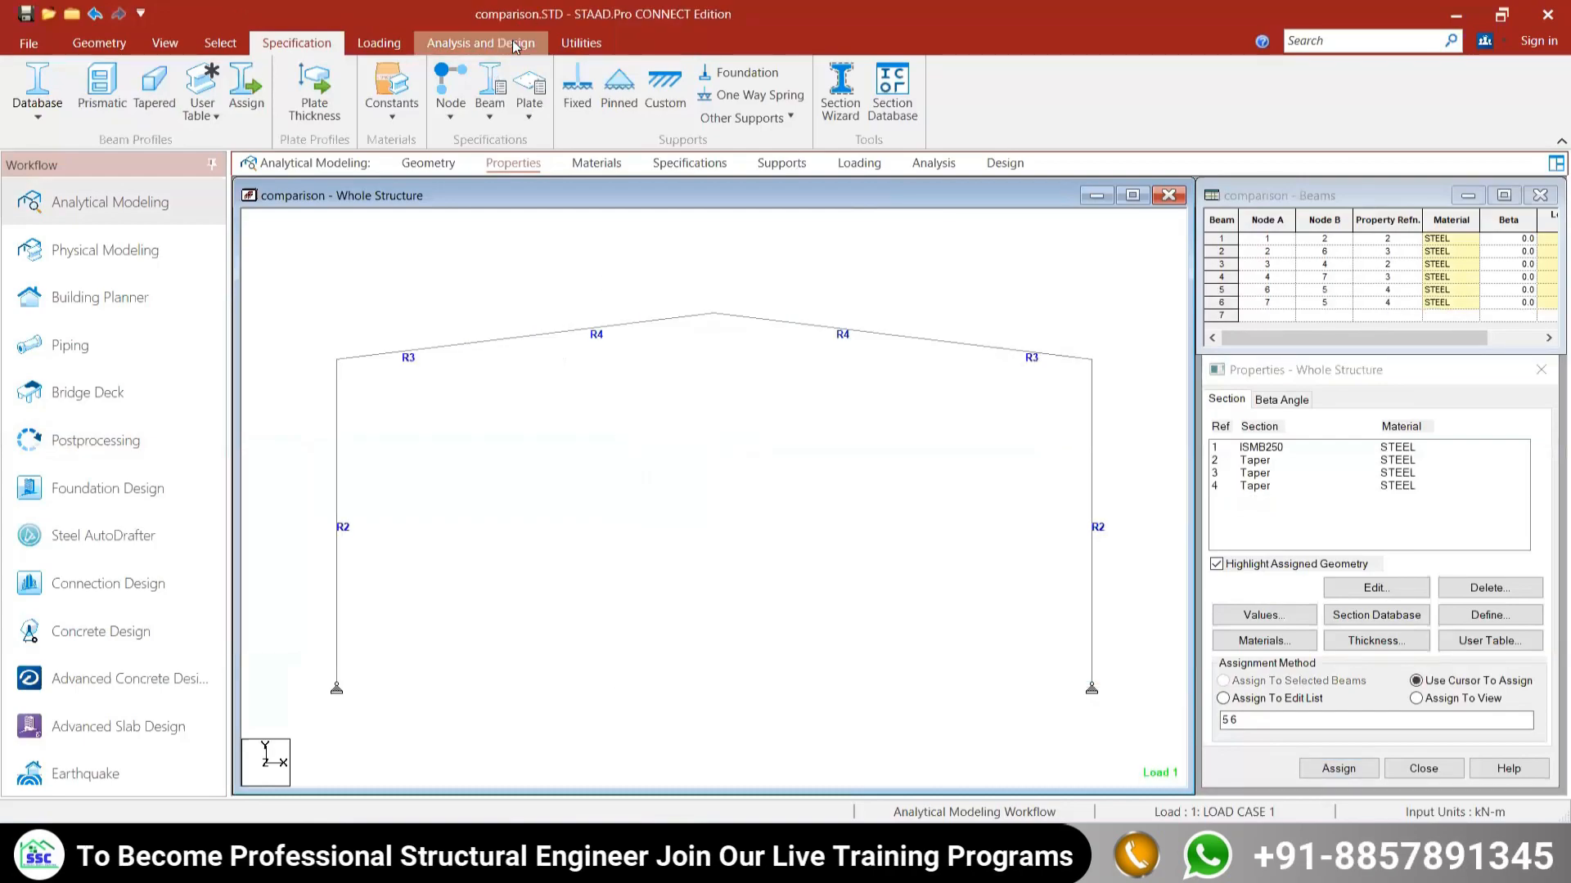
# Step: Save the modified structure and rerun the analysis and design, remaining in modeling mode when it finishes
pyautogui.click(481, 42)
pyautogui.click(337, 106)
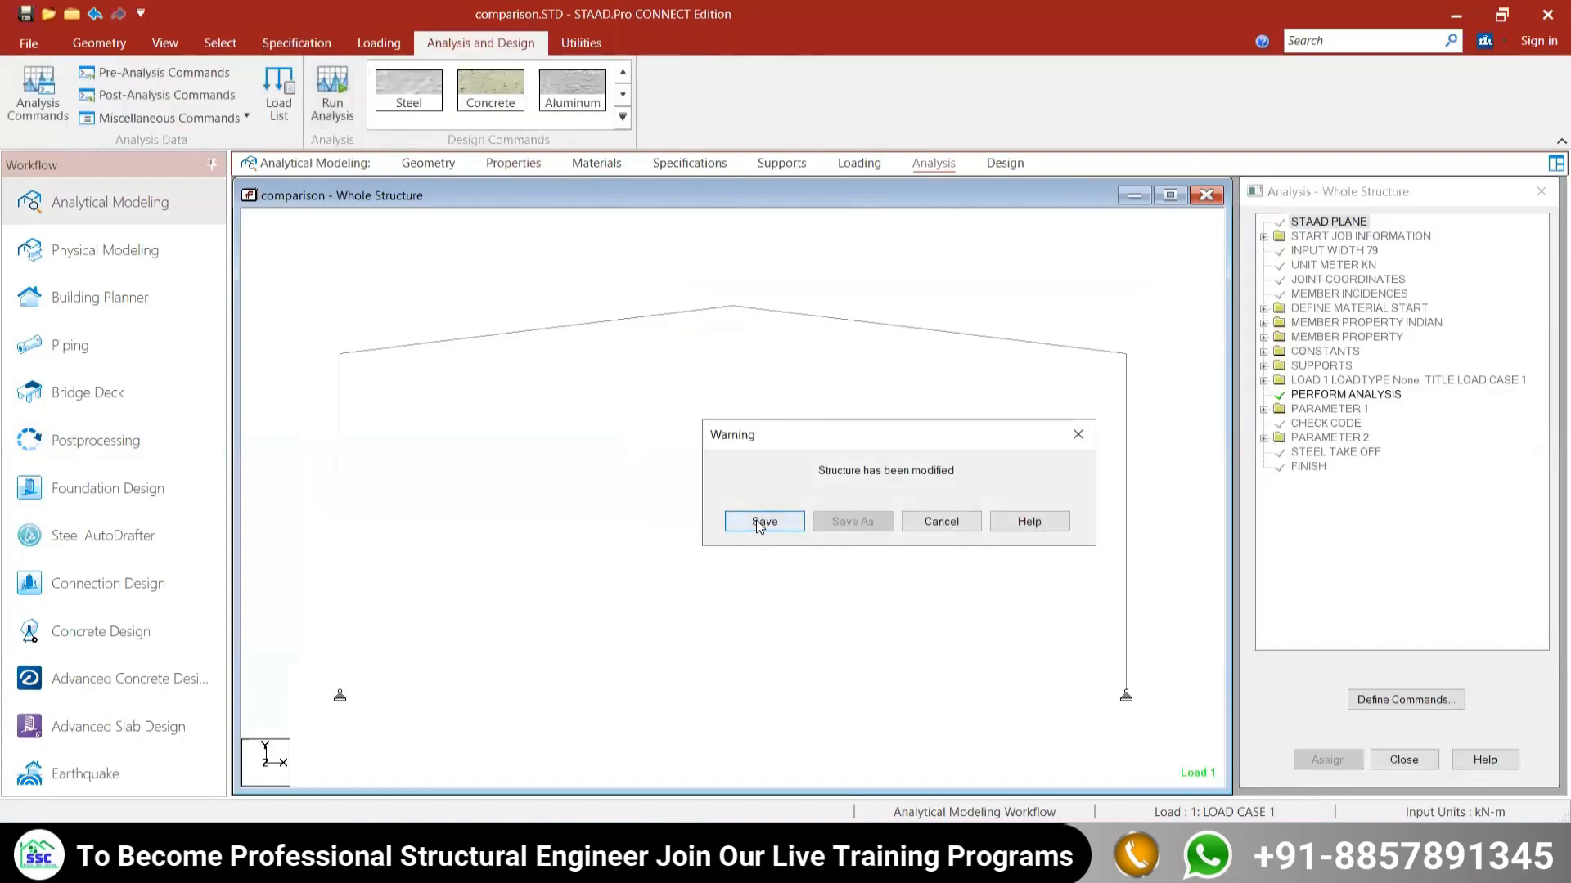
pyautogui.click(742, 511)
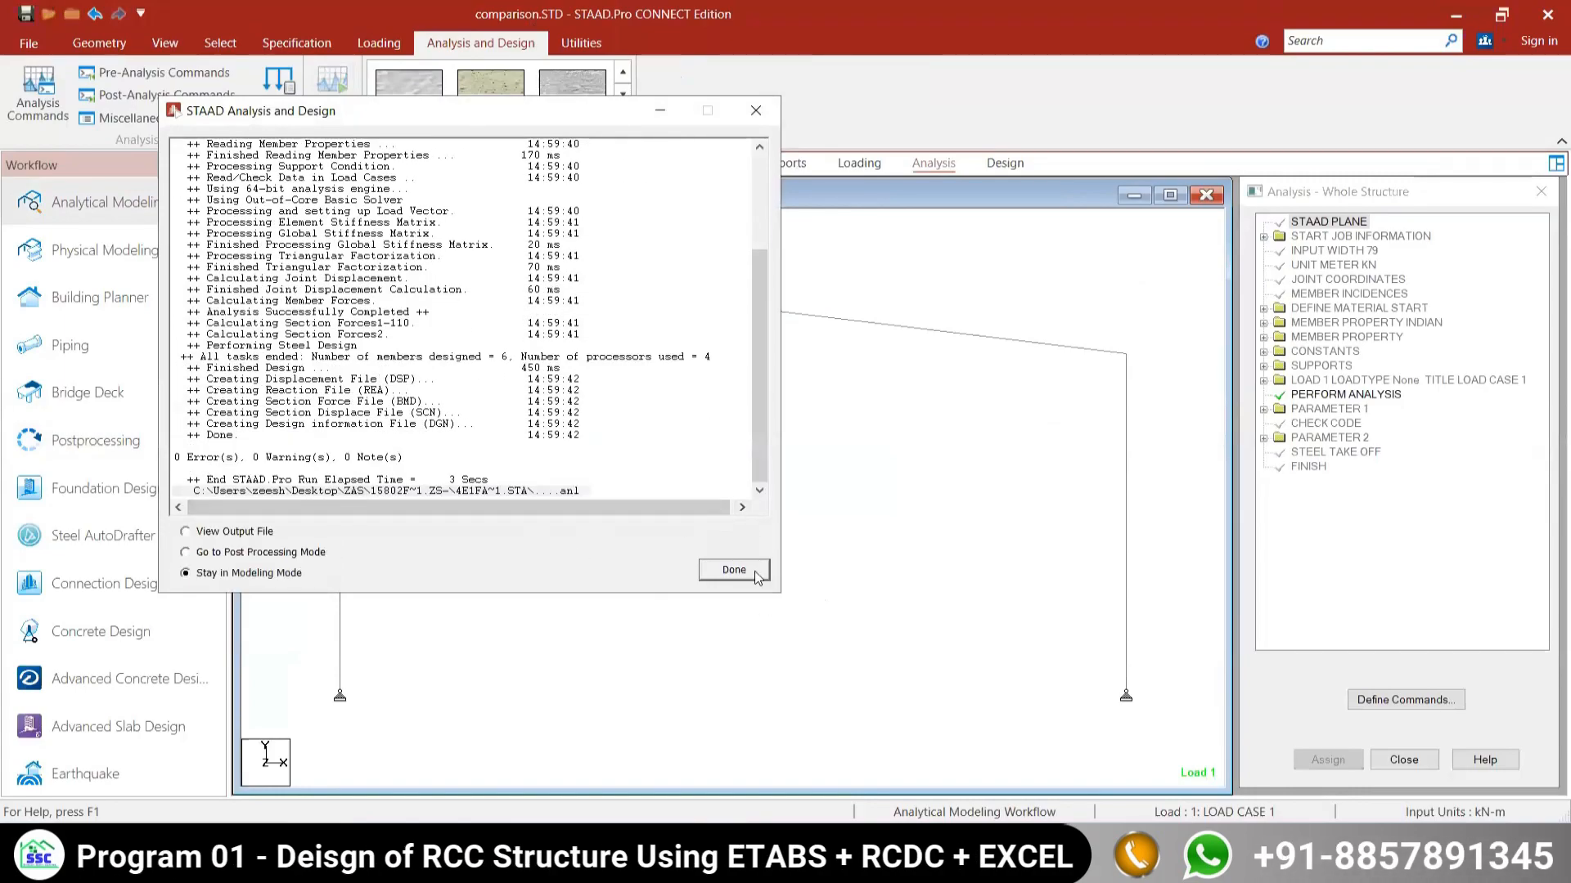
pyautogui.click(734, 570)
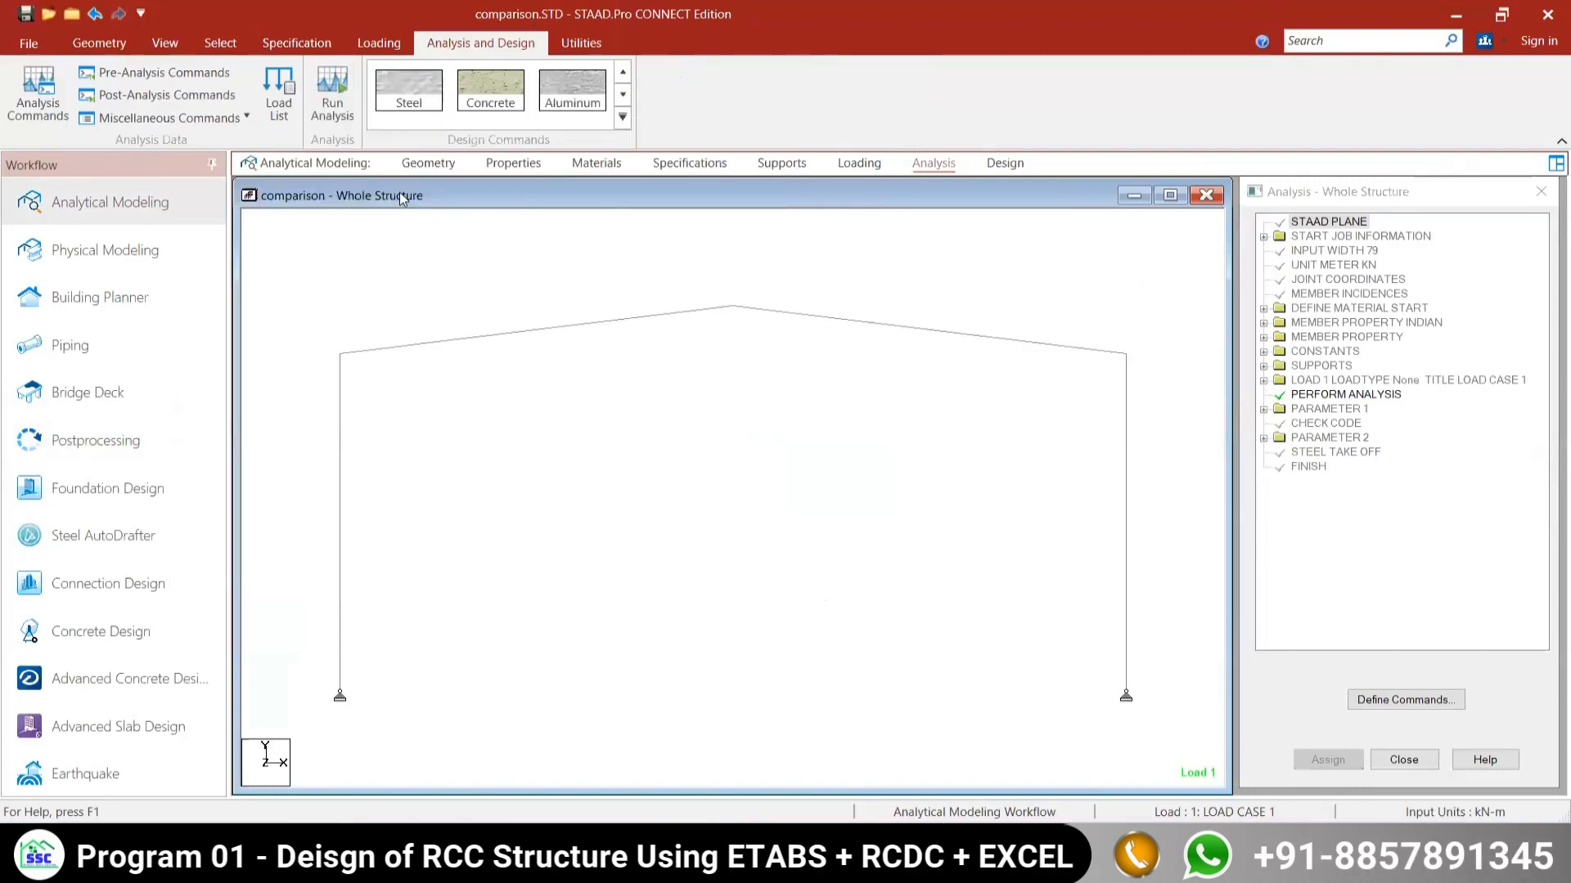
# Step: Open the postprocessing results for load case 1 and display the utilization ratios of the revised tapered frame
pyautogui.click(148, 454)
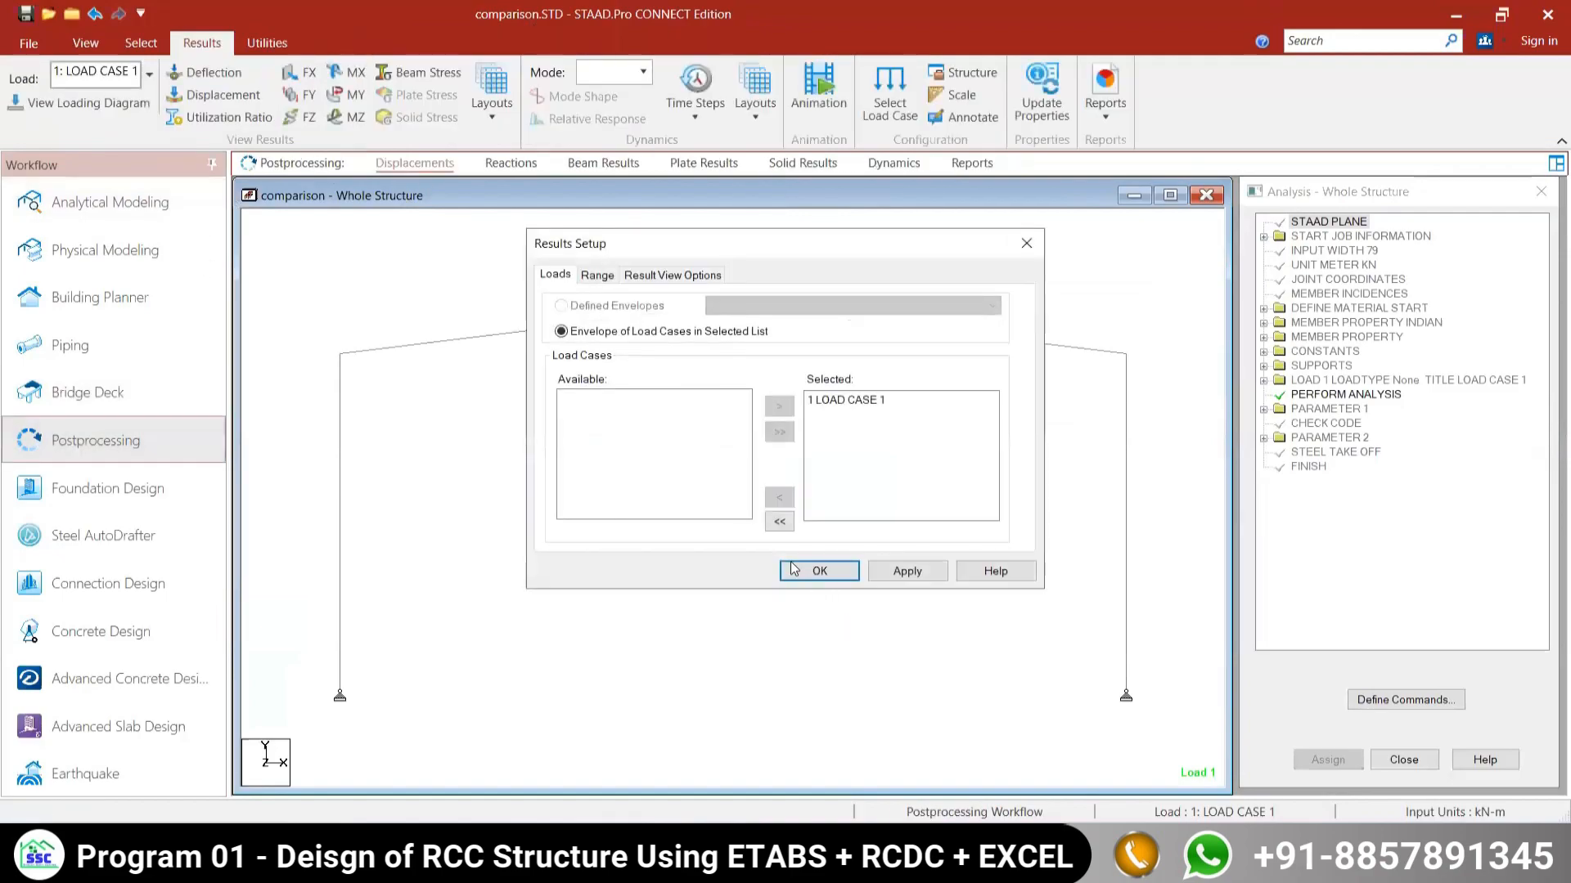
pyautogui.click(790, 565)
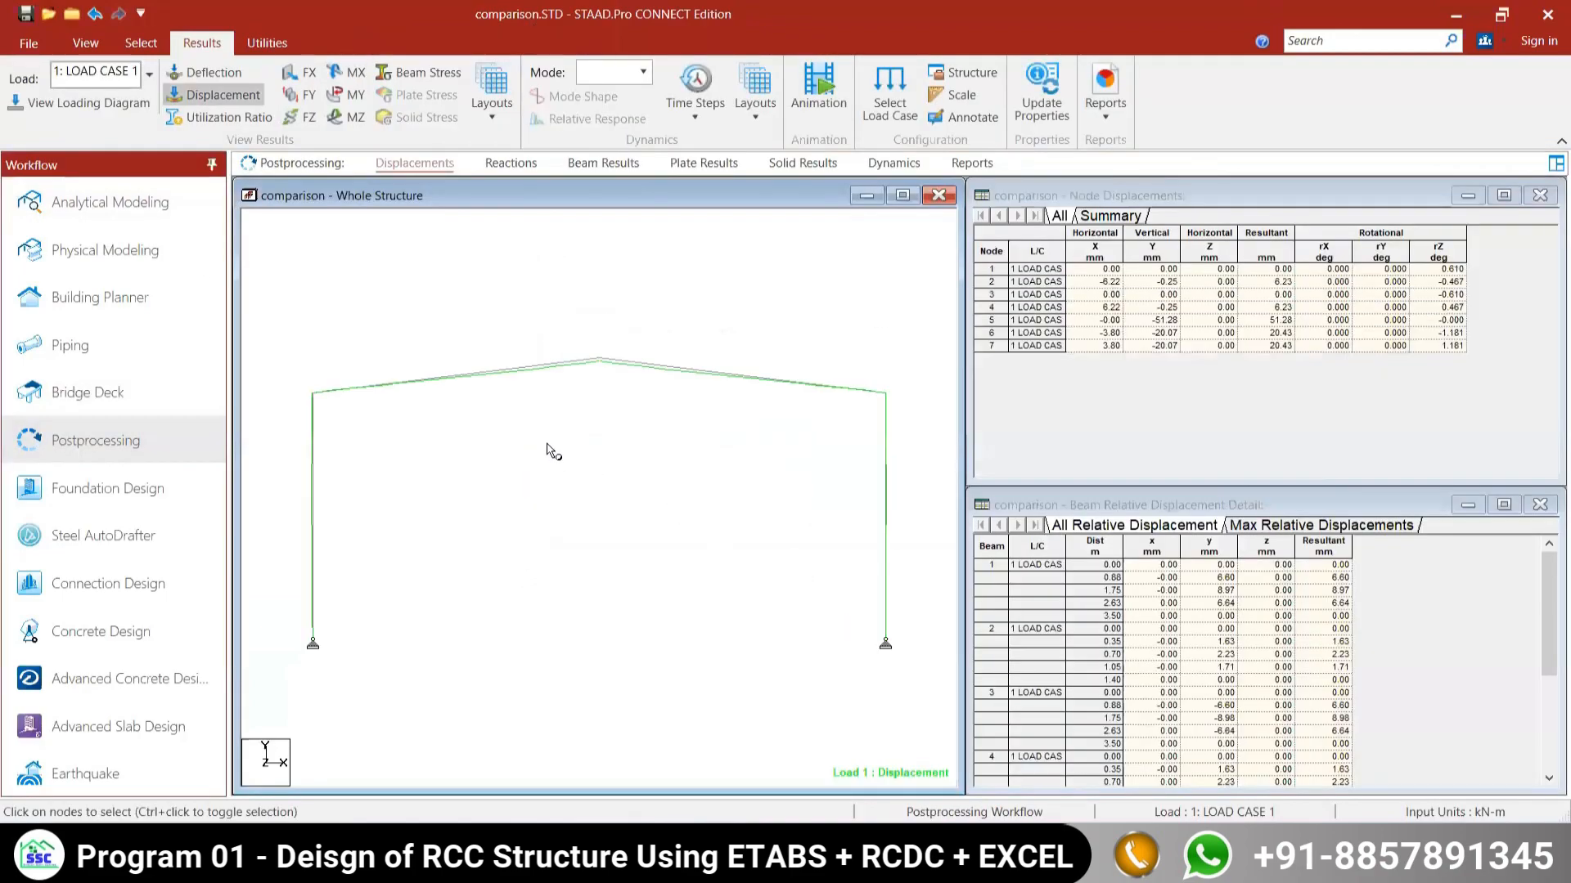
pyautogui.click(233, 123)
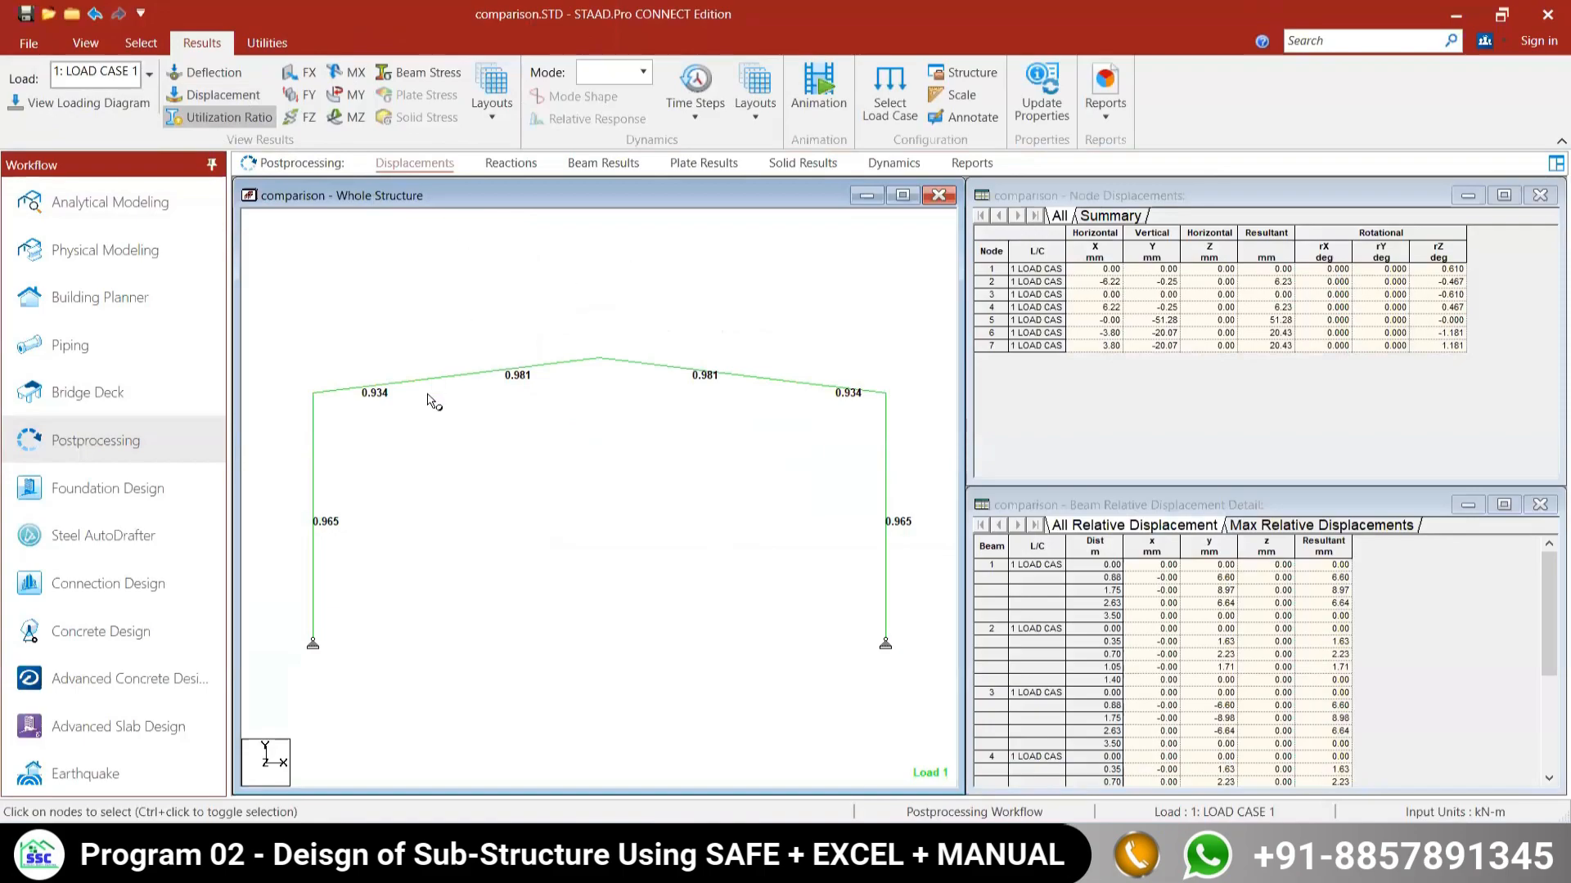
# Step: Compare the tapered frame's steel take-off in the analysis output with the ISMB250 snip in Snipping Tool side by side, and minimize both windows
pyautogui.click(259, 42)
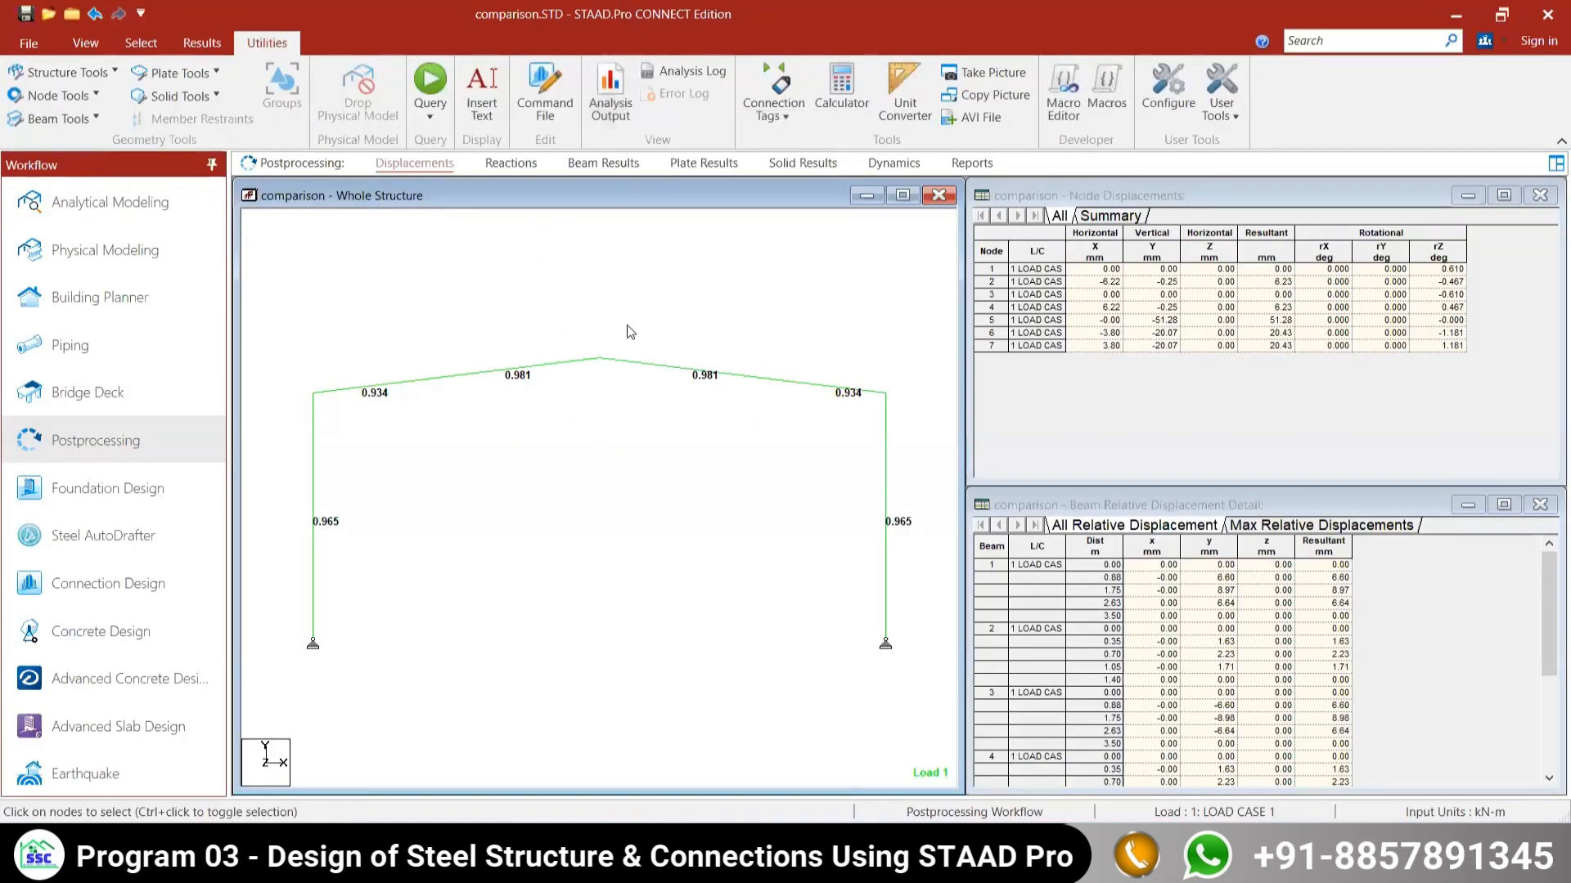
pyautogui.click(342, 389)
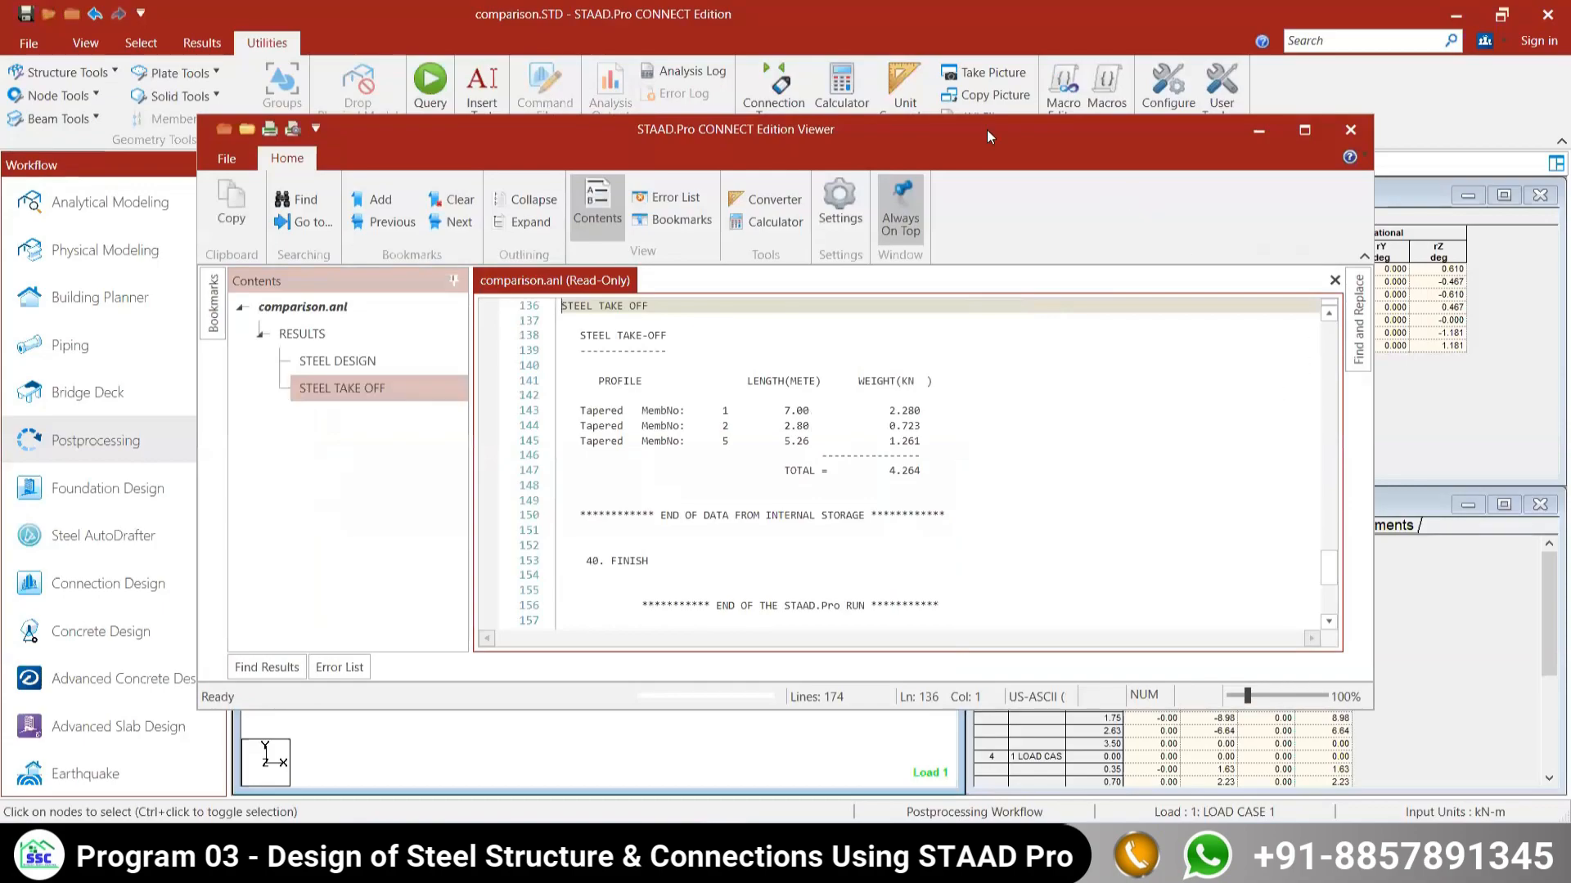
pyautogui.moveTo(986, 129); pyautogui.dragTo(913, 48)
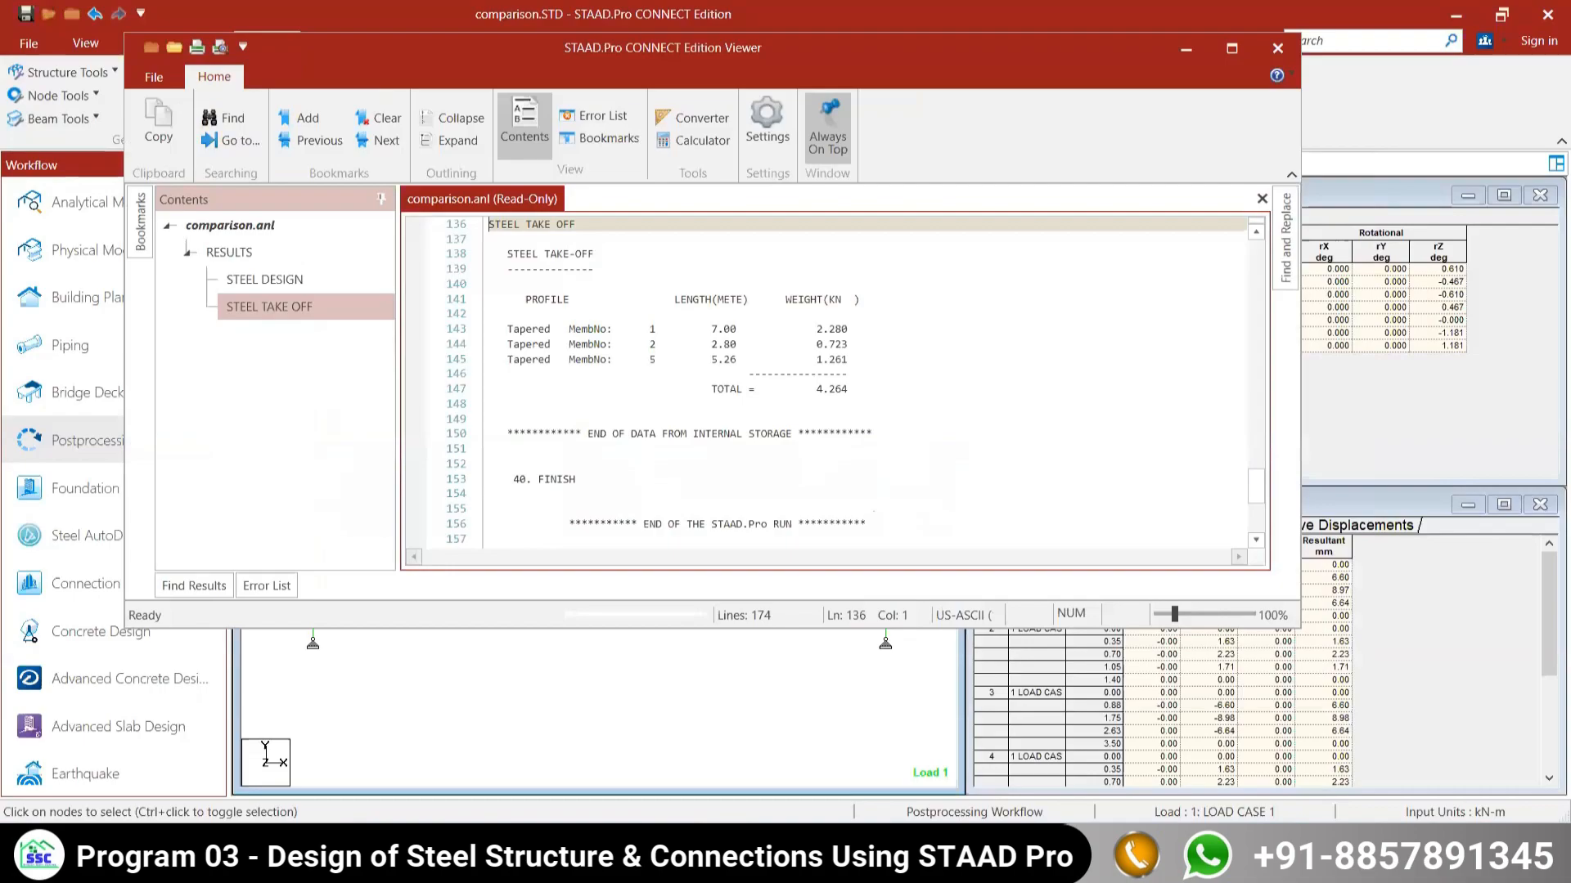
pyautogui.hotkey('alt', 'Tab')
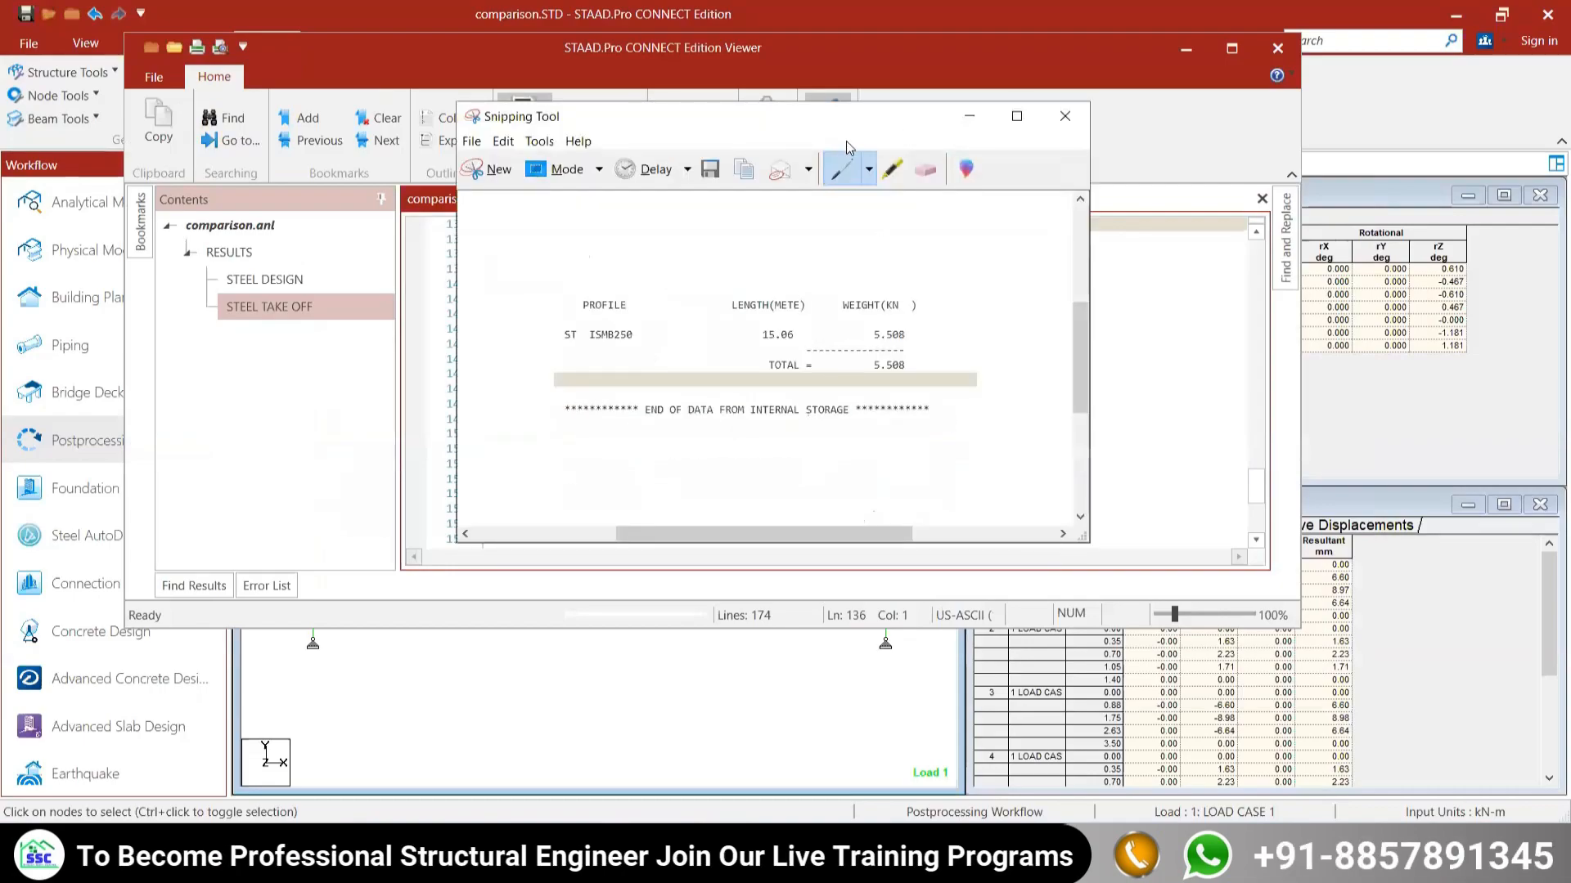
pyautogui.moveTo(737, 117); pyautogui.dragTo(1185, 95)
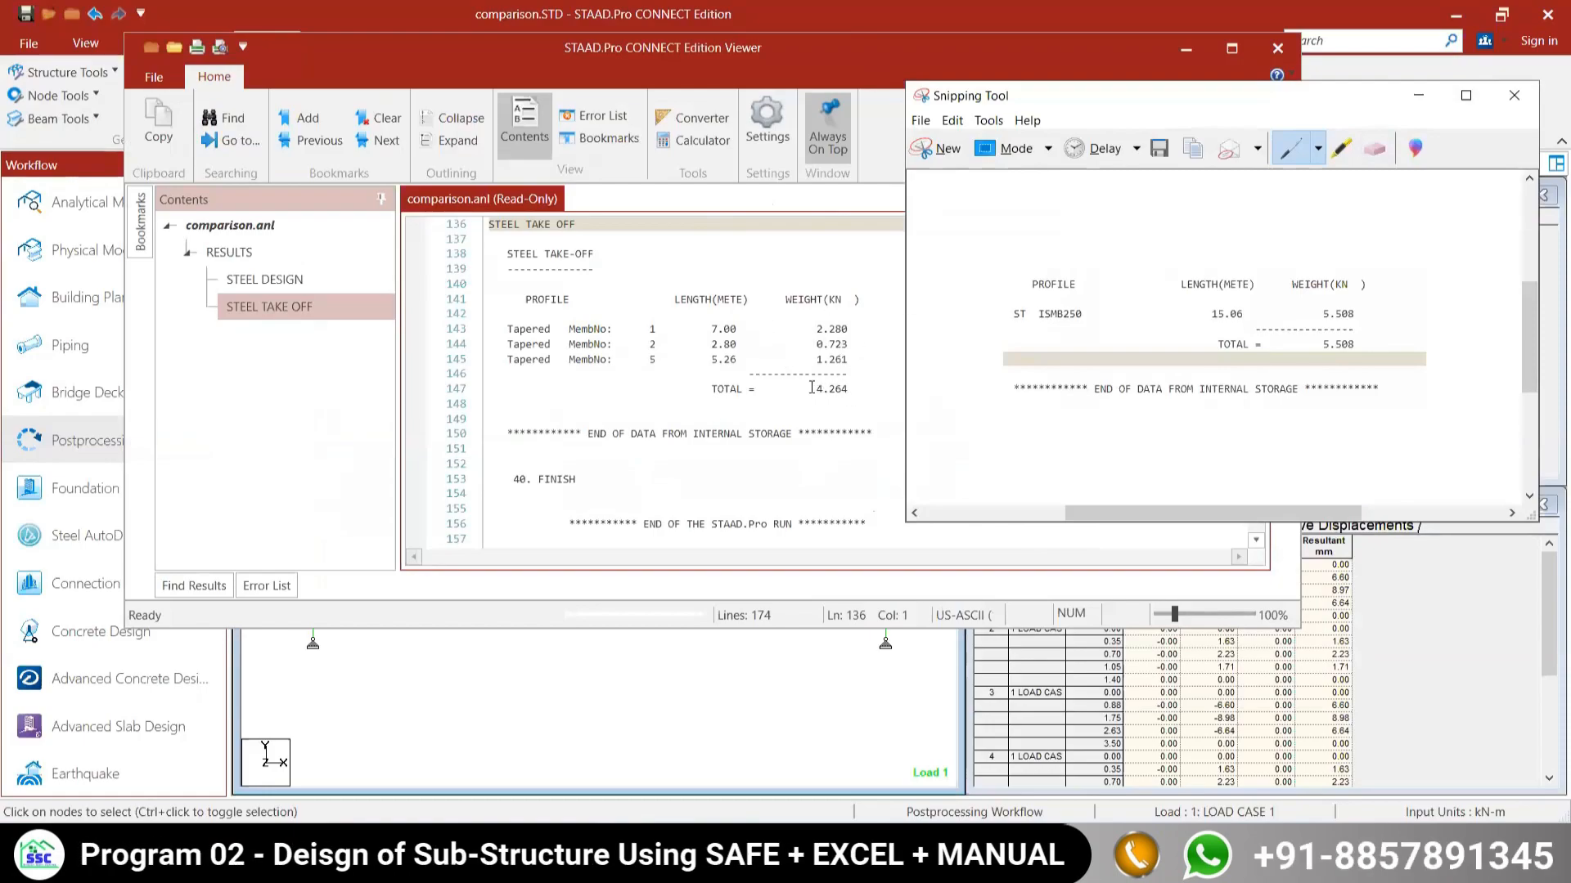
pyautogui.click(1186, 51)
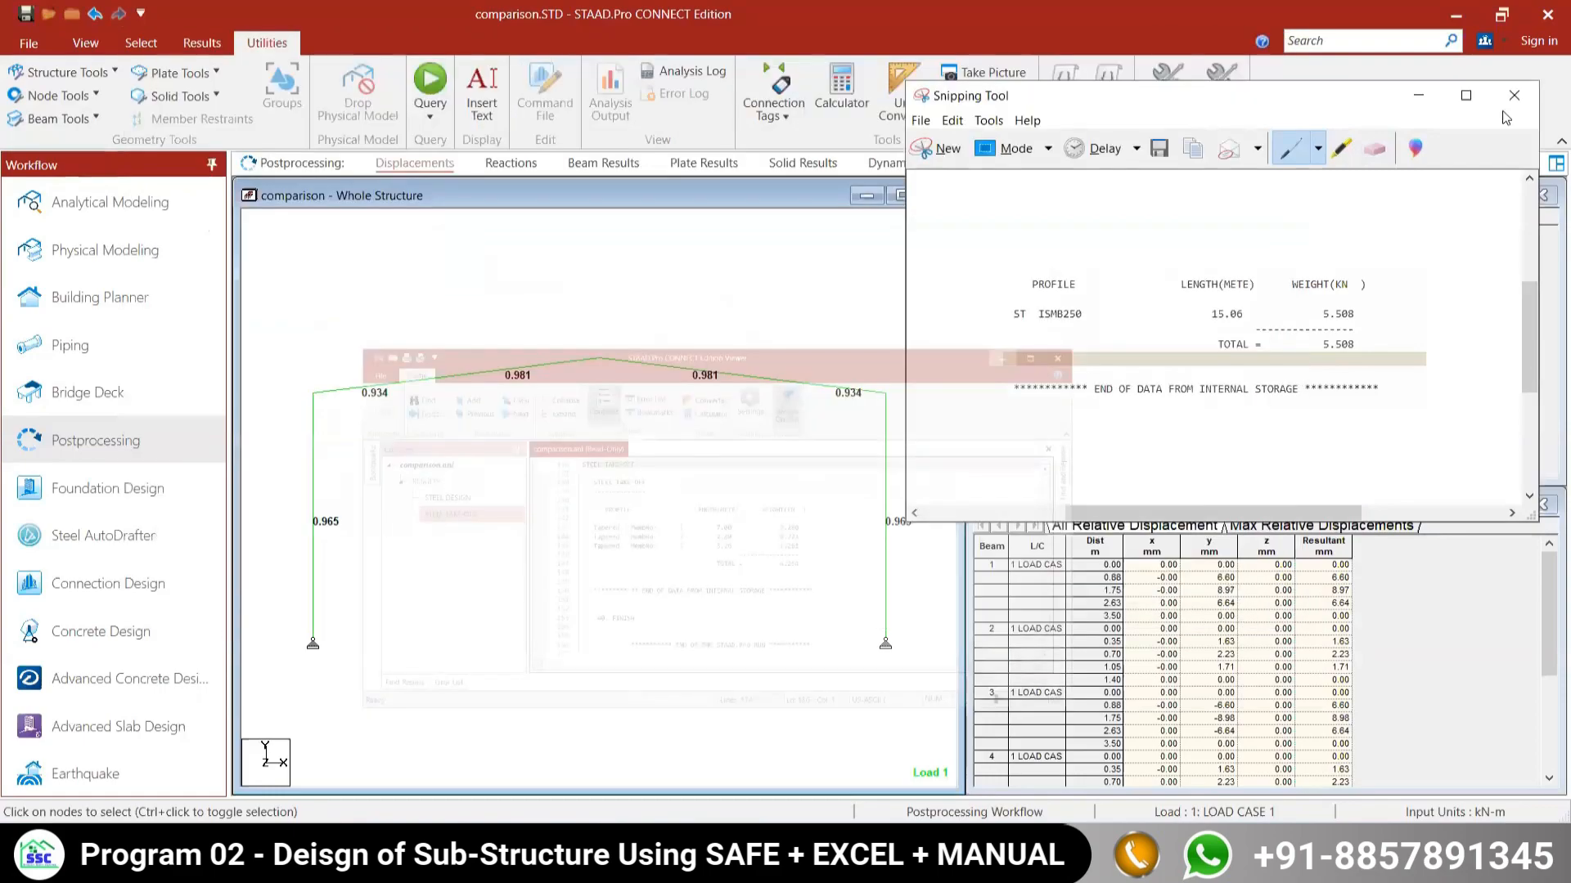
pyautogui.click(1419, 95)
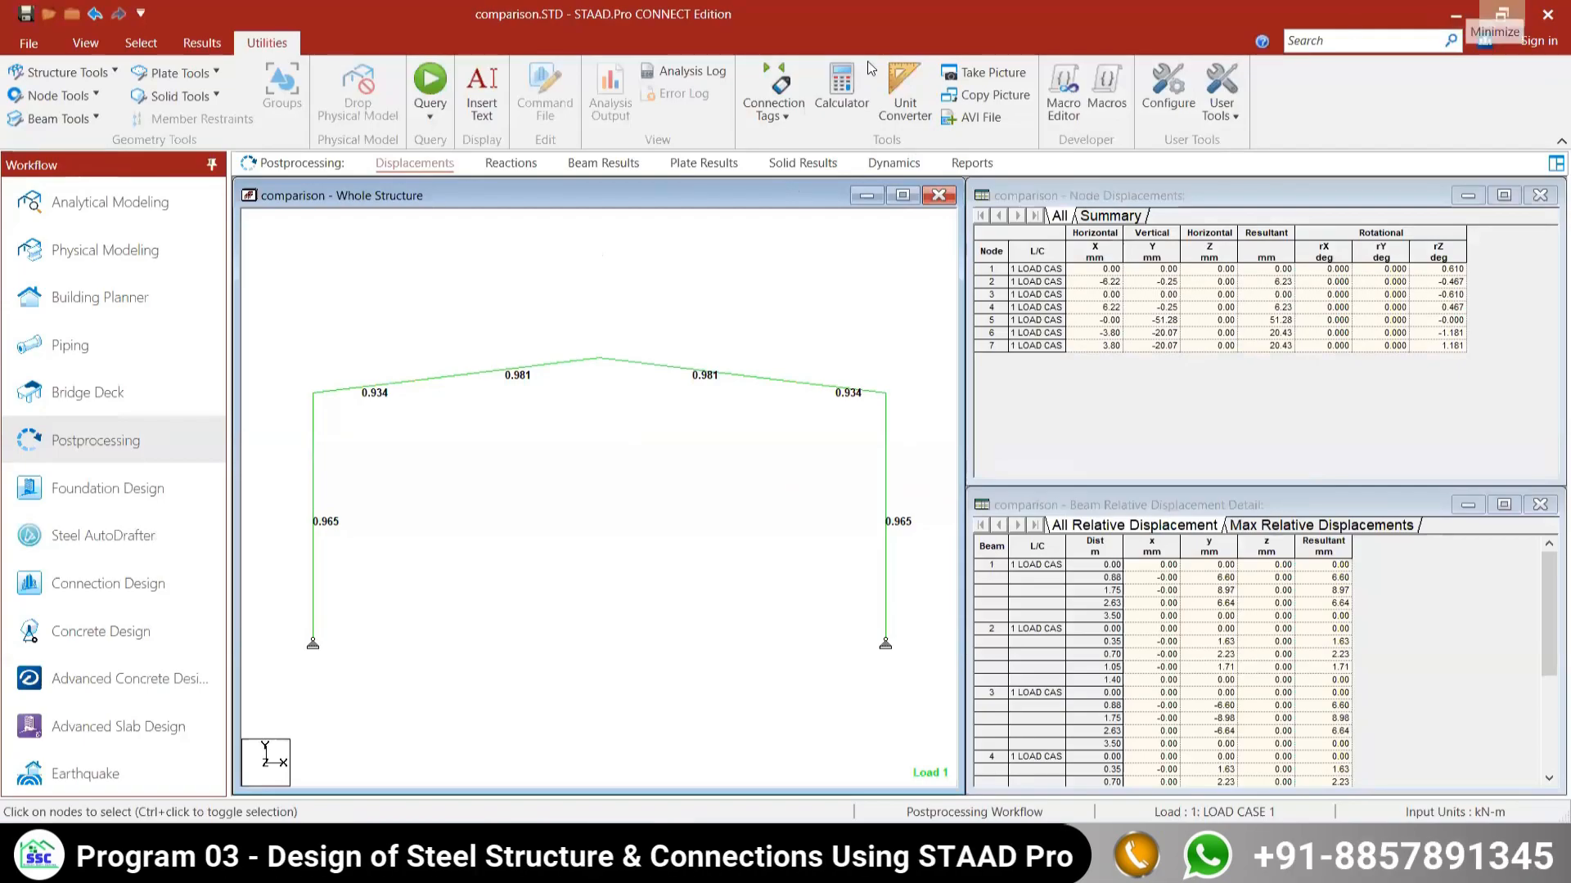
# Step: Save the comparison model
pyautogui.click(25, 13)
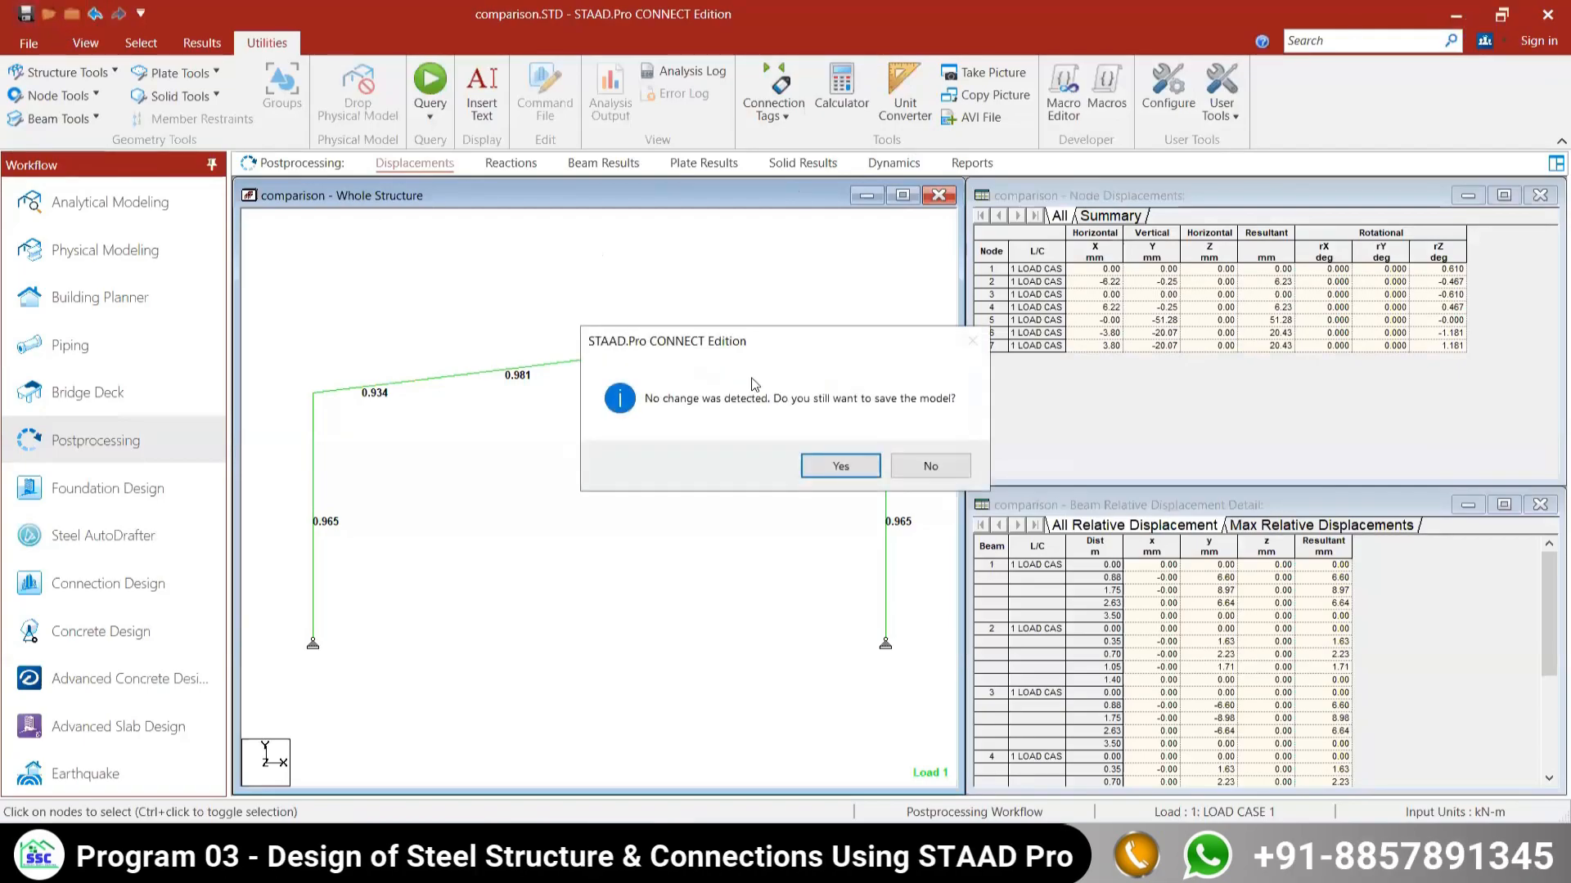